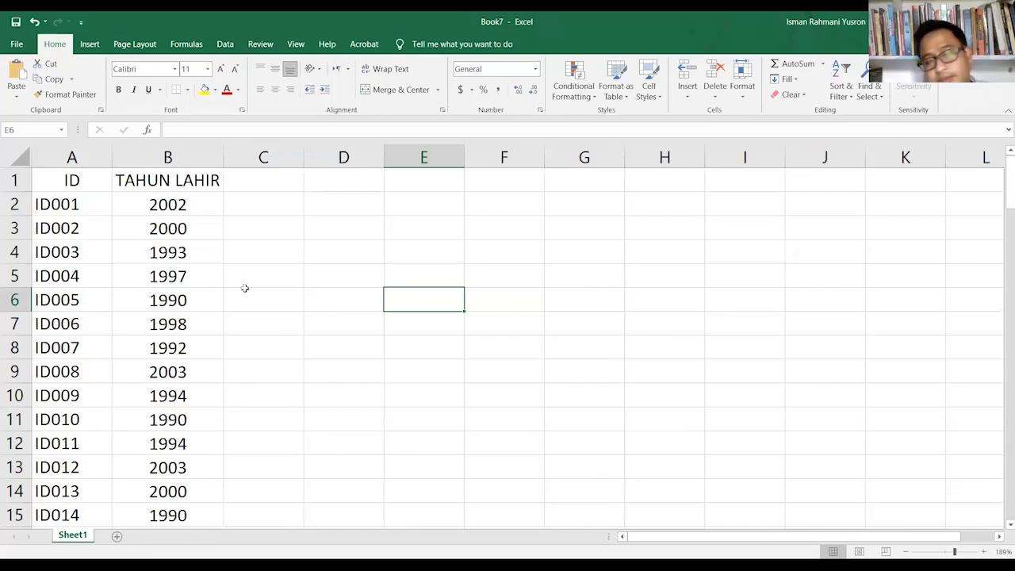
Step: Examine the ID and TAHUN LAHIR columns from their headers down to the last record
left_click(243, 291)
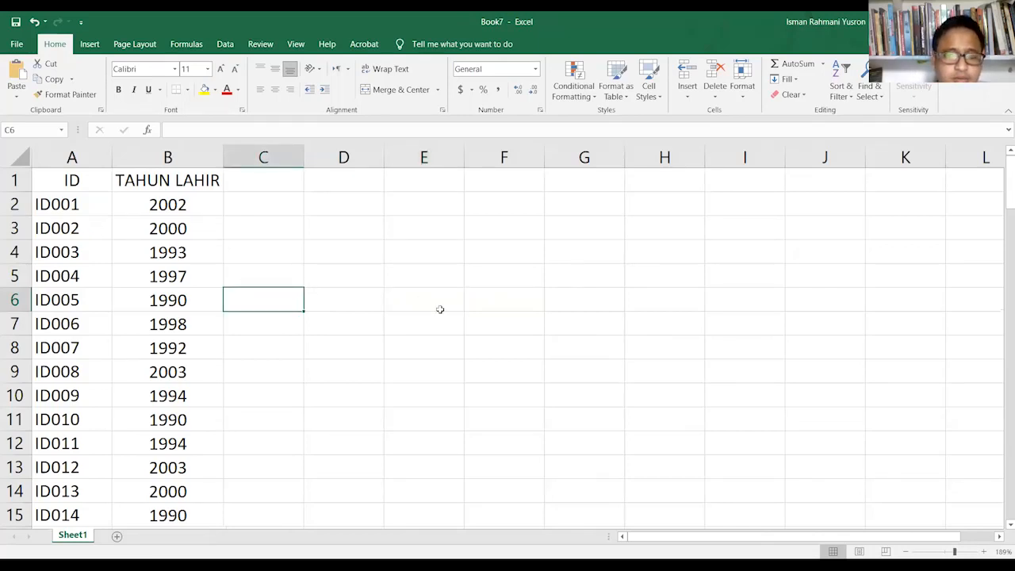
left_click(71, 178)
left_click(76, 205)
left_click_drag(81, 213, 82, 219)
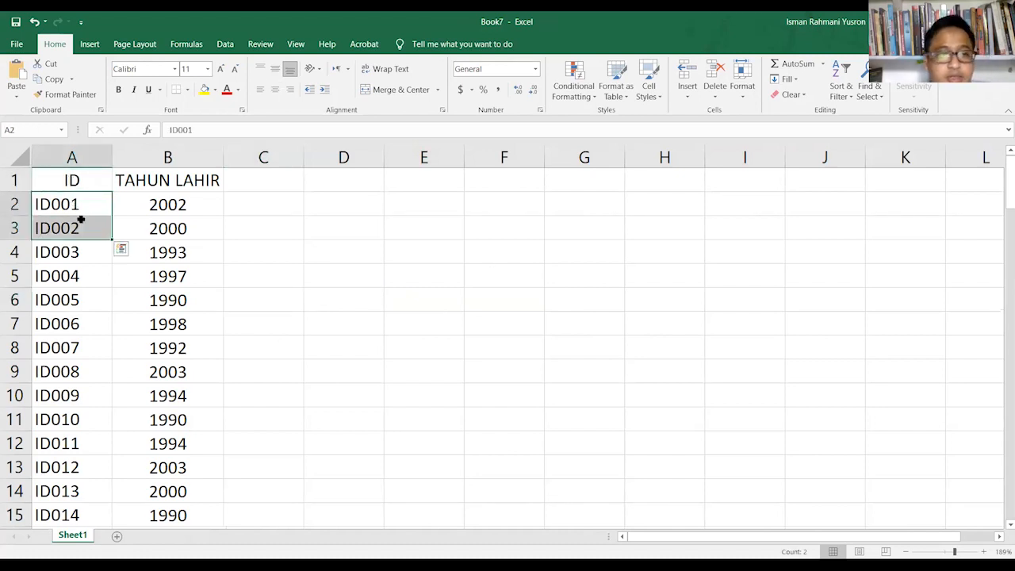
key("ctrl+q")
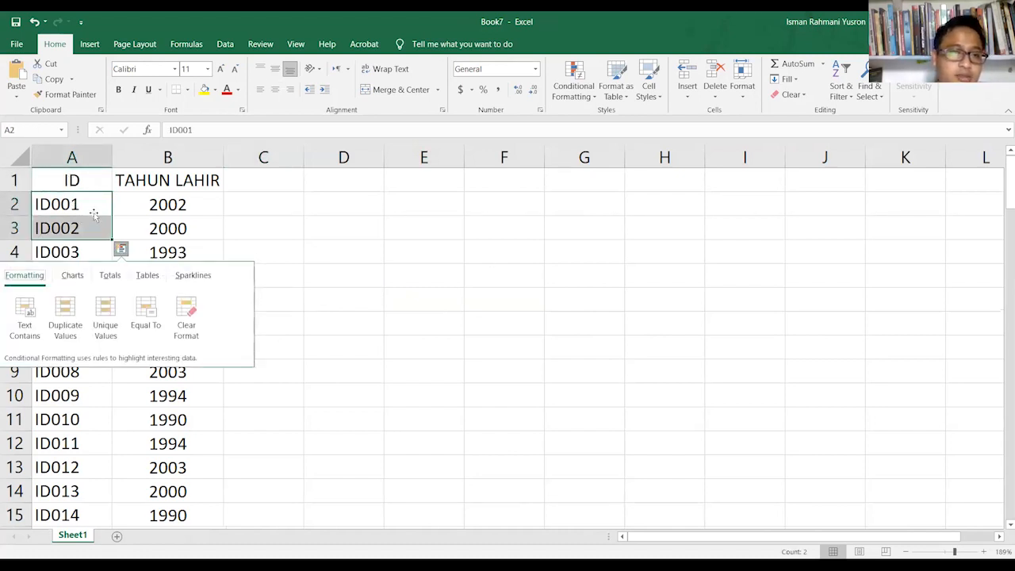
key("ctrl+shift+Down")
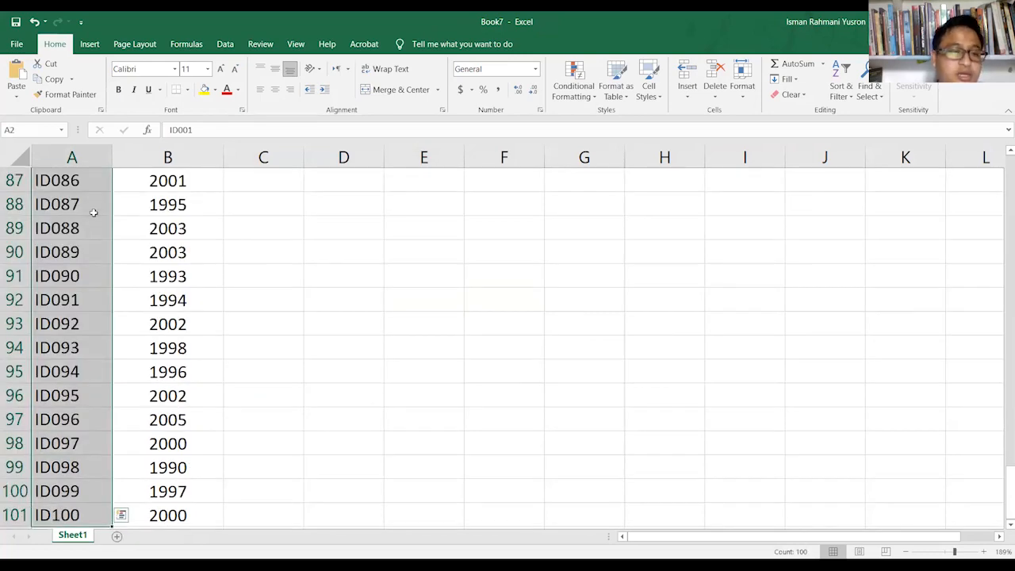
key("Right")
key("Up")
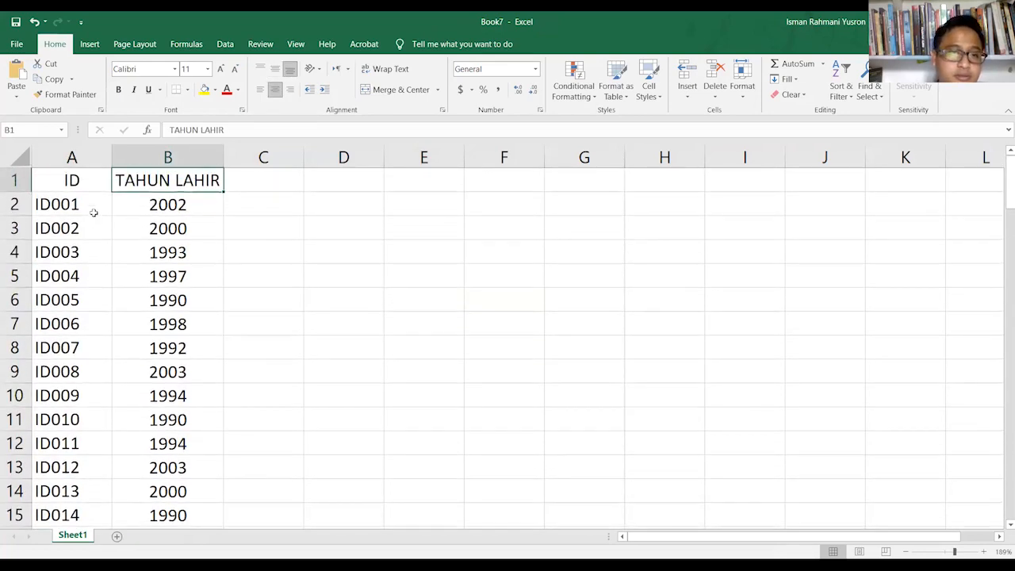
key("Down")
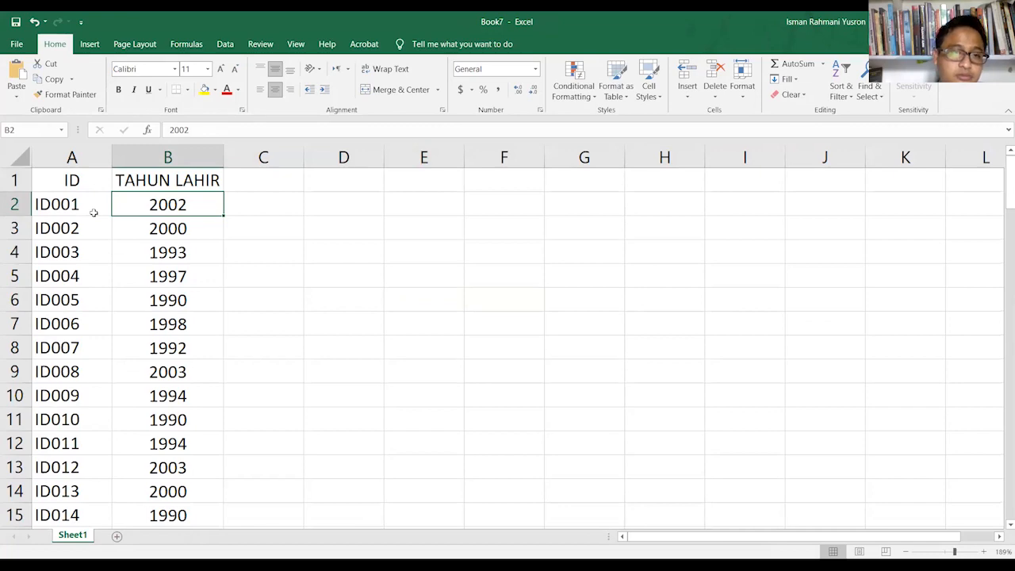
key("shift+Down")
key("shift+Down")
key("shift+Down")
key("shift+Down")
key("shift+Down")
key("shift+Down")
key("shift+Down")
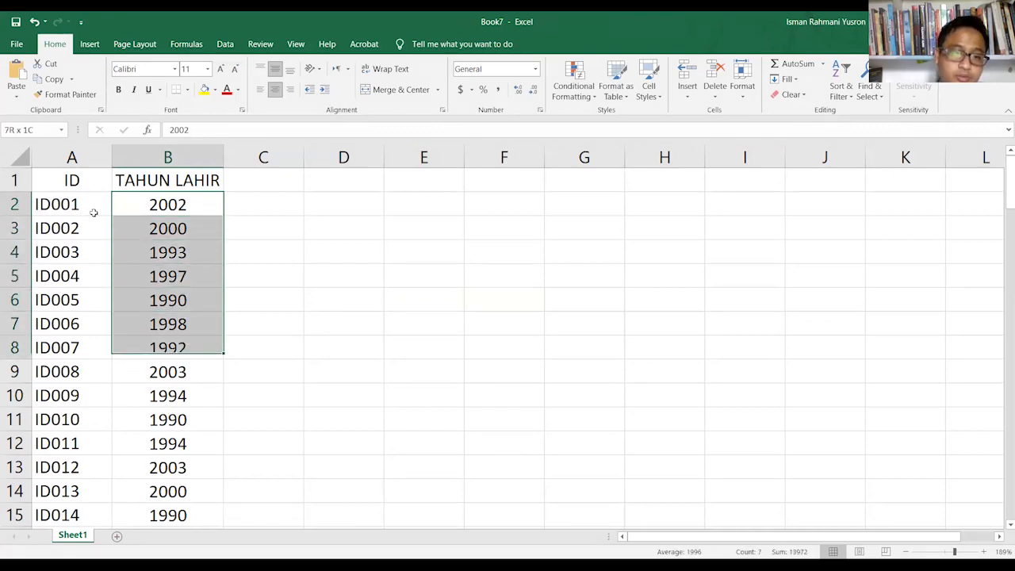
key("ctrl+shift+Down")
key("Up")
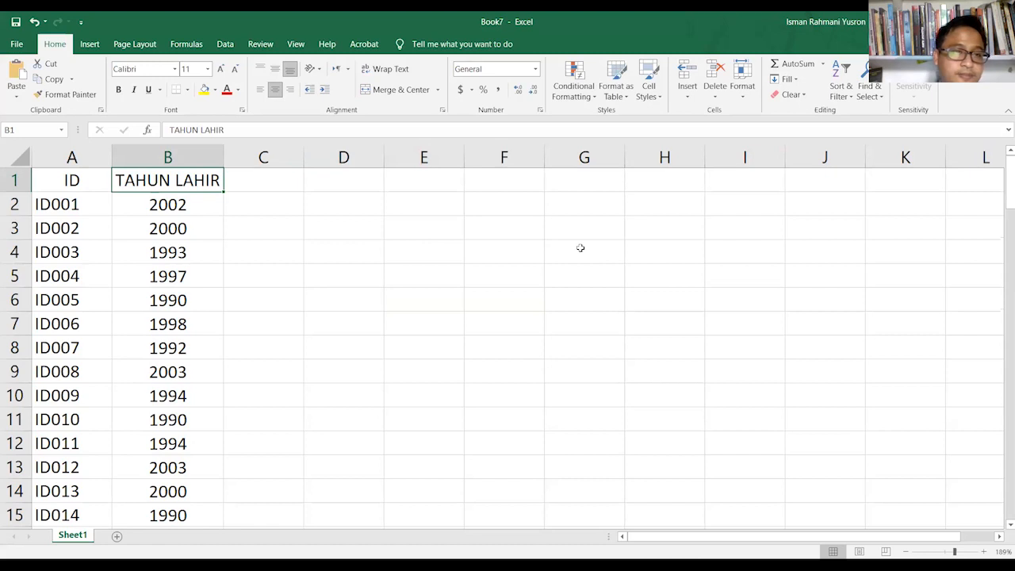
Step: Create a PivotTable on a new worksheet from the data range Sheet1!$A$1:$B$101
left_click(91, 44)
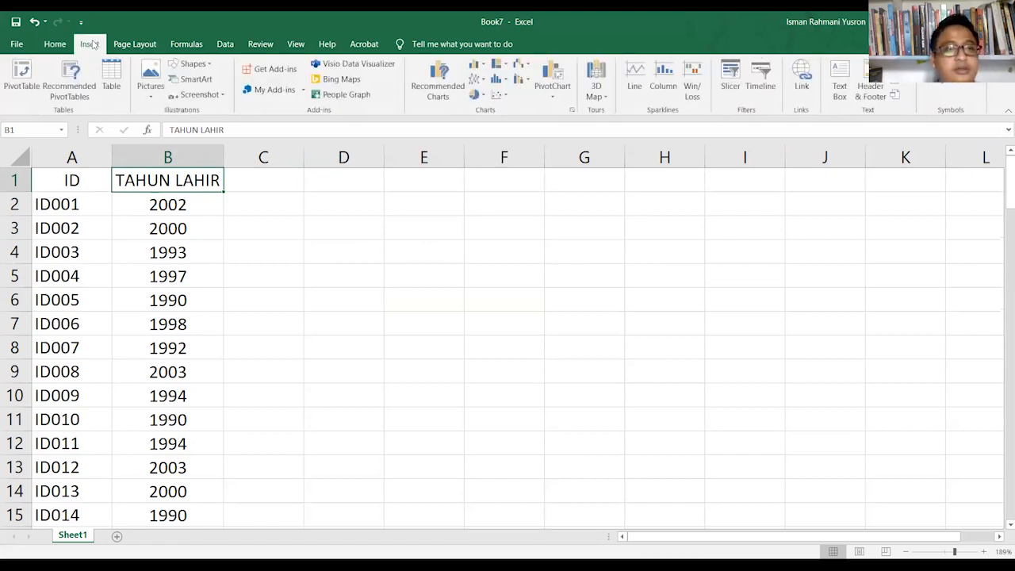
left_click(23, 77)
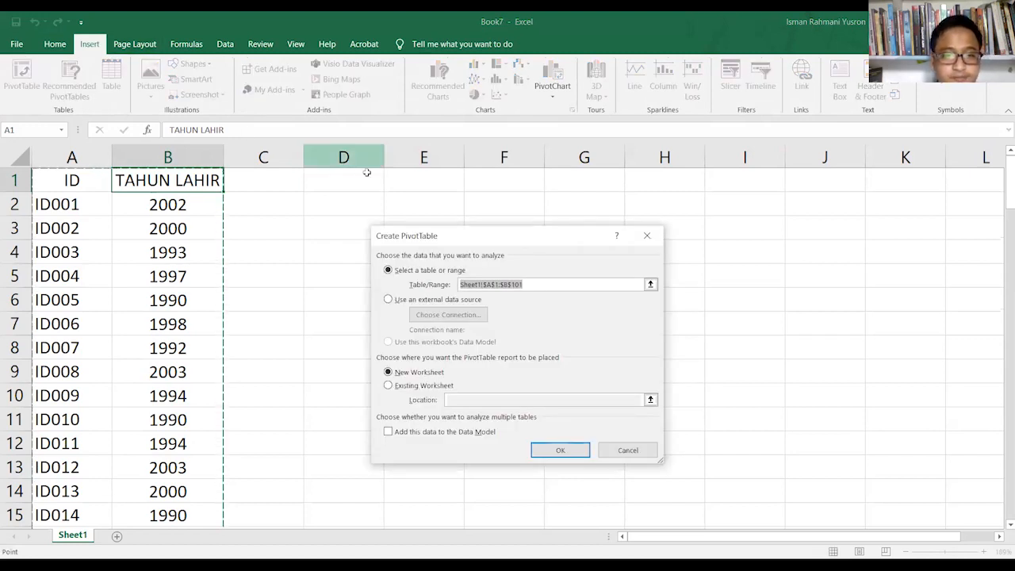
left_click(531, 287)
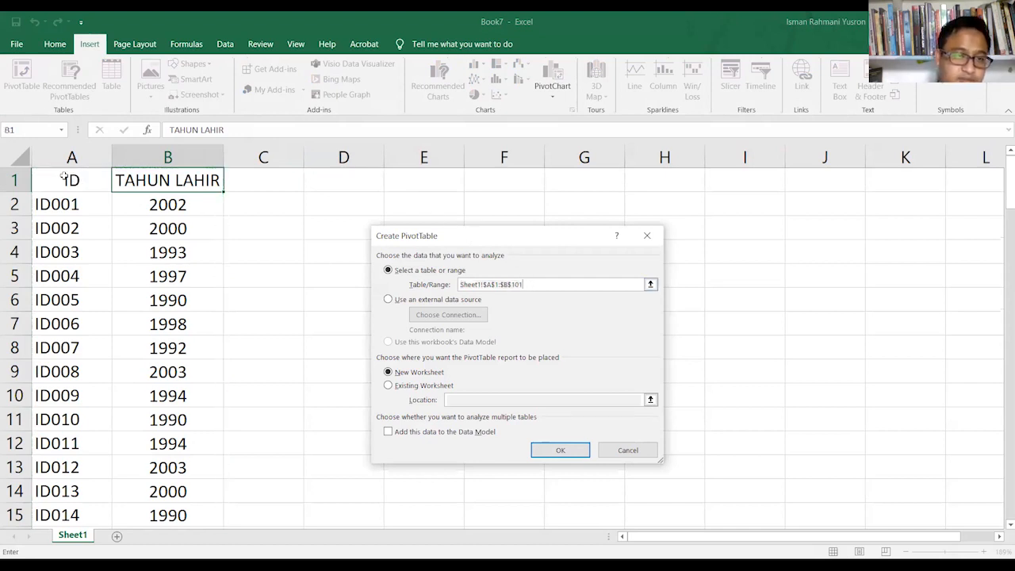
left_click_drag(63, 177, 161, 186)
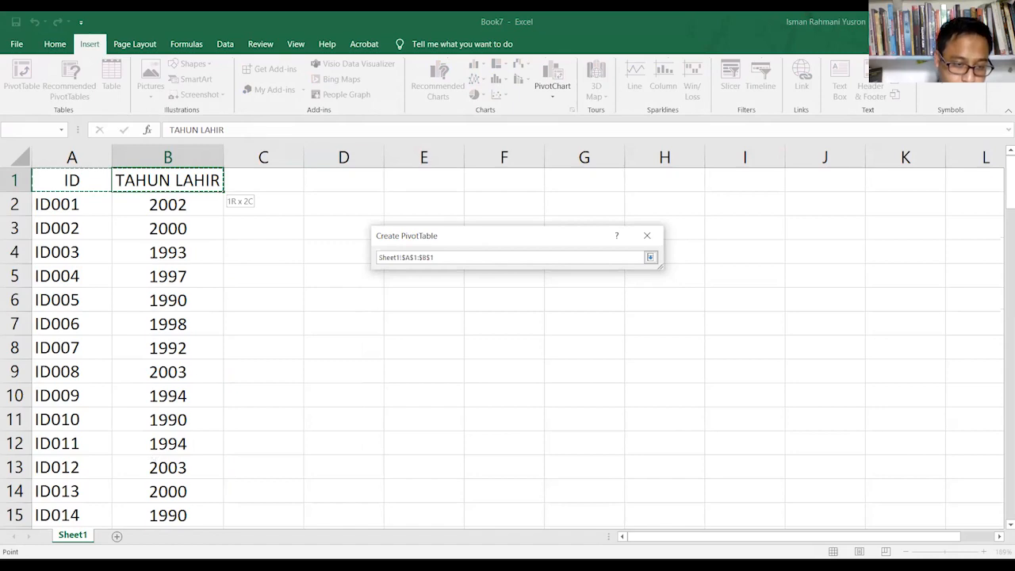
key("ctrl+shift+Down")
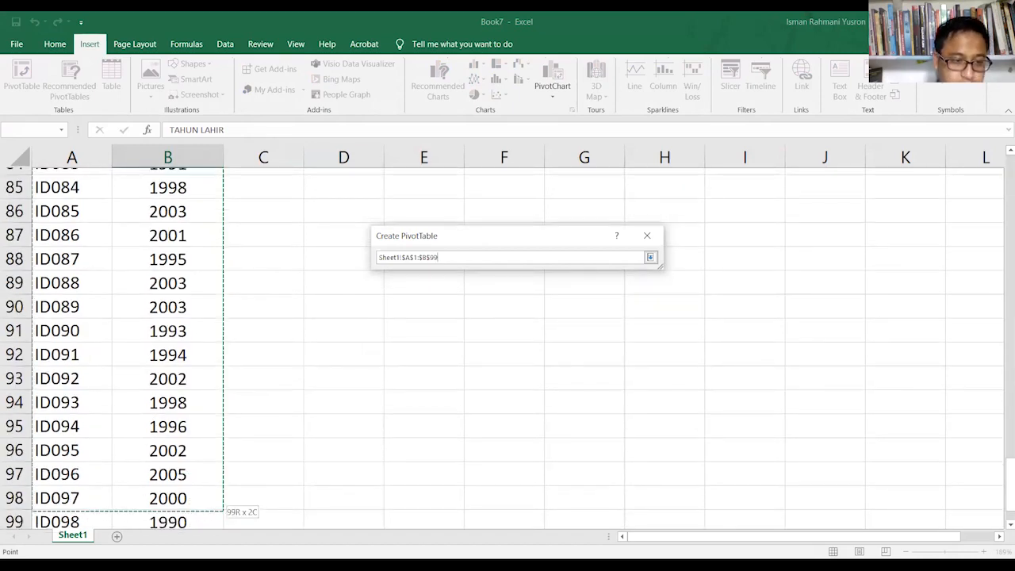
key("shift+Down")
key("shift+Down")
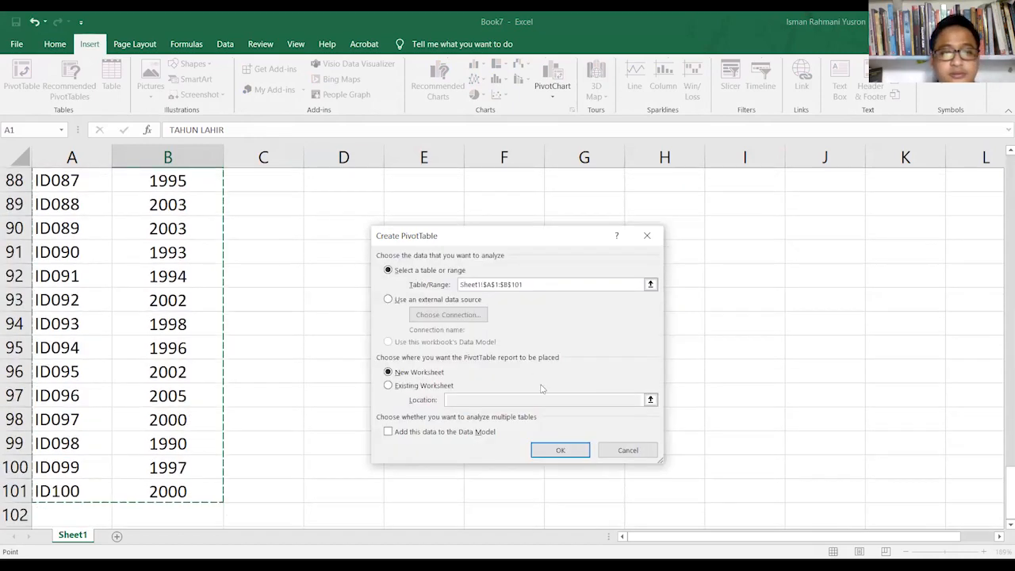
left_click(562, 454)
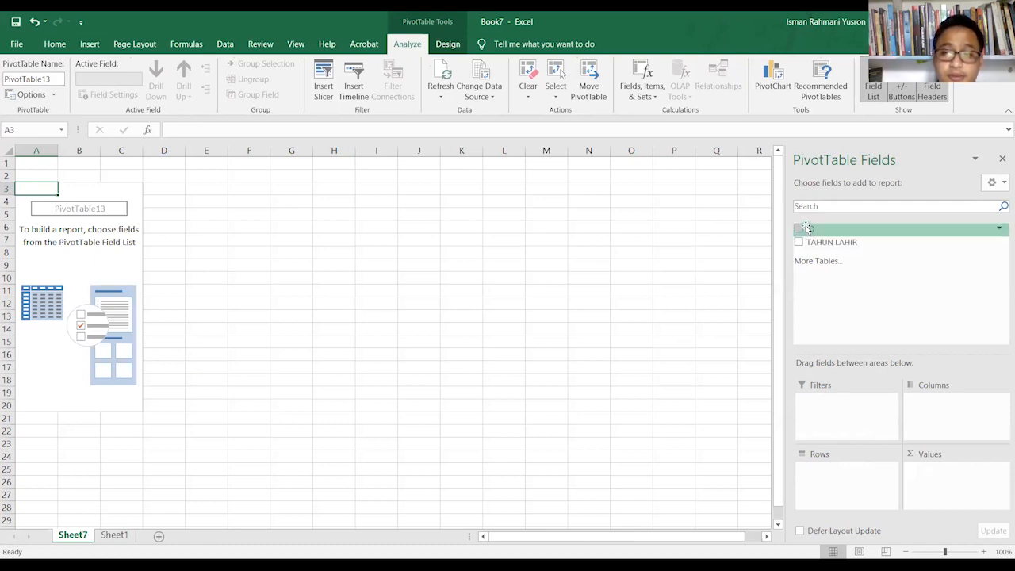
Step: Add ID to the PivotTable's values as a count and TAHUN LAHIR as its rows
left_click_drag(807, 228, 928, 480)
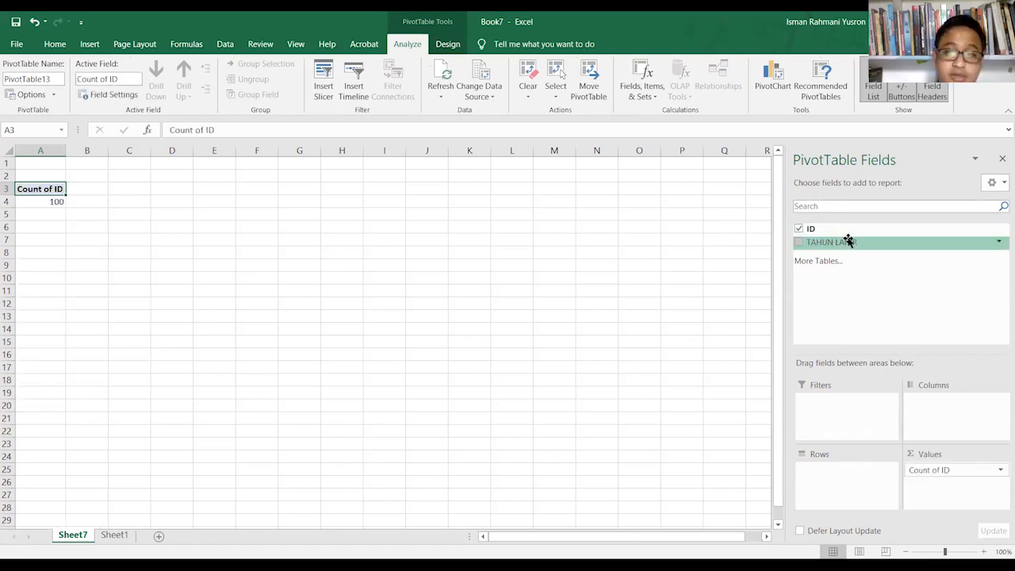
left_click_drag(853, 242, 830, 479)
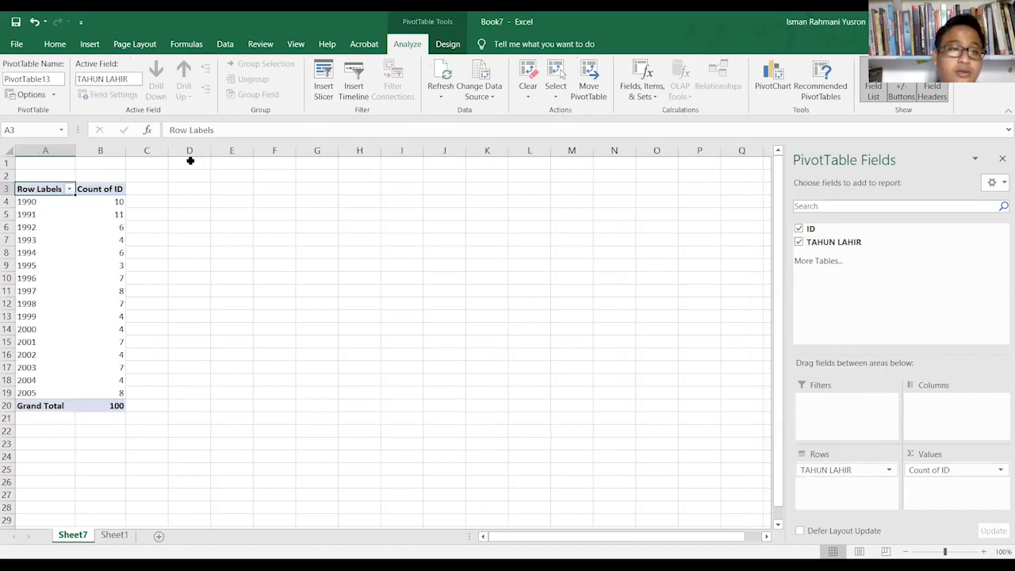
Step: Enlarge the sheet to 140% and examine the birth years and the ID count beside each one
left_click(24, 210)
left_click(24, 200)
left_click(51, 217)
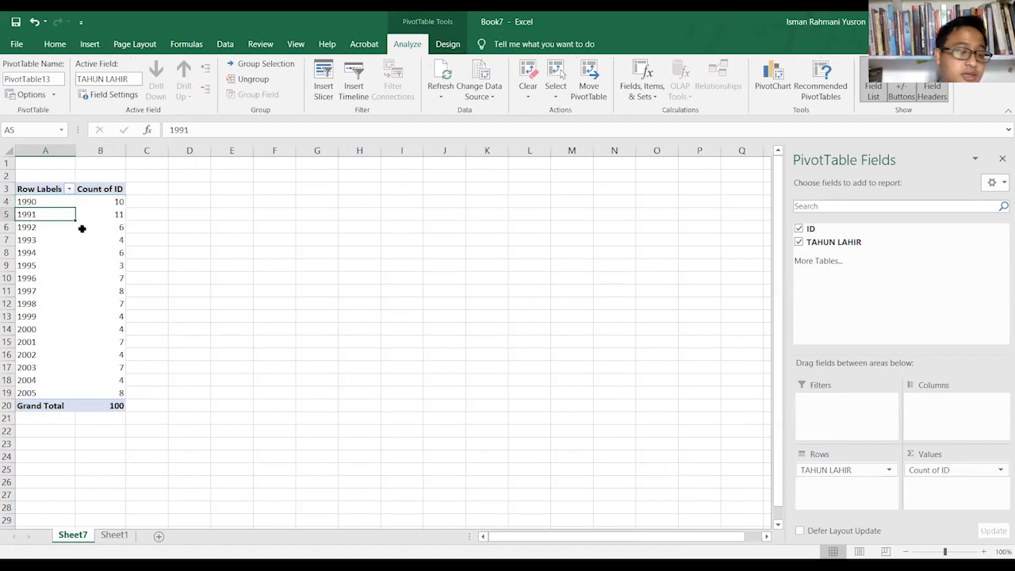
left_click(47, 200)
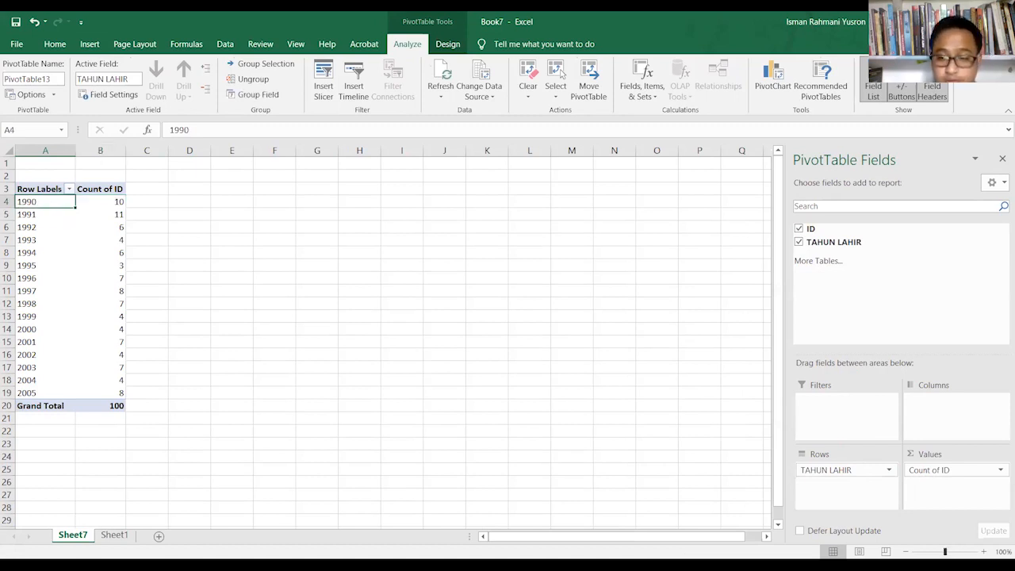
left_click(984, 552)
left_click(984, 551)
left_click(984, 551)
left_click(983, 551)
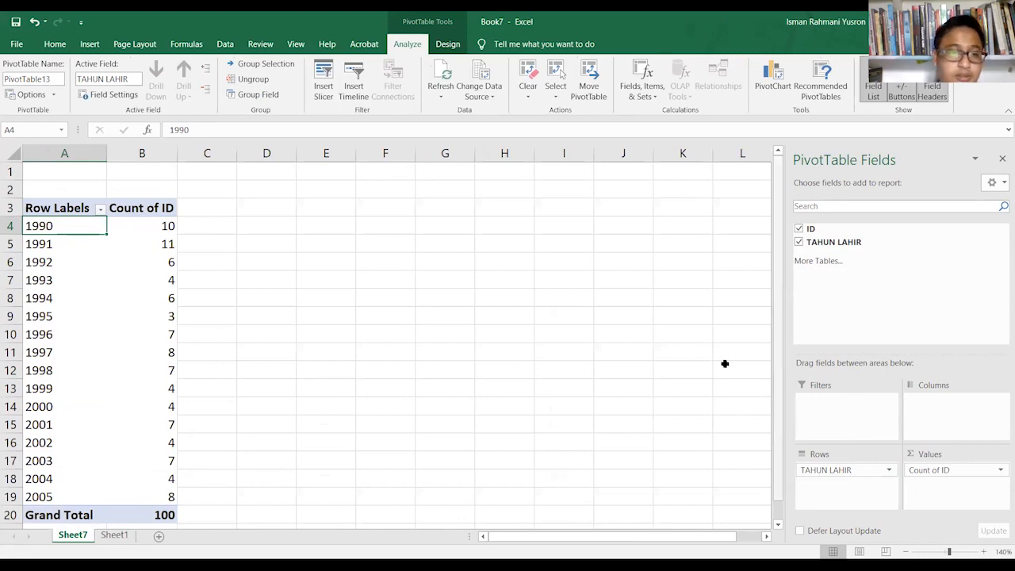
scroll(60, 207, "down", 1)
left_click_drag(60, 215, 55, 225)
left_click(46, 238)
left_click(47, 256)
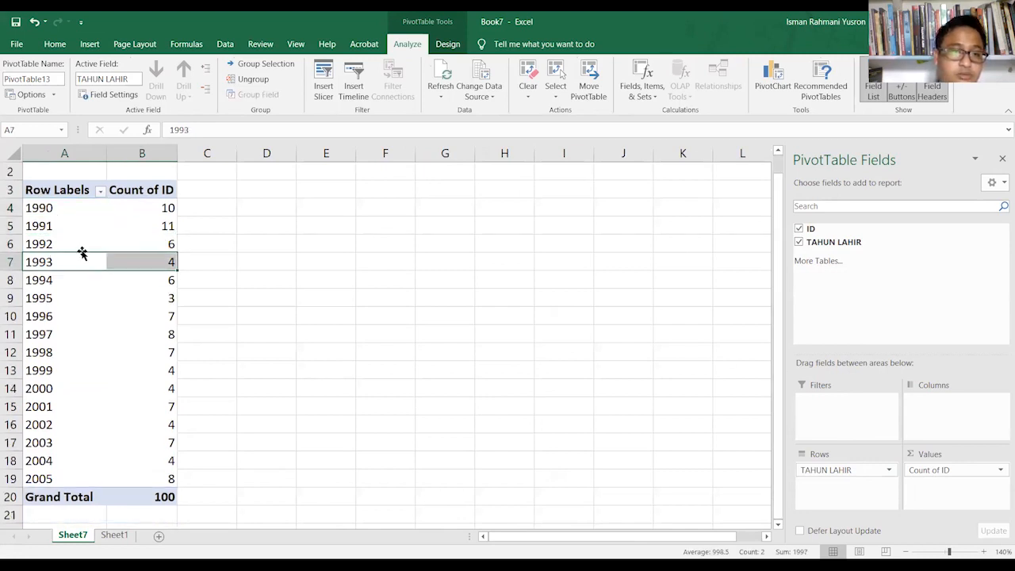
left_click(165, 206)
left_click(154, 248)
left_click_drag(163, 208, 158, 282)
left_click_drag(169, 353, 148, 449)
left_click(147, 429)
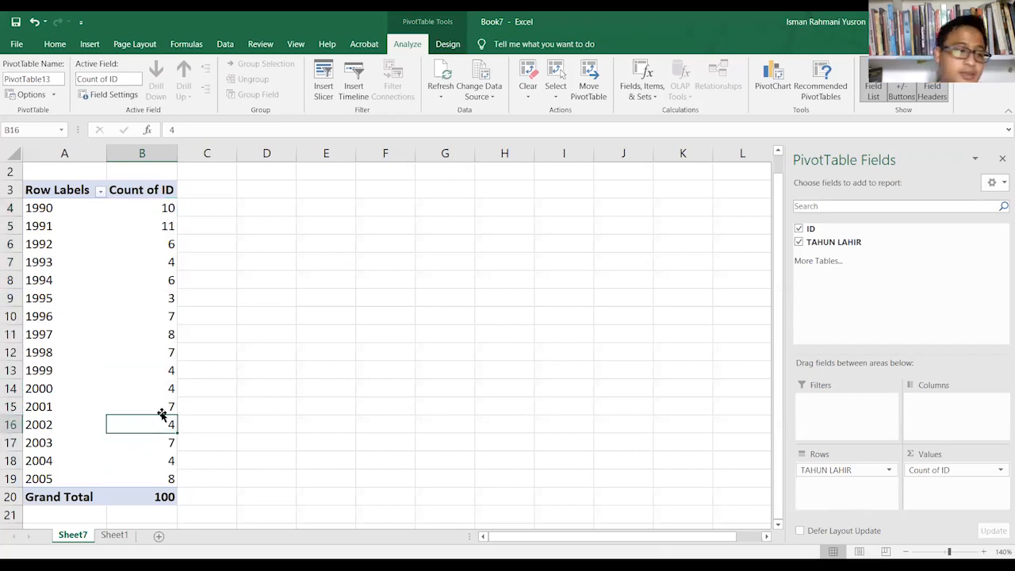
Step: Review the whole pivot table and its individual year labels from 1990 to 2005
left_click(181, 193)
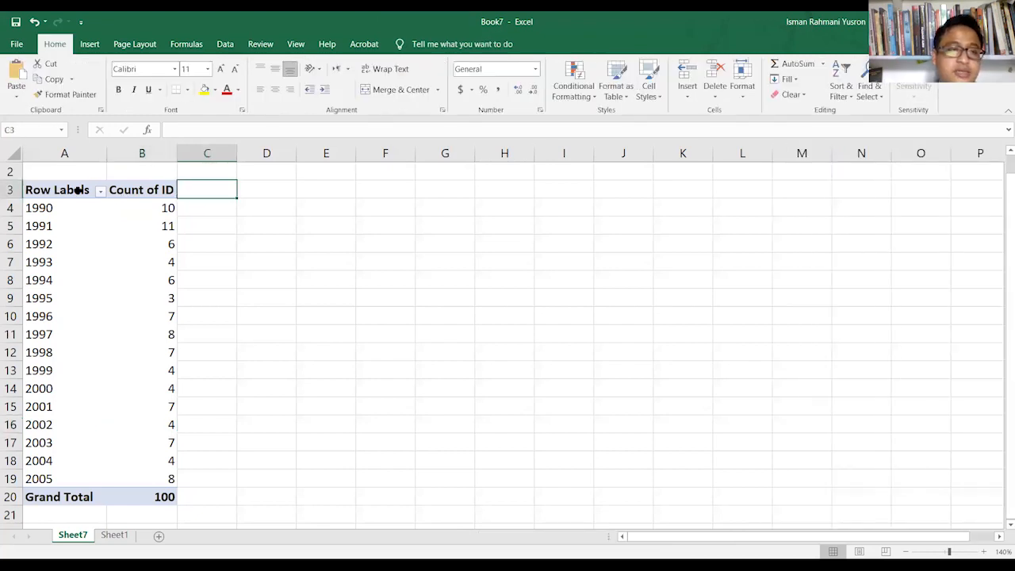
left_click_drag(46, 191, 126, 493)
left_click(54, 283)
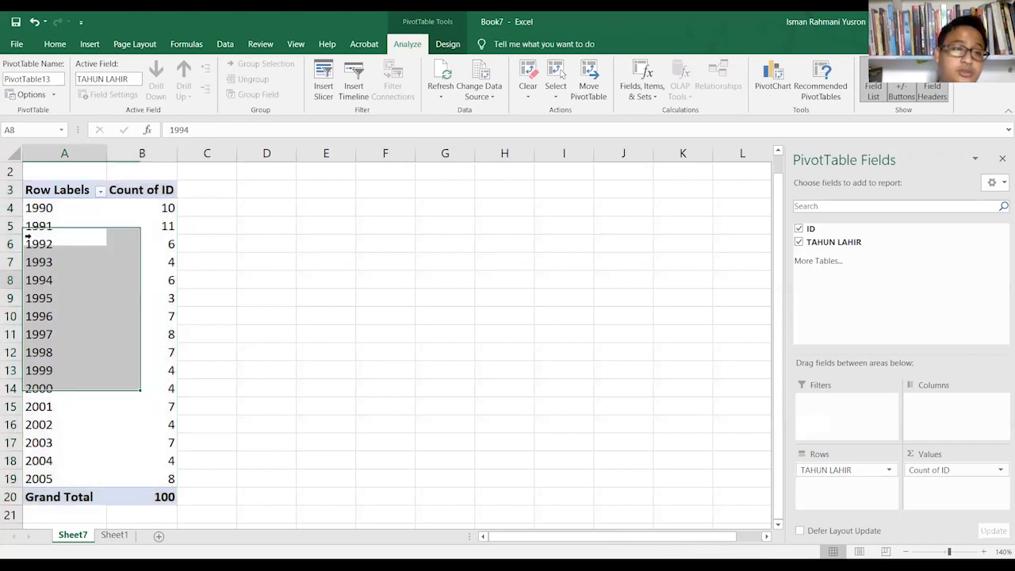
left_click(35, 207)
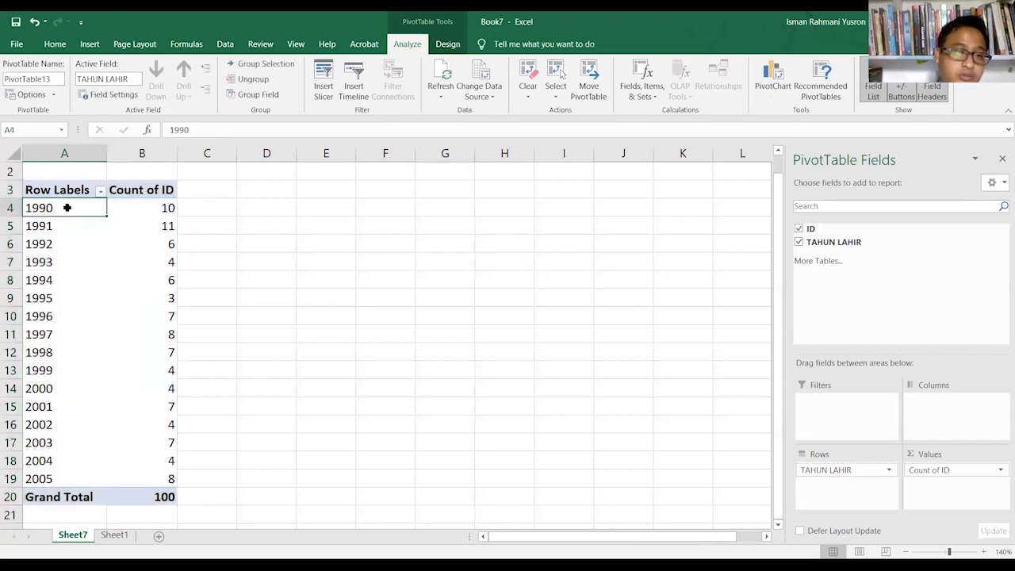
left_click_drag(69, 208, 62, 478)
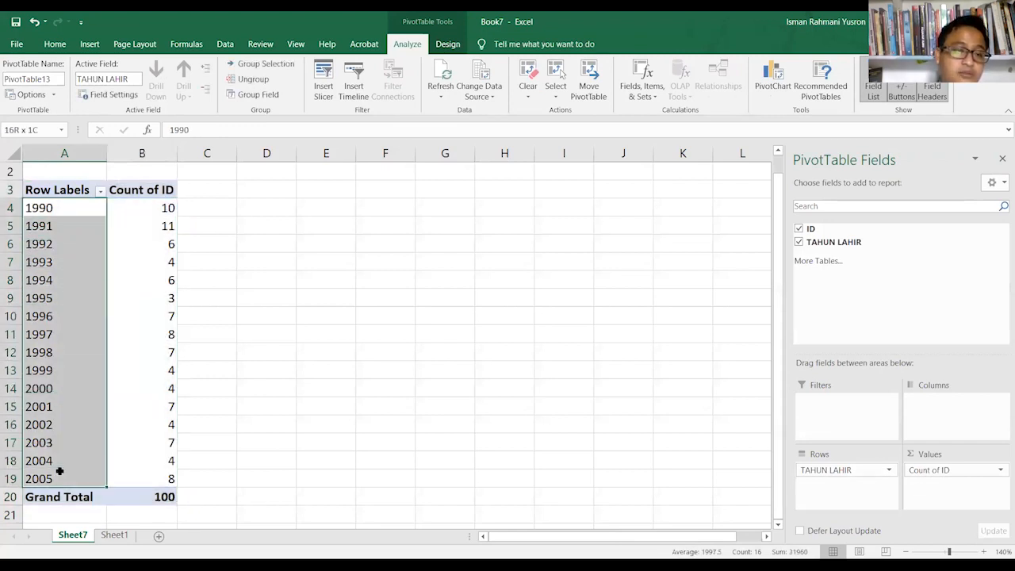
left_click(36, 203)
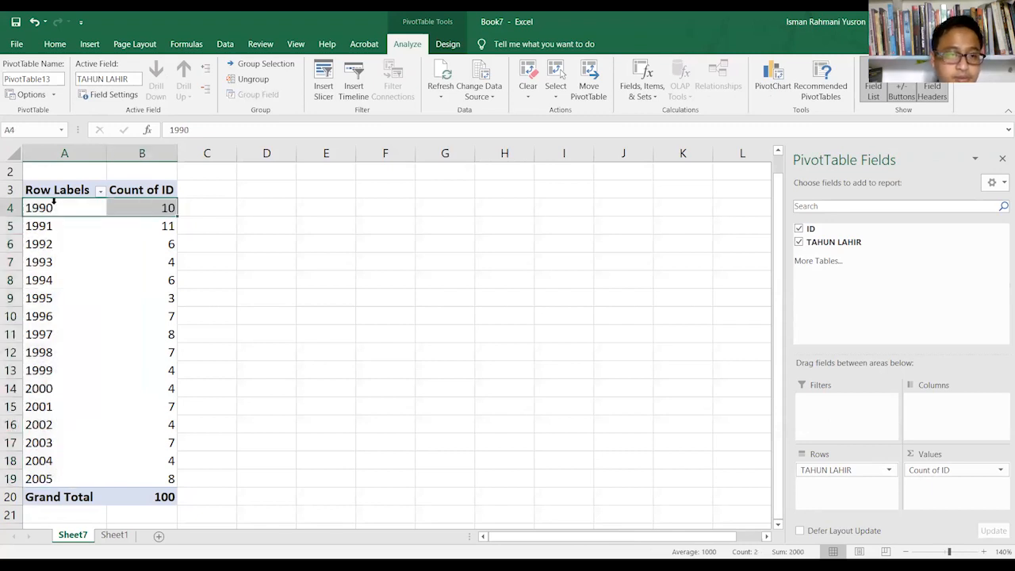
left_click(59, 211)
left_click(65, 226)
left_click(62, 216)
left_click(60, 211)
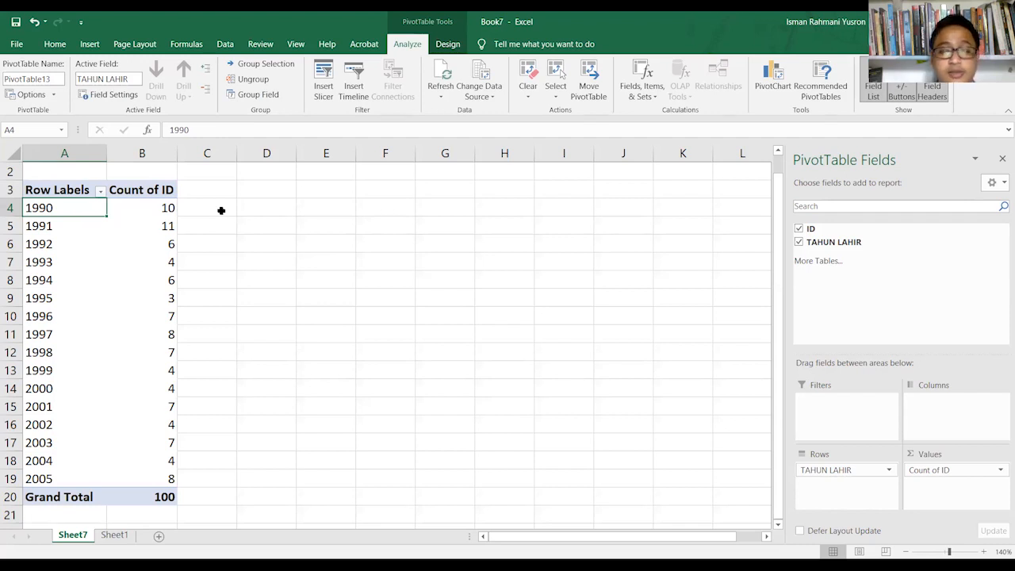
left_click(45, 200)
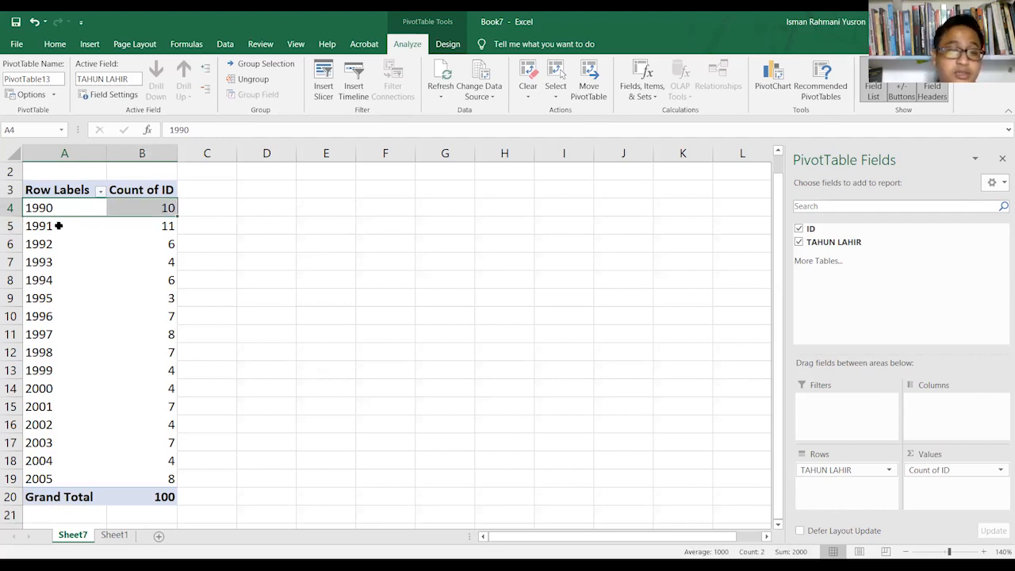
left_click(55, 226)
left_click(64, 334)
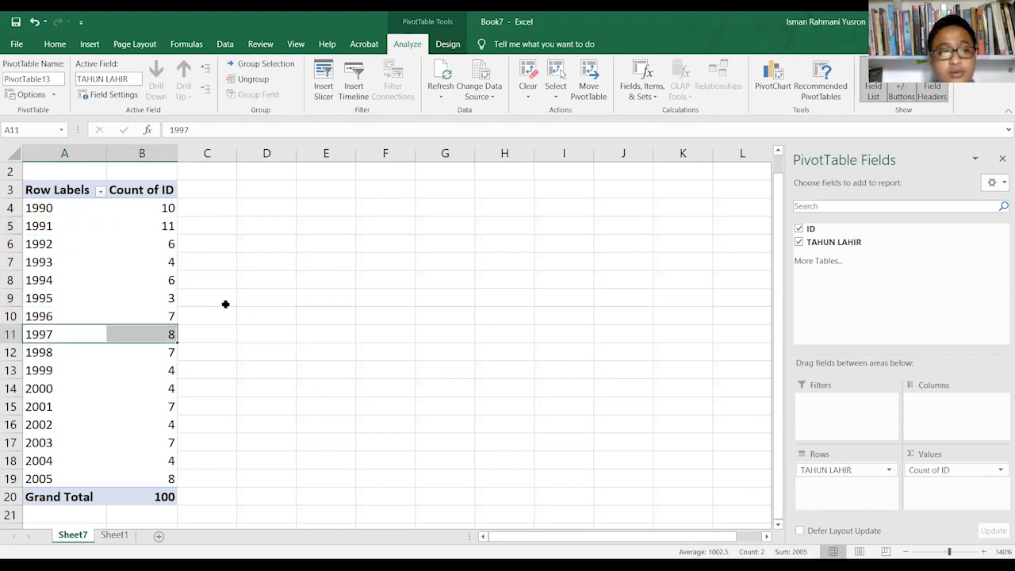
left_click(225, 306)
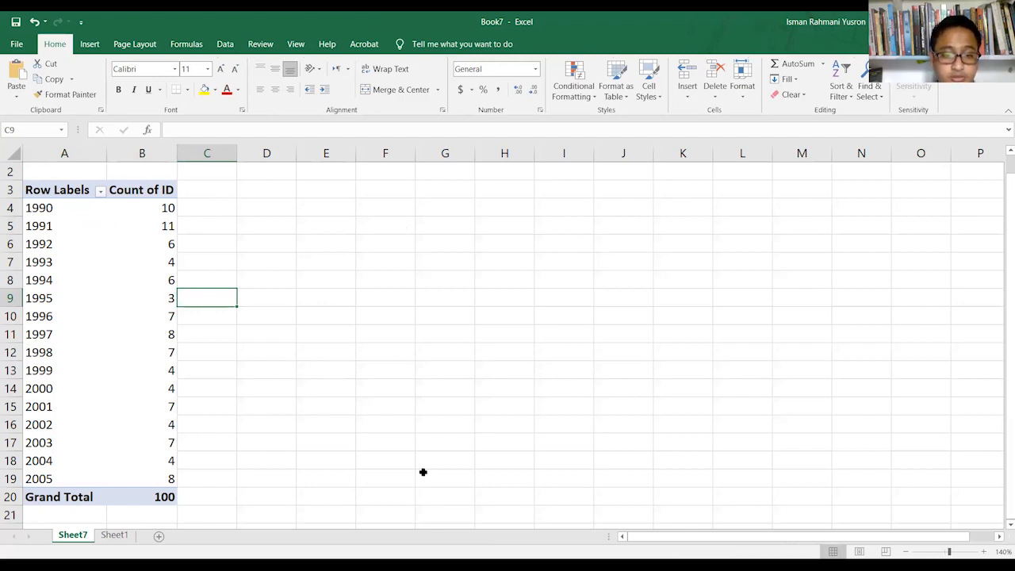
Step: Switch to Sheet1 of the CONTOH DATA.xlsx workbook and inspect the DOMISILI column
key("alt+Tab")
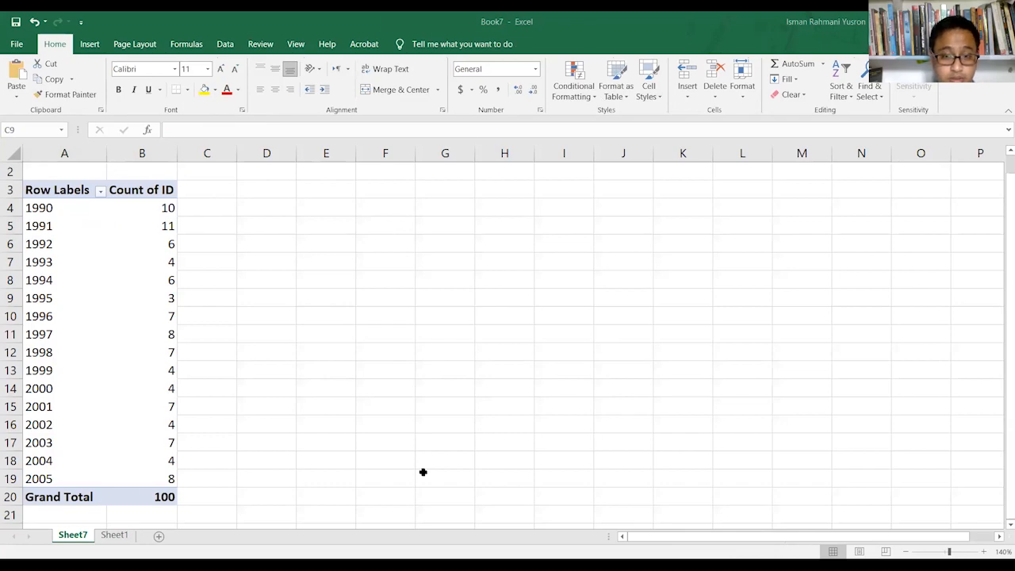
key("alt+Tab")
left_click(119, 537)
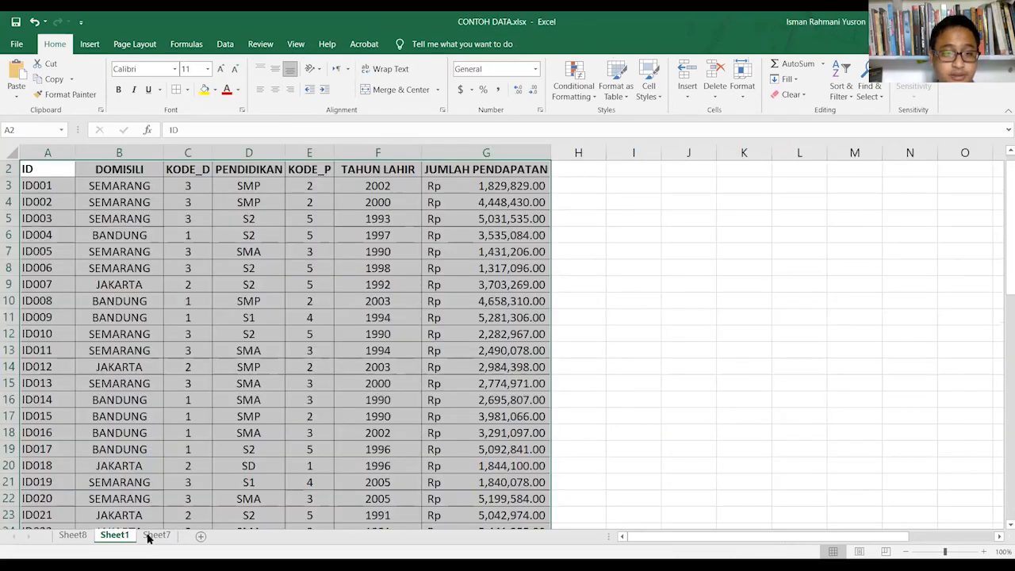
left_click(148, 221)
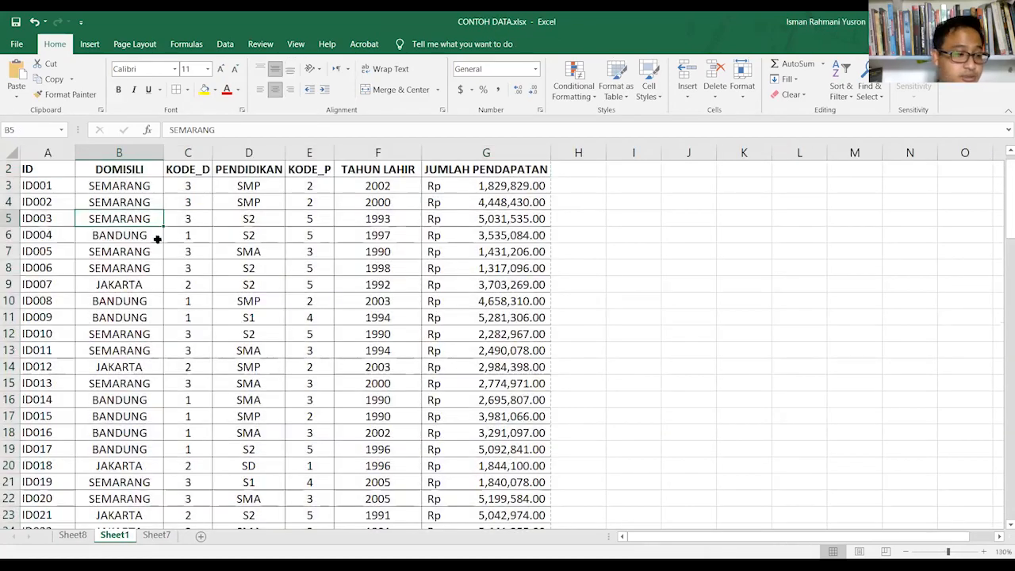
left_click(120, 188)
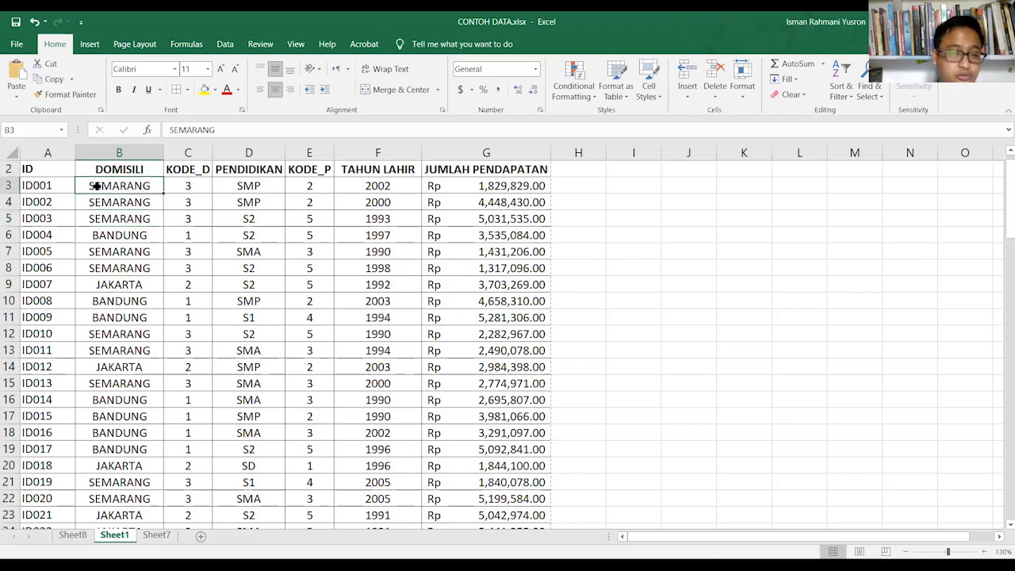
Step: Review the data columns in turn: ID, DOMISILI, KODE_D, PENDIDIKAN, TAHUN LAHIR and JUMLAH PENDAPATAN
left_click(40, 168)
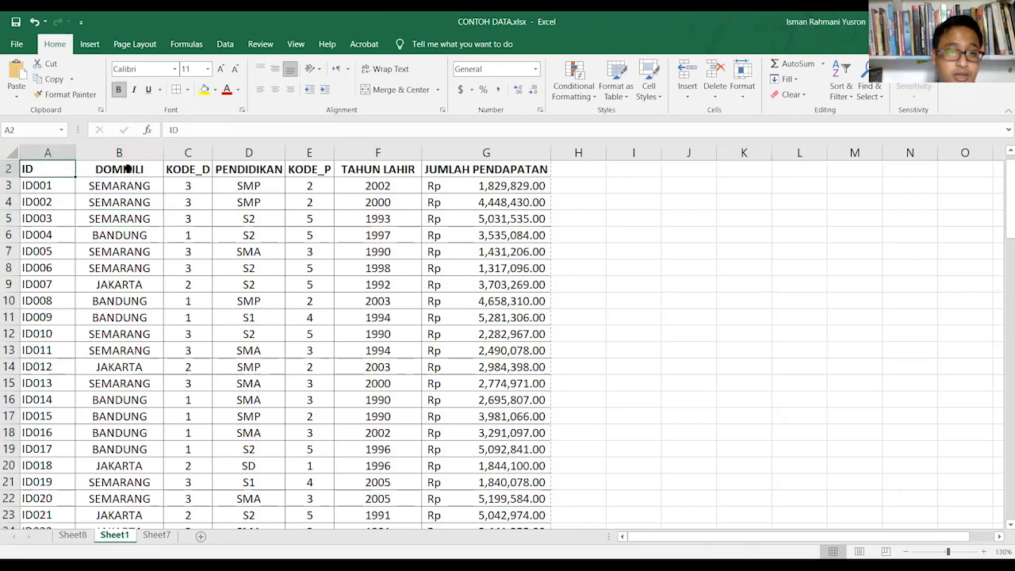
left_click(127, 171)
left_click_drag(127, 187, 136, 368)
left_click(177, 251)
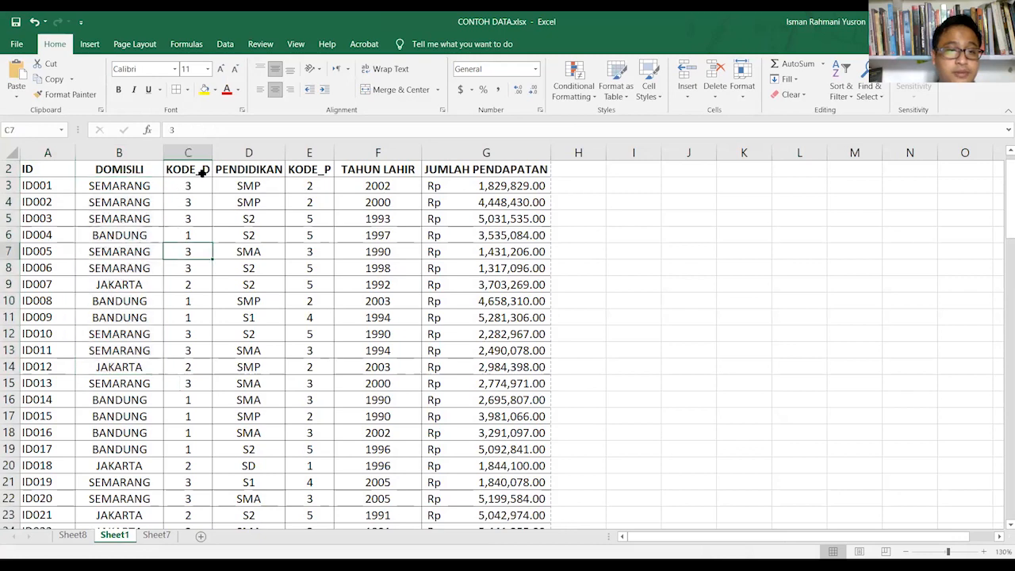
left_click_drag(250, 169, 253, 465)
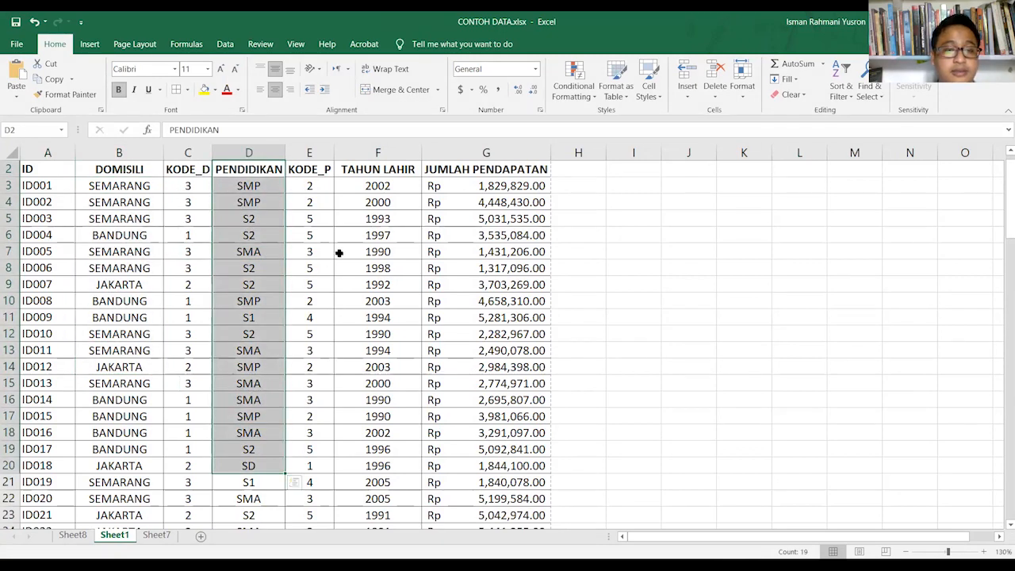
left_click_drag(354, 163, 346, 396)
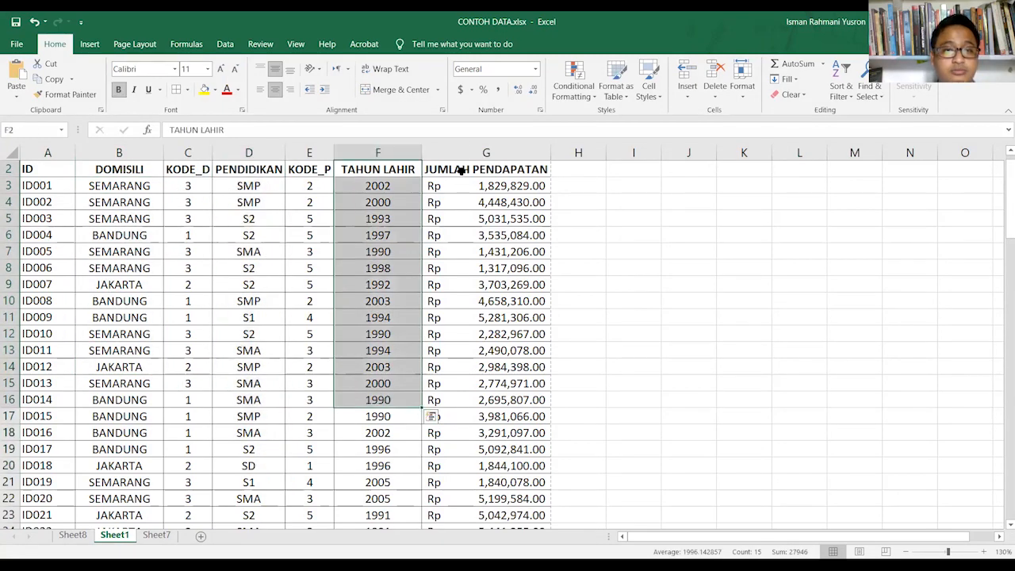
left_click_drag(462, 171, 448, 319)
left_click(397, 314)
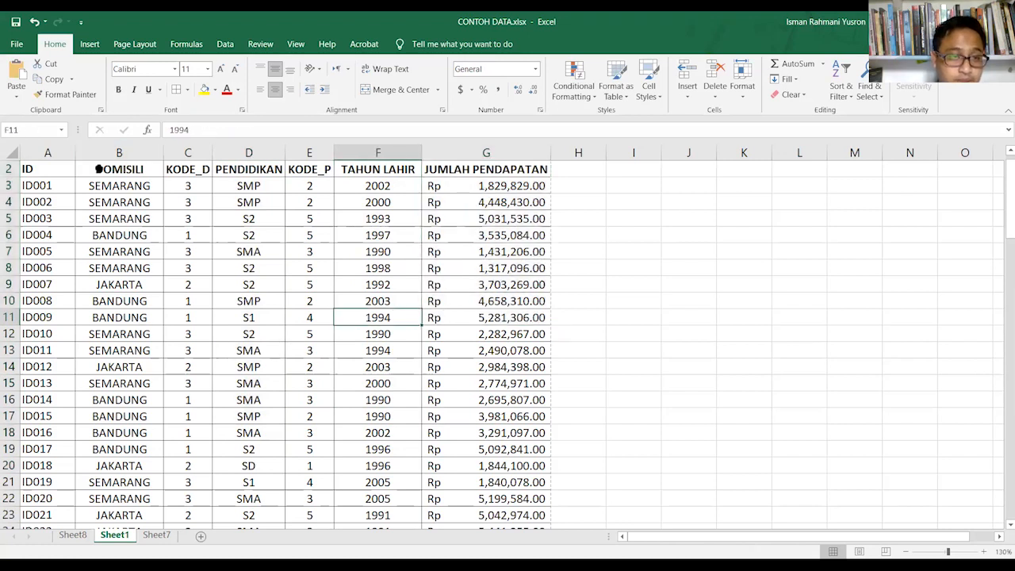
Step: Examine the DOMISILI entries for ID001 to ID020 alongside their ID values
left_click_drag(95, 169, 97, 434)
left_click_drag(112, 184, 139, 432)
left_click(133, 500, "shift")
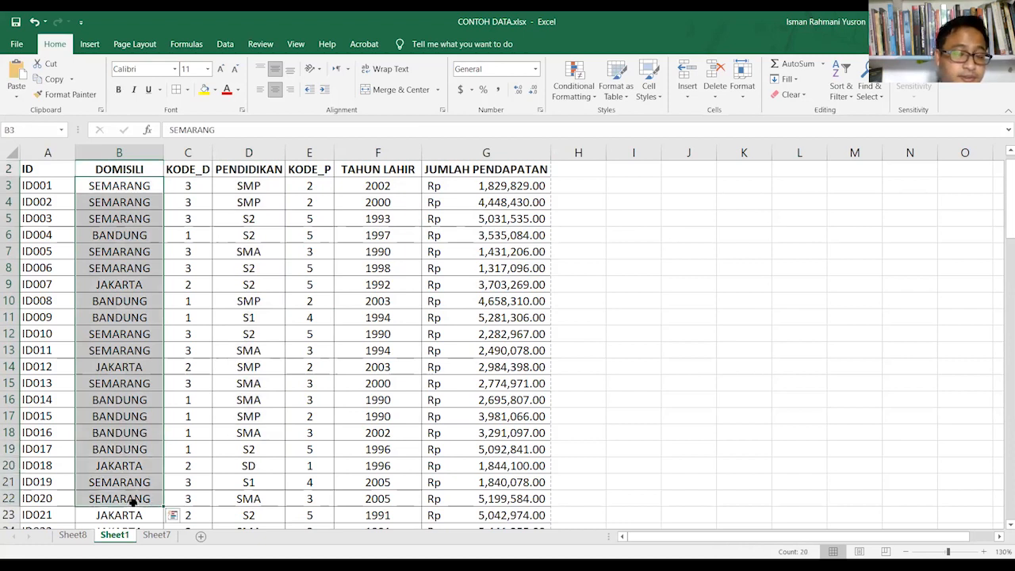
left_click_drag(47, 185, 48, 319)
left_click_drag(20, 466, 17, 498)
left_click(117, 317)
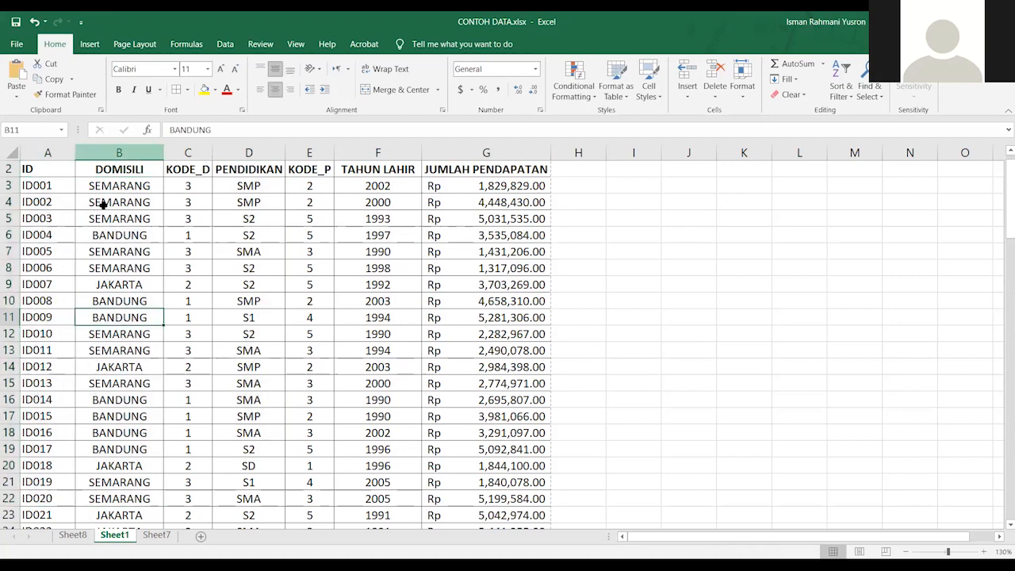
Step: Compare the individual DOMISILI city names in the first records, ID001 to ID007, with one another and with the rest of the column
left_click(116, 184)
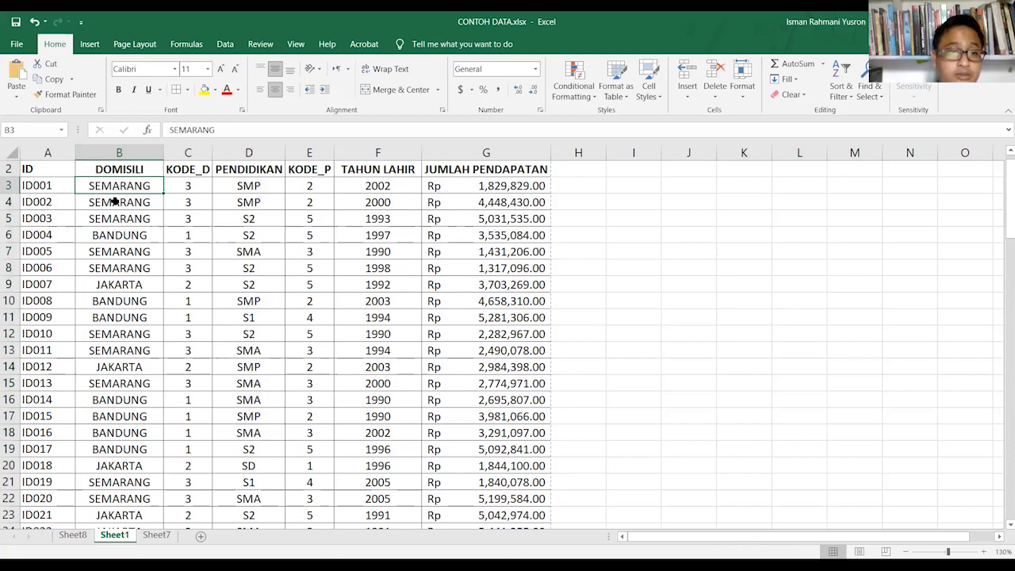
left_click(111, 229)
left_click_drag(130, 190, 136, 234)
left_click(136, 235)
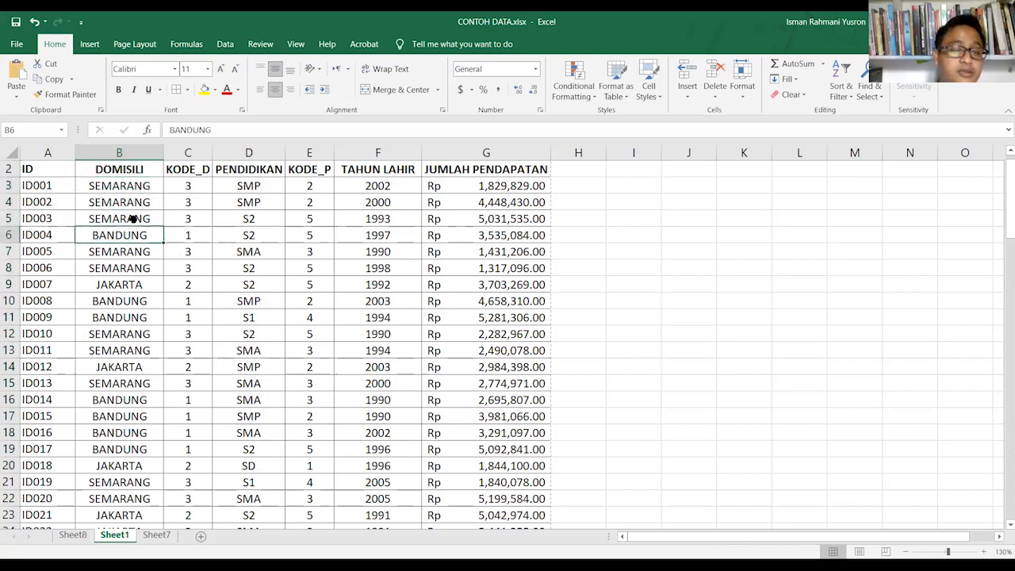
left_click(135, 196)
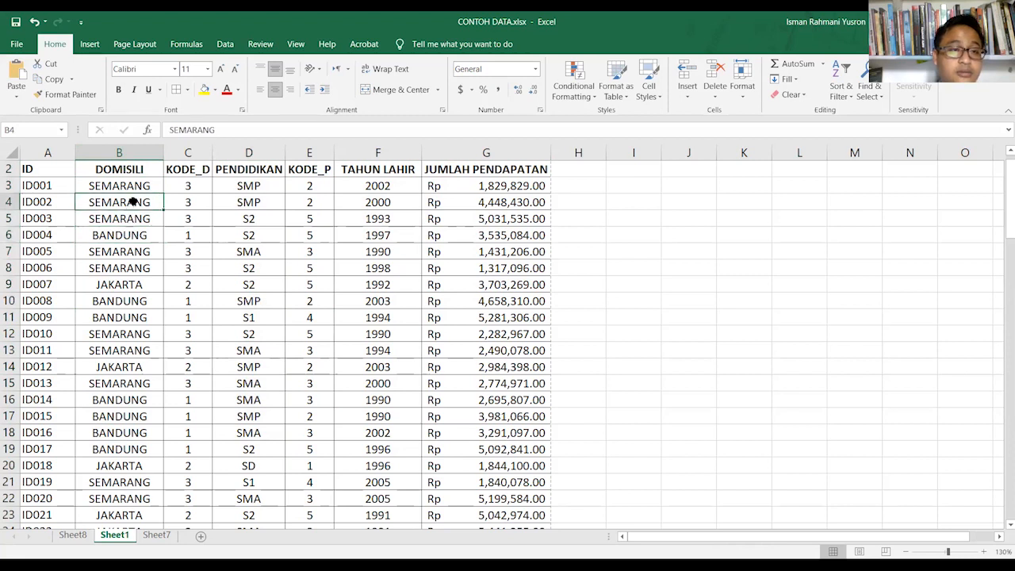
left_click(136, 186)
left_click(127, 233)
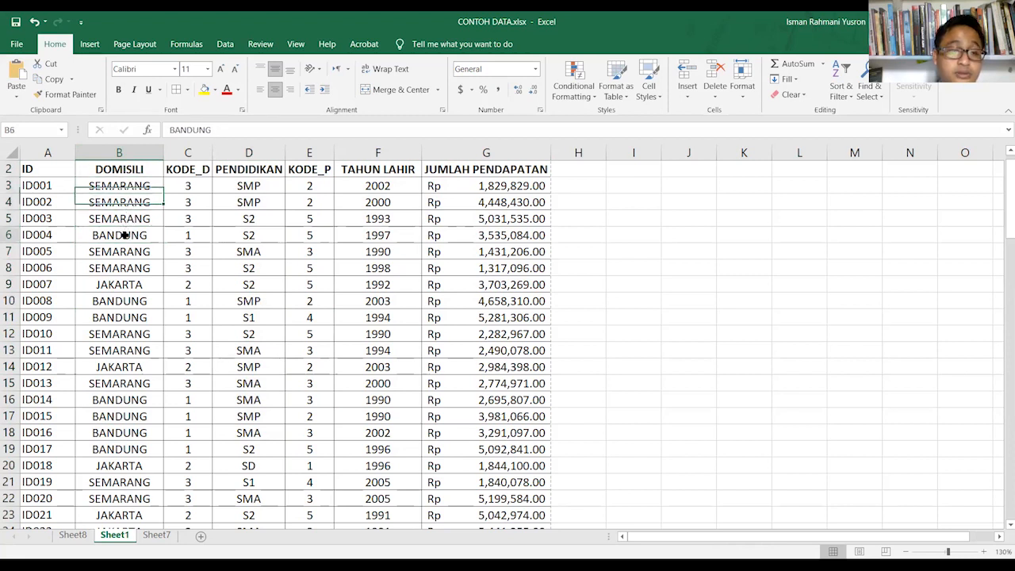
left_click(128, 198)
left_click(130, 232)
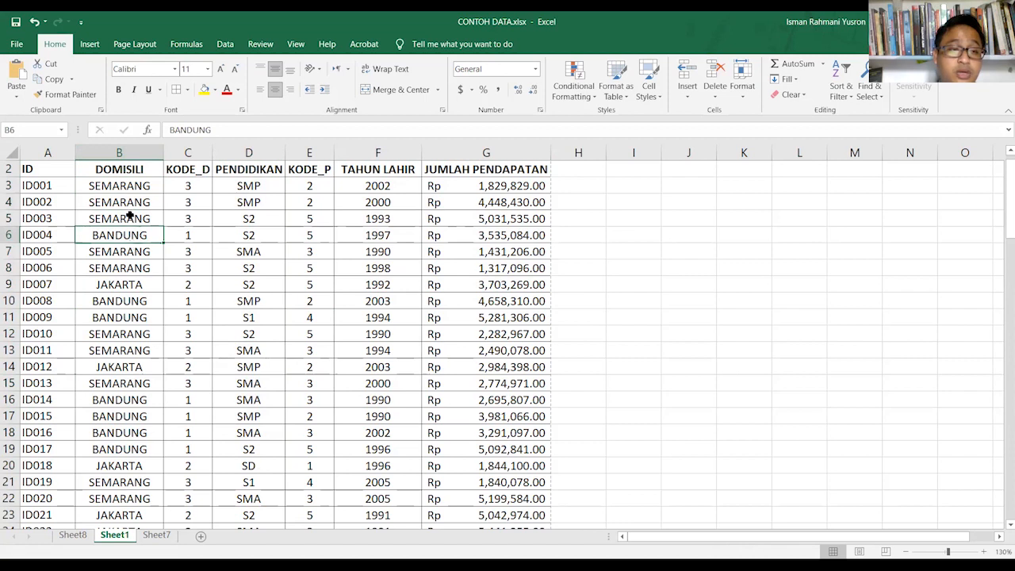
left_click(129, 217)
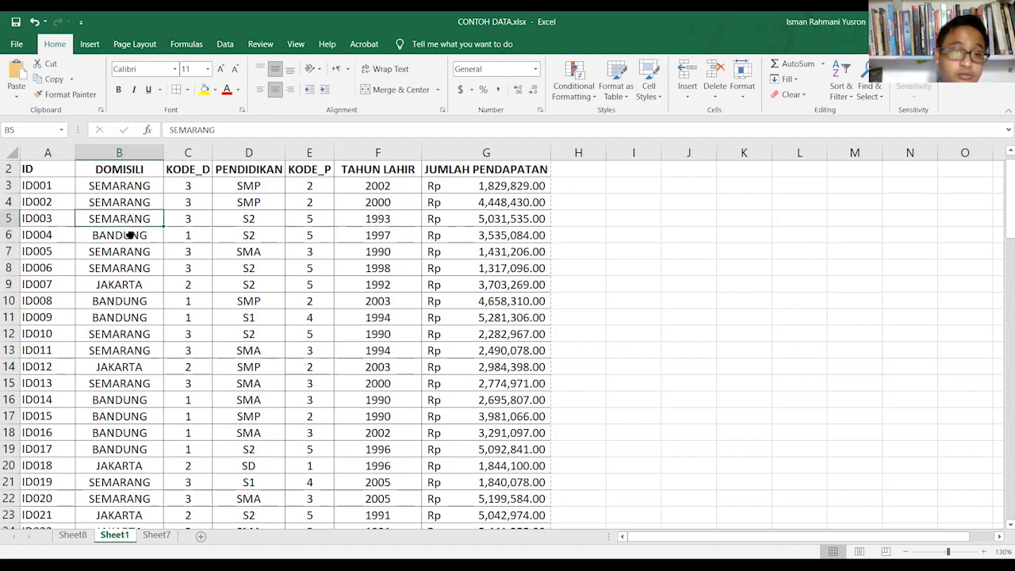
left_click(131, 235, "shift")
left_click(131, 235)
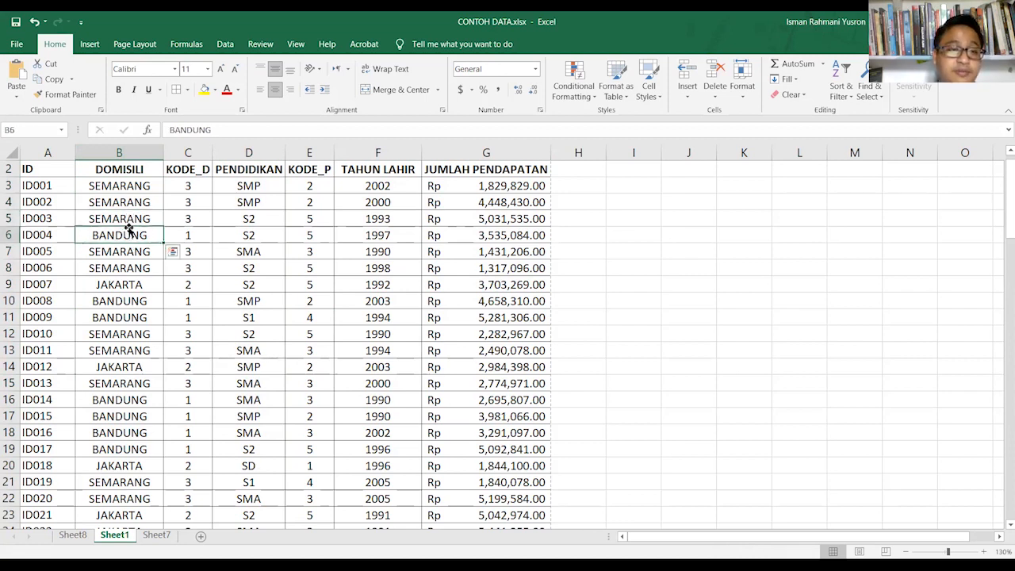
left_click(134, 220, "shift")
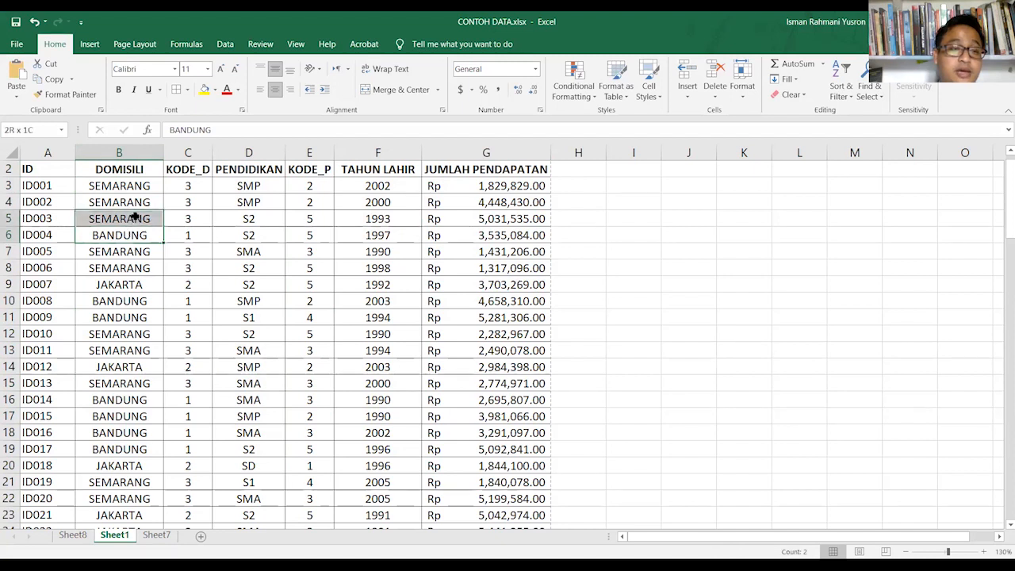
left_click_drag(135, 209, 135, 215)
left_click(130, 218)
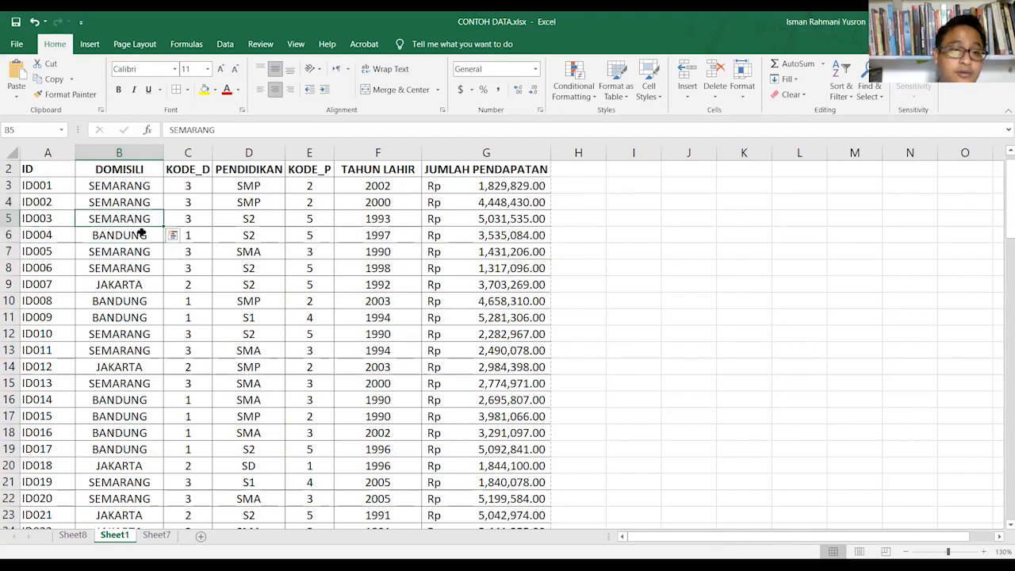
left_click(131, 235)
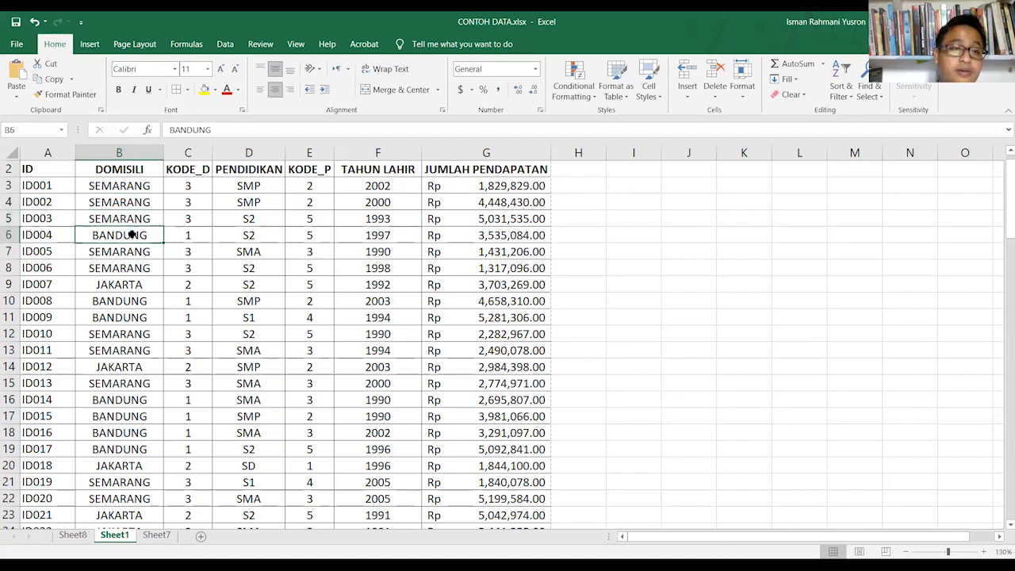
left_click(132, 284)
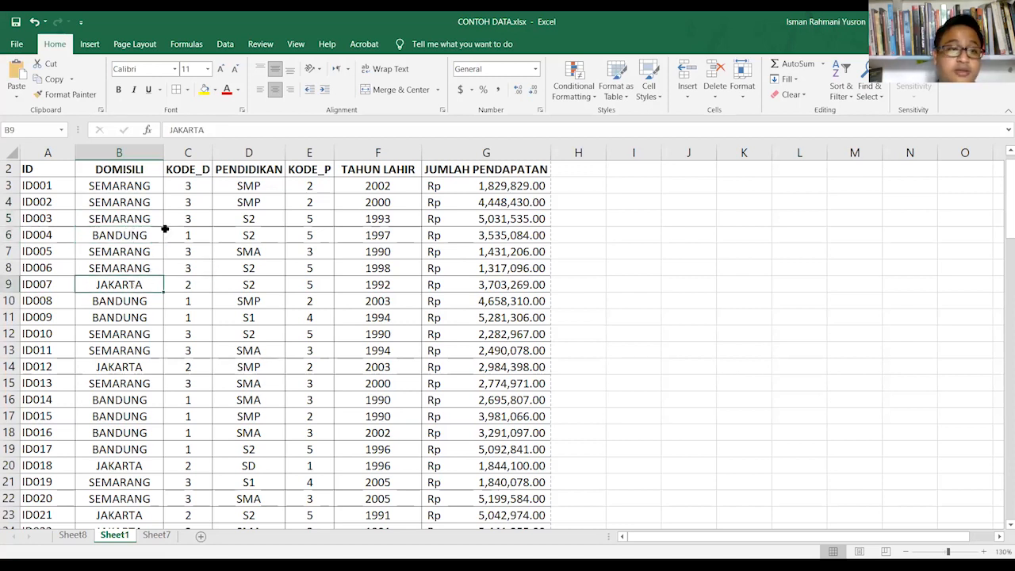
left_click_drag(132, 186, 124, 430)
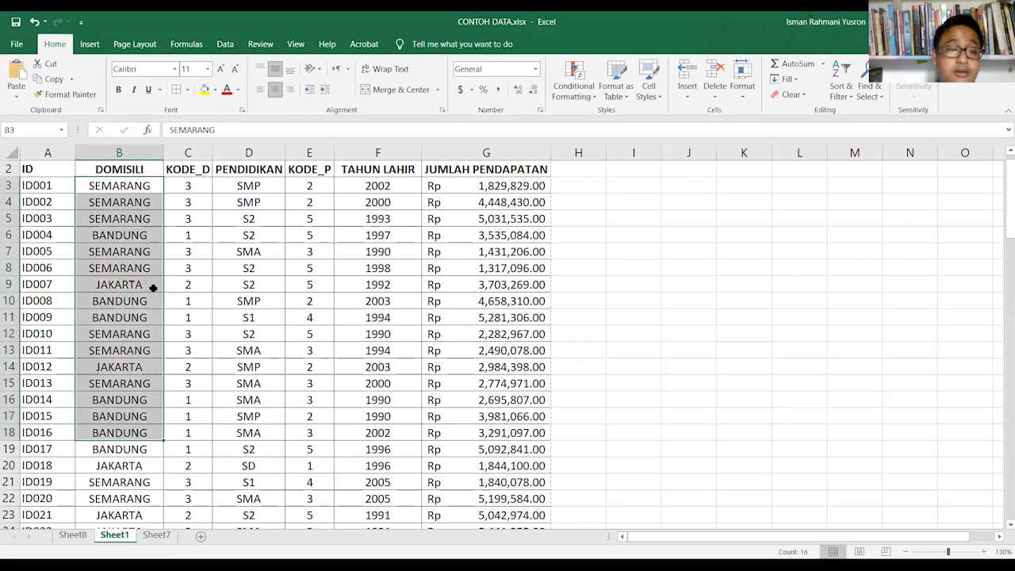
left_click(154, 288)
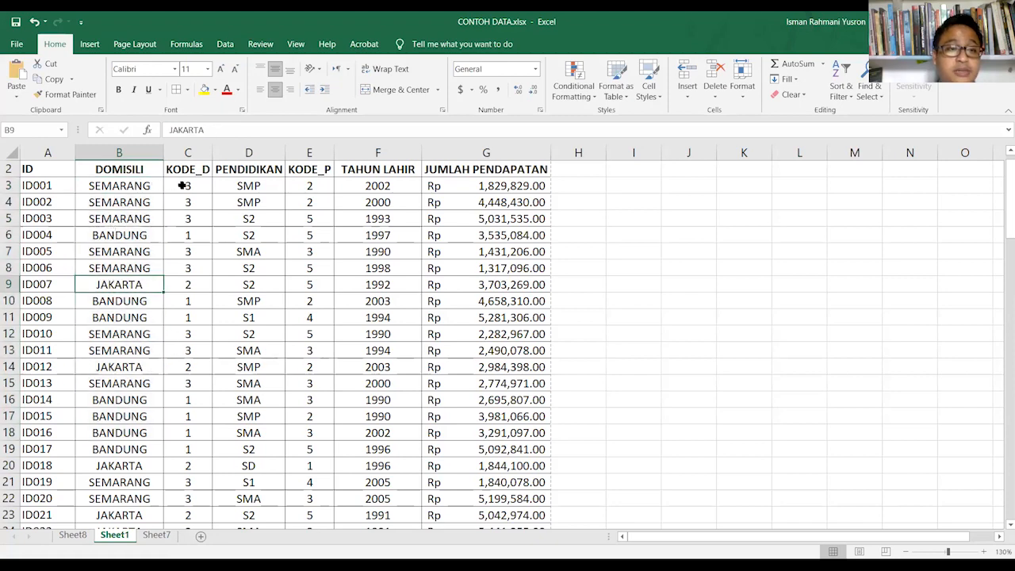
Step: Read down the KODE_D column and match the codes of ID006 to ID008 with their DOMISILI cities
left_click_drag(179, 185, 180, 474)
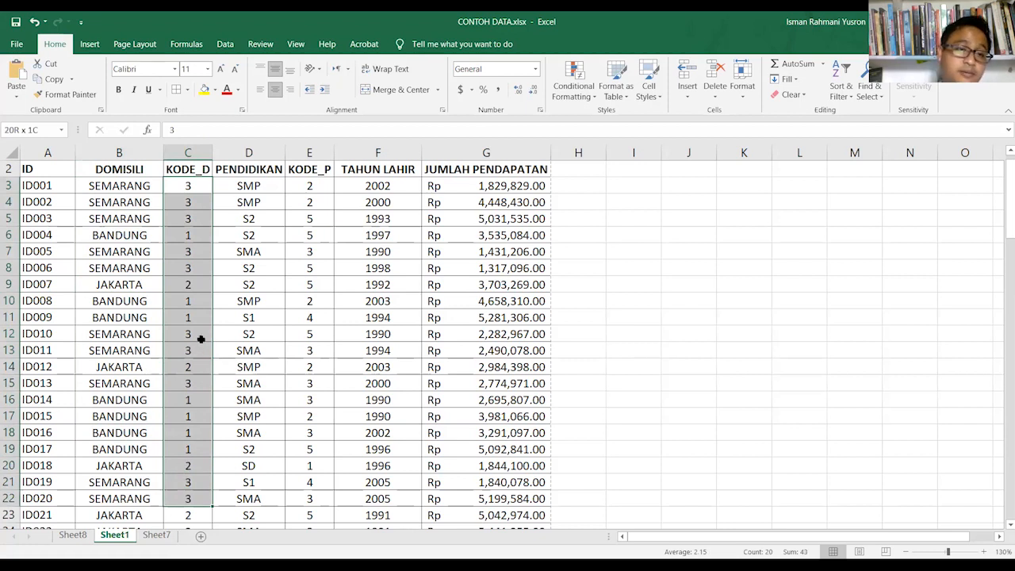
left_click(186, 301)
left_click(141, 300)
left_click(193, 289)
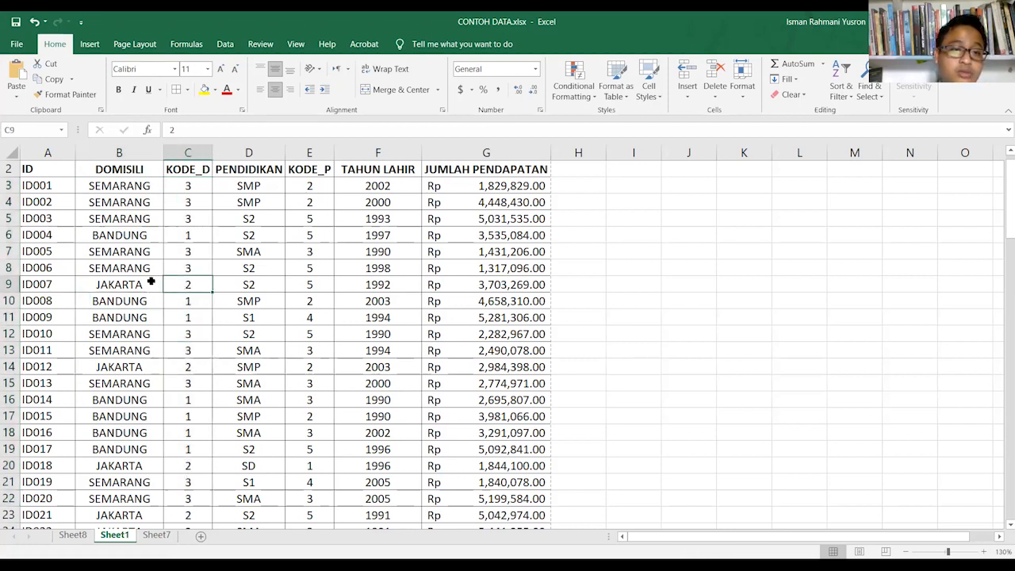
left_click(152, 282)
left_click(205, 268)
left_click(154, 267)
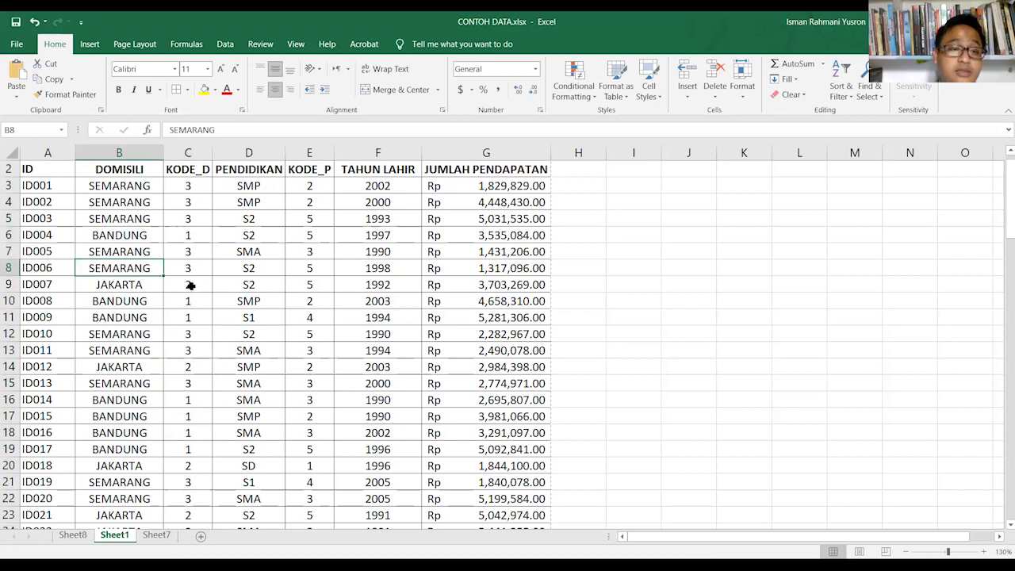
Step: Compare the KODE_D numbers of neighbouring records with each other, including ID006, ID007 and ID008, and review the column of codes
left_click(191, 286)
left_click(174, 300)
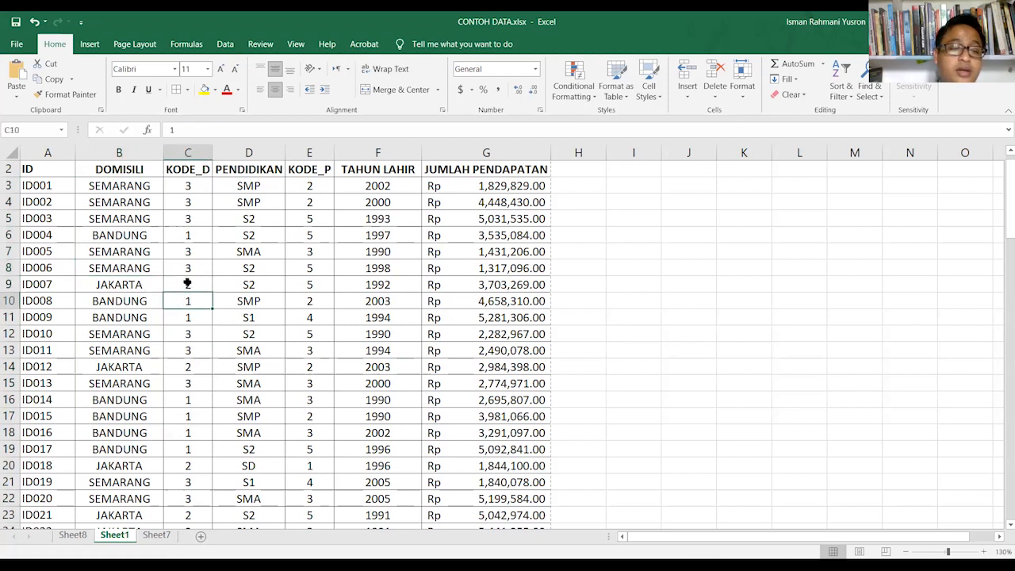
left_click(187, 284)
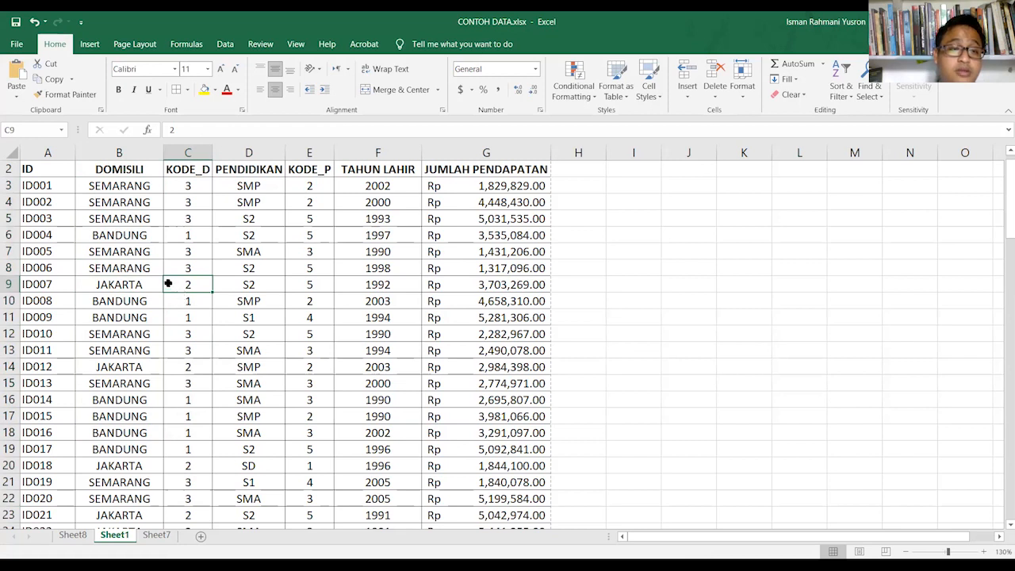
left_click(190, 269)
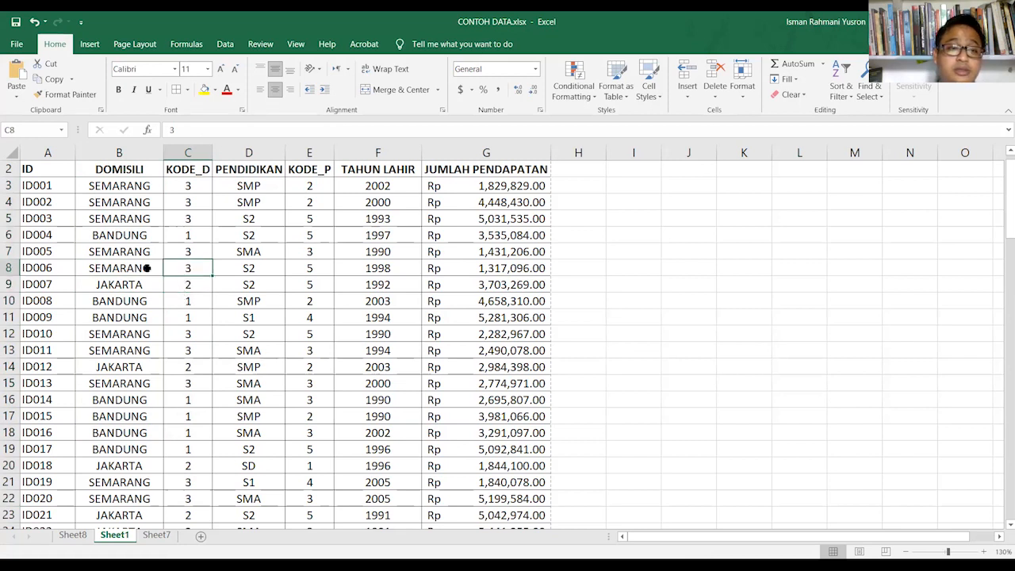
left_click(178, 287)
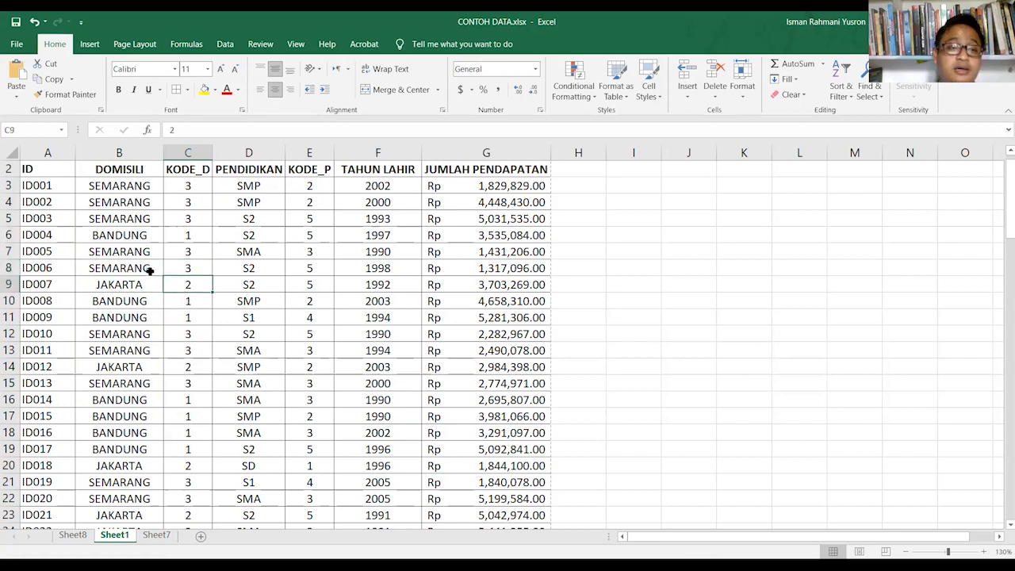
left_click(195, 272)
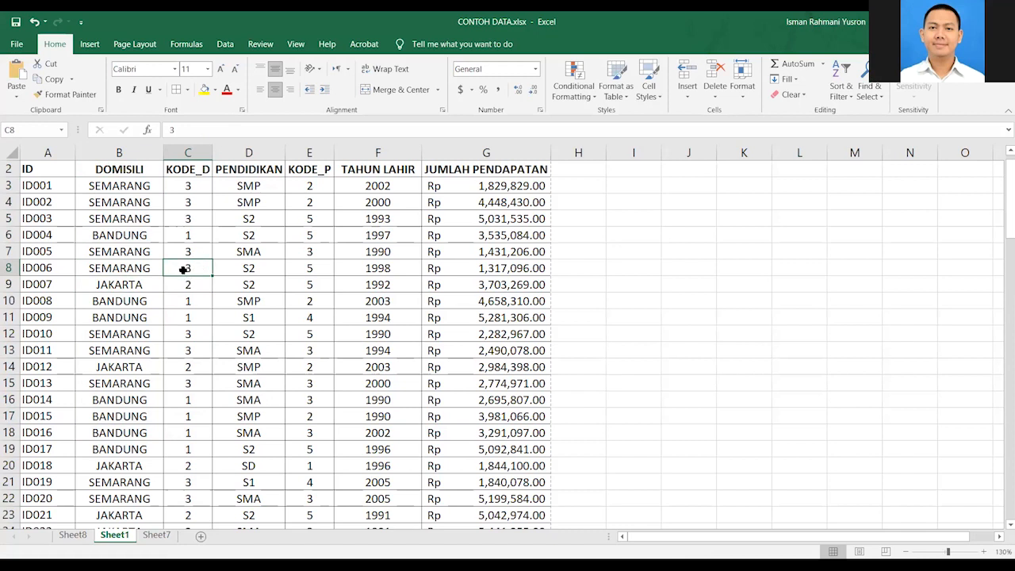
left_click_drag(198, 185, 194, 432)
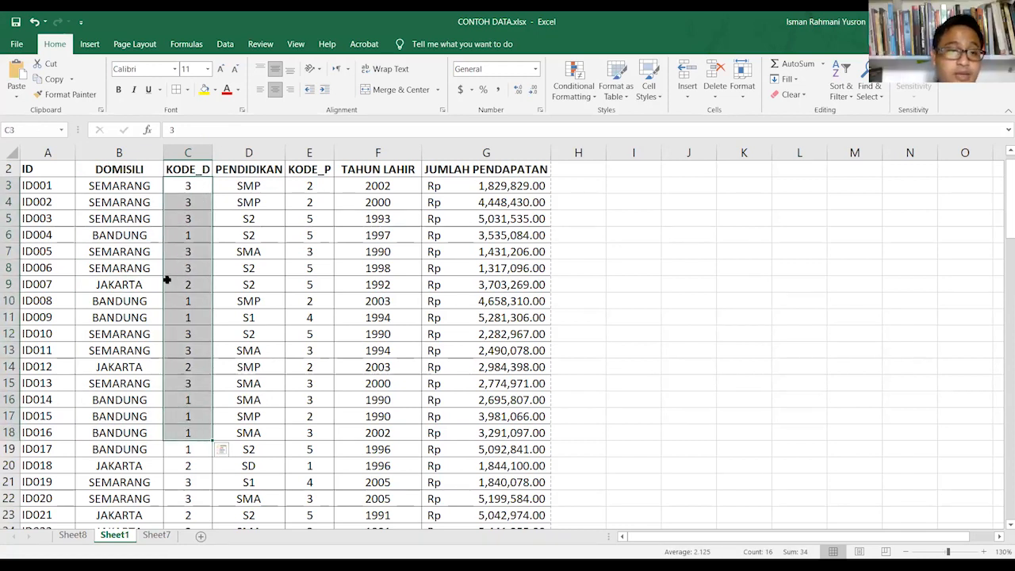
left_click_drag(176, 297, 183, 318)
left_click(190, 284)
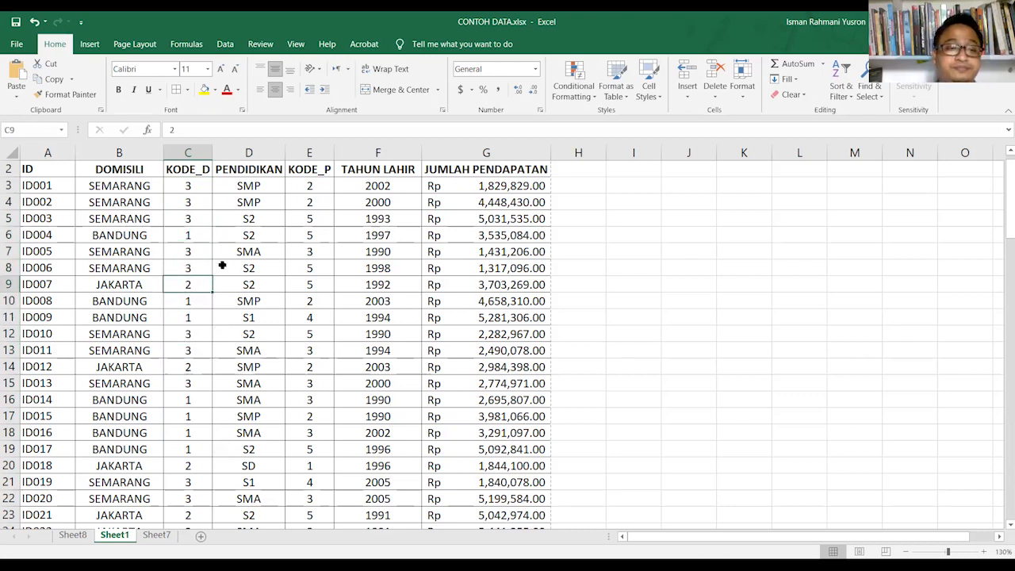
left_click(193, 219)
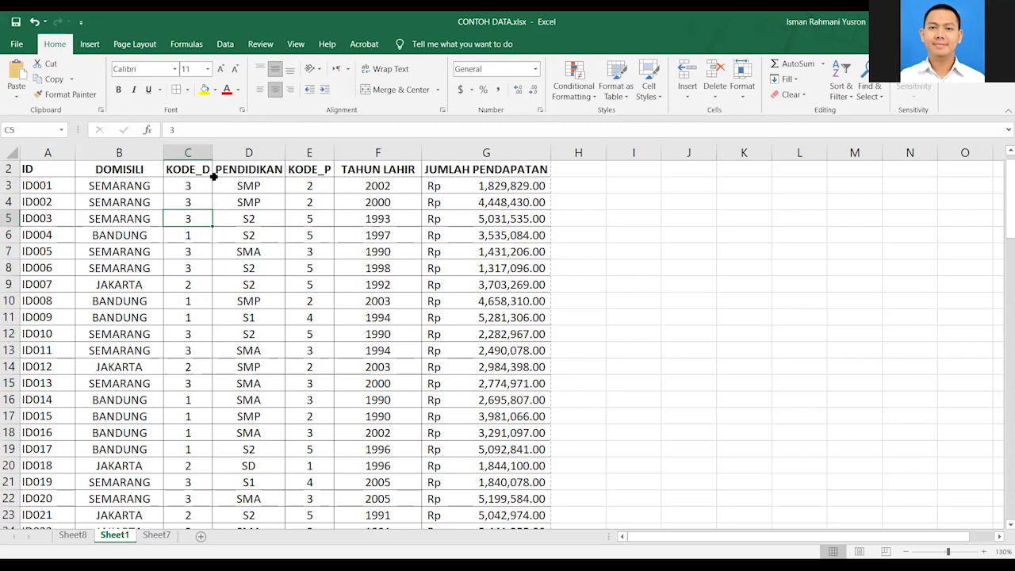
Step: Examine the education levels in the PENDIDIKAN column from ID001 downward
left_click(273, 189)
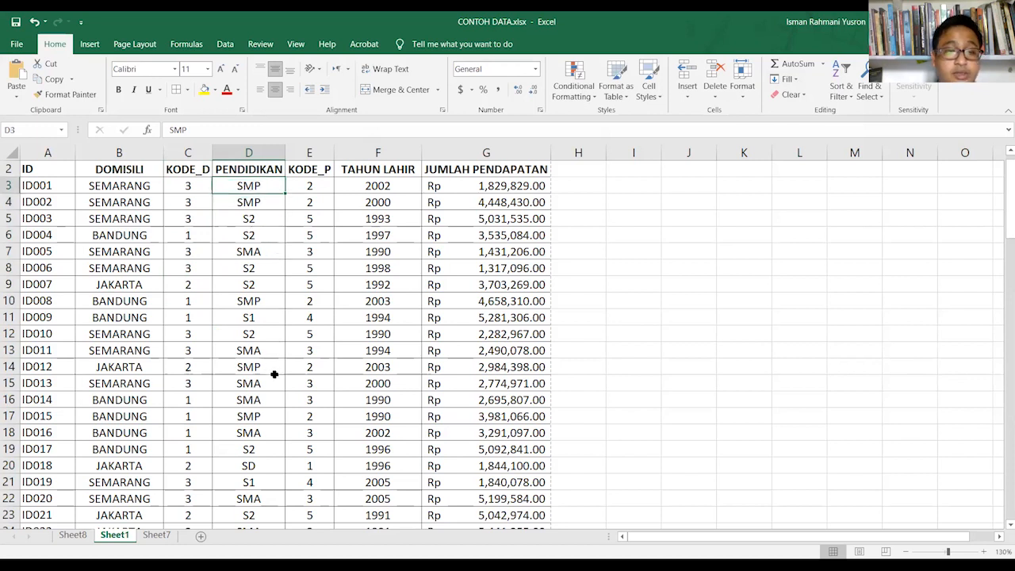
left_click_drag(241, 184, 238, 318)
left_click_drag(241, 395, 249, 466)
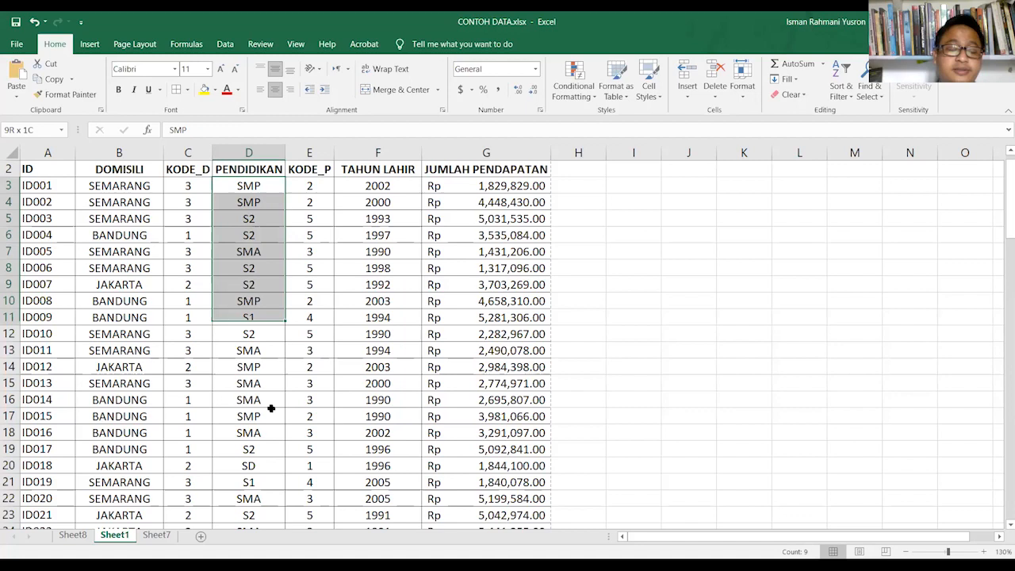
left_click(276, 267)
left_click_drag(256, 184, 254, 318)
left_click_drag(249, 466, 258, 421)
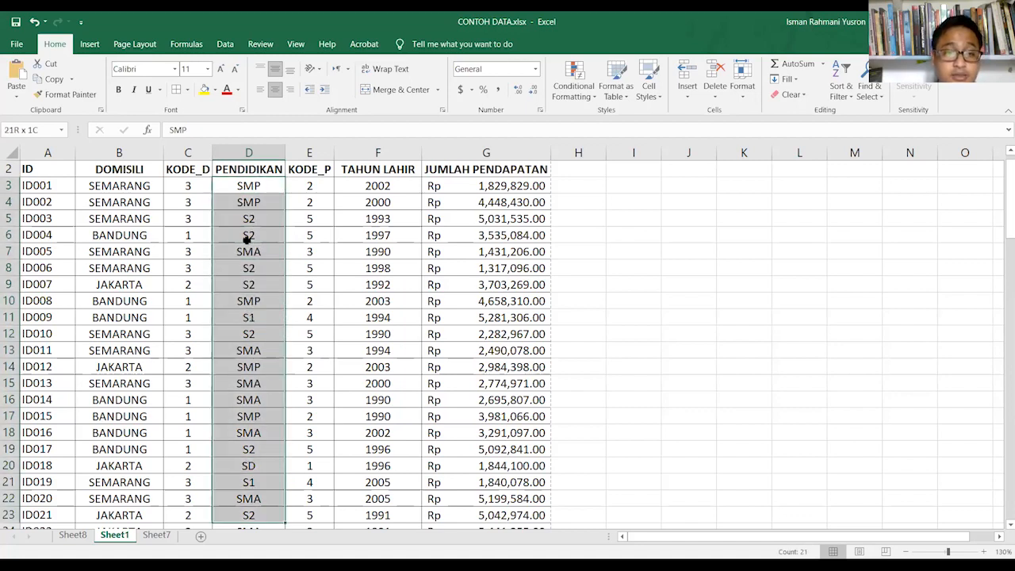
left_click_drag(245, 189, 240, 475)
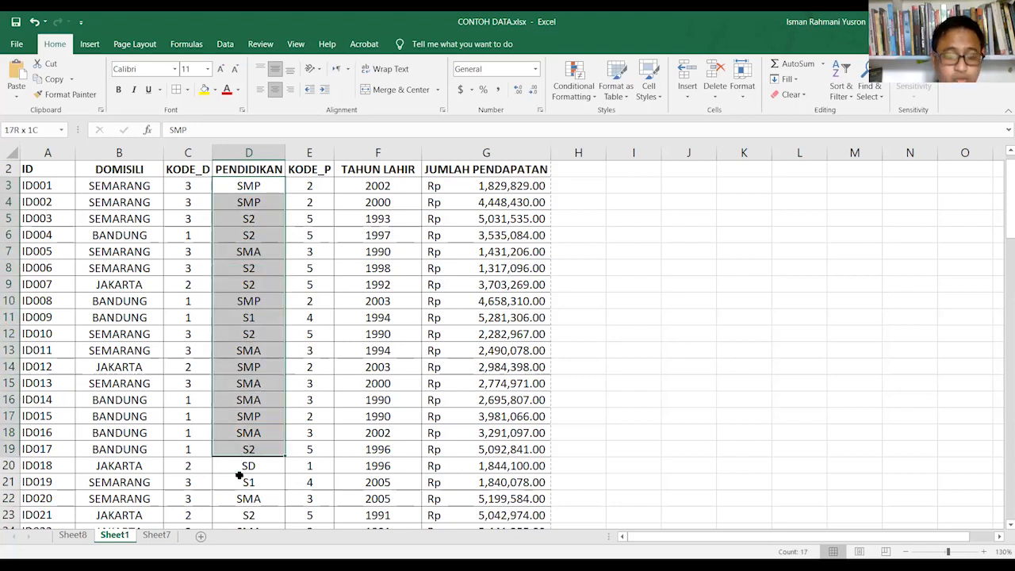
Step: Compare the PENDIDIKAN levels of ID005, ID007 and ID008 with one another
left_click(277, 328)
left_click(246, 301)
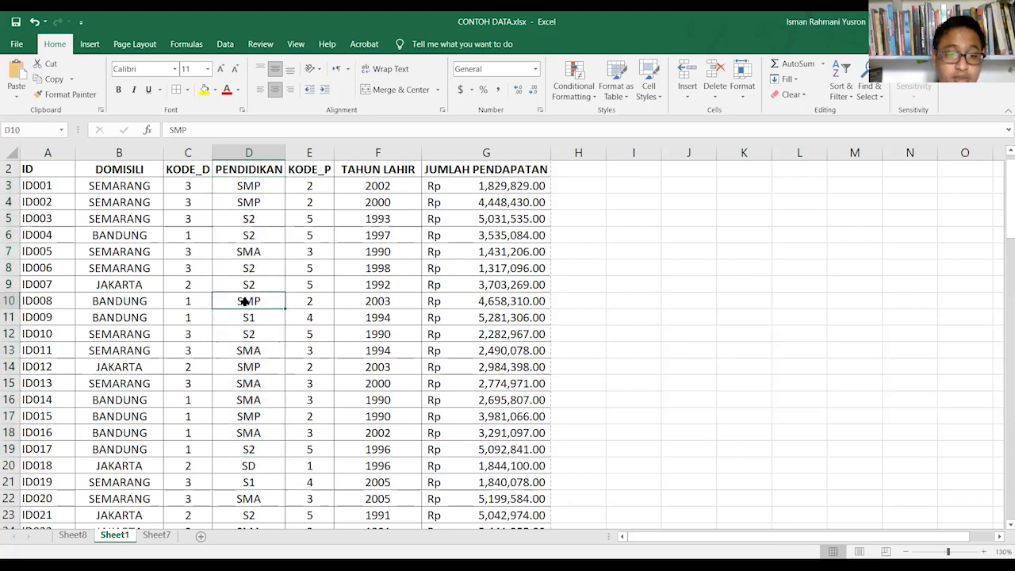
left_click(259, 285)
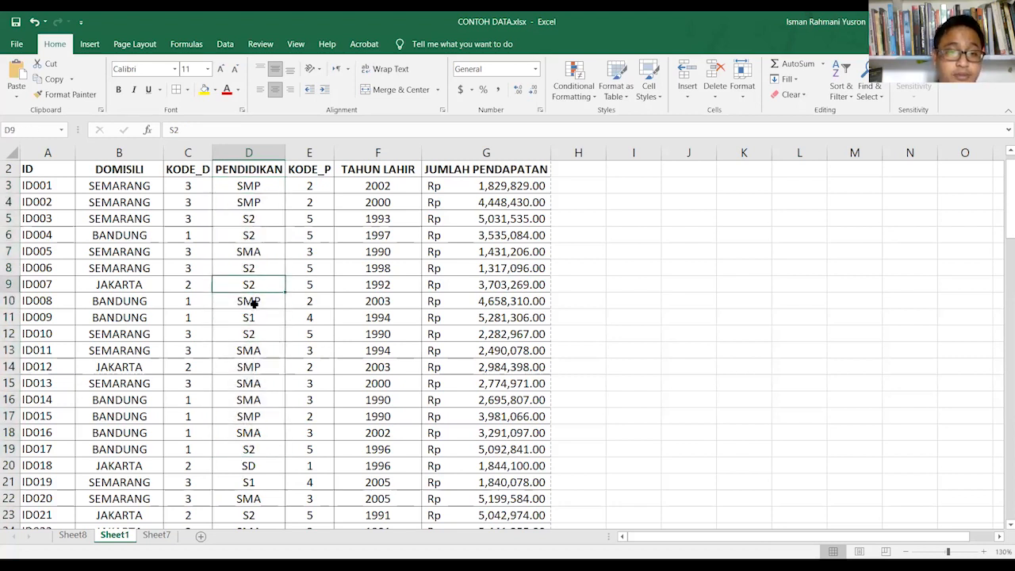
left_click(260, 301)
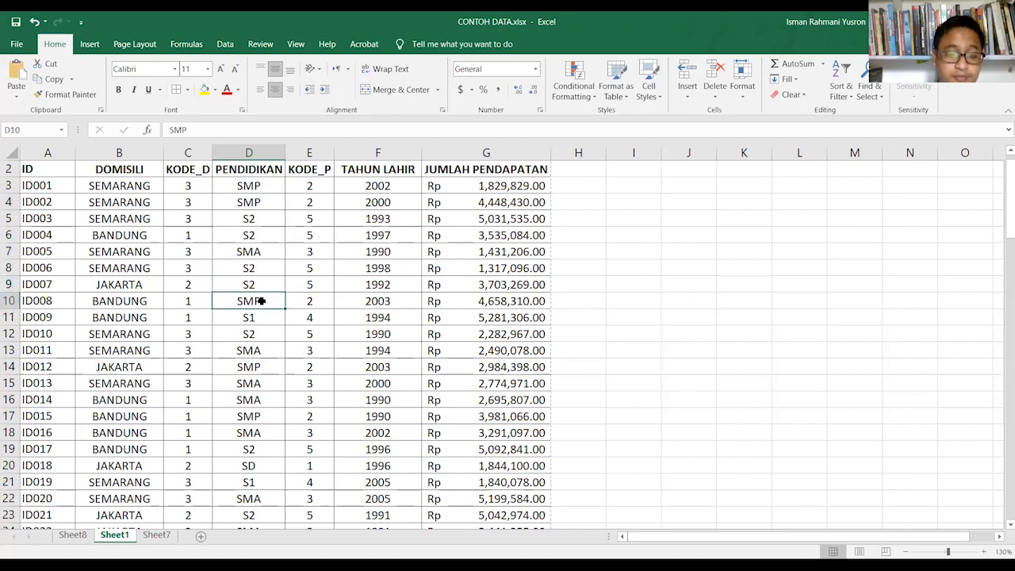
left_click(266, 252)
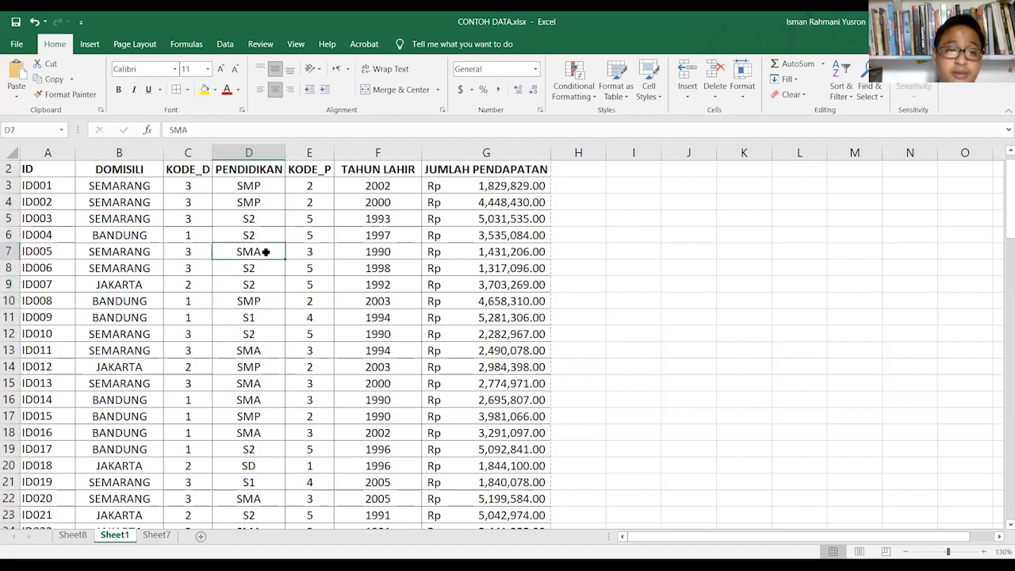
left_click(246, 305)
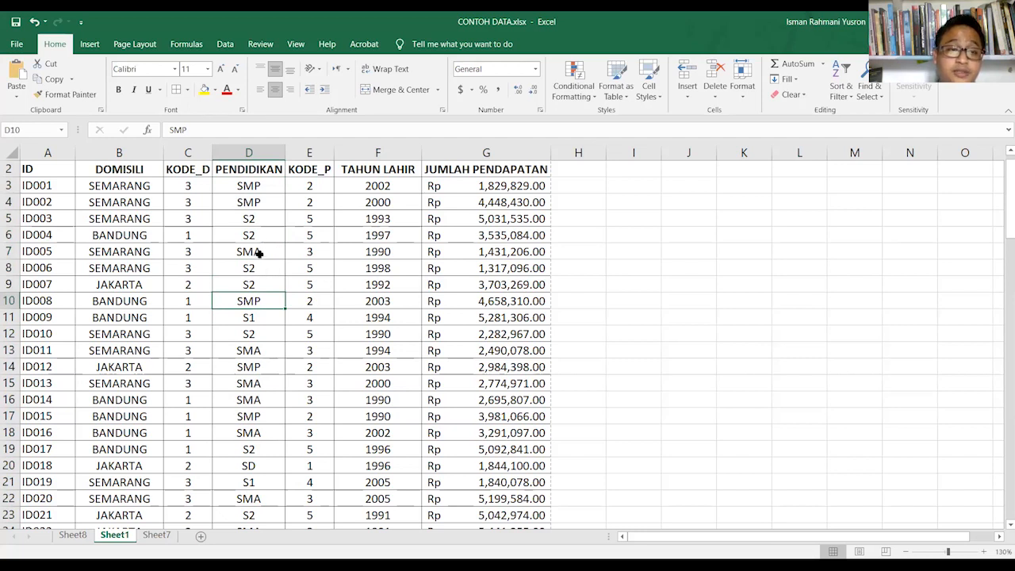
left_click(258, 252)
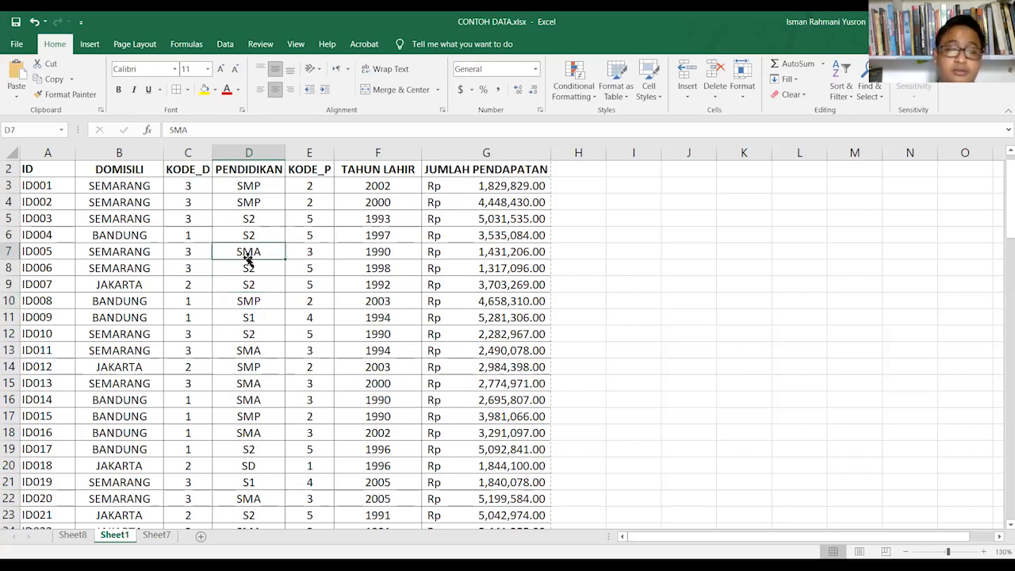
Step: Read down the PENDIDIKAN column across the first records, looking closely at the levels from ID003 to ID011
left_click_drag(251, 190, 254, 429)
left_click(270, 326)
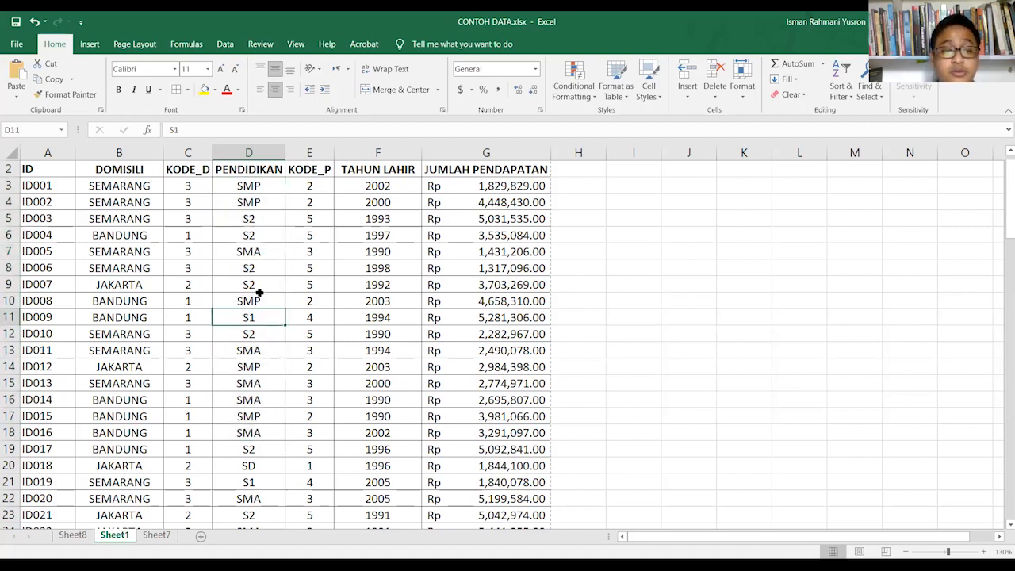
left_click_drag(259, 231, 259, 301)
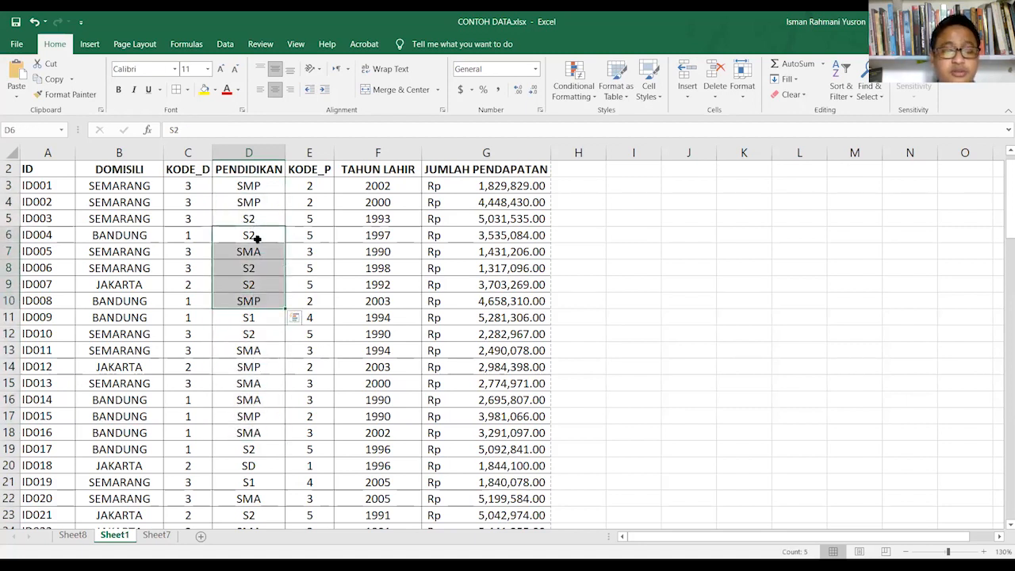
left_click_drag(255, 222, 249, 356)
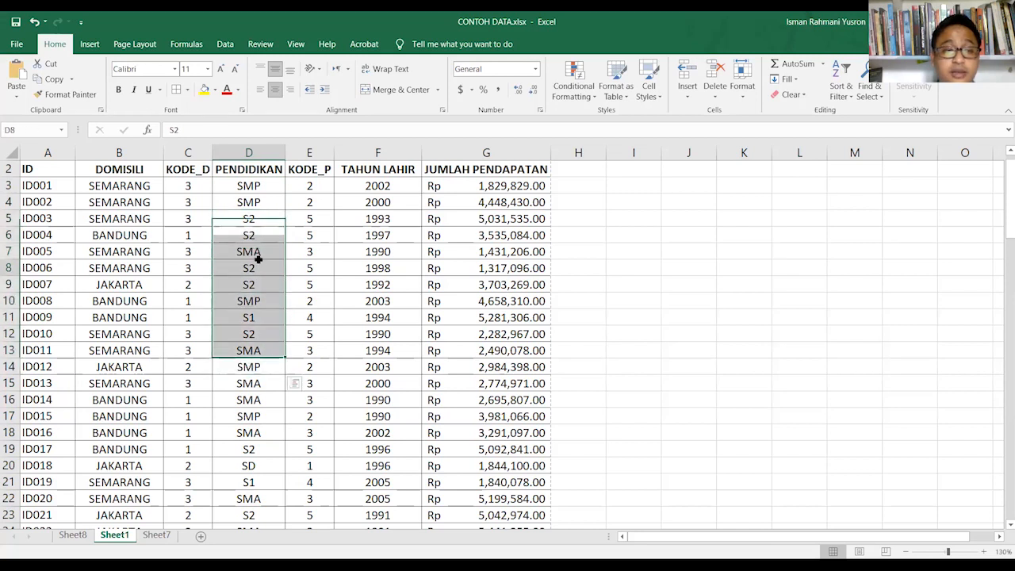
left_click(249, 237)
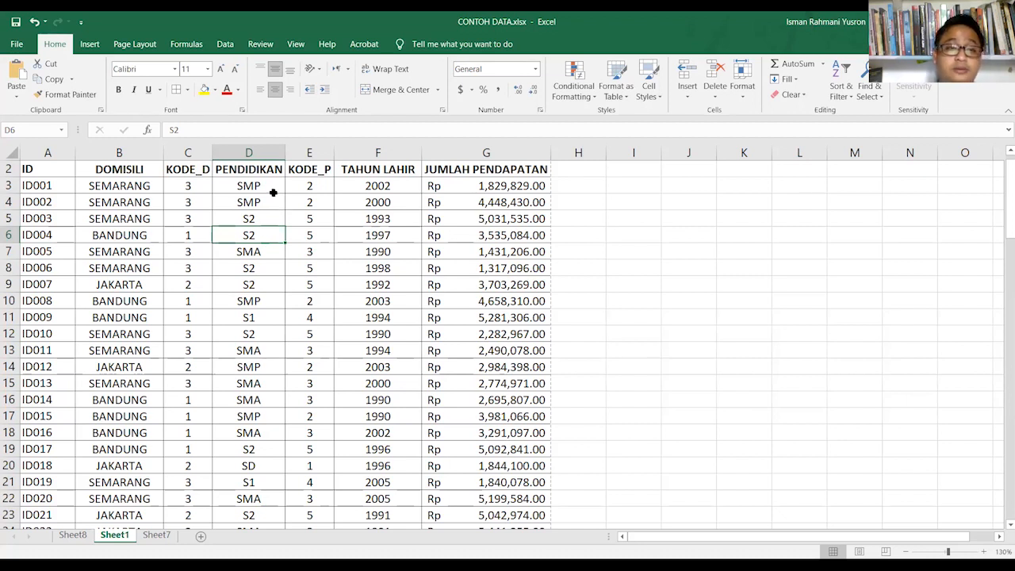
left_click_drag(273, 191, 288, 272)
Step: Read down the KODE_P column from ID001 and examine the individual codes of ID018, ID012, ID011, ID009 and ID010
left_click(307, 190)
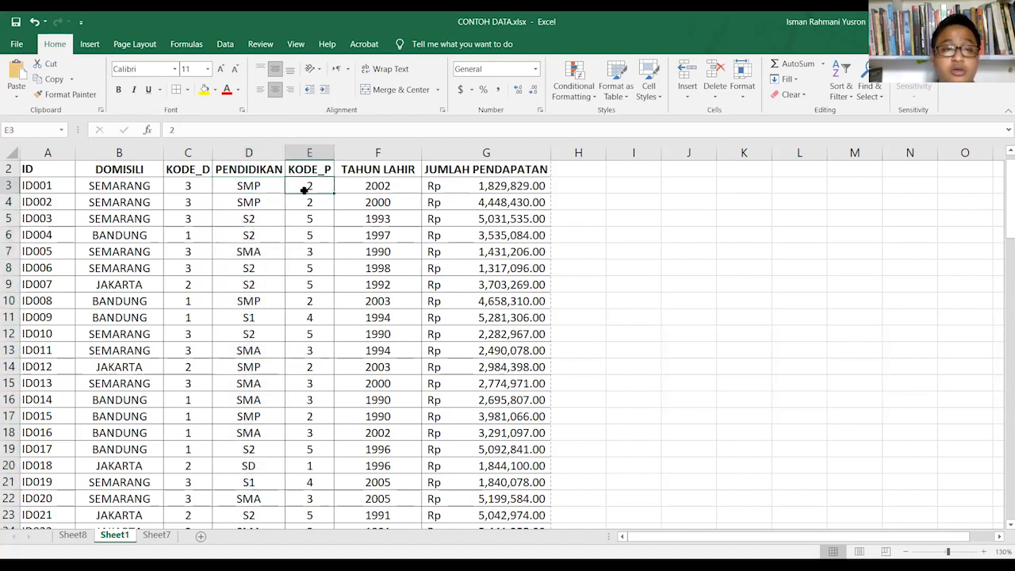
left_click_drag(304, 190, 315, 471)
left_click(315, 467)
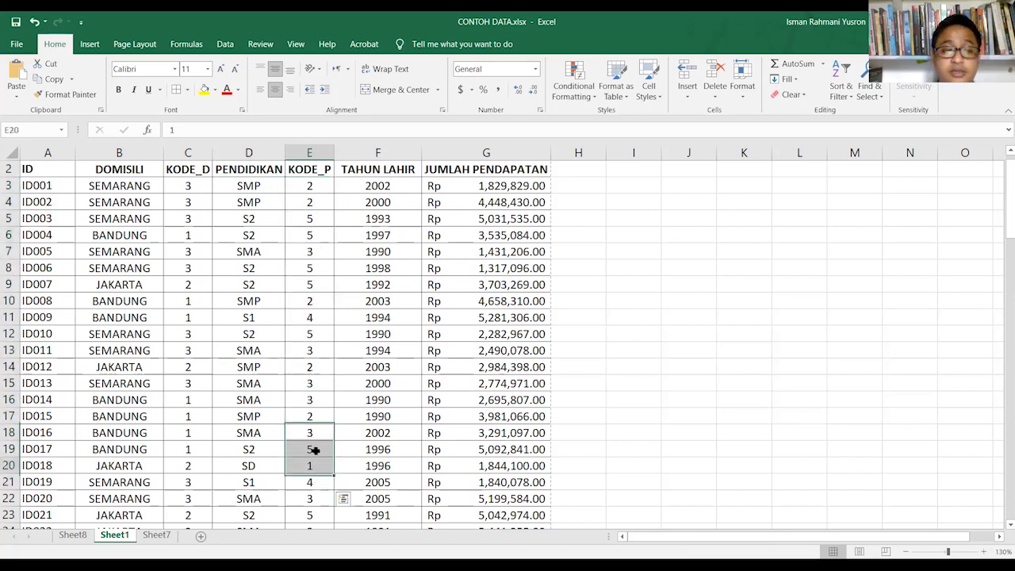
left_click(318, 370)
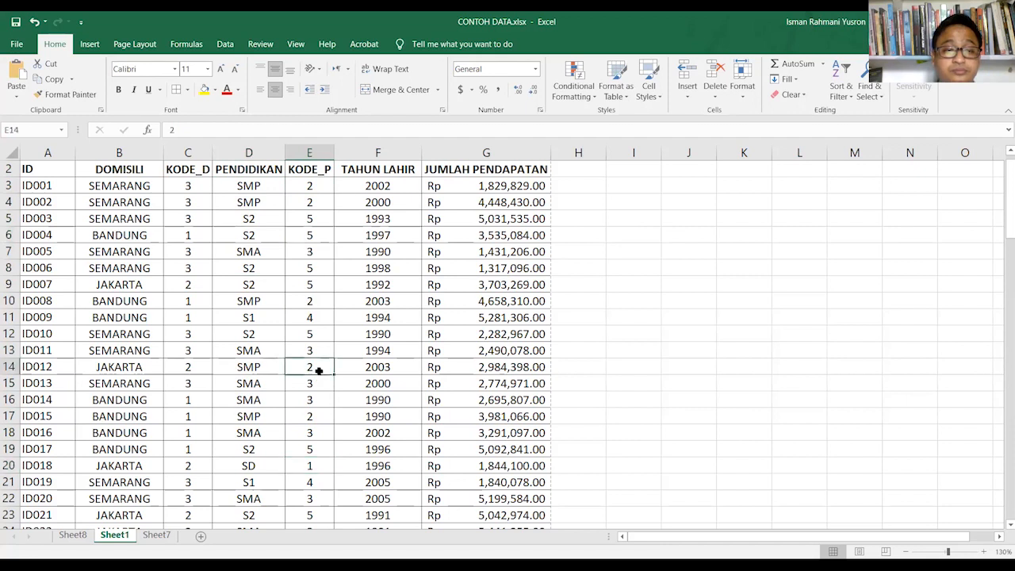
left_click(318, 349)
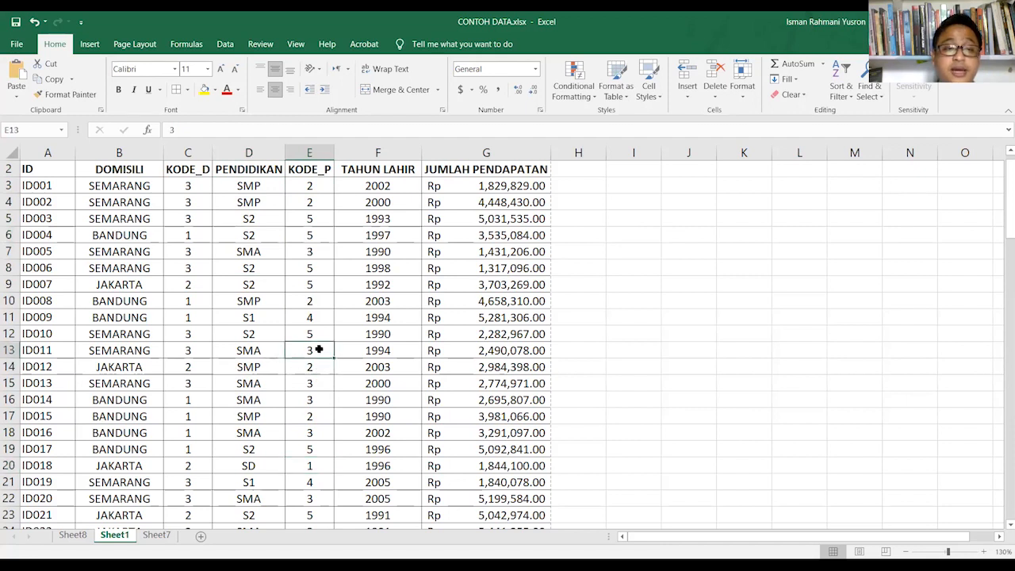
left_click(319, 317)
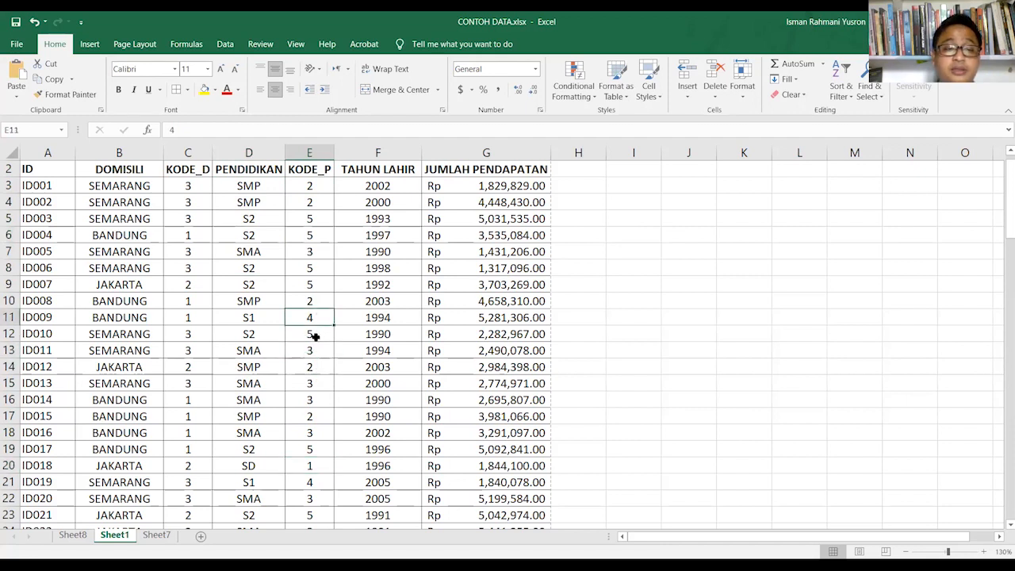
left_click(314, 334)
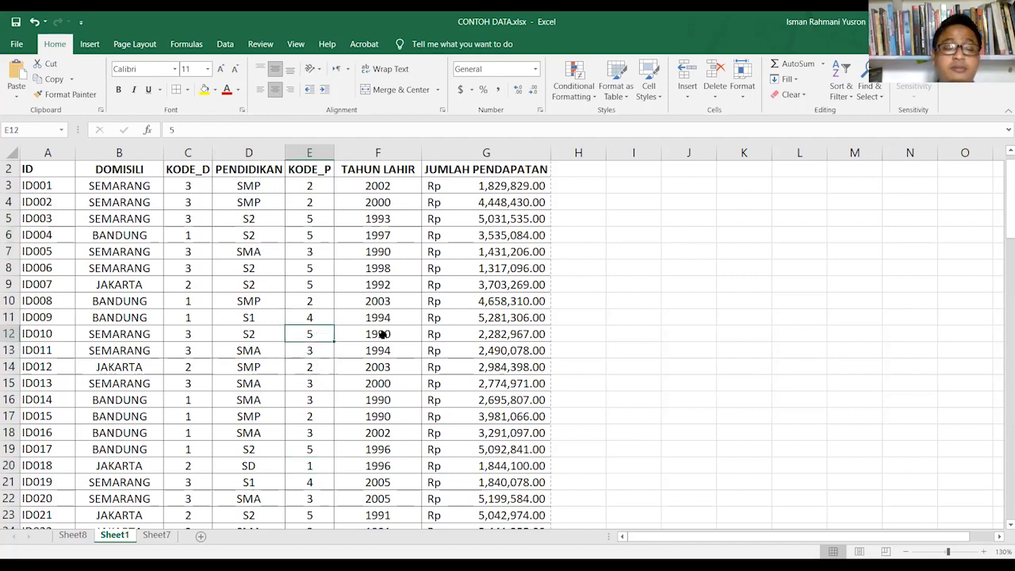
Step: Compare the KODE_P codes of ID018 and ID015 against each other
left_click(317, 468)
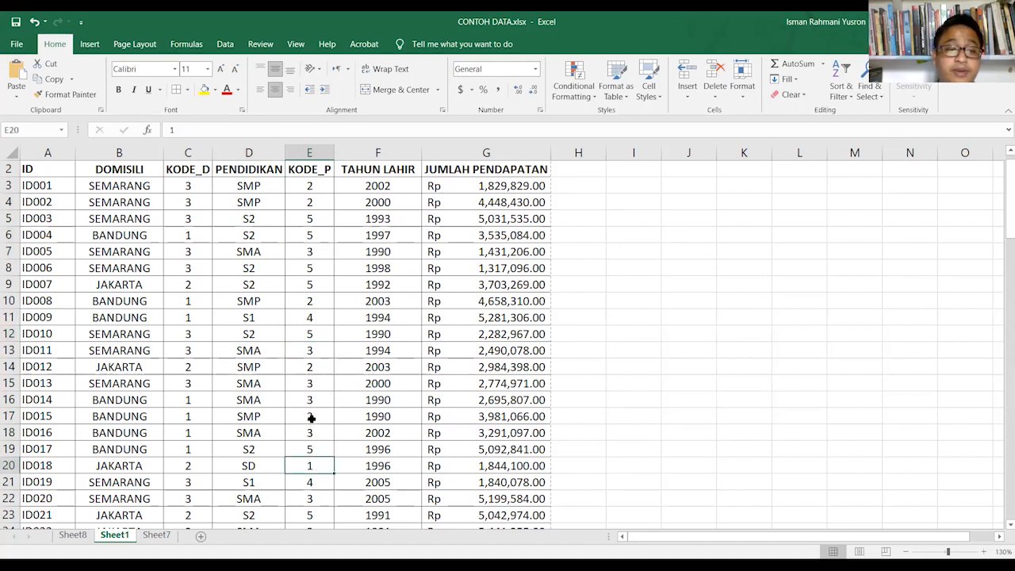
left_click(311, 418)
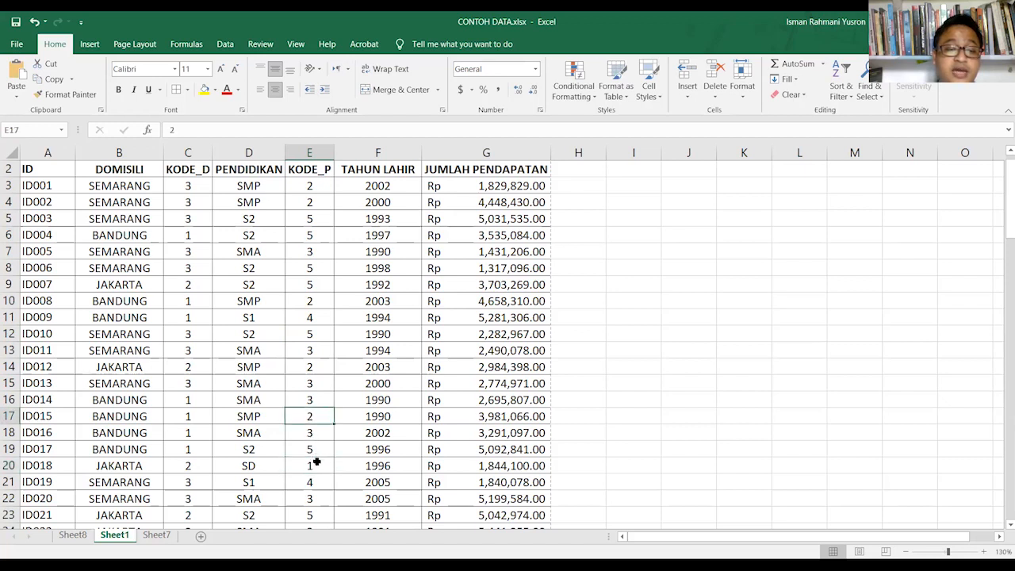
left_click(315, 462)
left_click(319, 417)
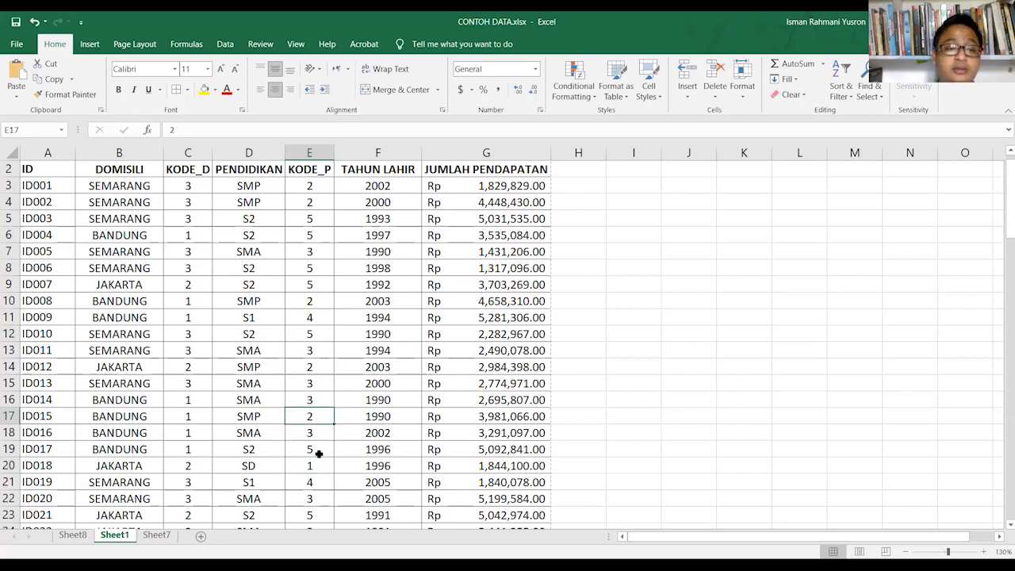
left_click(320, 463)
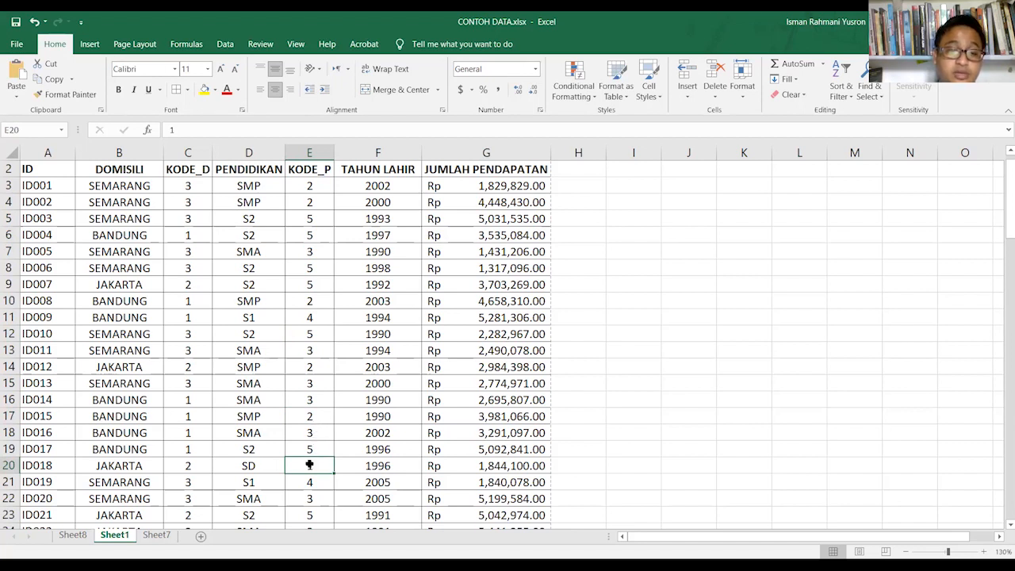
left_click(313, 418)
left_click(315, 464)
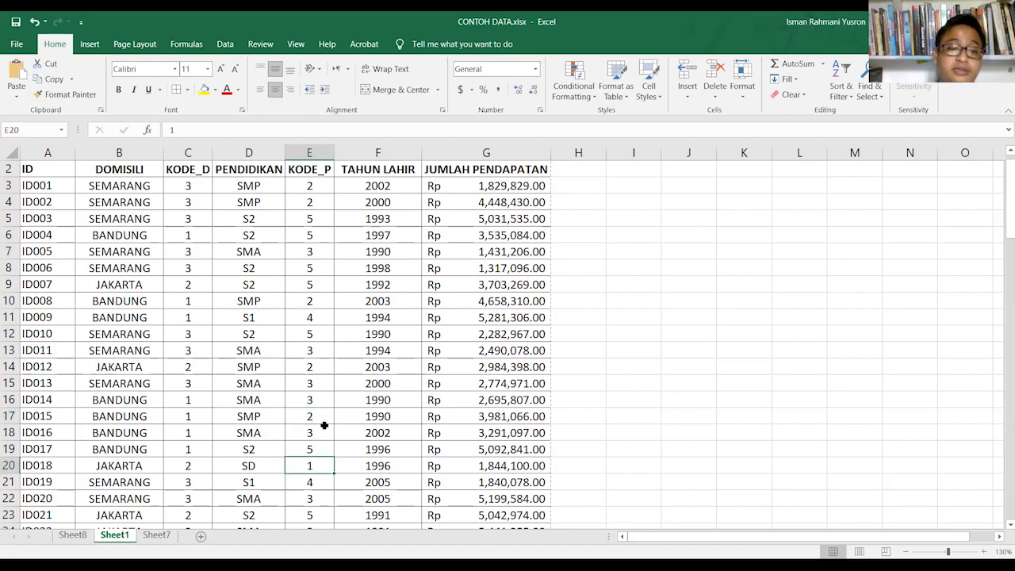
left_click(326, 422)
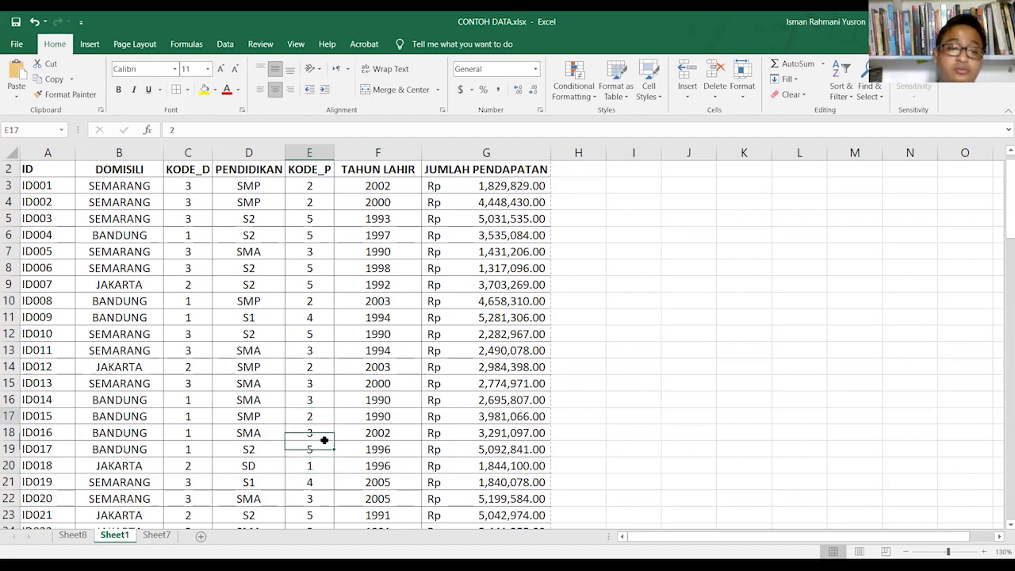
Step: Compare the KODE_P code of ID015 with those of ID014 and ID018, and check the code of ID009
left_click(312, 403)
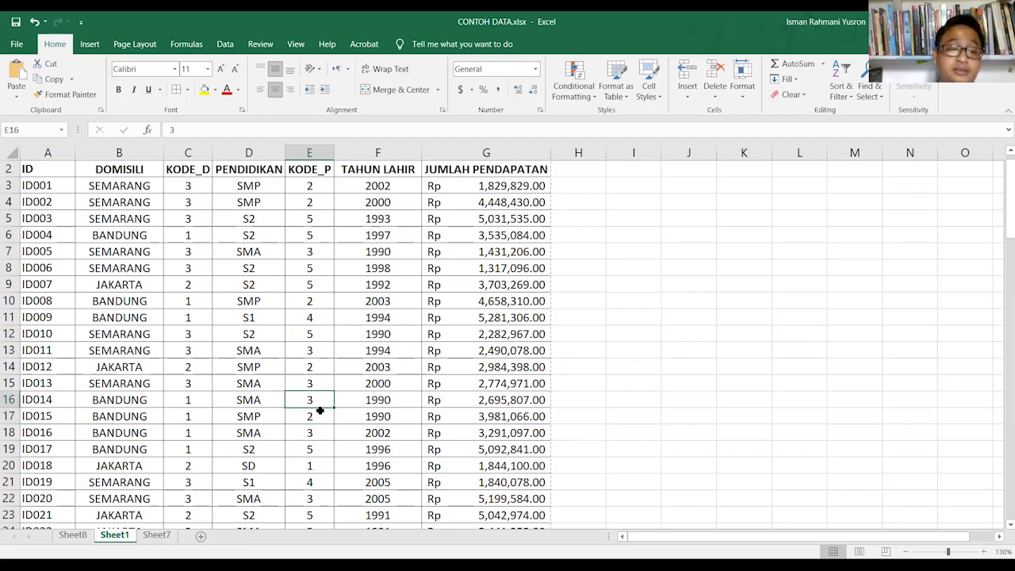
left_click(321, 413)
left_click(316, 403)
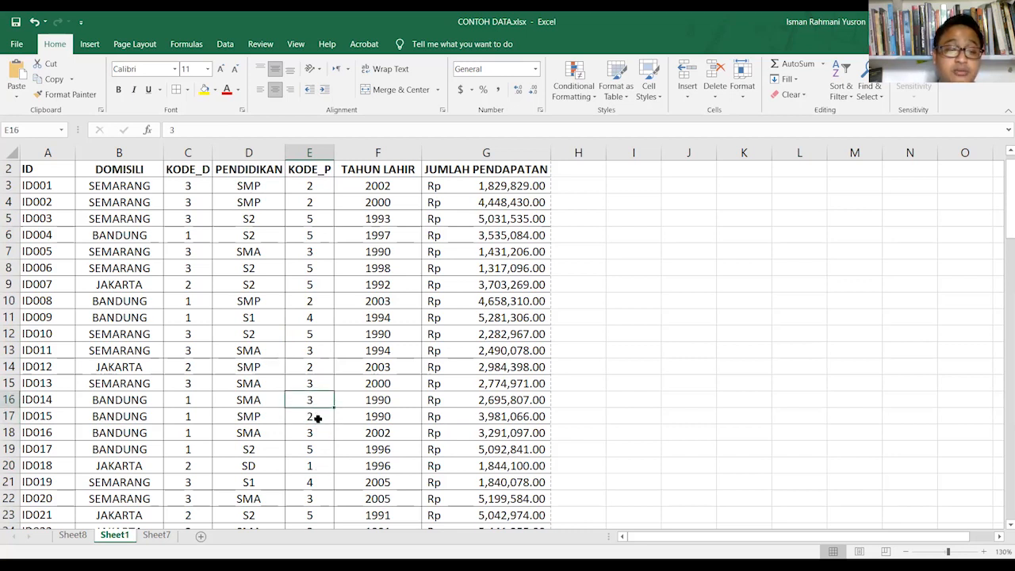
left_click(317, 419)
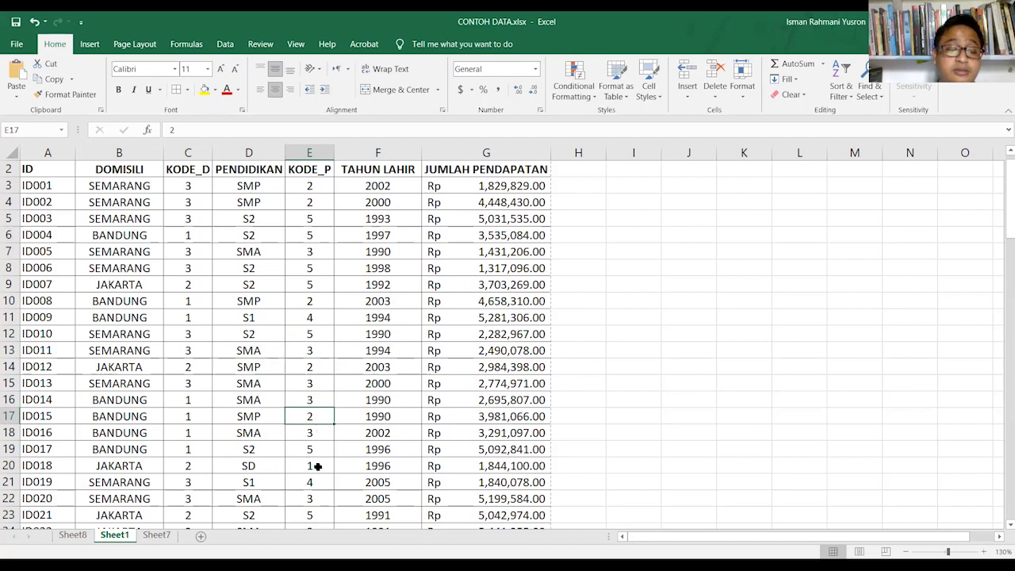
left_click(318, 464)
left_click(311, 420)
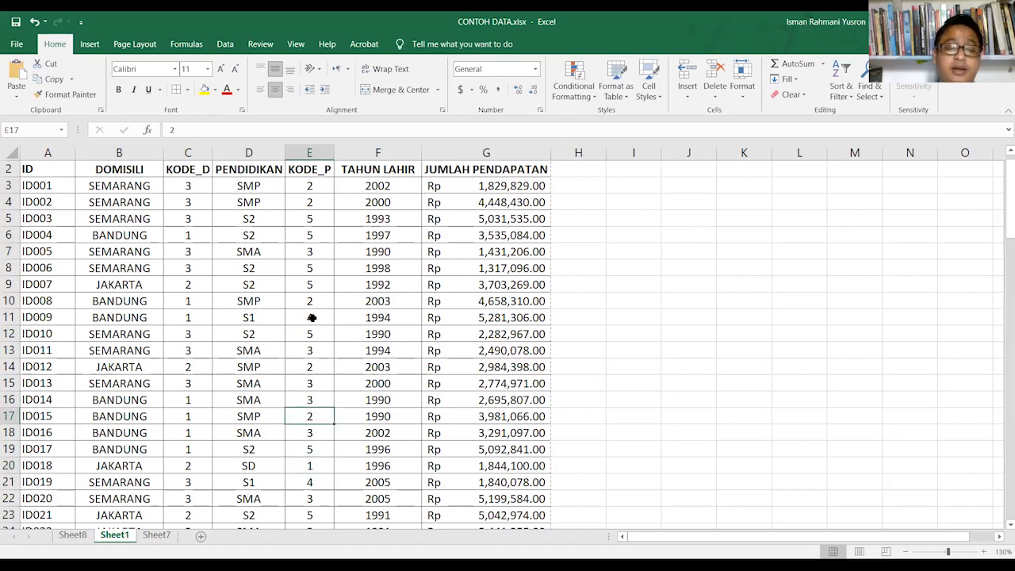
left_click(315, 319)
Step: Match the PENDIDIKAN levels with their KODE_P codes from ID001 downward
left_click(243, 181)
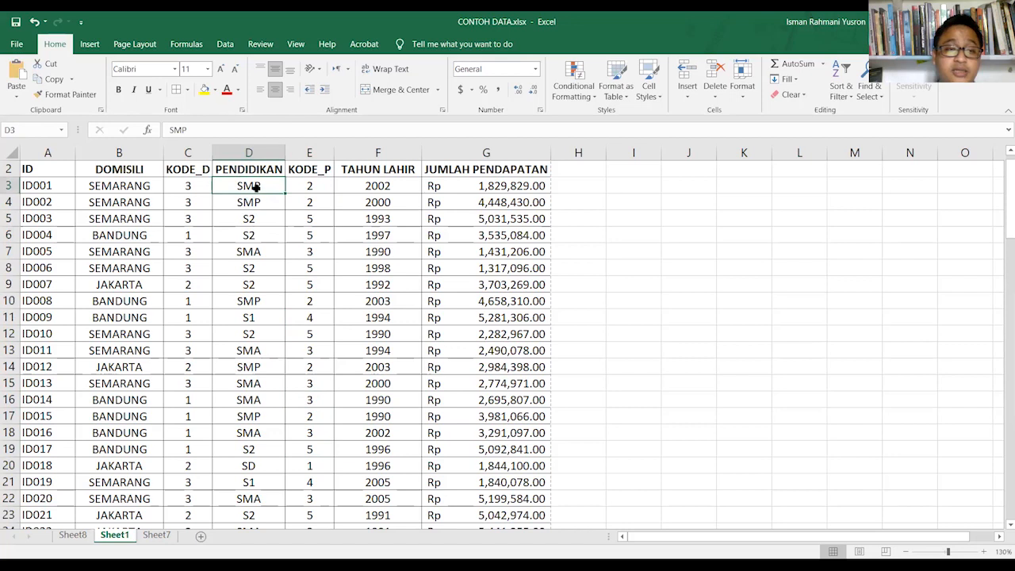
left_click_drag(255, 191, 295, 431)
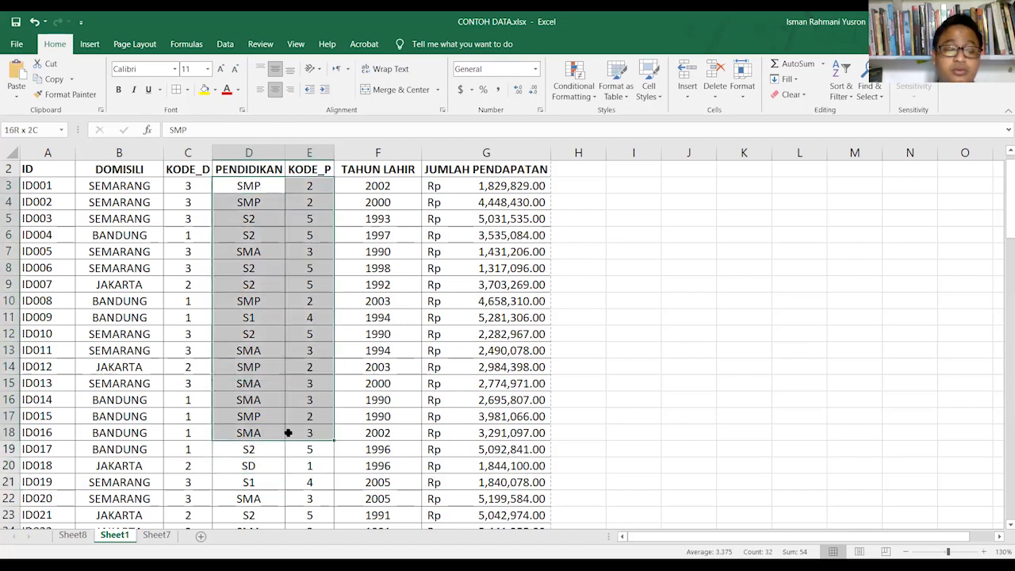
left_click_drag(306, 189, 315, 367)
left_click_drag(321, 449, 316, 482)
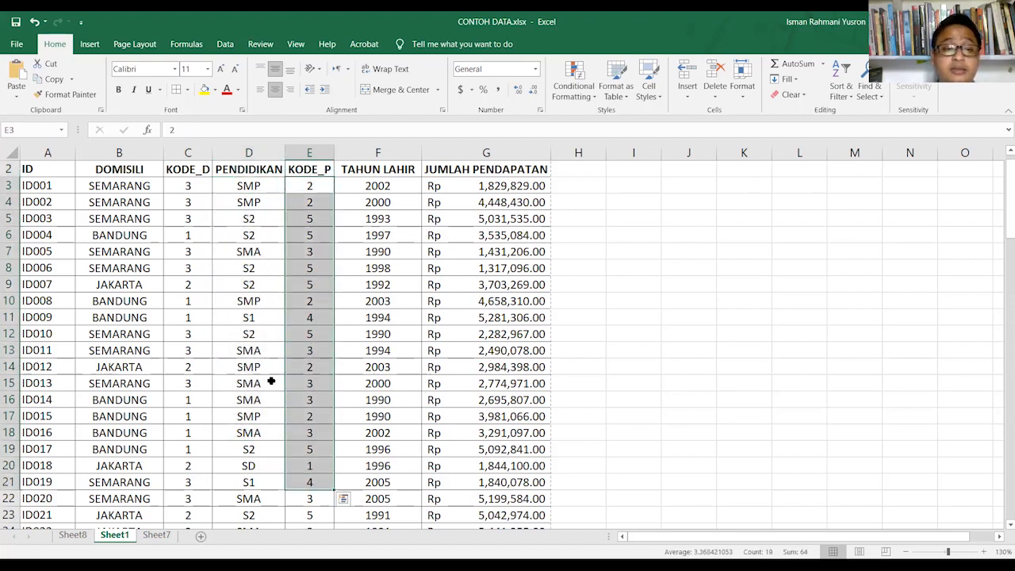
Step: Review the PENDIDIKAN column again, checking the individual levels of ID012, ID010 and ID009
left_click(266, 287)
left_click_drag(259, 356, 248, 473)
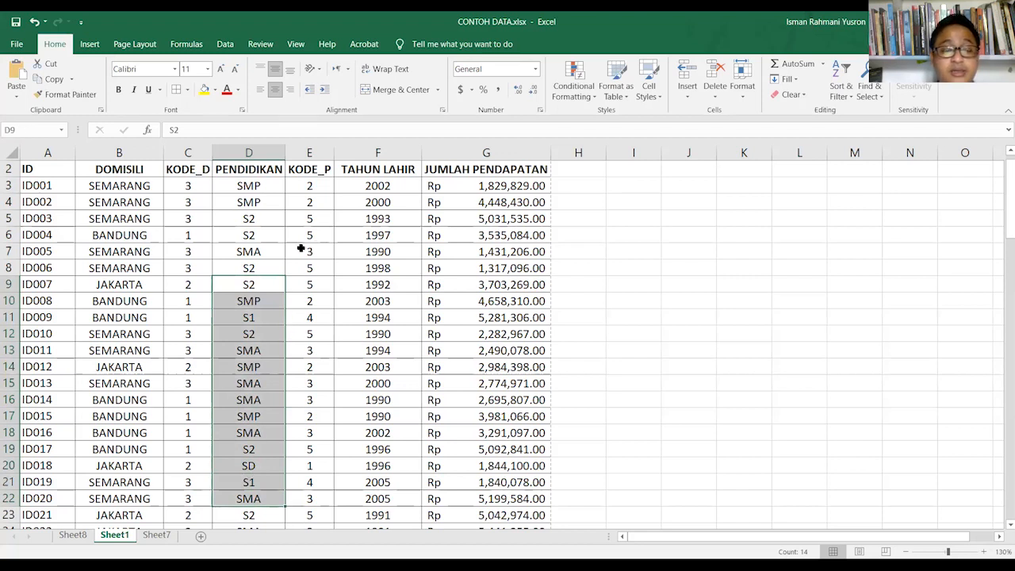
left_click_drag(267, 190, 260, 480)
left_click(269, 371)
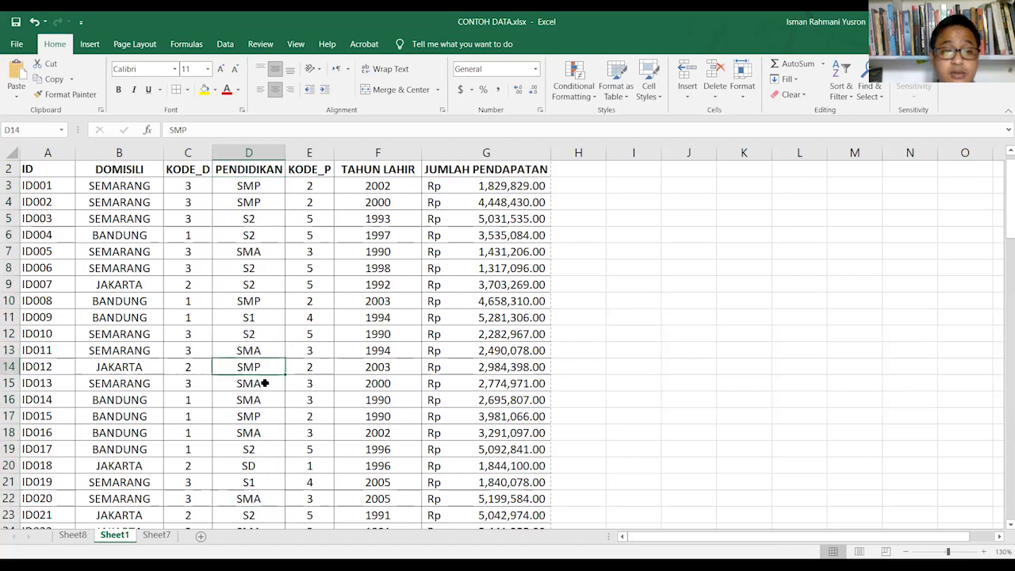
left_click(257, 339)
left_click(279, 317)
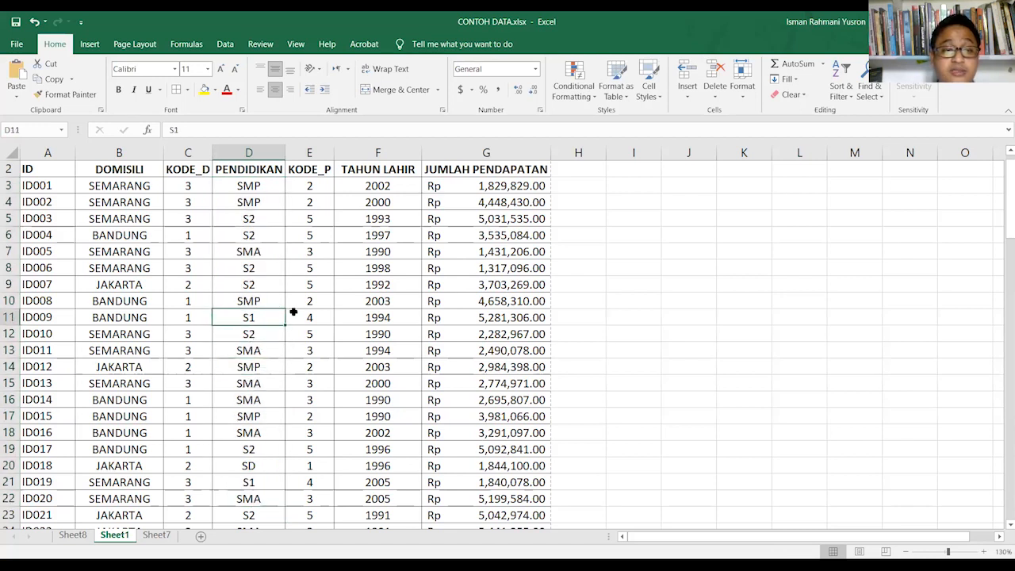
Step: Examine the KODE_P code of ID009 and review the column of codes from ID001 to ID021
left_click(301, 314)
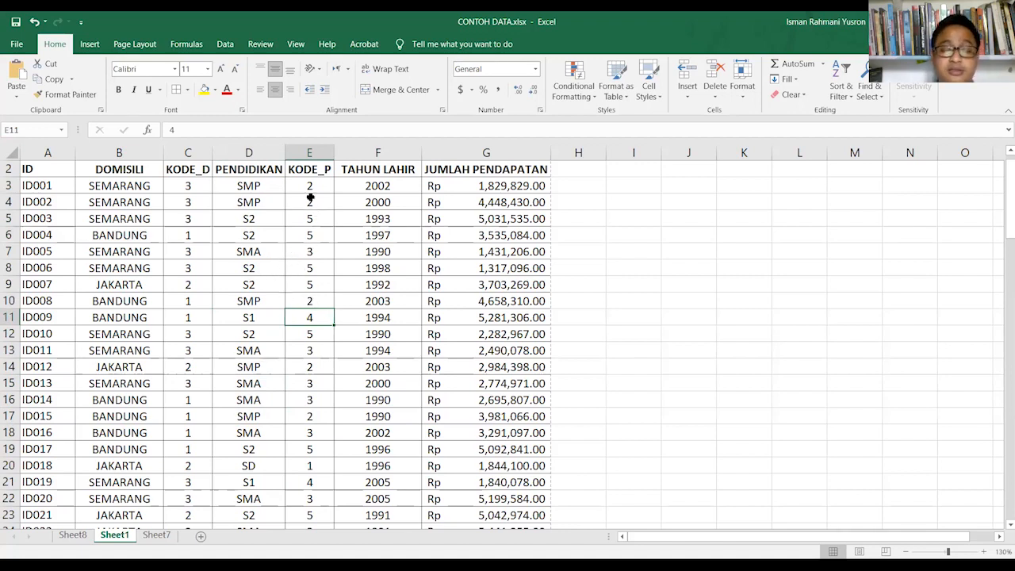
left_click_drag(311, 187, 346, 466)
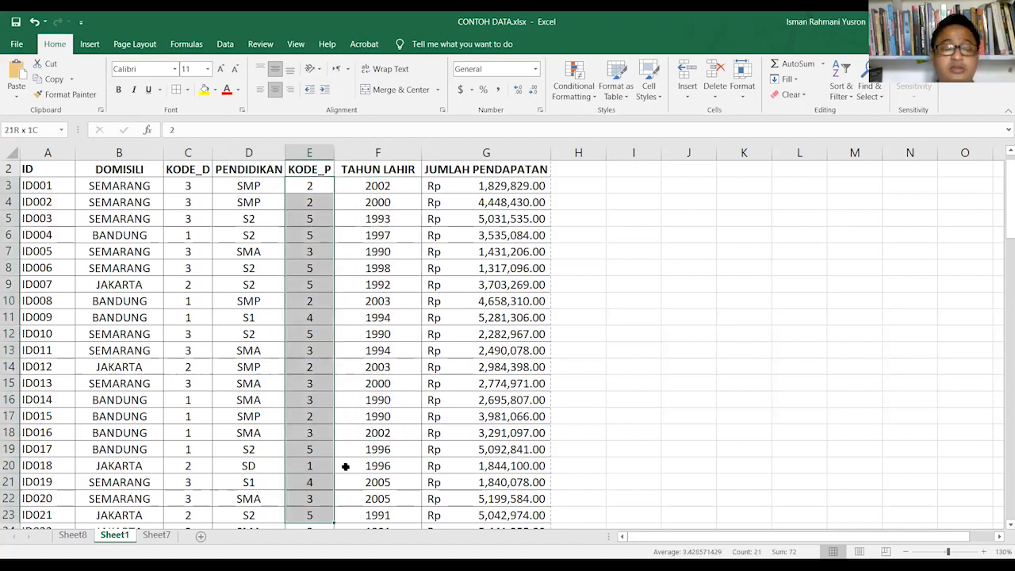
left_click(290, 283)
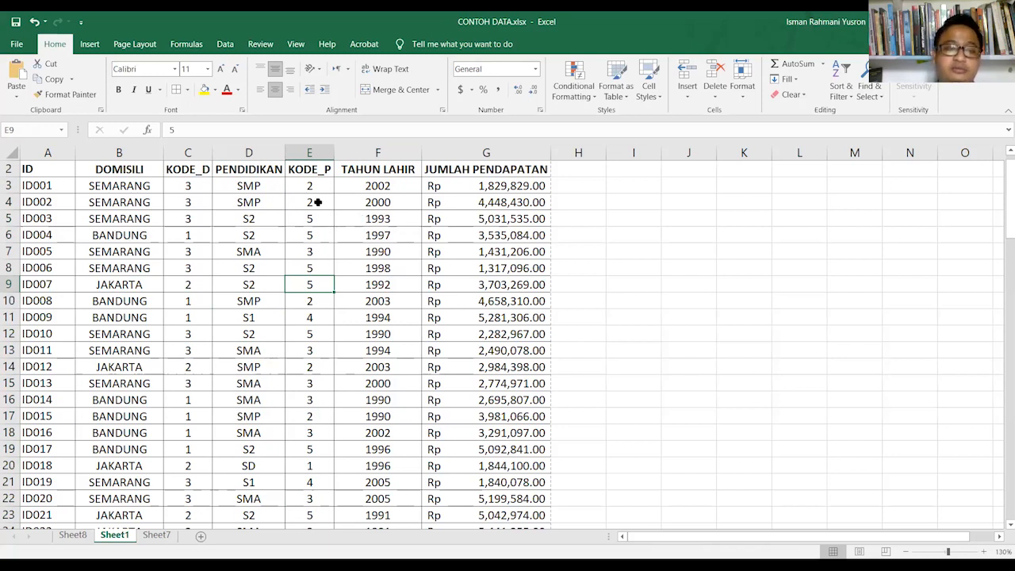
Step: Review the KODE_P codes of ID001 to ID012 and the TAHUN LAHIR column from ID001 to ID015
left_click_drag(317, 189, 332, 392)
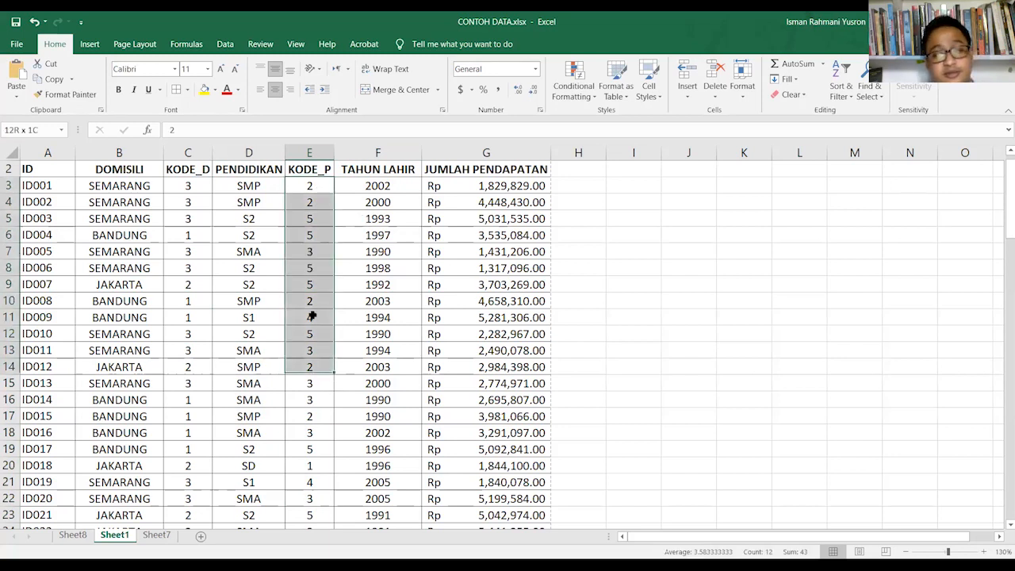
left_click(308, 219)
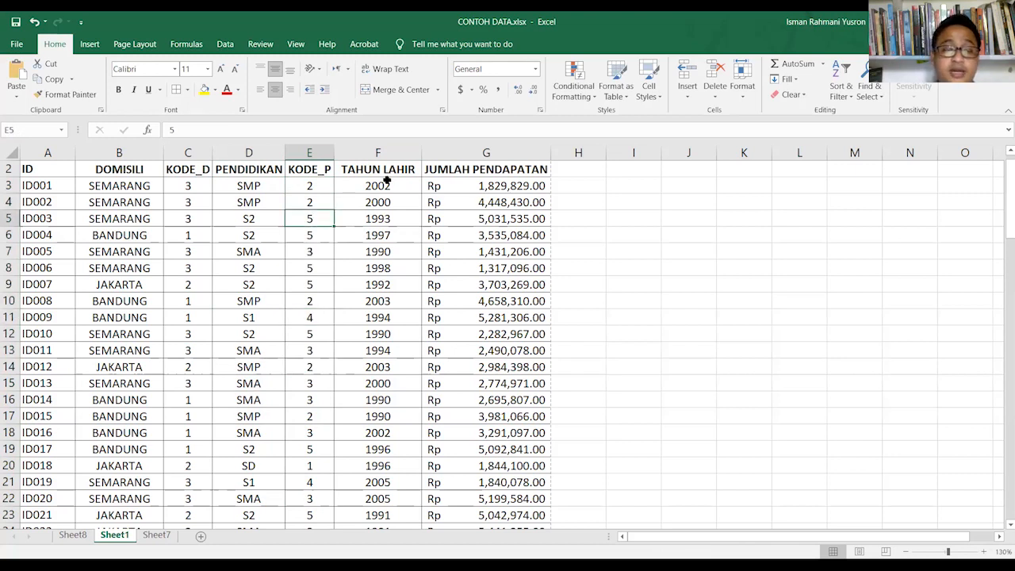
left_click(387, 181)
left_click_drag(394, 216, 388, 468)
left_click_drag(380, 186, 389, 416)
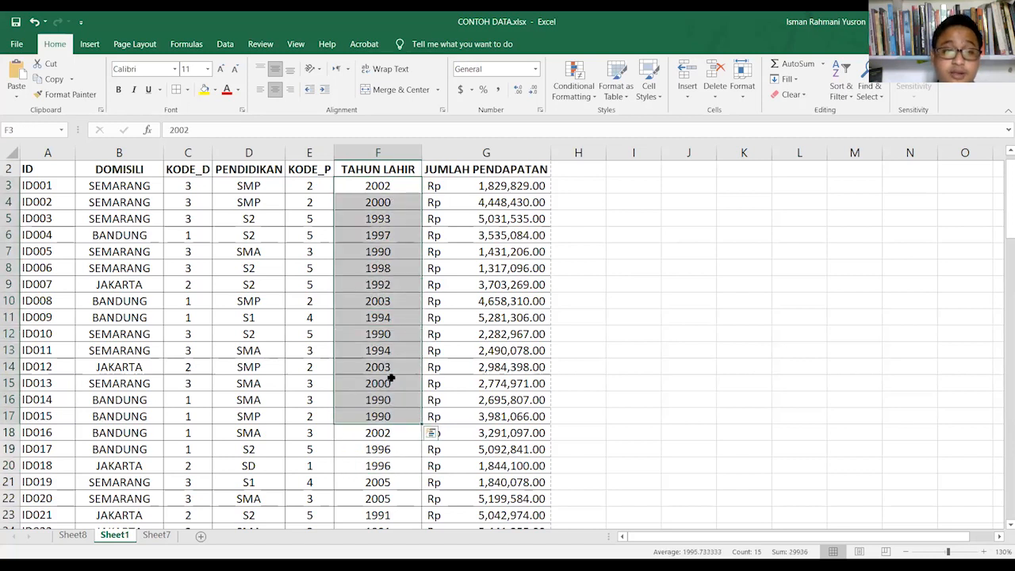
Step: Check individual birth years in the TAHUN LAHIR column, including those of ID009, ID007, ID003, ID011 and ID006
left_click(387, 319)
left_click(379, 239)
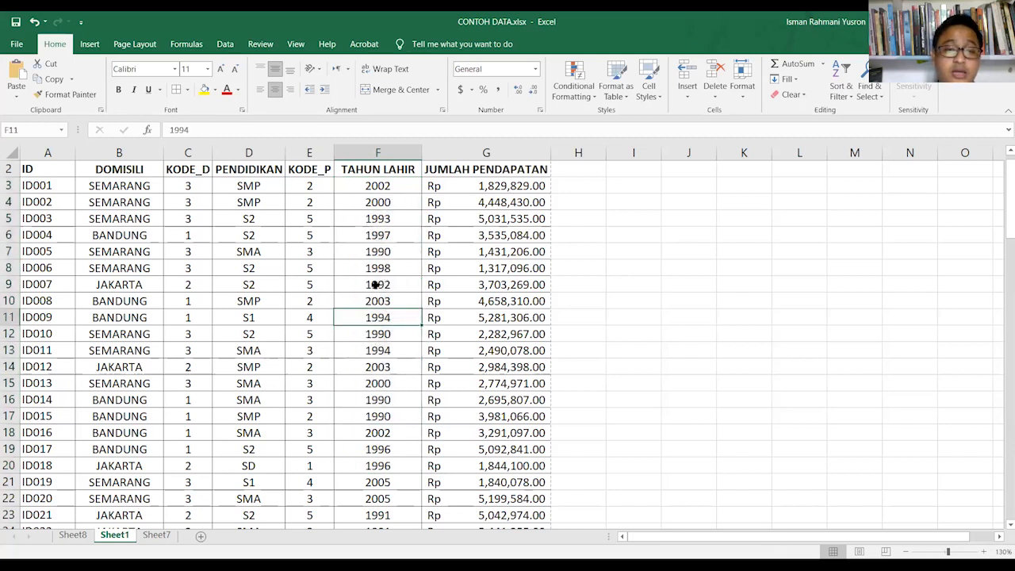
left_click(376, 285)
left_click(389, 221)
left_click(383, 306)
left_click(385, 350)
left_click(397, 302)
left_click(397, 269)
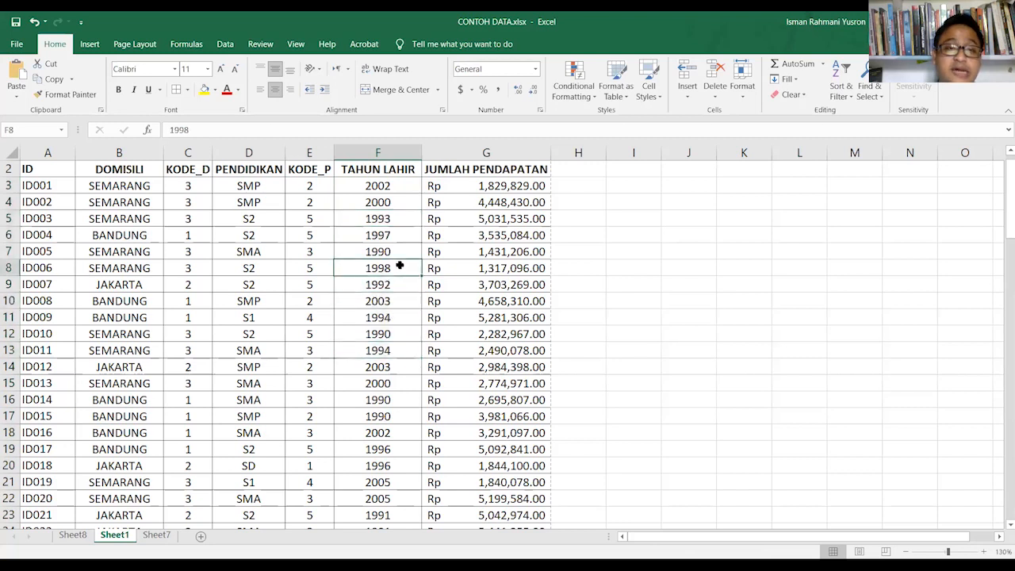
Step: Review the birth years from ID001 to ID019, checking those of ID008, ID005 and ID002
left_click_drag(397, 190, 397, 479)
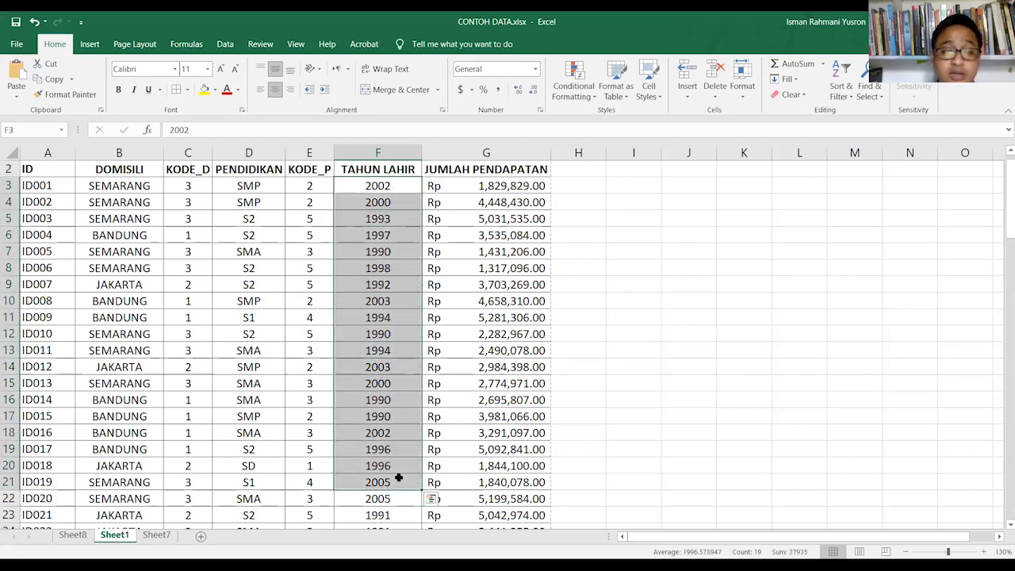
left_click(372, 188)
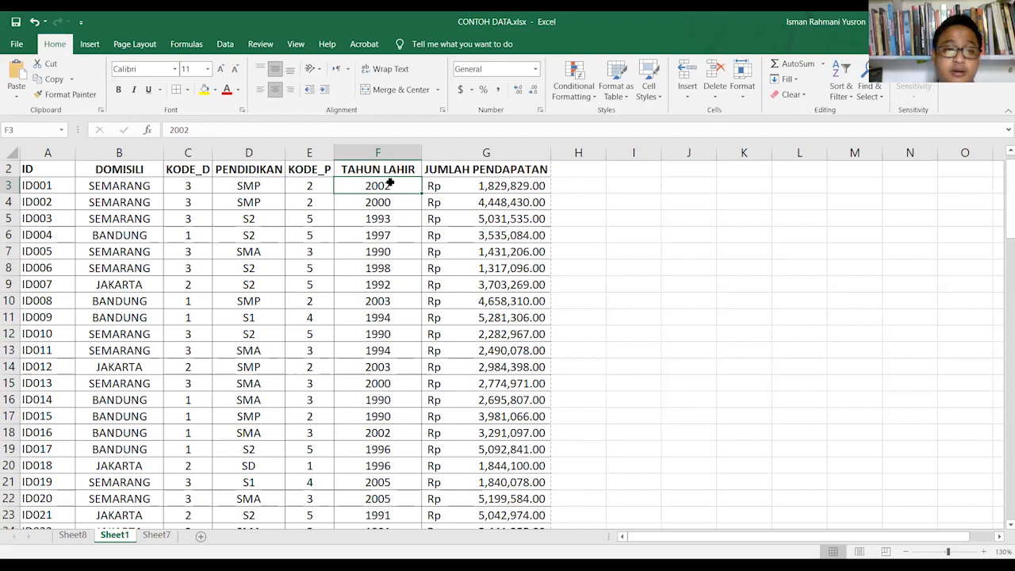
left_click_drag(389, 184, 381, 465)
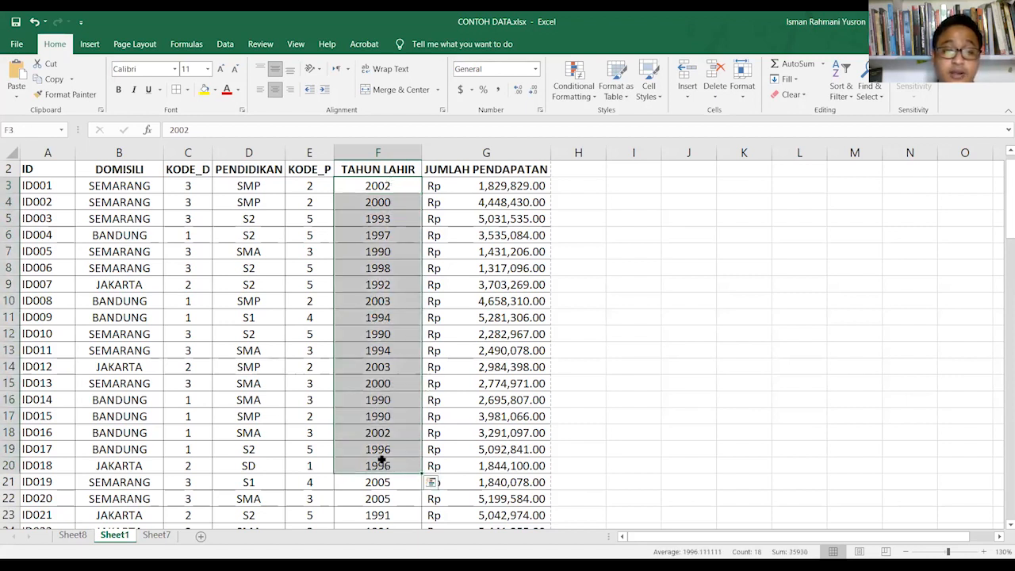
left_click(380, 301)
left_click(381, 252)
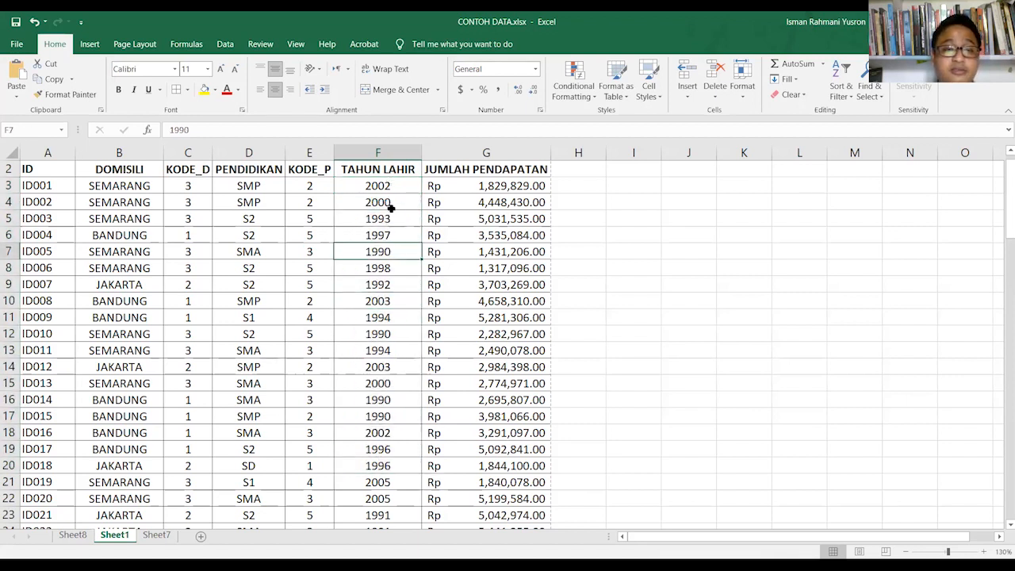
left_click(390, 203)
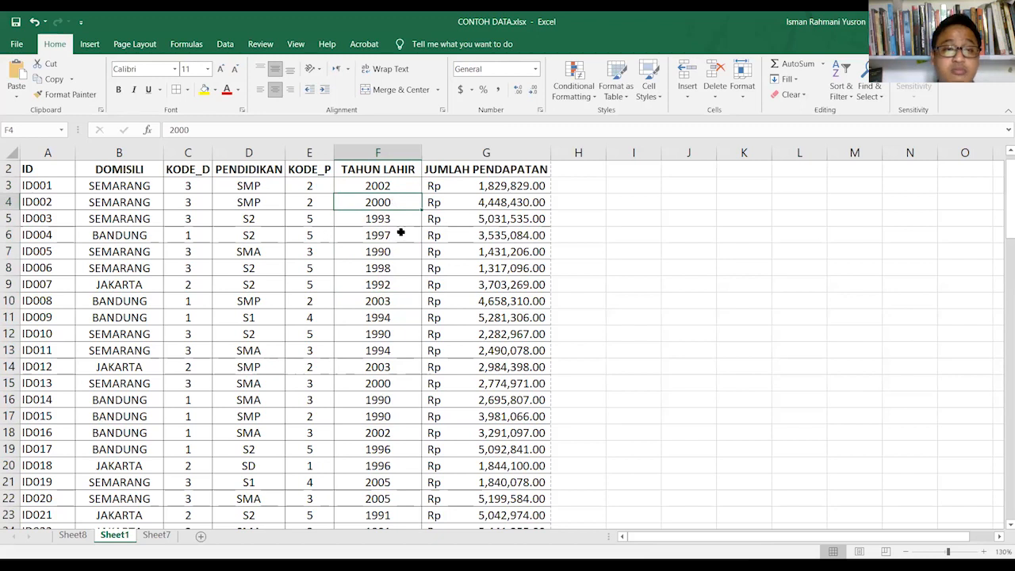
Step: Compare the birth years of ID001 and ID002 with those of ID007, ID008 and ID010
left_click(382, 186)
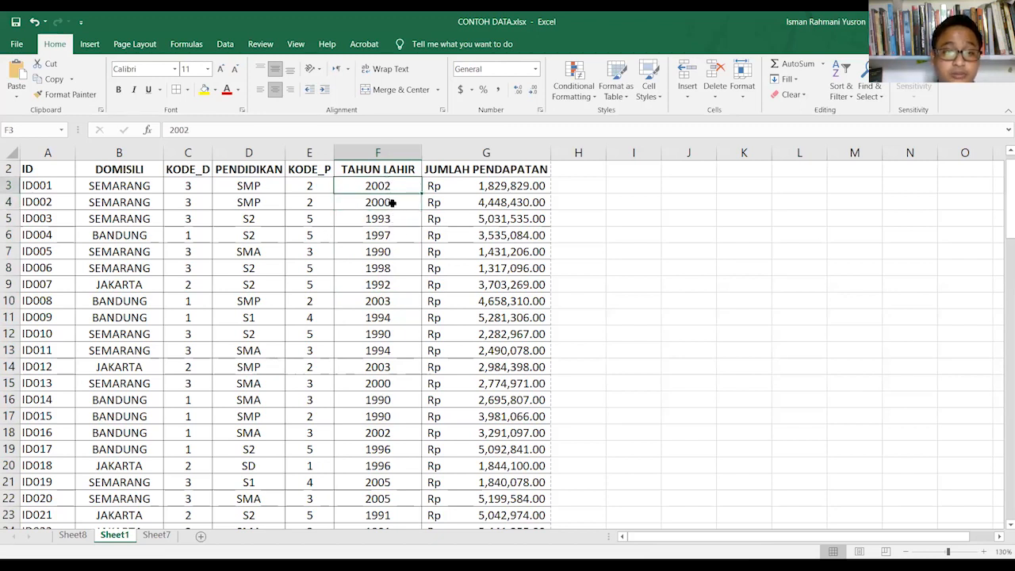
left_click_drag(391, 190, 394, 205)
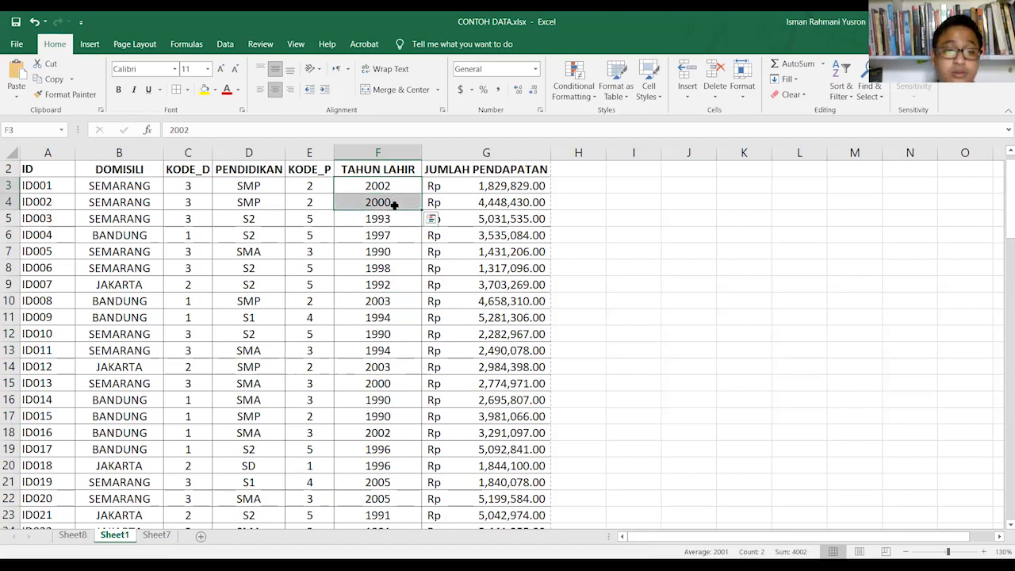
left_click_drag(386, 284, 374, 305)
left_click(377, 328)
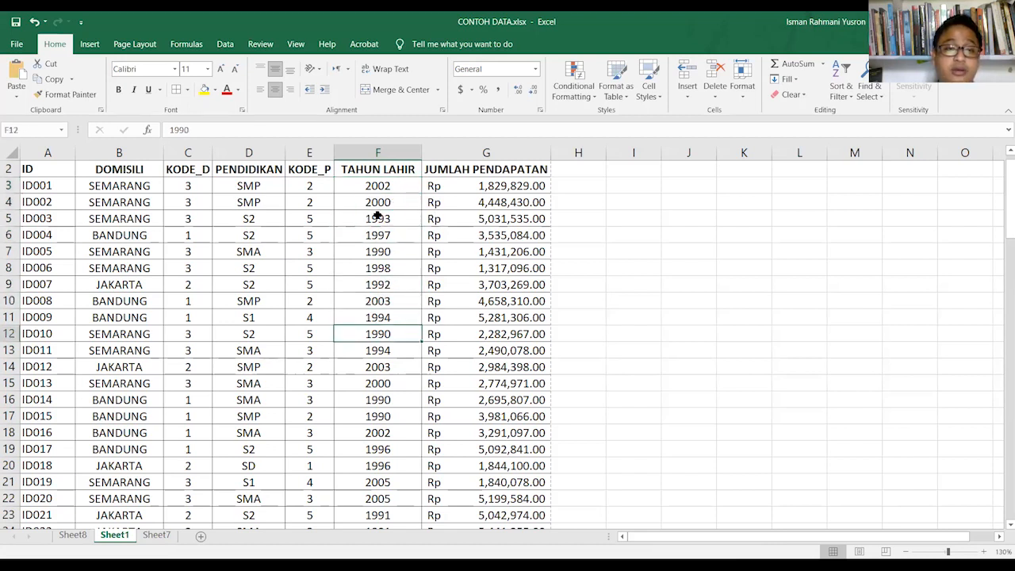
Step: Examine the birth years from ID003 to ID014, and compare those of ID002 and ID003
left_click(378, 216)
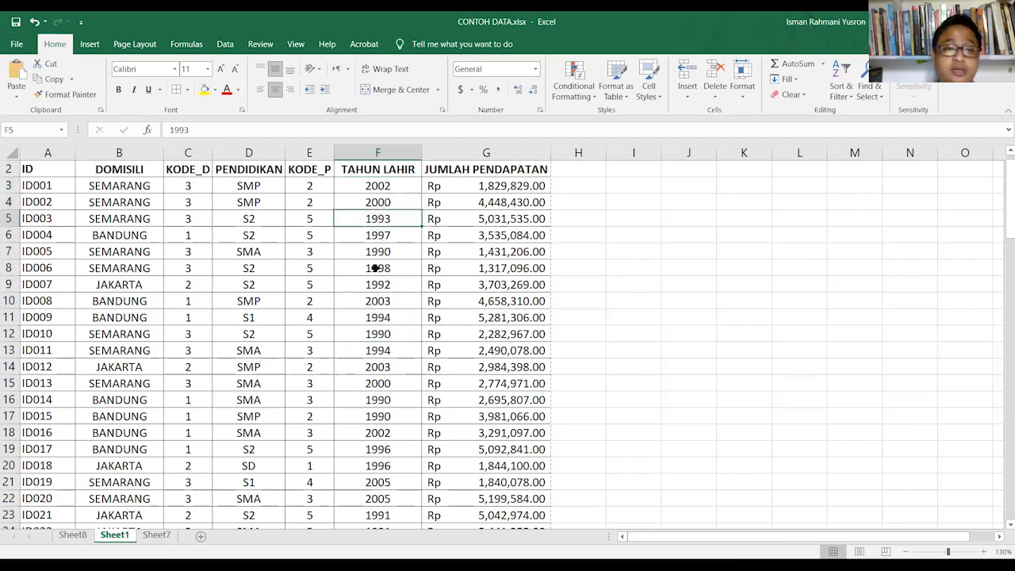
left_click(396, 403, "shift")
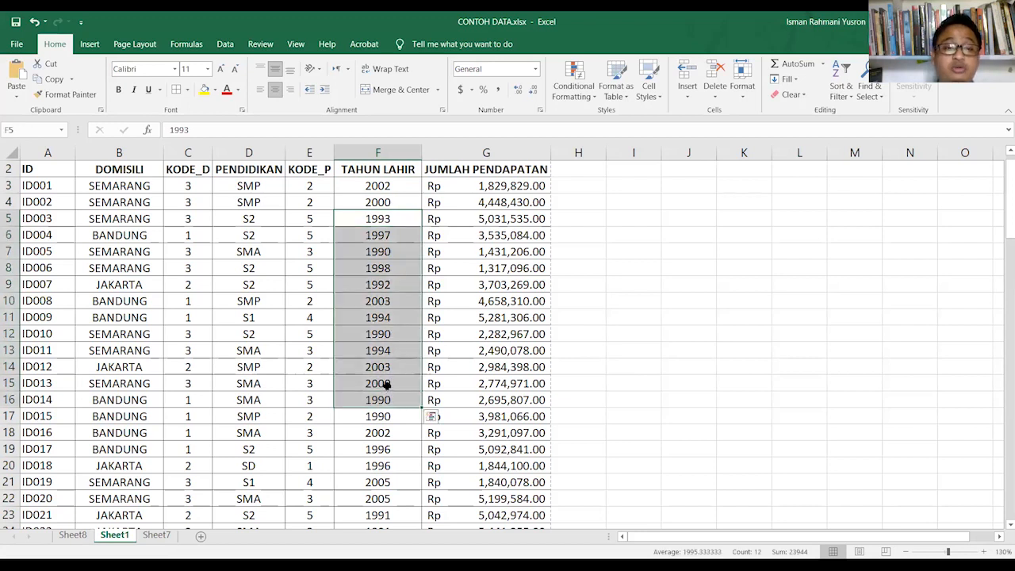
left_click(380, 385)
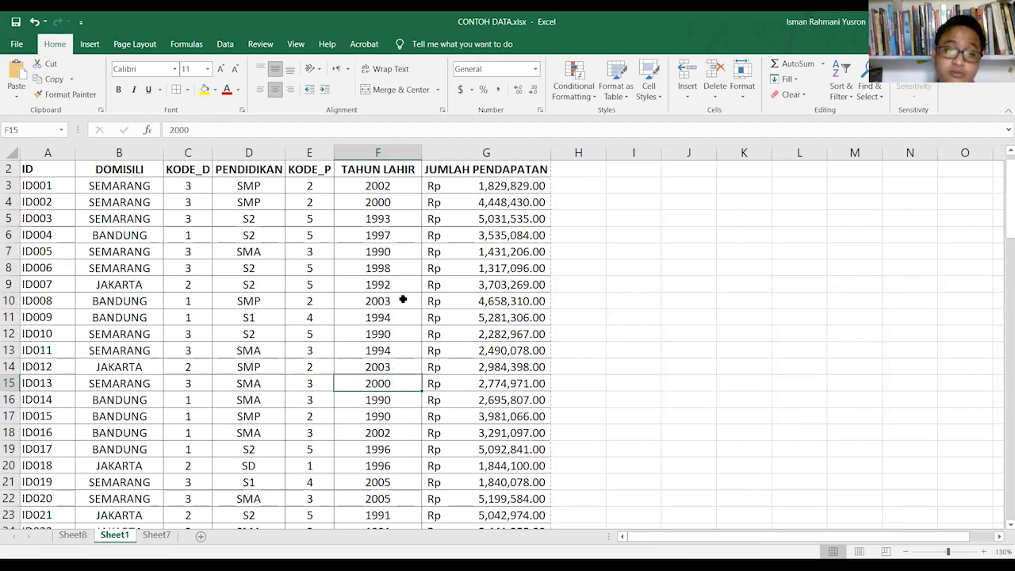
left_click_drag(391, 218, 410, 381)
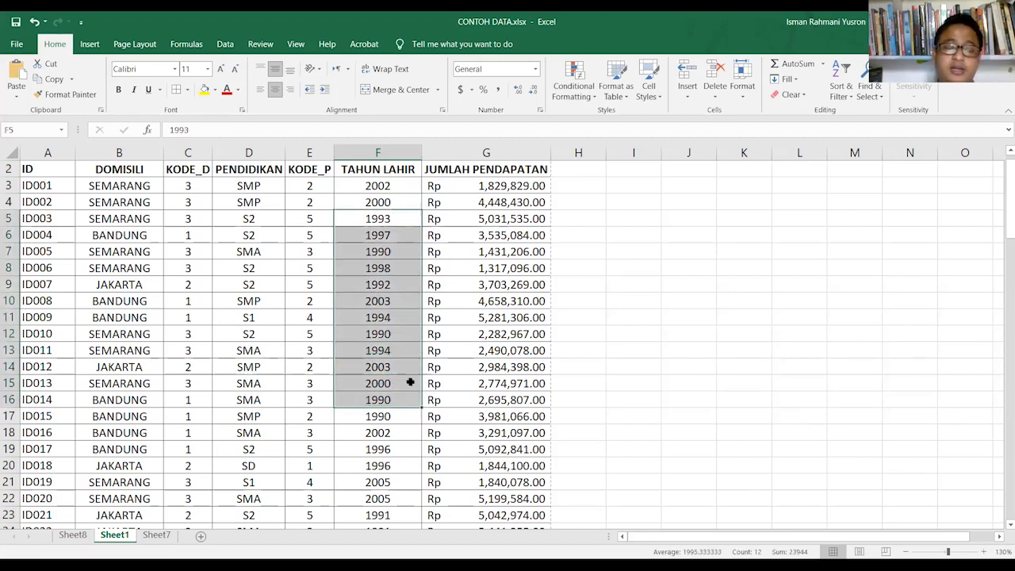
left_click(391, 301)
left_click(396, 223)
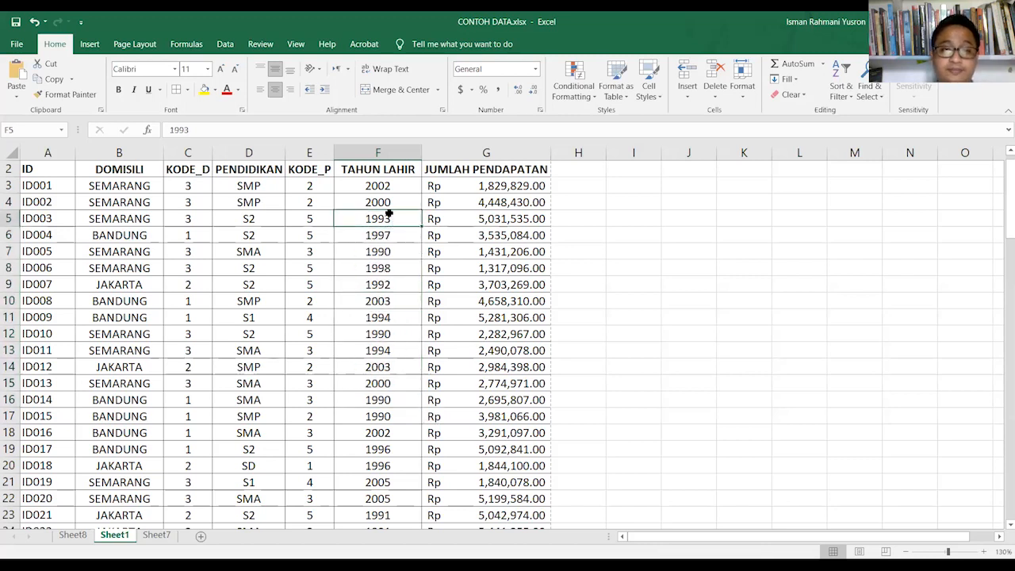
left_click_drag(393, 202, 392, 224)
left_click(400, 262)
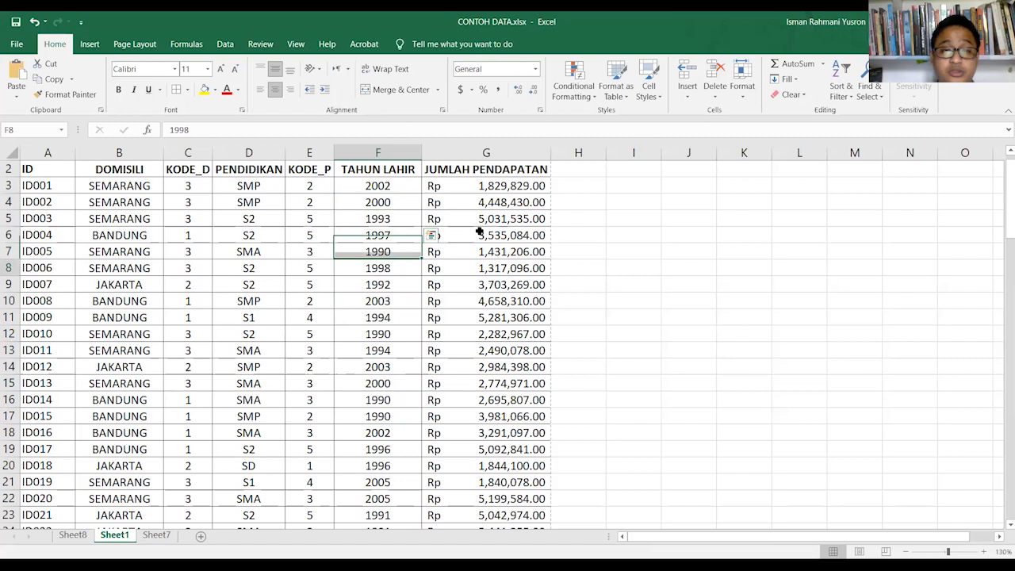
Step: Examine the JUMLAH PENDAPATAN column, checking the incomes of ID001, ID007, ID003 and ID004
left_click_drag(512, 188, 505, 476)
left_click(513, 185)
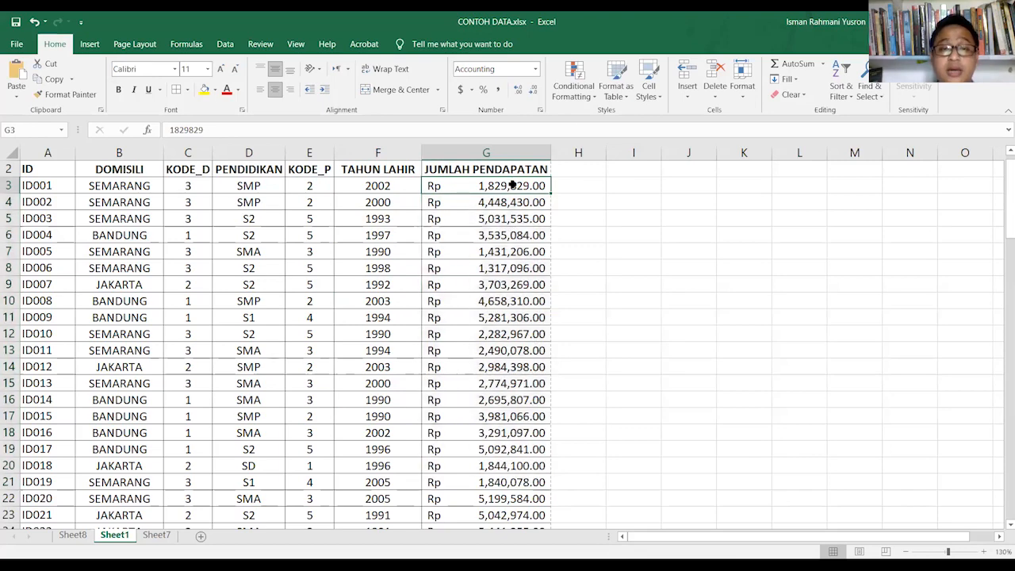
left_click_drag(511, 185, 484, 381)
left_click(490, 287)
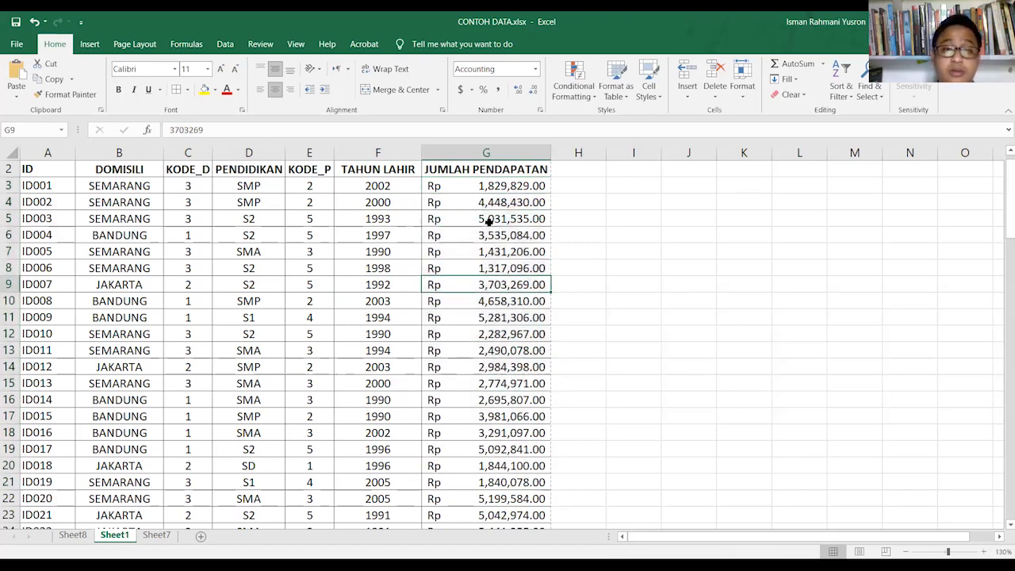
left_click(496, 183)
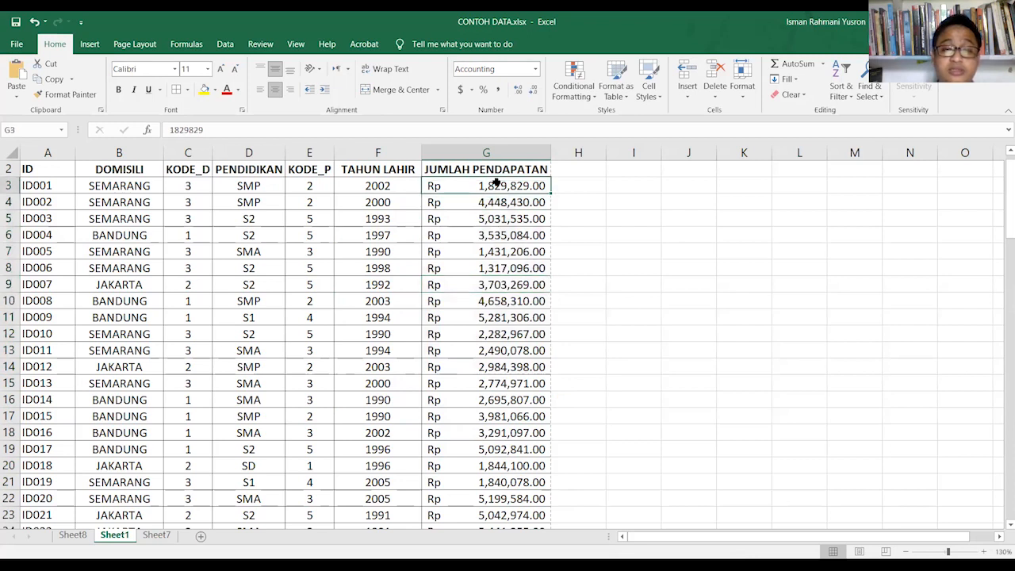
left_click(504, 222)
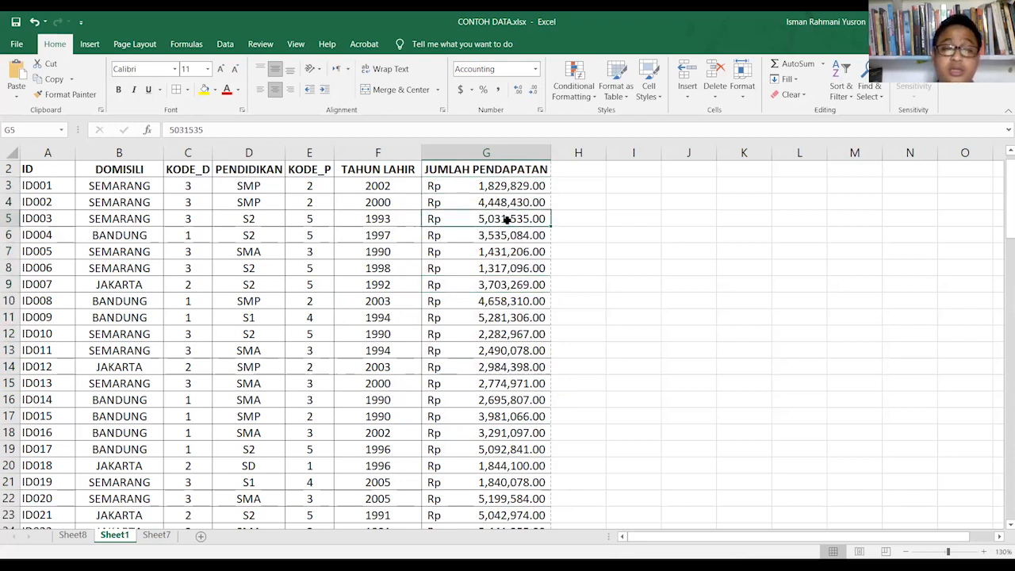
left_click(504, 236)
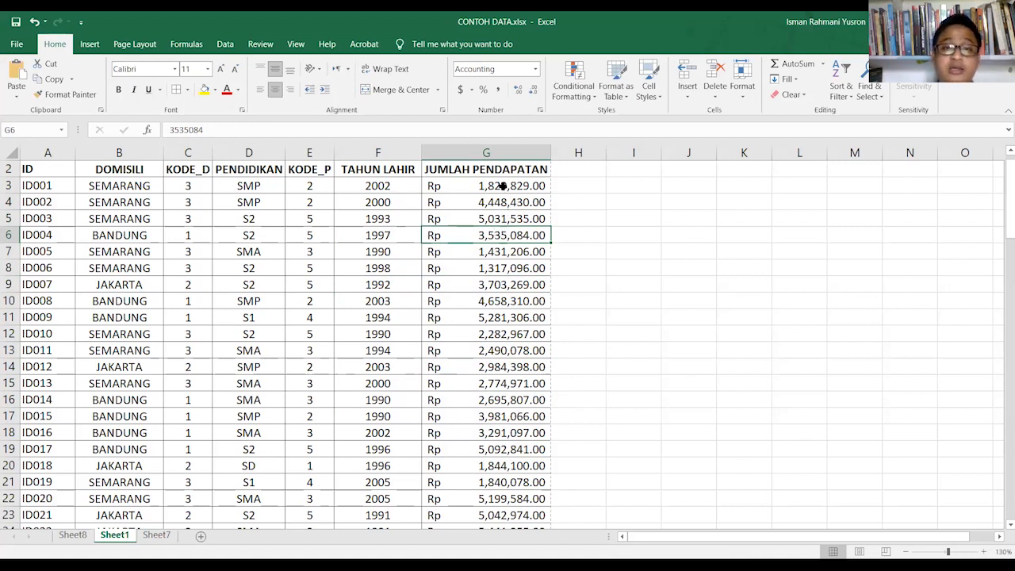
Step: Compare the incomes of ID001, ID002 and ID003, and review the JUMLAH PENDAPATAN amounts down to ID011
left_click_drag(502, 185, 501, 211)
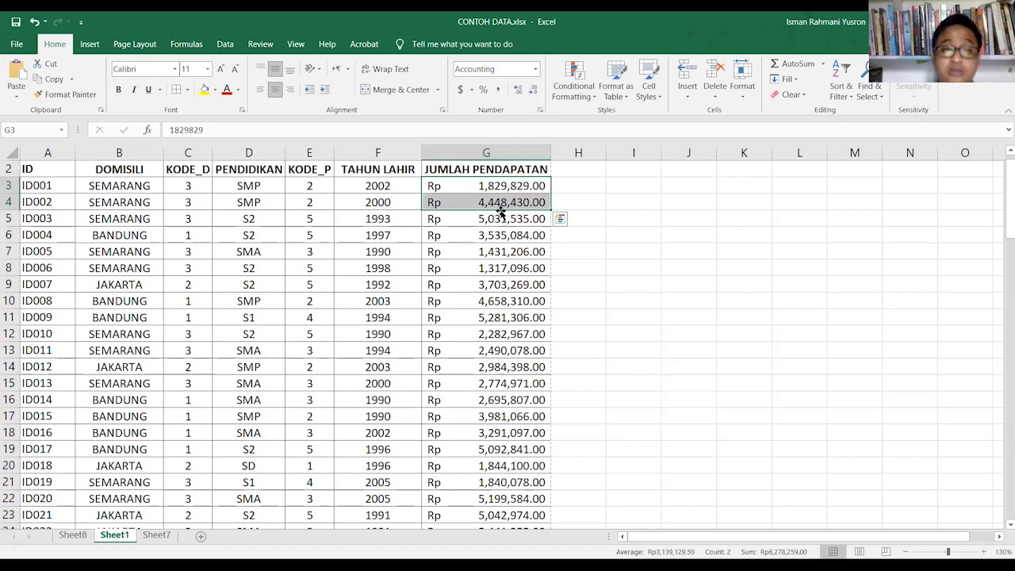
left_click(500, 216)
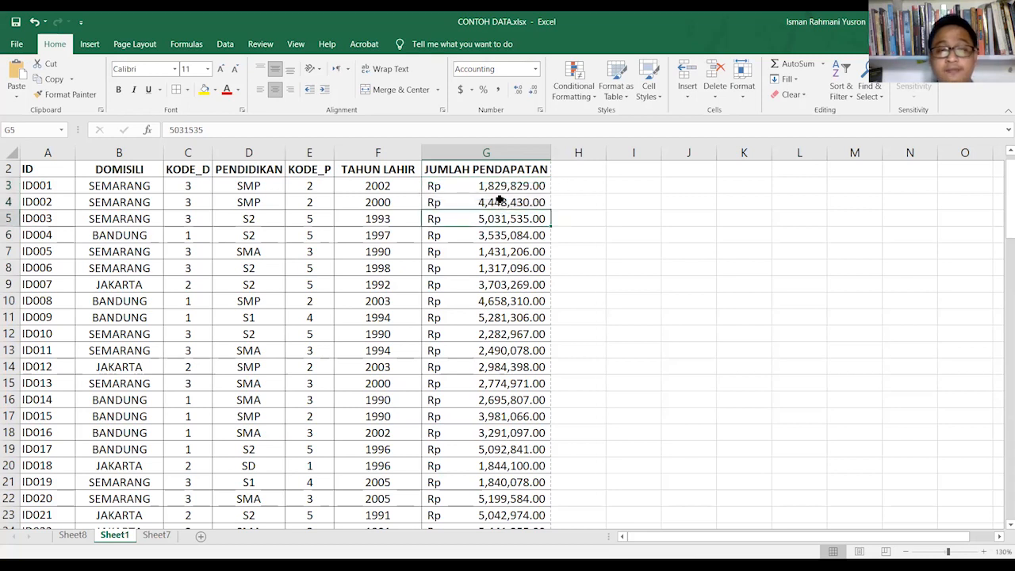
left_click_drag(494, 187, 487, 349)
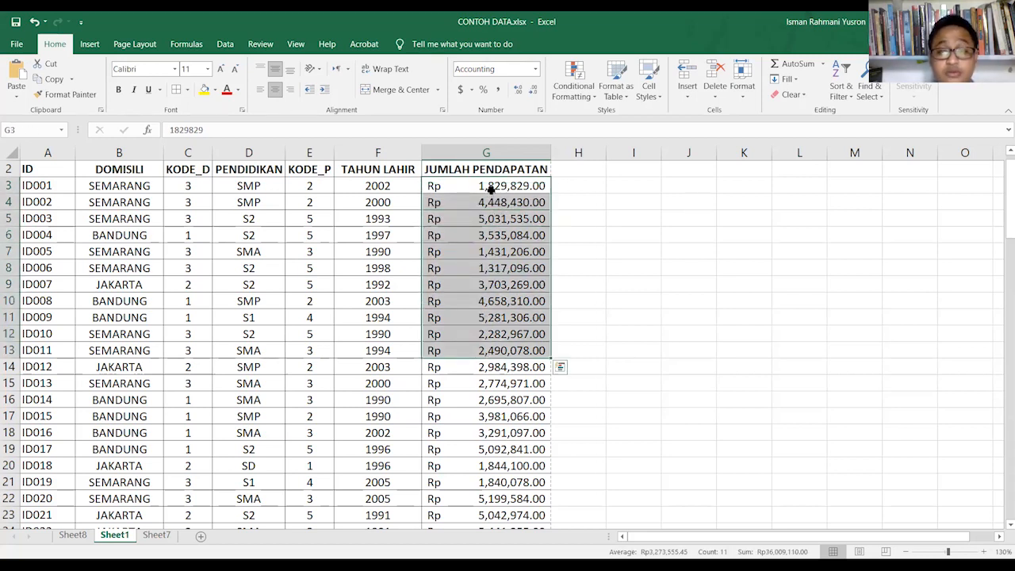
left_click_drag(492, 189, 508, 362)
left_click(533, 235)
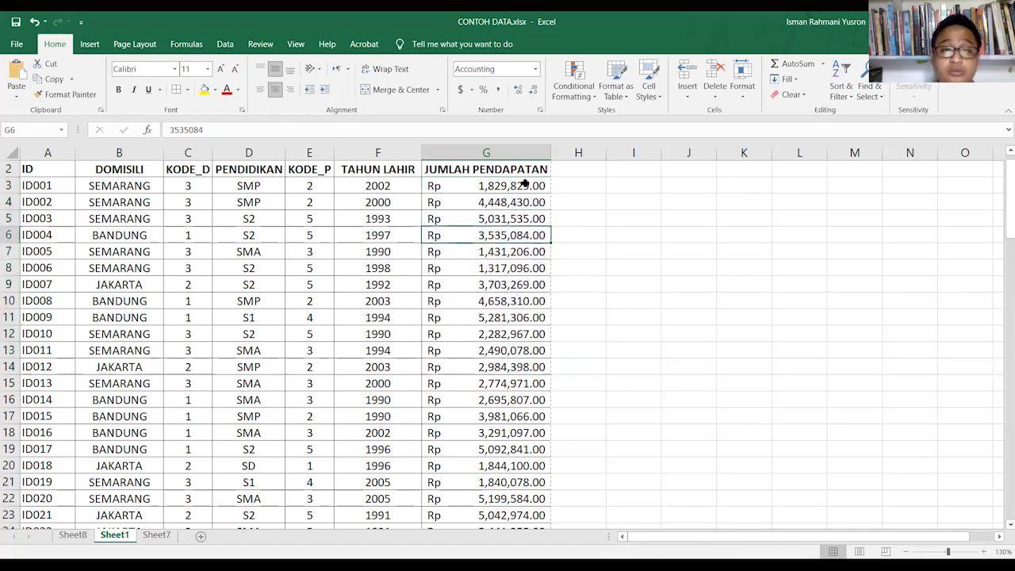
Step: Review the JUMLAH PENDAPATAN amounts from ID001 to ID018 again, checking the income of ID010
left_click_drag(507, 187, 528, 394)
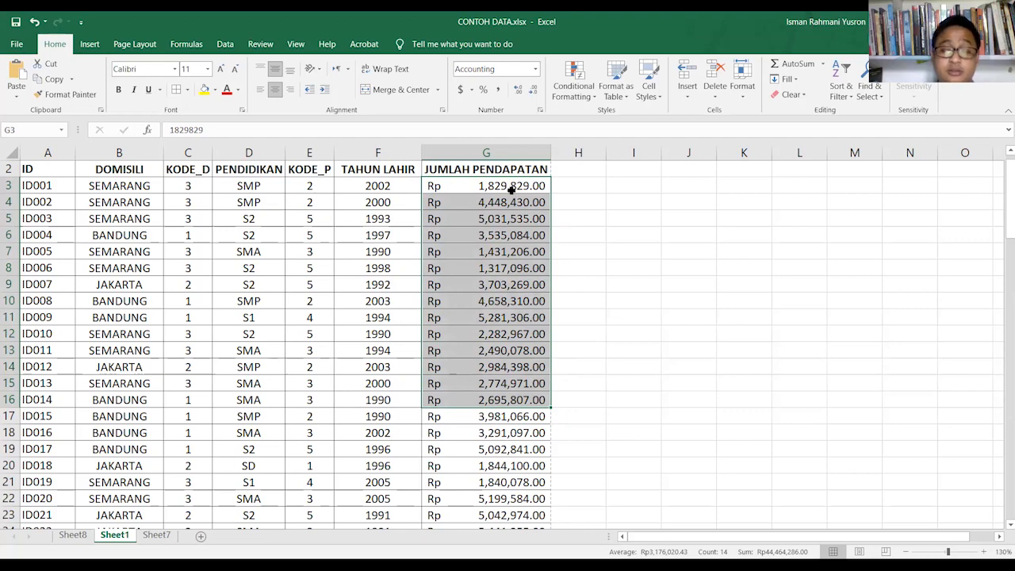
left_click_drag(512, 190, 474, 466)
left_click_drag(499, 190, 503, 366)
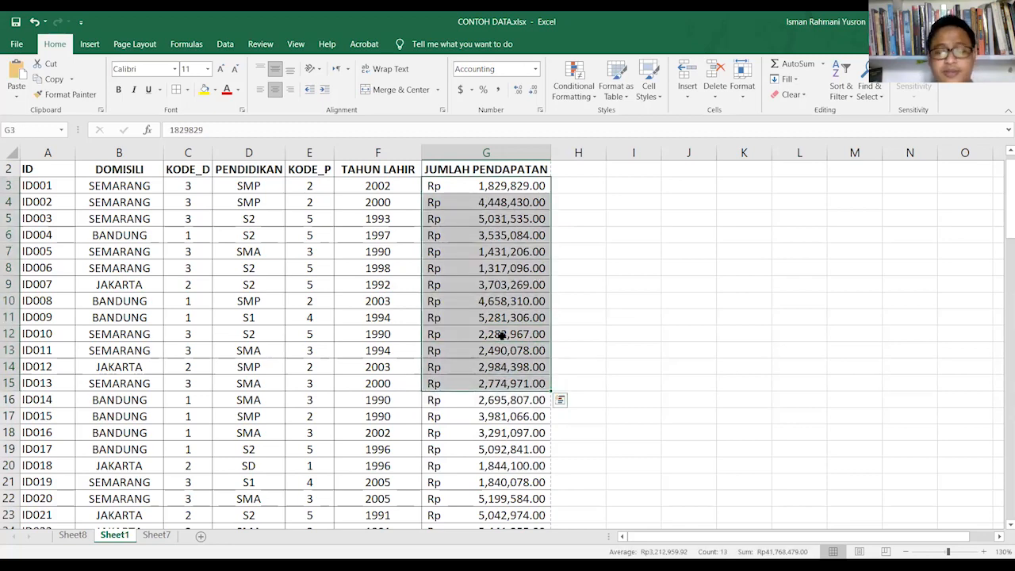
left_click(503, 334)
left_click_drag(503, 191, 503, 334)
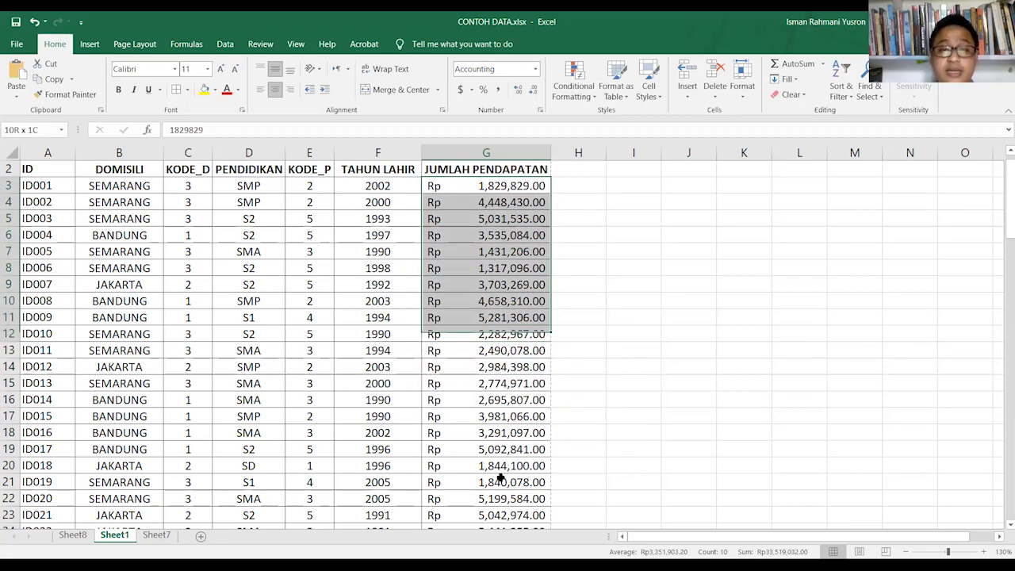
left_click(520, 339)
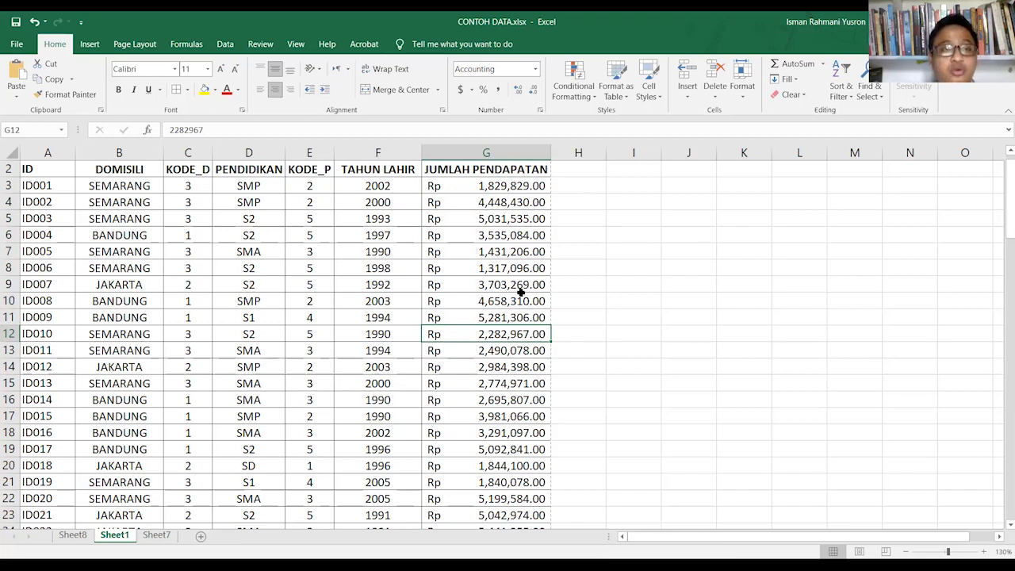
Step: Look over the first two records from ID and DOMISILI across, and check the incomes of ID002 and ID009
left_click_drag(45, 190, 192, 210)
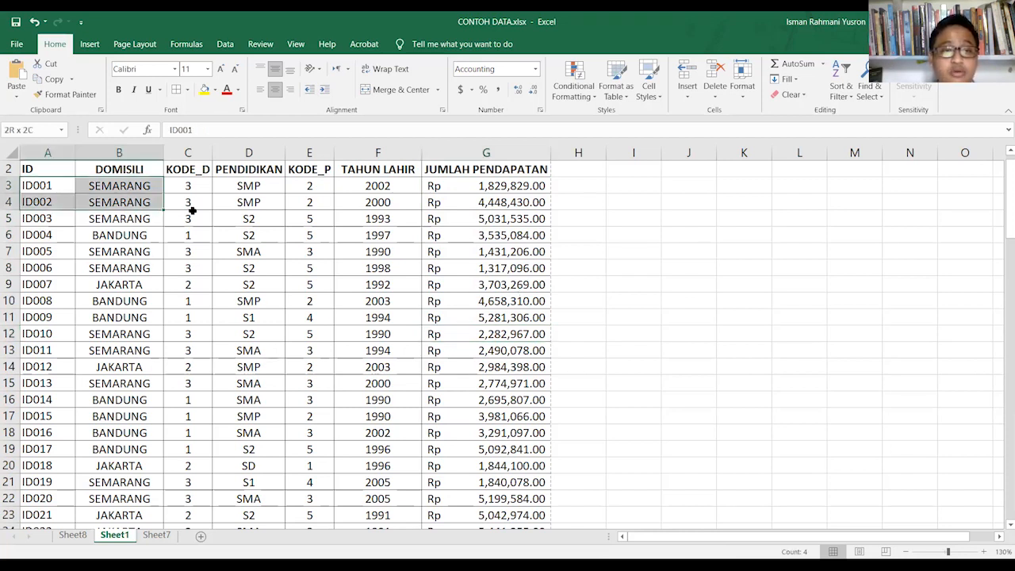
left_click(486, 201)
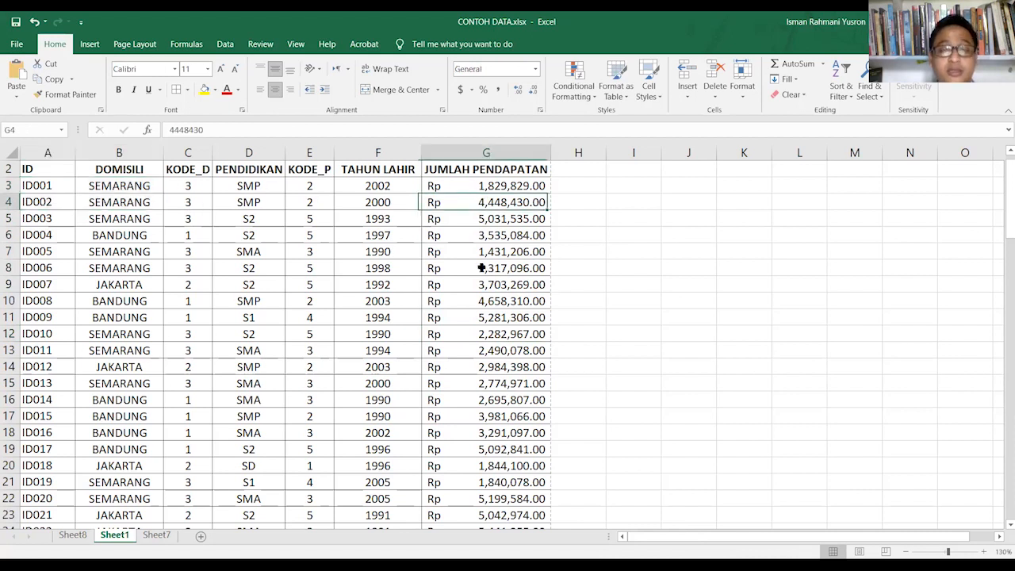
left_click(495, 317)
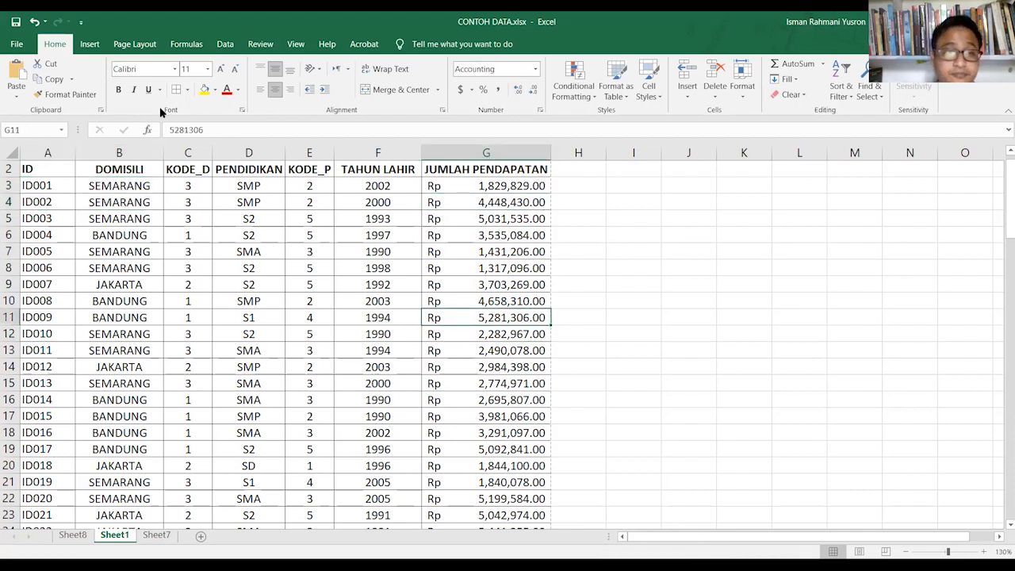
Step: Create a PivotTable from Sheet1 range A2:G100 on a new worksheet, with DOMISILI as the row field
left_click(462, 240)
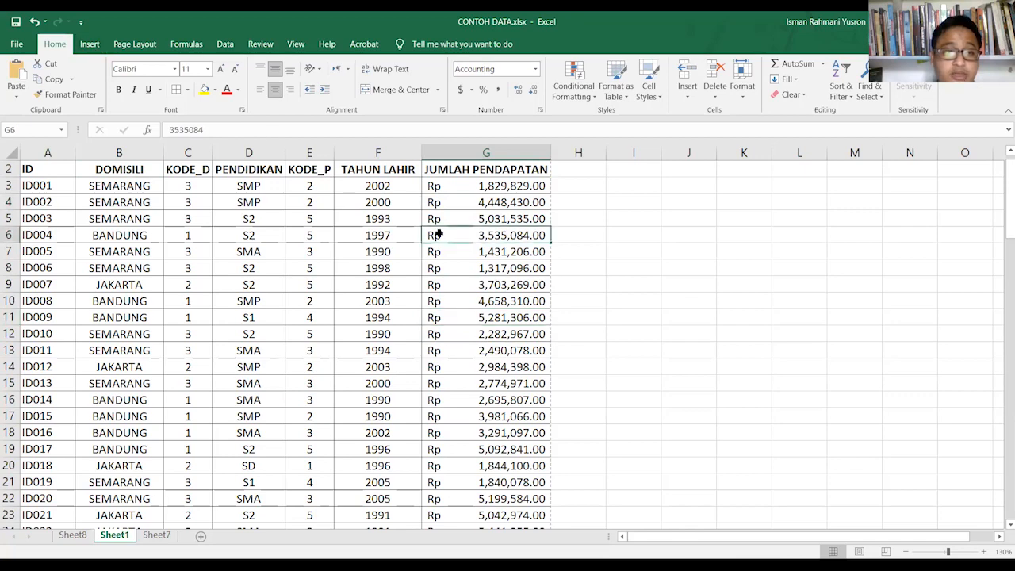
left_click(93, 45)
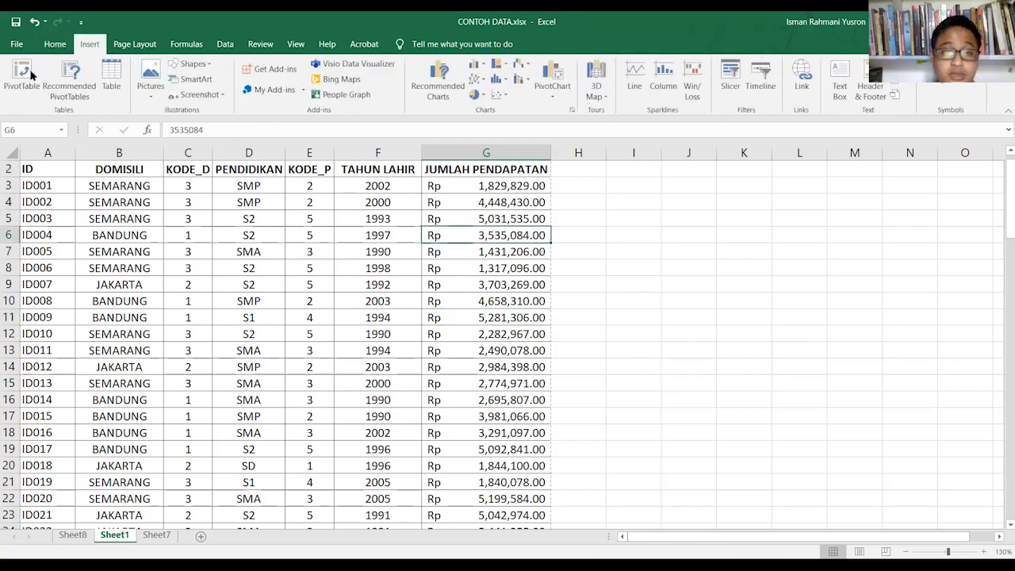
left_click(32, 74)
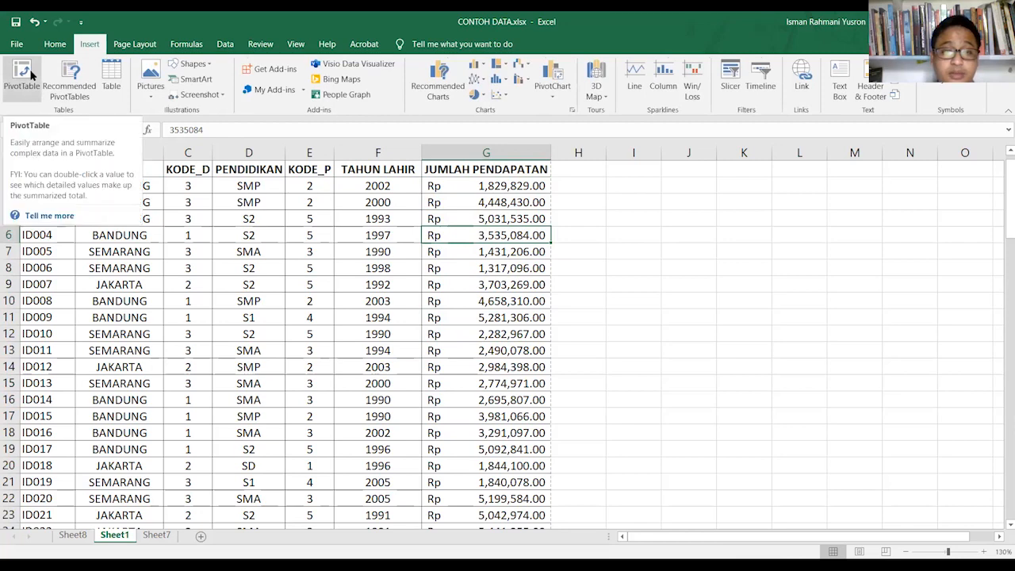
left_click(32, 74)
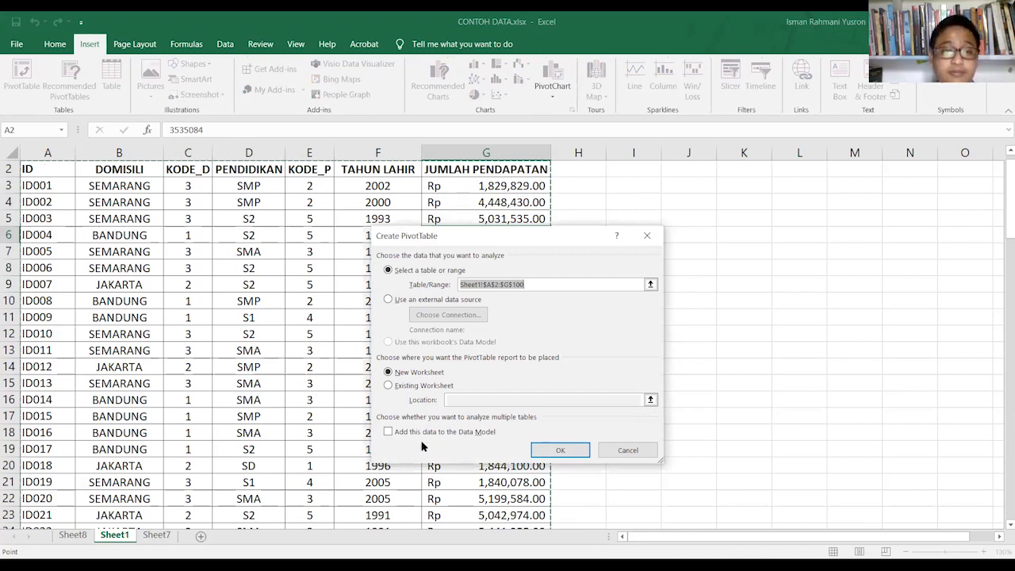
left_click(568, 451)
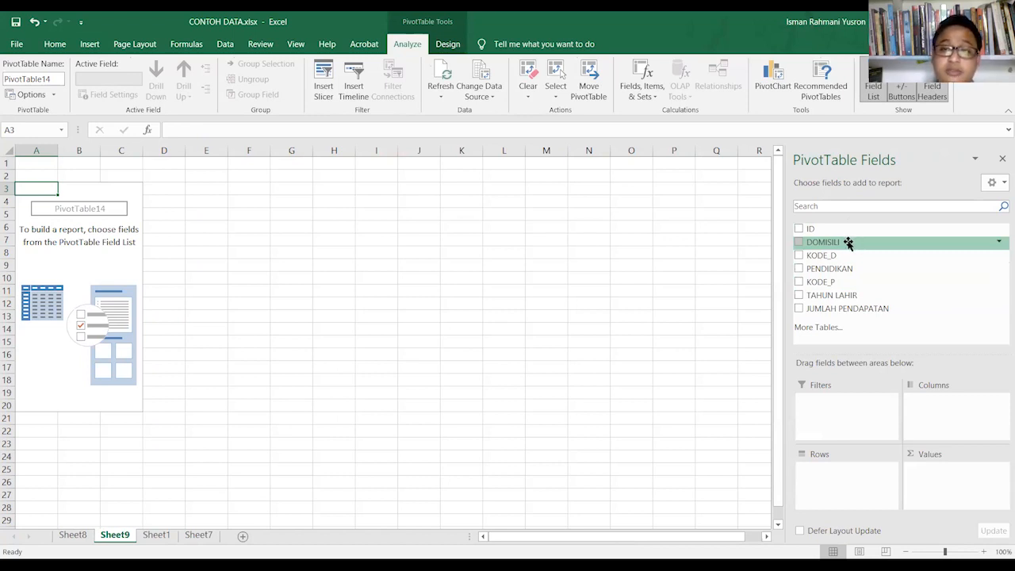
left_click_drag(854, 242, 842, 485)
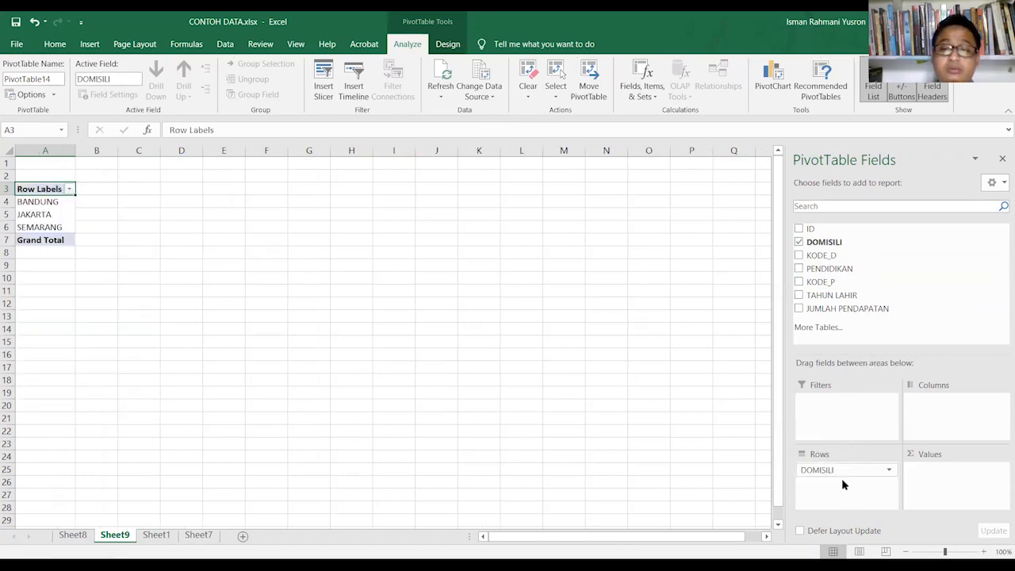
Step: Examine the PivotTable's DOMISILI row labels: BANDUNG, JAKARTA and SEMARANG
left_click(39, 205)
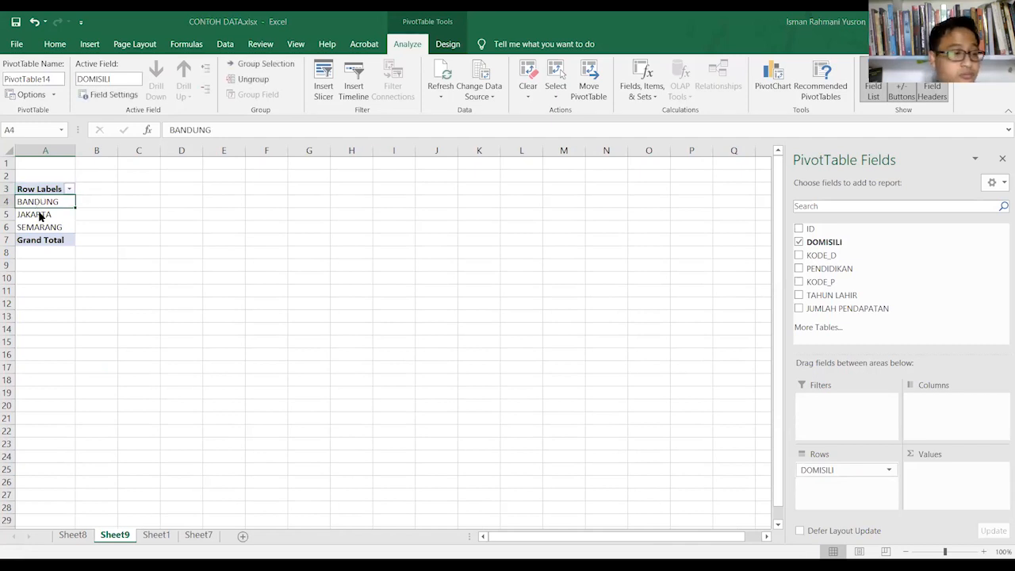
left_click(36, 215)
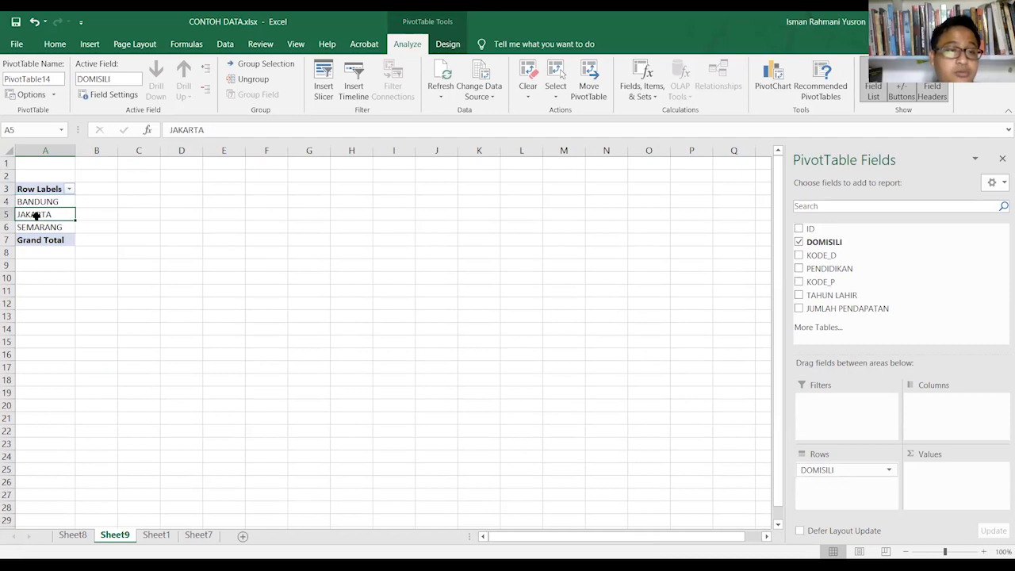
left_click(68, 202)
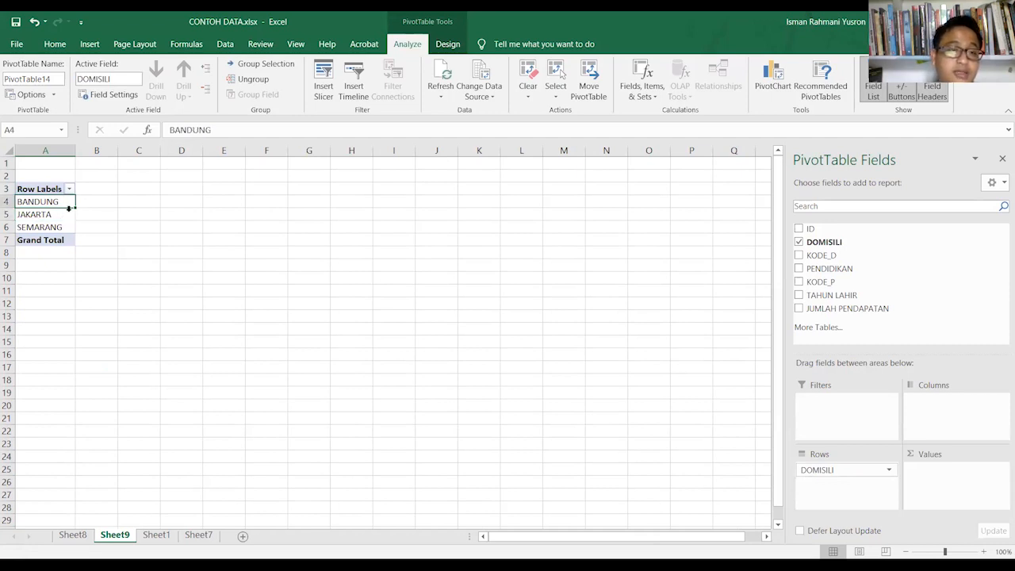
left_click(58, 204)
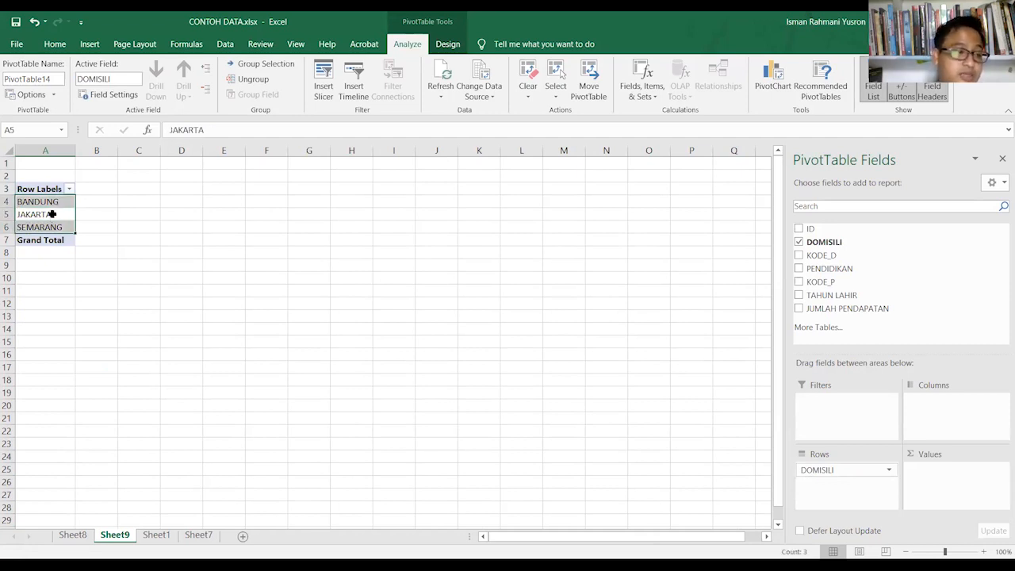
left_click(55, 203)
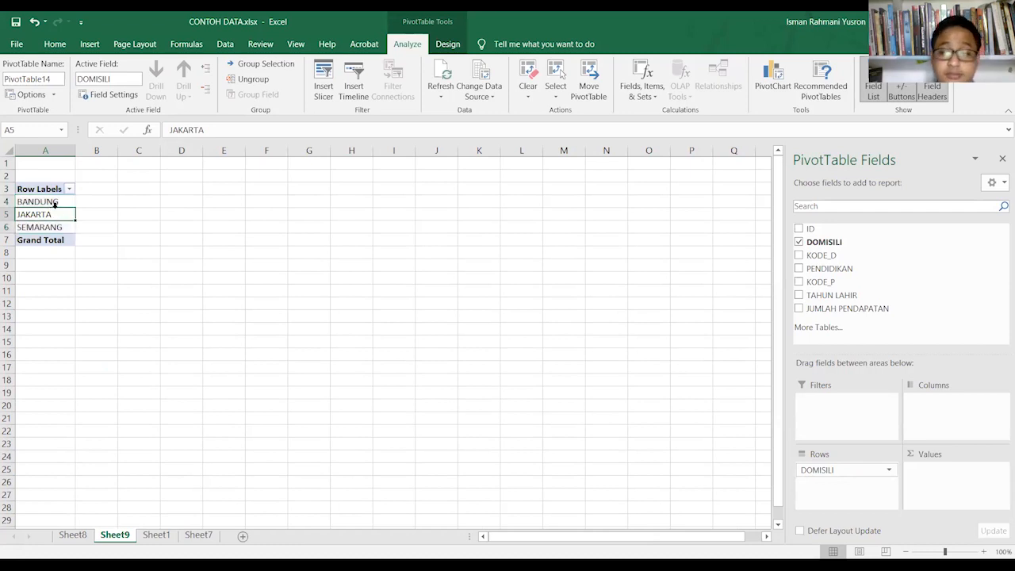
left_click(49, 204)
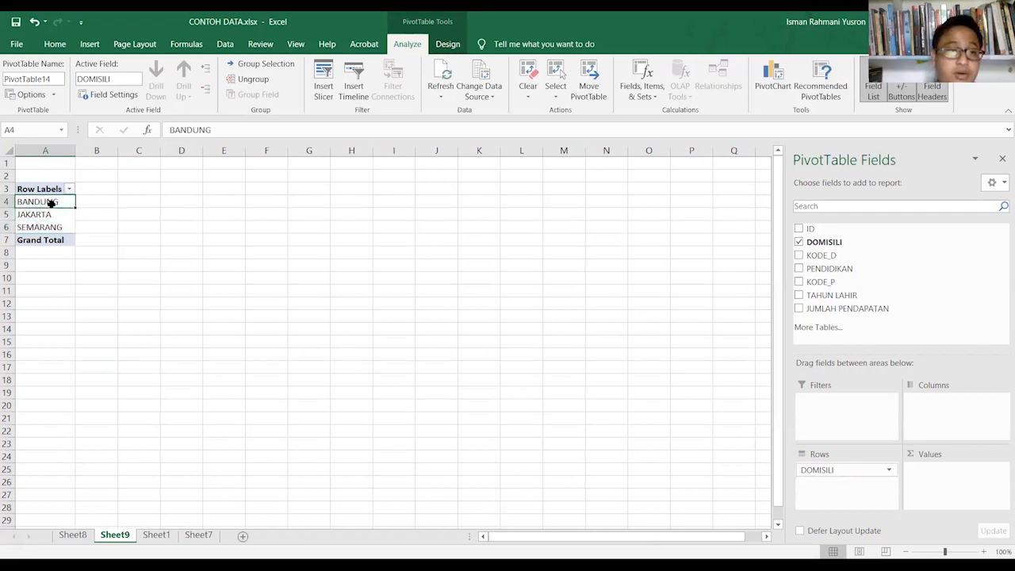
left_click(54, 215)
left_click(49, 228)
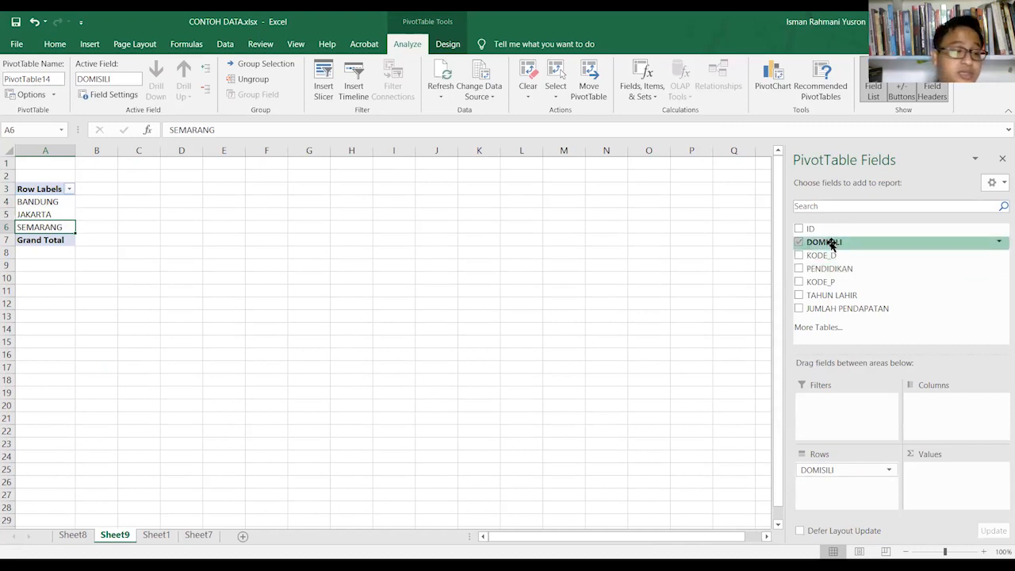
Step: Add counts of DOMISILI and ID to the PivotTable values, and remove the DOMISILI count so only Count of ID is kept
left_click_drag(831, 246, 936, 474)
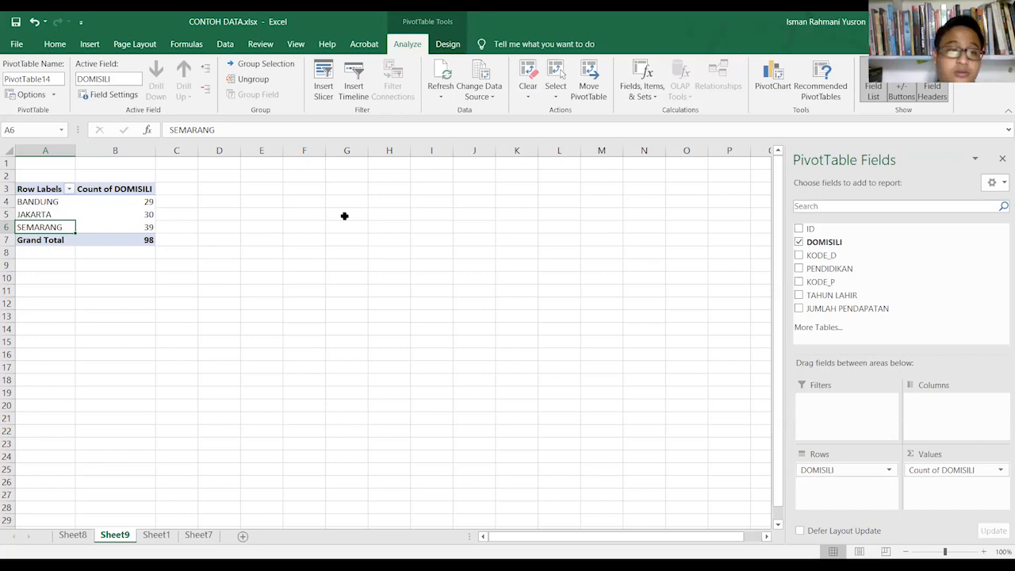
mouse_move(945, 469)
left_mouse_down()
mouse_move(956, 484)
mouse_move(943, 471)
left_mouse_up()
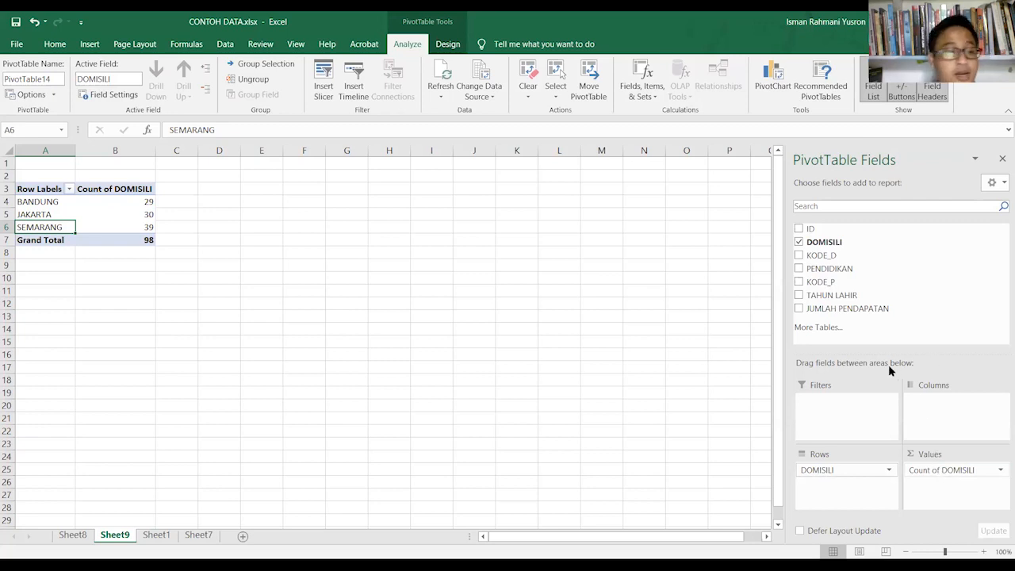
left_click_drag(829, 236, 941, 469)
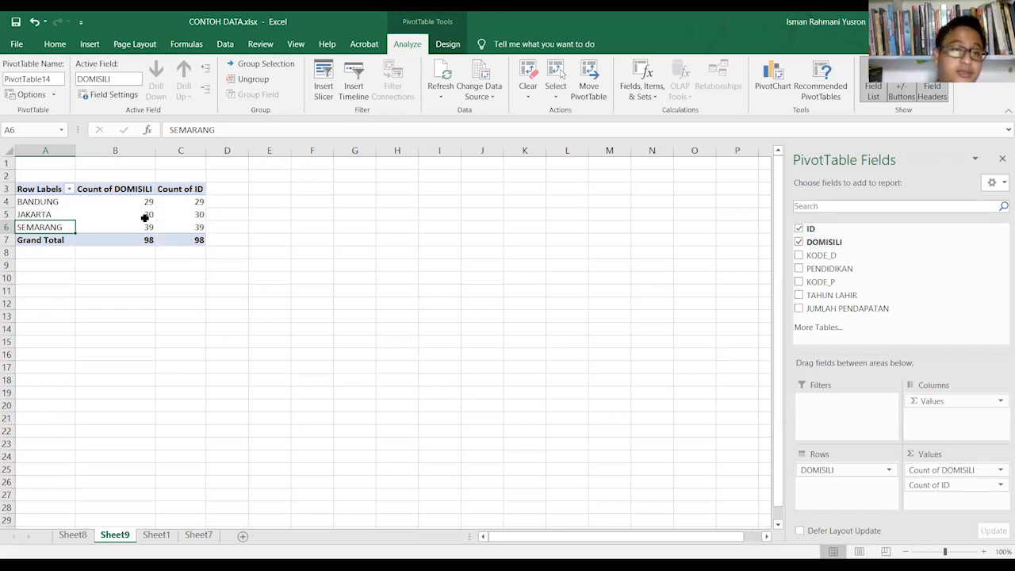
left_click(1001, 471)
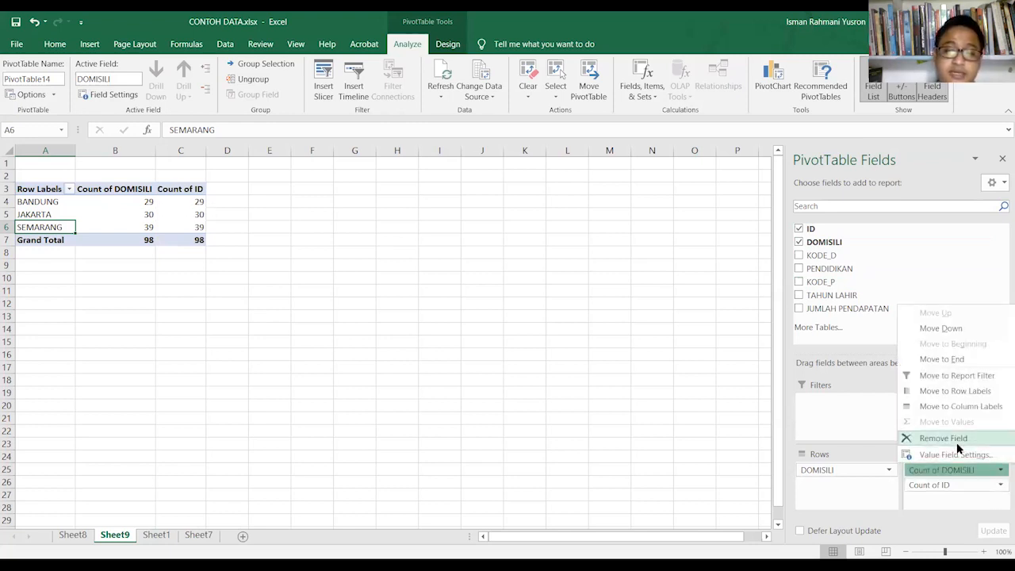
left_click(957, 438)
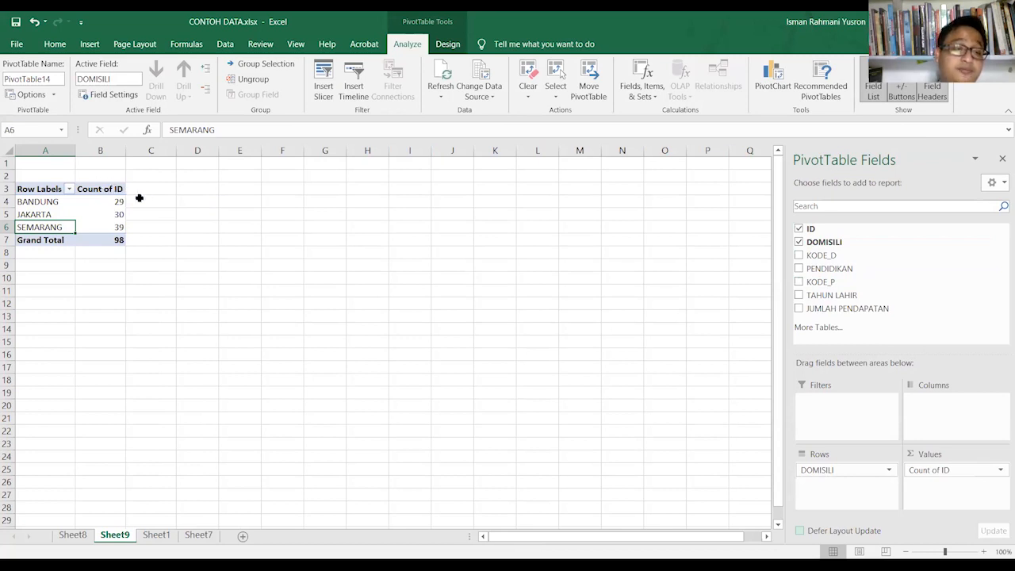
Step: Review the Count of ID for BANDUNG, JAKARTA and SEMARANG, and check the grand total
left_click(46, 216)
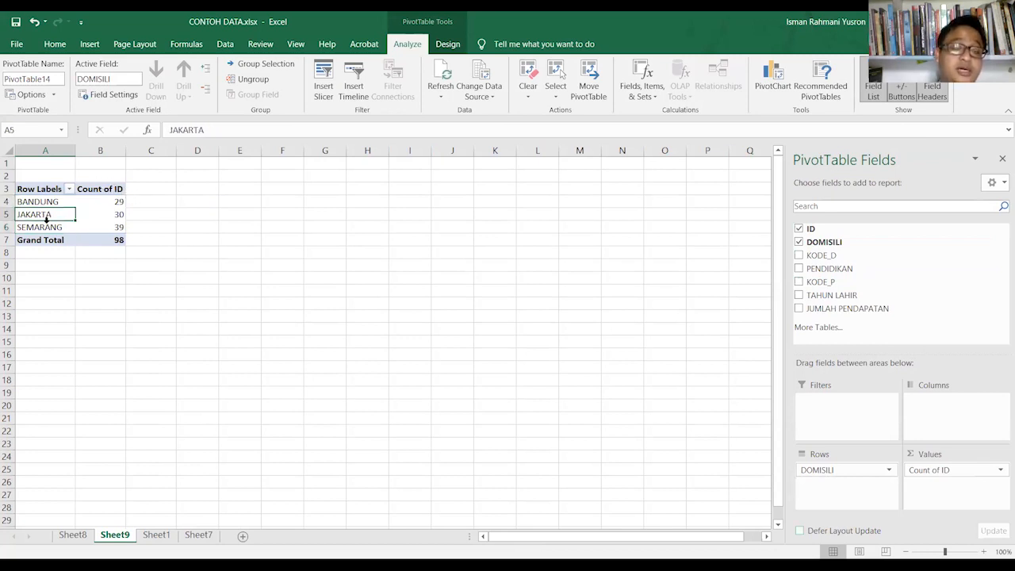
left_click(44, 228)
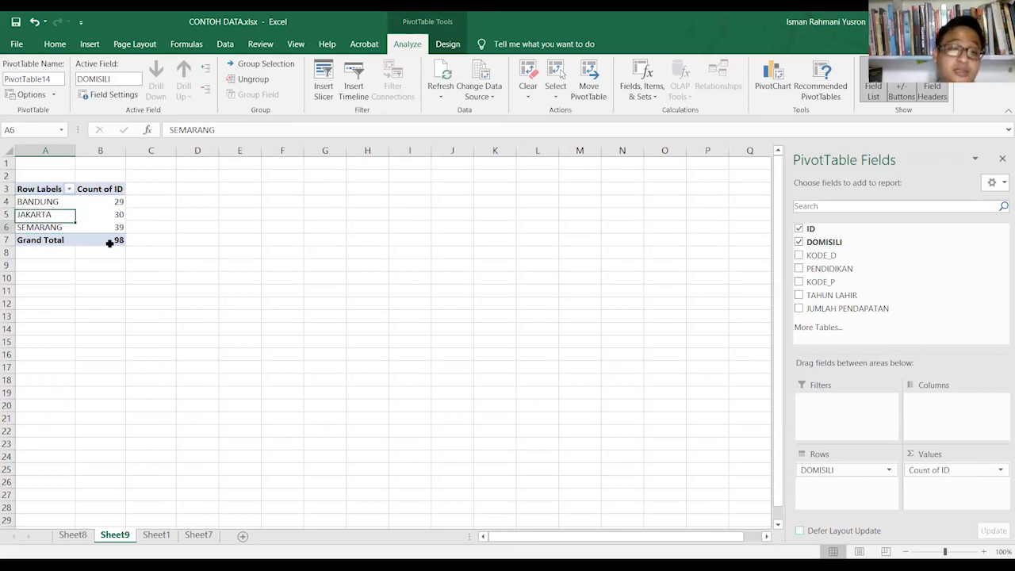
left_click(56, 206)
left_click(104, 203)
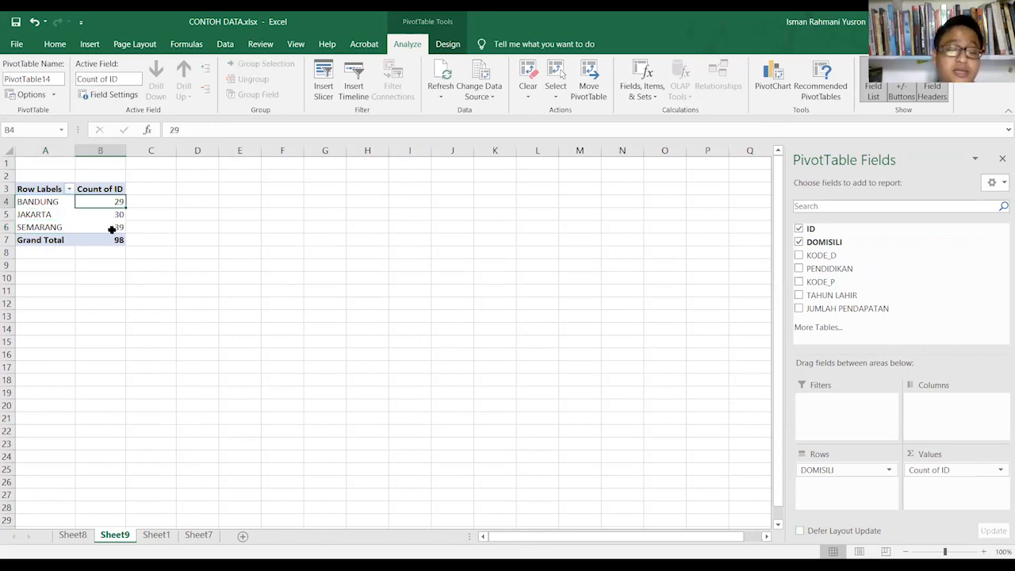
left_click(49, 216)
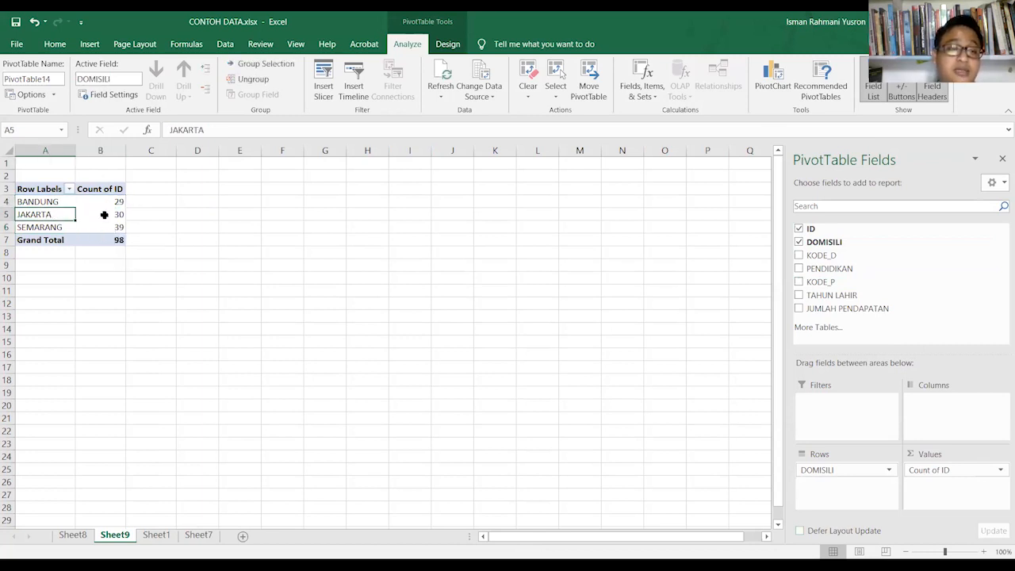
left_click(104, 216)
left_click_drag(33, 228, 102, 229)
left_click(104, 229)
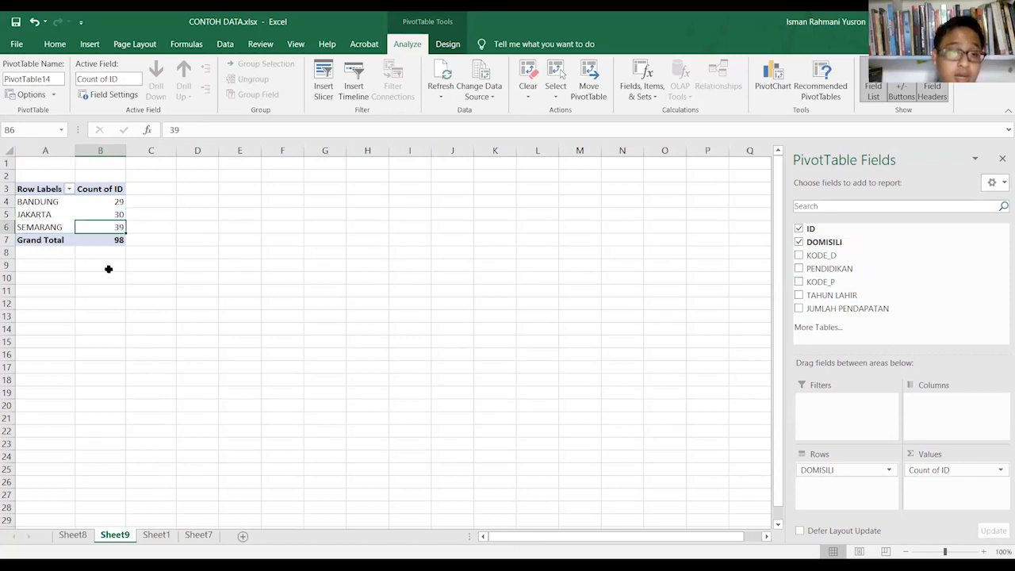
left_click_drag(107, 204, 107, 240)
left_click(106, 240)
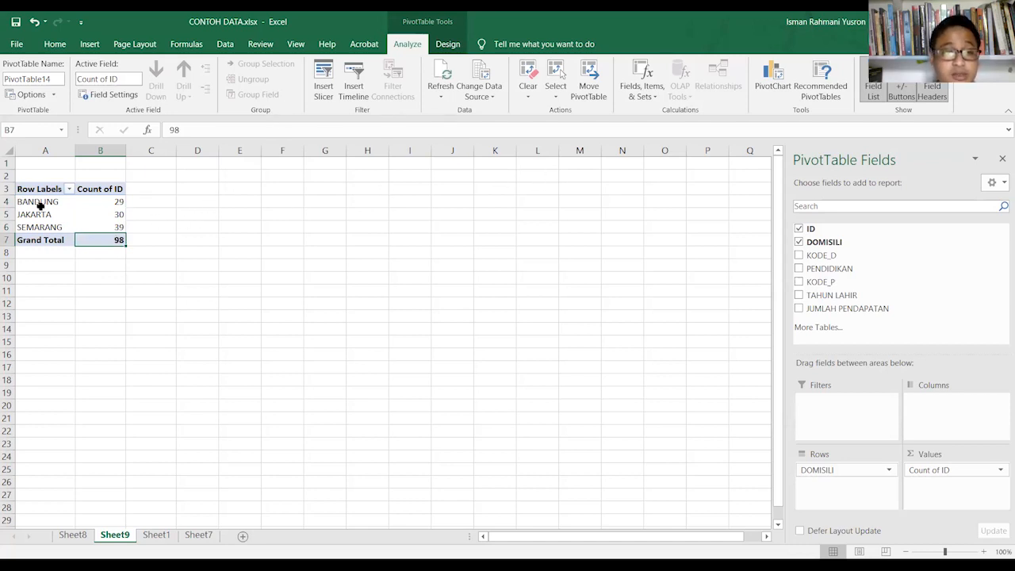
Step: Break the ID counts per city down by education level, using PENDIDIKAN as the PivotTable's column field
left_click_drag(40, 204, 42, 228)
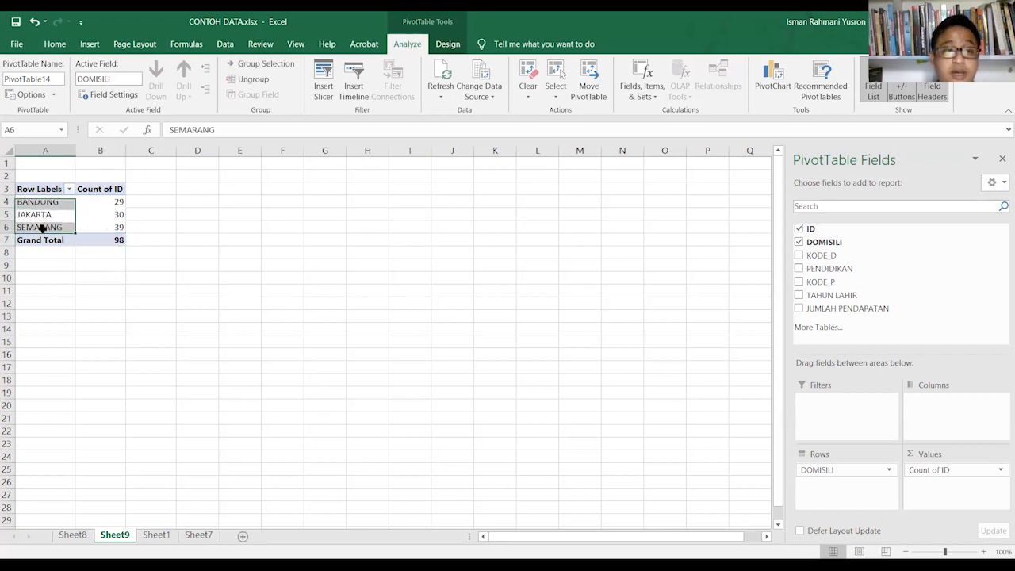
left_click(49, 205)
left_click(53, 203)
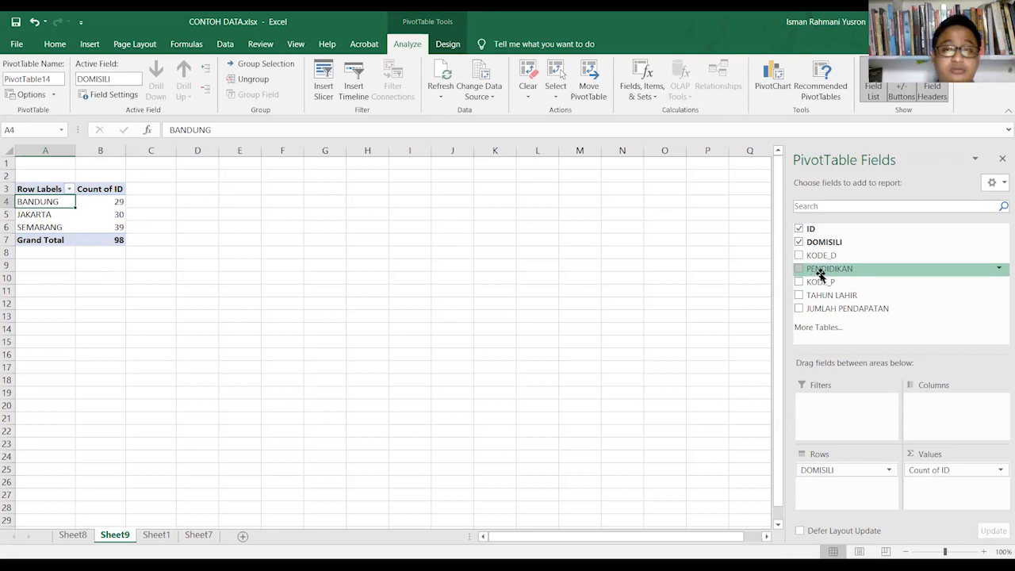
left_click_drag(832, 274, 936, 400)
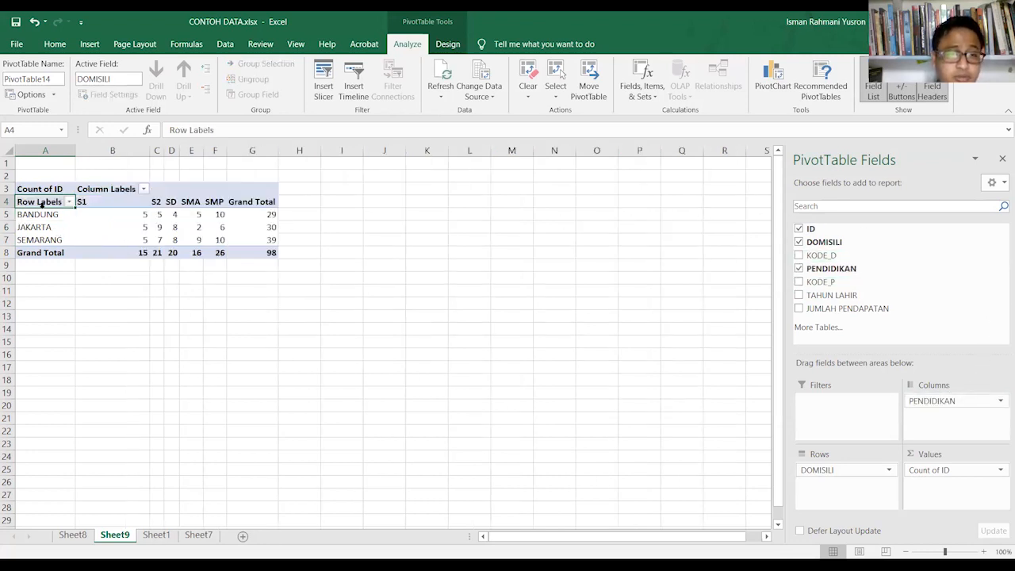
Step: Look over the BANDUNG row's start and the PENDIDIKAN column headings S1, S2, SD, SMA and SMP
left_click(38, 216)
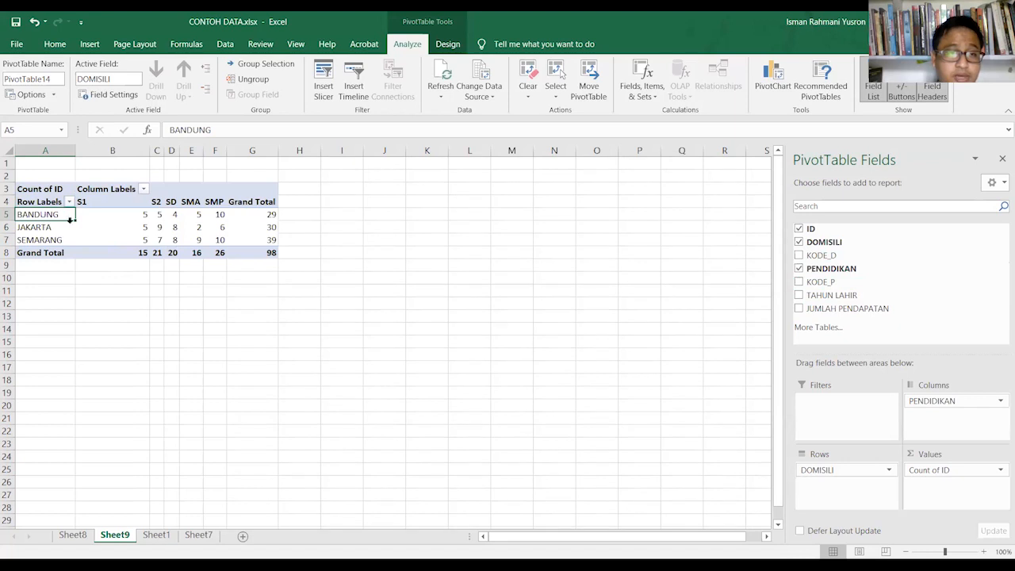
left_click(118, 215)
left_click(119, 204)
left_click(157, 202)
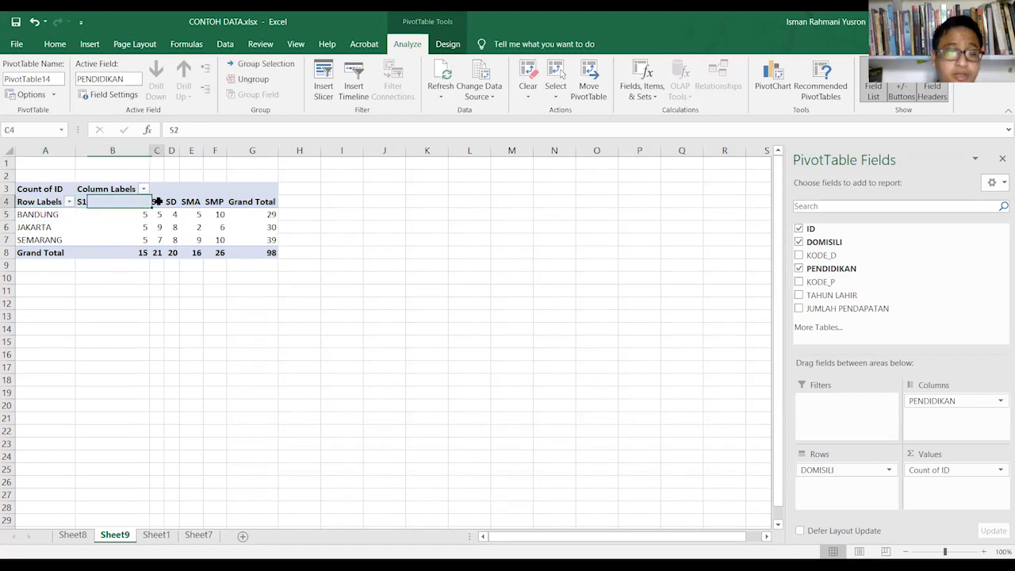
left_click(171, 201)
left_click(191, 202)
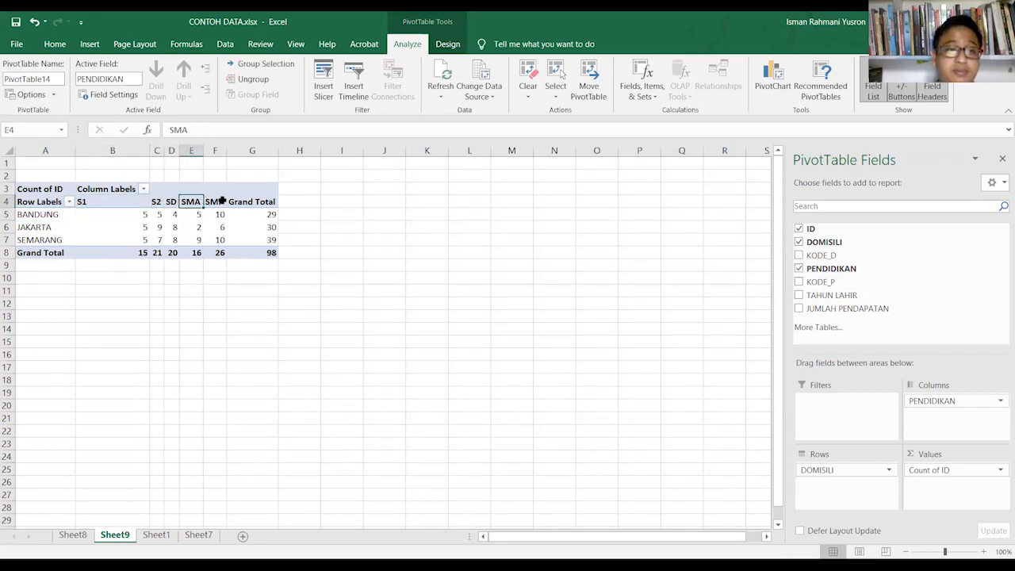
left_click(216, 202)
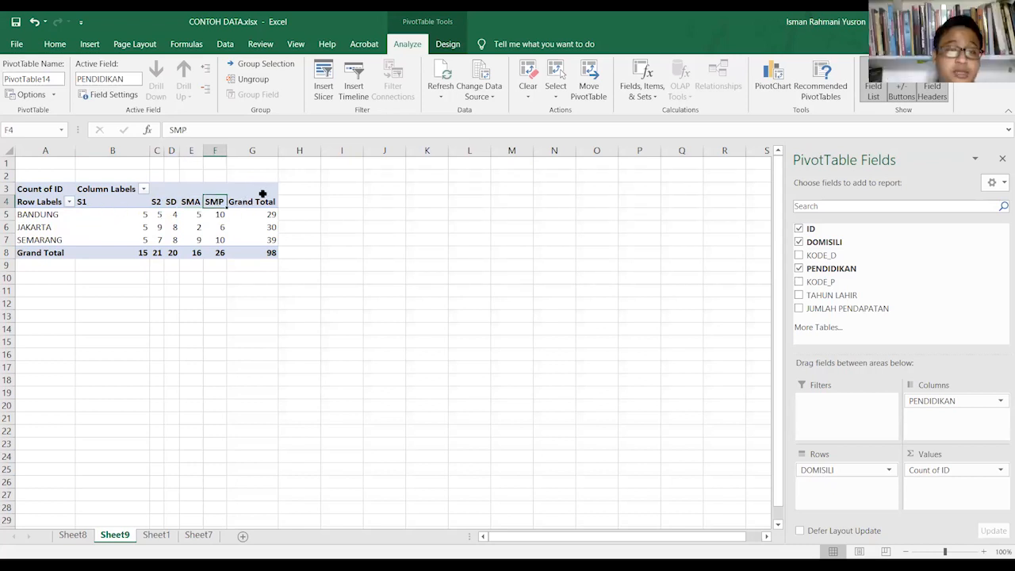
Step: Check BANDUNG's ID counts for the education levels S1, S2 and SD
left_click(23, 215)
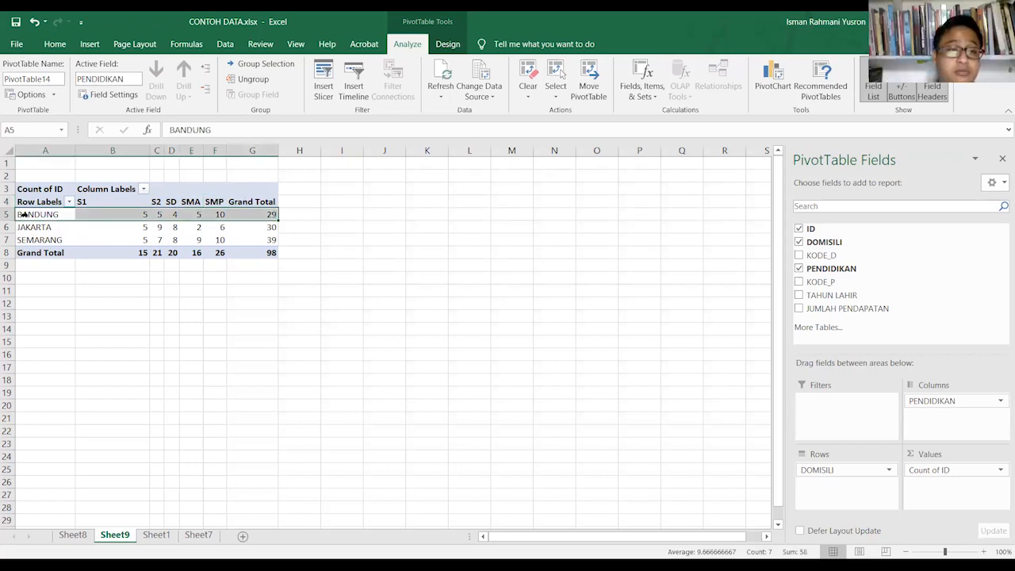
left_click(118, 214)
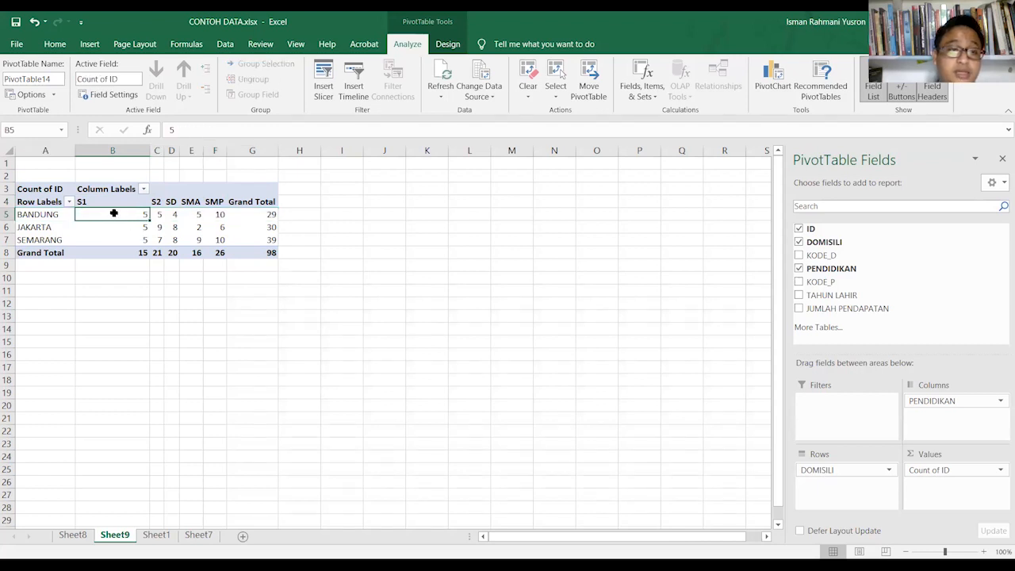
left_click(161, 214)
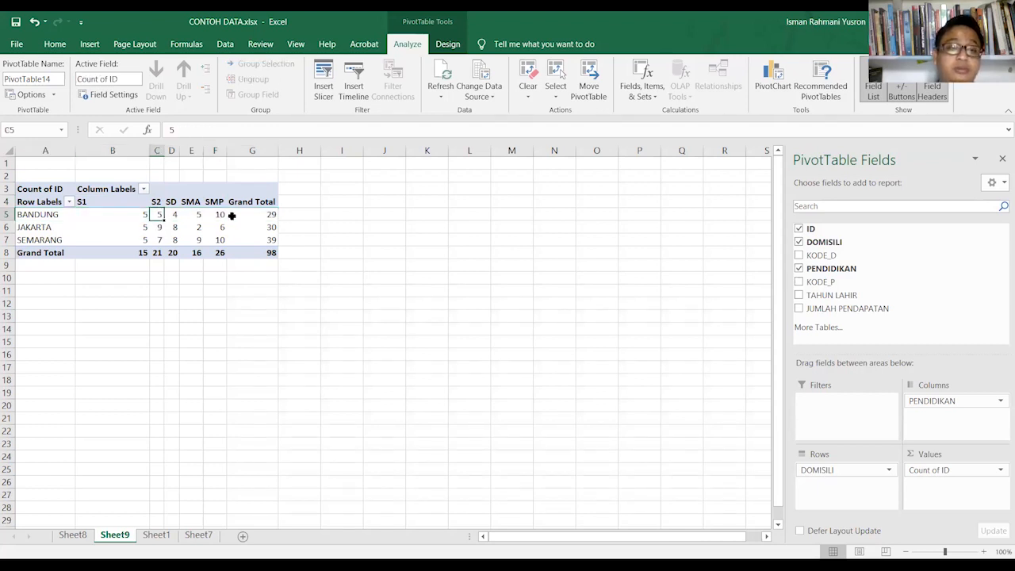
left_click(172, 216)
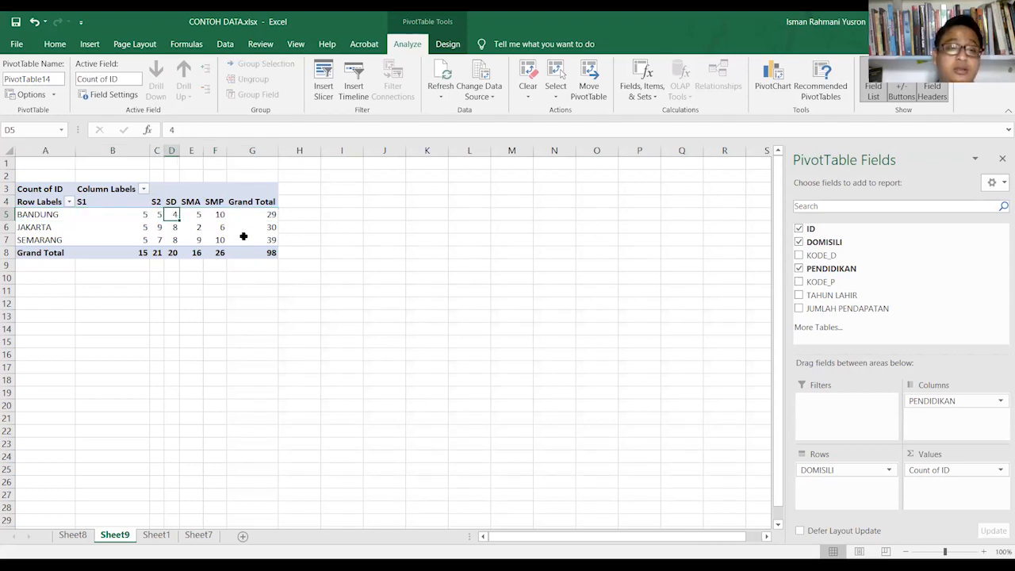
Step: Check BANDUNG's ID counts for SMA and SMP, and the grand totals for the cities and the whole table
left_click(196, 214)
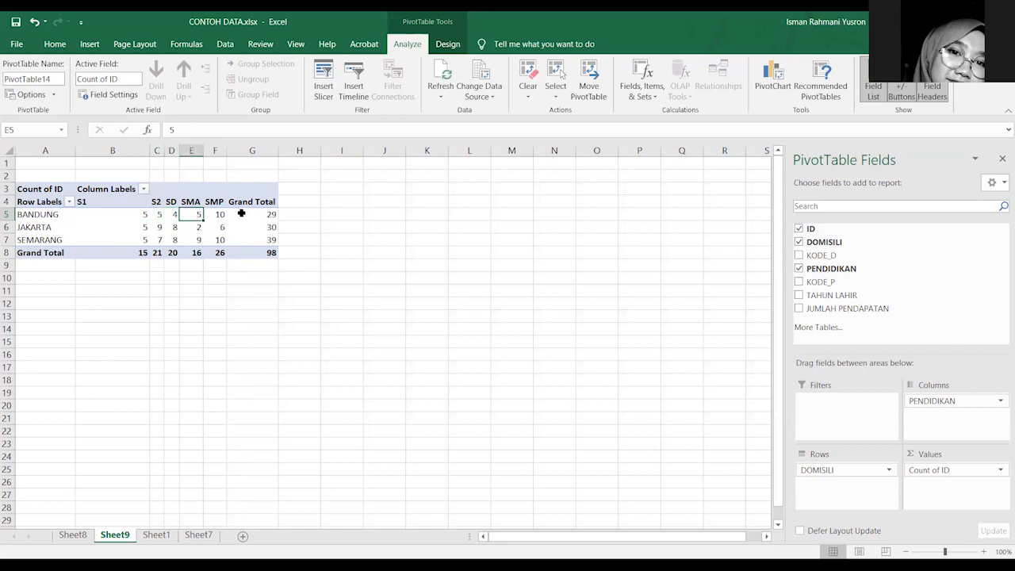
left_click(215, 216)
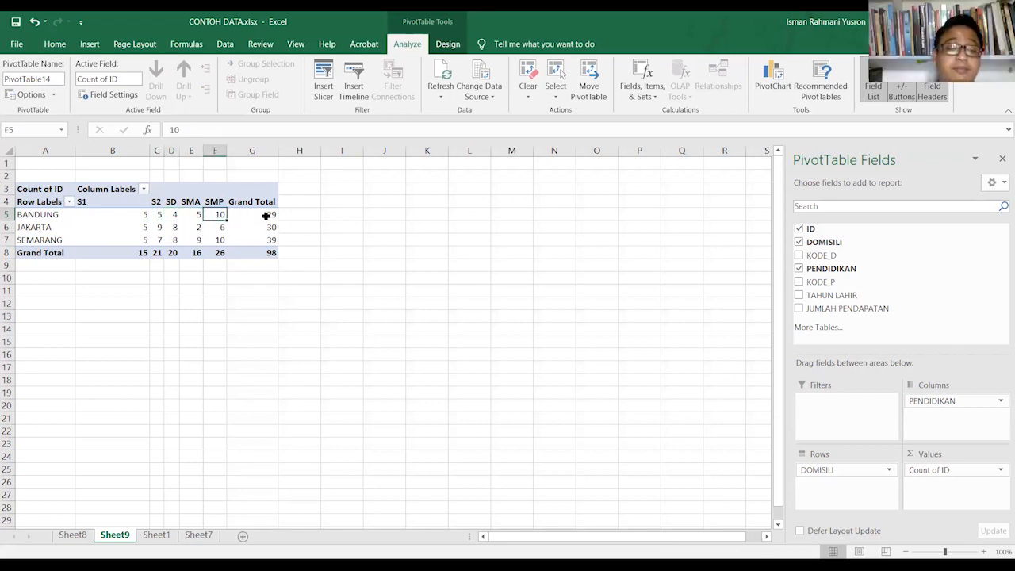
left_click(265, 215)
left_click(268, 228)
left_click(271, 214)
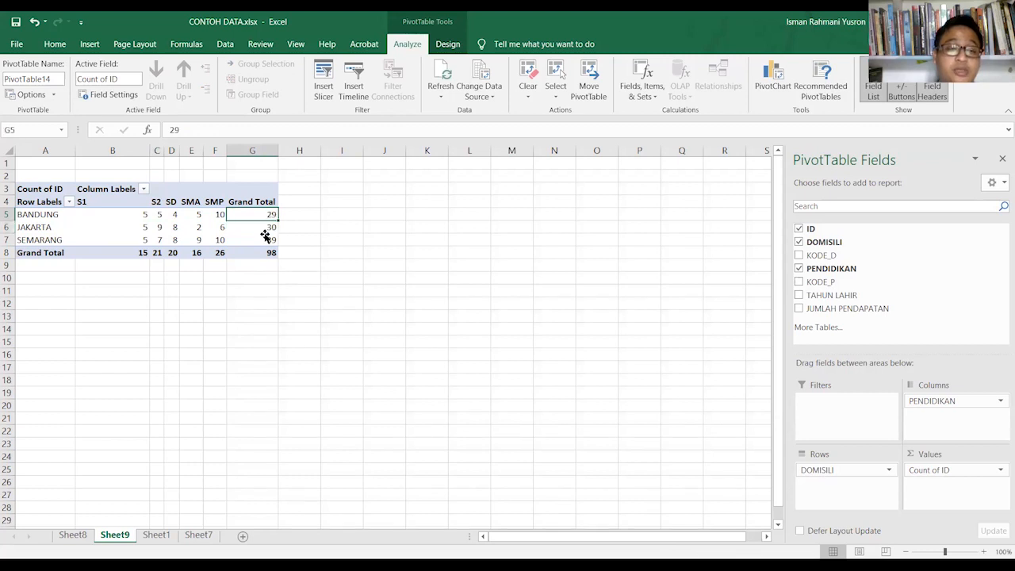
left_click(265, 230)
left_click(268, 253)
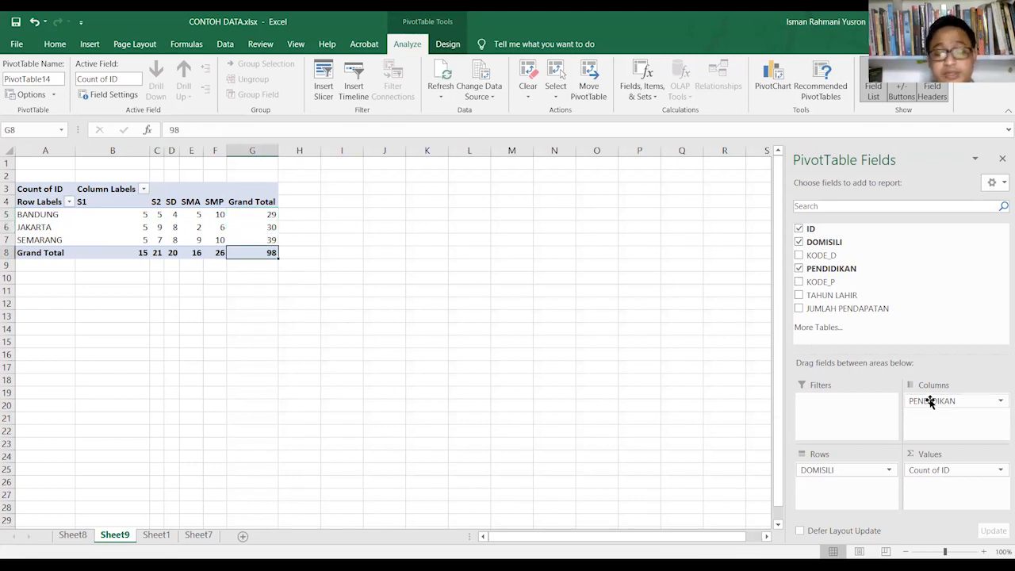
Step: Nest PENDIDIKAN under DOMISILI in the PivotTable rows and check BANDUNG's ID counts for each education level
left_click_drag(942, 404, 857, 497)
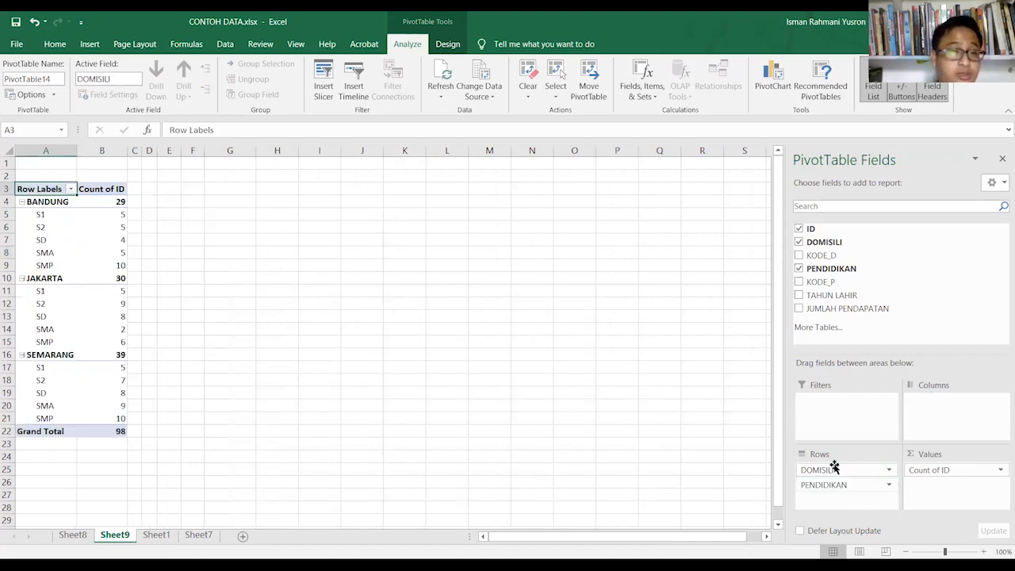
left_click(64, 198)
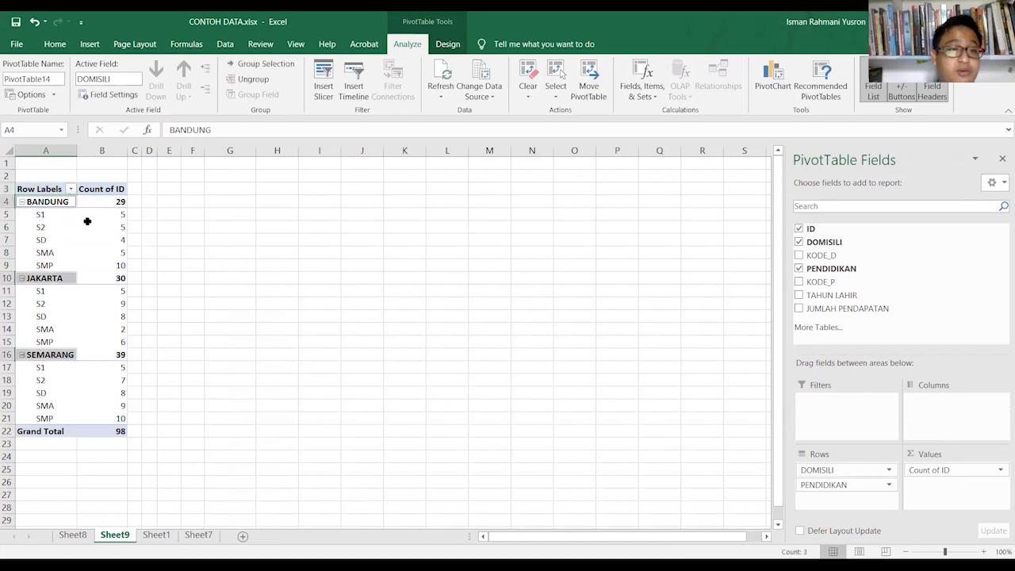
left_click(96, 225)
left_click(108, 204)
left_click(110, 211)
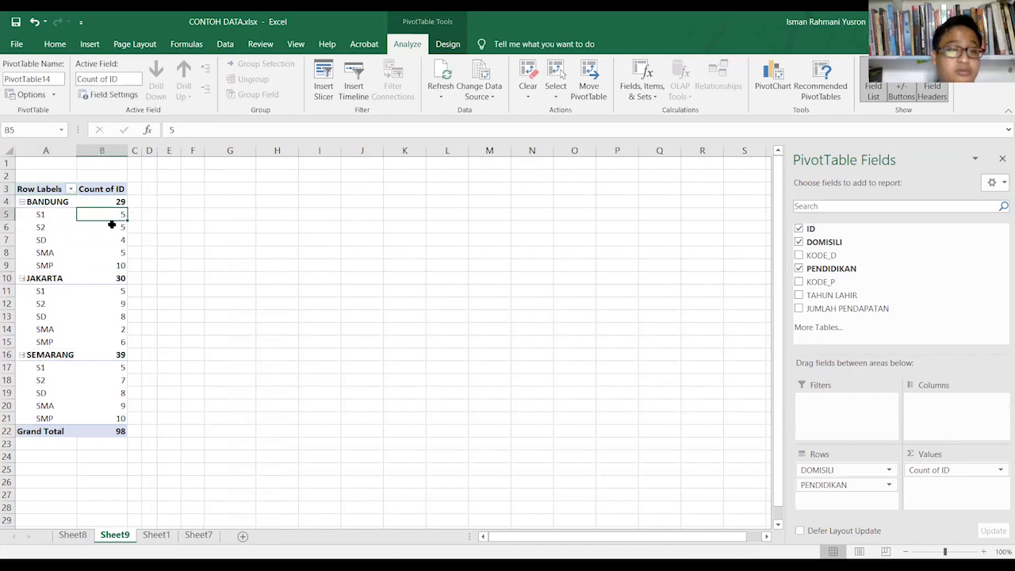
left_click(113, 226)
left_click(118, 242)
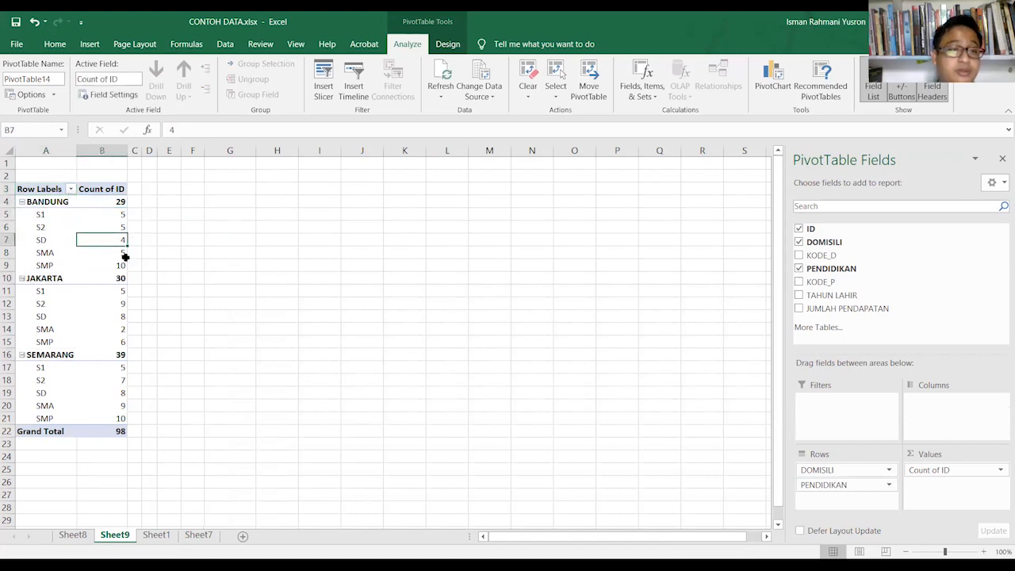
left_click(114, 264)
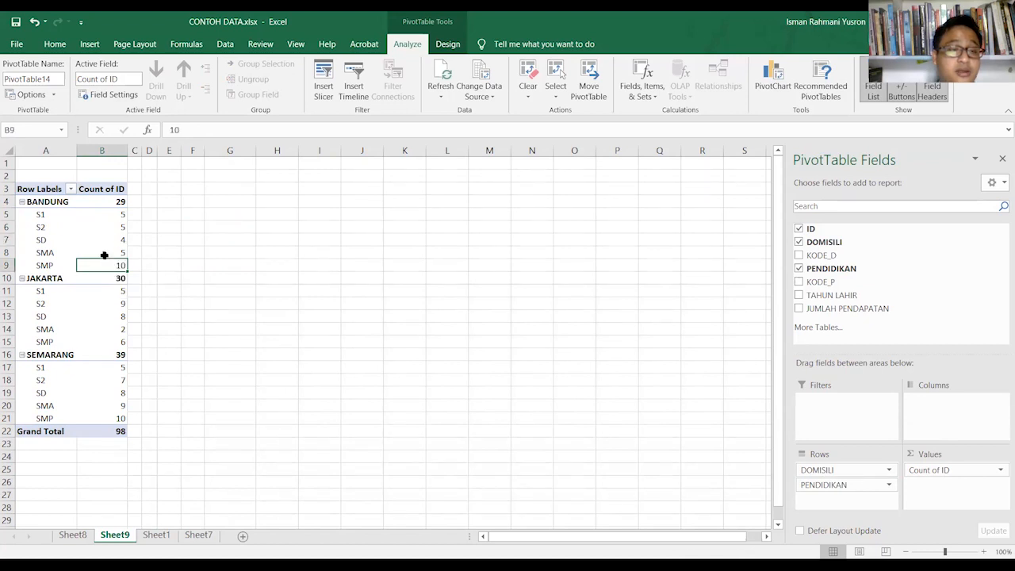
left_click(105, 254)
left_click(118, 266)
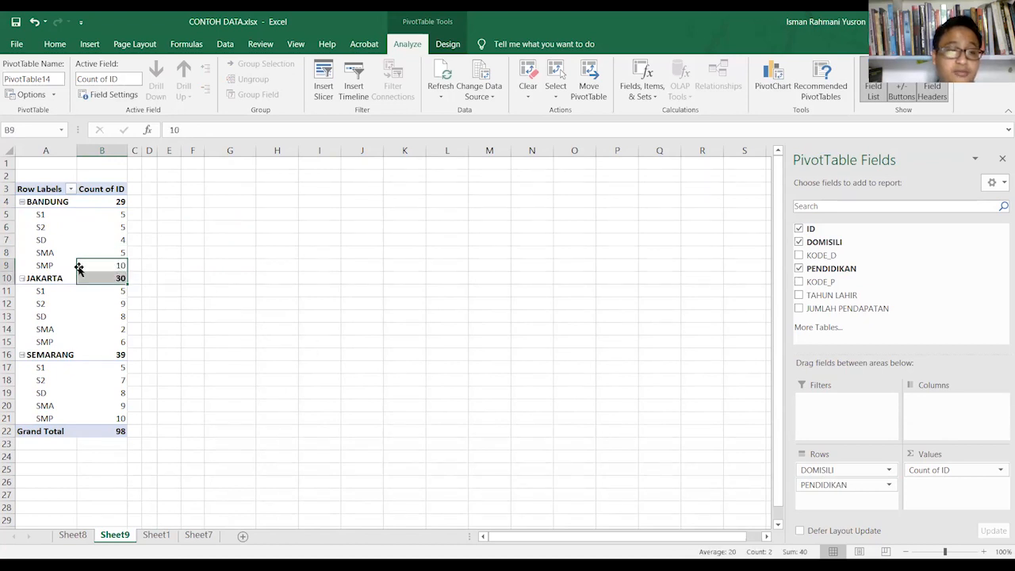
Step: Check JAKARTA's ID counts for the nested education levels S1, S2, SD, SMA and SMP
left_click(73, 304)
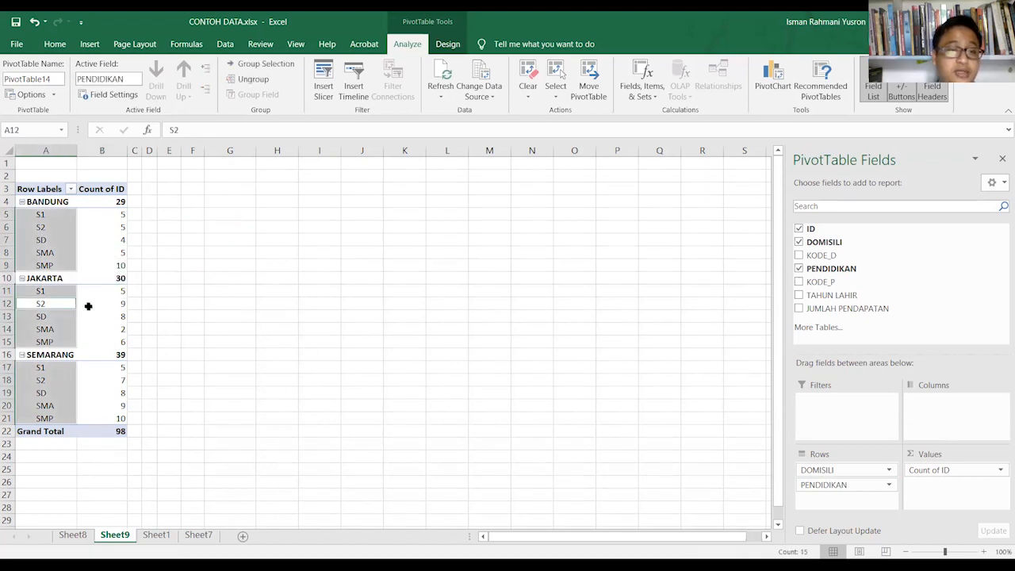
left_click(112, 409)
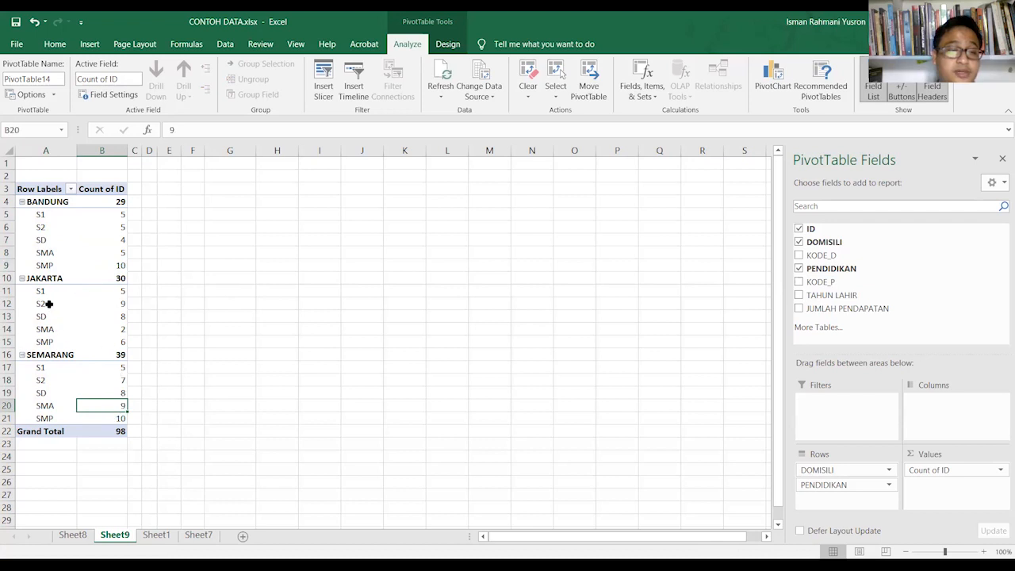
left_click(106, 294)
left_click(106, 304)
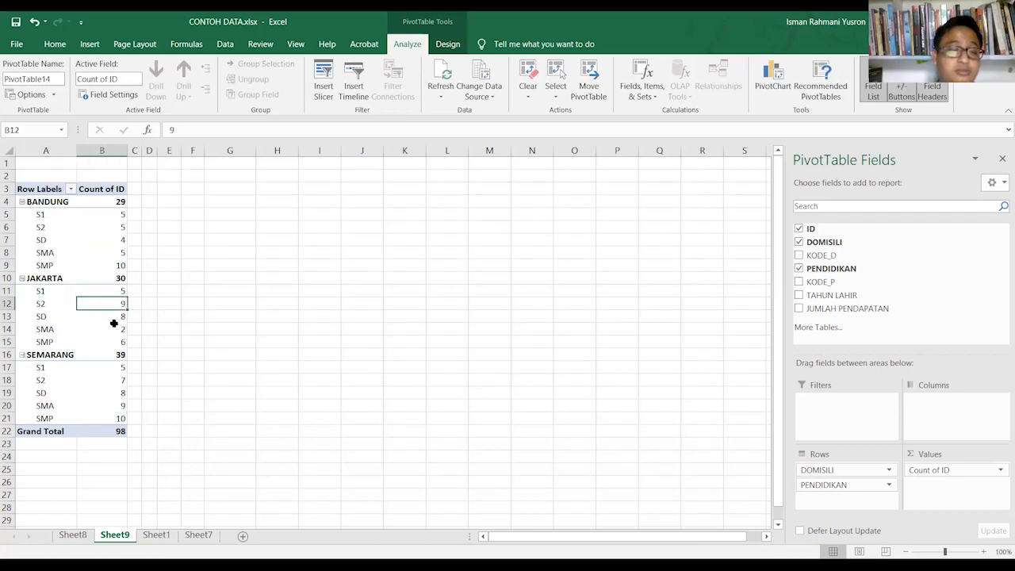
left_click(119, 318)
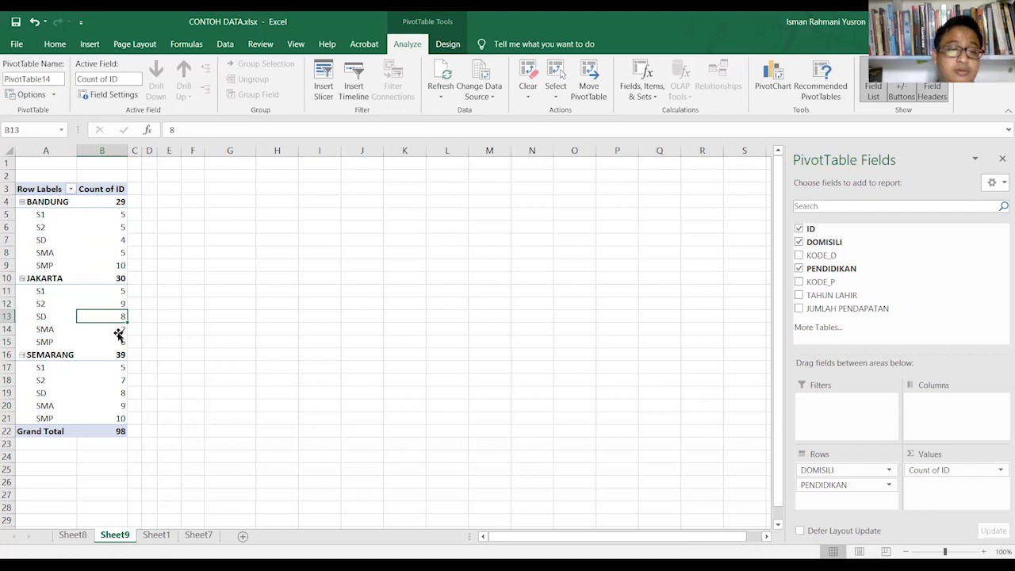
left_click(120, 330)
left_click(119, 342)
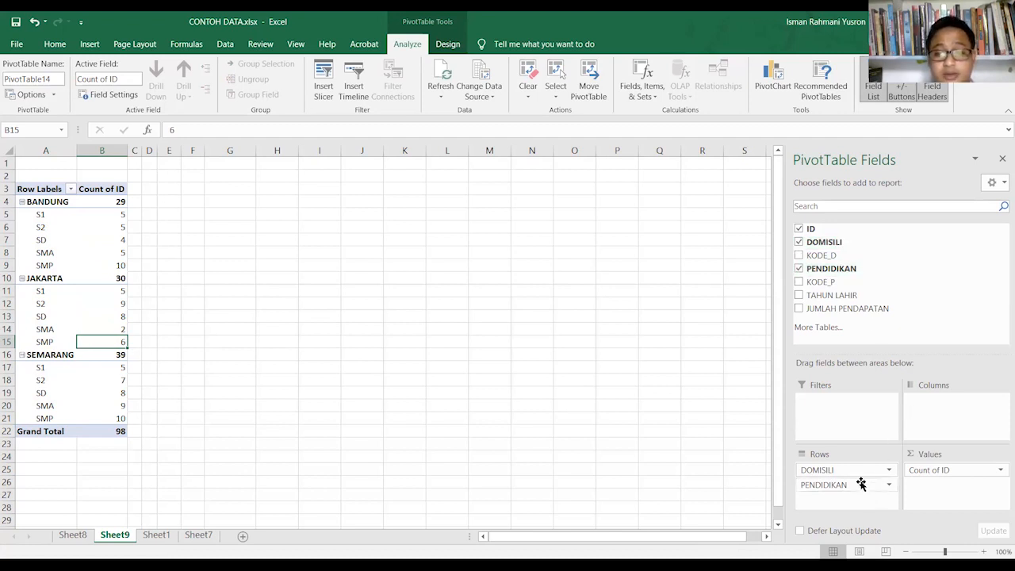
Step: Remove PENDIDIKAN and DOMISILI from the PivotTable and use TAHUN LAHIR as the only row field for the Count of ID
left_click_drag(872, 486, 944, 434)
left_click_drag(914, 450, 768, 358)
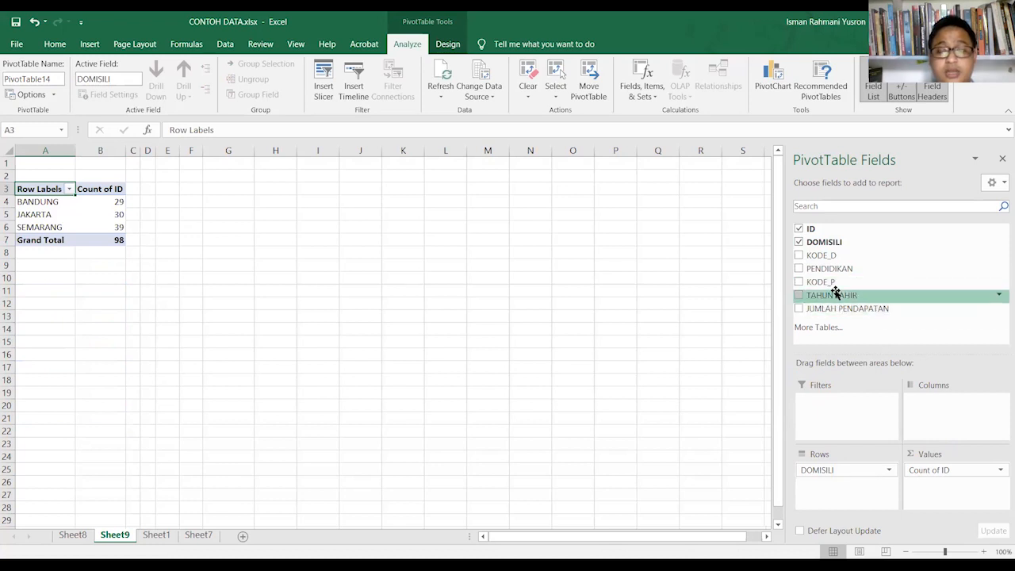
left_click_drag(831, 295, 958, 415)
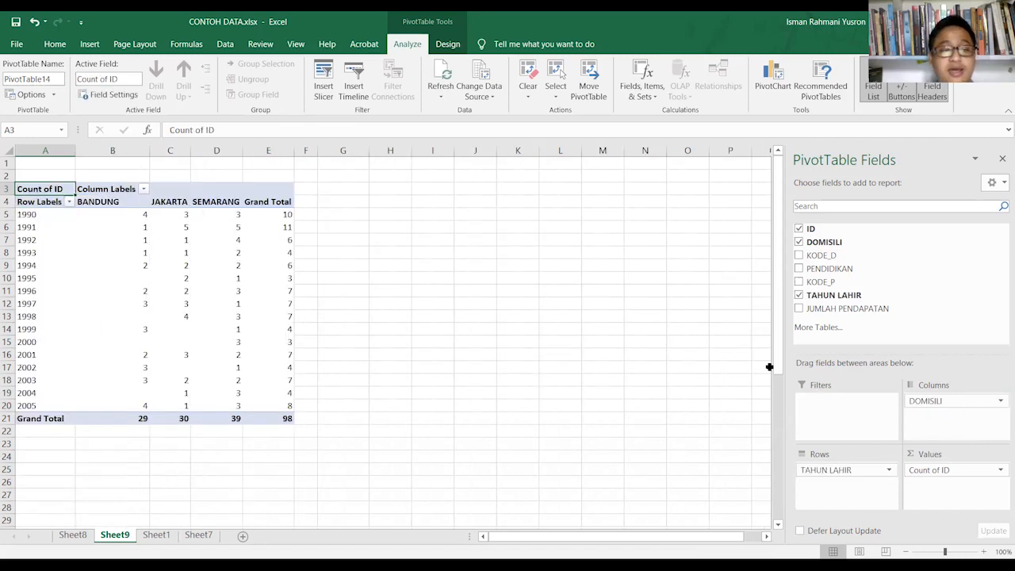
left_click(22, 215)
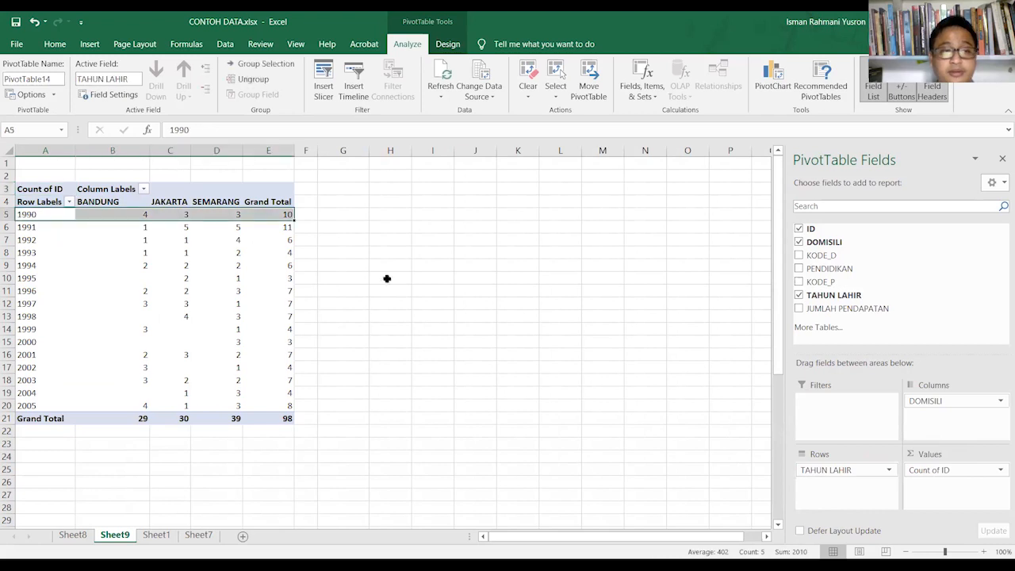
left_click_drag(962, 401, 732, 366)
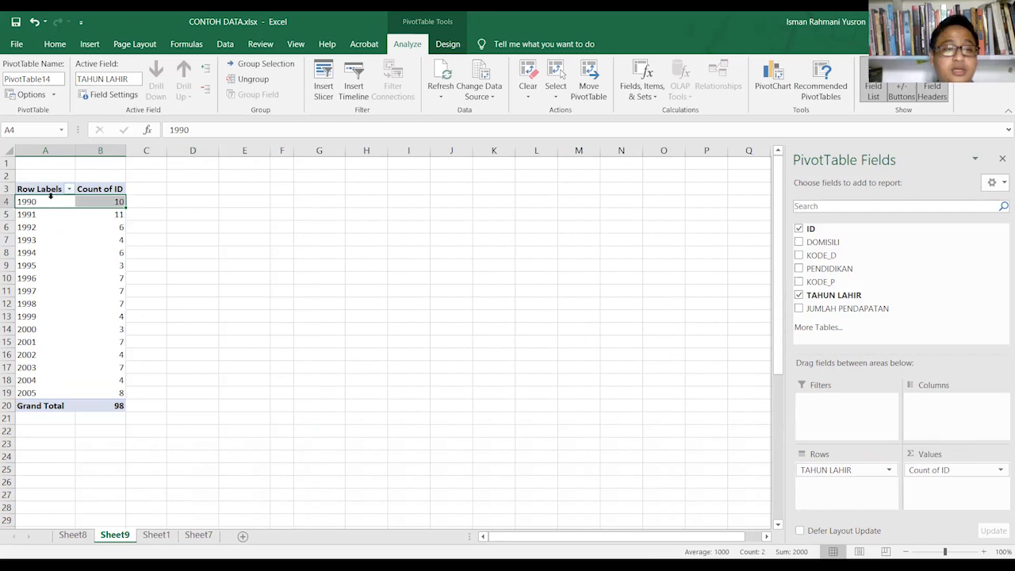
Step: Look over the birth-year row labels and check the ID counts for 1990, 1991 and 1992
left_click_drag(50, 207, 45, 259)
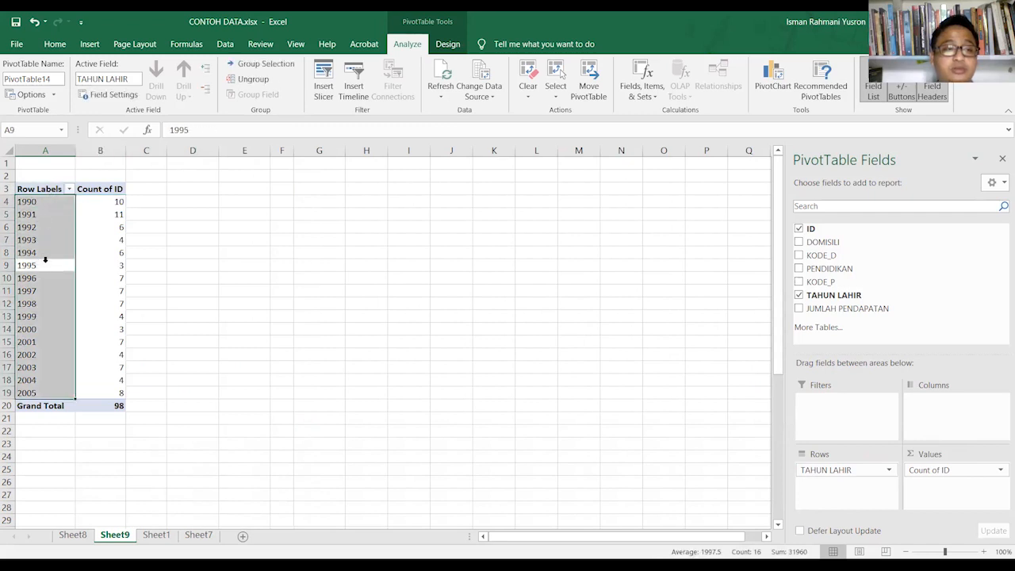
left_click(99, 241)
left_click(39, 201)
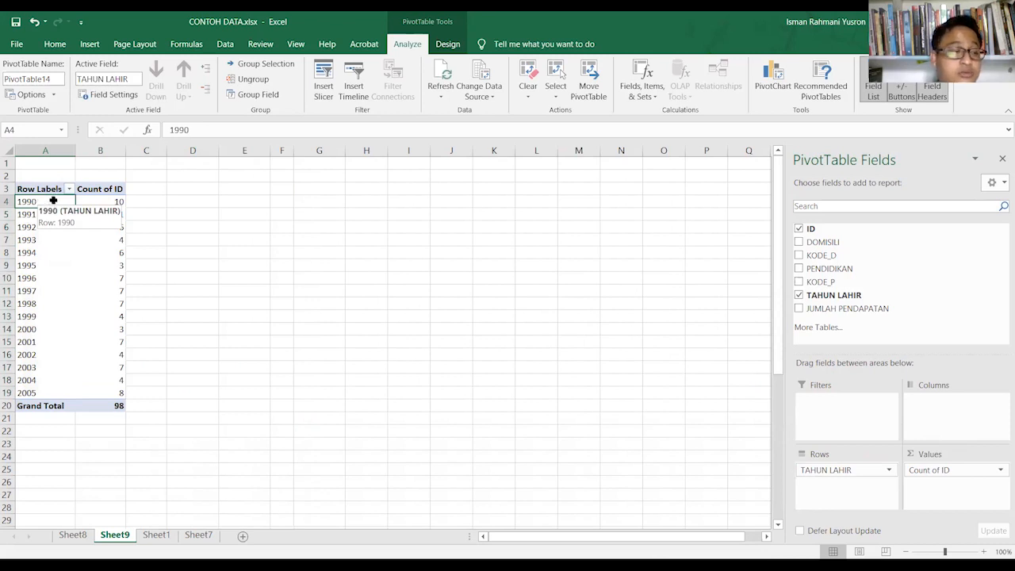
left_click(98, 202)
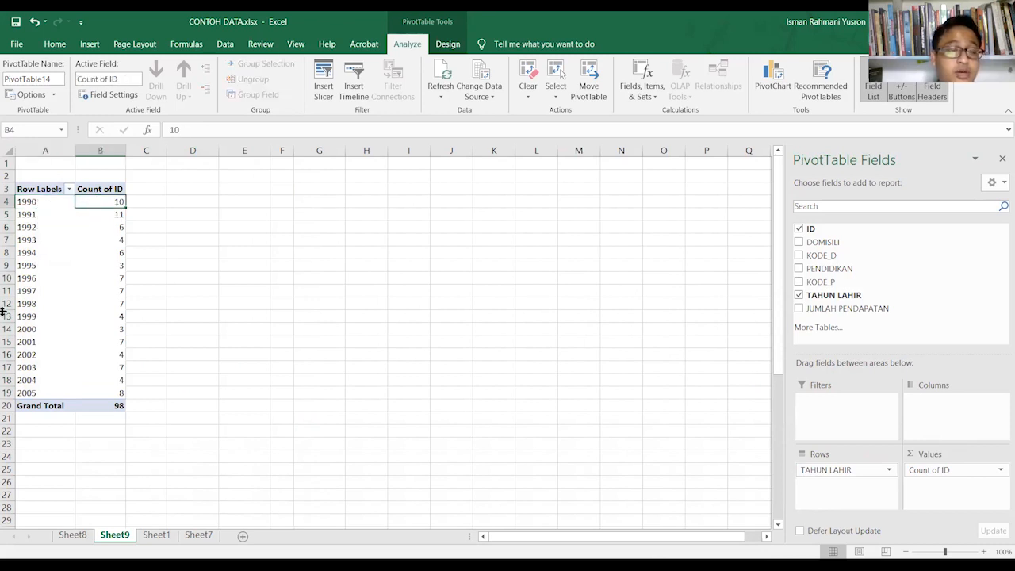
left_click(26, 214)
left_click(103, 212)
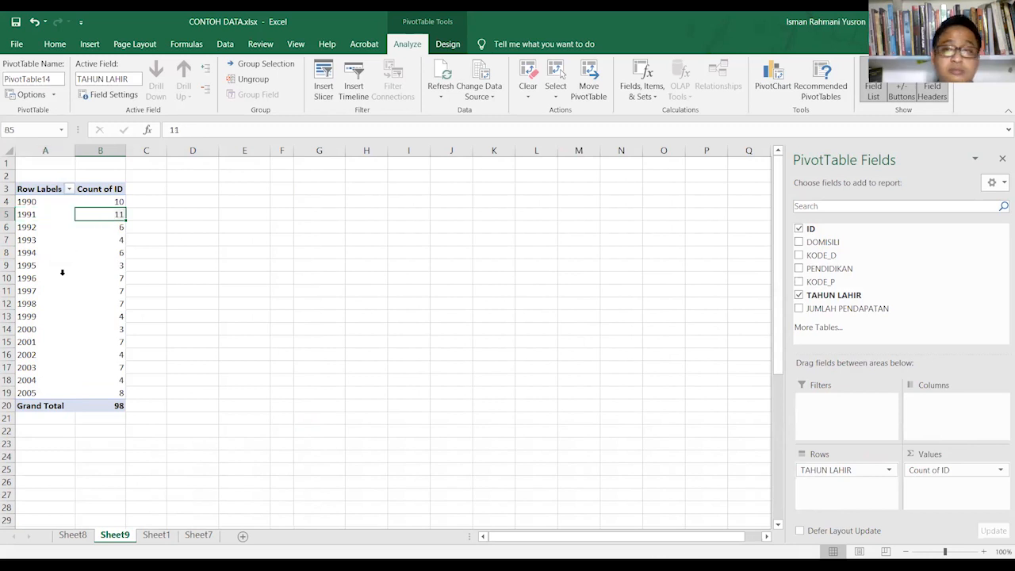
left_click(33, 227)
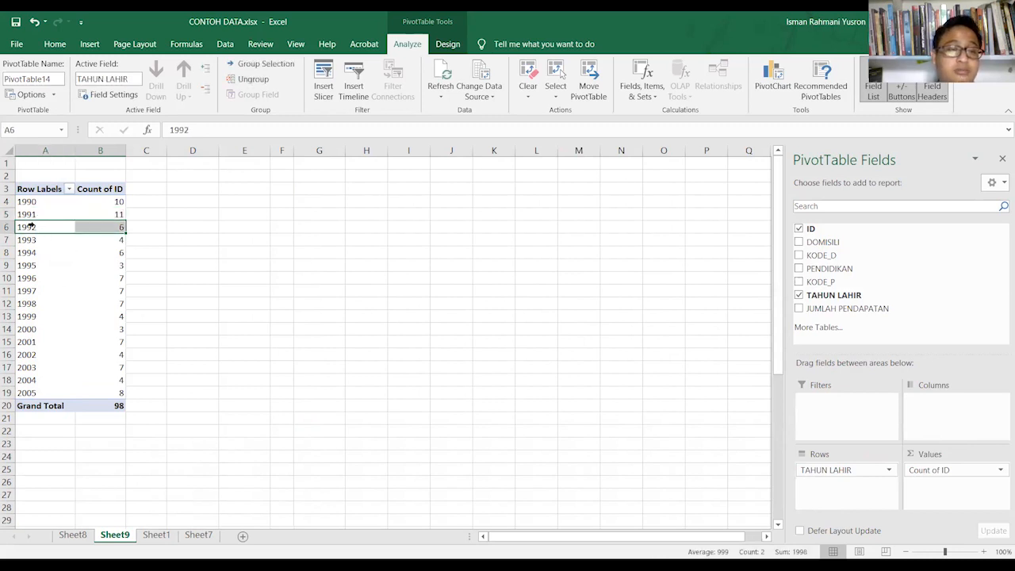
left_click(87, 228)
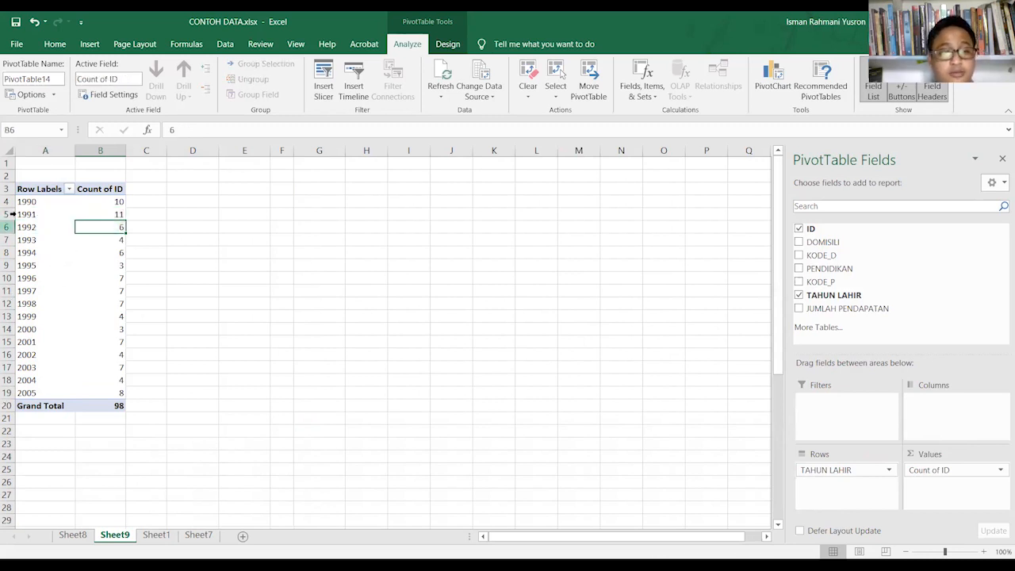
Step: Review the full list of ID counts for birth years 1990 to 2005 together with the Grand Total row
left_click_drag(22, 201, 93, 396)
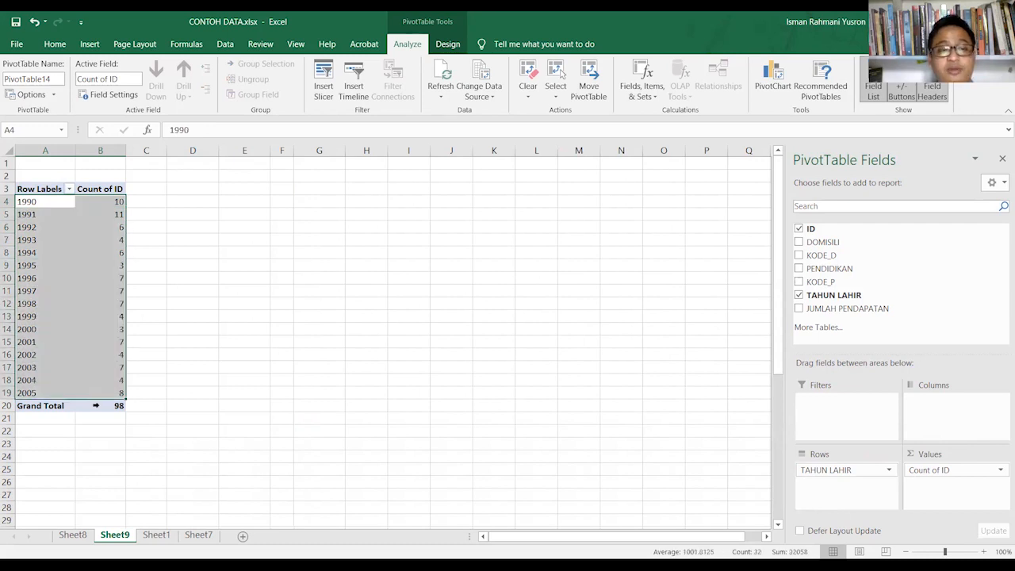
left_click(96, 406)
left_click(73, 294)
left_click(73, 294)
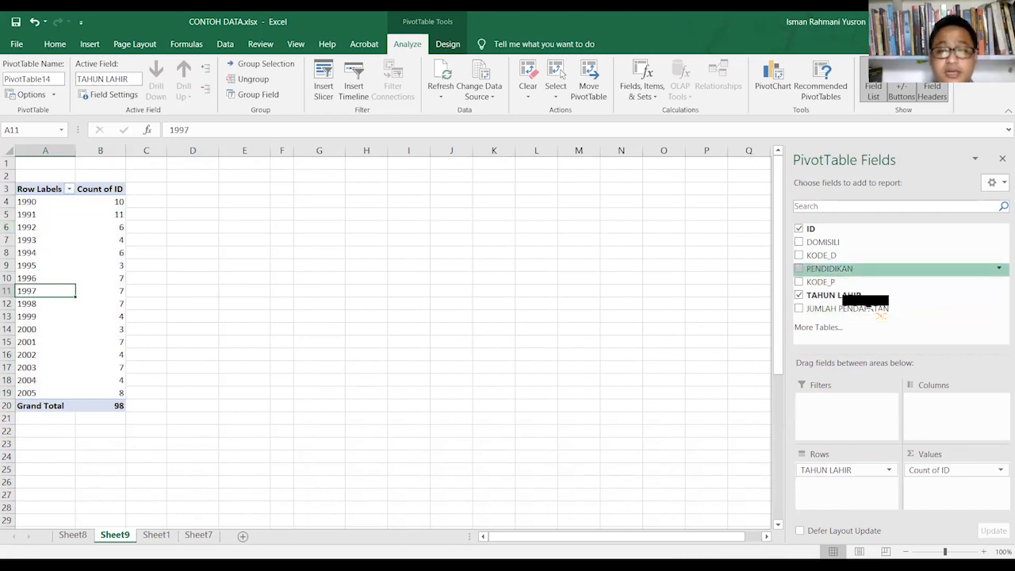
Step: Break the birth-year counts down with PENDIDIKAN as column field, and check the 1990 row for S1, S2, SD and SMA
left_click_drag(873, 305, 936, 400)
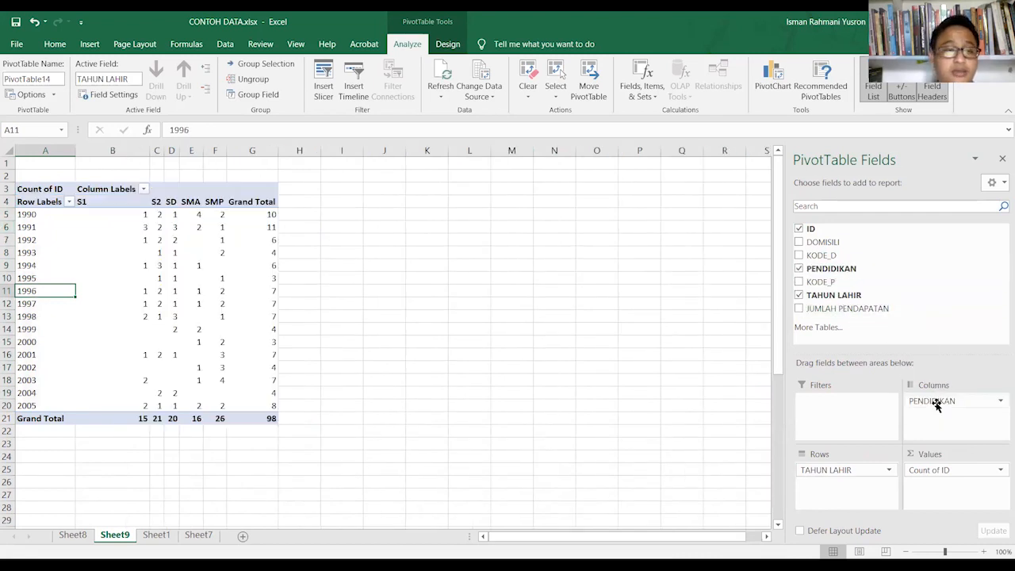
left_click(31, 214)
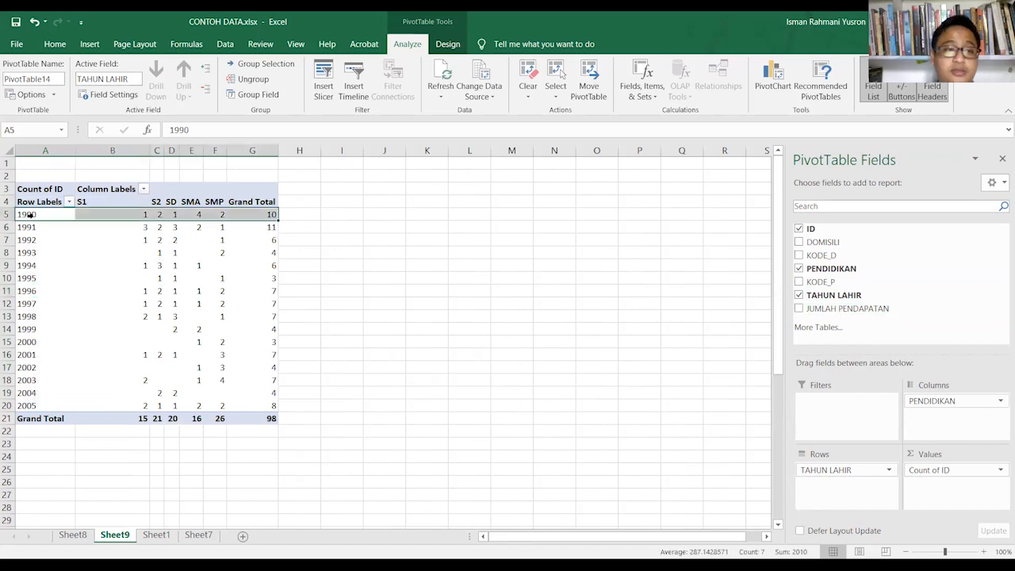
left_click(118, 215)
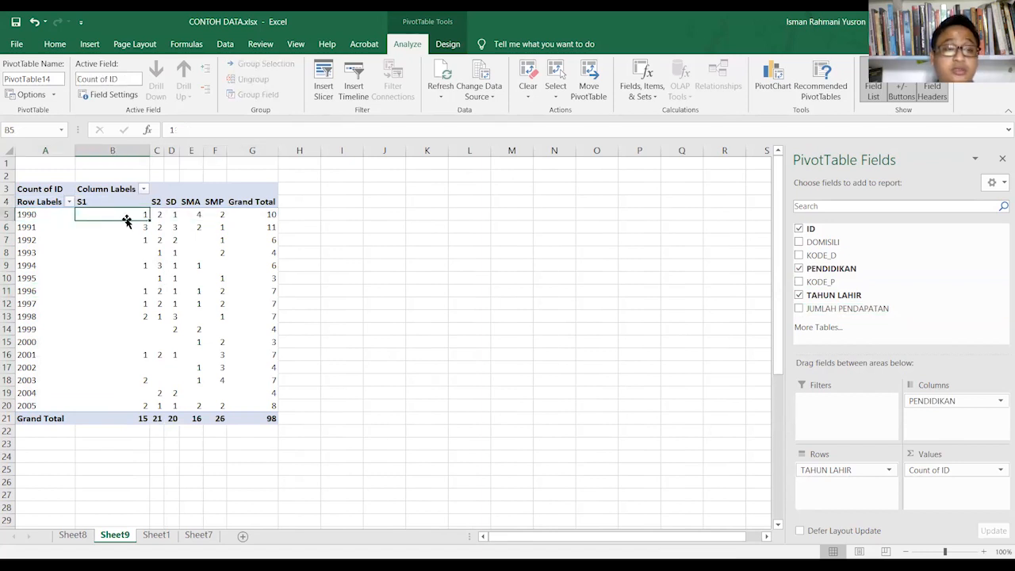
left_click(159, 215)
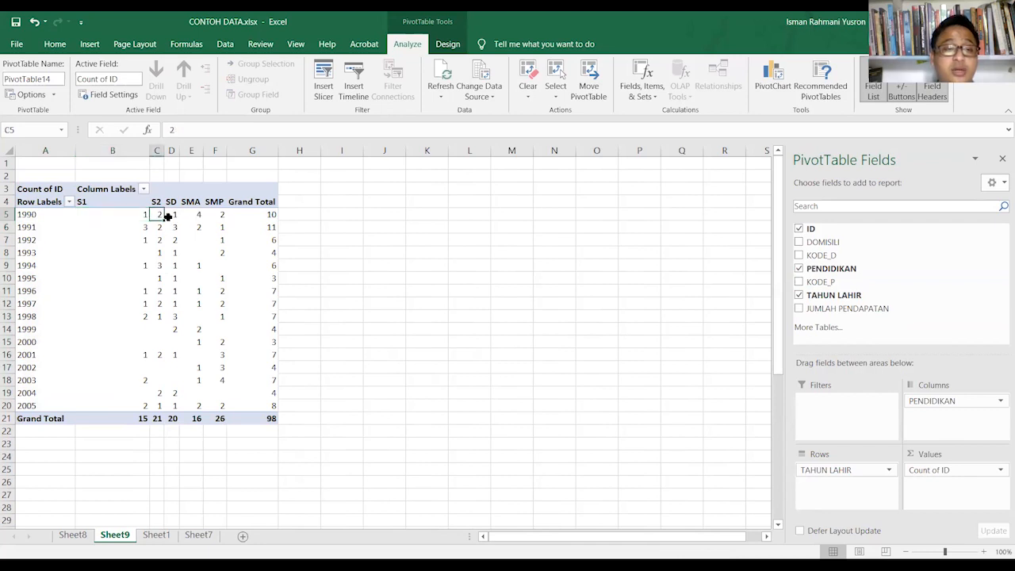
left_click(175, 213)
left_click(201, 215)
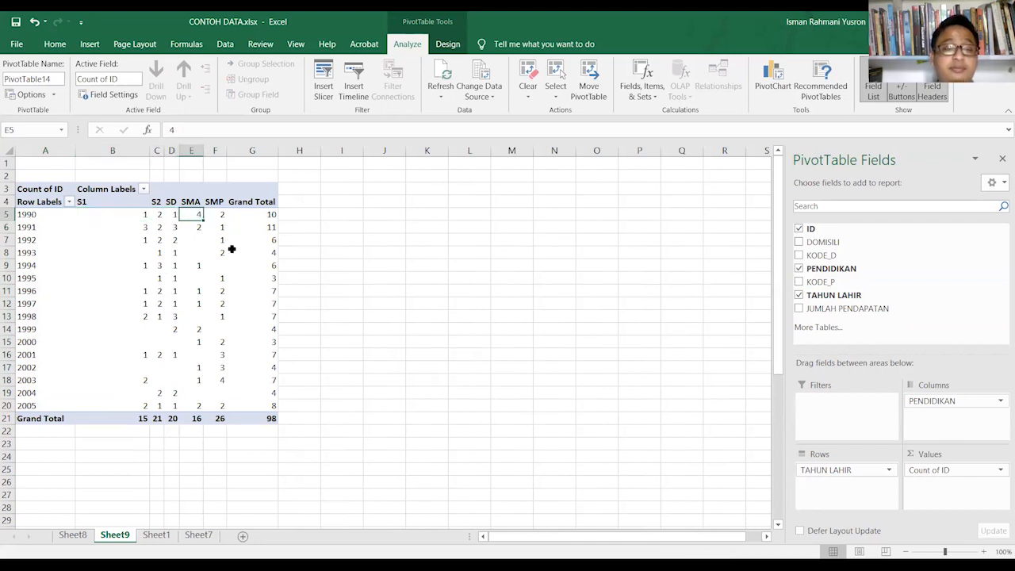
Step: Check the 1993 row of the PivotTable across the S1, S2, SD and SMP education columns
left_click(18, 253)
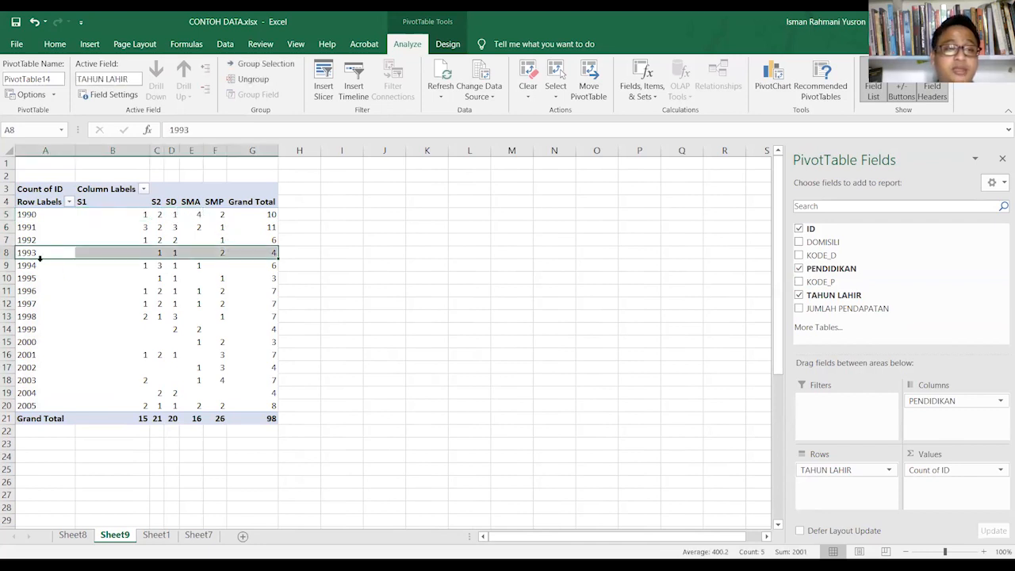
left_click(143, 251)
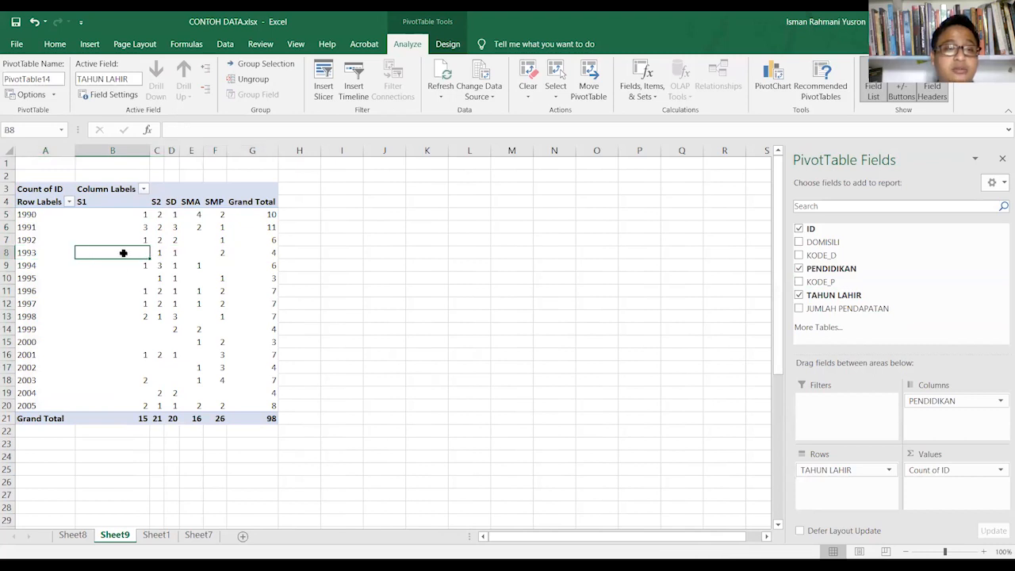
left_click(156, 253)
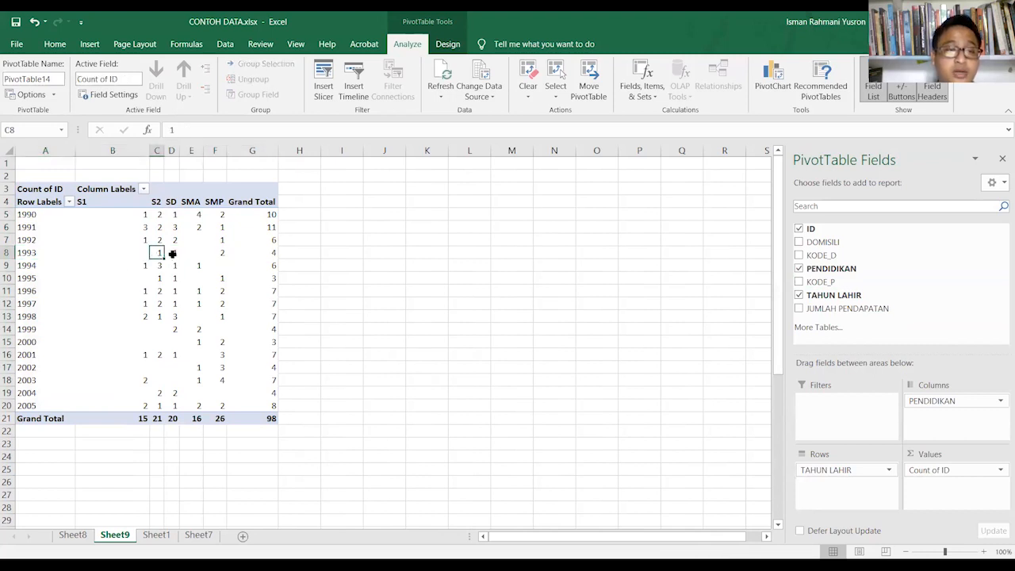
left_click(172, 254)
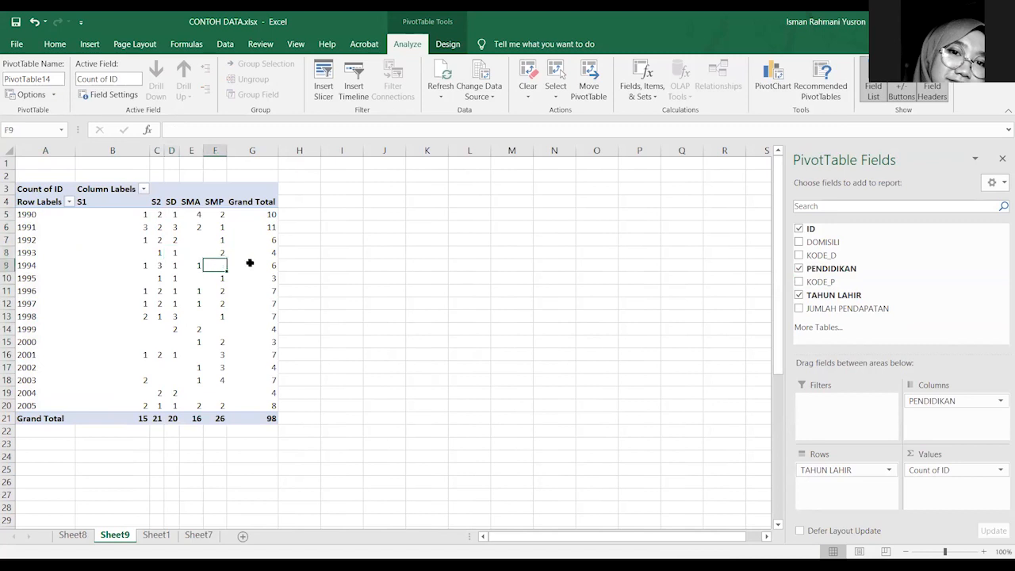
left_click(212, 252)
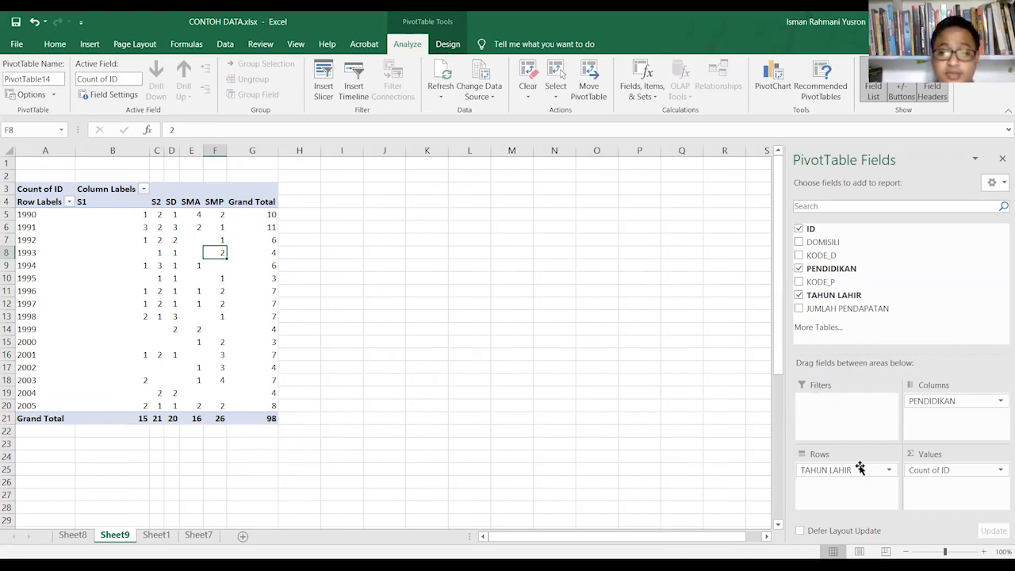
Step: Rearrange the PivotTable with PENDIDIKAN as the only row field, no TAHUN LAHIR, and JUMLAH PENDAPATAN added to the values beside Count of ID
left_click_drag(885, 474, 761, 418)
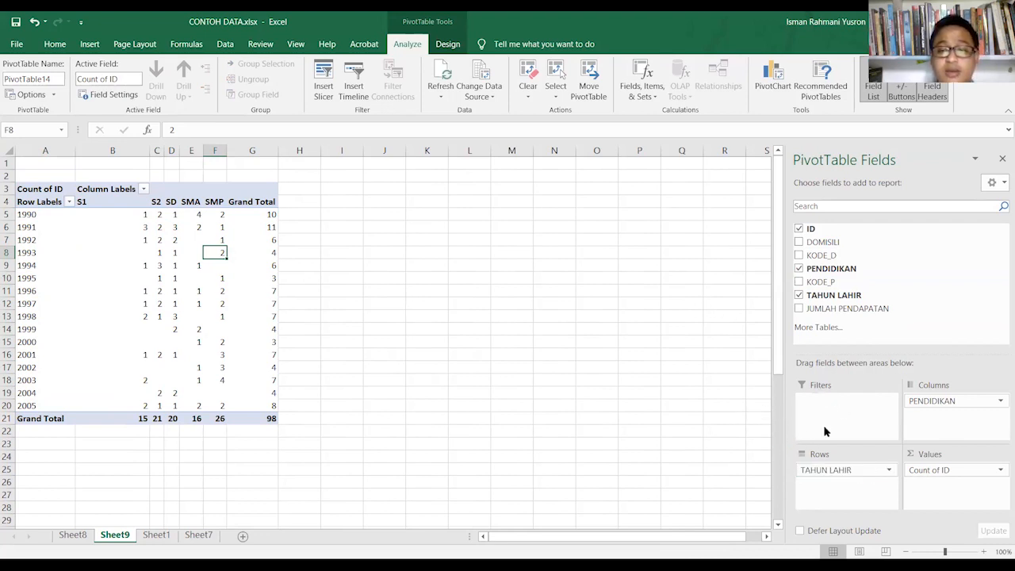
left_click(960, 402)
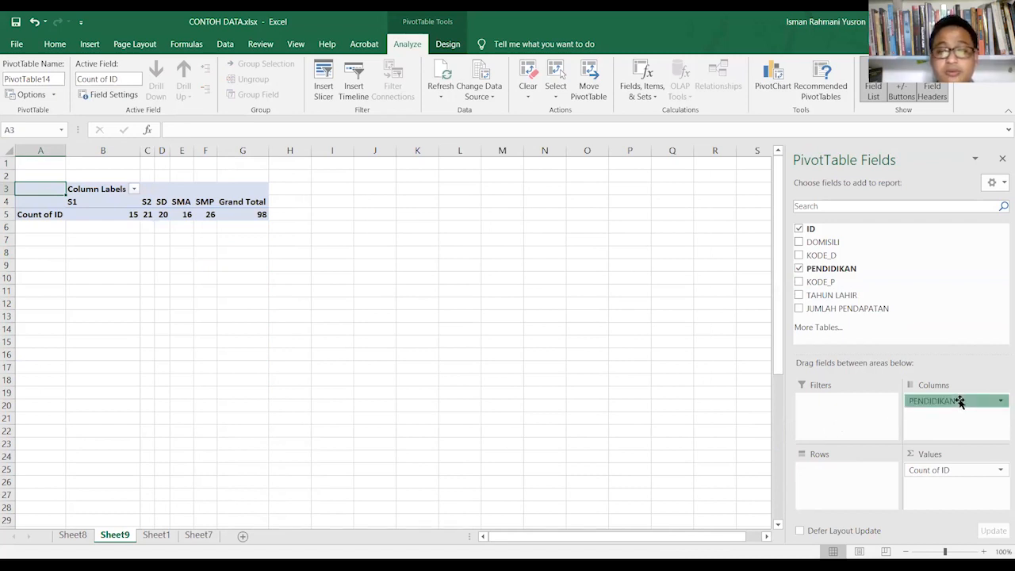
left_click_drag(960, 403, 660, 381)
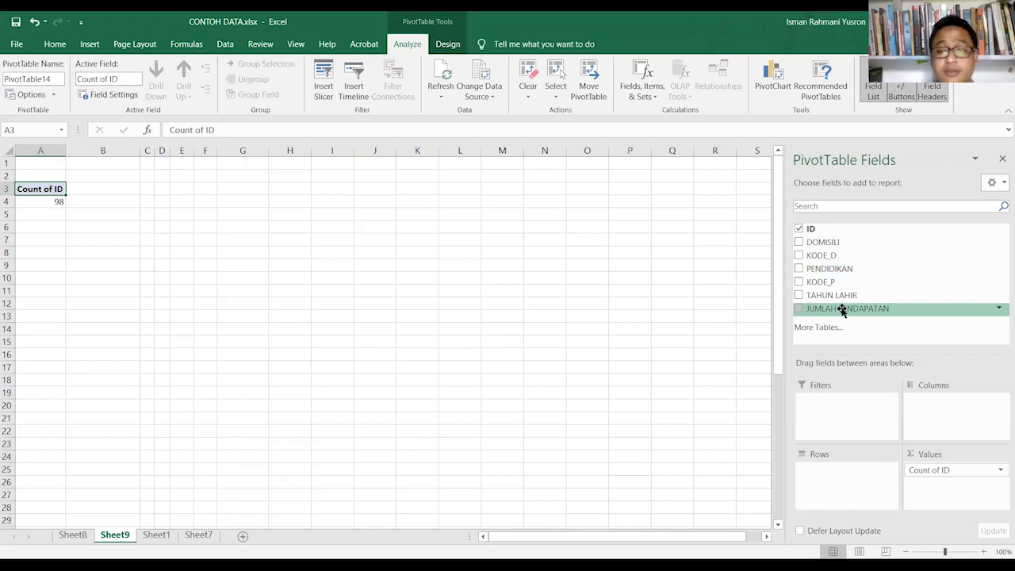
mouse_move(843, 310)
left_mouse_down()
mouse_move(841, 471)
mouse_move(851, 489)
mouse_move(809, 389)
mouse_move(861, 313)
mouse_move(929, 456)
mouse_move(935, 401)
mouse_move(582, 394)
mouse_move(614, 346)
left_mouse_up()
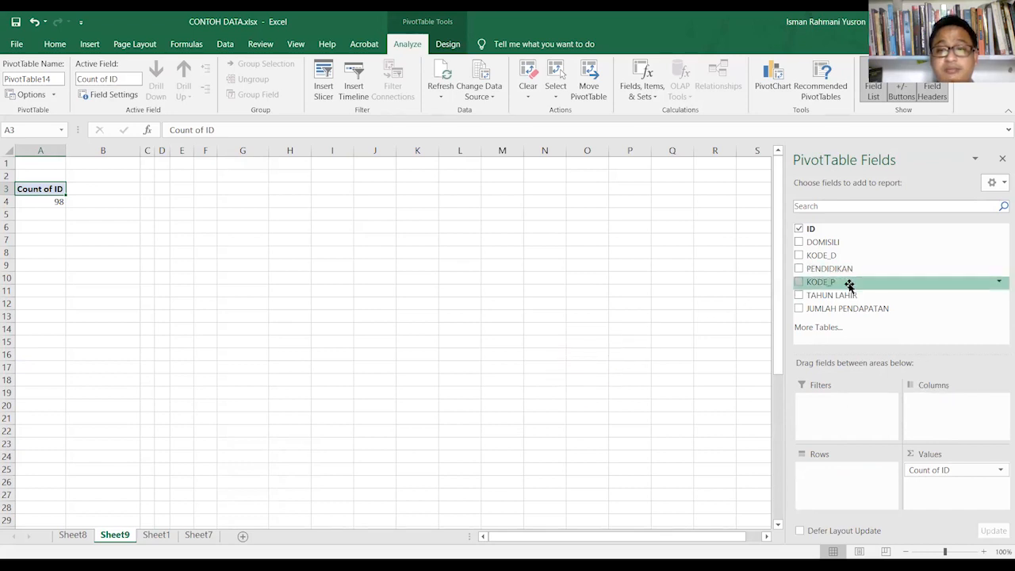
left_click_drag(845, 280, 837, 465)
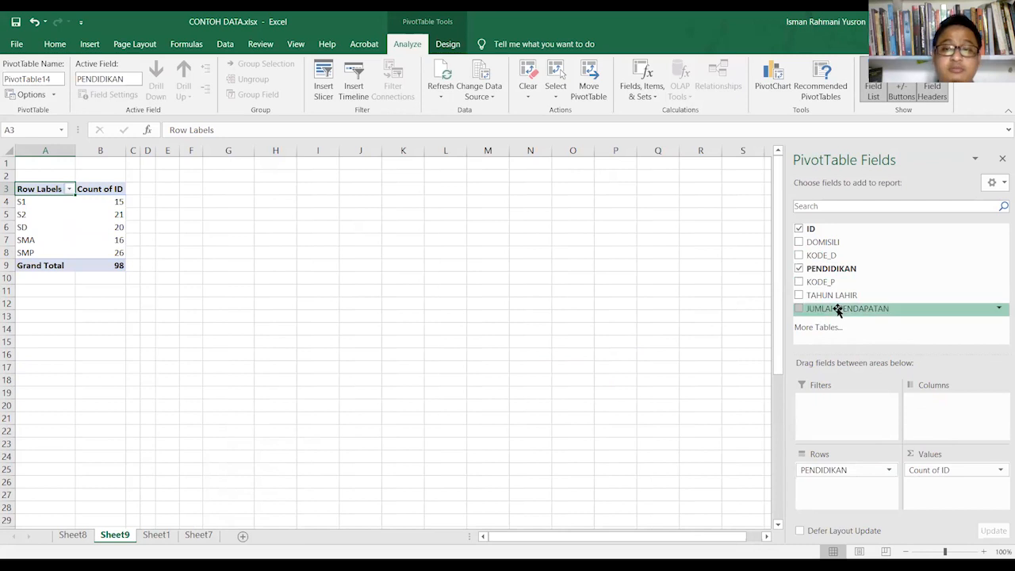
left_click_drag(839, 309, 942, 479)
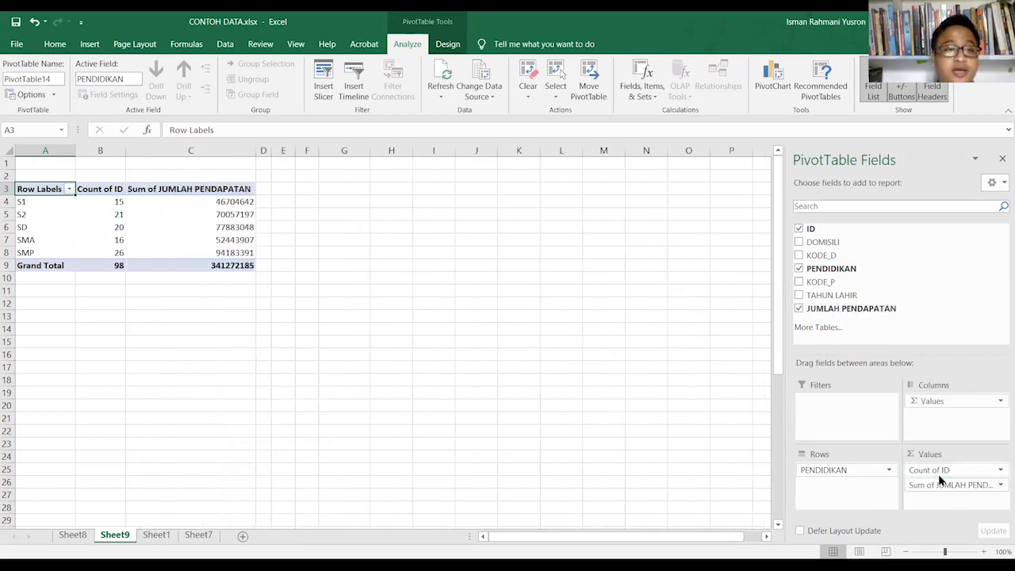
left_click(1001, 487)
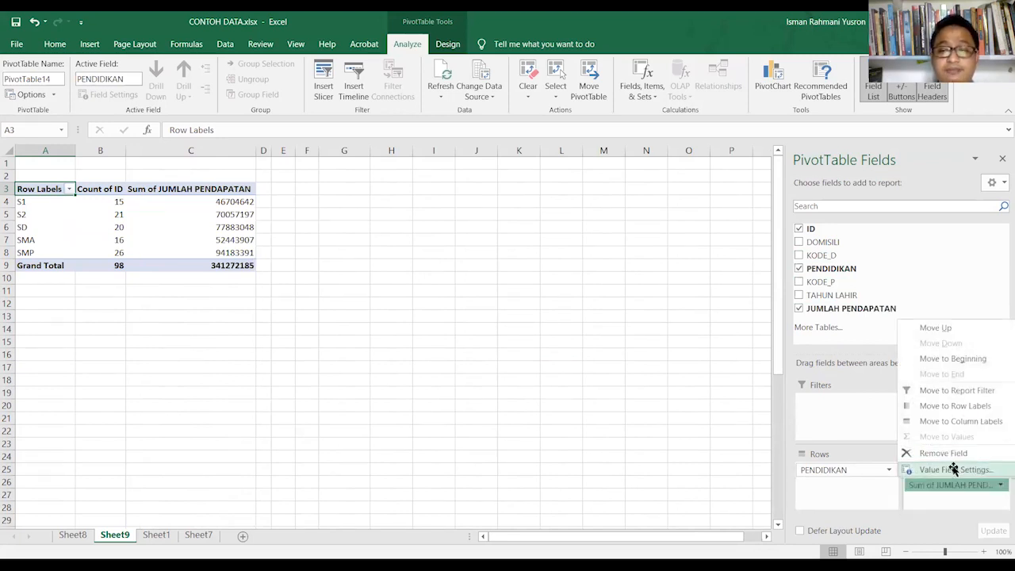
left_click(954, 470)
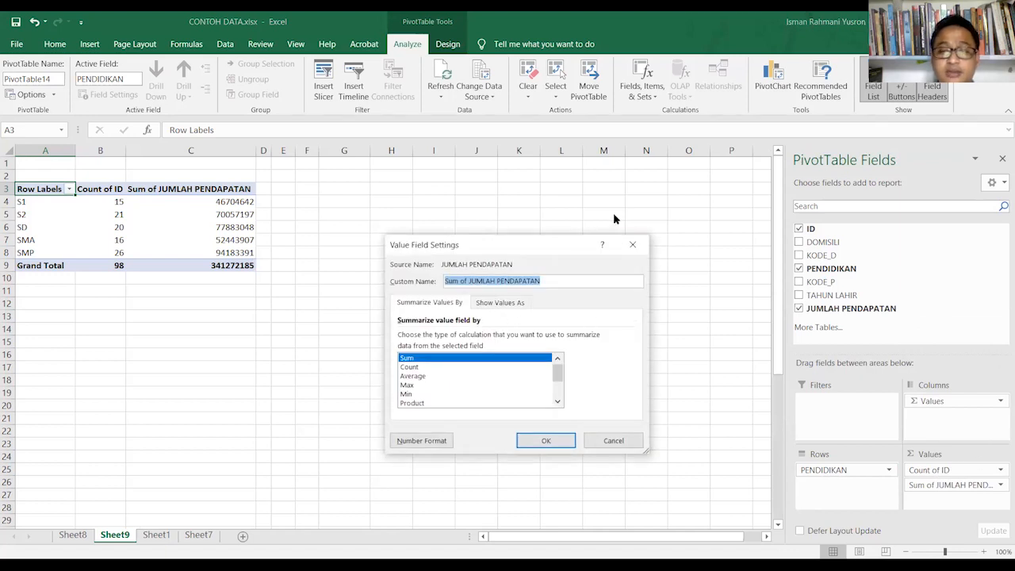
left_click(642, 244)
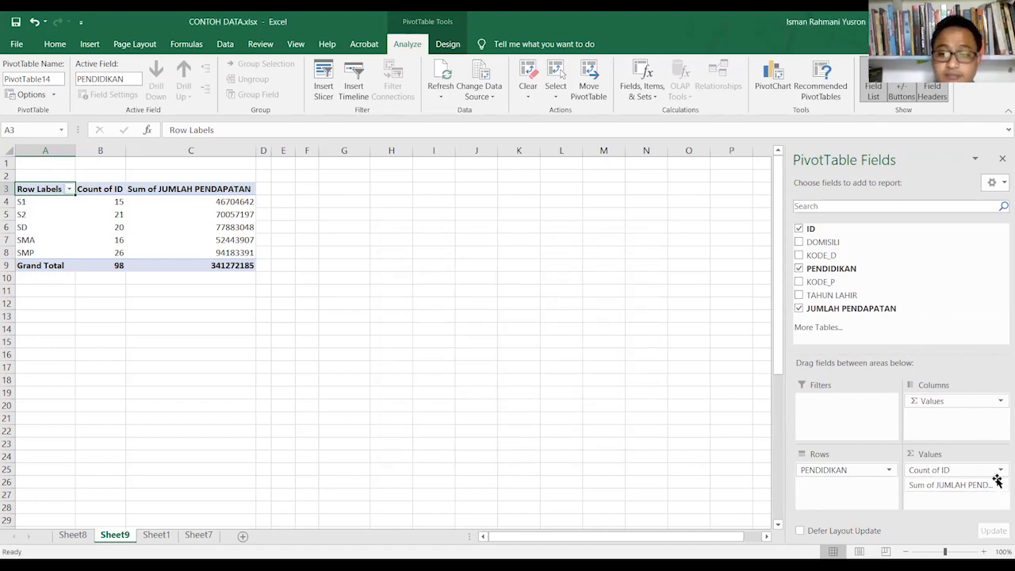
Step: Change the JUMLAH PENDAPATAN value field to be summarised by Average
left_click(1000, 487)
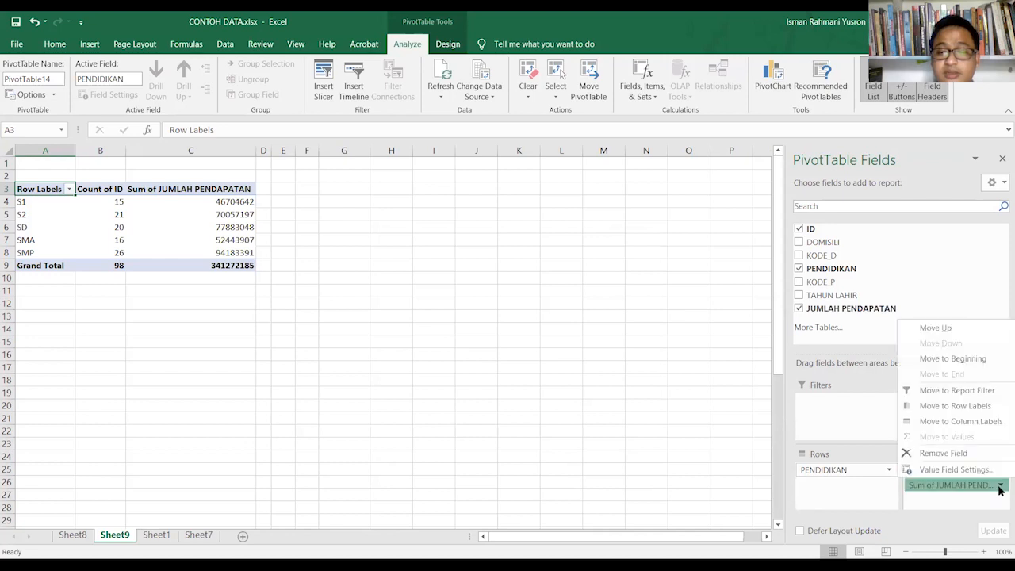
left_click(954, 470)
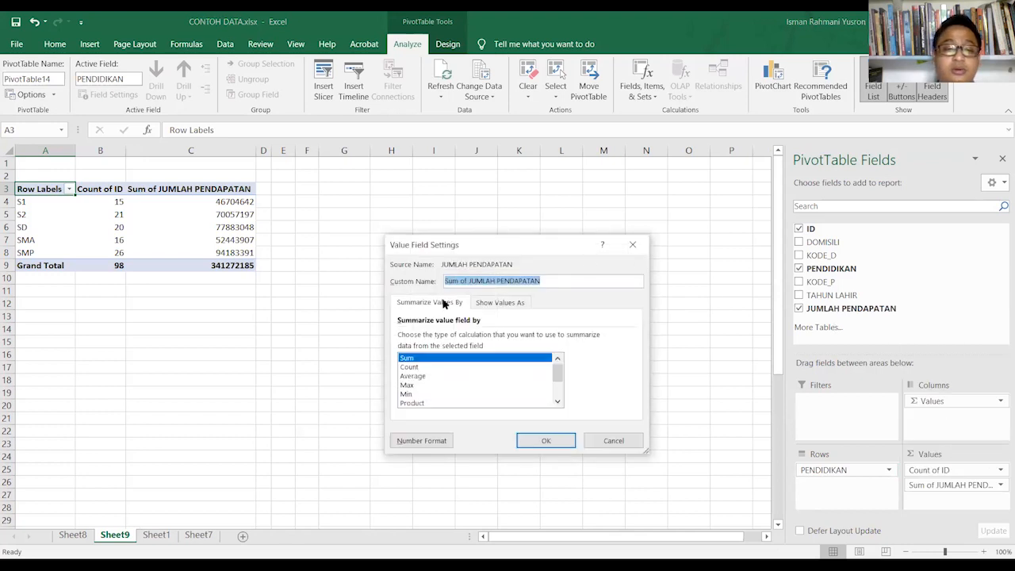
left_click(415, 377)
left_click(416, 367)
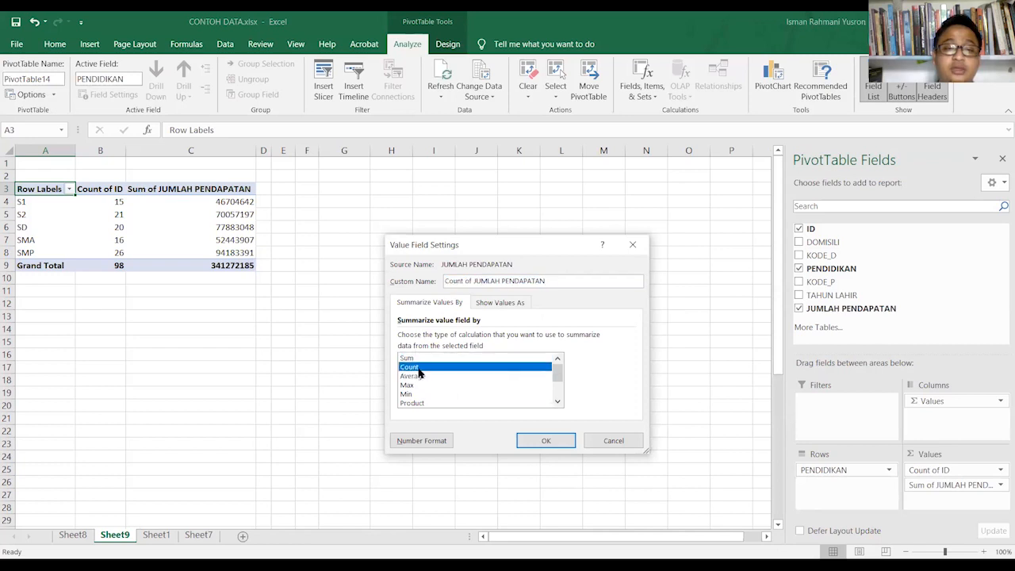
left_click(422, 378)
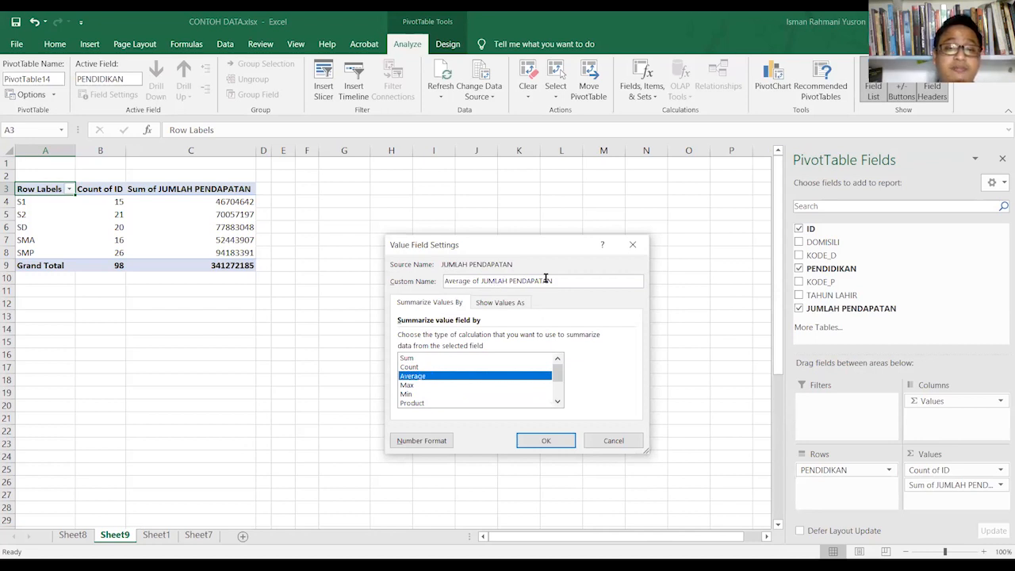
left_click(546, 441)
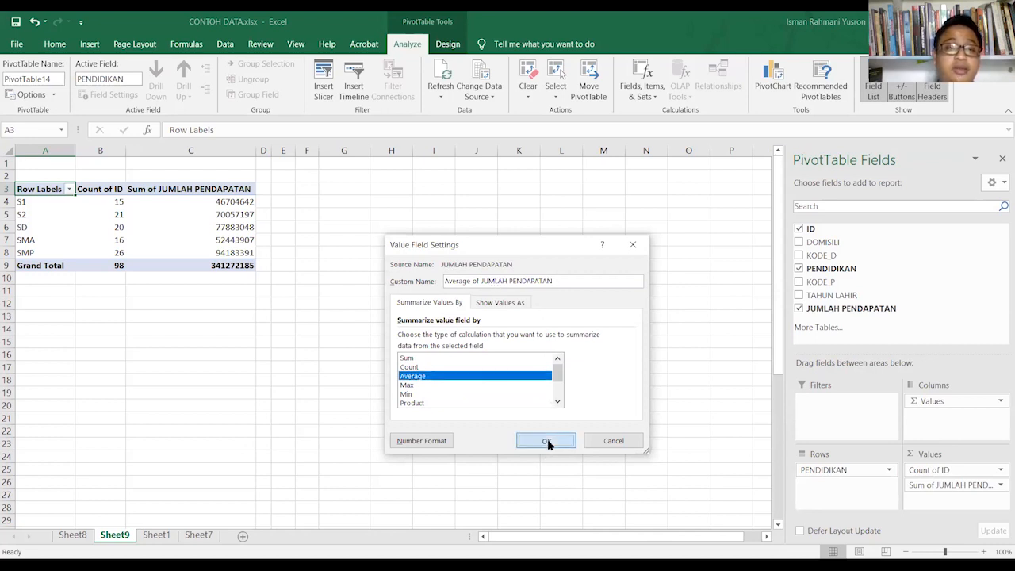
Step: Apply the Accounting number format to the average JUMLAH PENDAPATAN values, including the Grand Total (C4:C9)
left_click(248, 265, "shift")
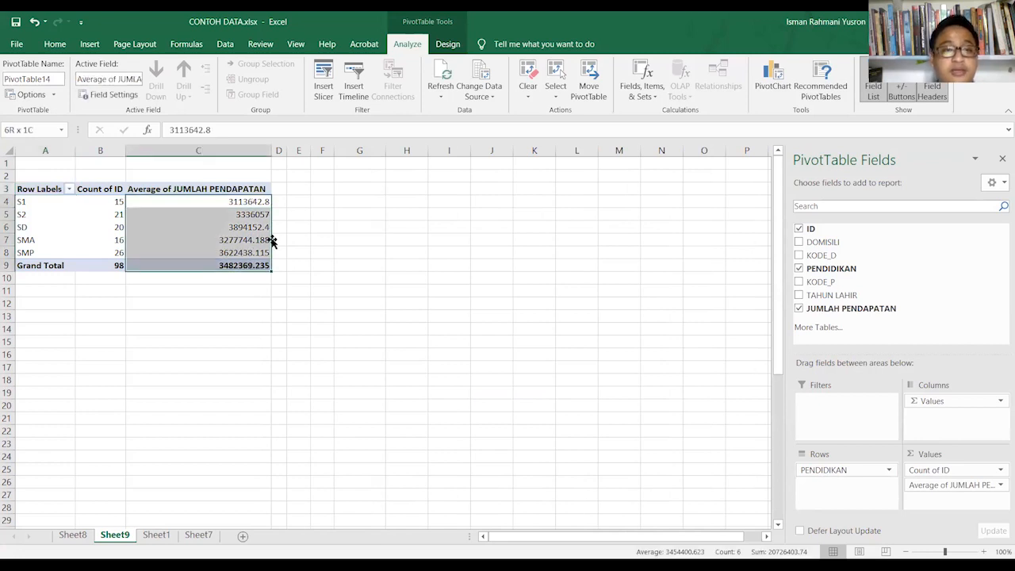
left_click(56, 44)
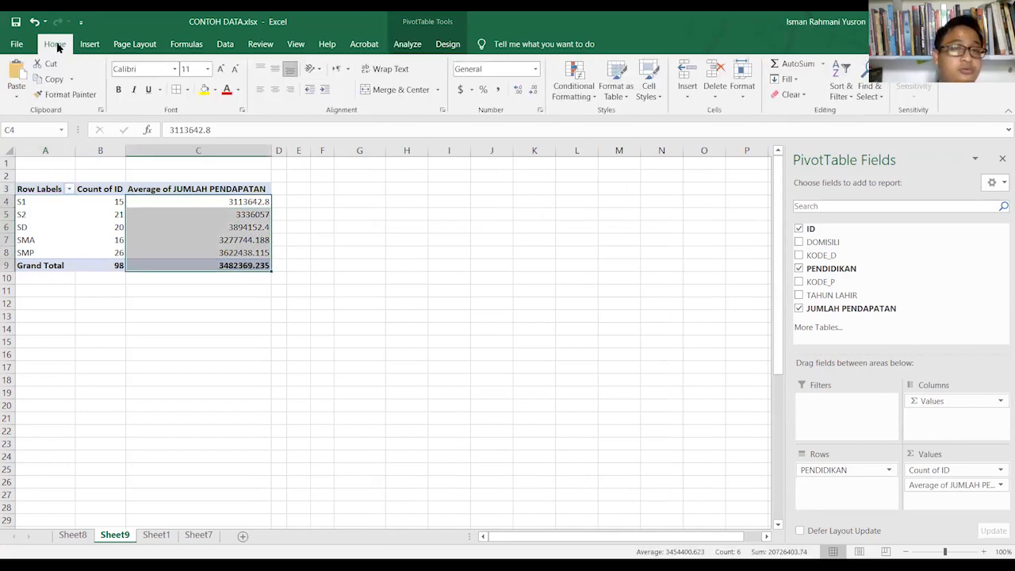
left_click(535, 73)
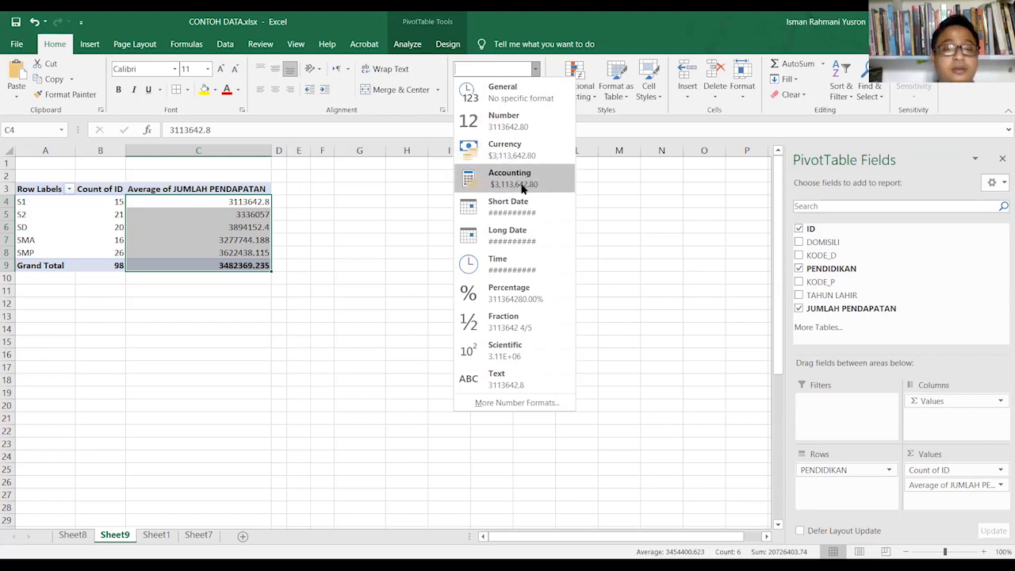
left_click(523, 185)
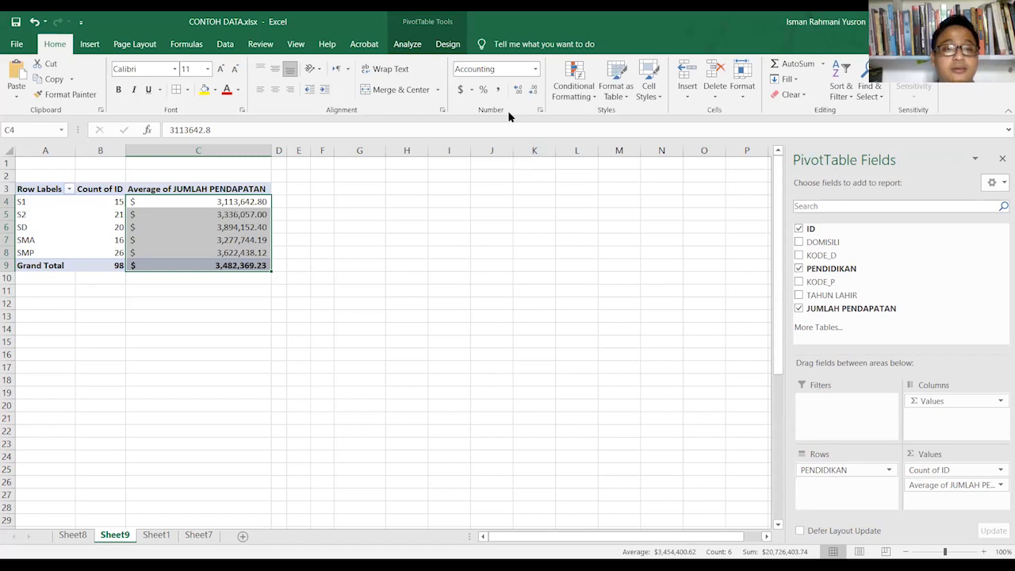
Step: Set the accounting currency symbol of the average values to Rp Indonesian and narrow column C to fit the amounts
left_click(471, 90)
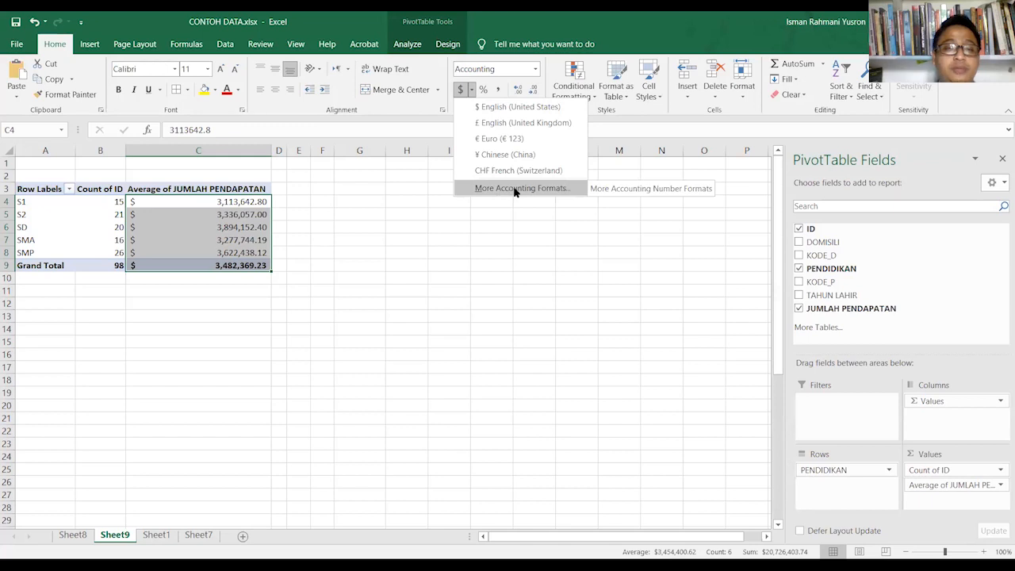
left_click(504, 192)
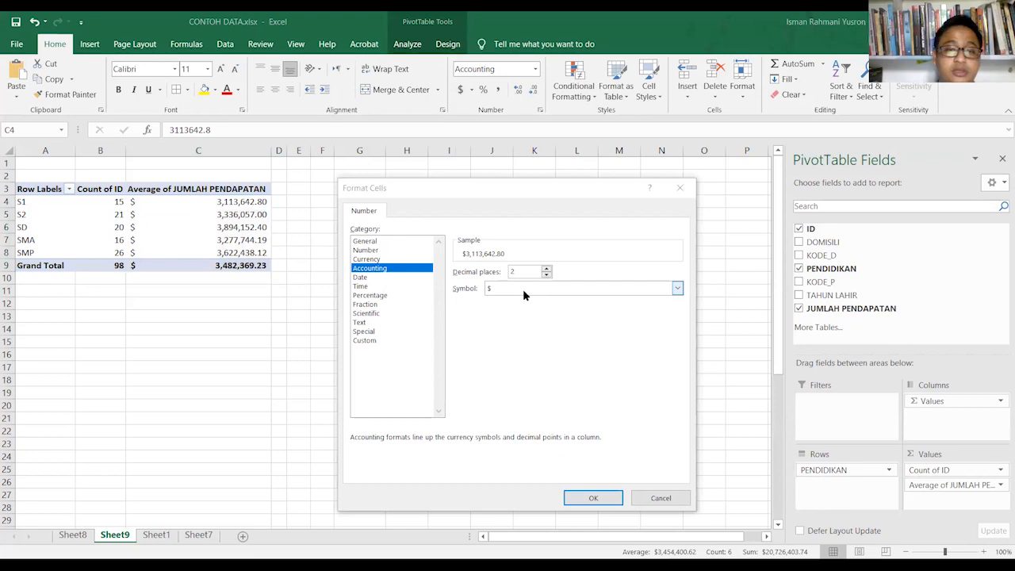
left_click(522, 289)
scroll(681, 333, "down", 3)
scroll(682, 341, "down", 20)
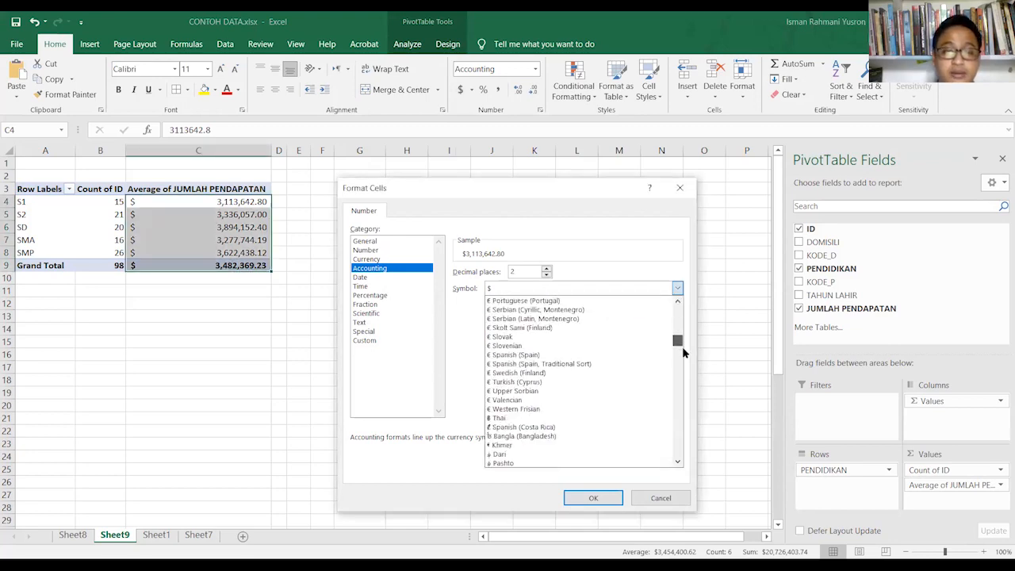
scroll(687, 373, "down", 6)
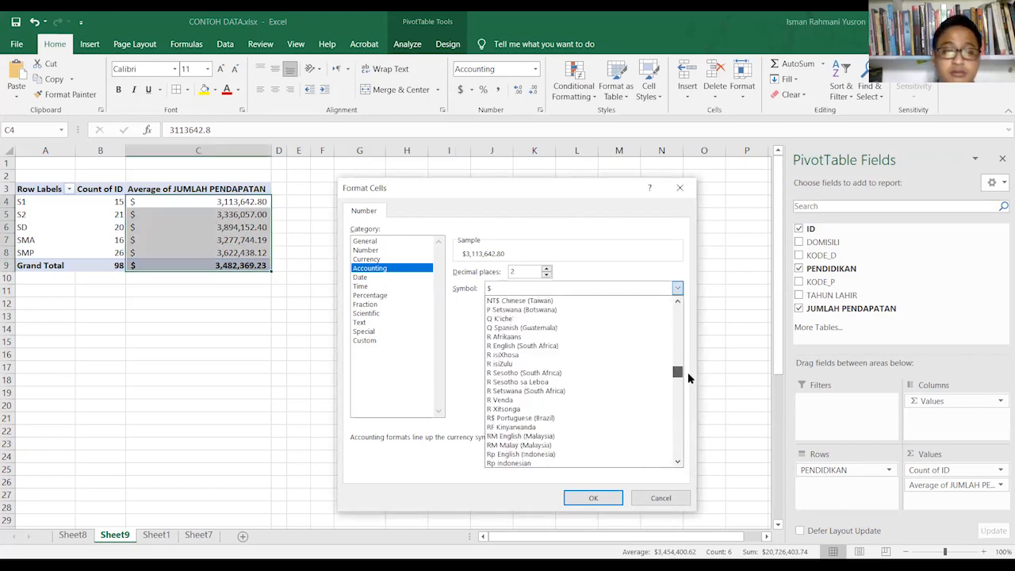
left_click(501, 464)
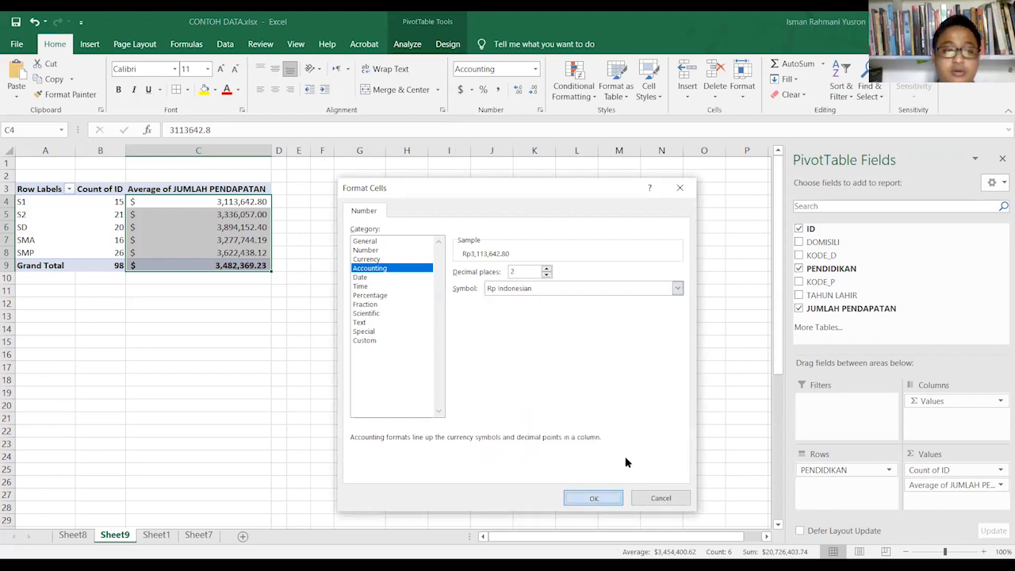
key("Return")
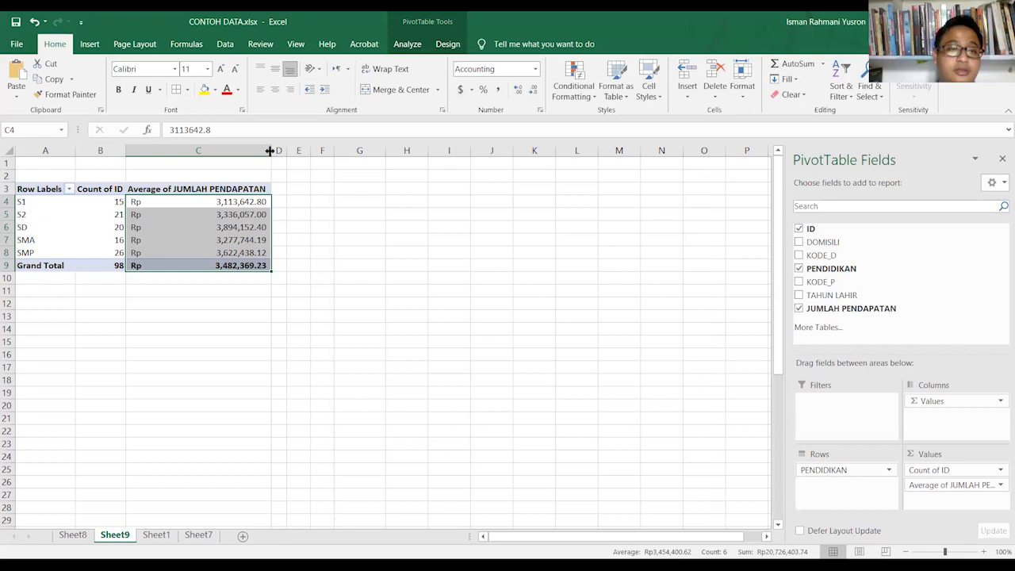
left_click_drag(270, 151, 208, 151)
left_click(148, 240)
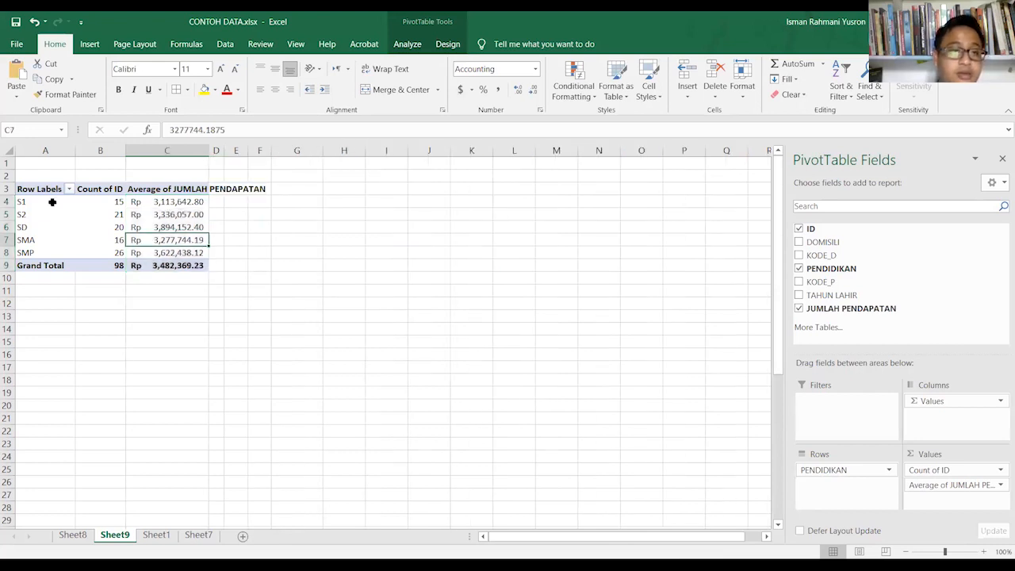
Step: Read the S1 row's ID count and average JUMLAH PENDAPATAN, and the average for S2
left_click(52, 202)
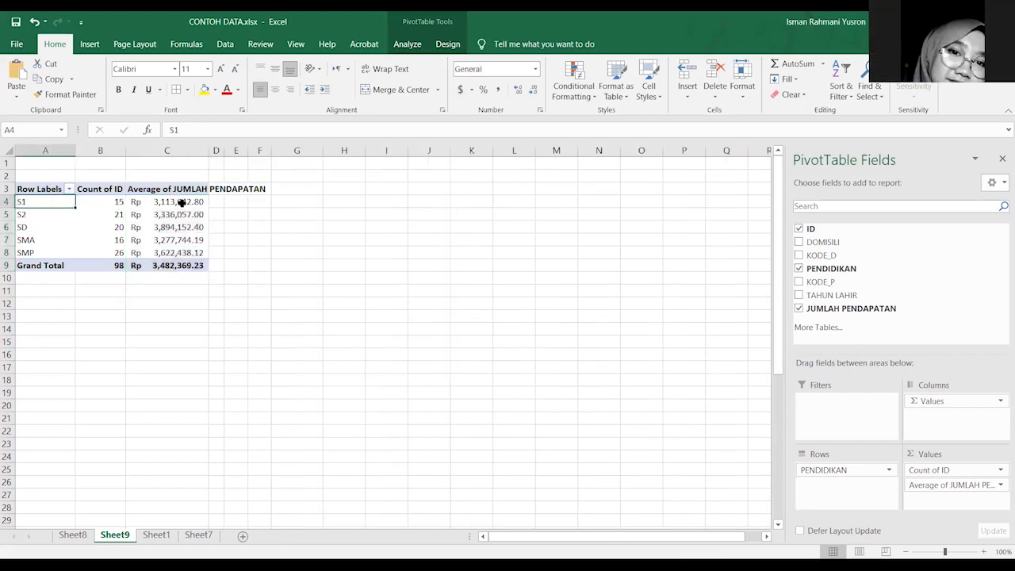
left_click(118, 201)
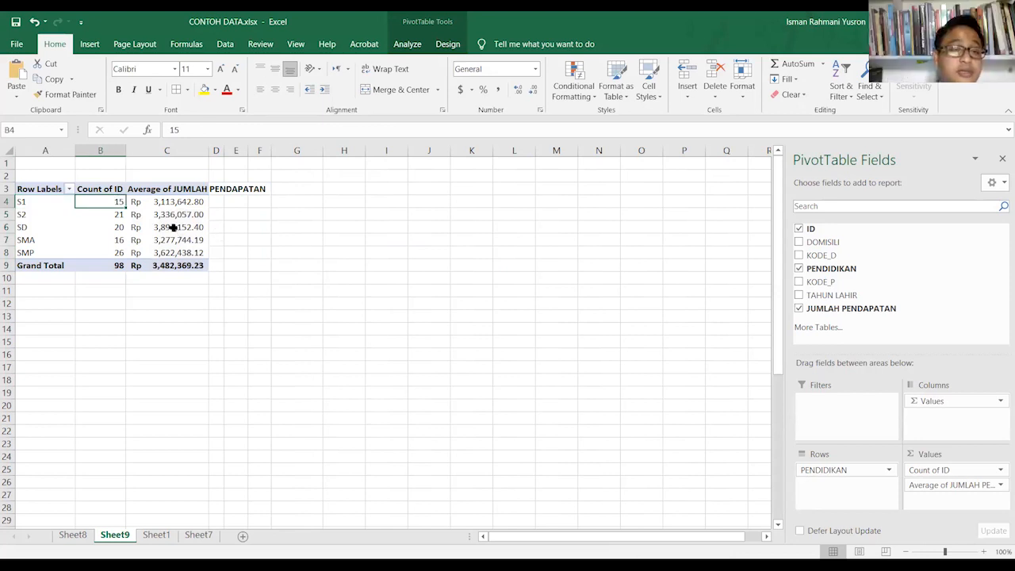
key("Right")
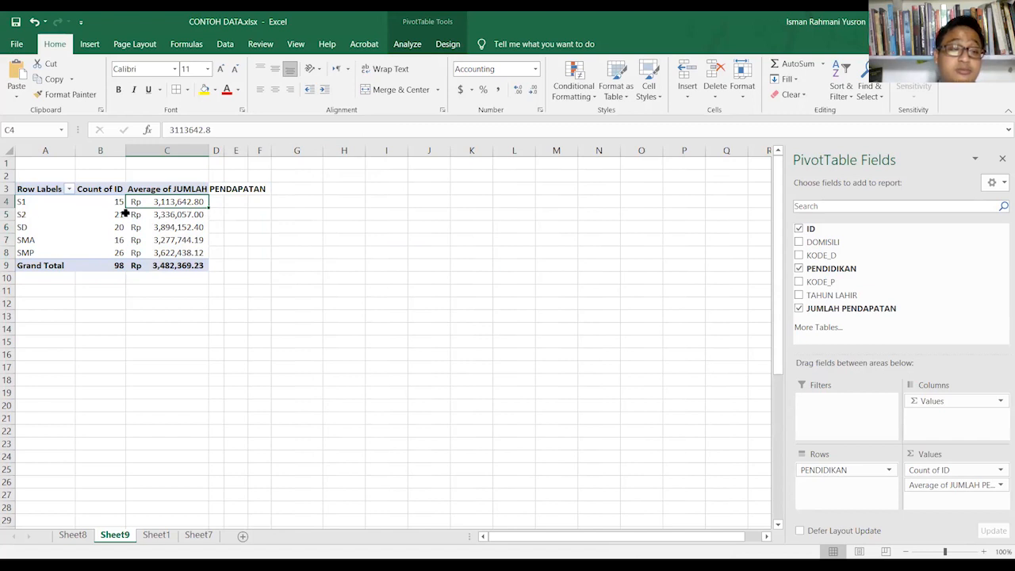
left_click(32, 214)
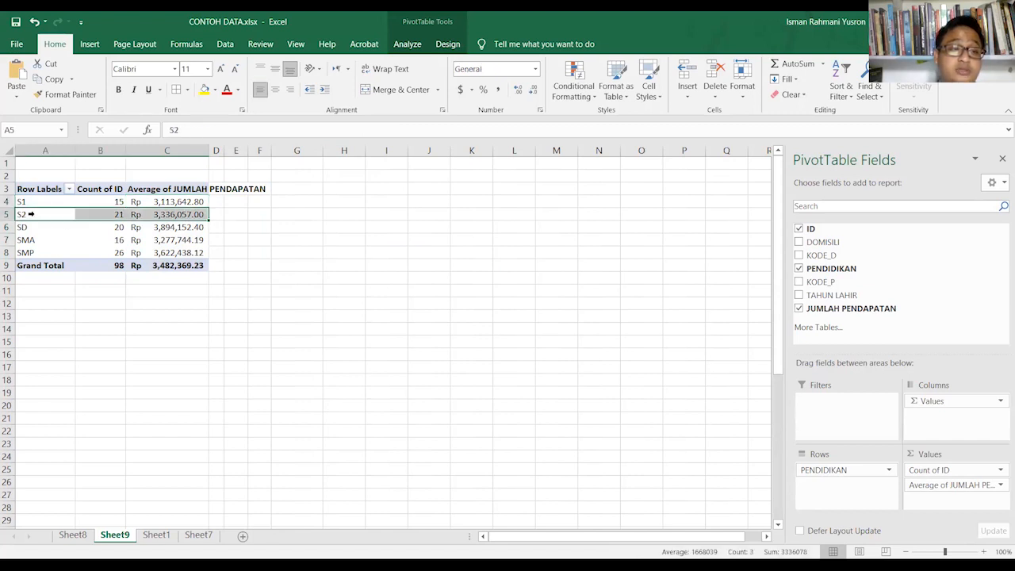
left_click(162, 215)
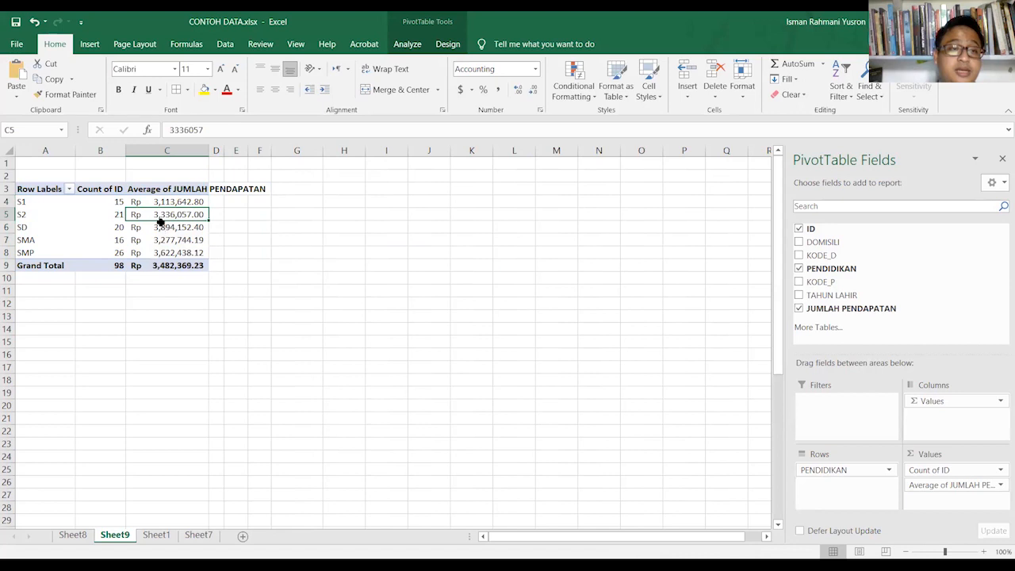
Step: Read the average JUMLAH PENDAPATAN for SD, SMA and SMP, and for the Grand Total
left_click(41, 230)
left_click(168, 229)
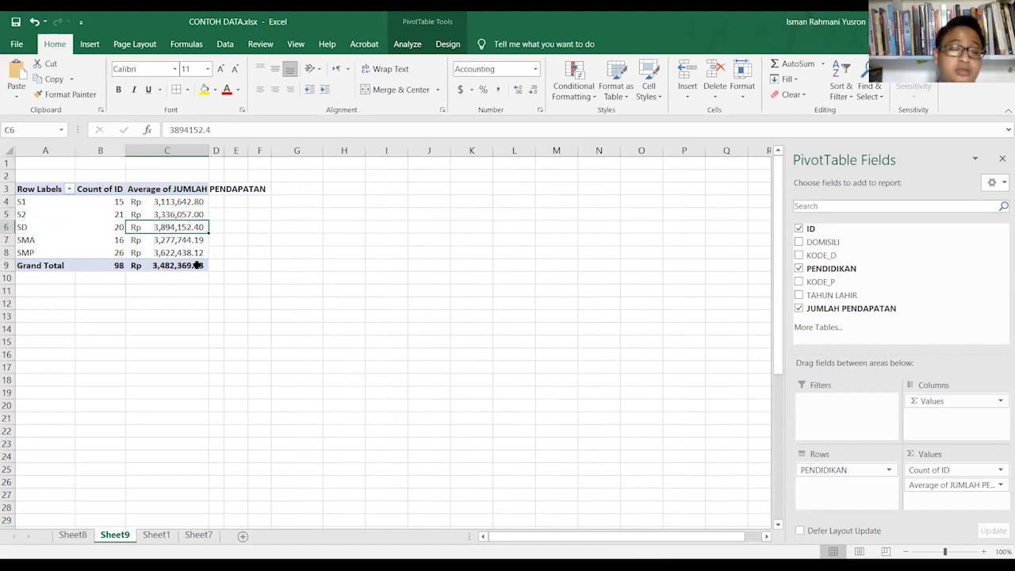
left_click(29, 241)
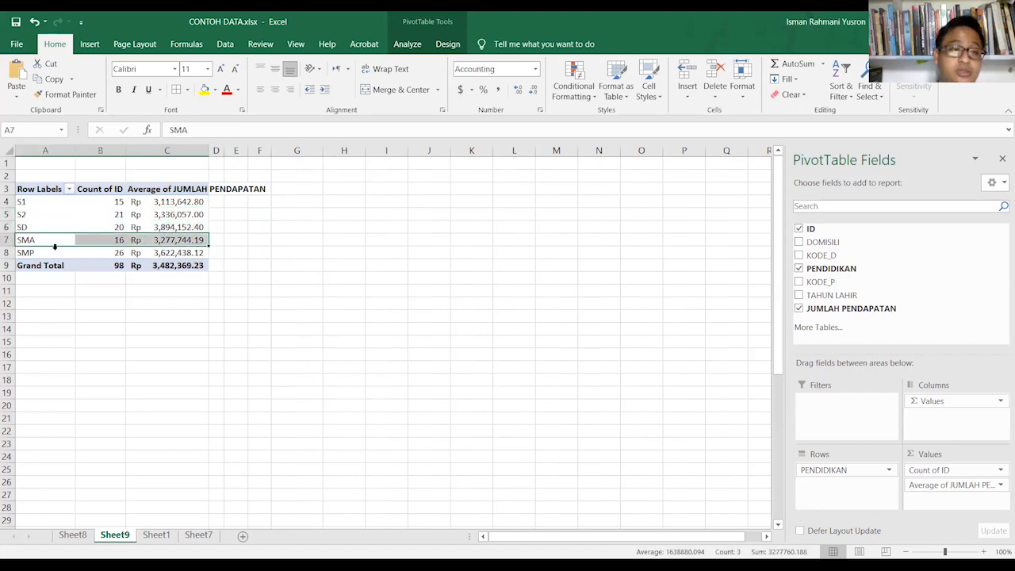
left_click(170, 241)
left_click(48, 261)
left_click(171, 251)
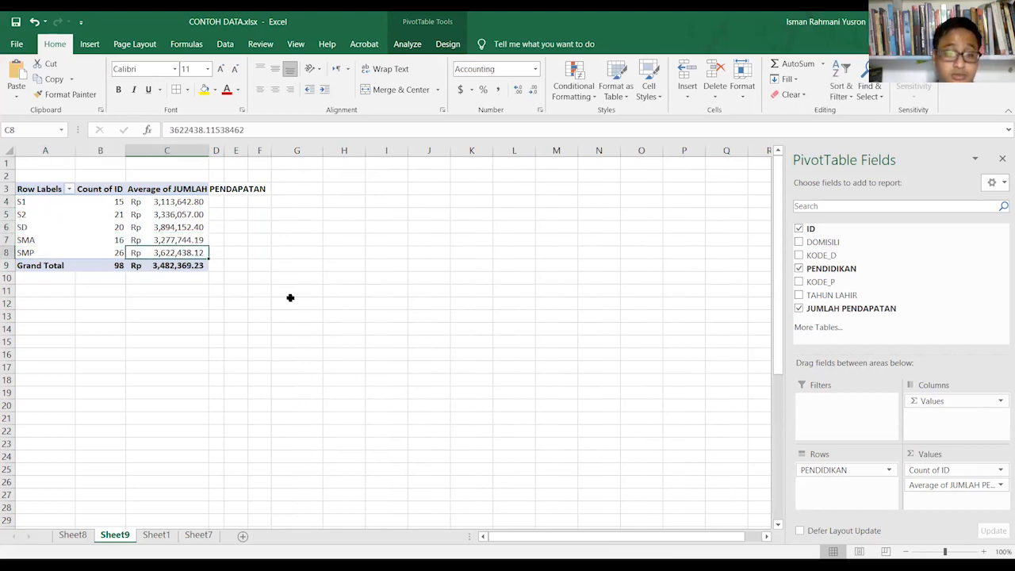
left_click(175, 268)
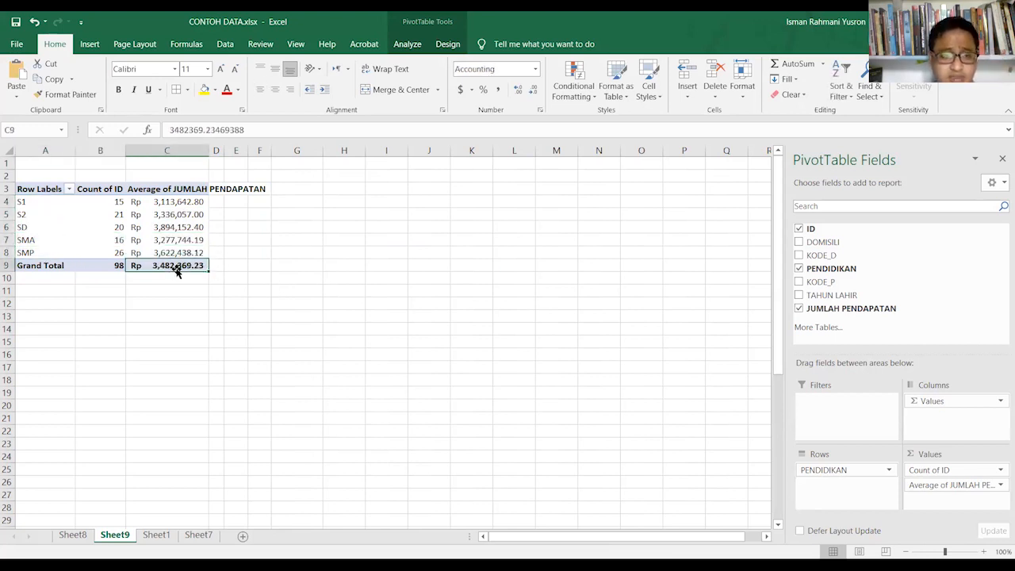
mouse_move(91, 271)
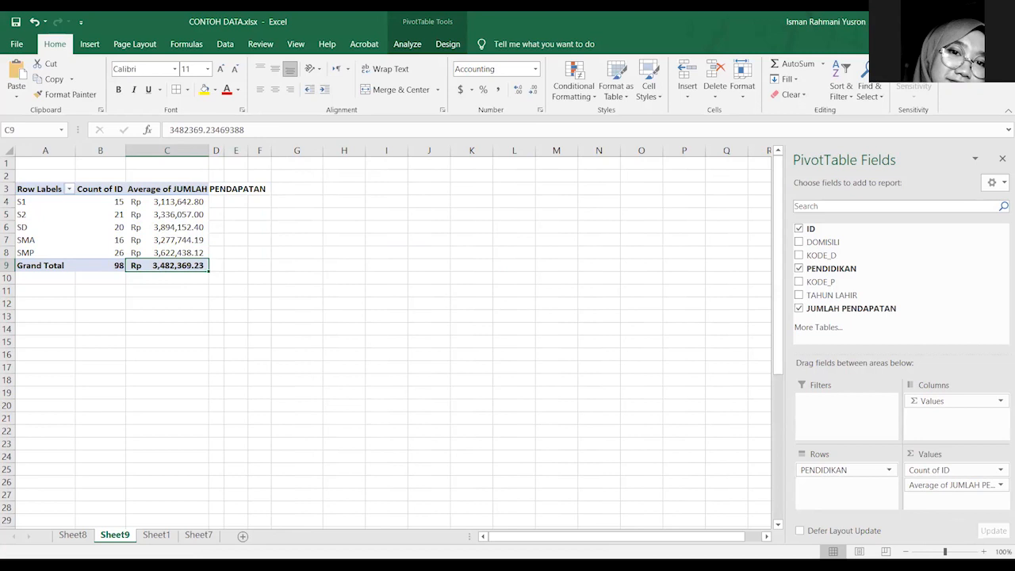
Step: Enlarge the PivotTable sheet to 130% and examine the Grand Total's average JUMLAH PENDAPATAN
left_click(983, 551)
scroll(981, 552, "down", 1)
left_click(983, 551)
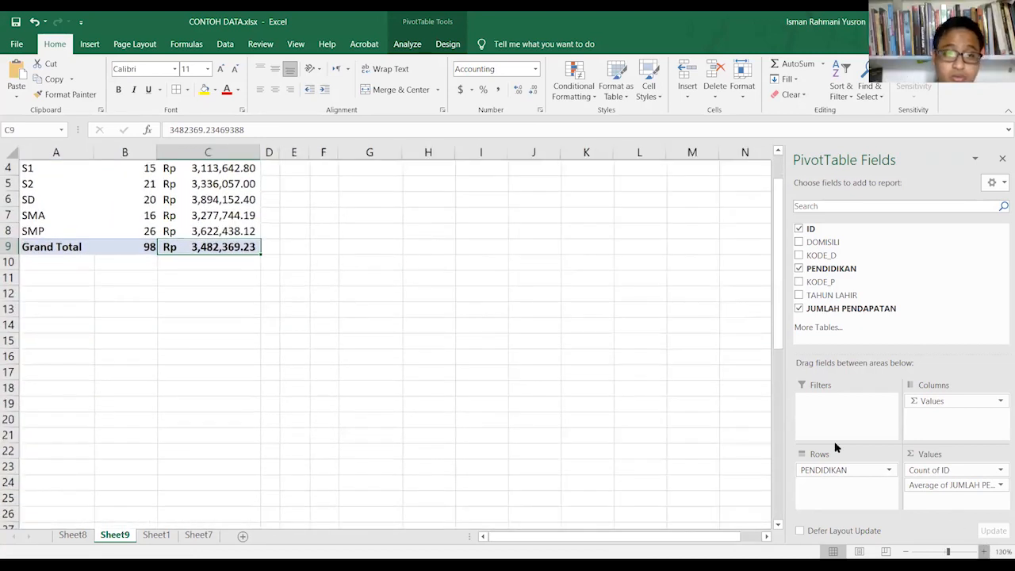
left_click(983, 551)
scroll(75, 294, "up", 1)
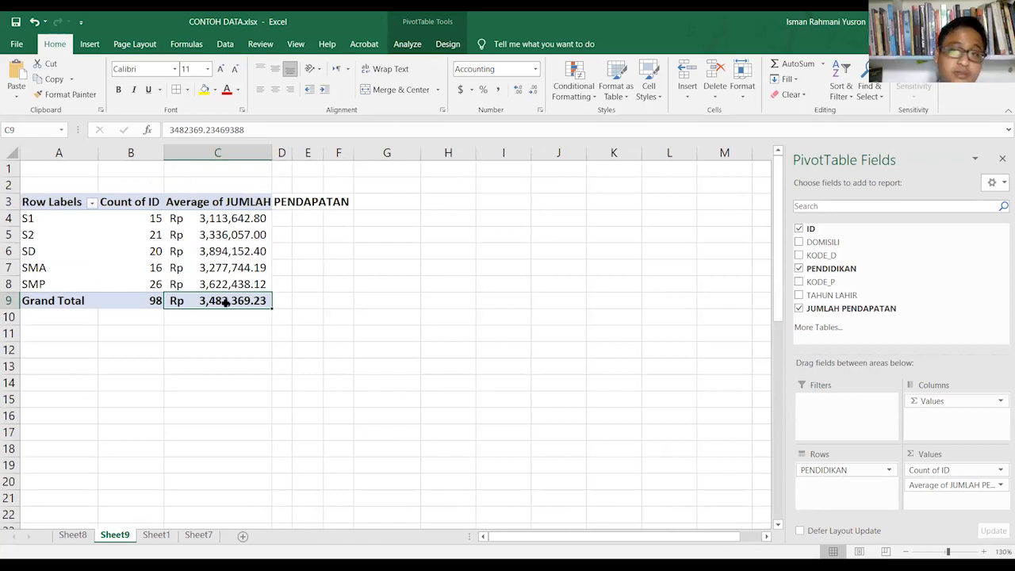
mouse_move(230, 303)
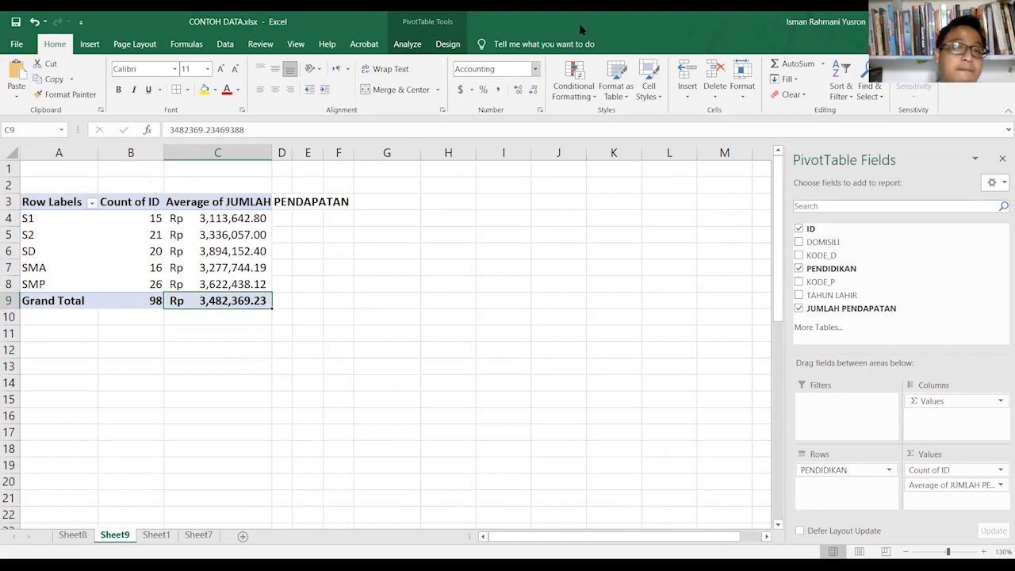
Step: Look through the PivotTable's analysis and design tools and preview the available light and medium PivotTable styles
left_click(410, 44)
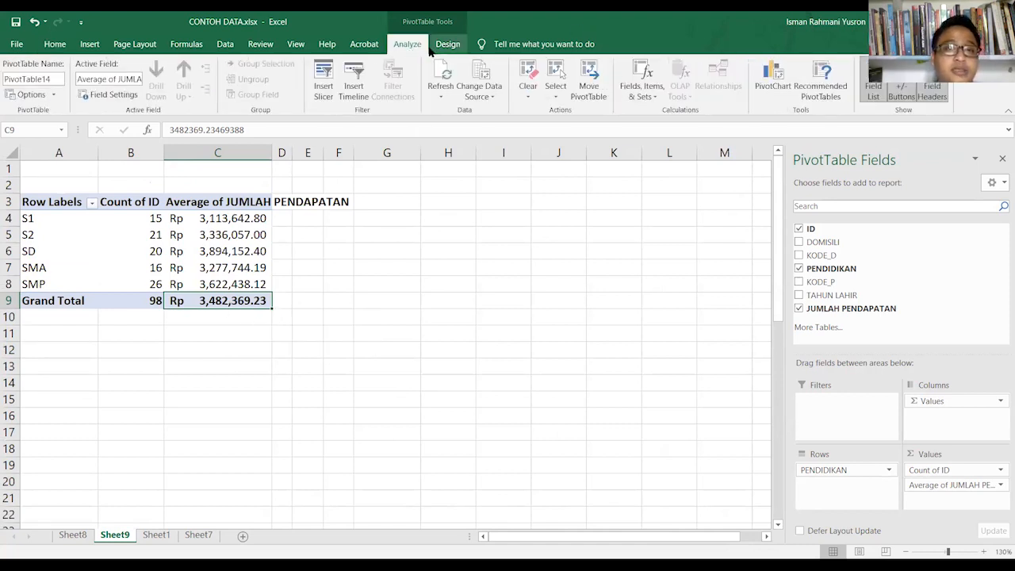
left_click(442, 52)
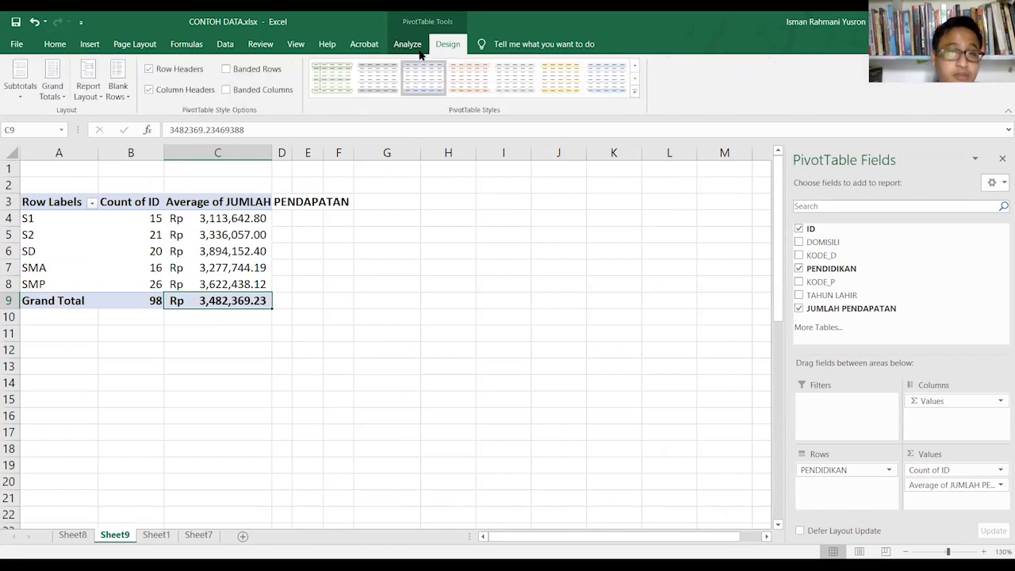
left_click(406, 44)
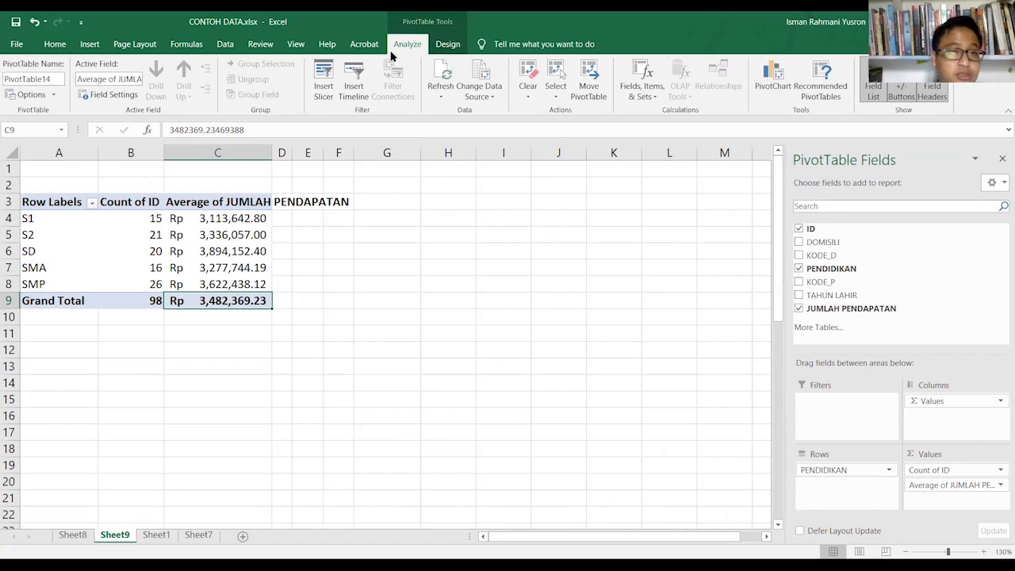
left_click(448, 44)
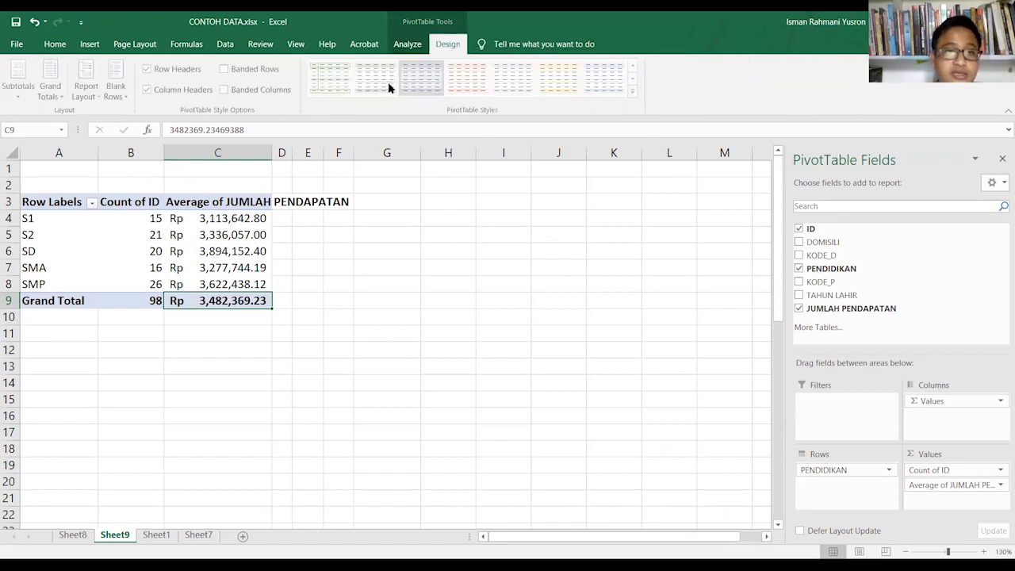
left_click(366, 79)
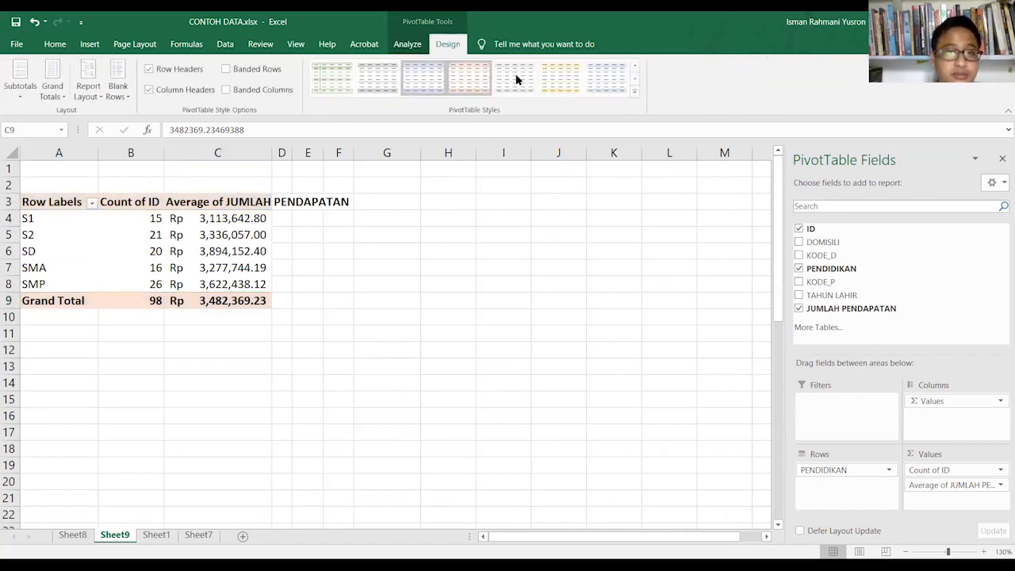
left_click(565, 83)
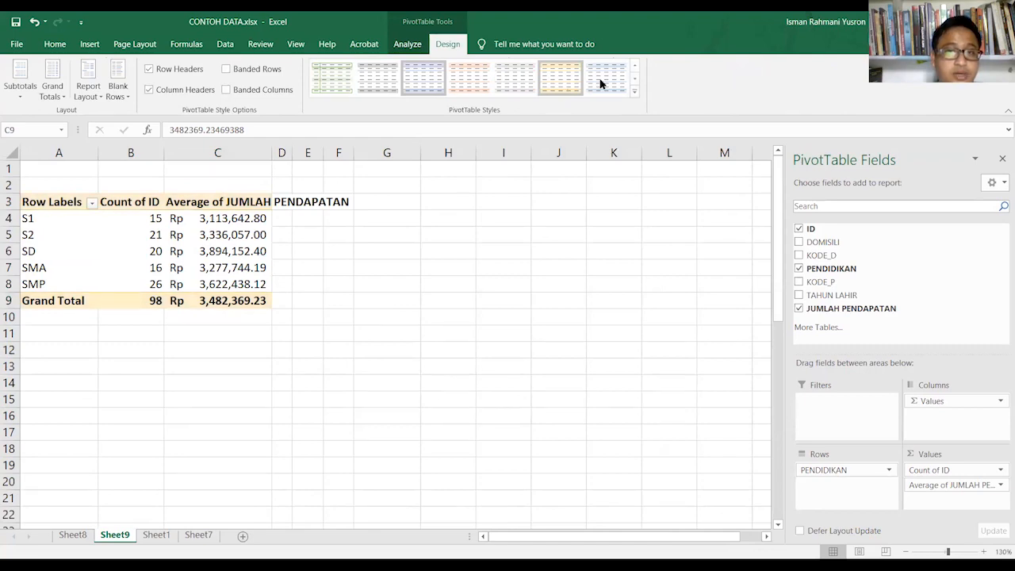
left_click(635, 91)
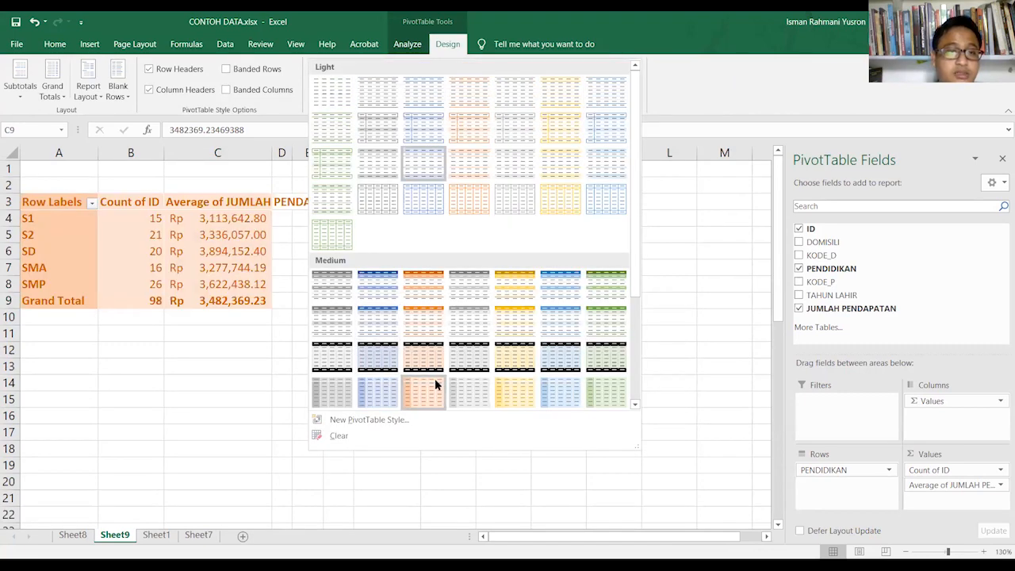
Step: Try toggling the PivotTable's Row Headers and Banded Rows style options, restoring both to their original settings
left_click(198, 70)
left_click(197, 71)
left_click(196, 71)
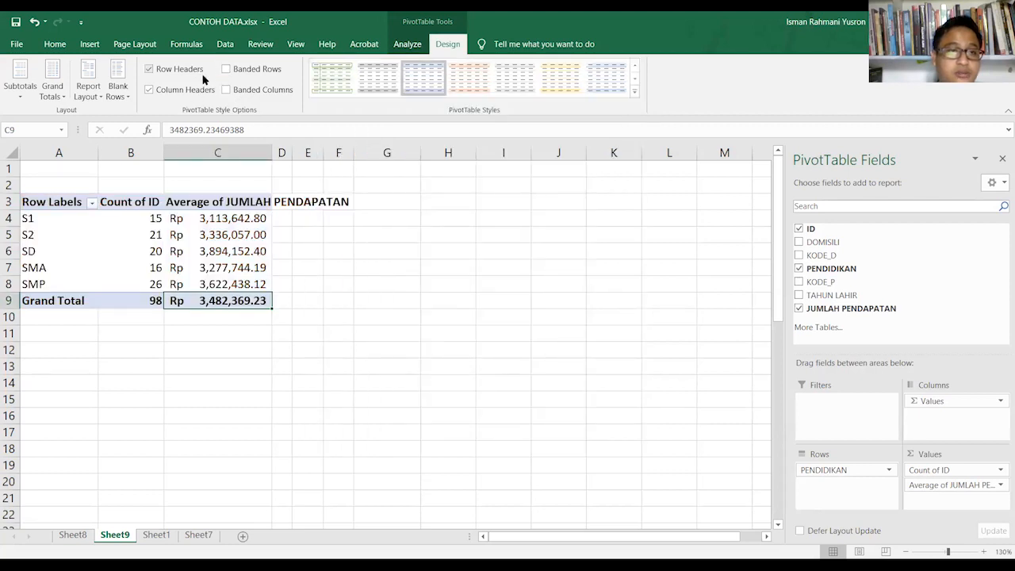
left_click(235, 71)
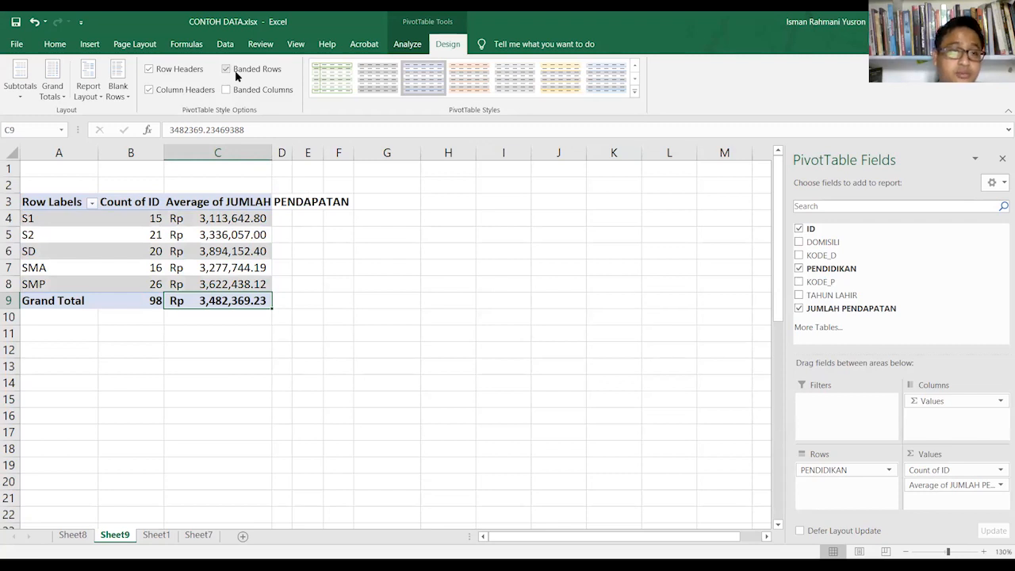
left_click(234, 70)
left_click(406, 44)
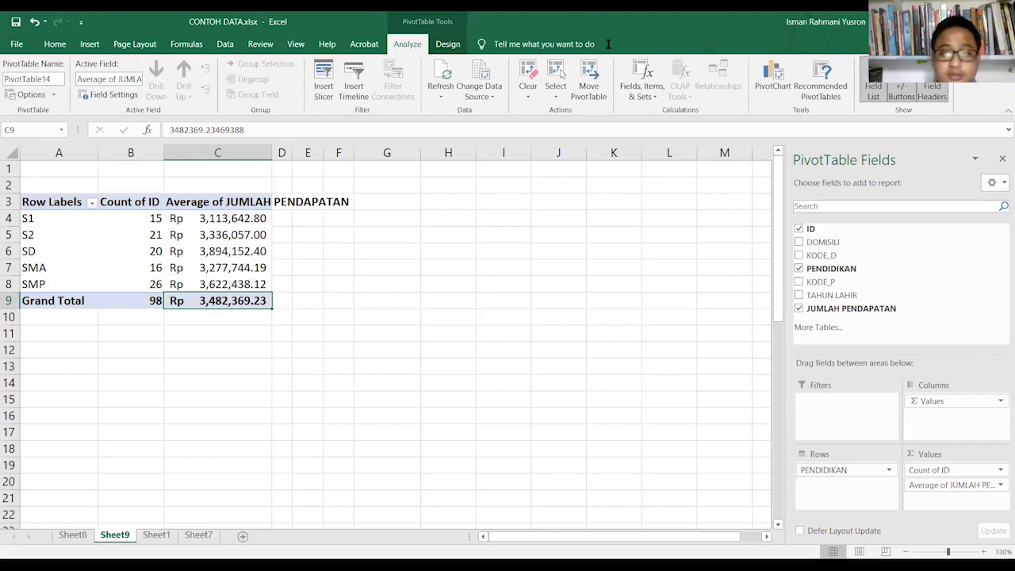
Step: Review the ID counts and average JUMLAH PENDAPATAN of the five education levels in A4:C8
left_click(338, 282)
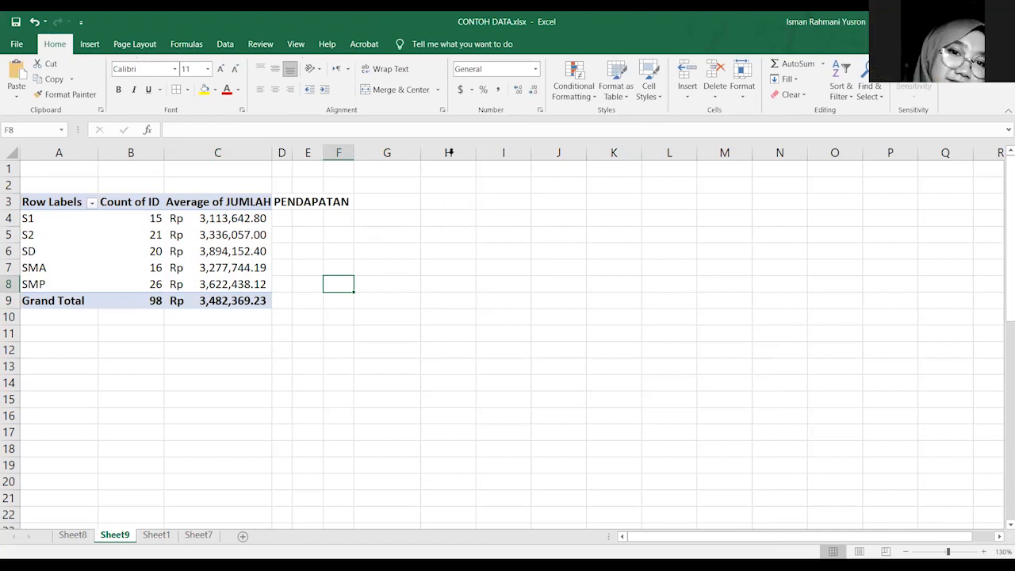
left_click(178, 218)
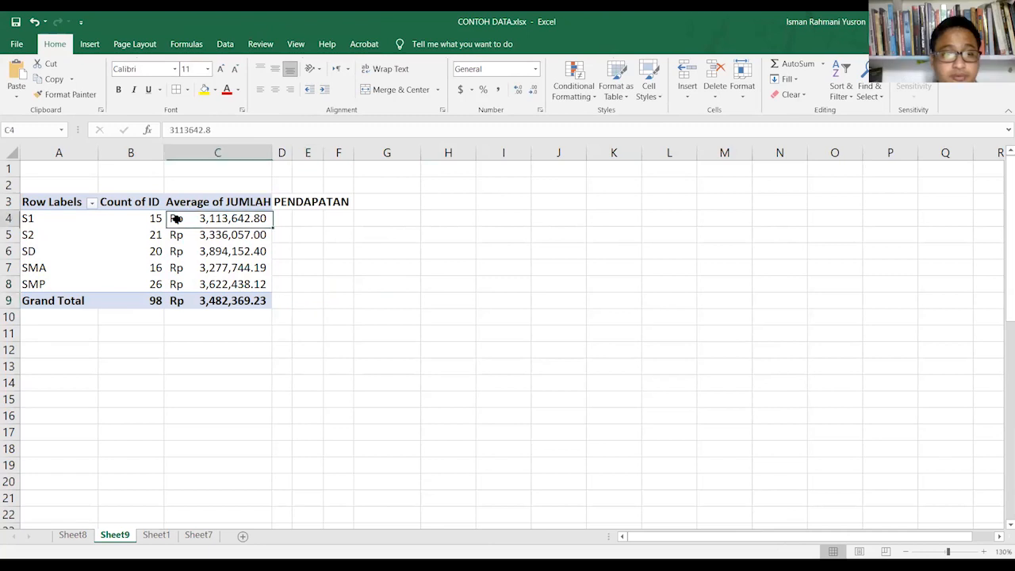
left_click(422, 230)
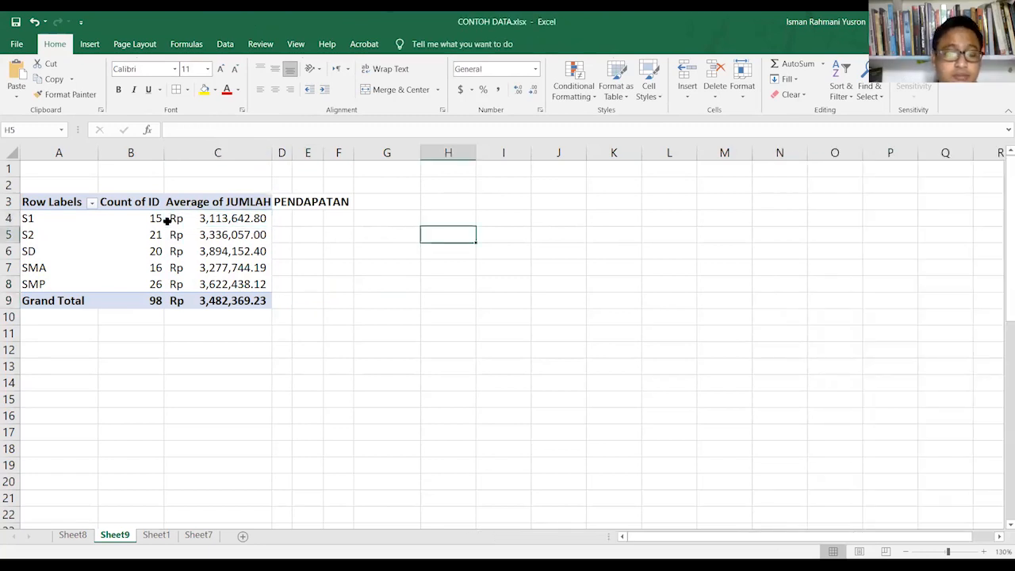
left_click_drag(214, 218, 215, 289)
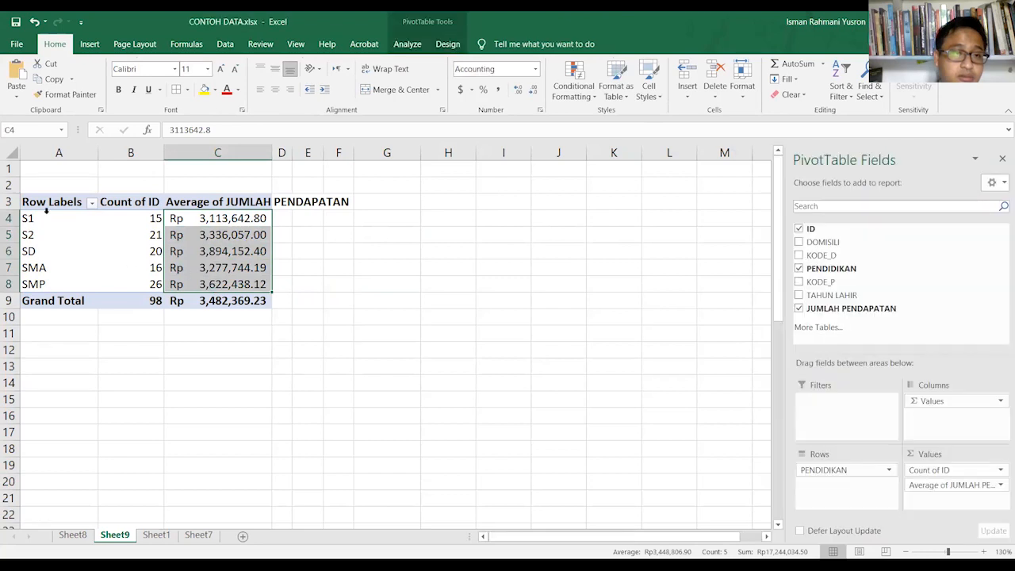
left_click(50, 221)
left_click(58, 223)
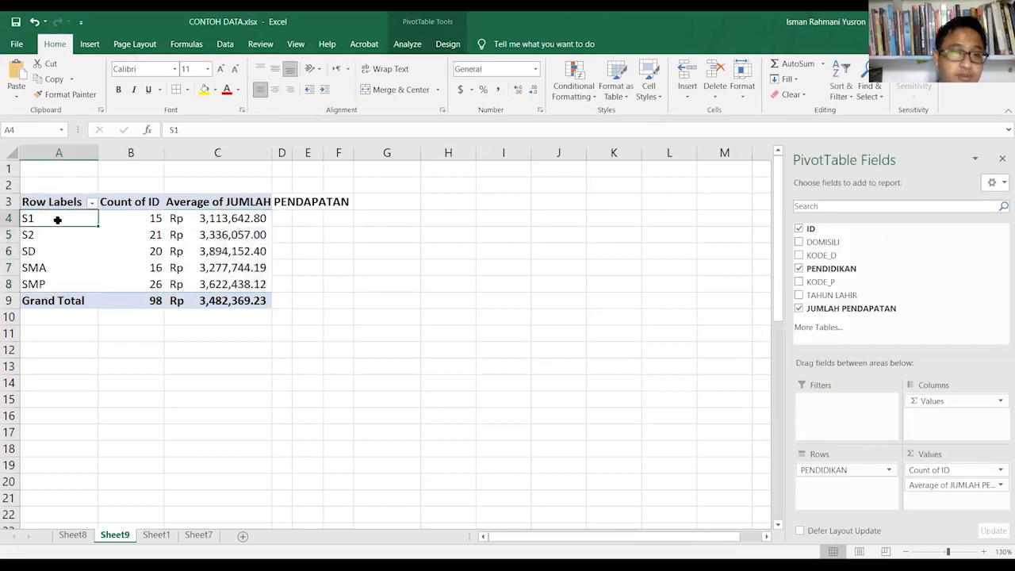
left_click_drag(58, 223, 262, 281)
left_click(341, 235)
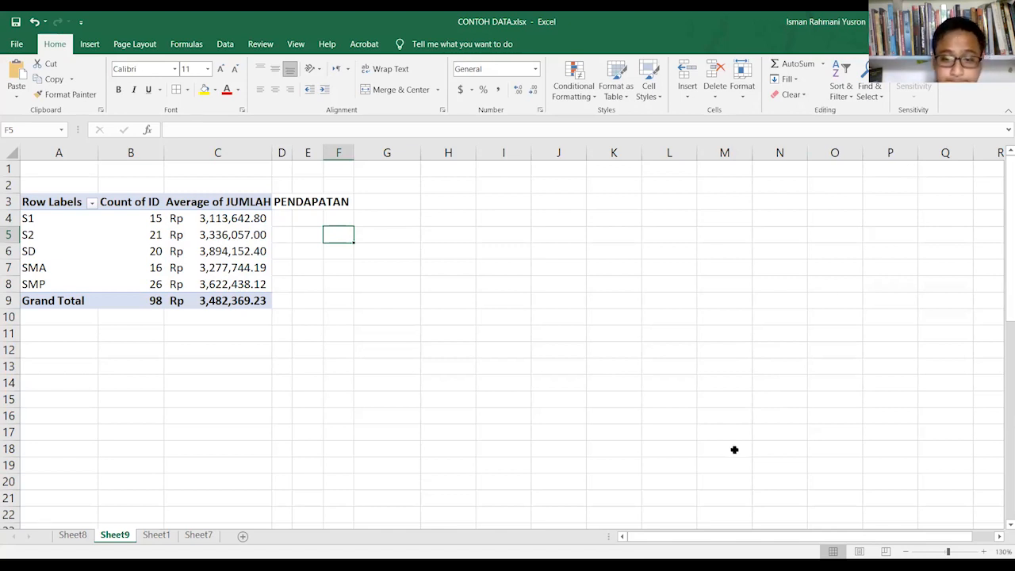
left_click(466, 549)
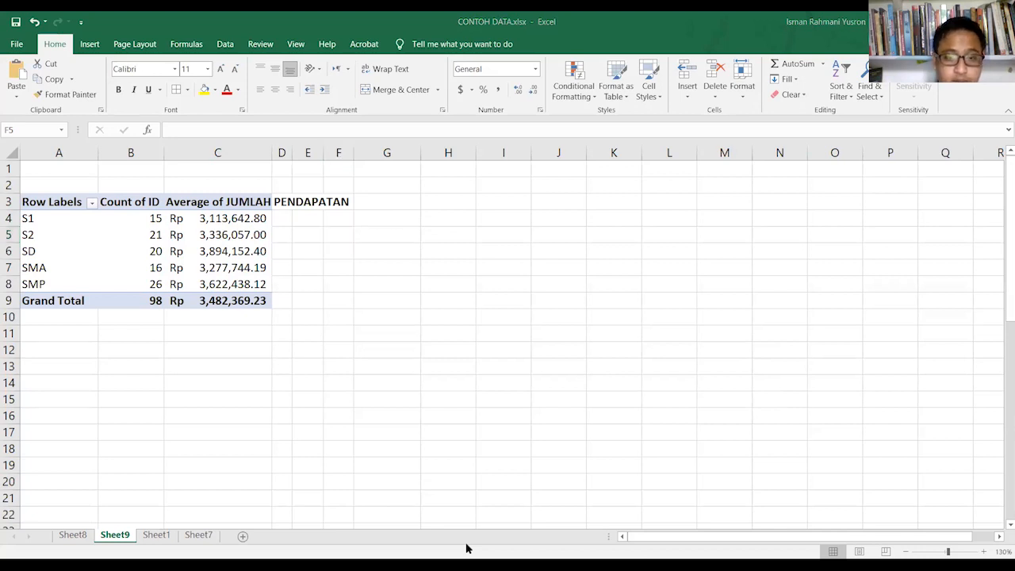
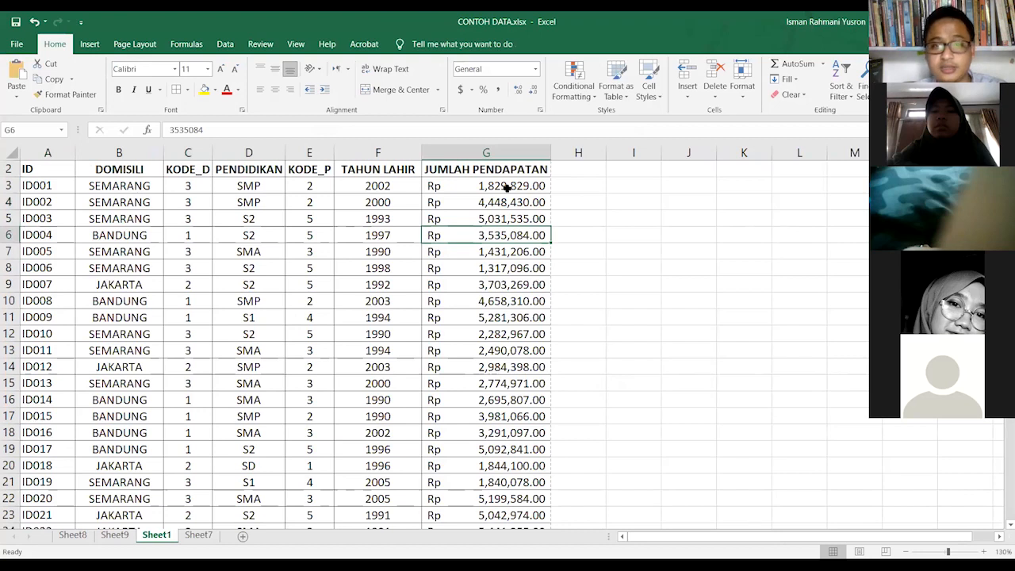
Step: Add filters to the header row A2:G2 of the source data on Sheet1
left_click(481, 171)
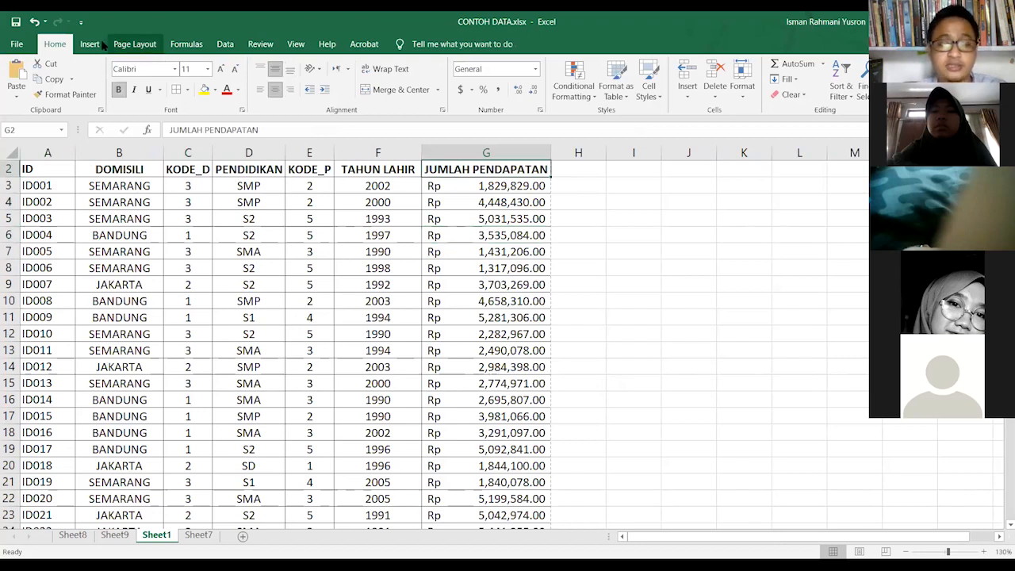
left_click(486, 185)
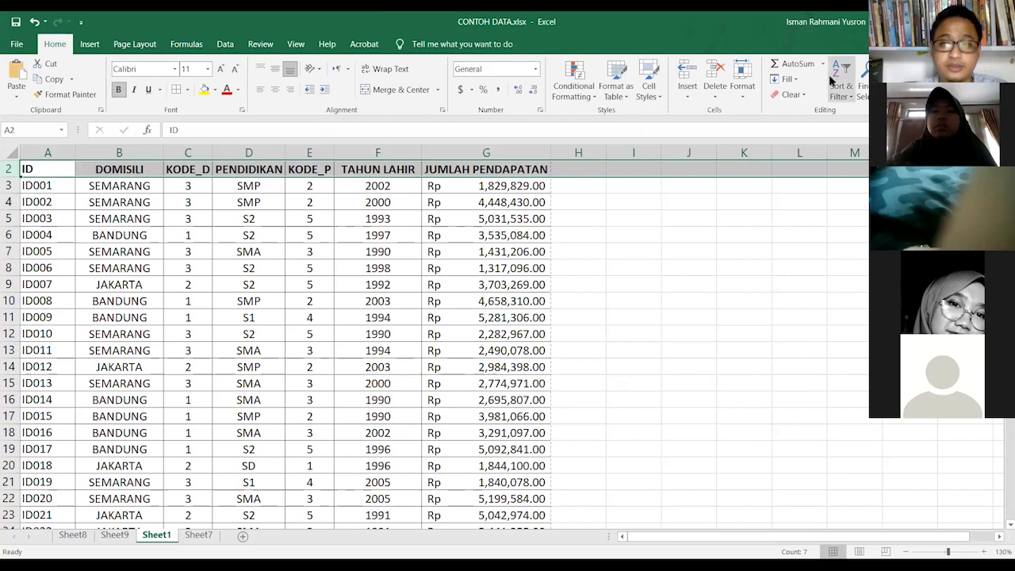
left_click(838, 87)
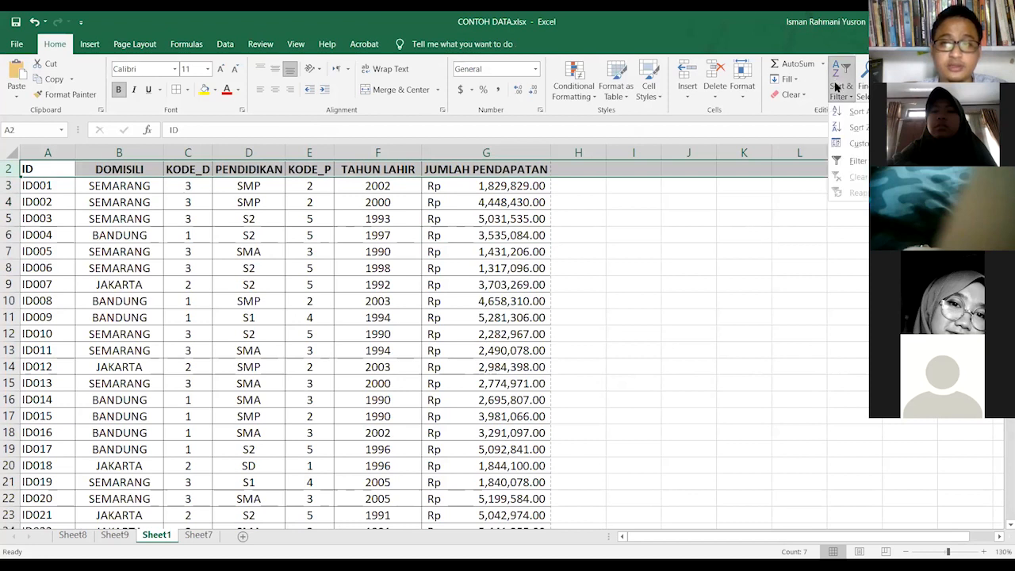
left_click(850, 162)
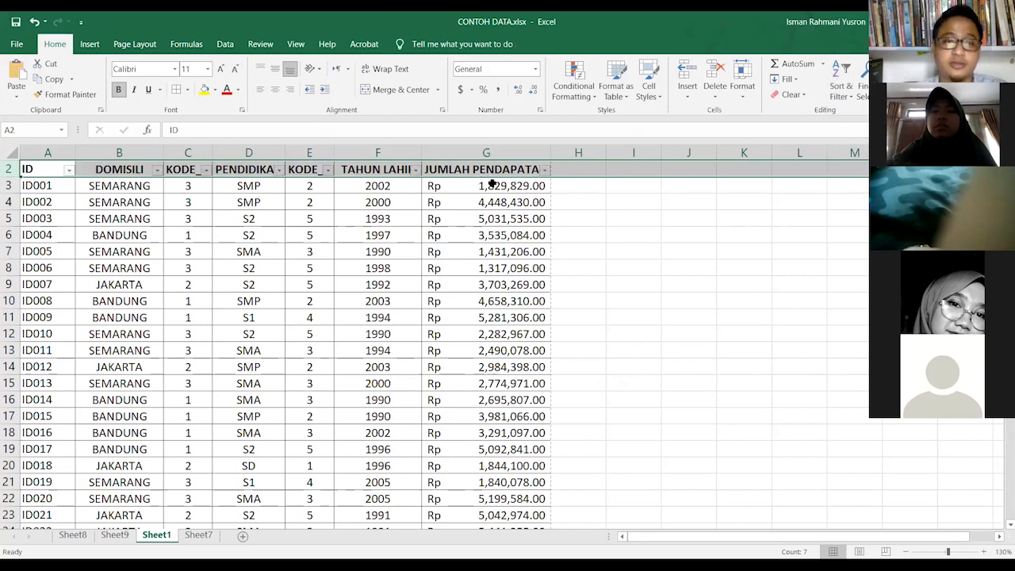
Step: Sort the source data by JUMLAH PENDAPATAN from smallest to largest
left_click(545, 179)
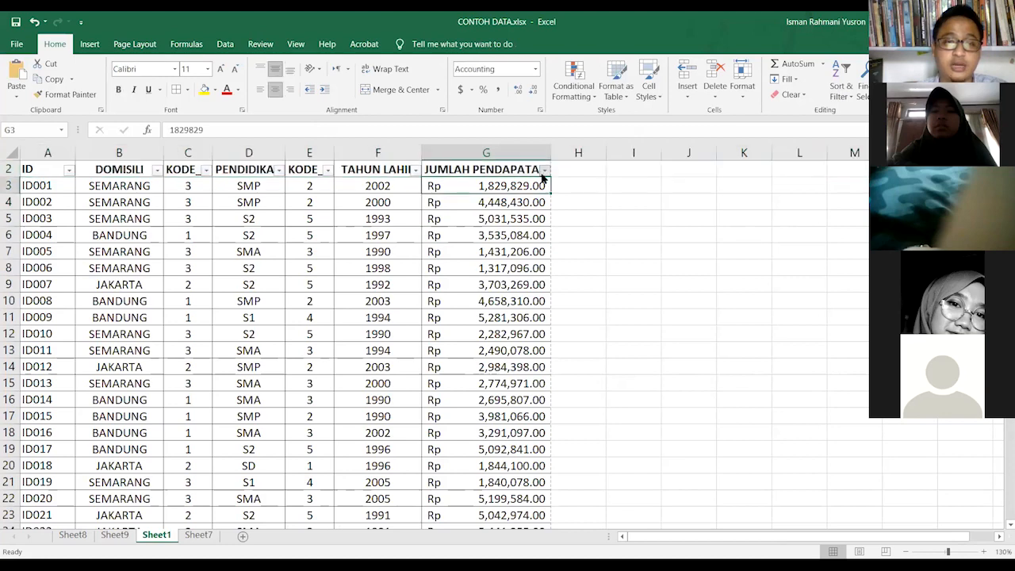
left_click(544, 169)
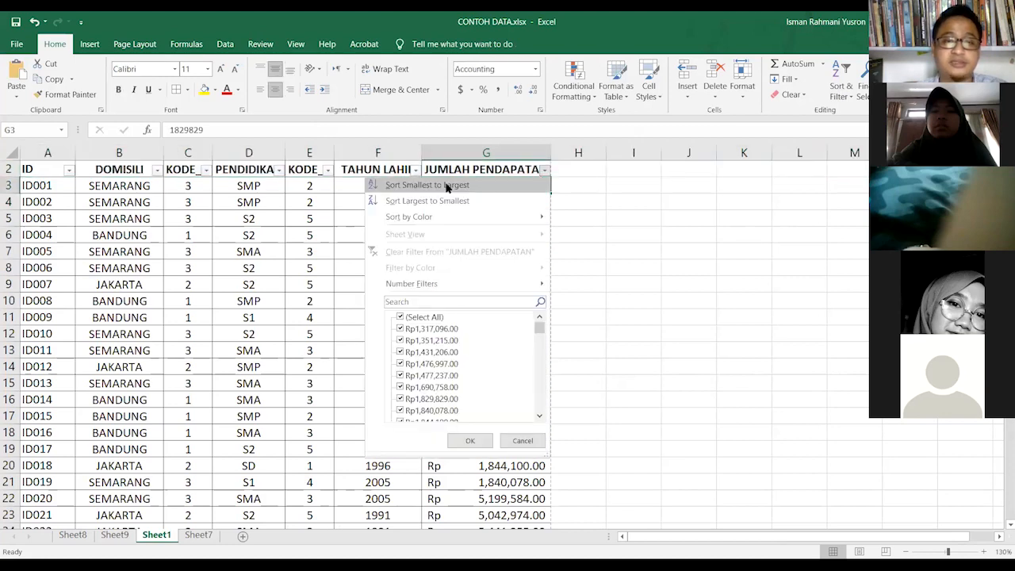
left_click(517, 210)
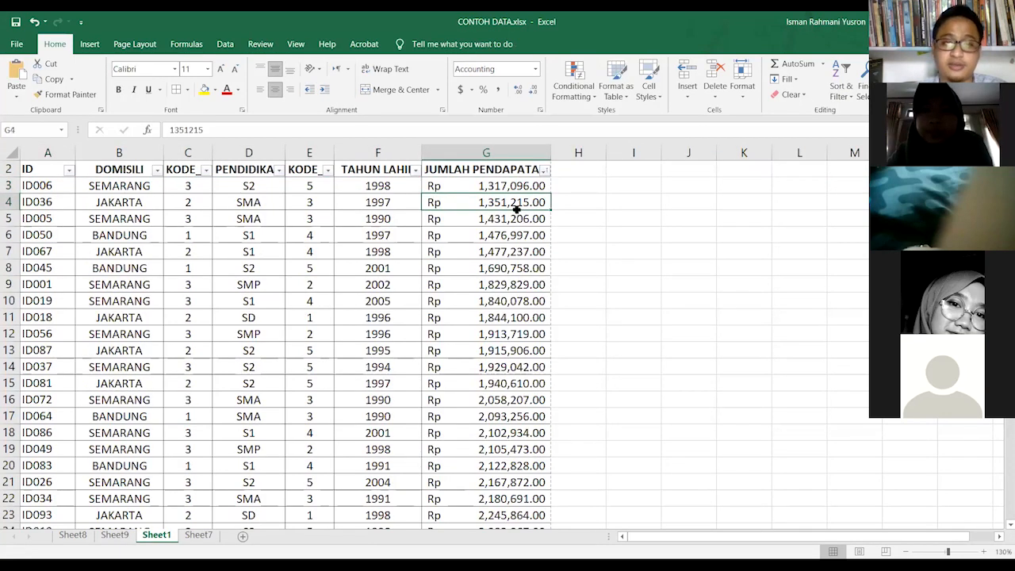
key("Up")
key("Up")
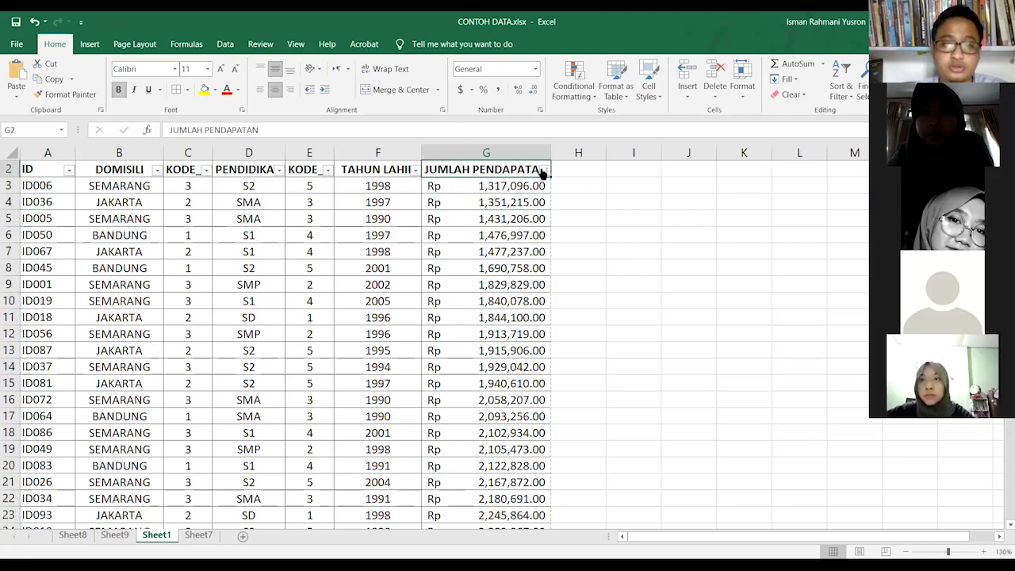
key("alt+Down")
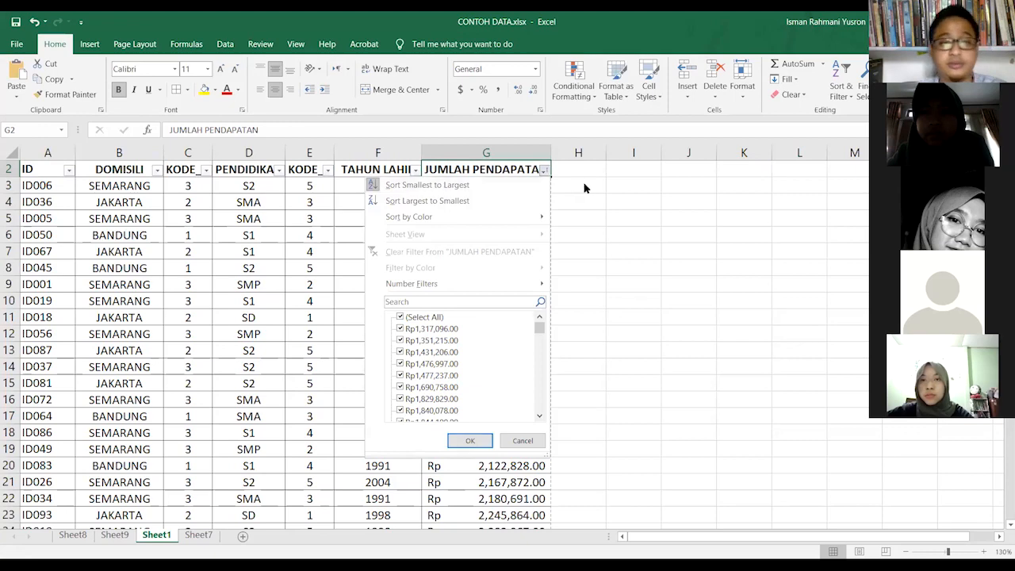
left_click(511, 188)
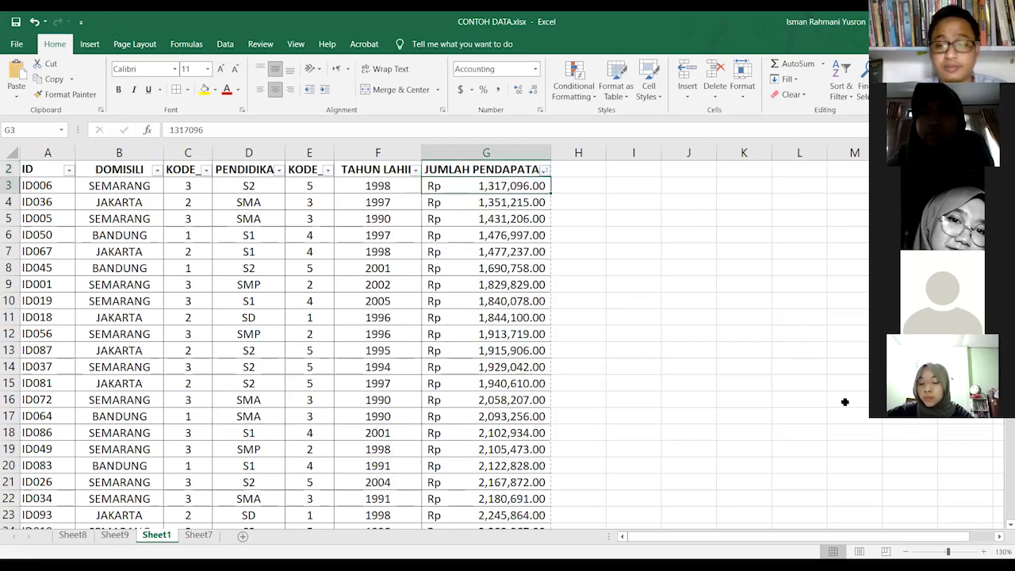
Step: Enter the smallest JUMLAH PENDAPATAN, 1317096, by hand in cell H3 beside the sorted data
left_click(985, 552)
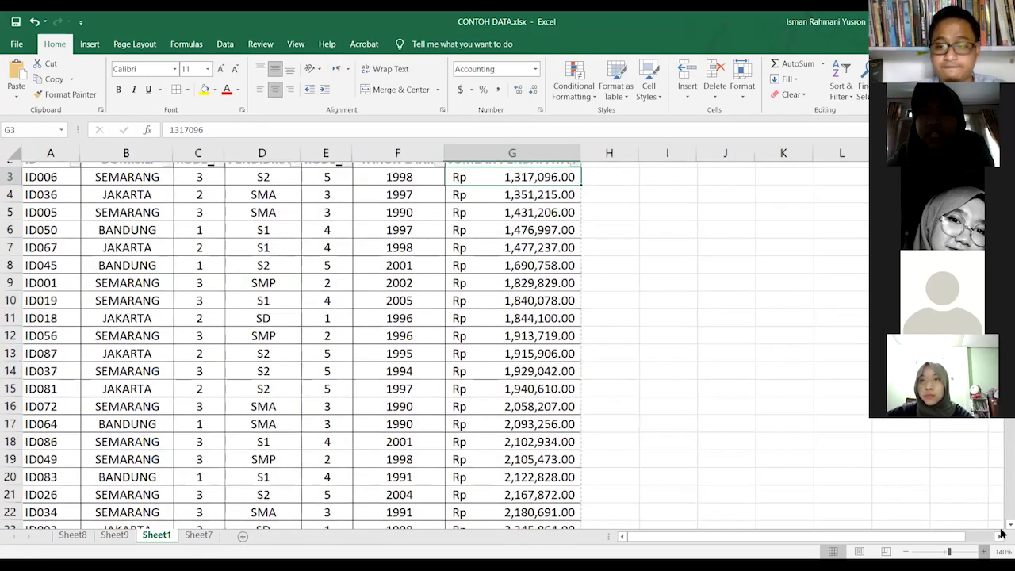
left_click(985, 552)
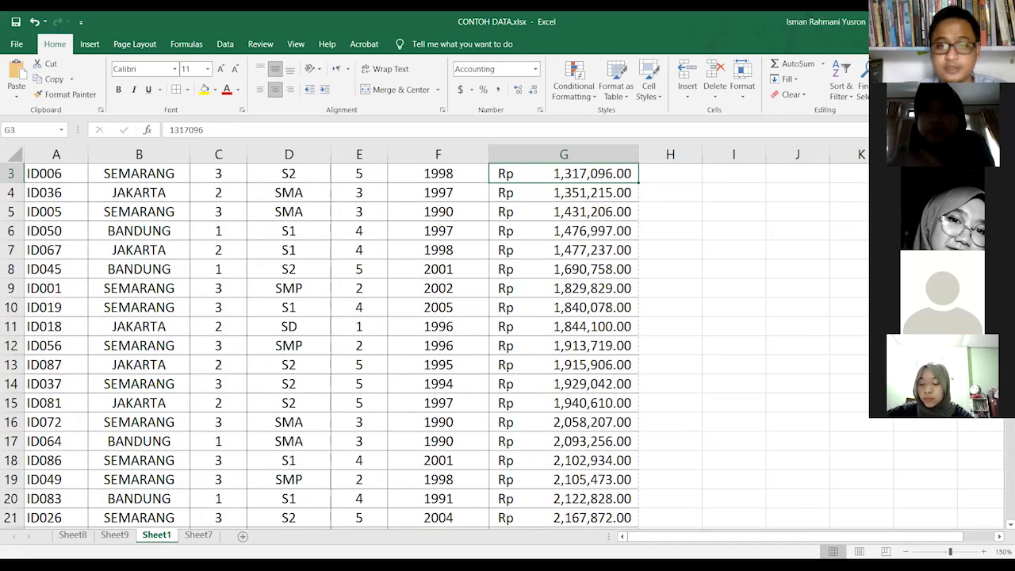
scroll(587, 230, "up", 1)
left_click(687, 204)
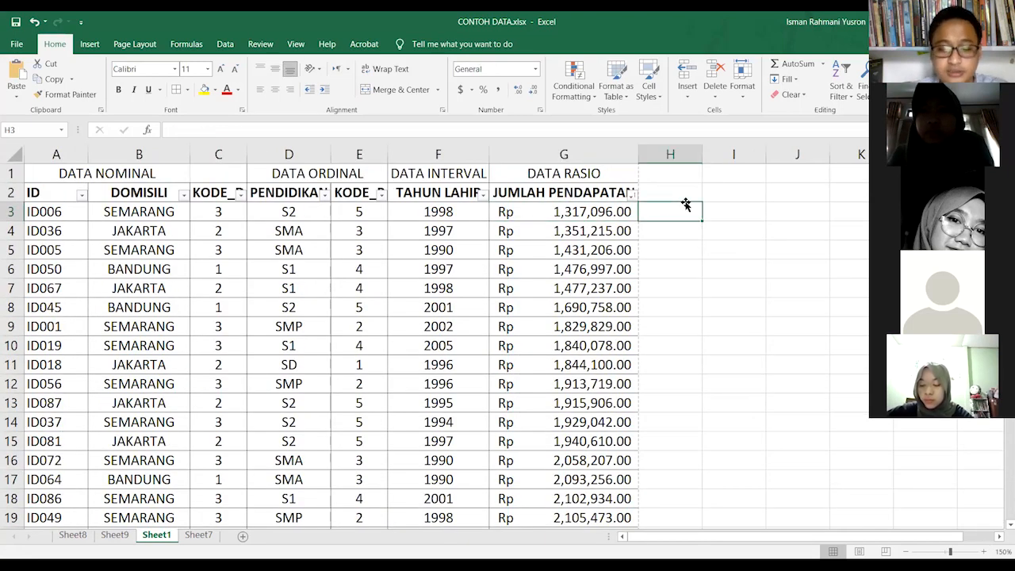
type("1")
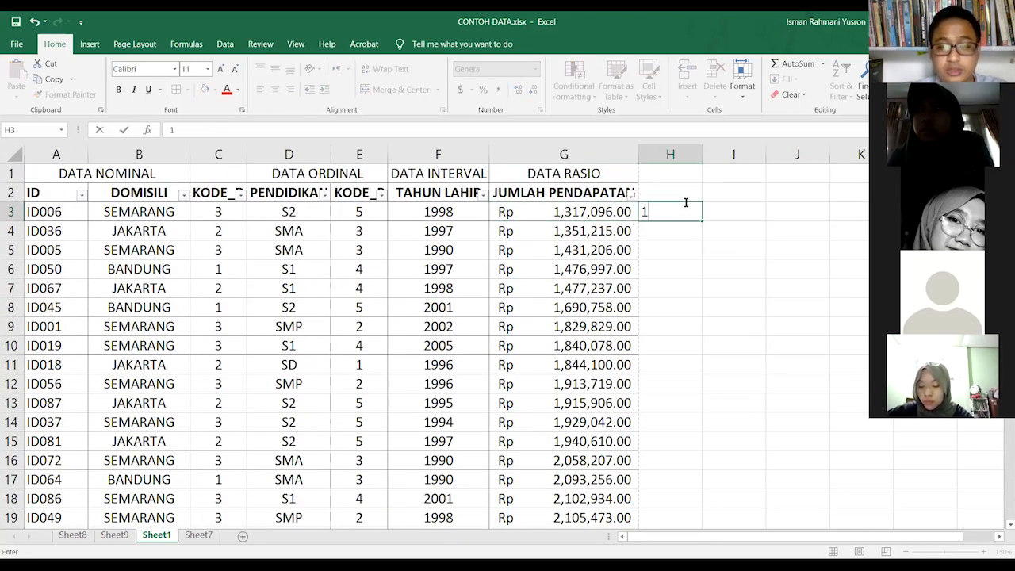
type("317")
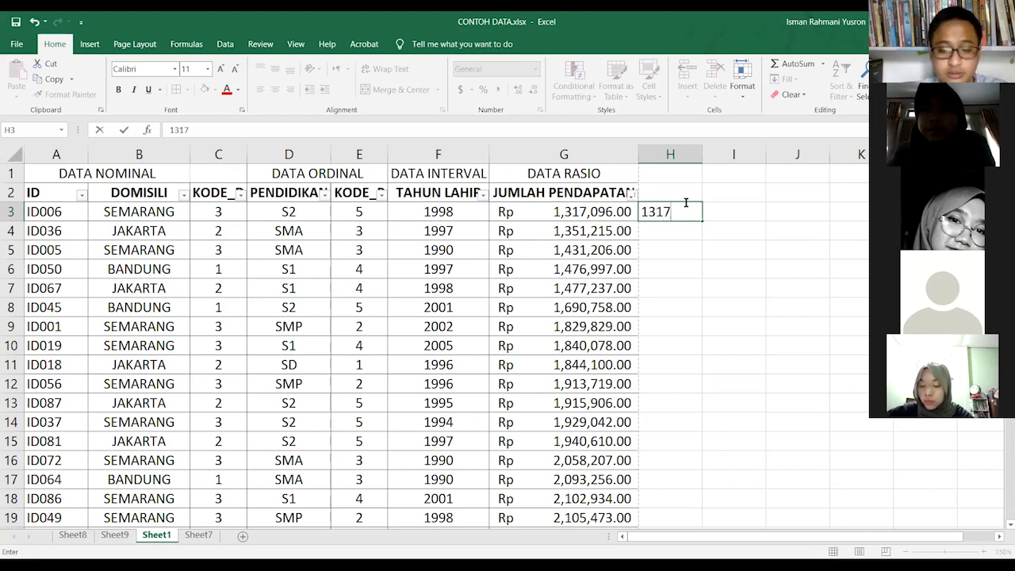
type("096")
key("Return")
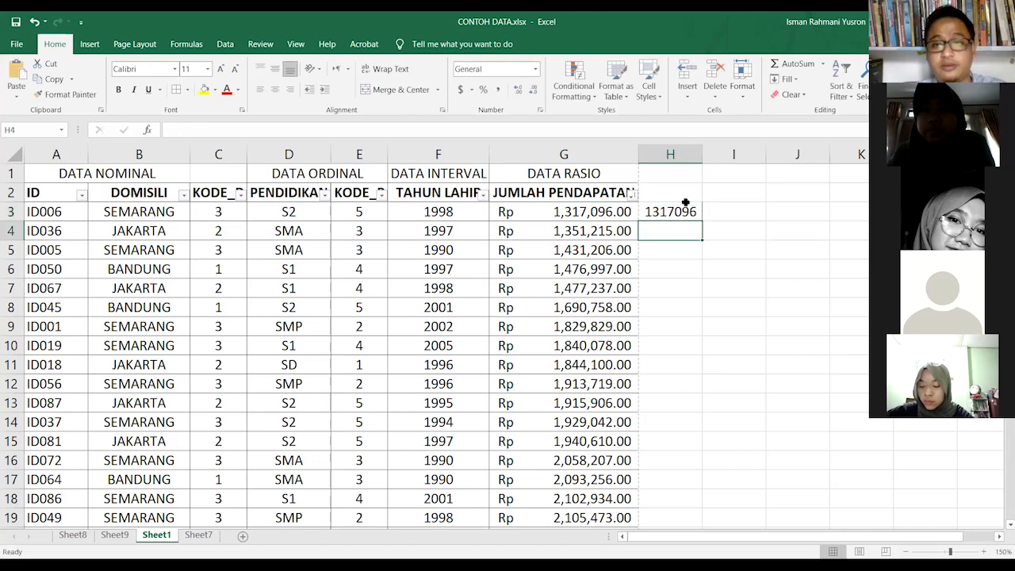
left_click(686, 205)
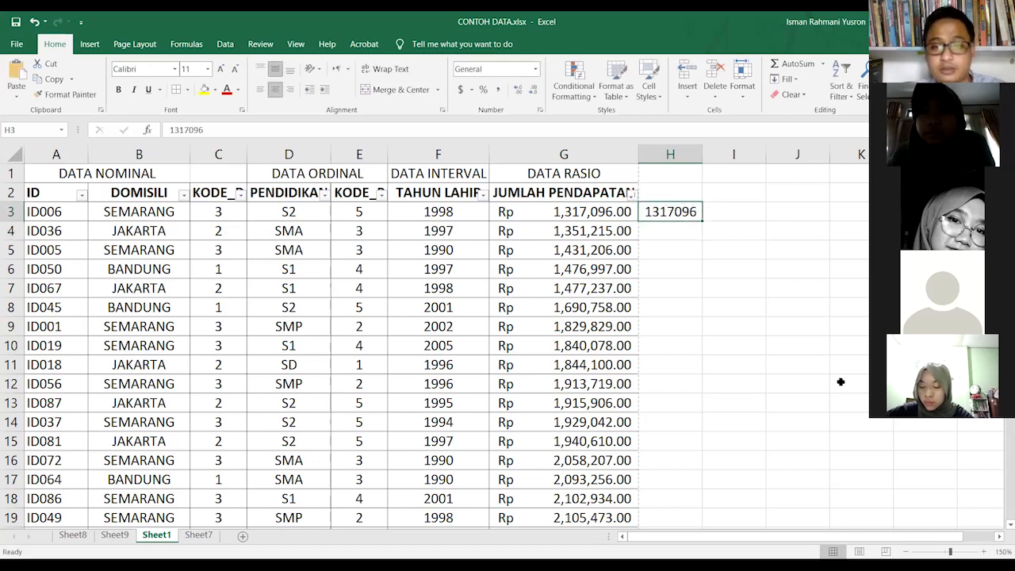
Step: Try to enter the largest JUMLAH PENDAPATAN from G100 by hand in H4
scroll(1003, 444, "down", 11)
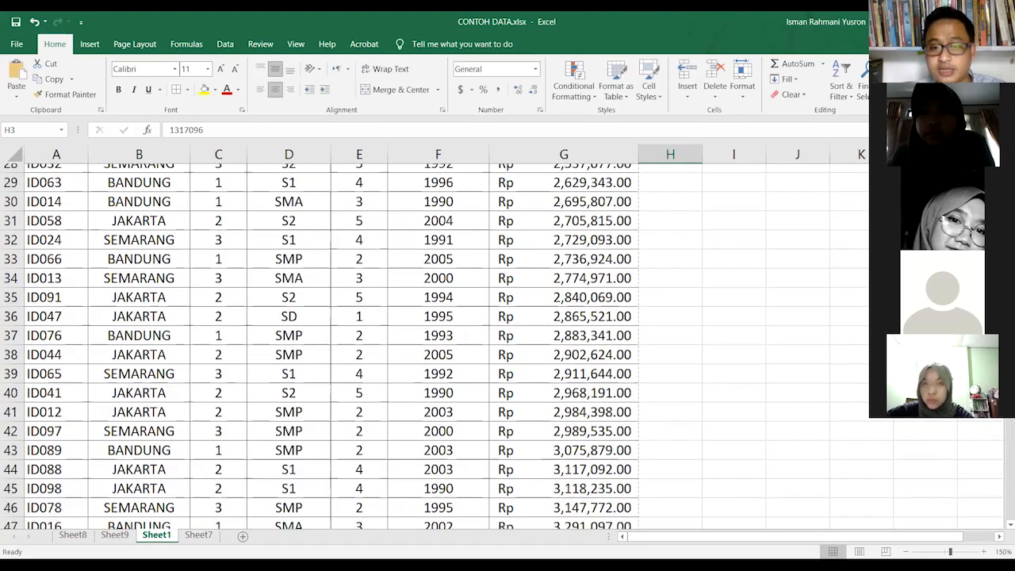
scroll(1002, 505, "down", 17)
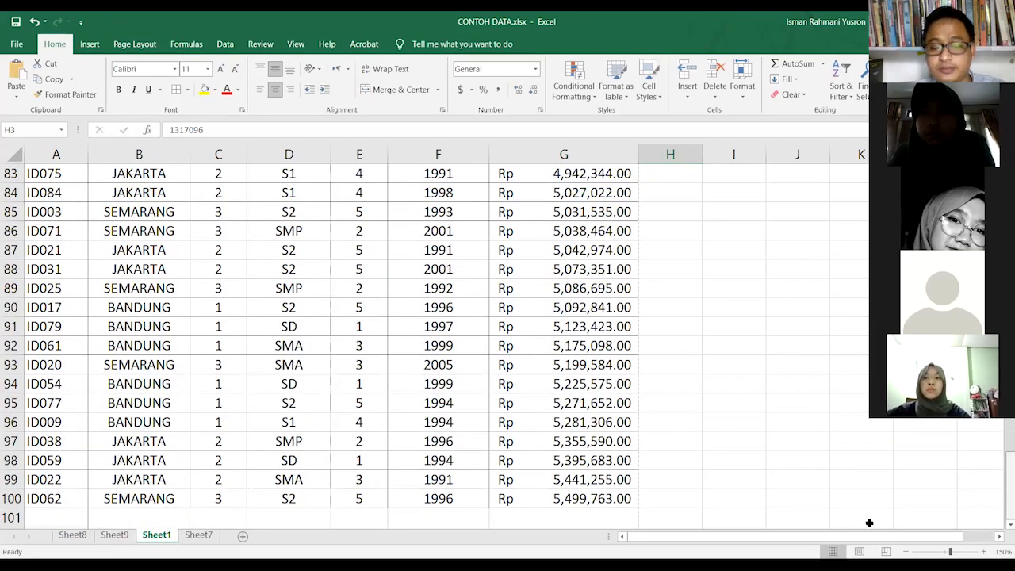
key("ctrl+End")
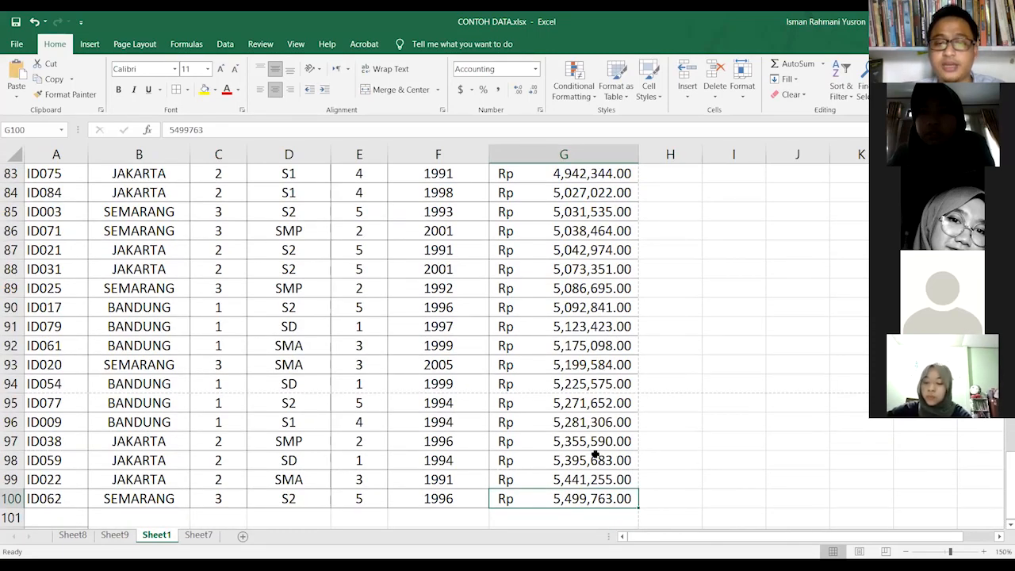
scroll(1002, 468, "up", 20)
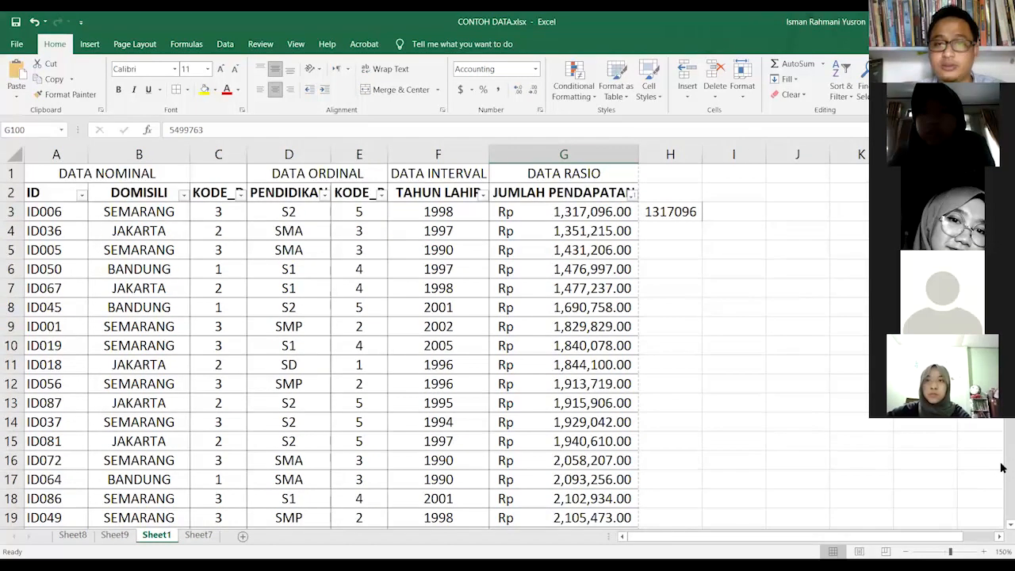
left_click(665, 225)
type("5")
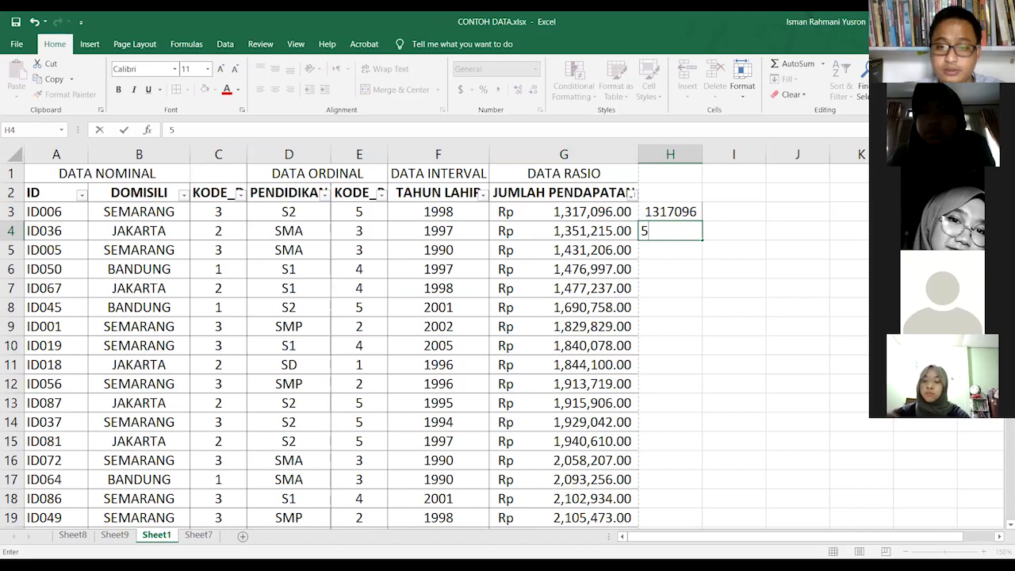
scroll(1002, 458, "down", 20)
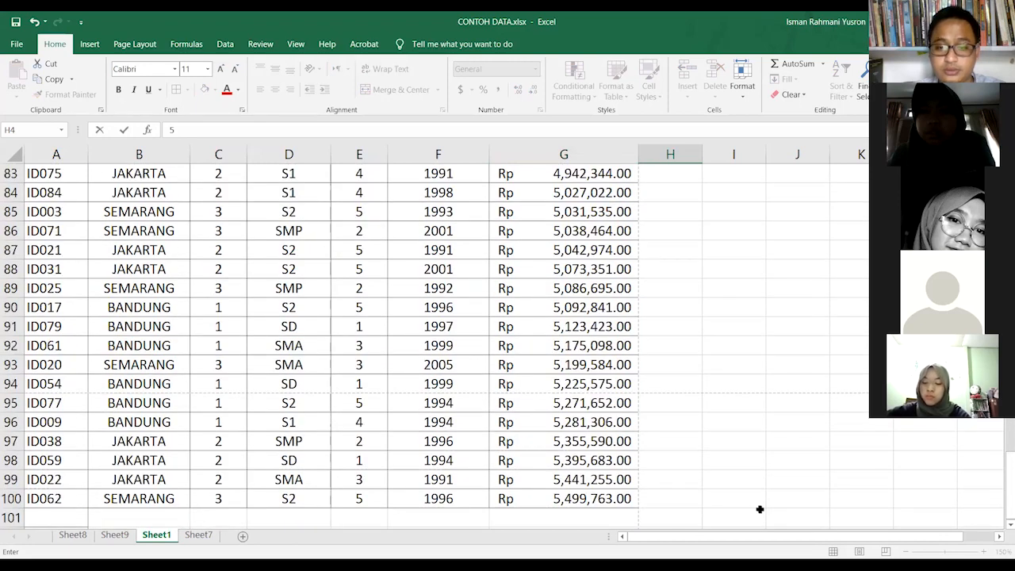
Step: Copy the largest JUMLAH PENDAPATAN from G100 into H4 and fit column H's width to its contents
left_click(610, 501)
key("ctrl+c")
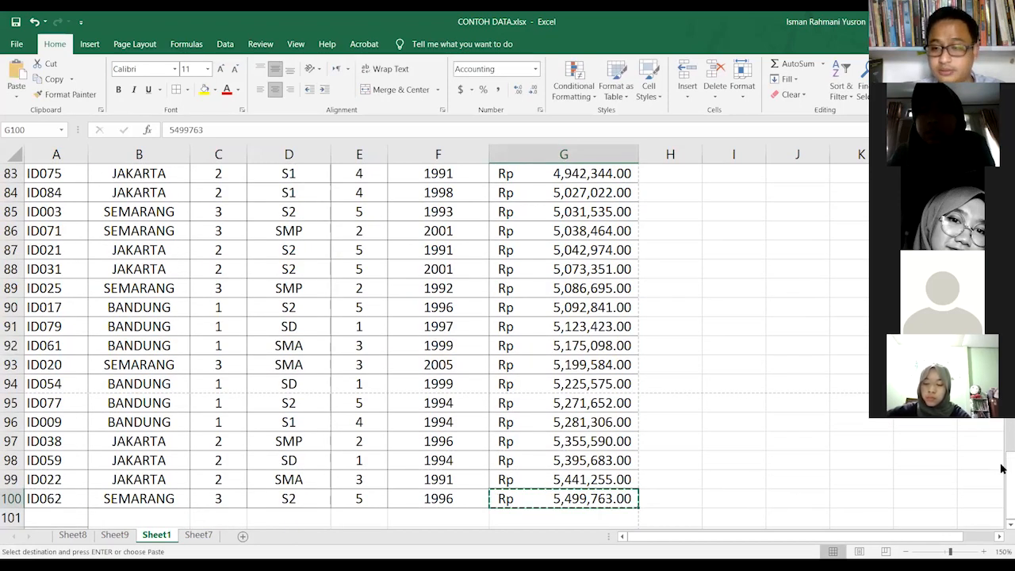
scroll(1002, 469, "up", 17)
scroll(686, 229, "up", 11)
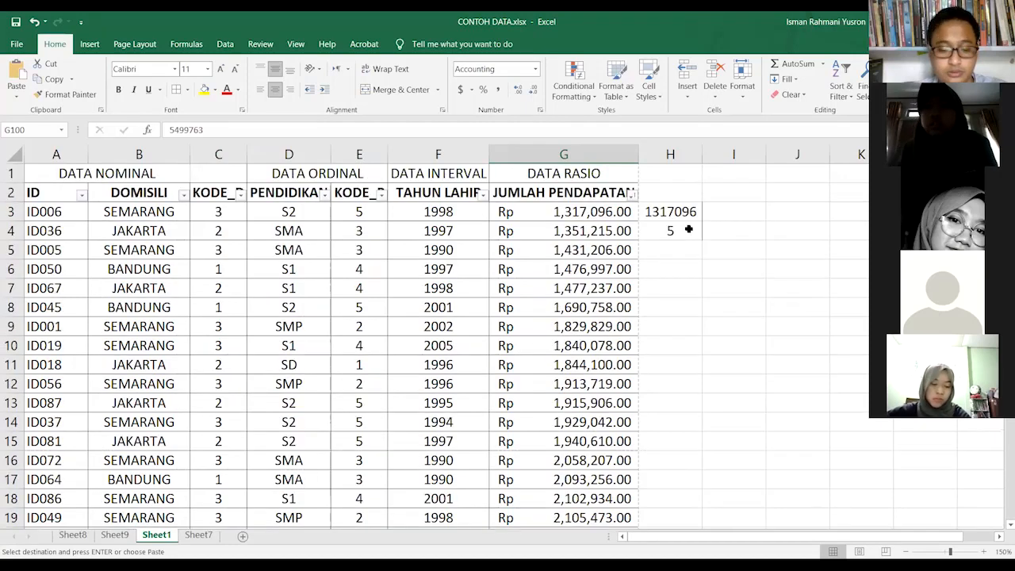
left_click(684, 230)
key("ctrl+v")
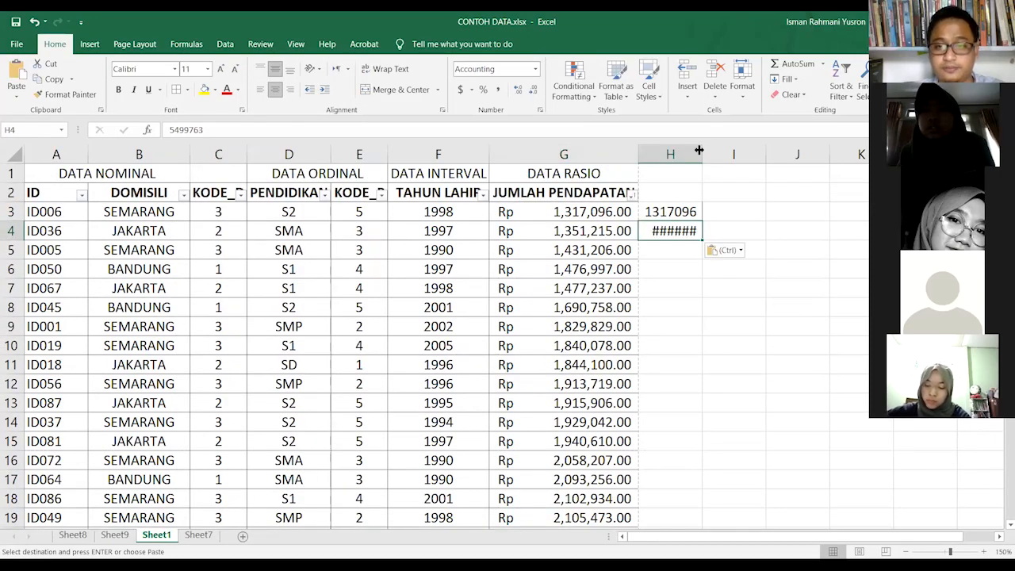
double_click(702, 151)
Step: Copy the smallest JUMLAH PENDAPATAN from G3 into H3, replacing the plain number there
left_click(704, 212)
left_click(603, 212)
key("ctrl+c")
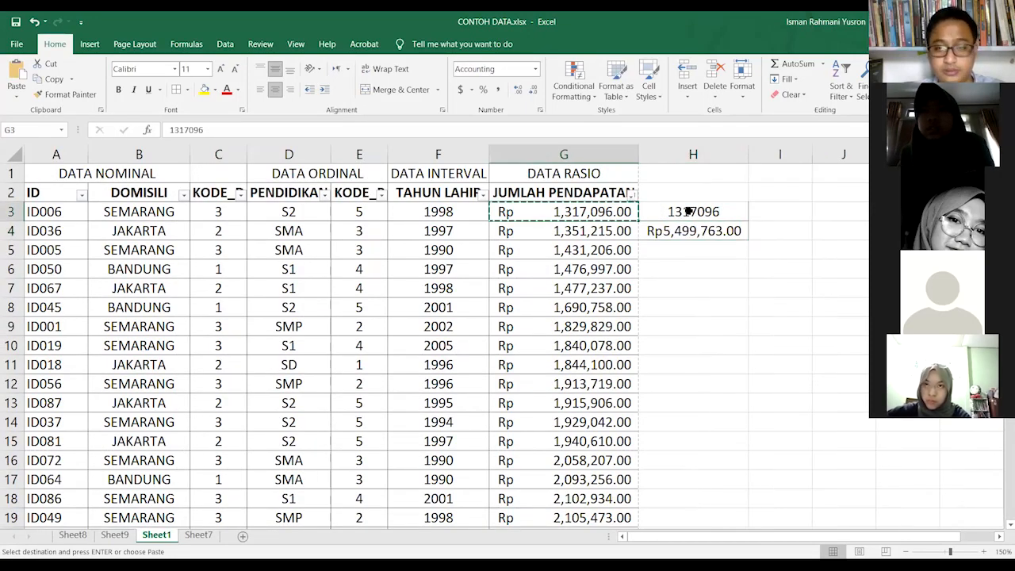
left_click(694, 212)
key("ctrl+v")
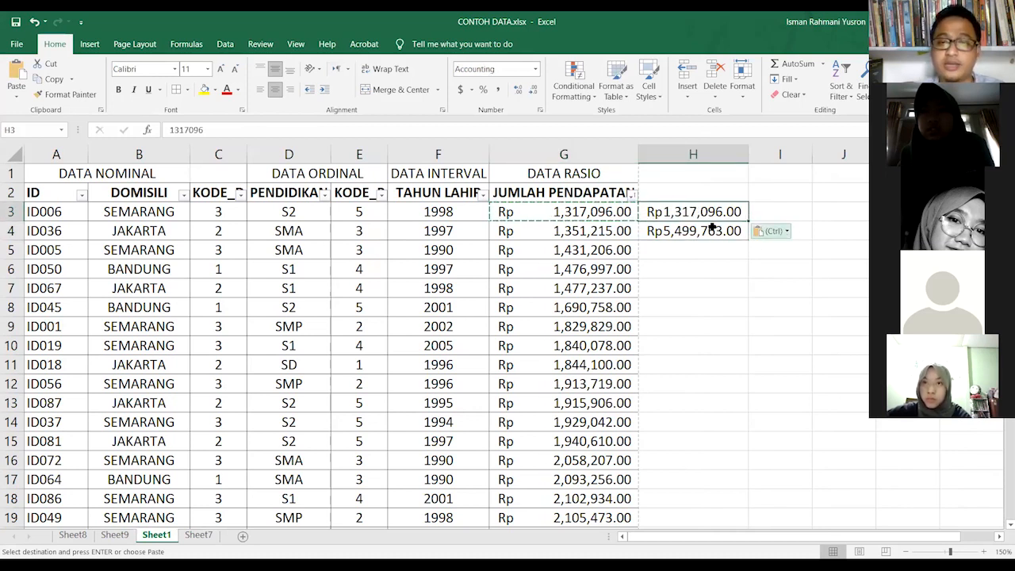
Step: Calculate the income range in H5 as the largest minus the smallest value with =H4-H3
left_click(712, 230)
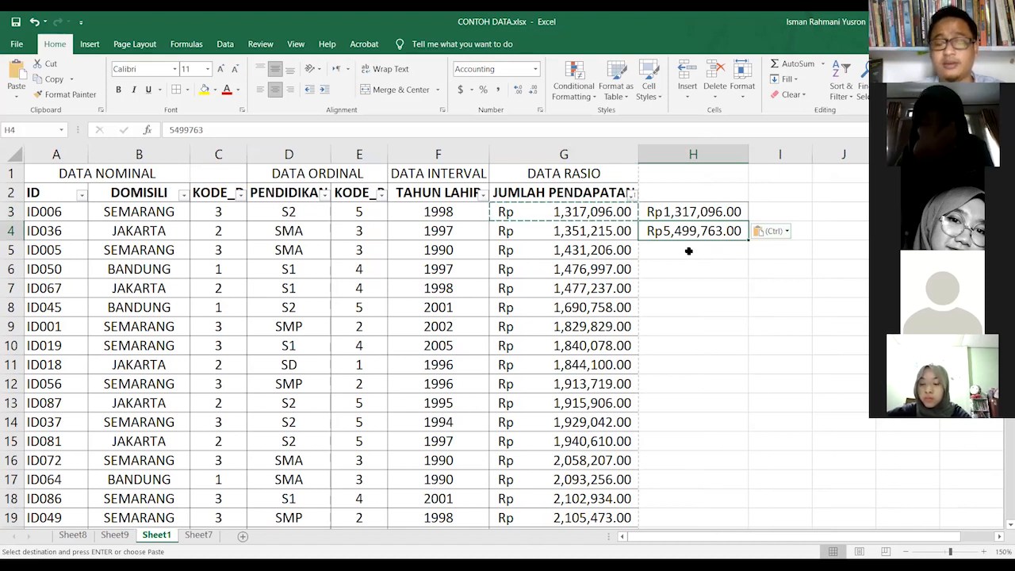
left_click(688, 251)
type("=")
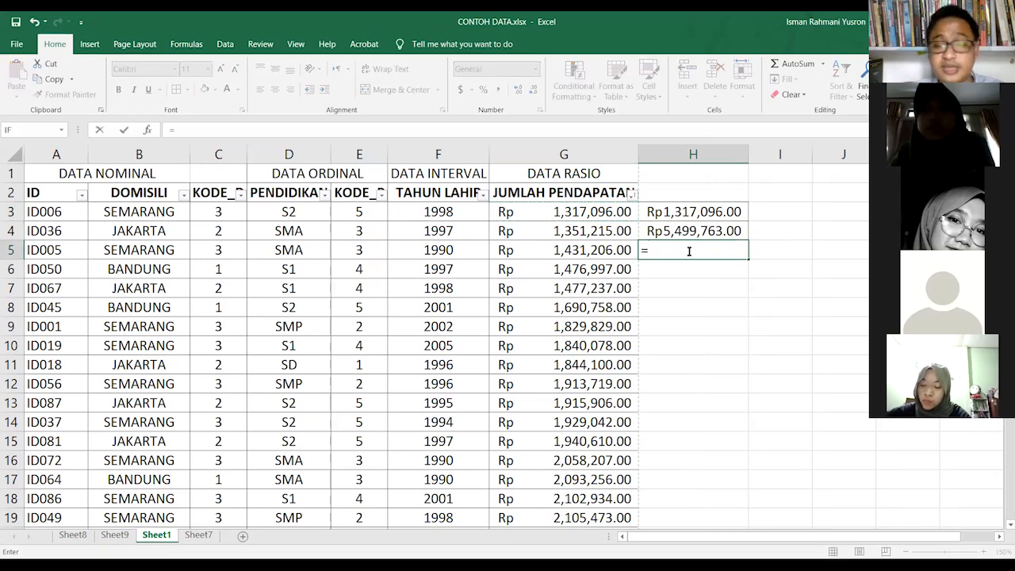
left_click(670, 230)
type("-")
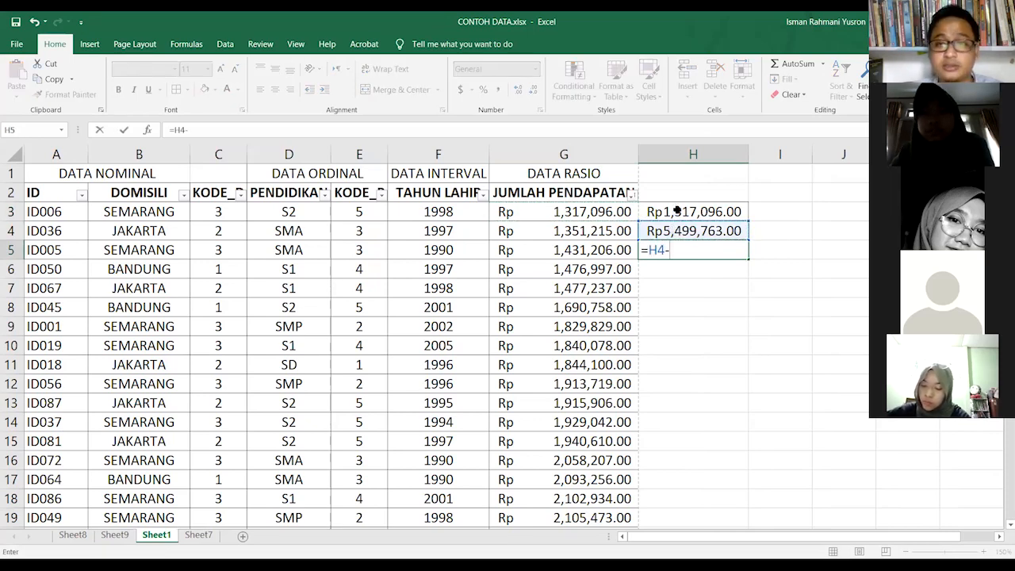
left_click(676, 210)
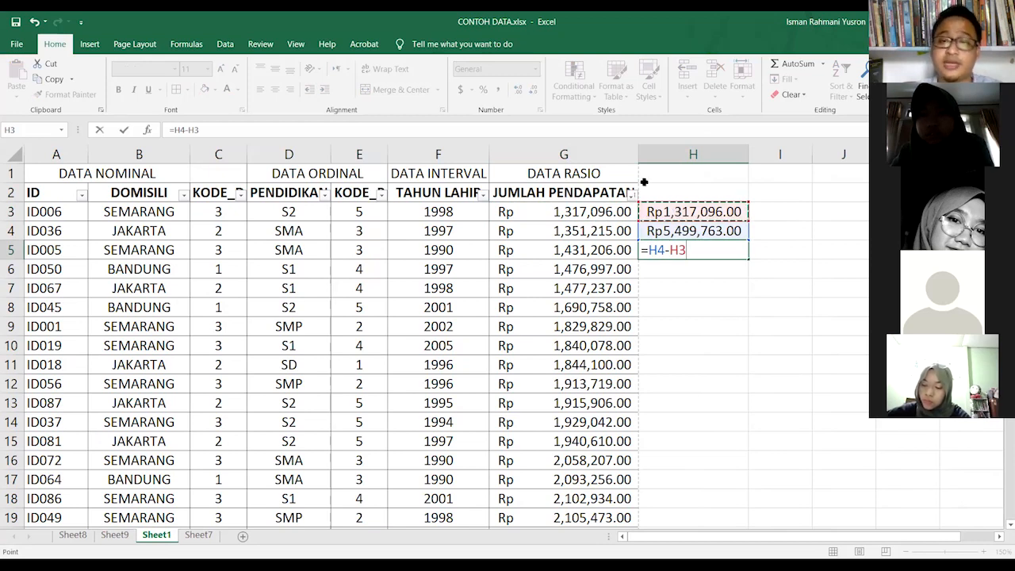
key("ctrl+Return")
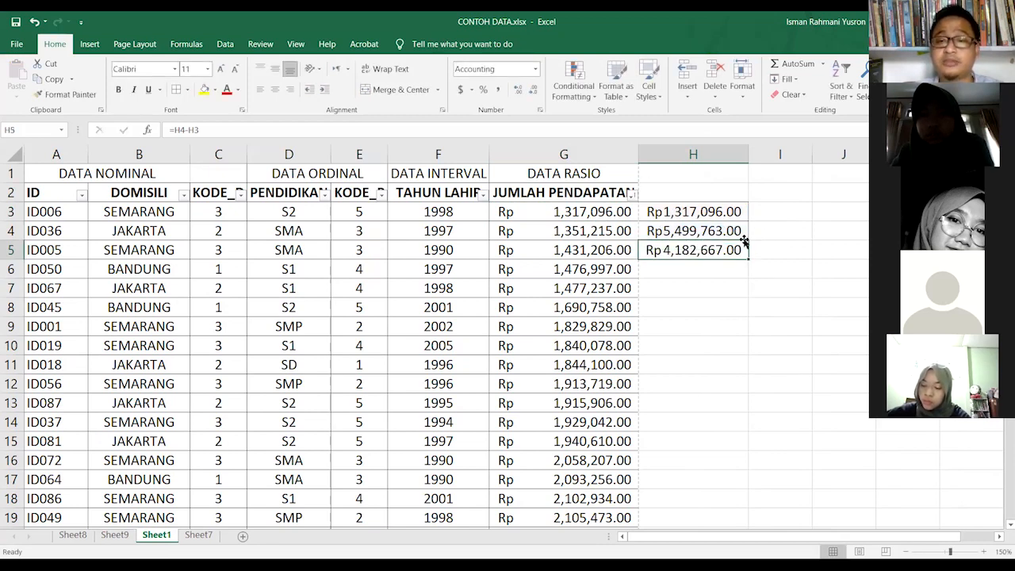
Step: Enter the lowercase label "i" in cell H7, two rows below the income range
left_click(717, 272)
left_click(712, 290)
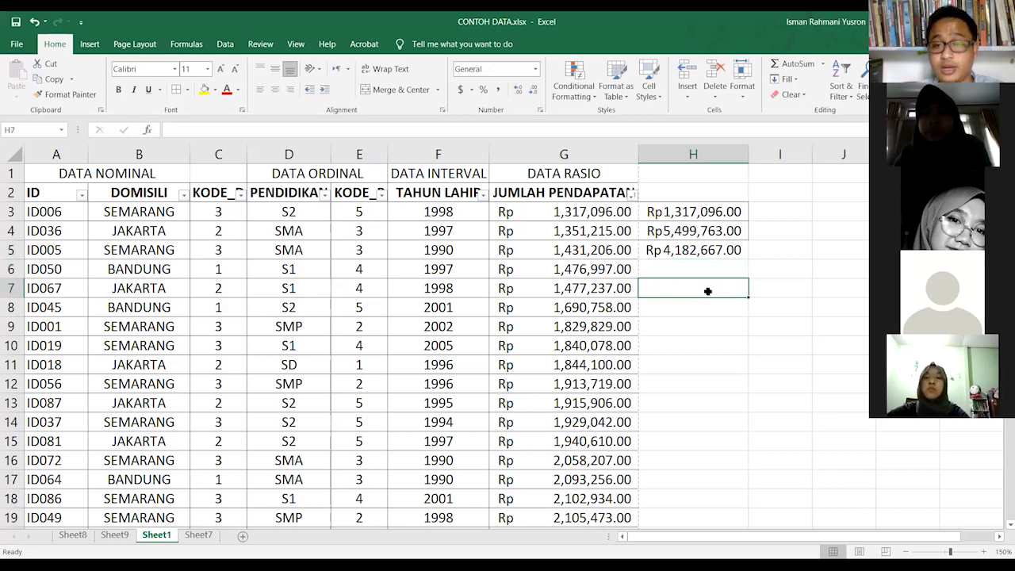
type("I")
key("ctrl+Return")
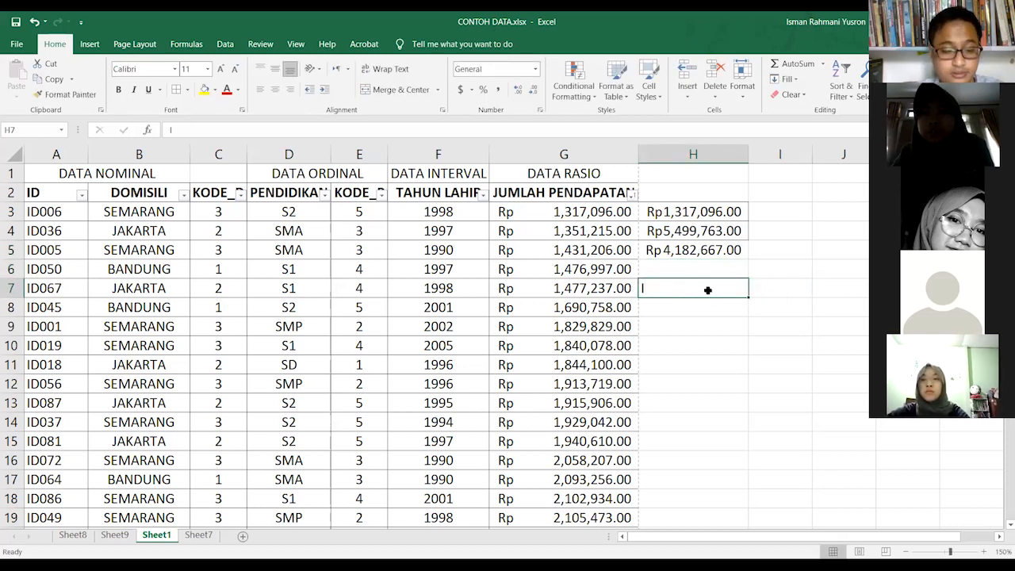
key("Tab")
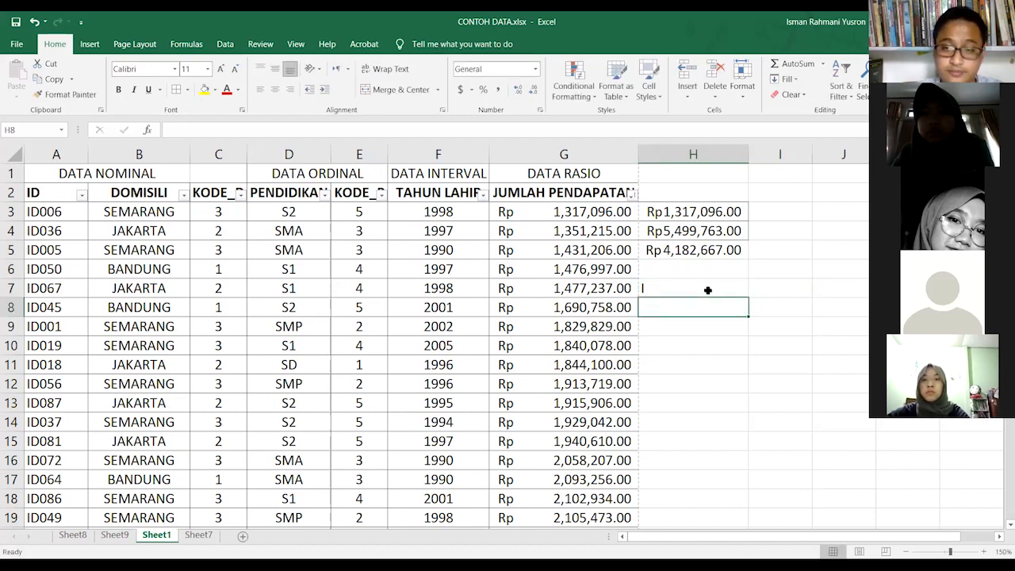
left_click(707, 290)
key("Tab")
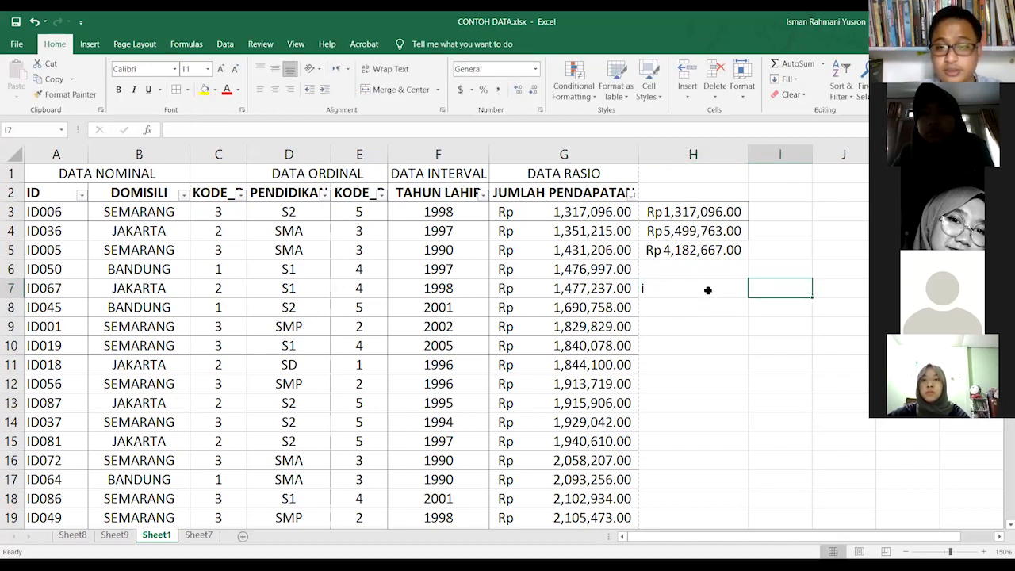
Step: Calculate the class interval in I7 by dividing the range by eight classes with =H5/8
type("=")
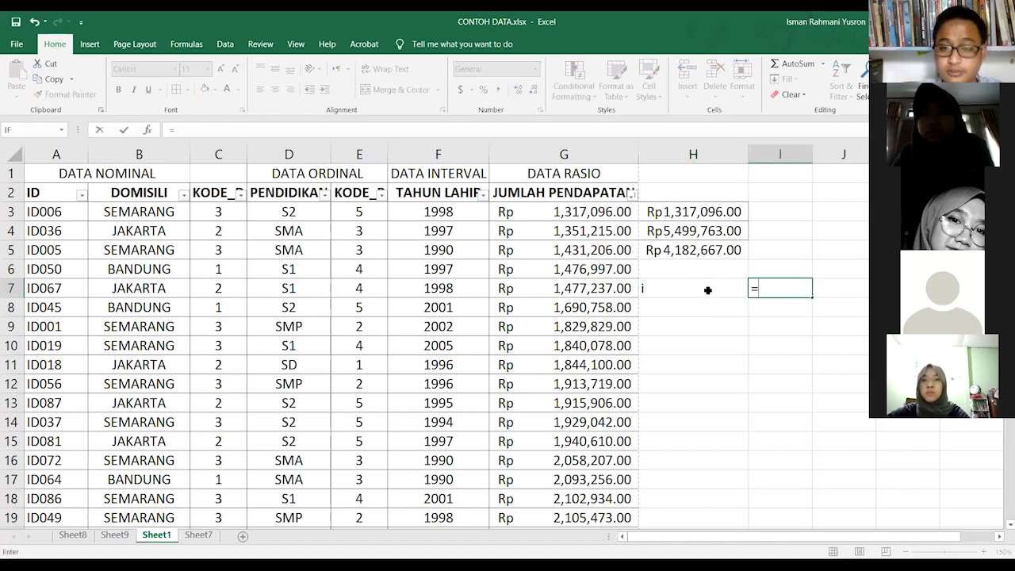
left_click(696, 249)
type("/8")
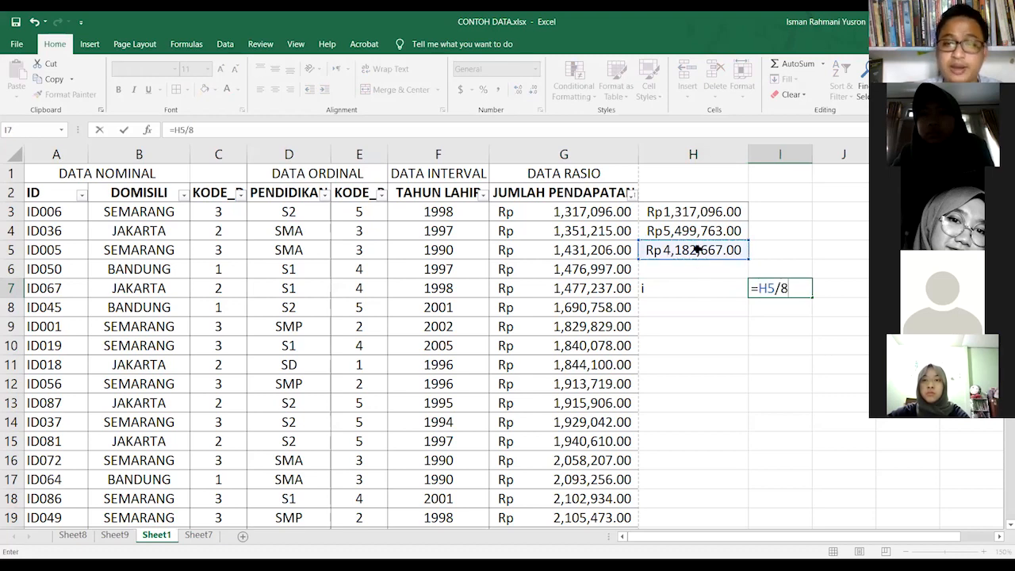
key("Return")
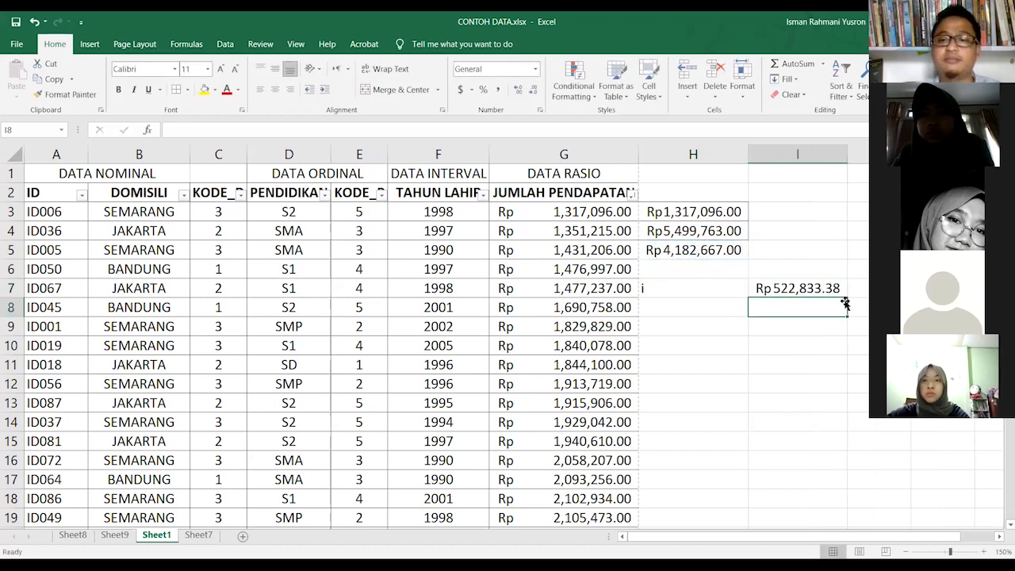
left_click(802, 288)
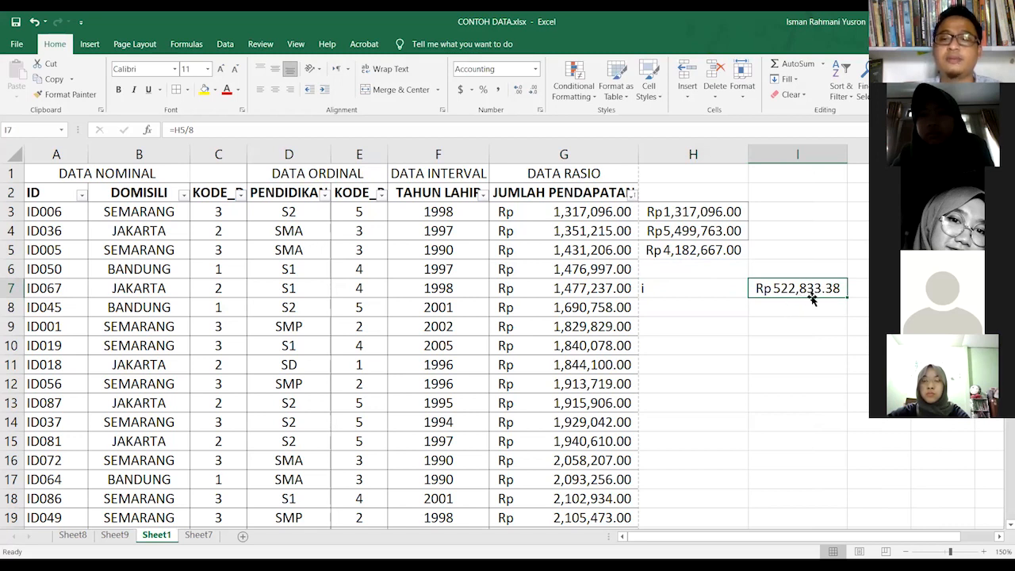
left_click(709, 309)
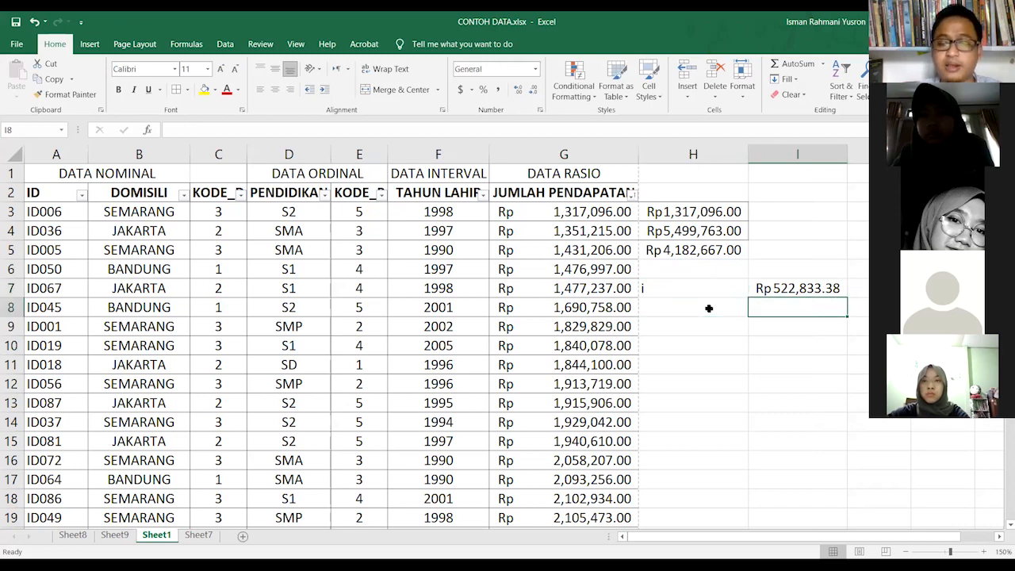
Step: Number the first income class 1 in H8 and set its lower limit in I8 to the smallest income with =H3
type("1")
key("Tab")
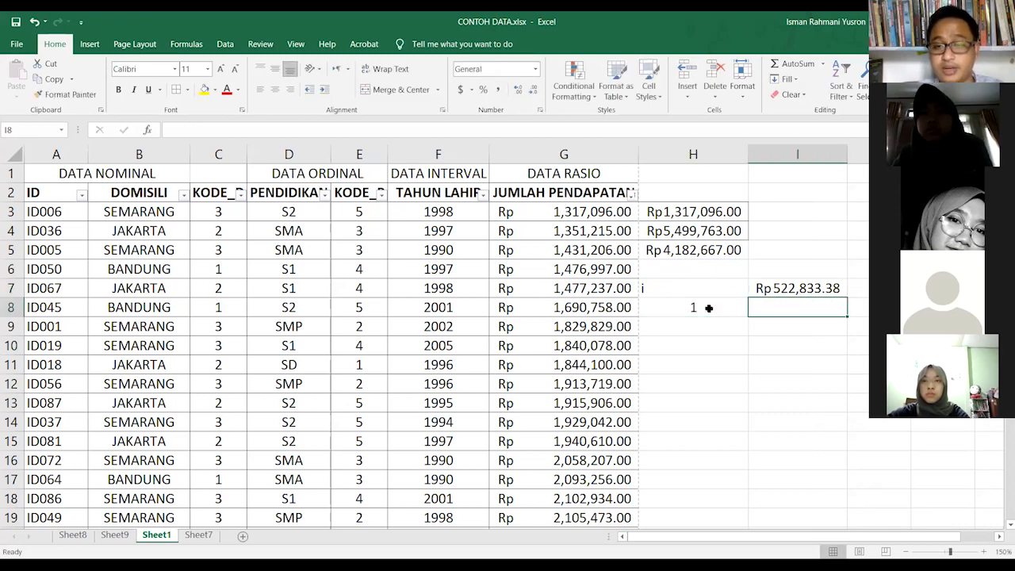
type("=")
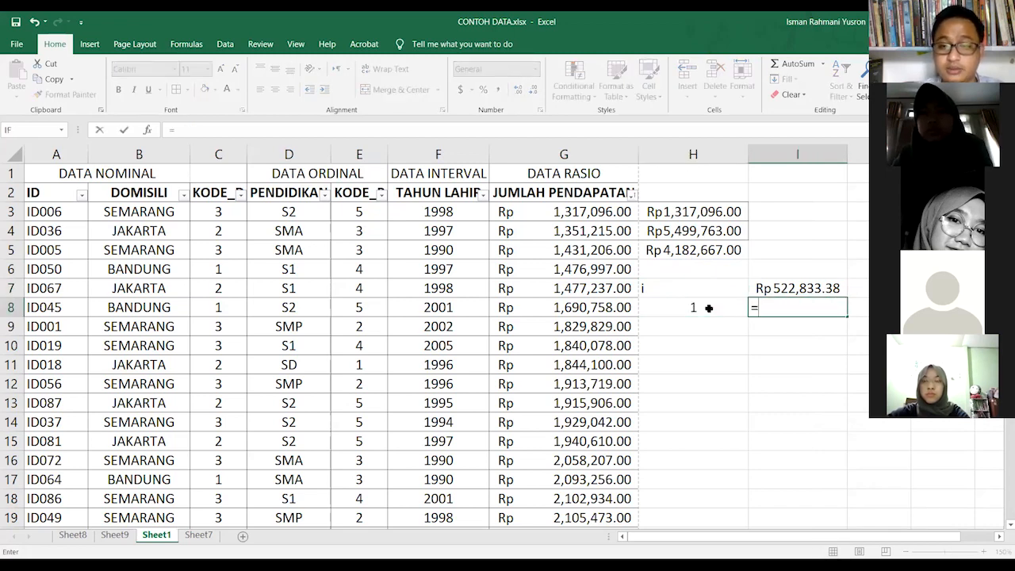
left_click(705, 213)
key("Tab")
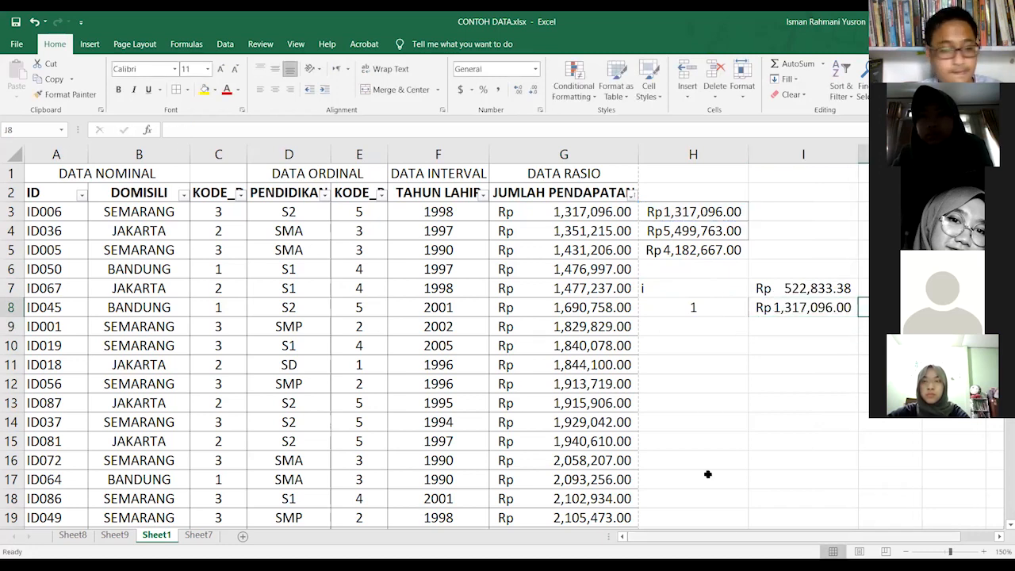
Step: Calculate the first class's upper limit in J8 by adding the class interval to the smallest income with =H3+I7
scroll(710, 476, "right", 1)
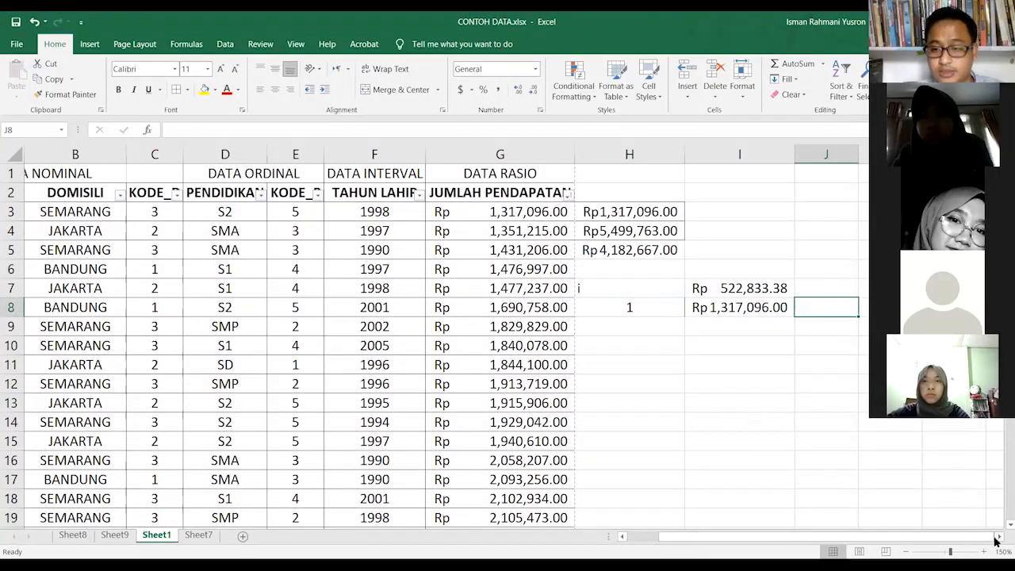
left_click(998, 537)
left_click(999, 537)
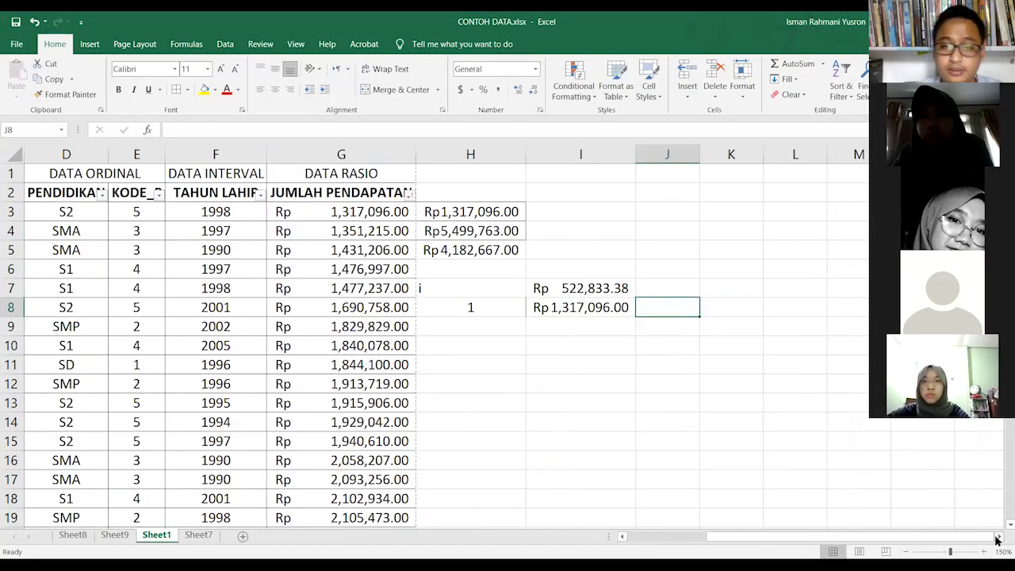
type("=")
left_click(483, 213)
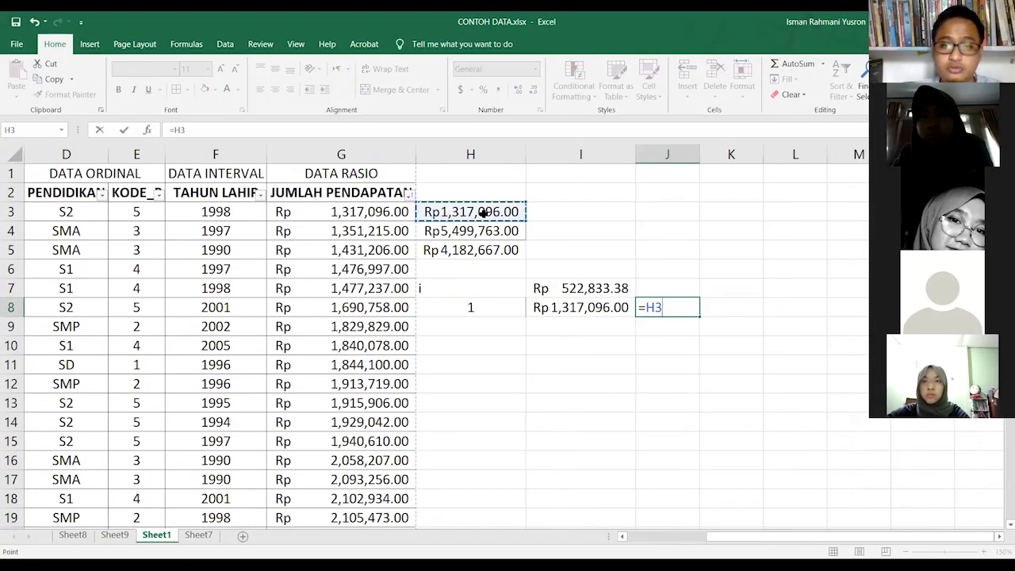
type("+")
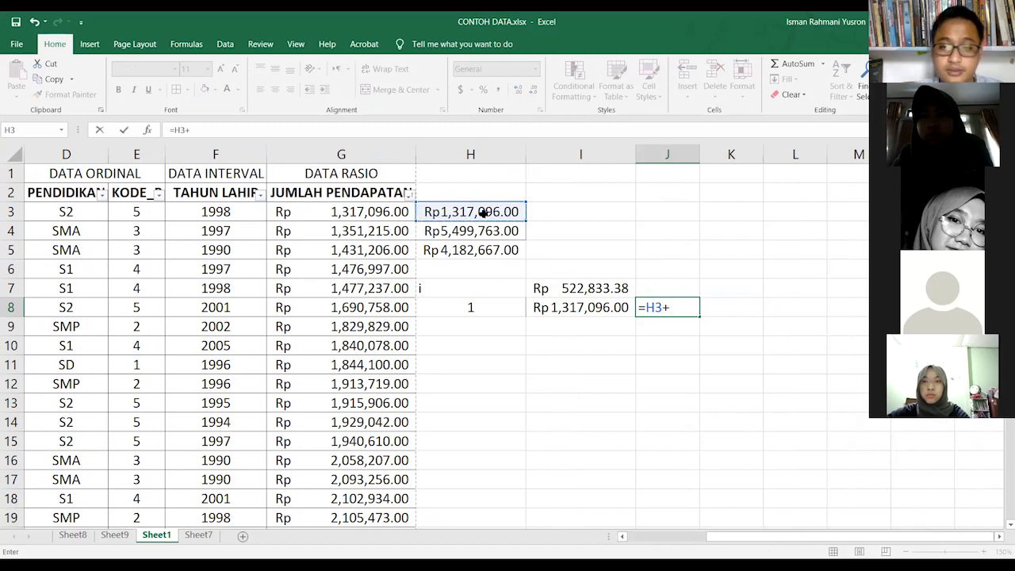
left_click(568, 288)
key("ctrl+Return")
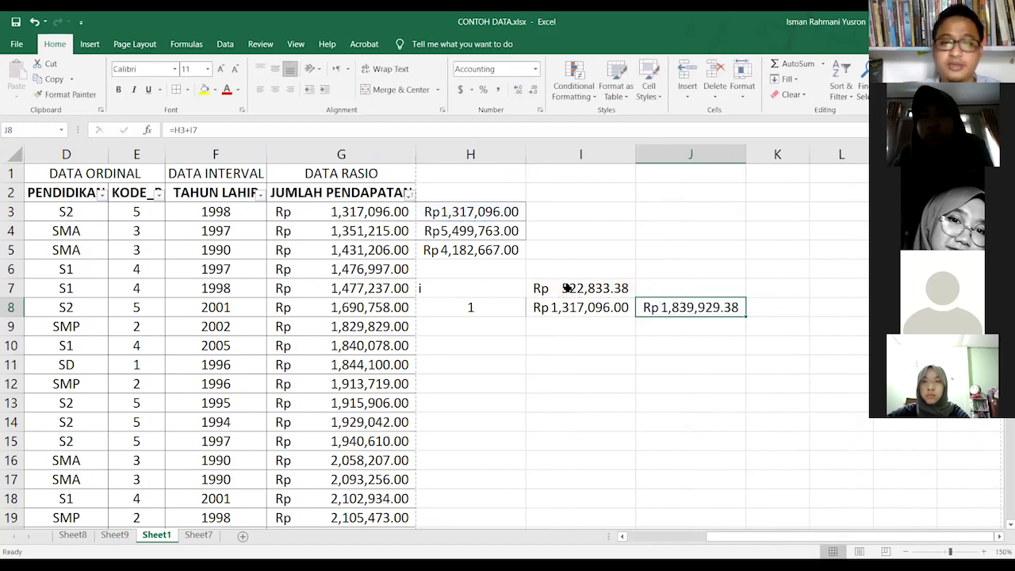
Step: Set the second class's lower limit in I9 to one above the first class's upper limit with =J8+1
left_click(601, 325)
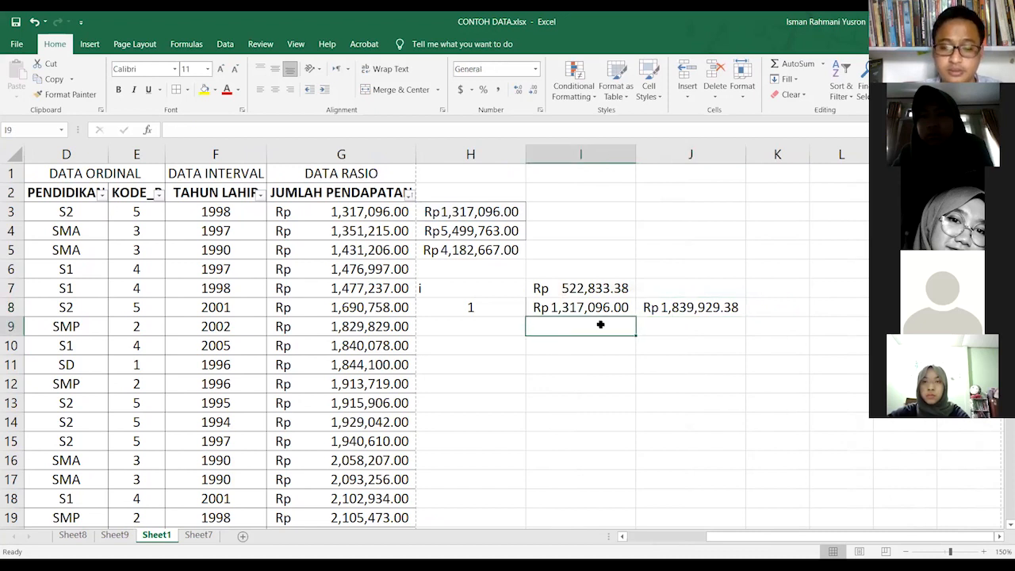
type("=")
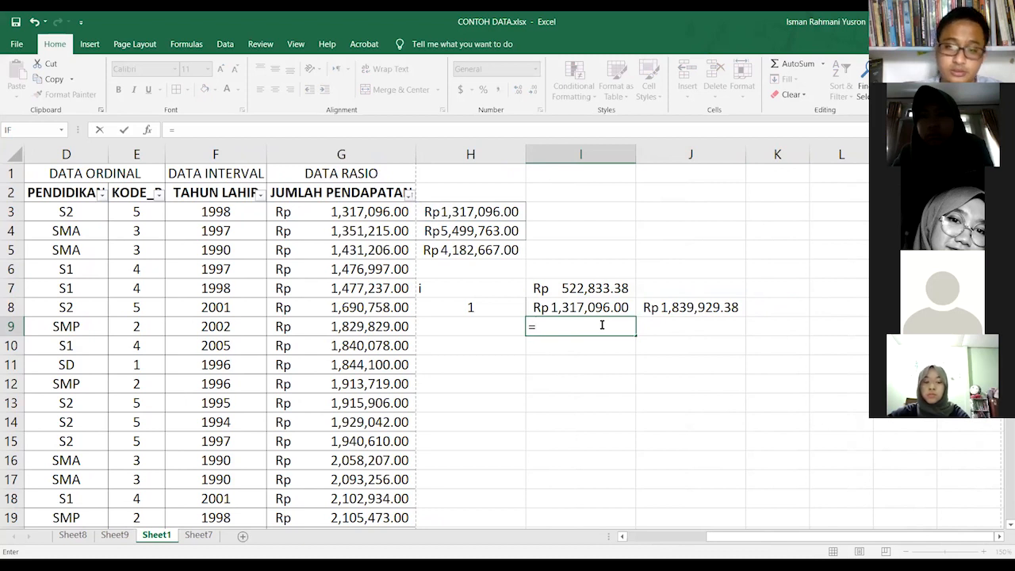
left_click(678, 306)
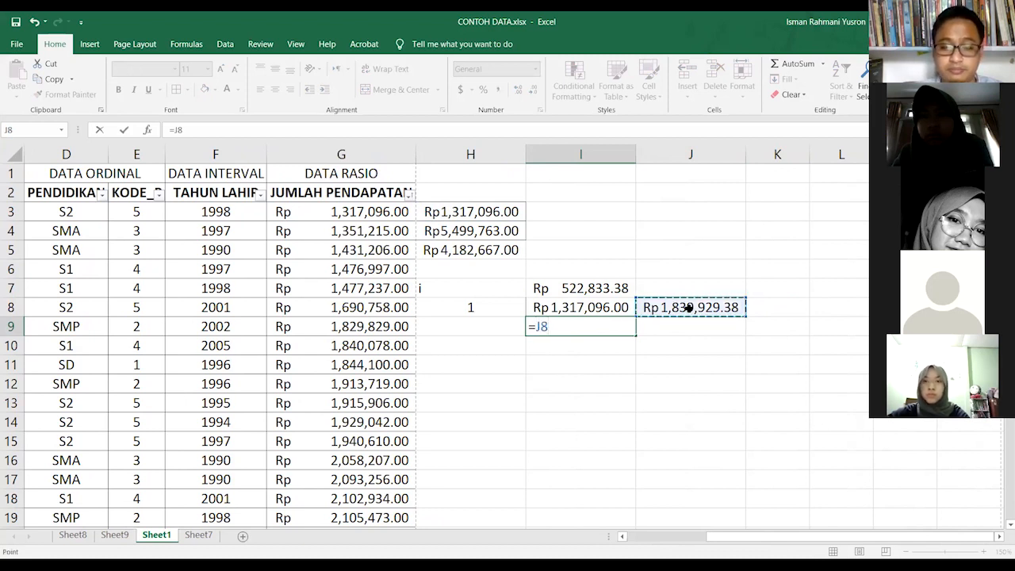
type("+1")
key("Tab")
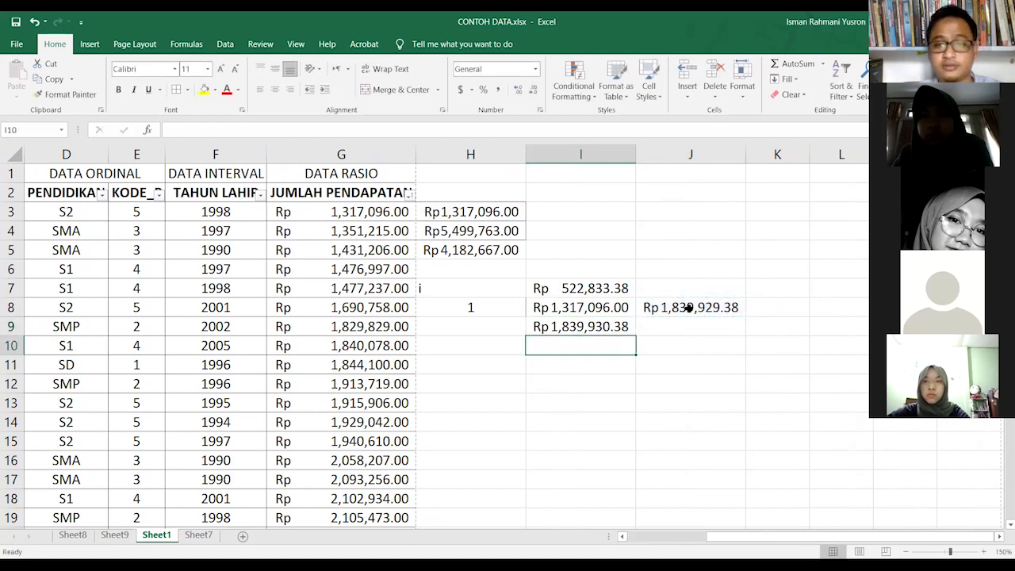
Step: Calculate the second class's upper limit in J9 by adding the interval to its lower limit with =I9+I7
type("=")
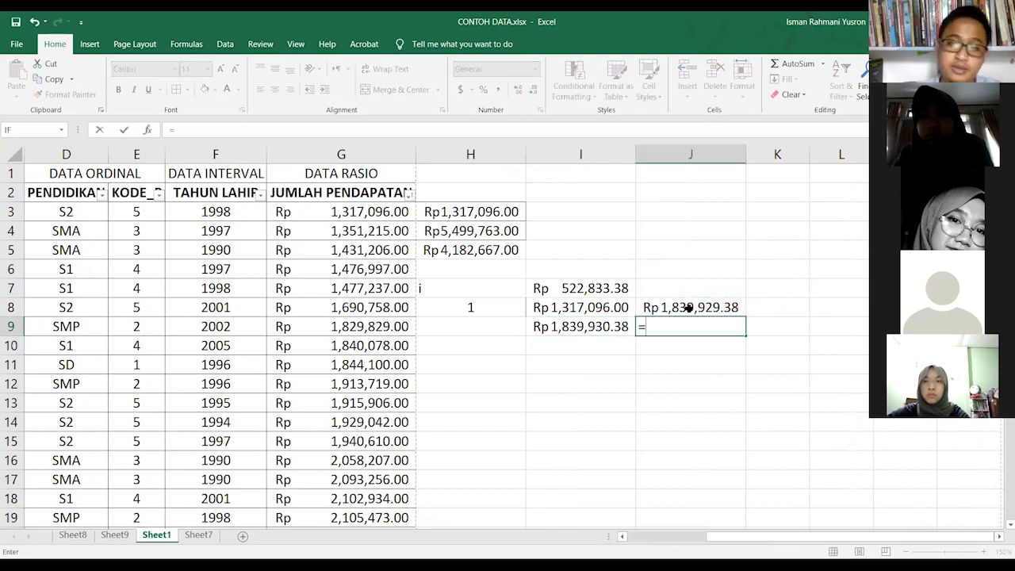
left_click(593, 326)
type("+")
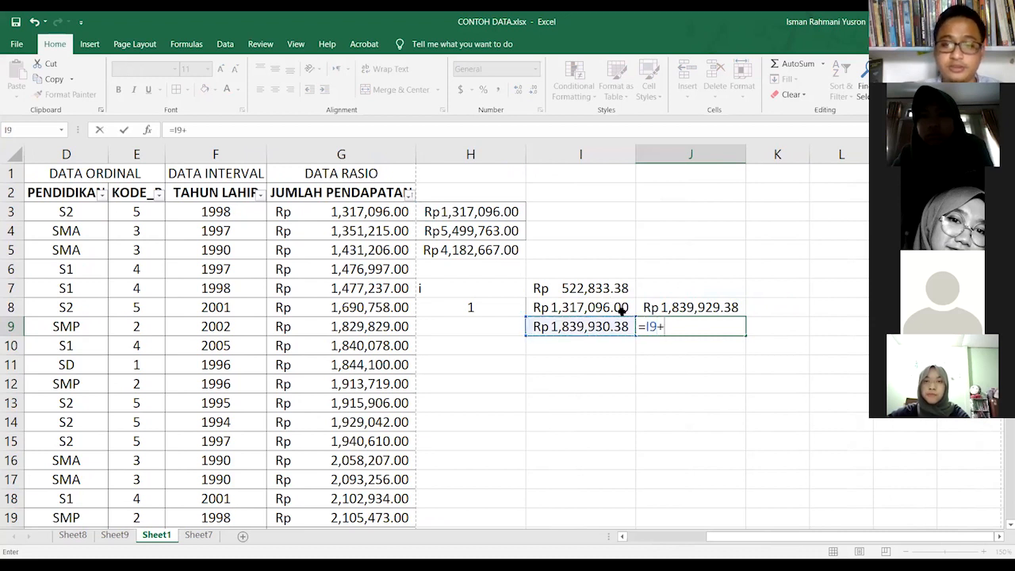
left_click(565, 286)
key("Return")
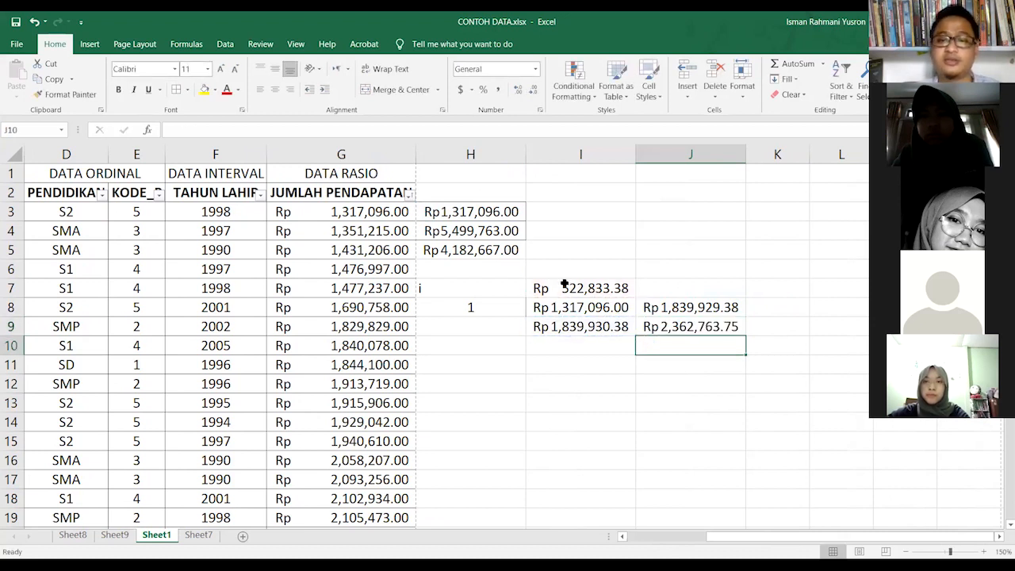
Step: Review the lower and upper limits of the first two income classes in I8:J9
key("Up")
key("Up")
key("shift+Left")
key("Right")
key("Left")
key("Left")
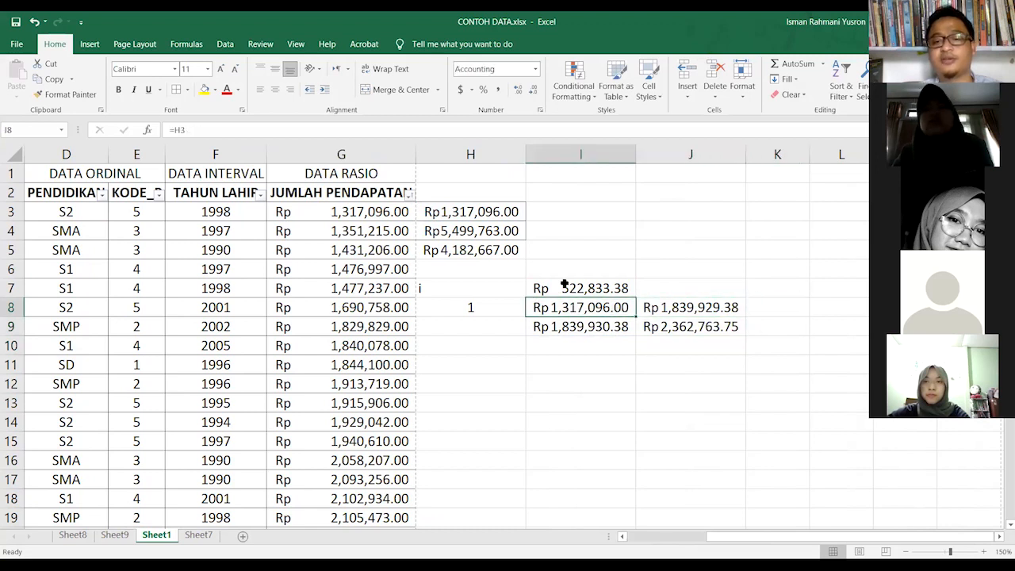
key("shift+Right")
key("shift+Down")
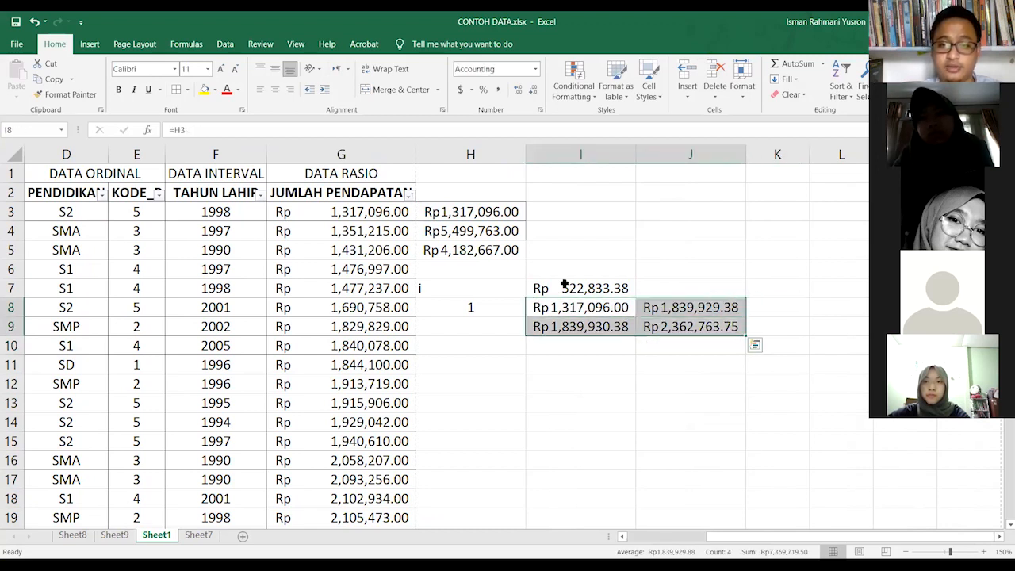
key("Left")
key("Right")
key("Right")
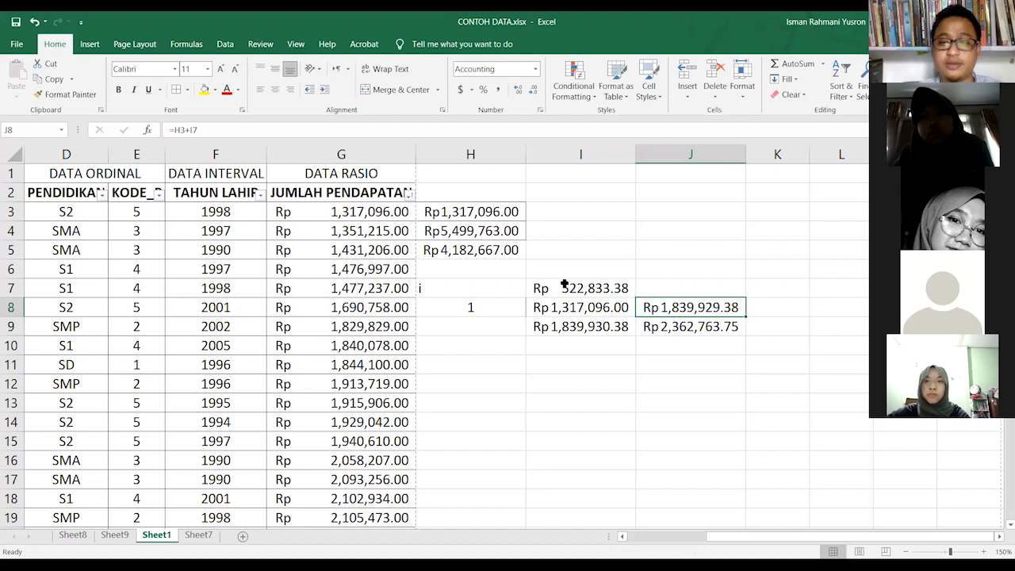
key("Right")
key("Left")
key("Left")
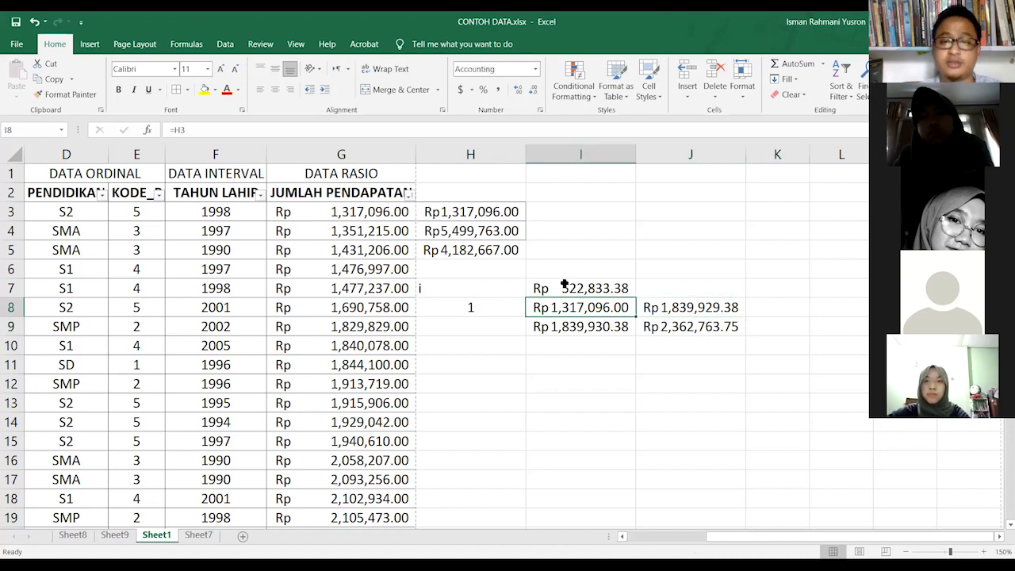
key("Down")
key("Right")
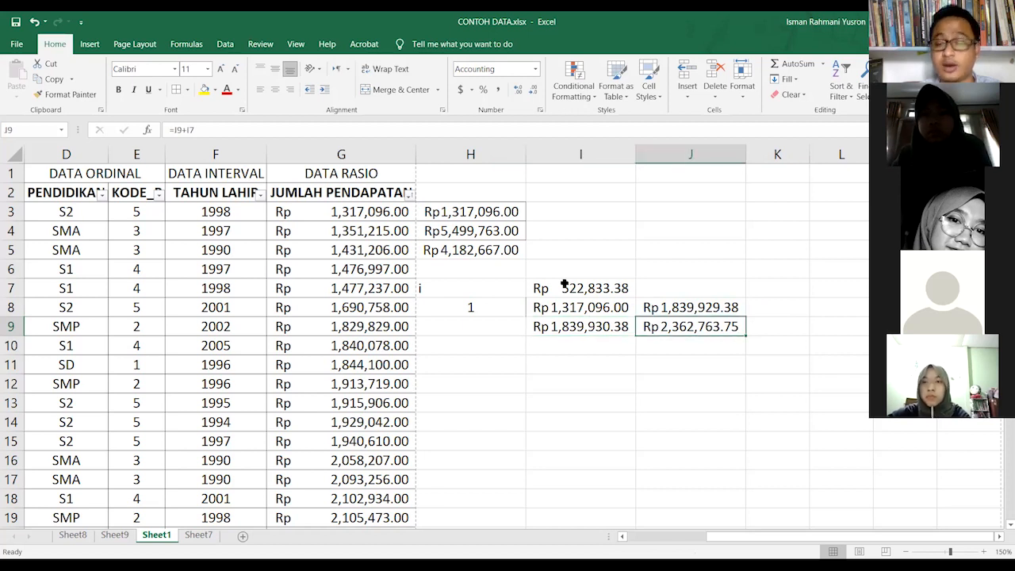
key("Down")
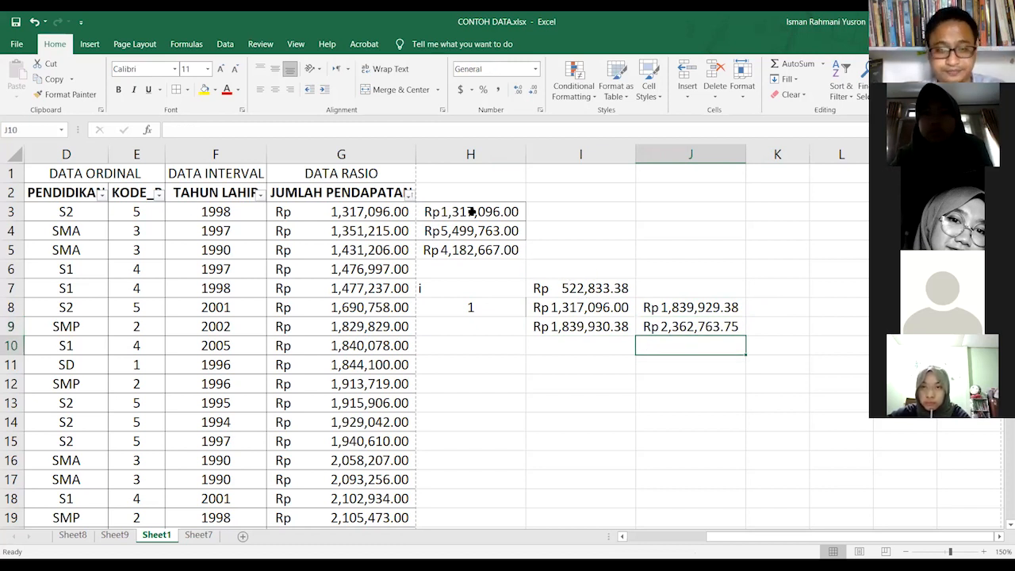
Step: Clear all range, interval and class limit calculations from H3:J9
left_click_drag(477, 208, 727, 338)
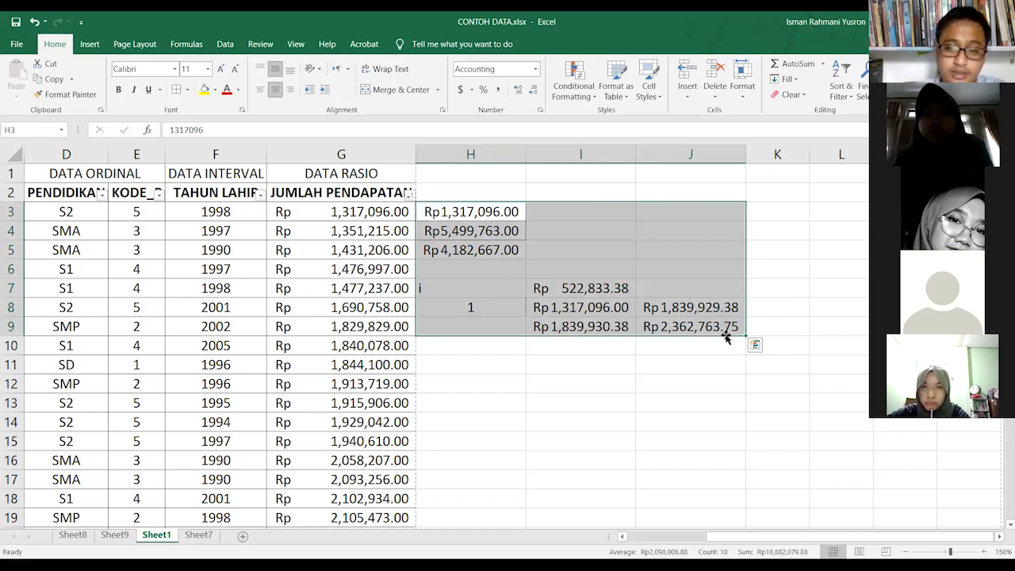
key("Delete")
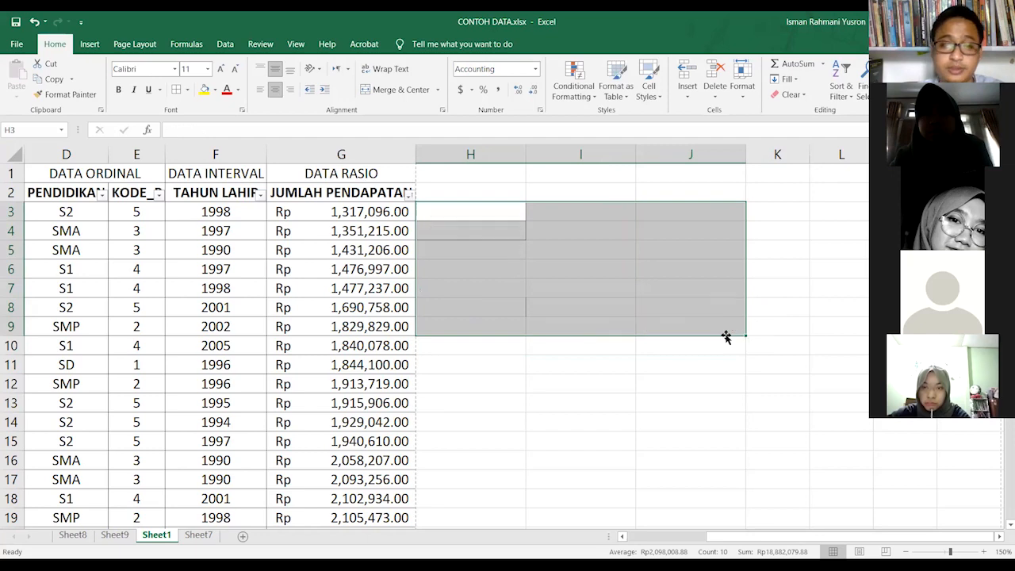
left_click(581, 246)
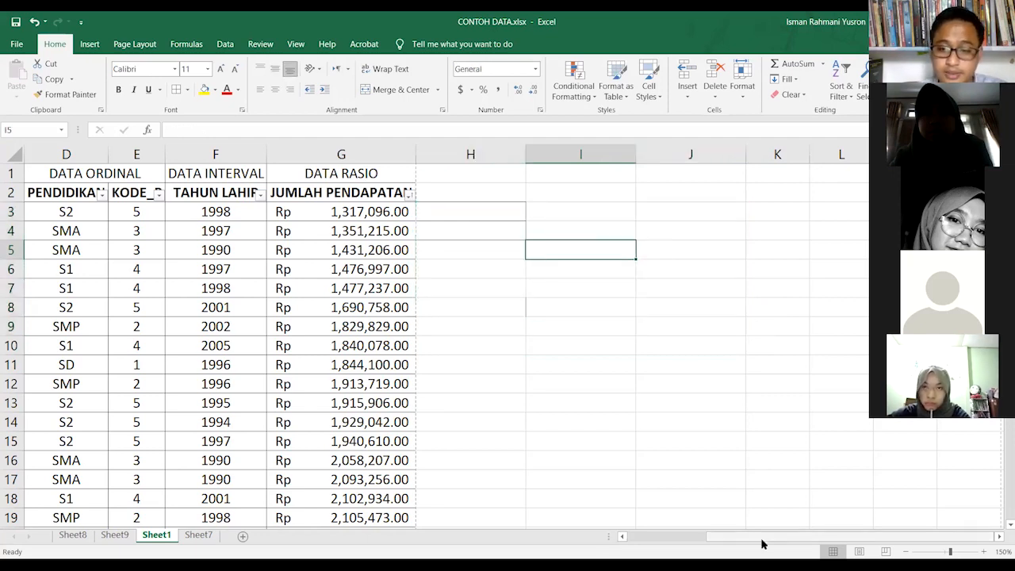
Step: Sort the data table by ID in ascending order, starting from ID001
scroll(760, 541, "left", 3)
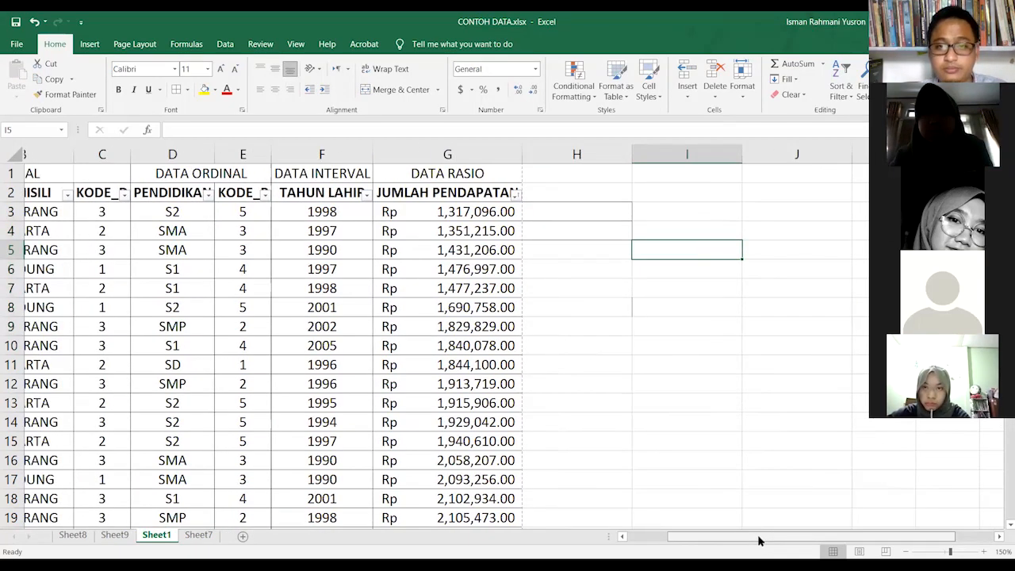
scroll(632, 198, "left", 2)
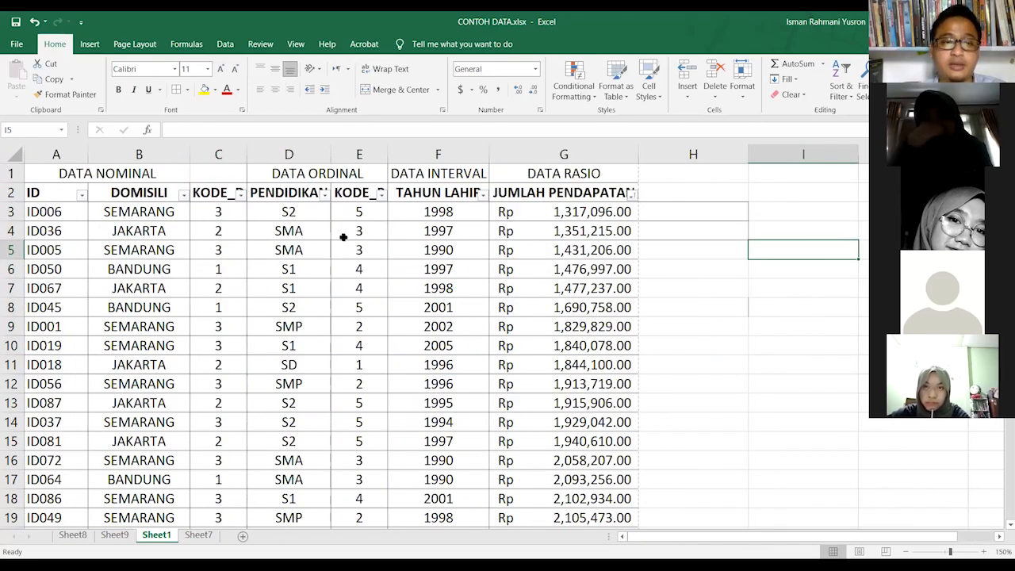
left_click(216, 213)
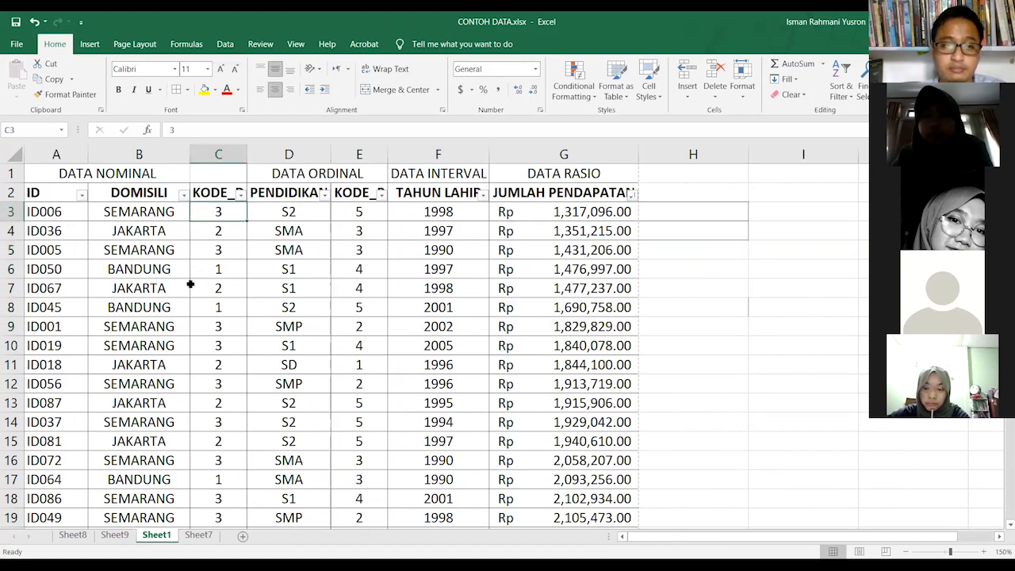
left_click(170, 243)
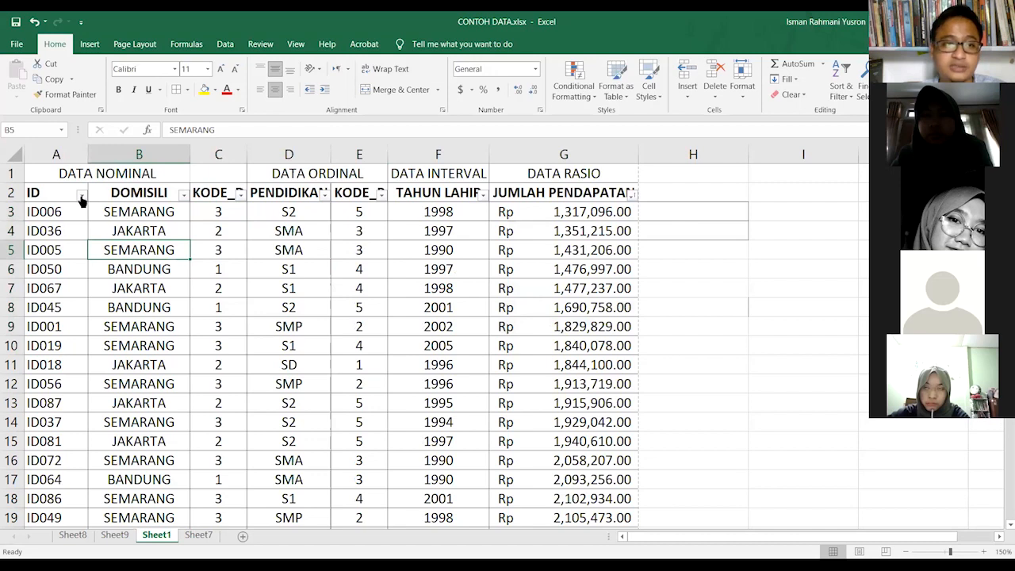
left_click(278, 268)
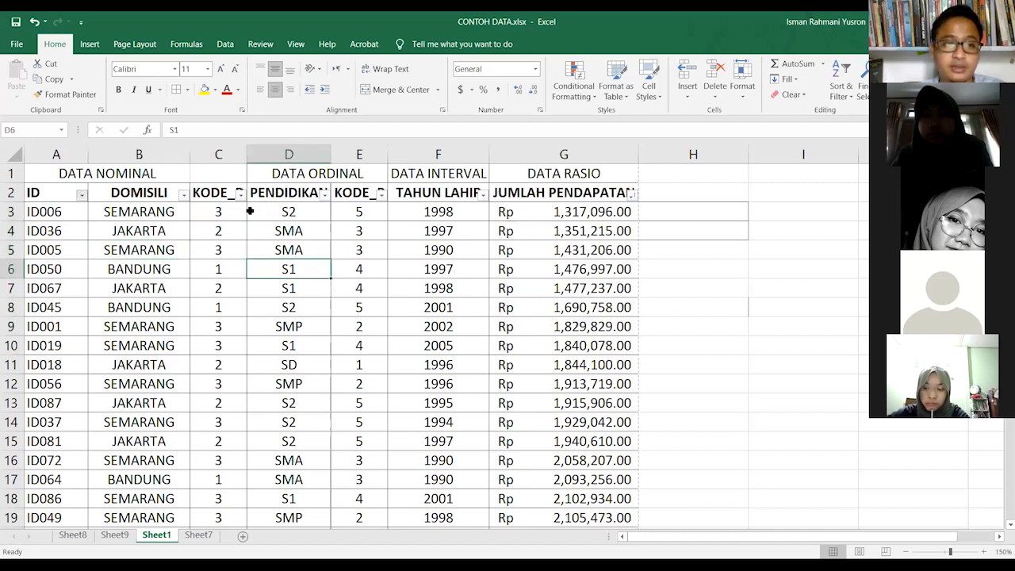
Step: Open the Descriptive Statistics tool from Data Analysis for the JUMLAH PENDAPATAN data
left_click(580, 207)
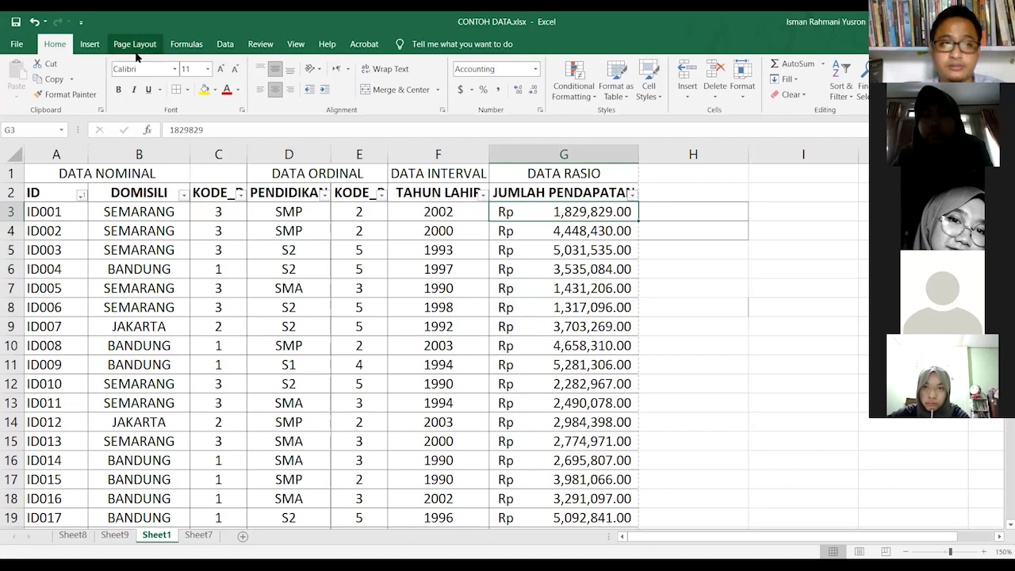
left_click(225, 44)
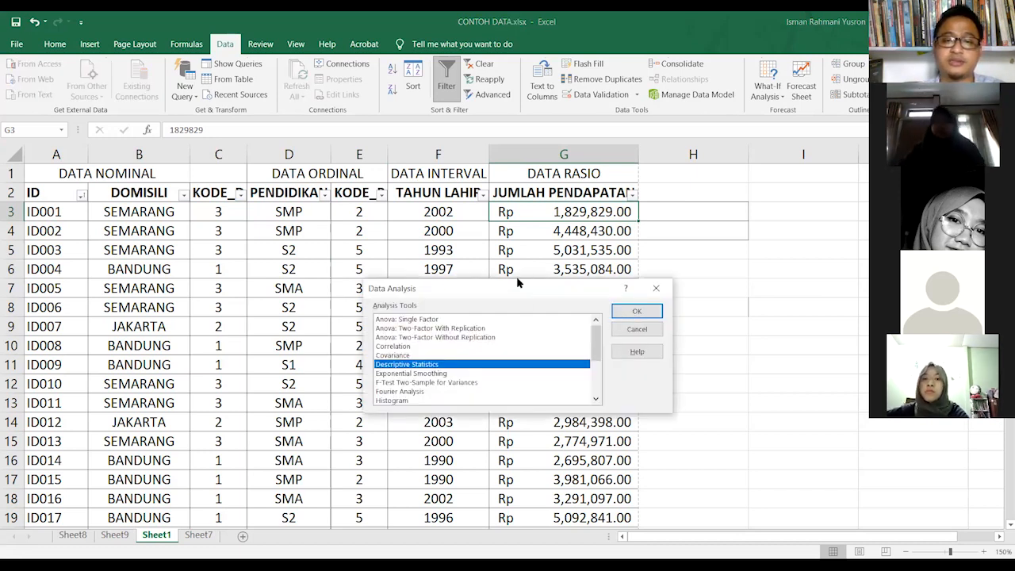
left_click(639, 311)
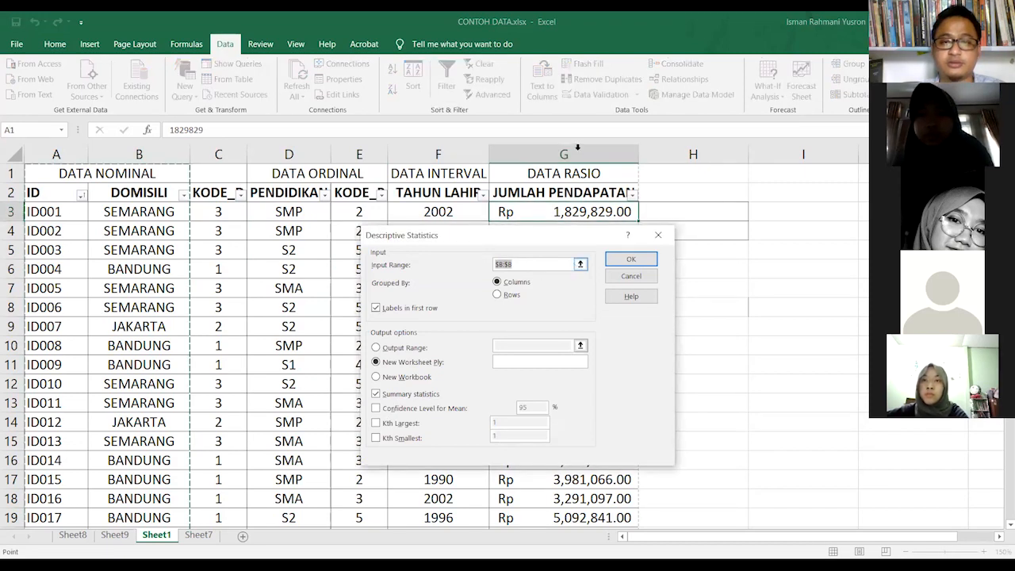
Step: Try to run Descriptive Statistics on column G with labels in the first row, output to a new worksheet
left_click_drag(587, 143, 600, 167)
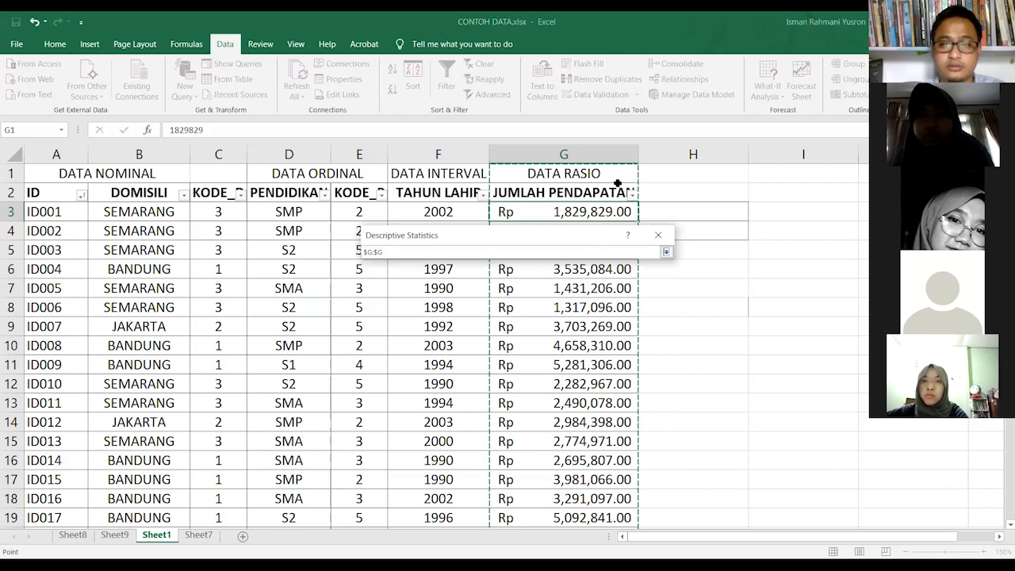
left_click_drag(605, 193, 597, 148)
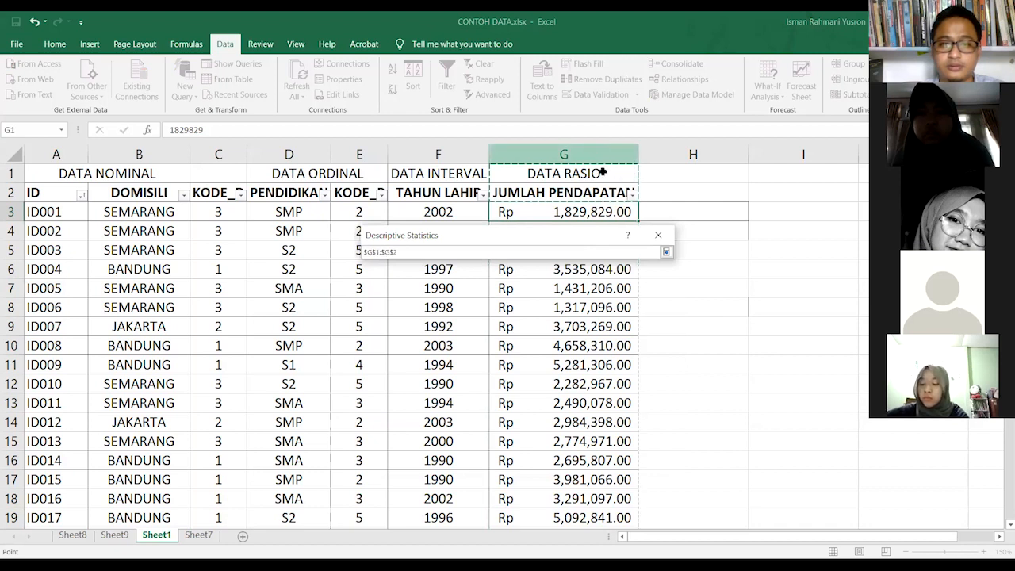
left_click(667, 254)
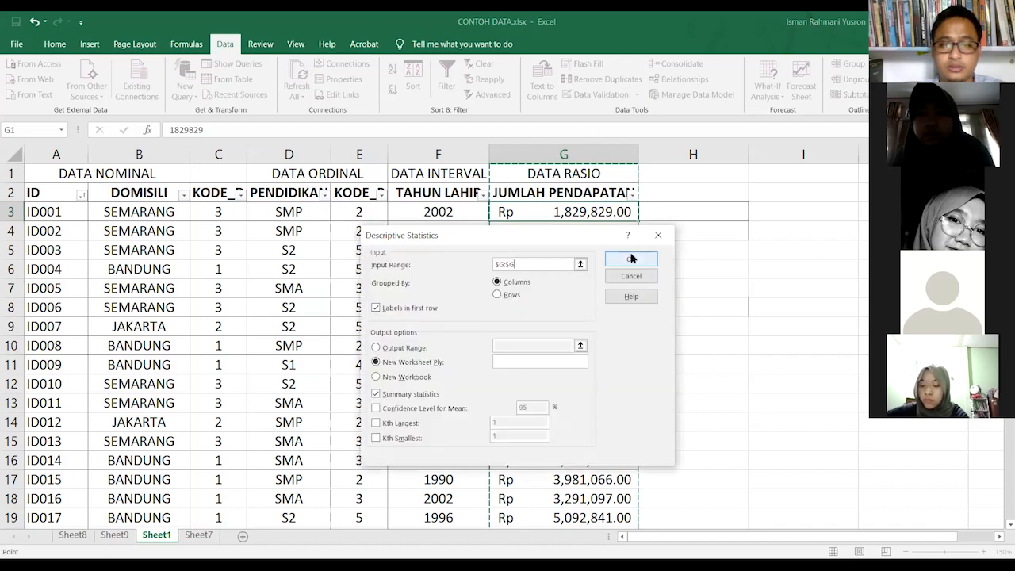
left_click(632, 260)
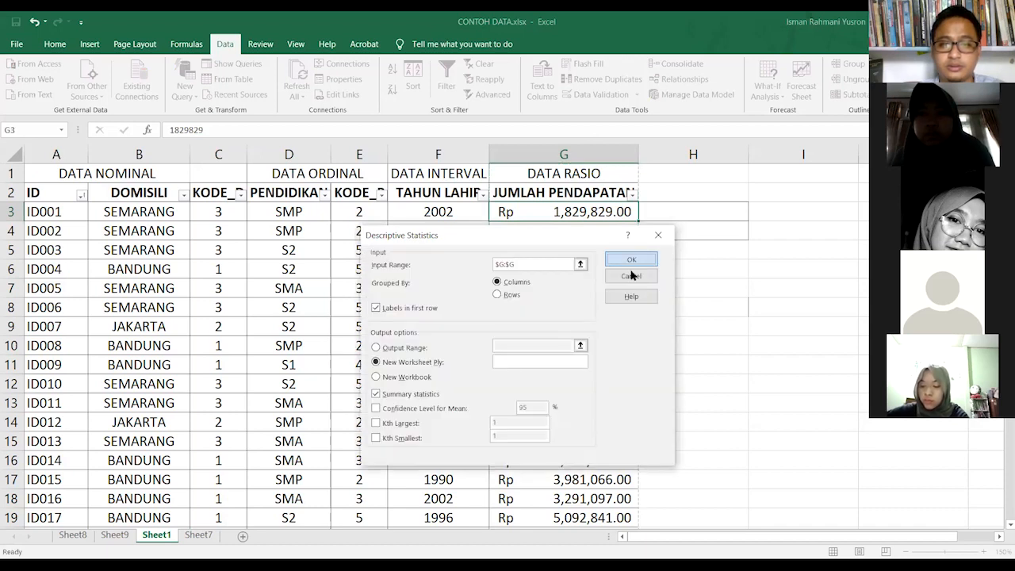
left_click(632, 330)
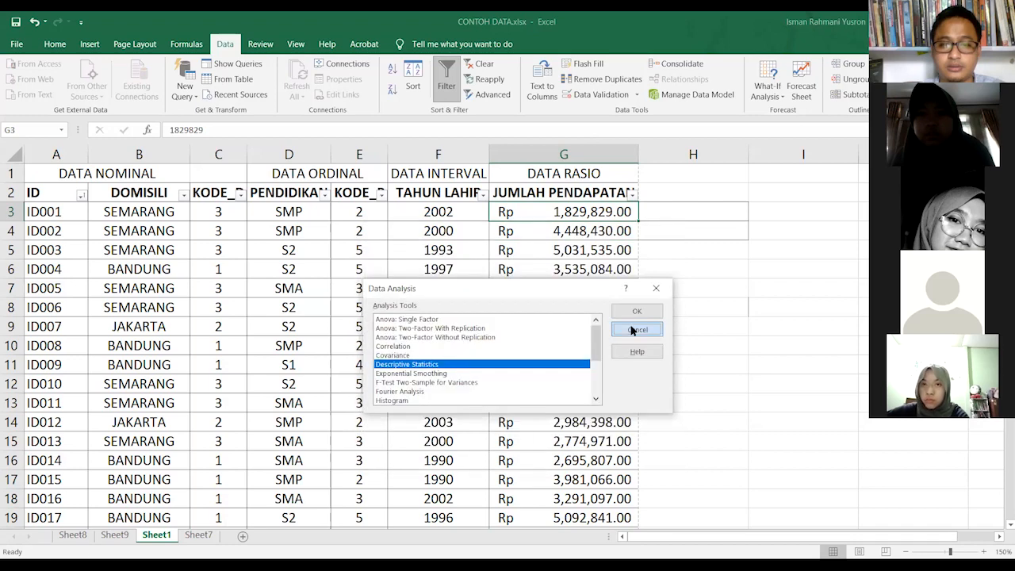
Step: Try Descriptive Statistics on column G again with the first-row labels option turned off
left_click(605, 193)
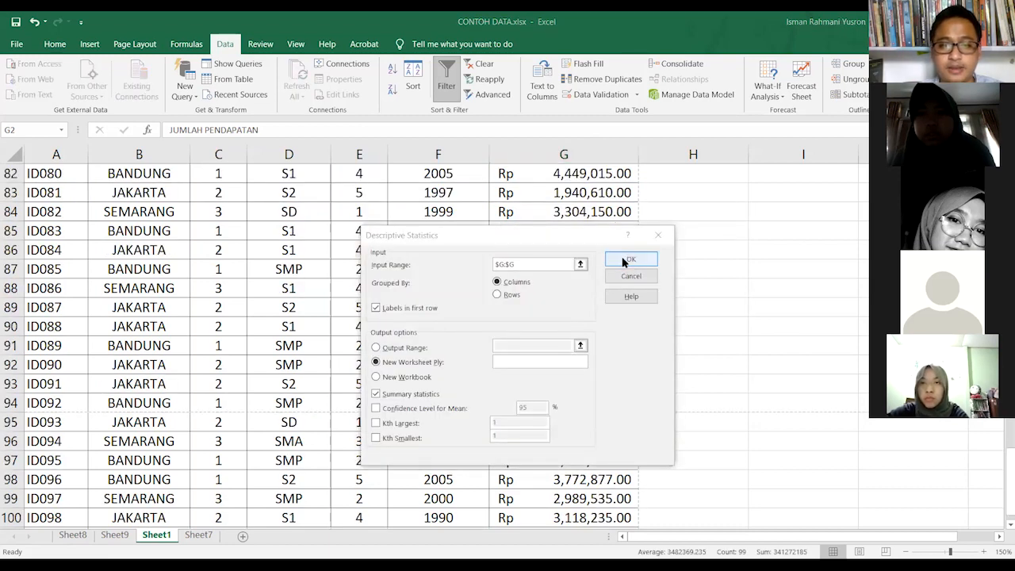
left_click(408, 308)
left_click(609, 264)
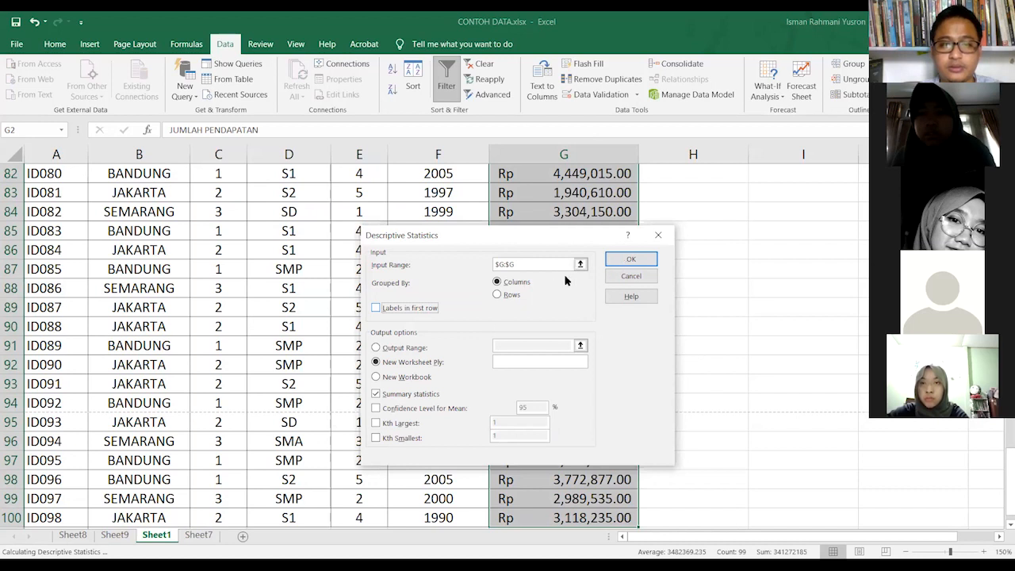
left_click(610, 266)
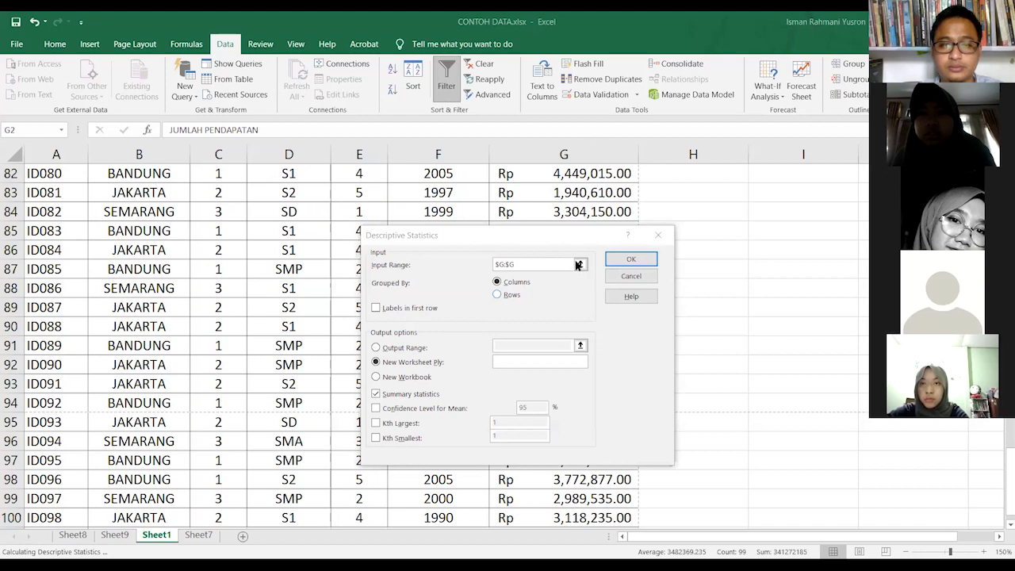
Step: Set the Descriptive Statistics input range to G2:G100, grouped by rows, and exit the analysis dialogs
left_click(597, 174)
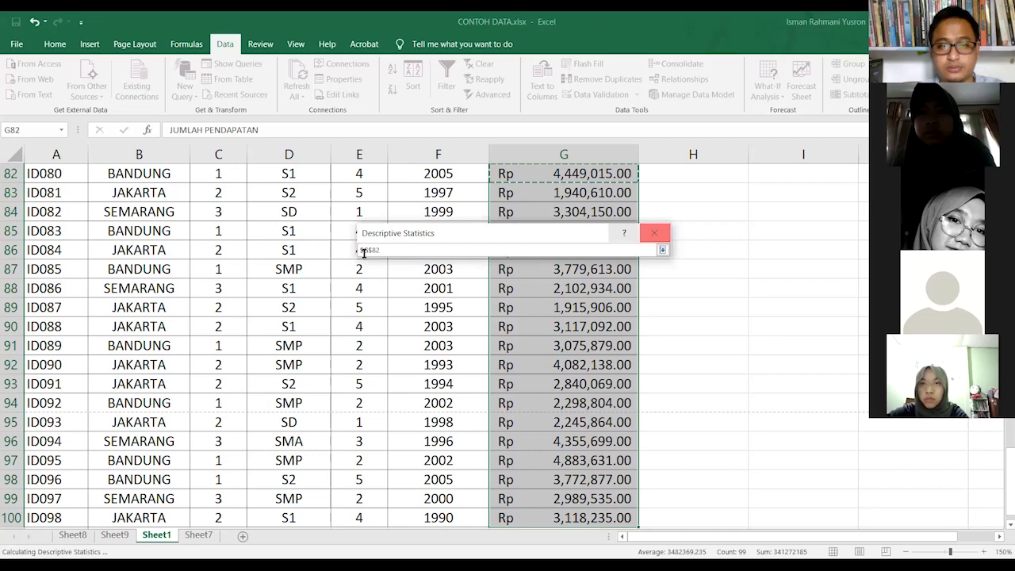
left_click(564, 155)
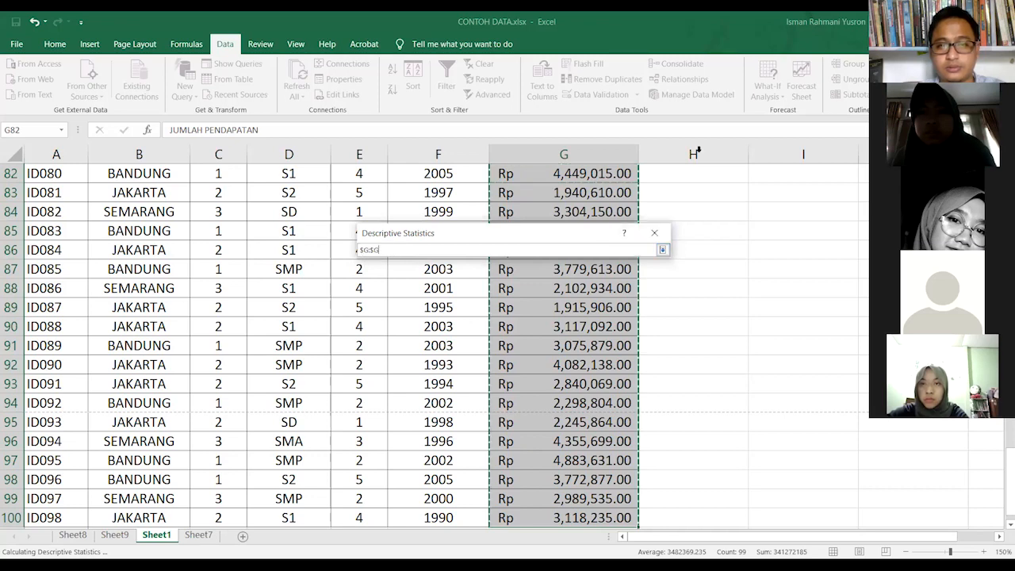
scroll(564, 345, "up", 20)
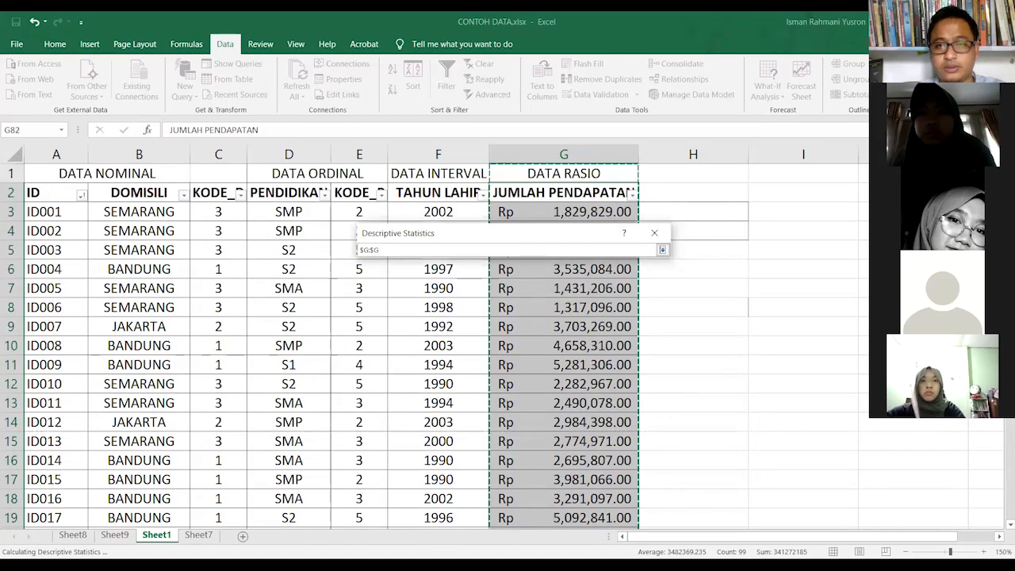
left_click(636, 168)
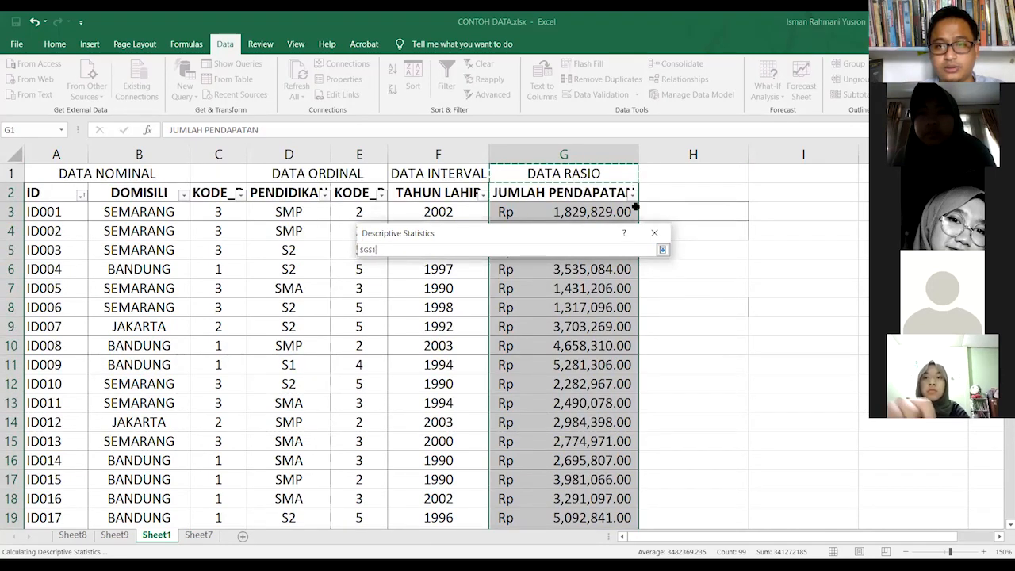
left_click(586, 198)
left_click_drag(580, 249, 565, 551)
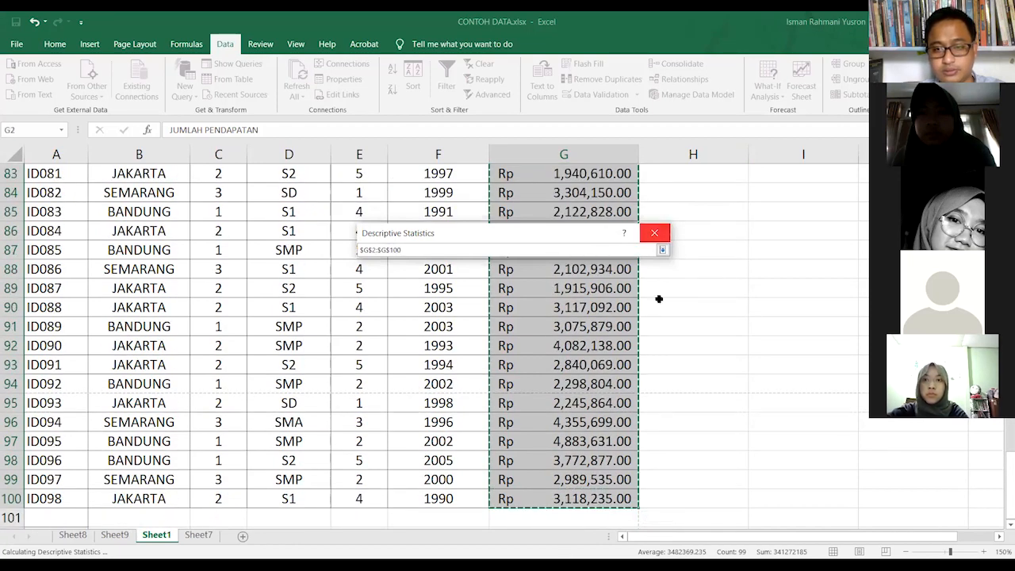
left_click(664, 251)
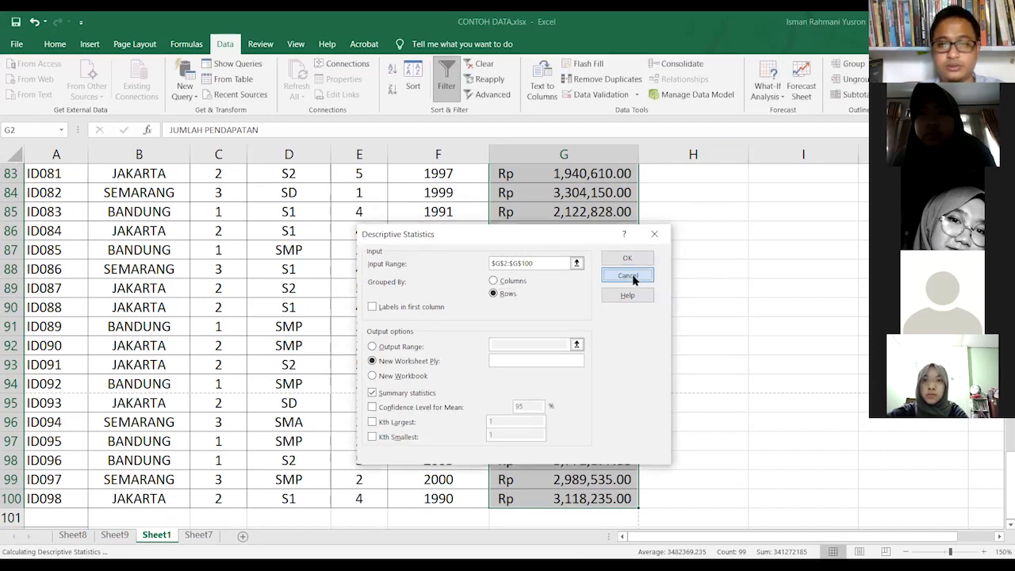
left_click(628, 276)
left_click(639, 330)
Step: Retry Descriptive Statistics on G2:G100 grouped by rows, with labels in the first column and summary statistics enabled
left_click(592, 229)
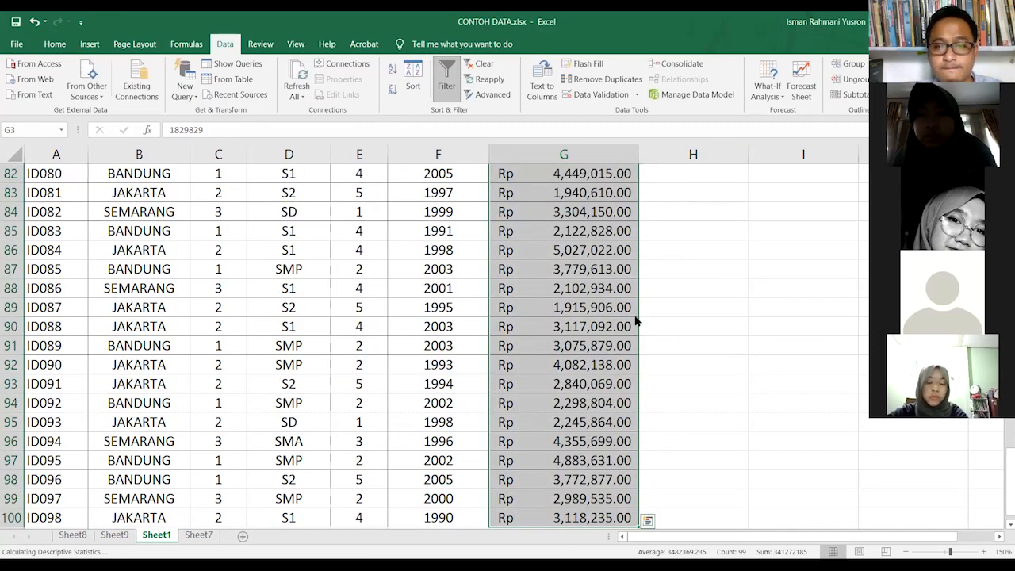
left_click(635, 312)
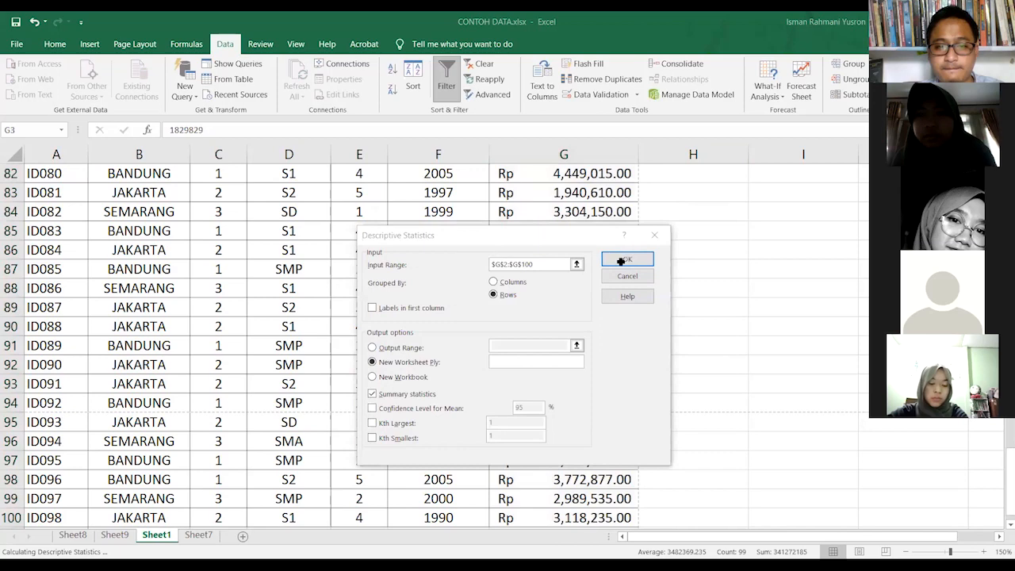
left_click(492, 328)
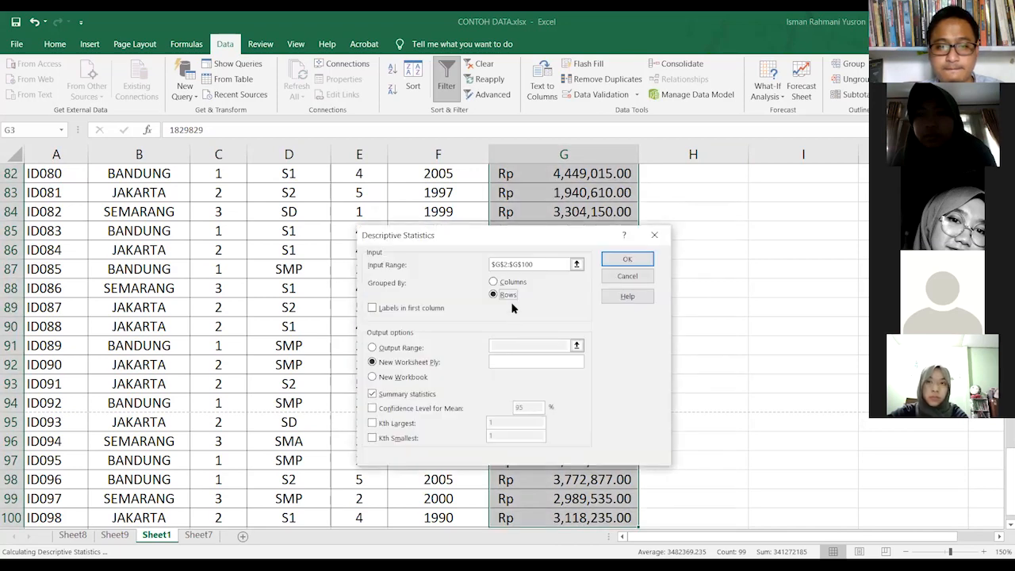
left_click(426, 394)
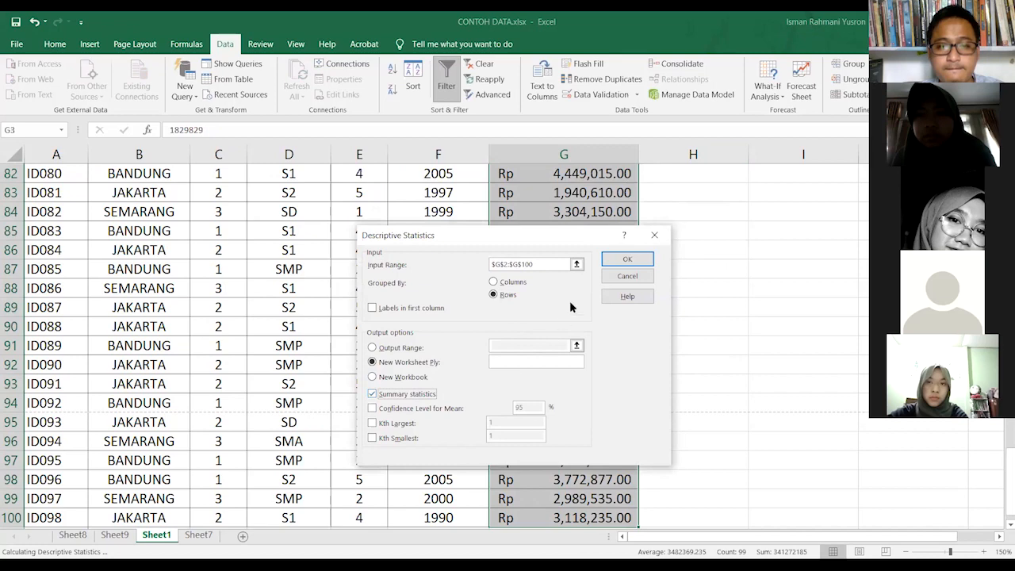
left_click(439, 307)
key("space")
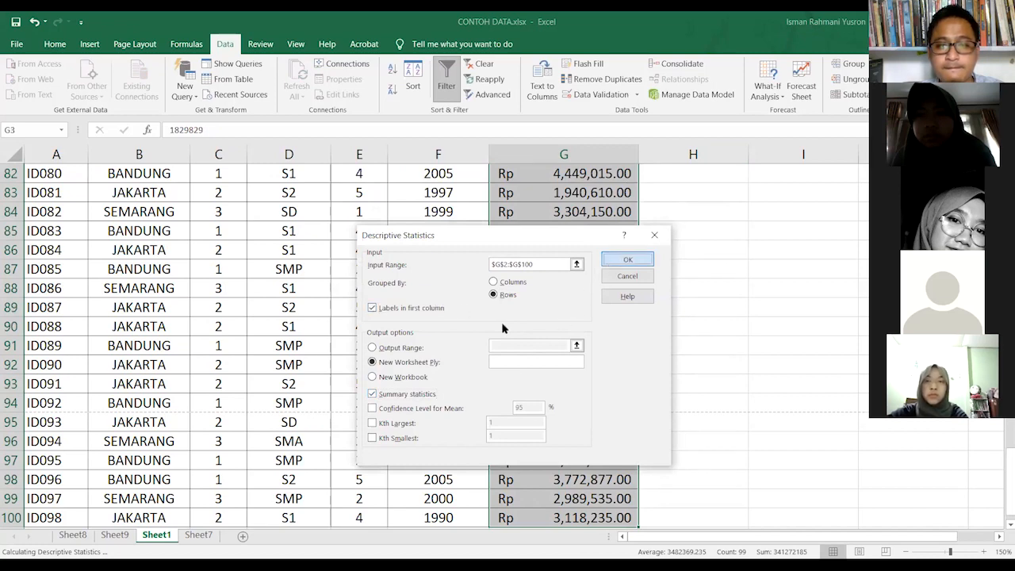
left_click(621, 277)
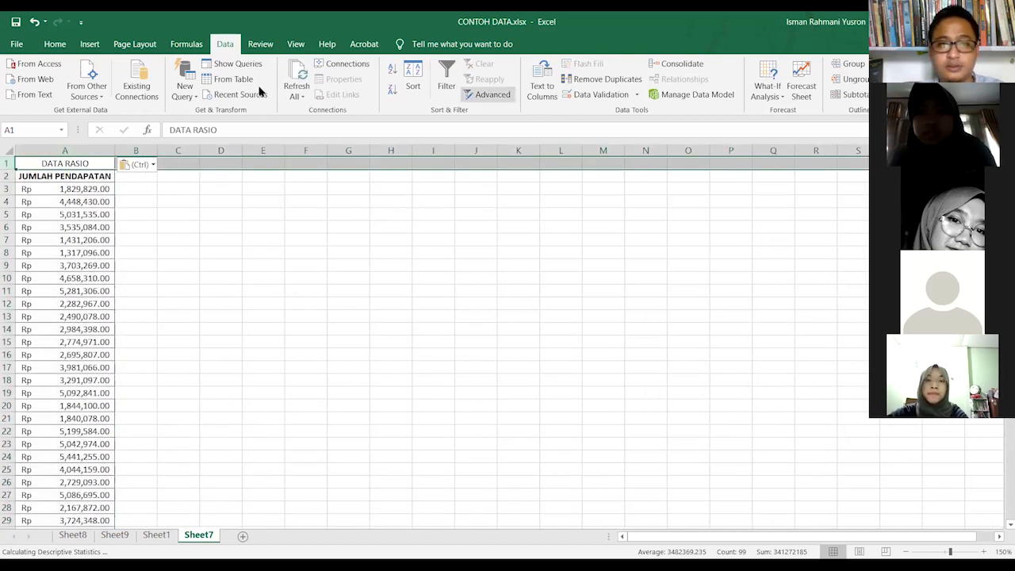
Step: Delete the DATA RASIO heading row from Sheet7
left_click(82, 43)
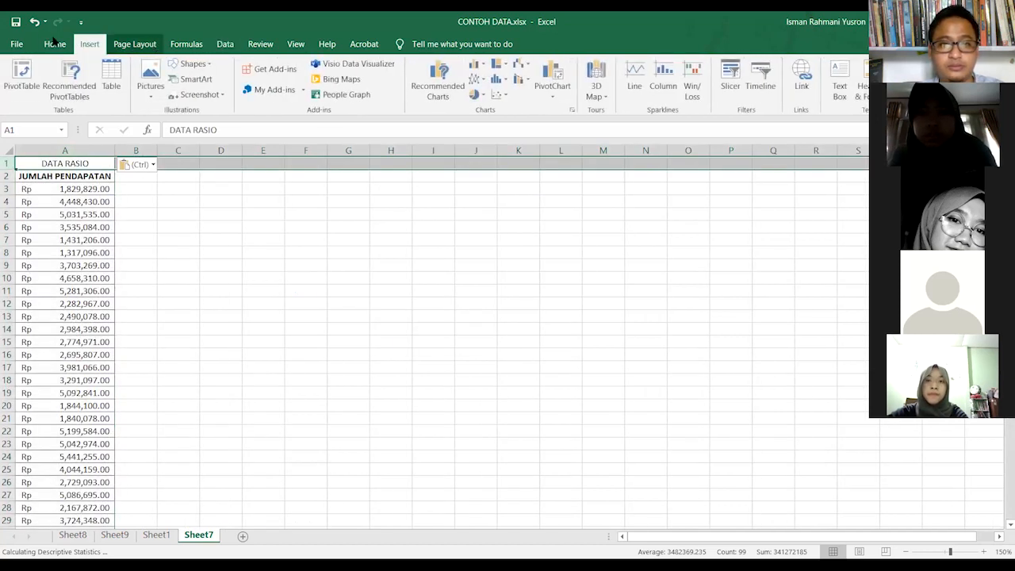
left_click(53, 43)
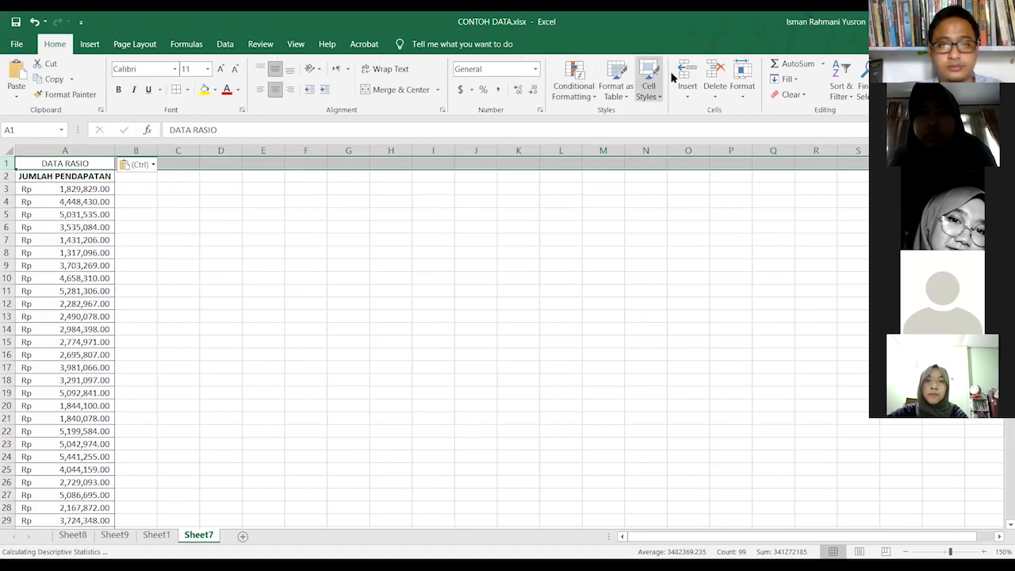
left_click(715, 73)
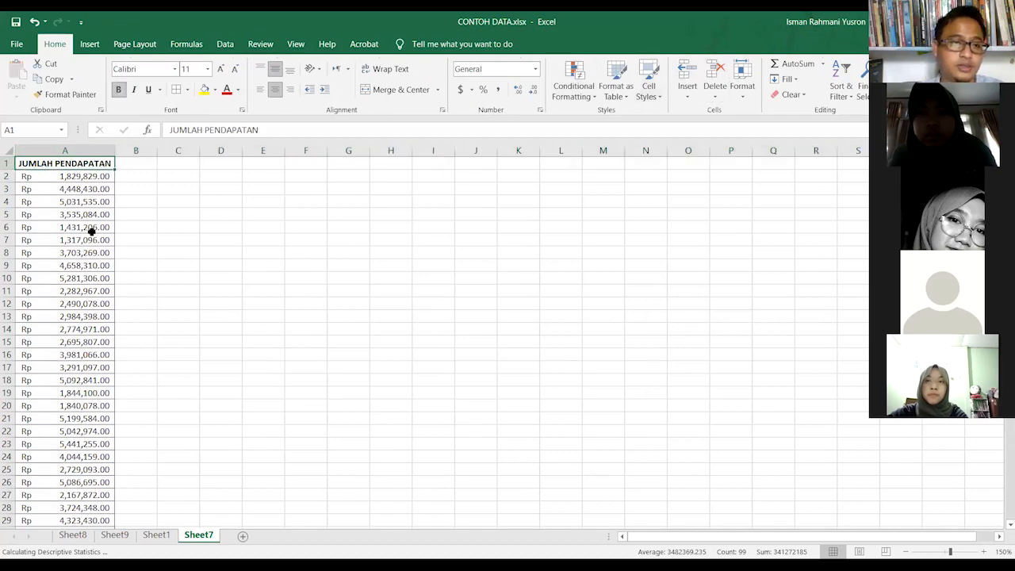
Step: Select the JUMLAH PENDAPATAN column on Sheet7 and start the Descriptive Statistics analysis tool
left_click(82, 150)
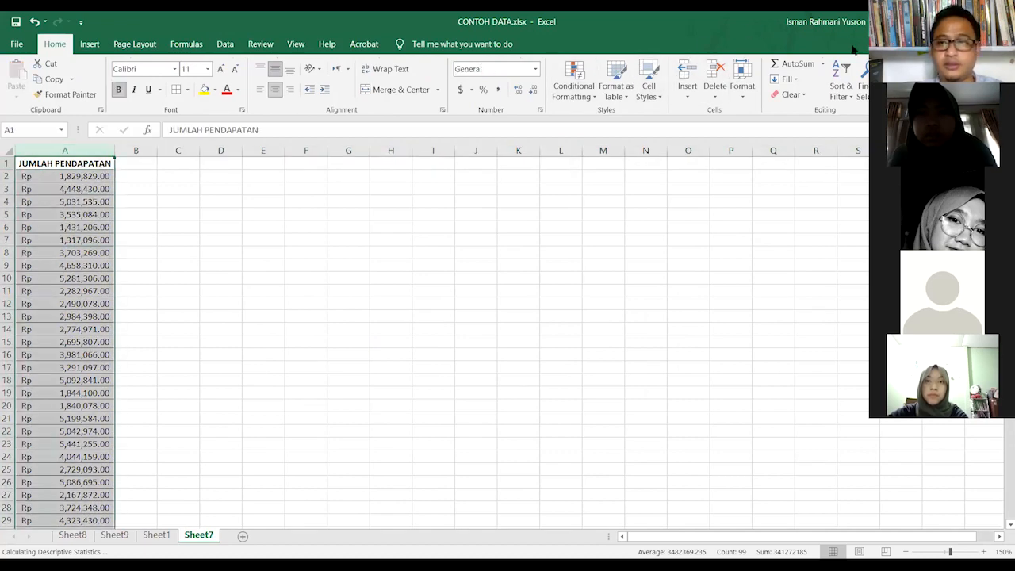
left_click(138, 45)
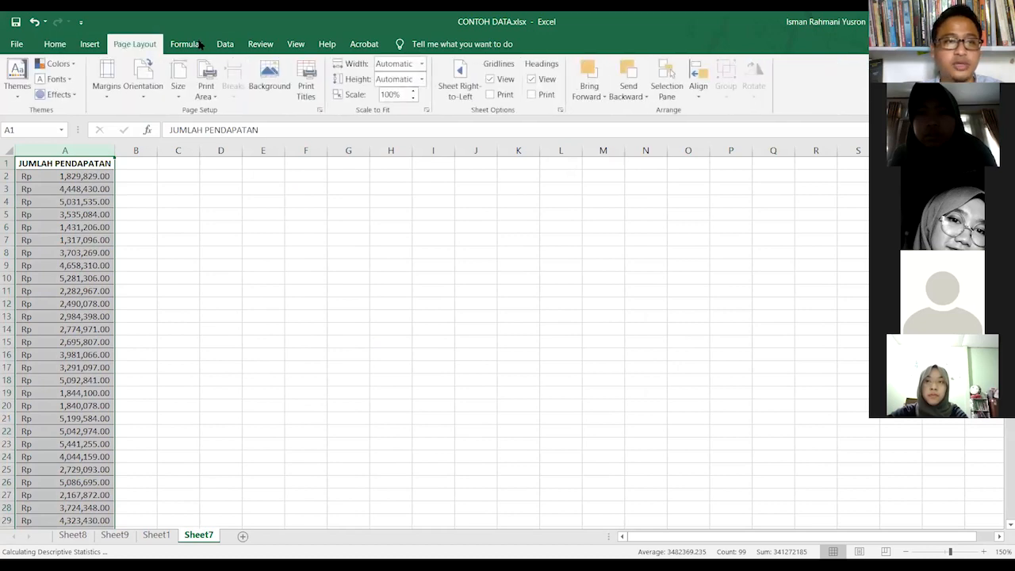
left_click(219, 45)
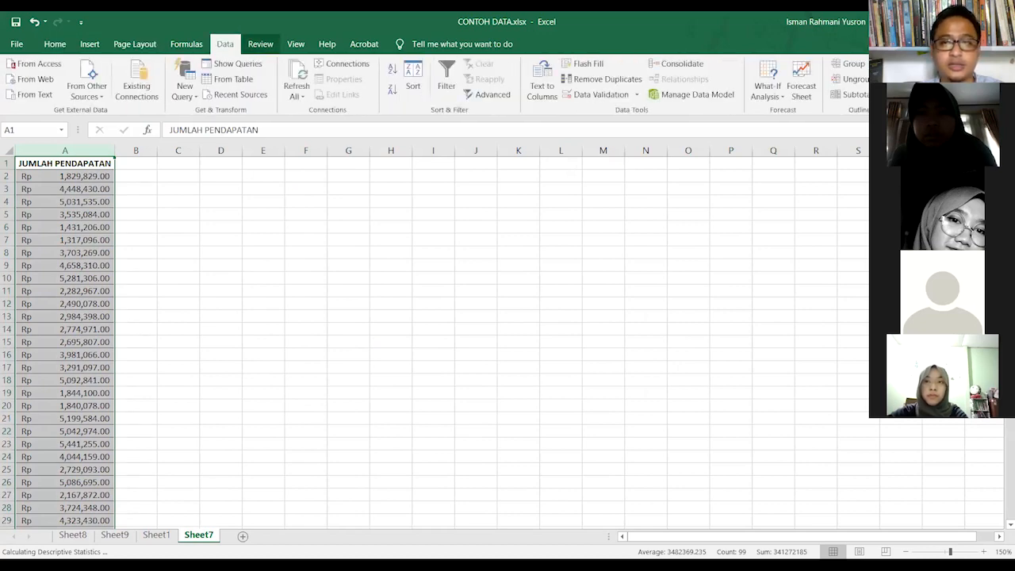
left_click(936, 65)
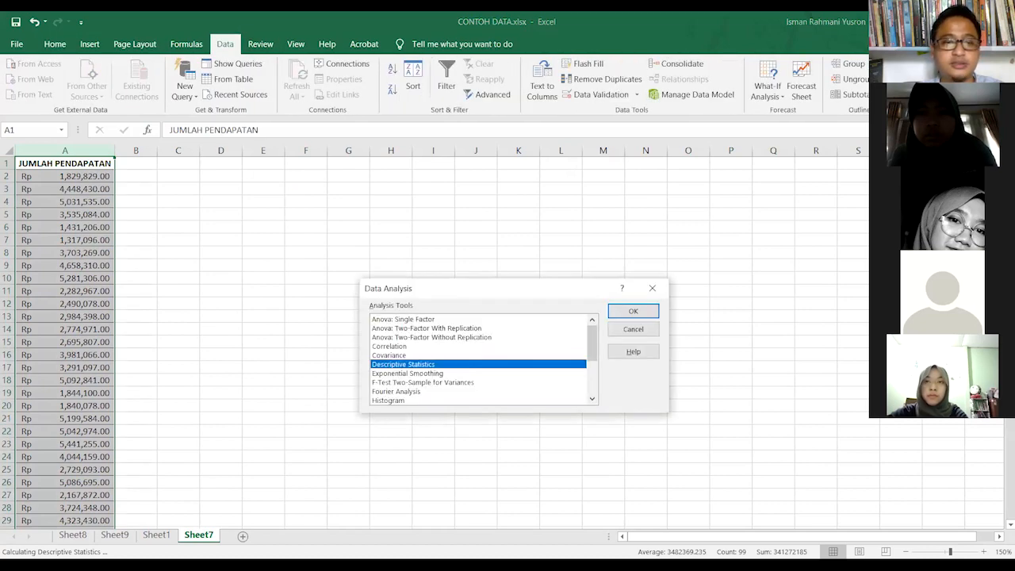
left_click(633, 311)
left_click(619, 260)
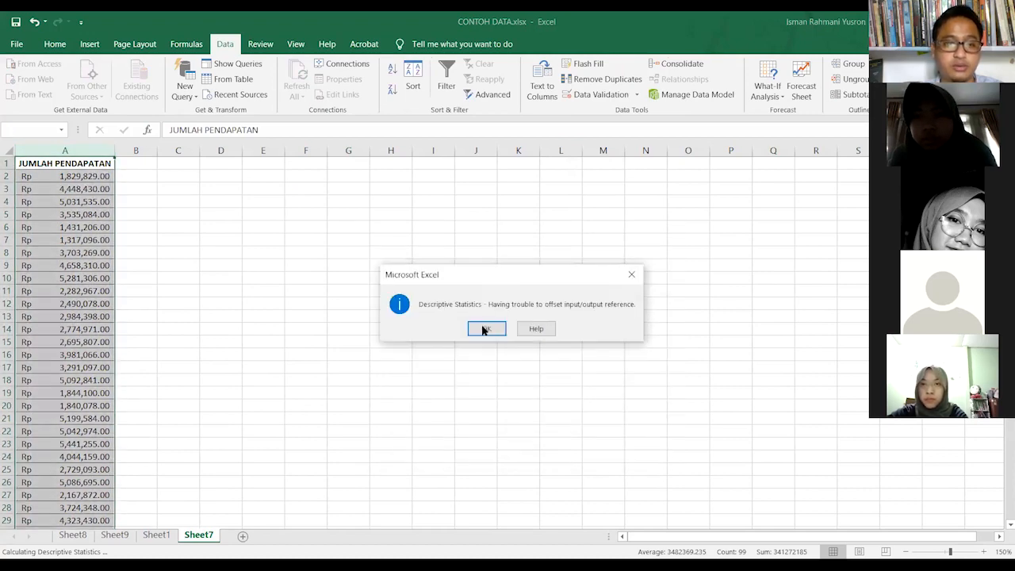
left_click(485, 329)
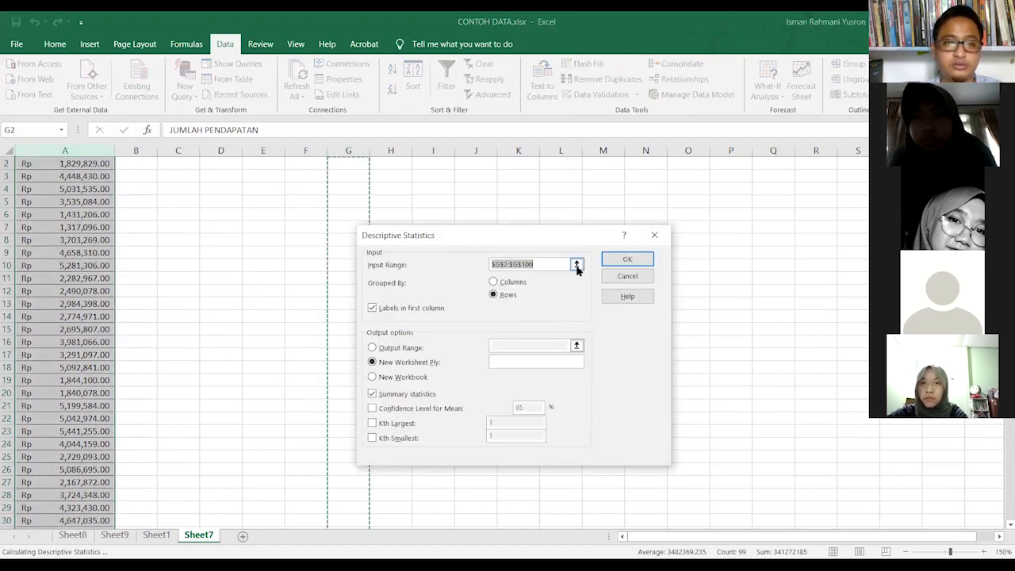
Step: Set the Descriptive Statistics input range to the whole of column A
left_click(576, 268)
left_click(71, 150)
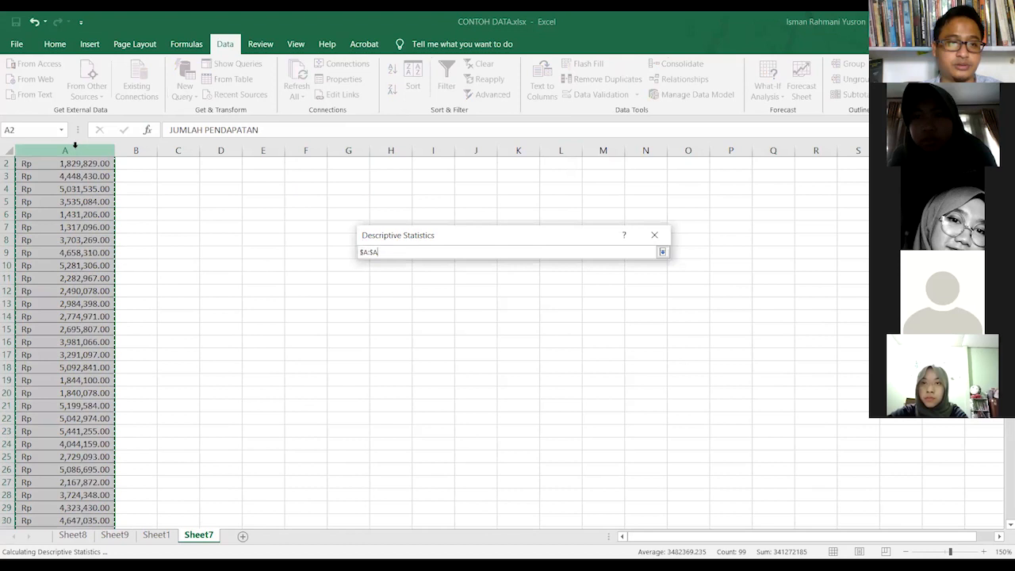
left_click(660, 253)
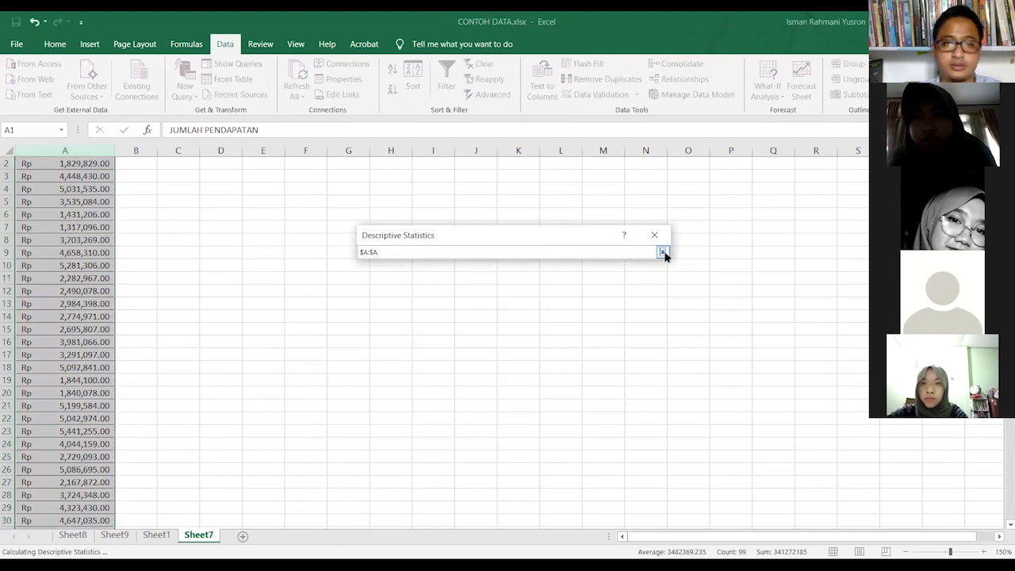
left_click(663, 252)
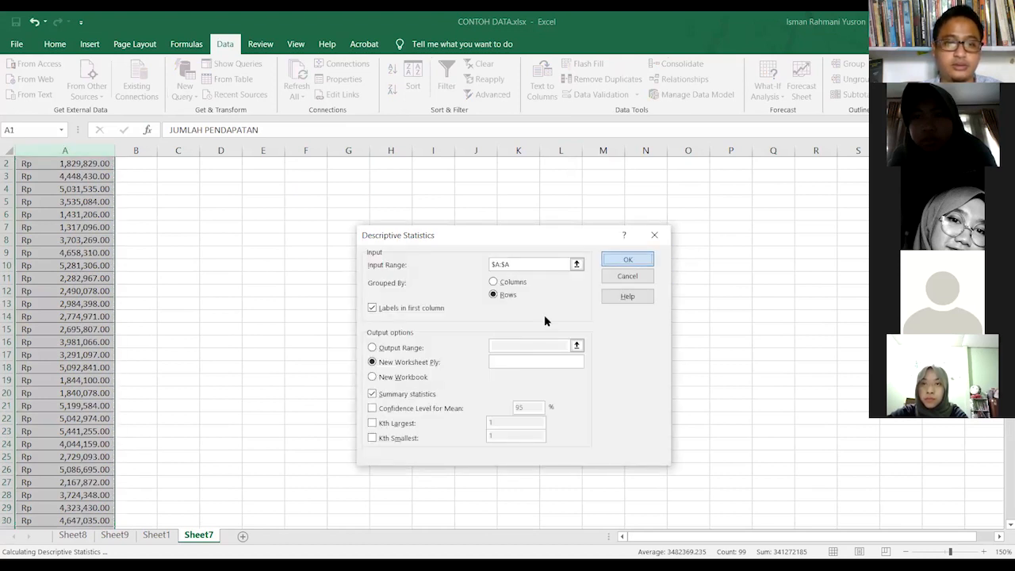
Step: Turn off summary statistics, group the input by columns, and try to run the analysis on column A
left_click(424, 395)
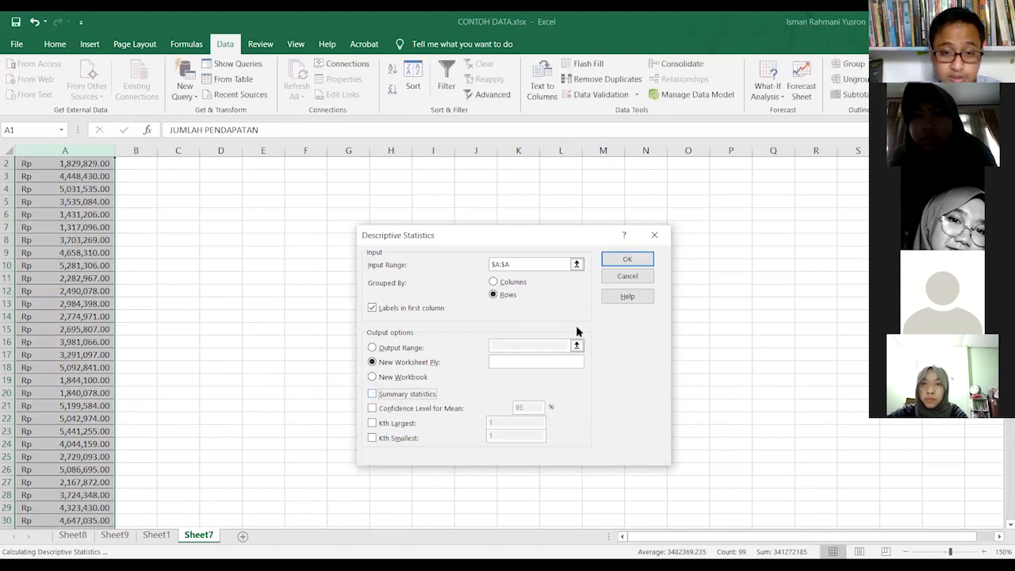
left_click(495, 282)
left_click(624, 258)
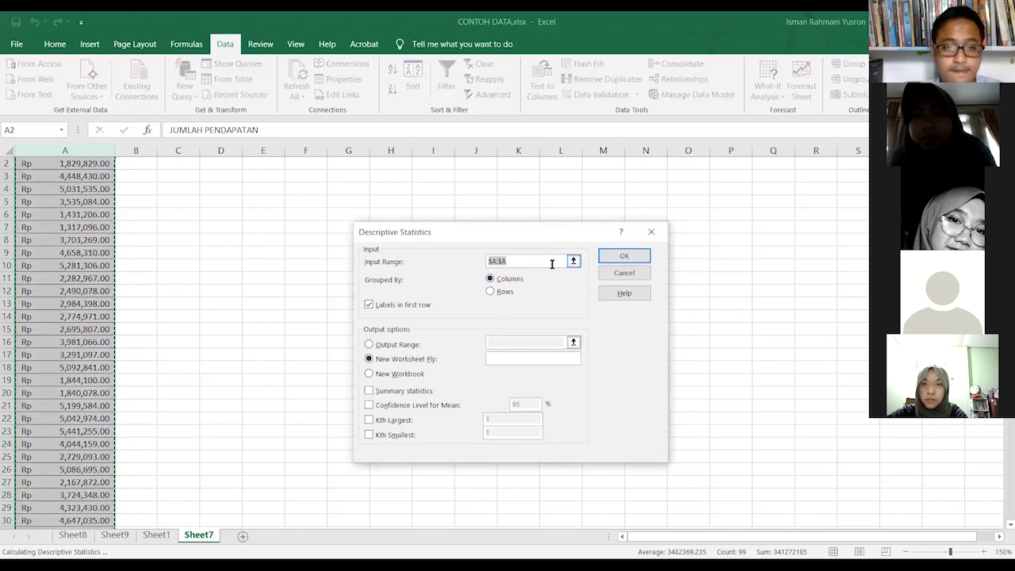
left_click(623, 259)
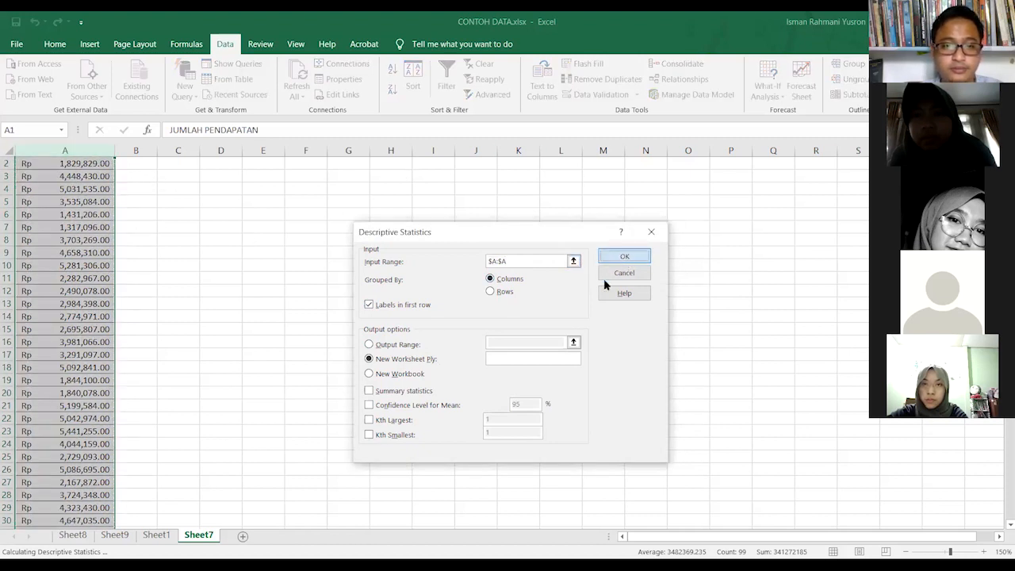
Step: Generate the summary statistics of column A on a new worksheet and fit columns A and B to their contents
left_click(480, 332)
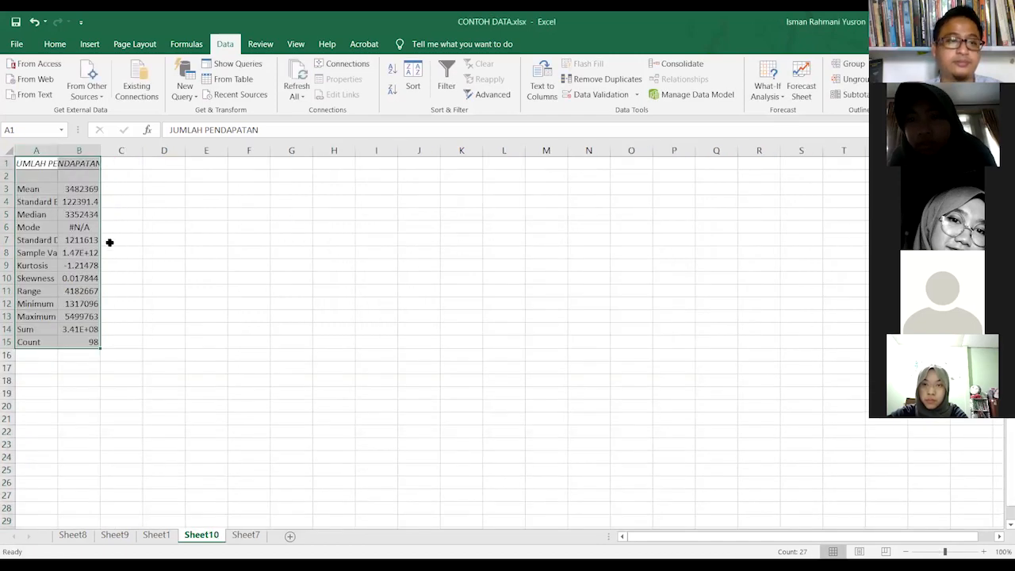
left_click(121, 240)
double_click(57, 151)
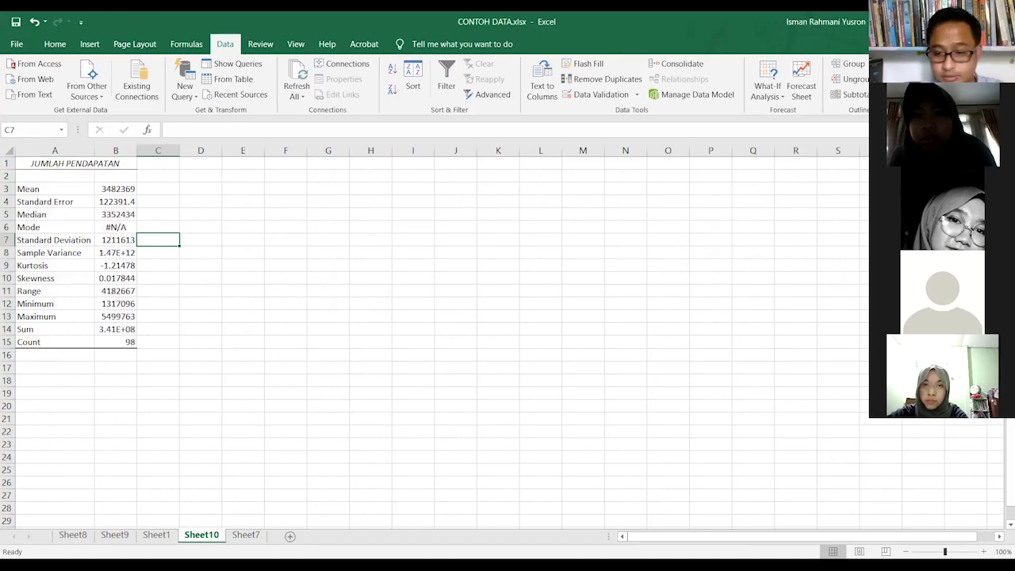
left_click_drag(946, 553, 956, 553)
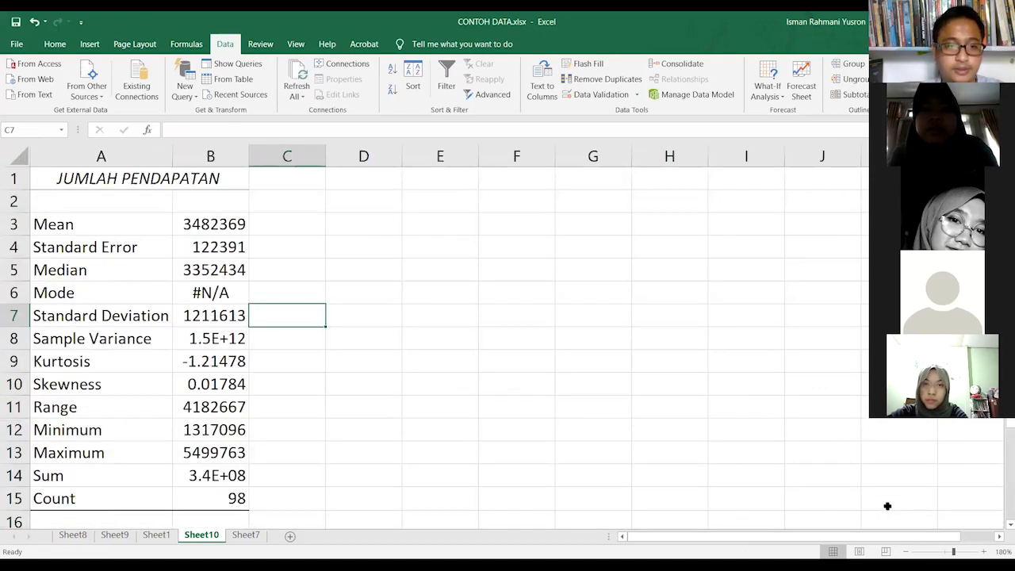
double_click(248, 158)
left_click(248, 158)
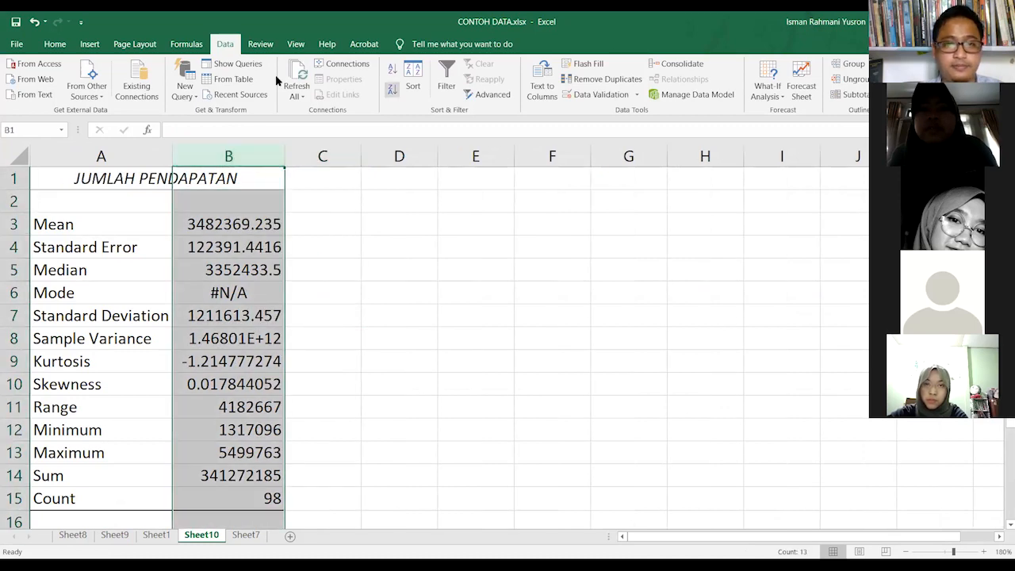
Step: Format column B of the statistics output on Sheet10 with the Accounting number format
left_click(55, 43)
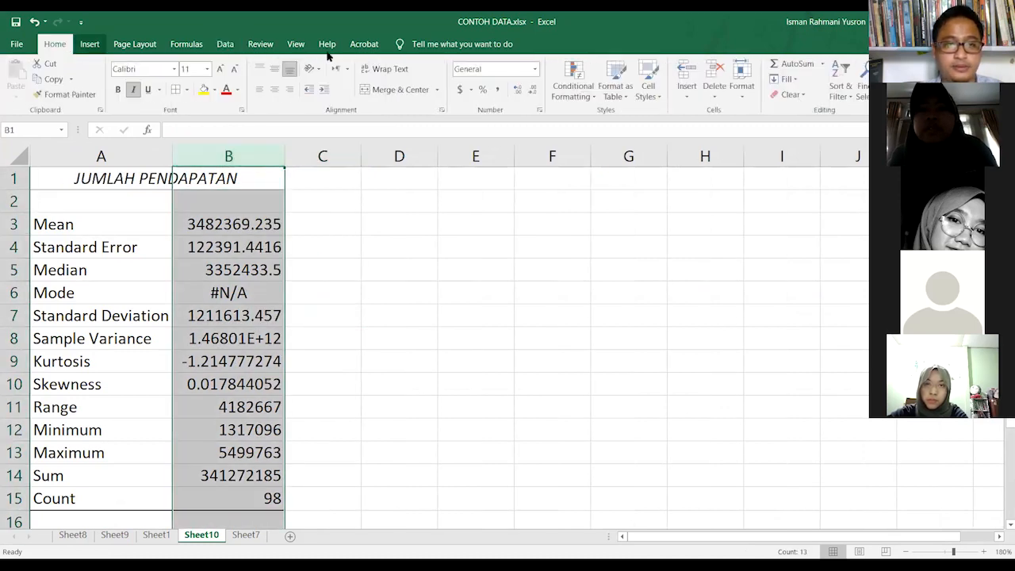
left_click(537, 71)
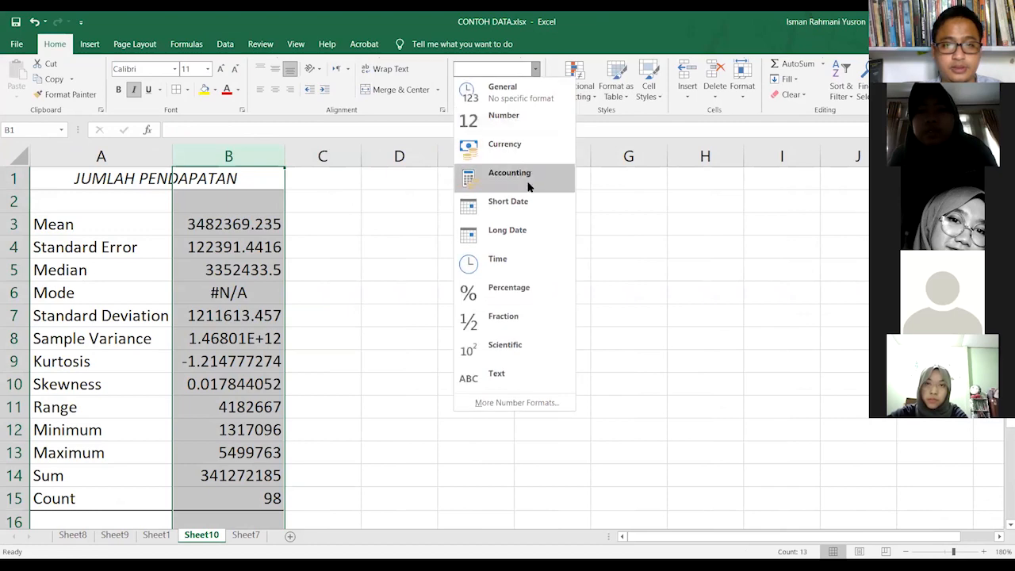
left_click(528, 178)
left_click(320, 223)
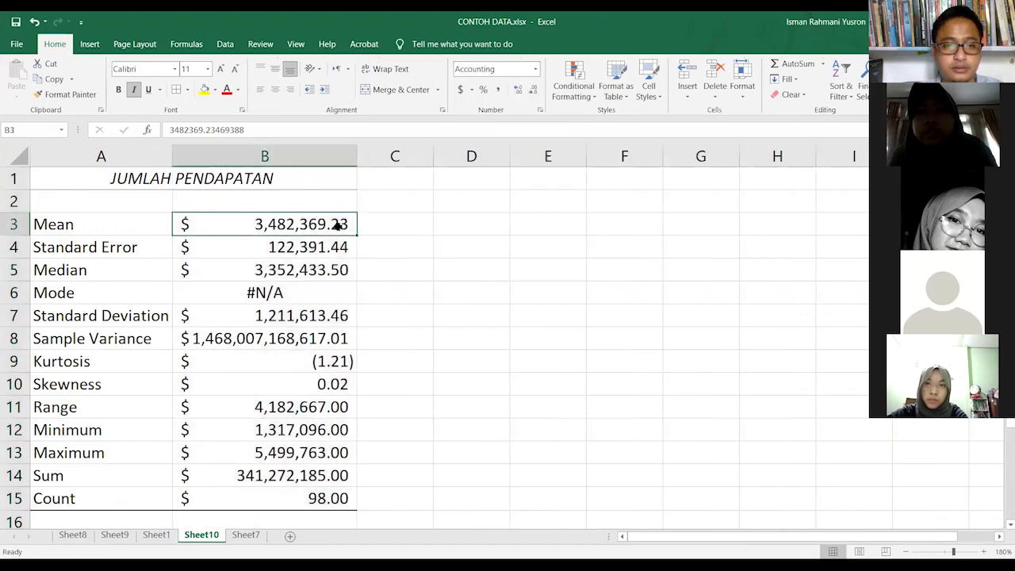
Step: Set the accounting currency symbol of column B to Rp Indonesian and refit the column to its contents
left_click(318, 152)
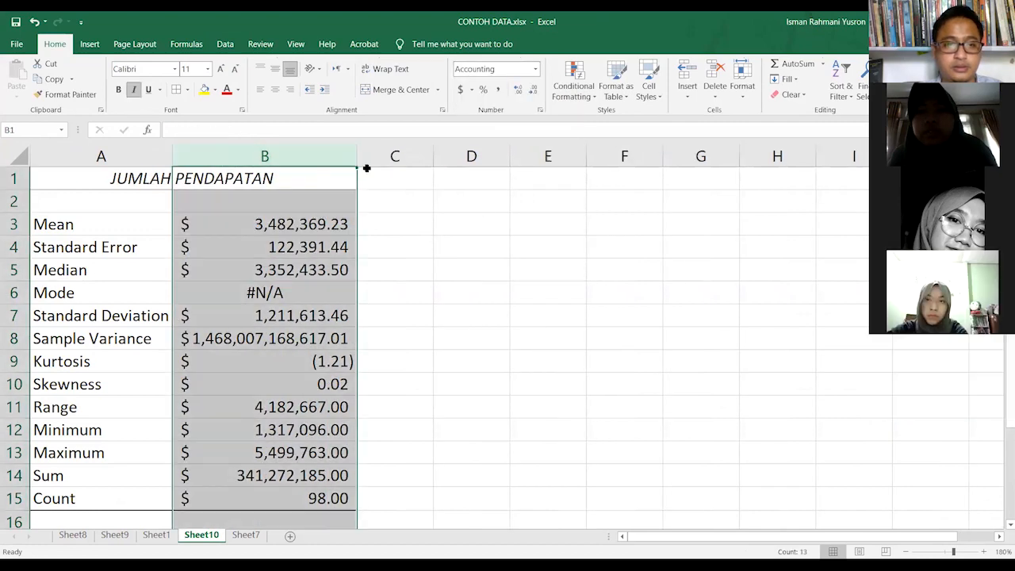
left_click(472, 89)
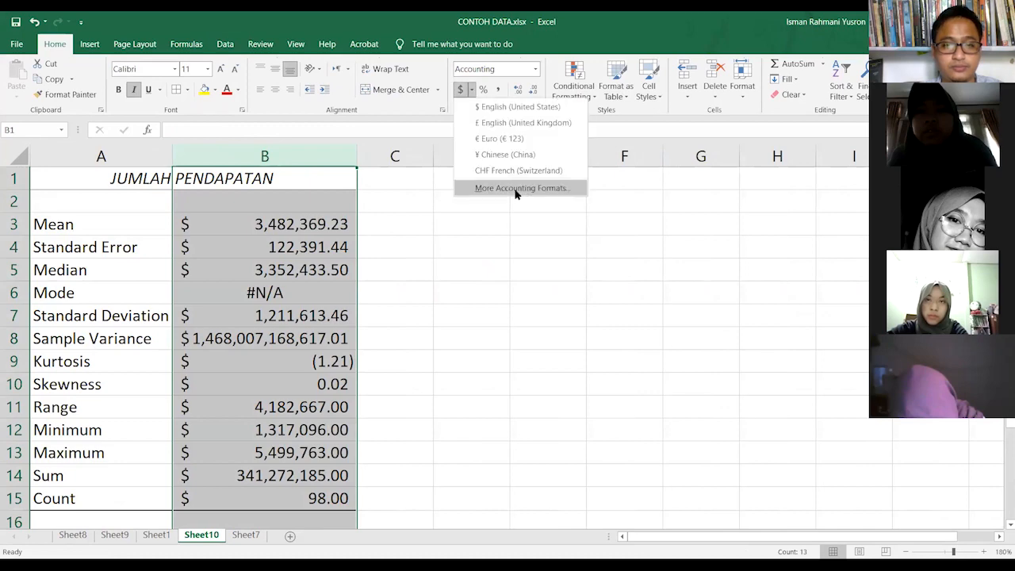
left_click(515, 190)
left_click(576, 291)
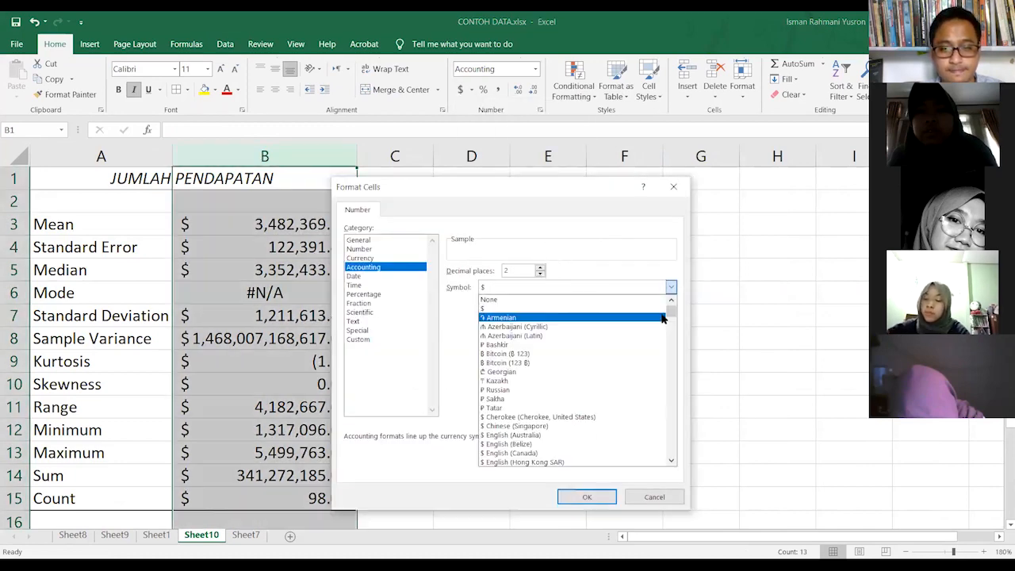
left_click(671, 367)
left_click_drag(682, 365, 681, 370)
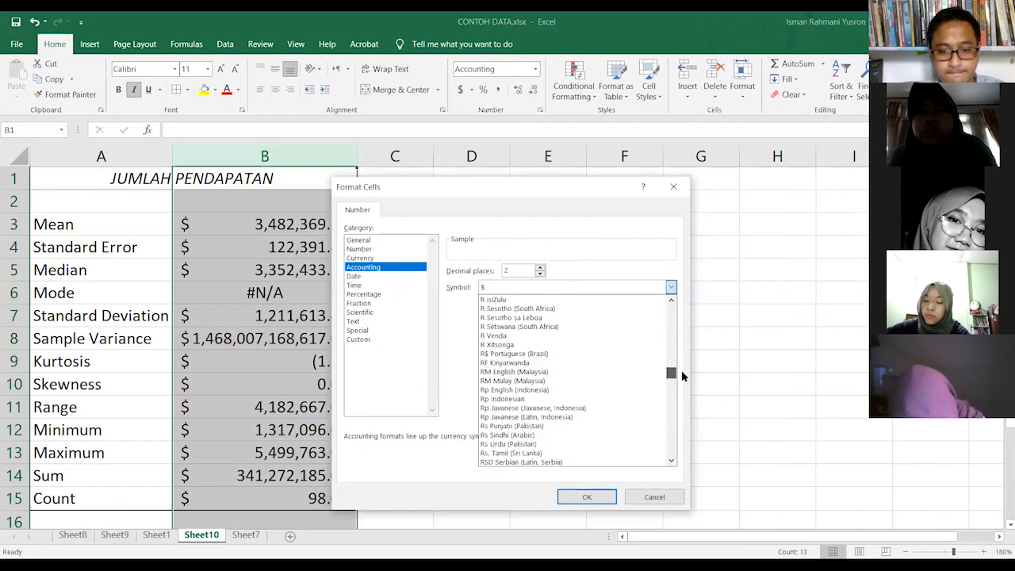
left_click(526, 402)
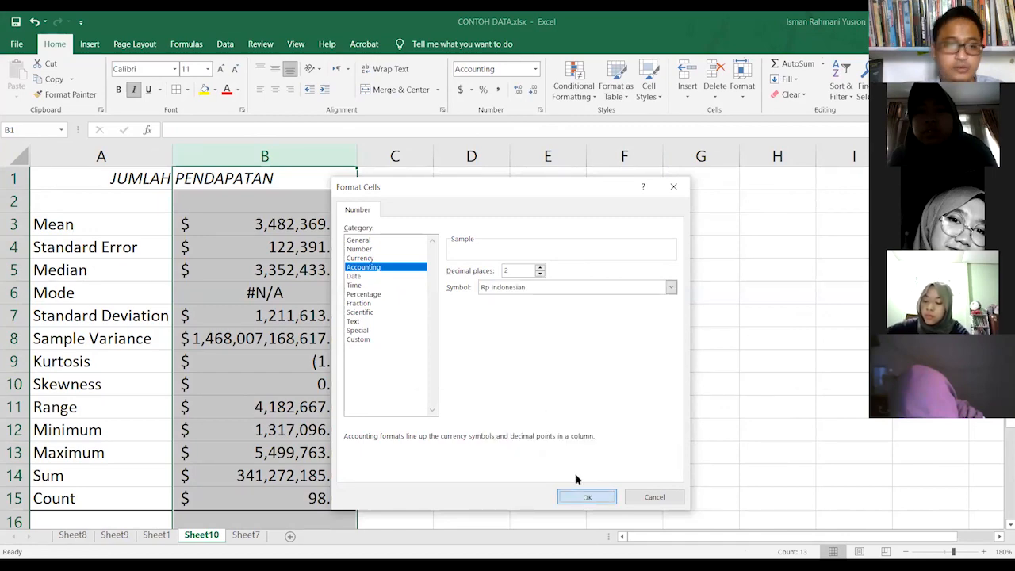
left_click(586, 495)
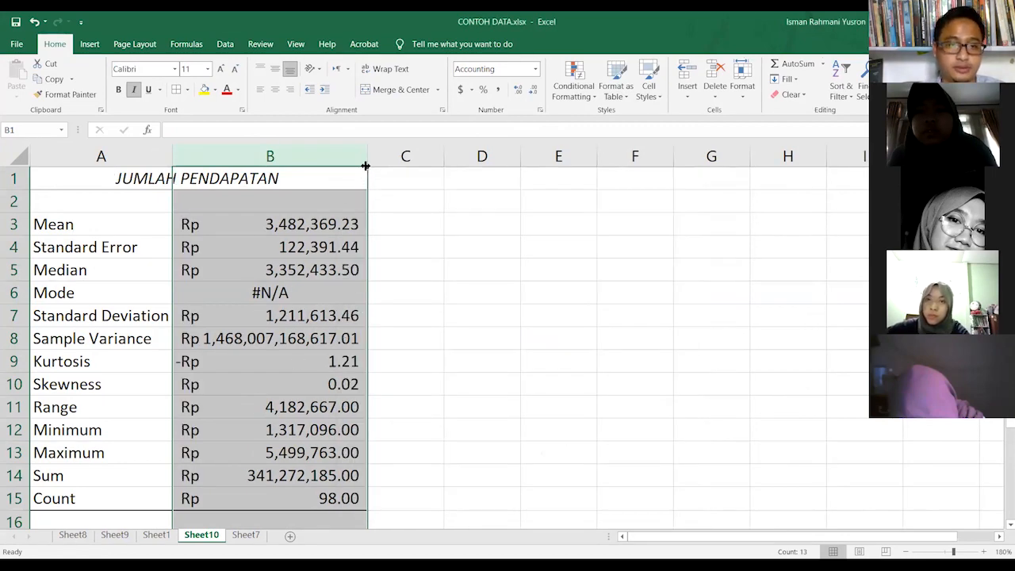
left_click_drag(366, 166, 331, 159)
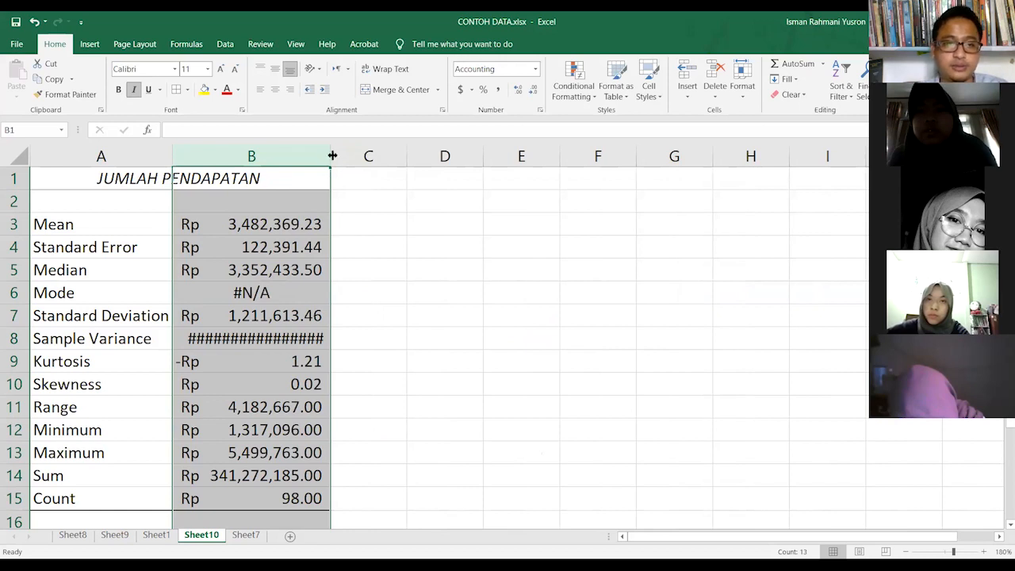
double_click(332, 157)
Step: Examine the mean, standard error, median, mode, standard deviation, minimum and maximum of JUMLAH PENDAPATAN on Sheet10
left_click(278, 252)
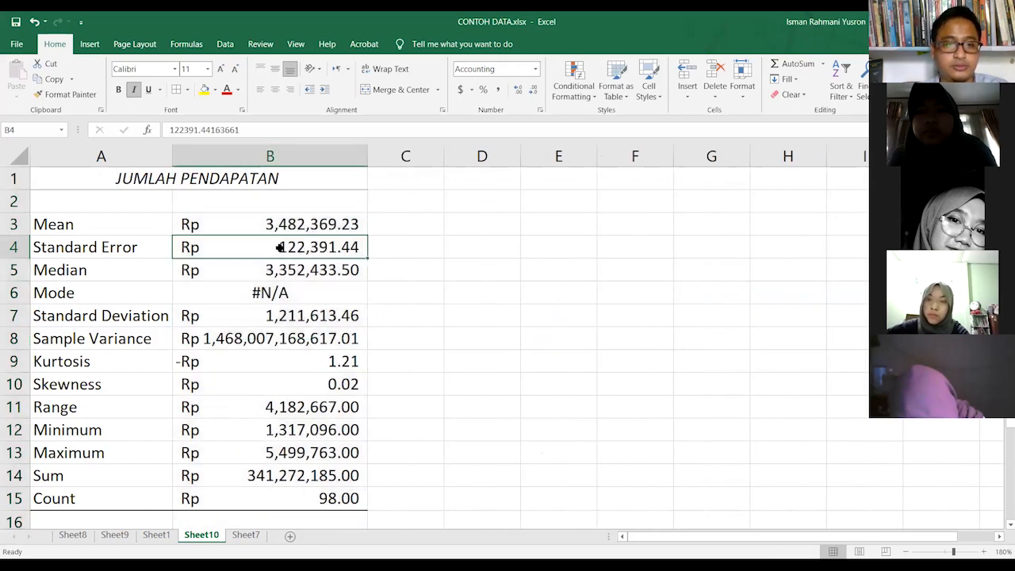
left_click(297, 223)
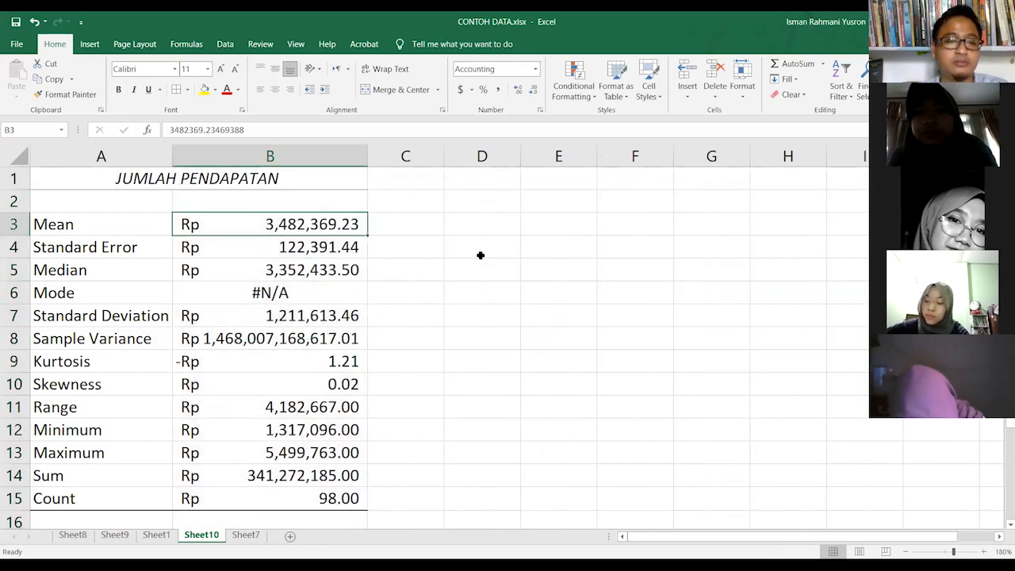
left_click(335, 268)
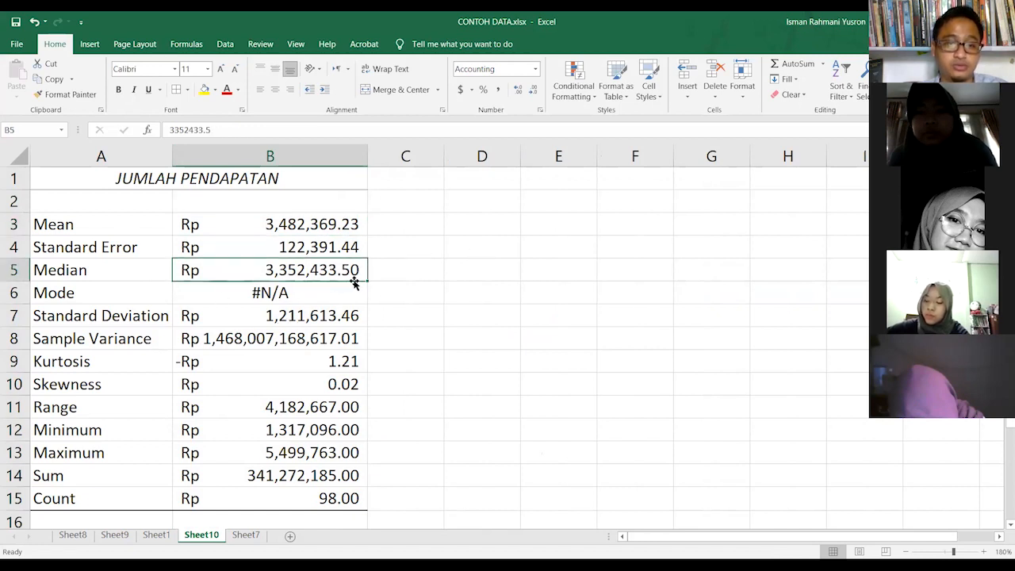
left_click(309, 292)
left_click(151, 290)
left_click(293, 295)
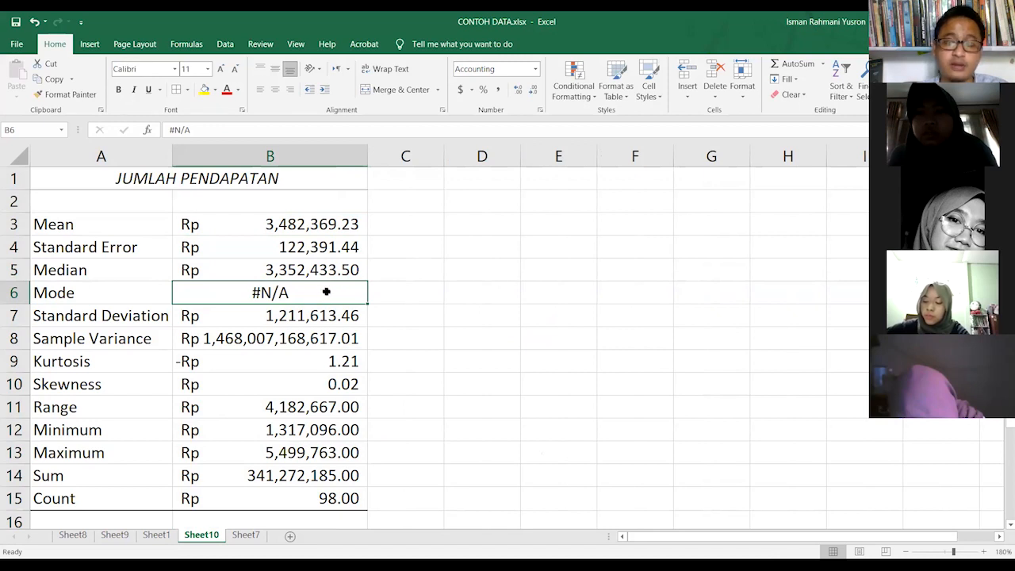
left_click(318, 268)
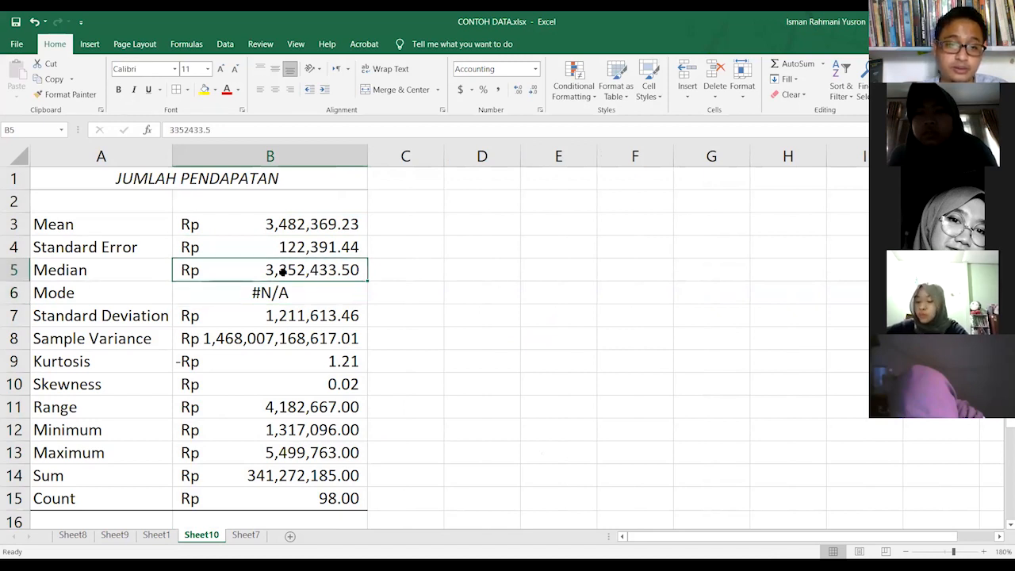
left_click(304, 287)
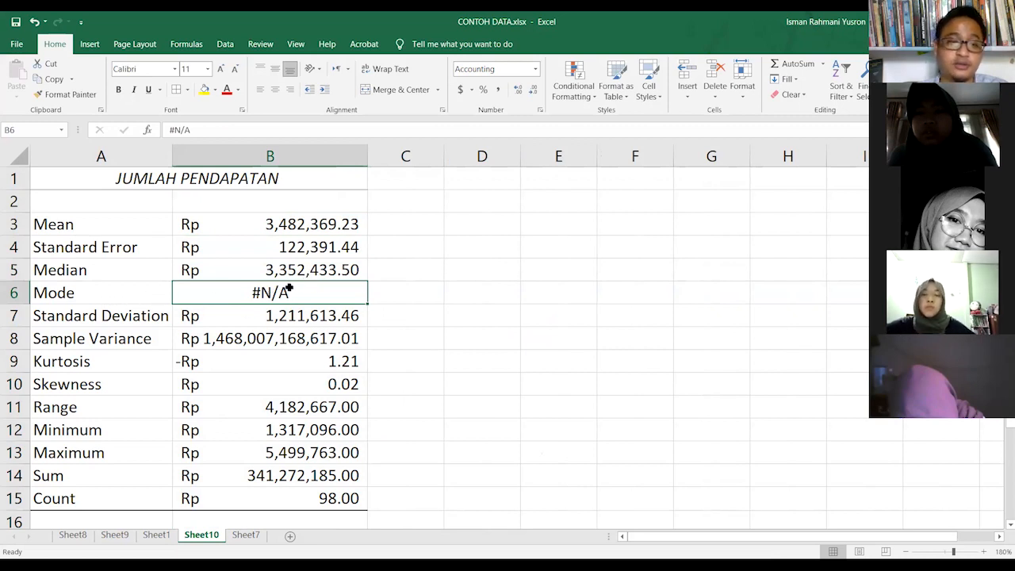
left_click(306, 319)
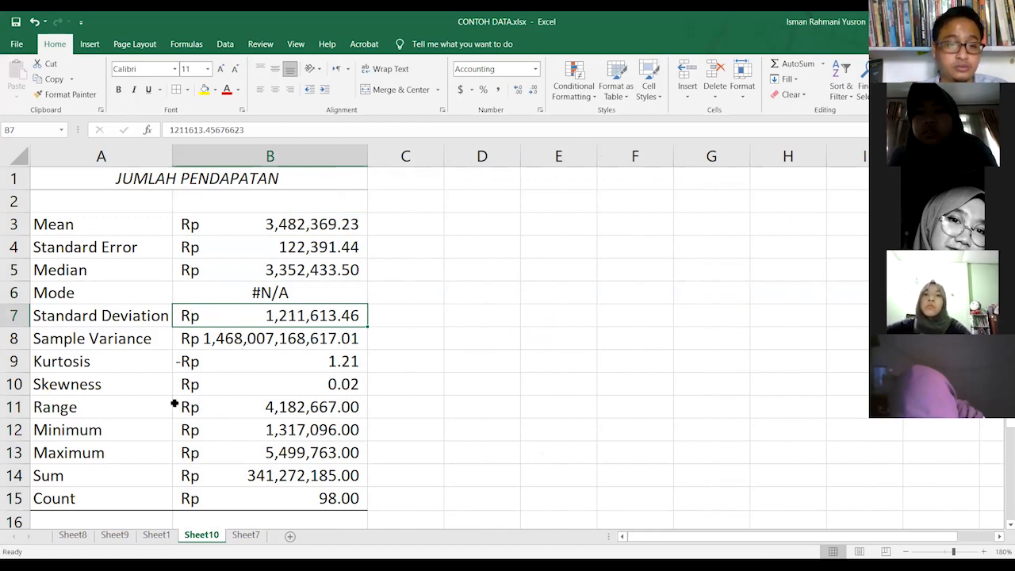
left_click(161, 427)
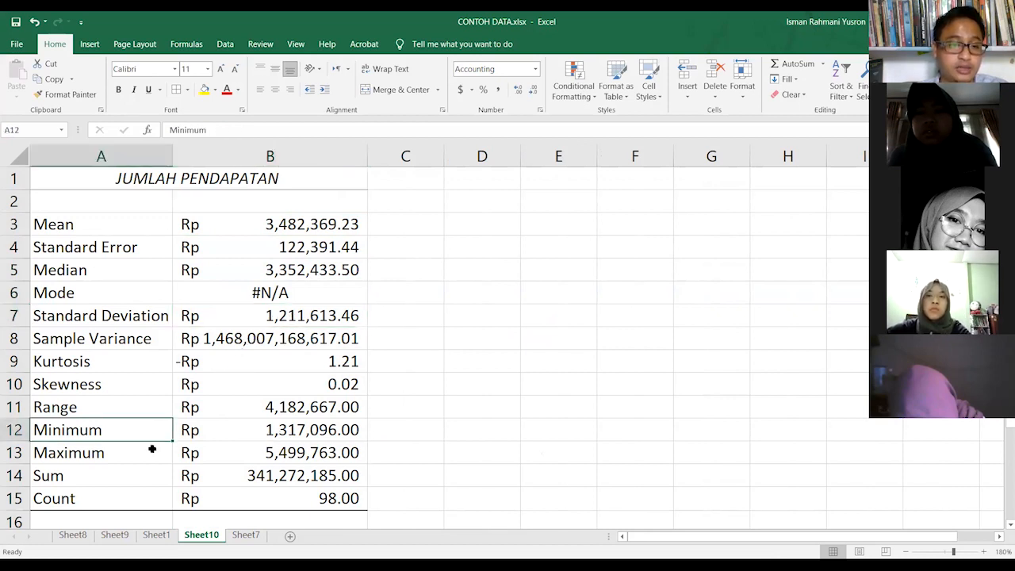
left_click(293, 433)
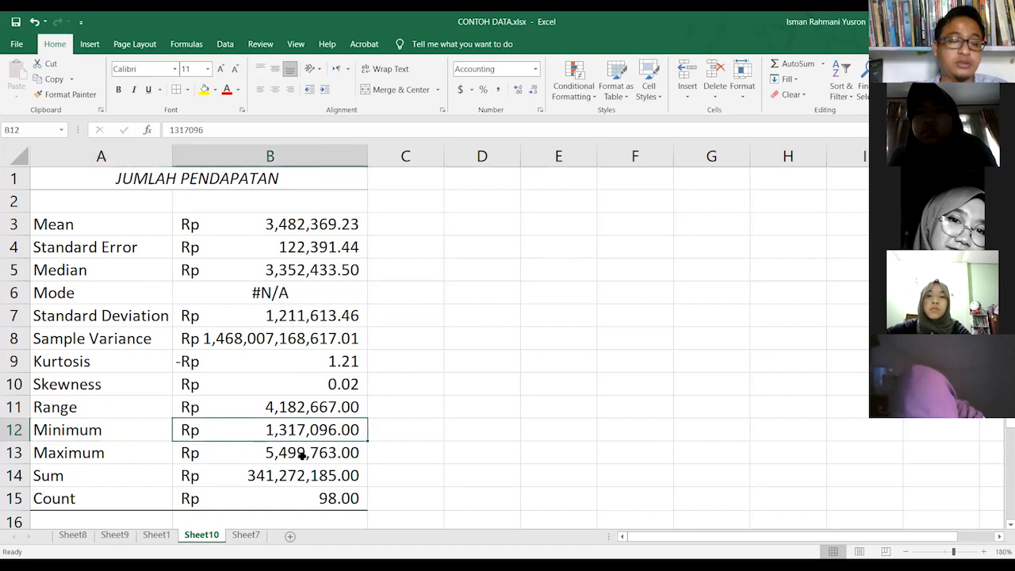
left_click(291, 455)
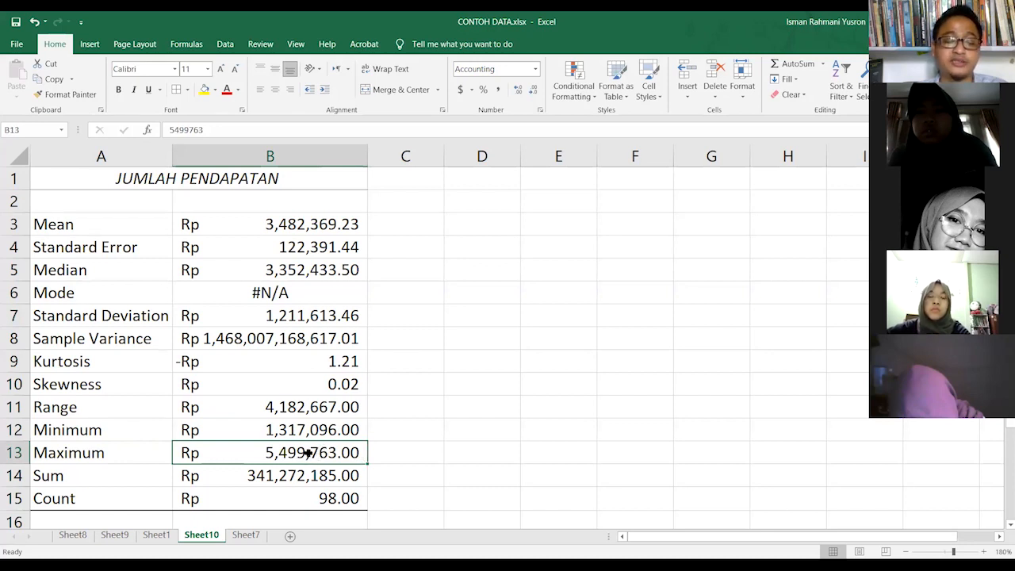
Step: Calculate the range in cell C10 by subtracting the minimum from the maximum with =B13-B12
left_click(416, 379)
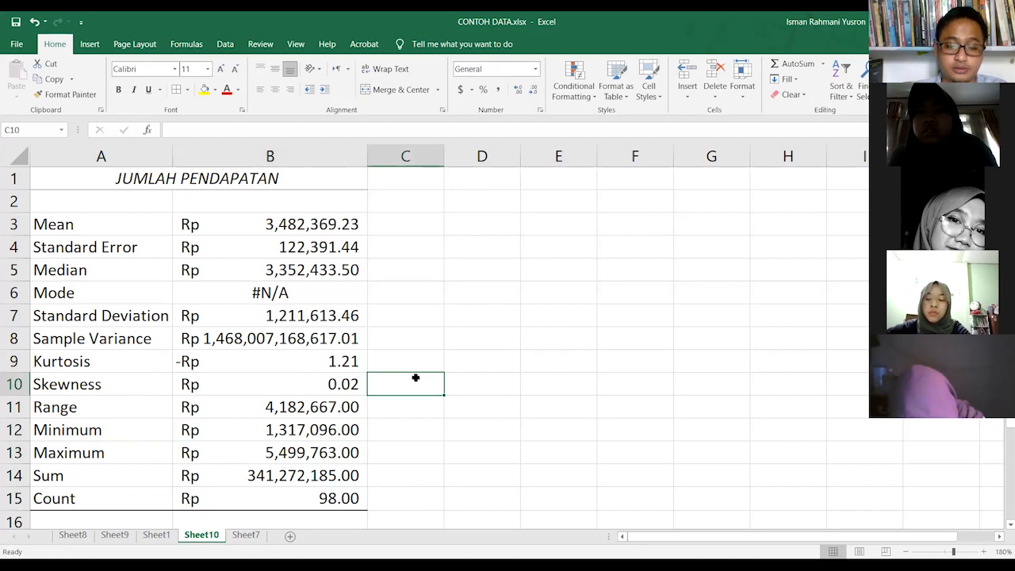
type("=")
left_click(294, 470)
left_click(304, 454)
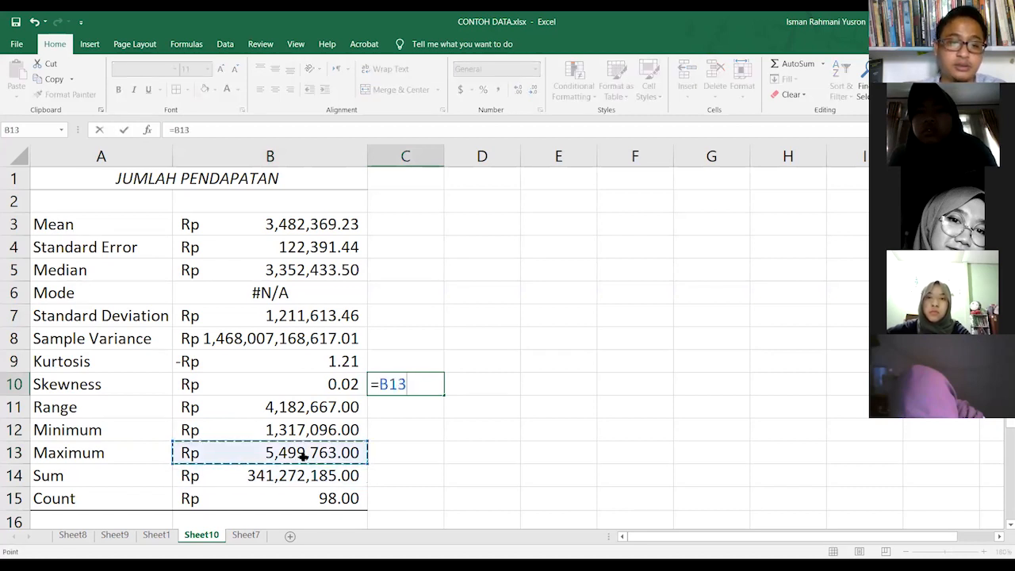
type("-")
left_click(318, 429)
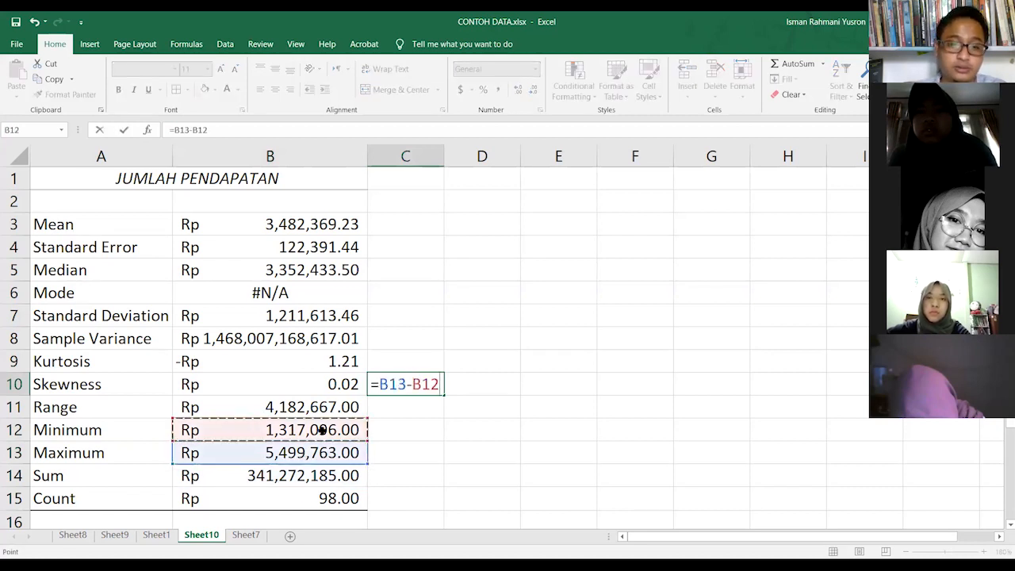
key("Return")
left_click(452, 387)
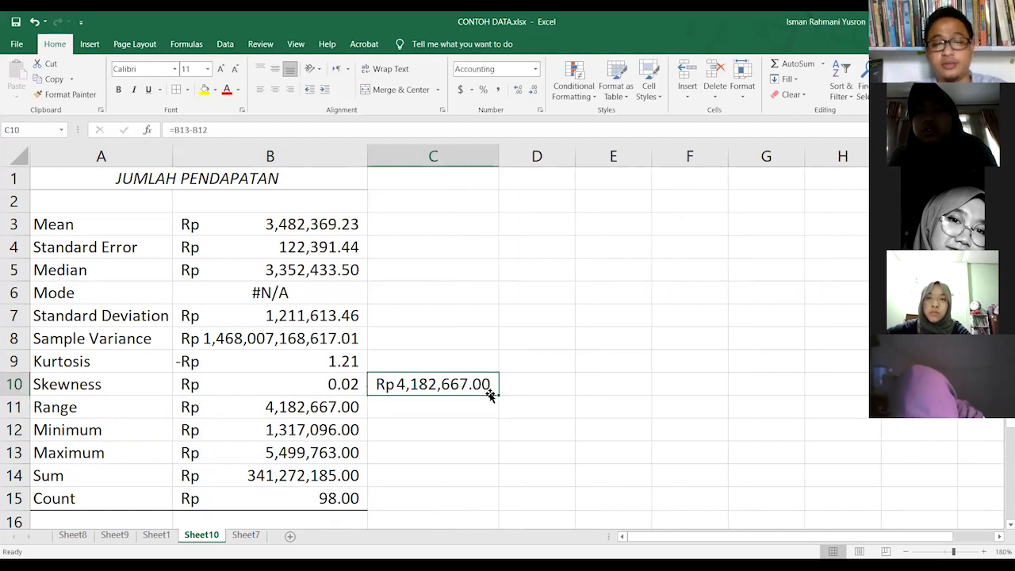
Step: Switch to the presentation slide on determining the interval or class width (MENENTUKAN LEBAR INTERVAL/KELAS)
key("alt+Tab")
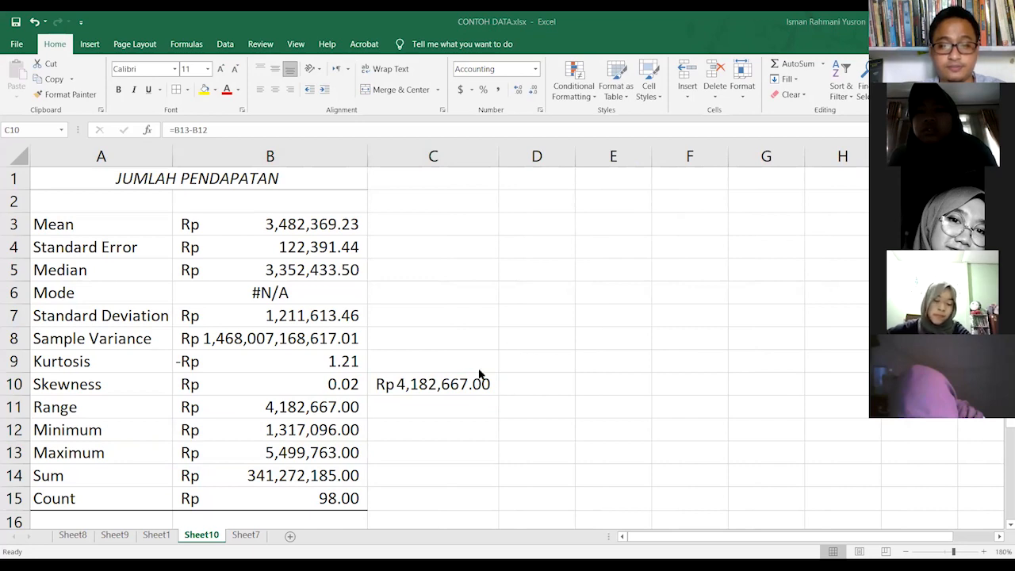
key("alt+Tab")
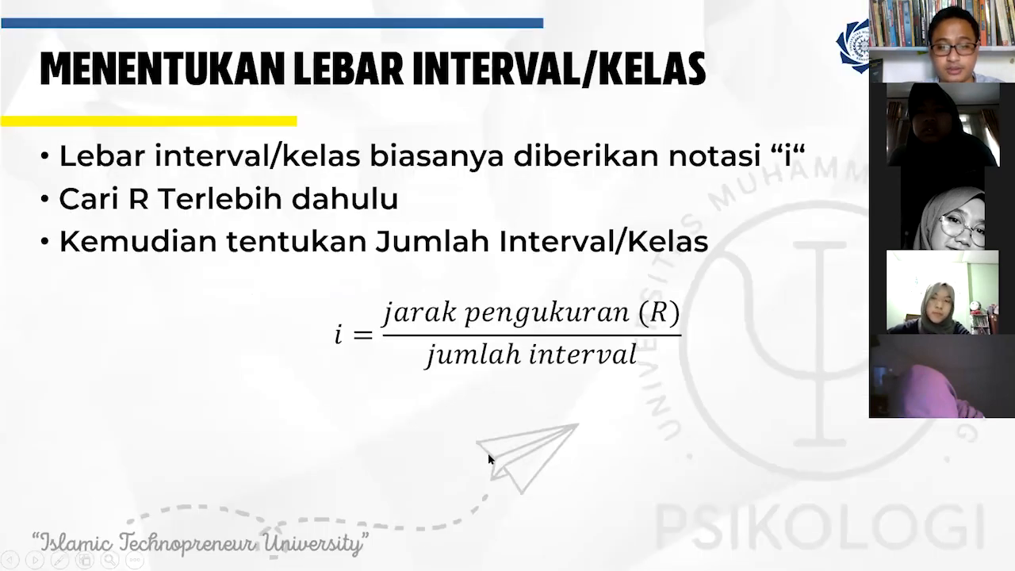
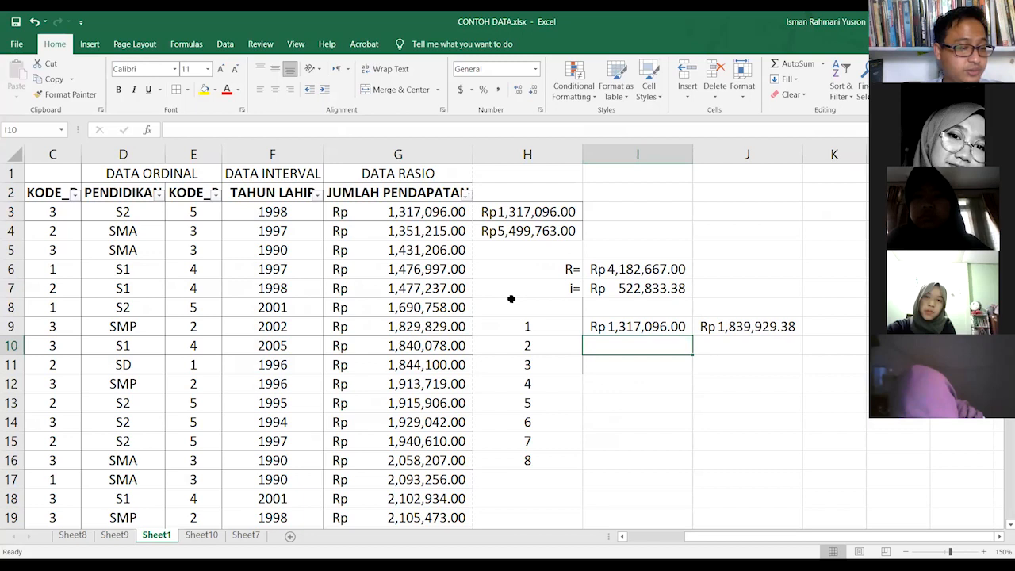
Step: Review the minimum and maximum incomes in H3:H4 and the range formula in I6 on Sheet1
left_click(508, 212)
left_click_drag(508, 212, 528, 230)
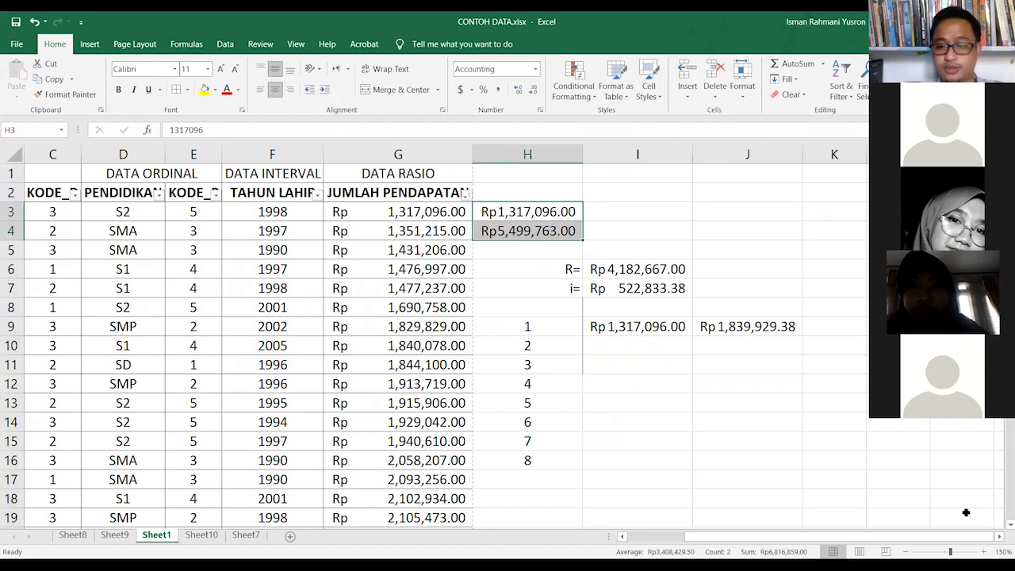
left_click(984, 551)
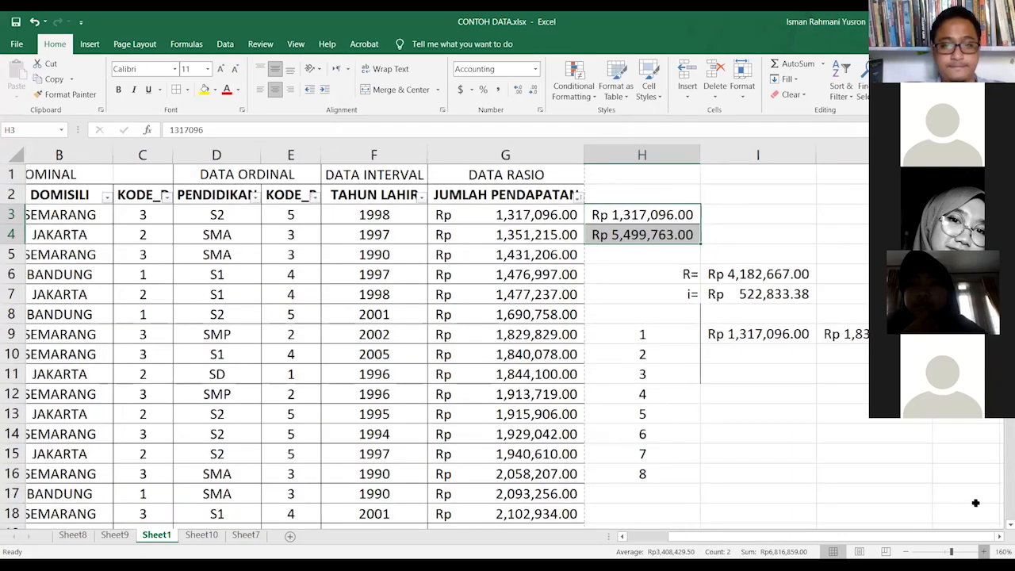
scroll(607, 288, "right", 2)
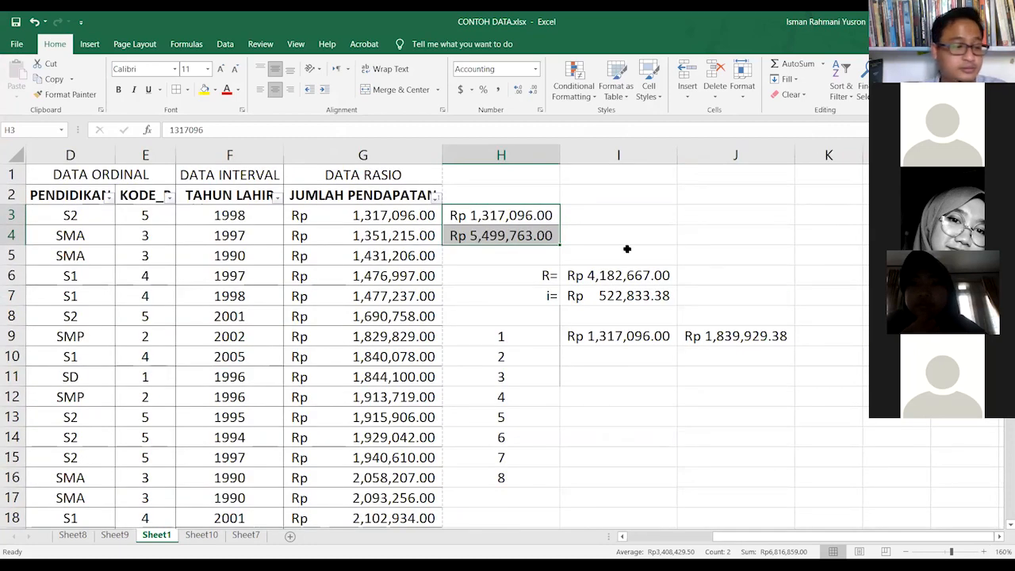
left_click(627, 274)
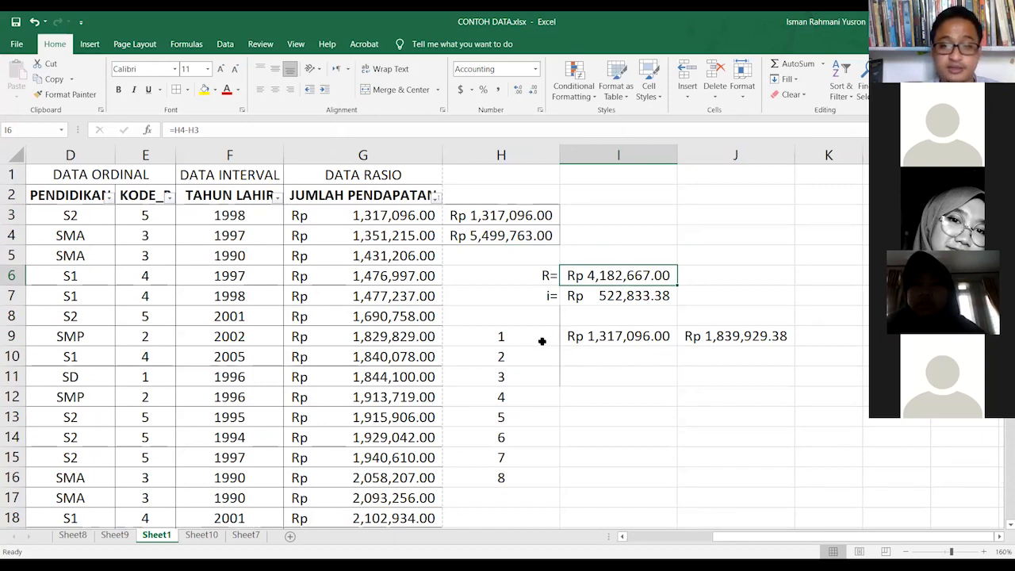
left_click_drag(542, 341, 542, 476)
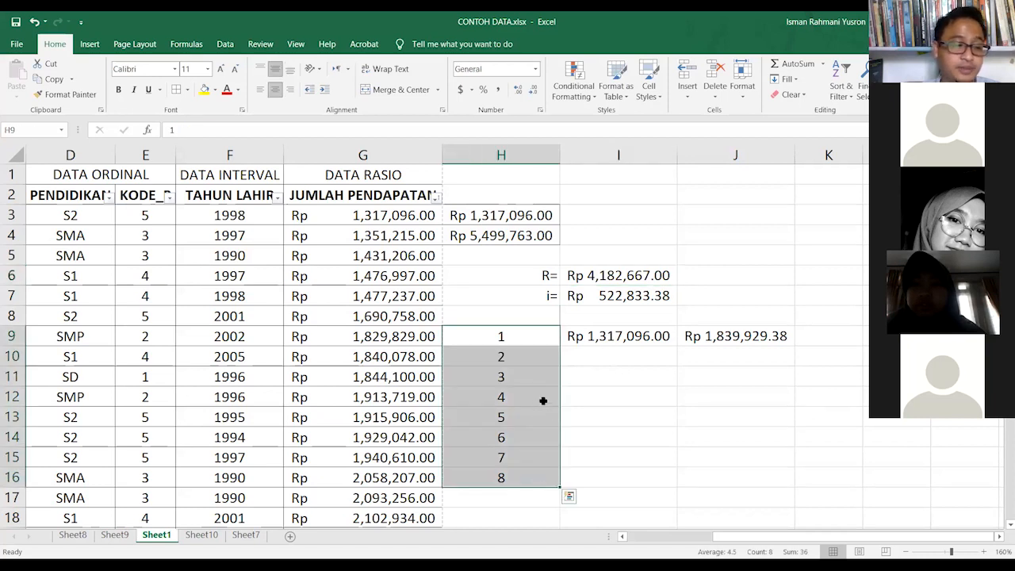
left_click(544, 402)
left_click(608, 339)
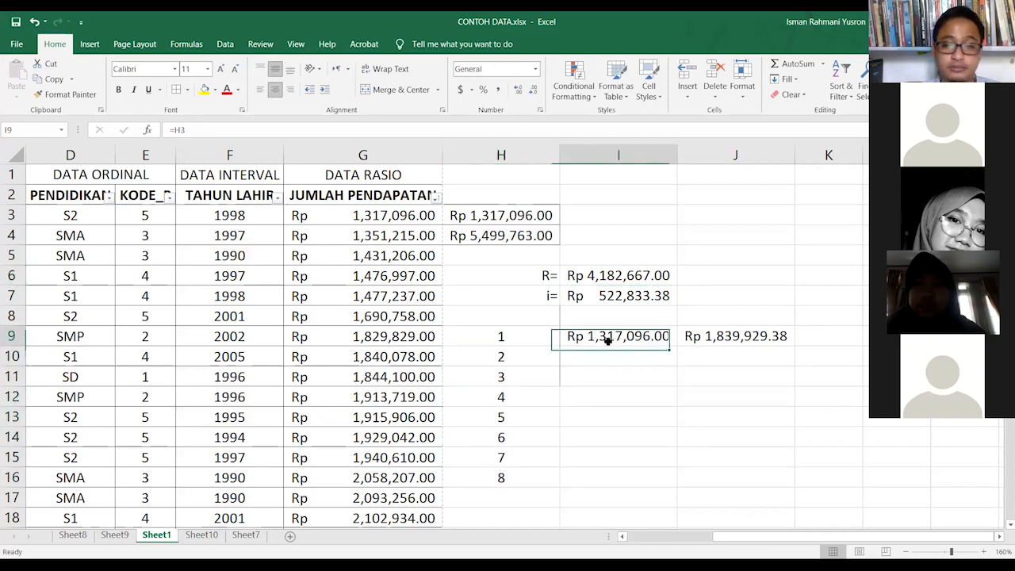
Step: Replace the formula in J9 with a dash separator and fit column J's width to its contents
left_click(679, 336)
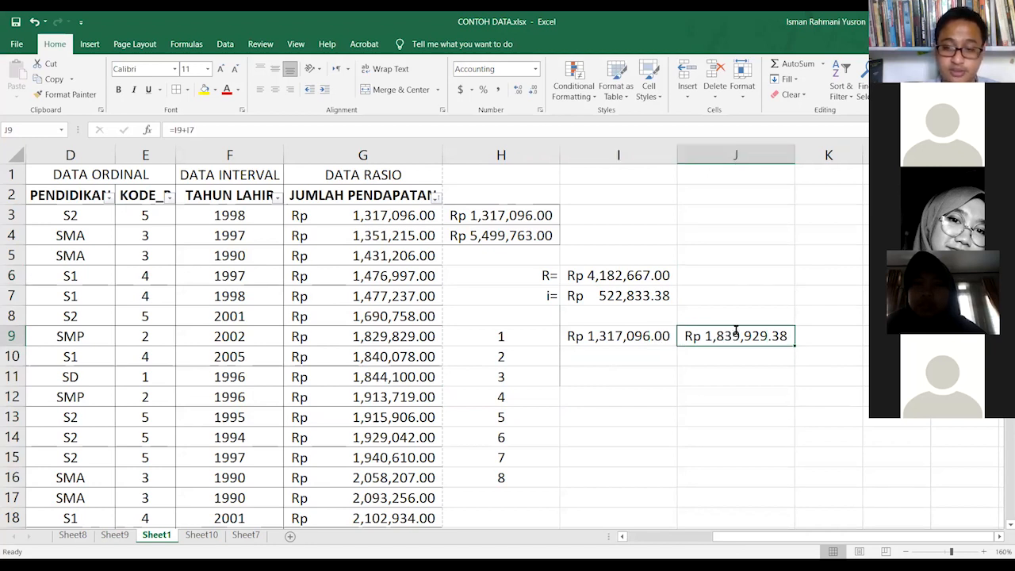
type("-")
key("Return")
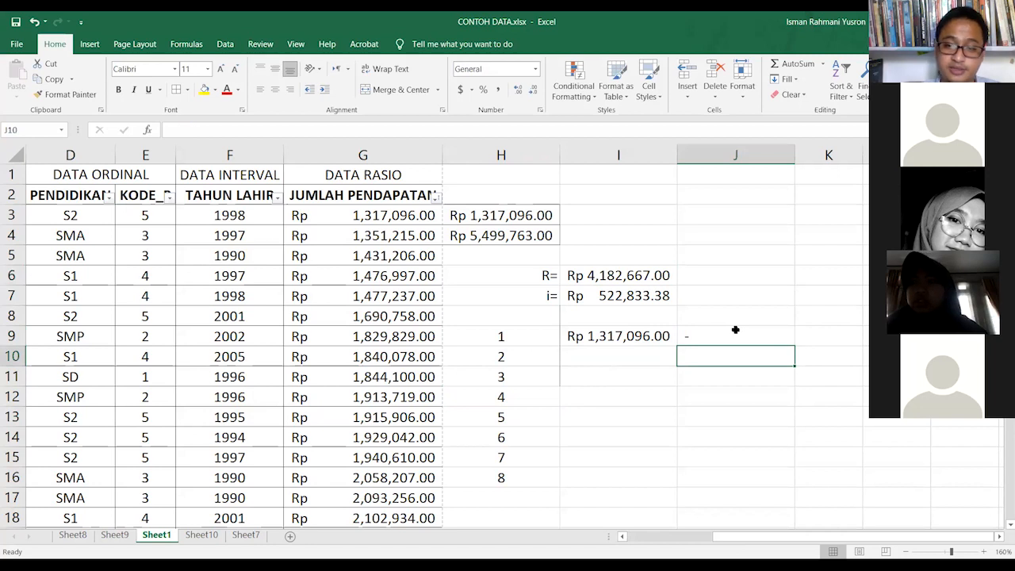
left_click(737, 331)
double_click(797, 150)
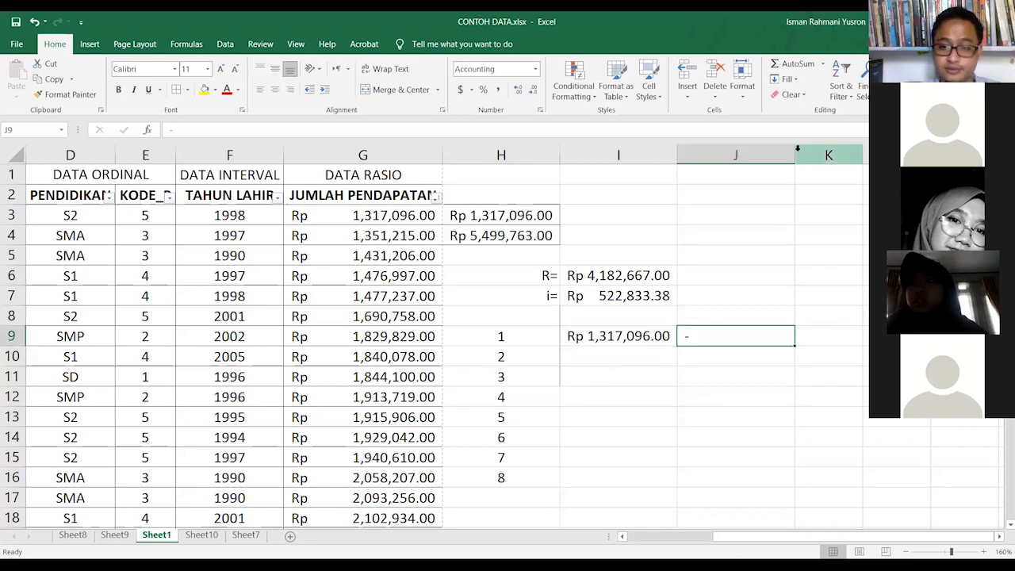
Step: Calculate the upper limit of class 1 in K9 by adding the interval width with =I9+I7
left_click(725, 332)
type("=")
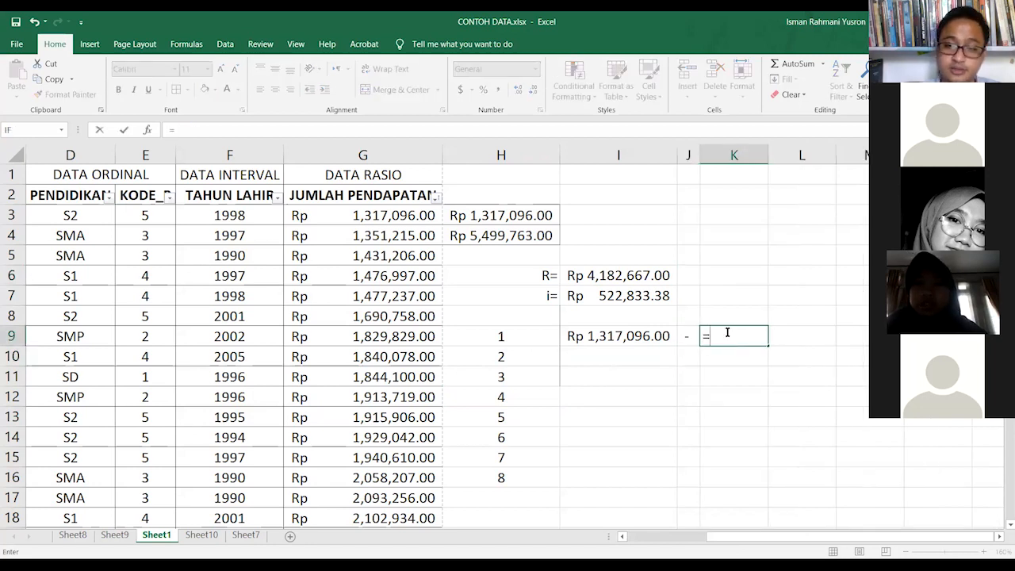
left_click(625, 336)
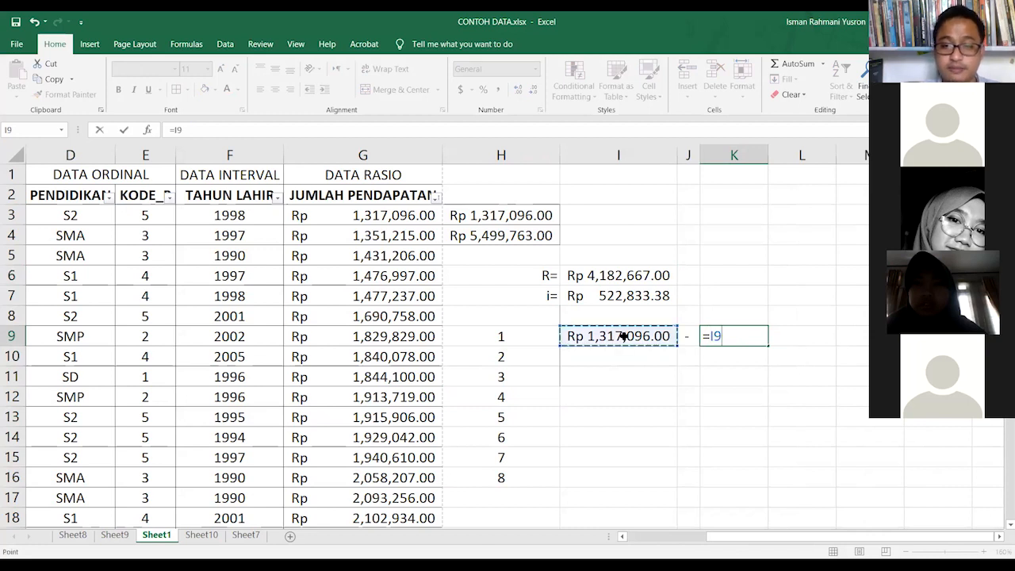
type("+")
left_click(618, 290)
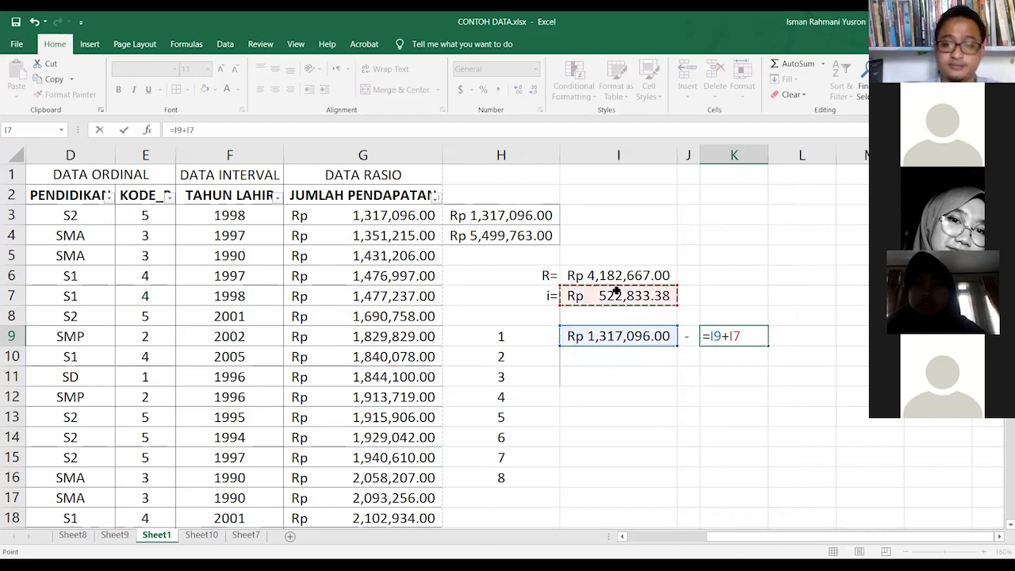
key("Return")
Step: Calculate the lower limit of class 2 in I10 from the previous upper limit with =K9+1
left_click(623, 354)
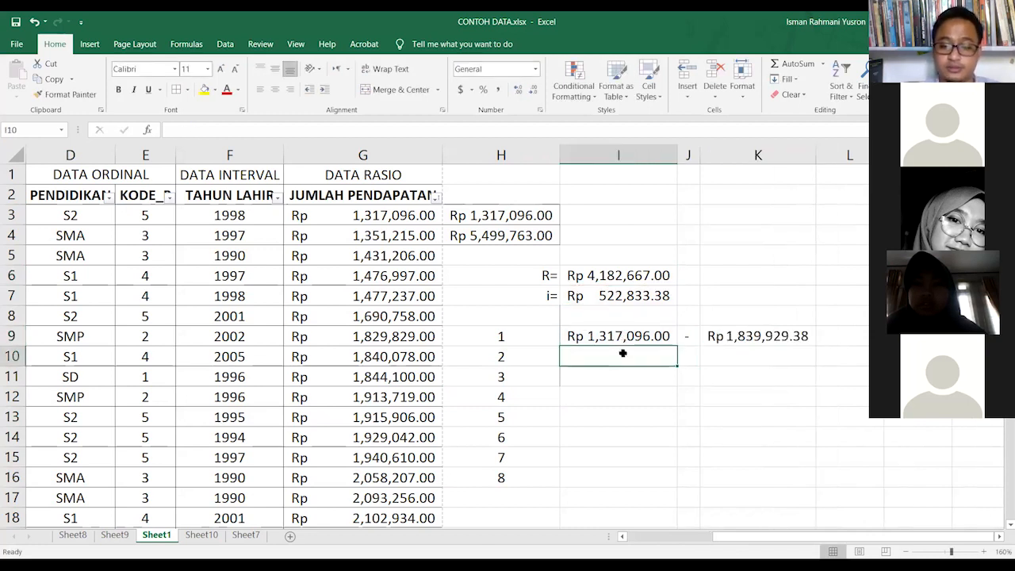
type("=")
left_click(746, 336)
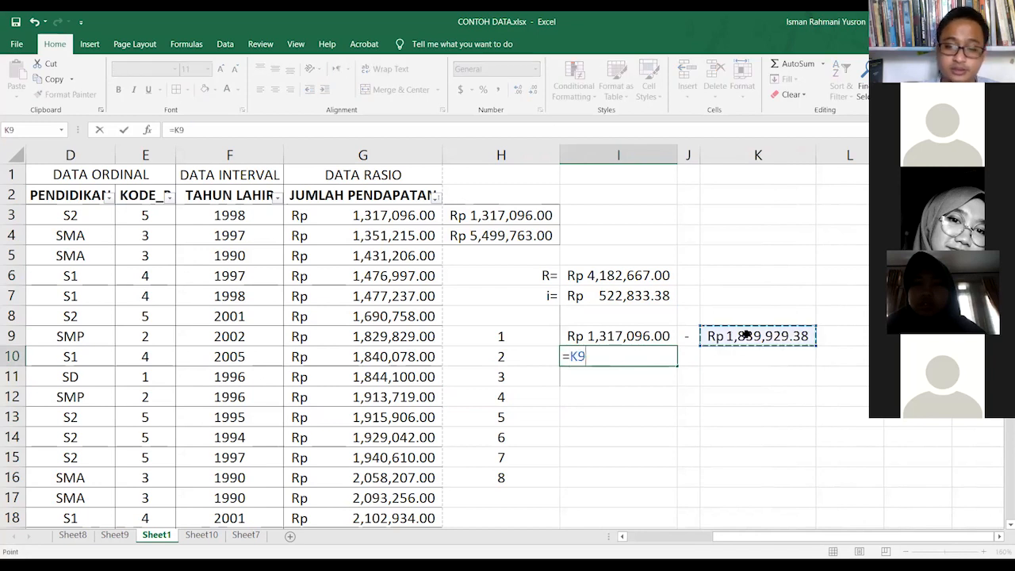
type("+1")
key("Return")
Step: Enter a dash in J10 and fill the dash separator from J9 down to J16 for all eight classes
key("Up")
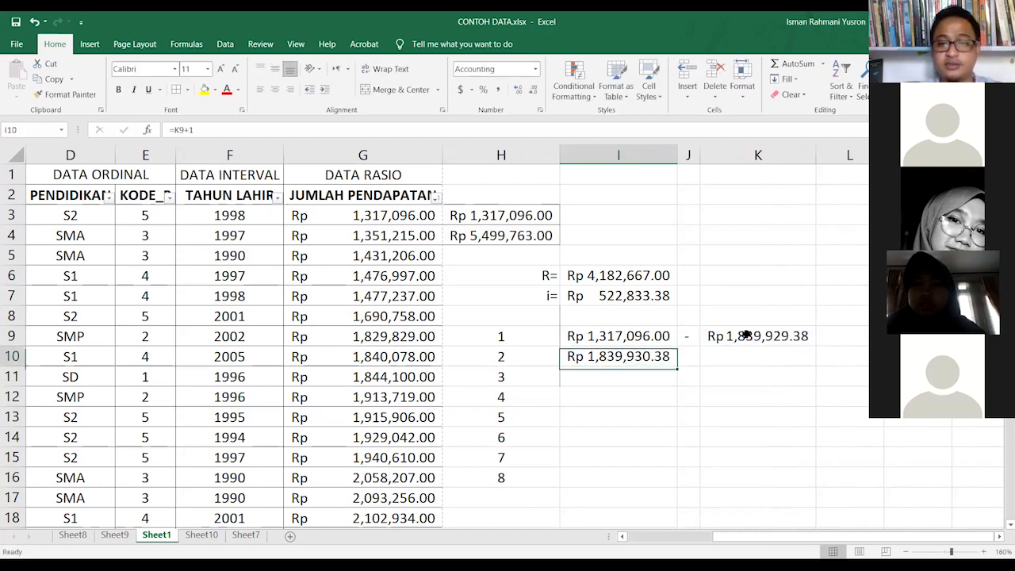
key("Right")
type("-")
key("Right")
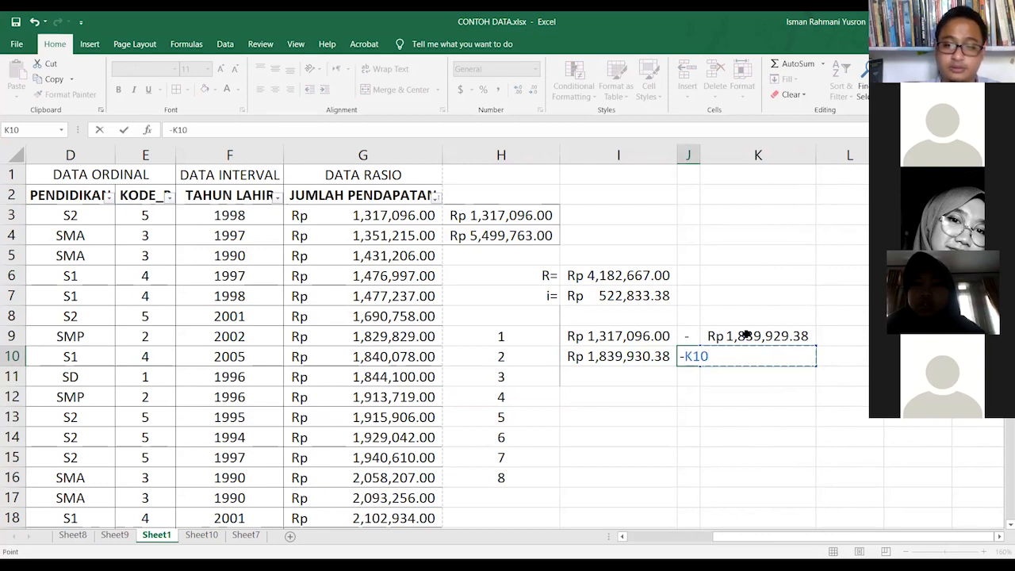
key("Return")
key("Up")
key("Up")
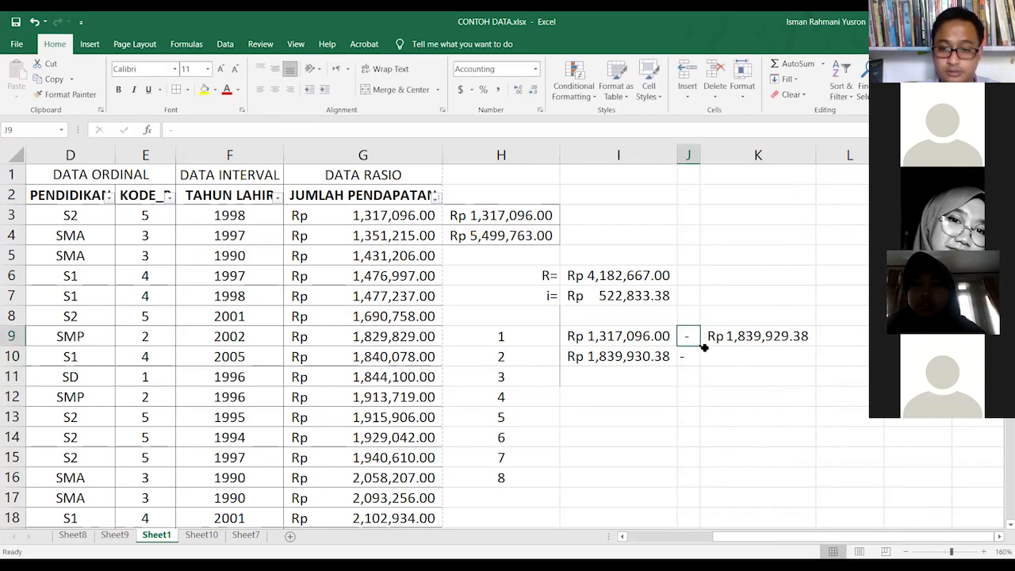
left_click_drag(700, 346, 694, 476)
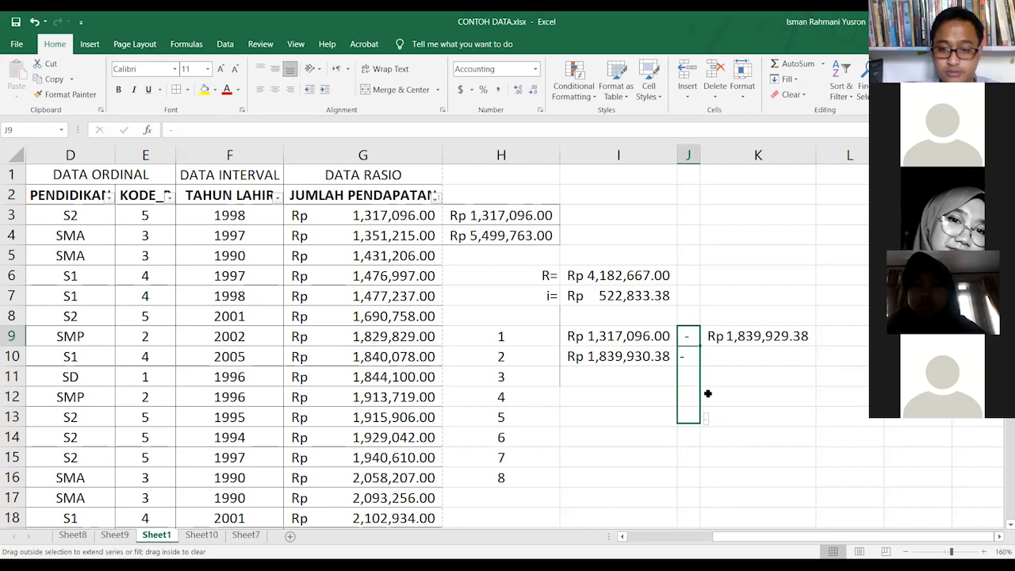
Step: Calculate the upper limit of class 2 in K10 by adding the interval width with =I10+I7
left_click(709, 352)
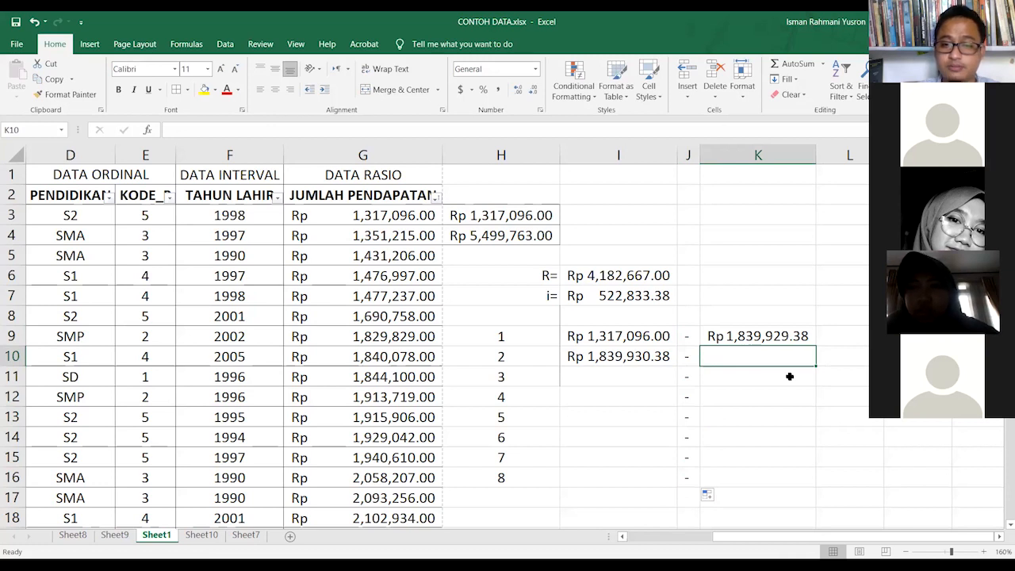
type("=")
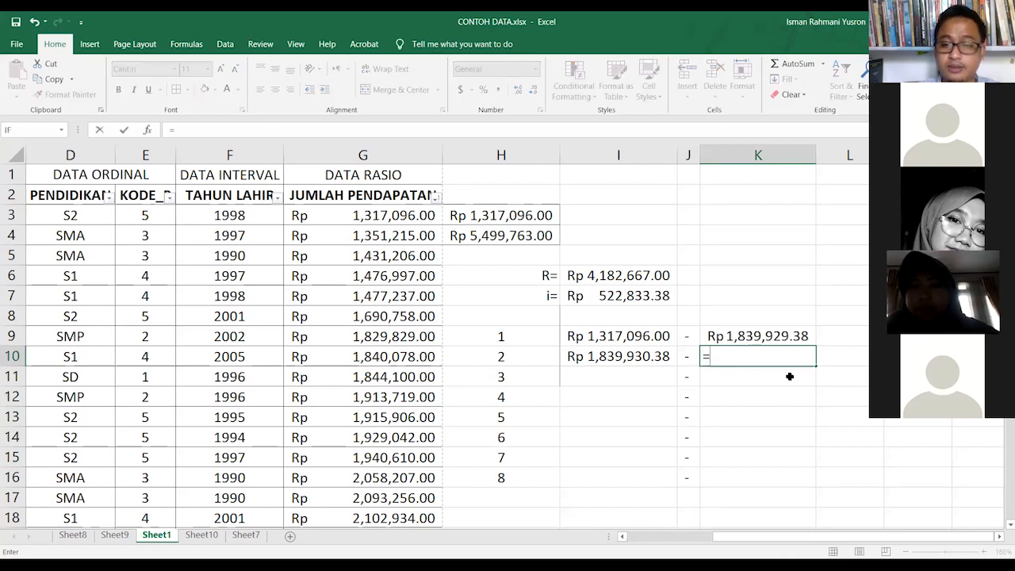
left_click(647, 355)
type("+")
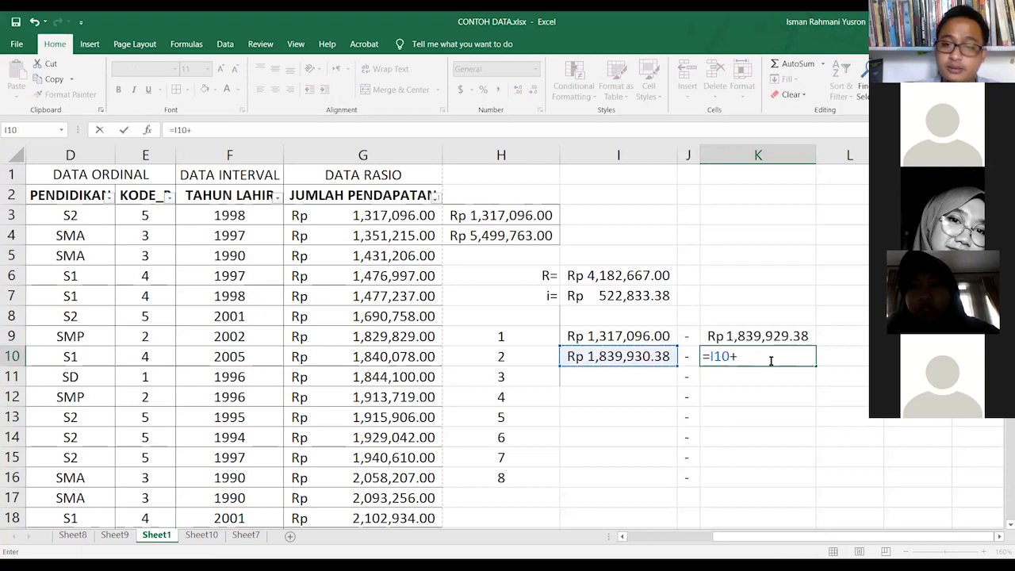
left_click(648, 291)
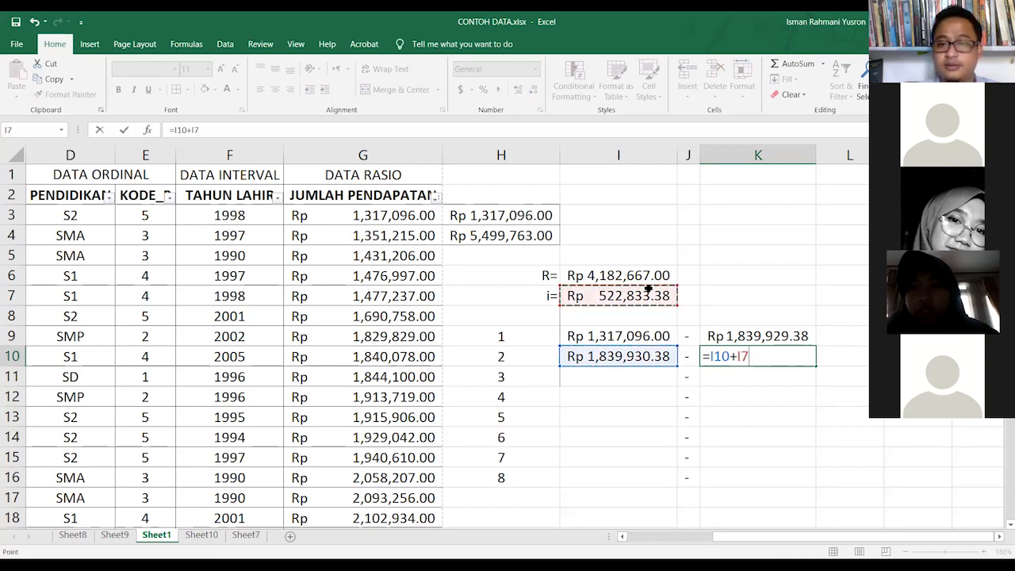
key("Return")
Step: Calculate the lower limit of class 3 in I11 from the previous upper limit with =K10+1
key("Left")
key("Left")
type("=")
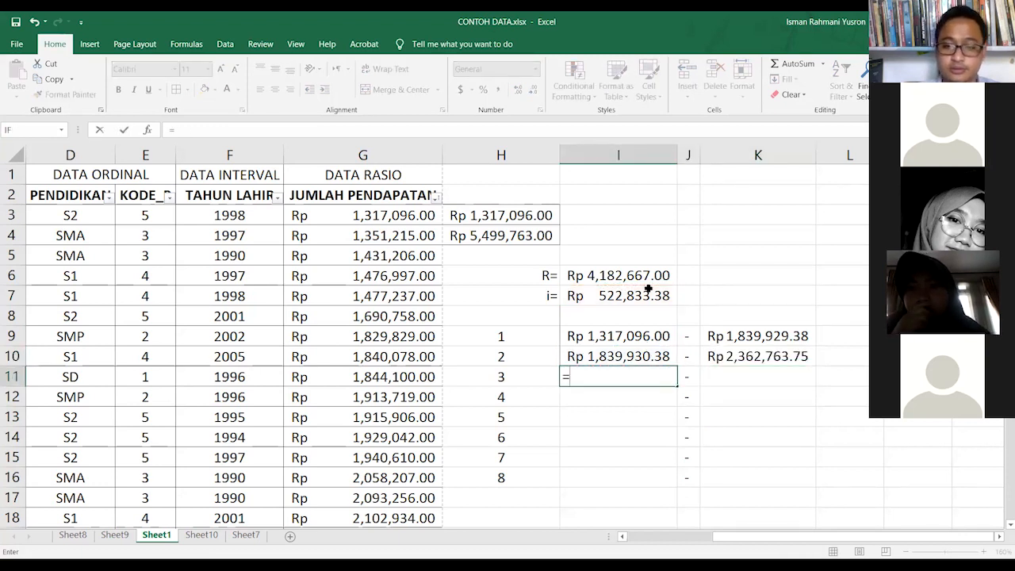
left_click(741, 356)
type("+1")
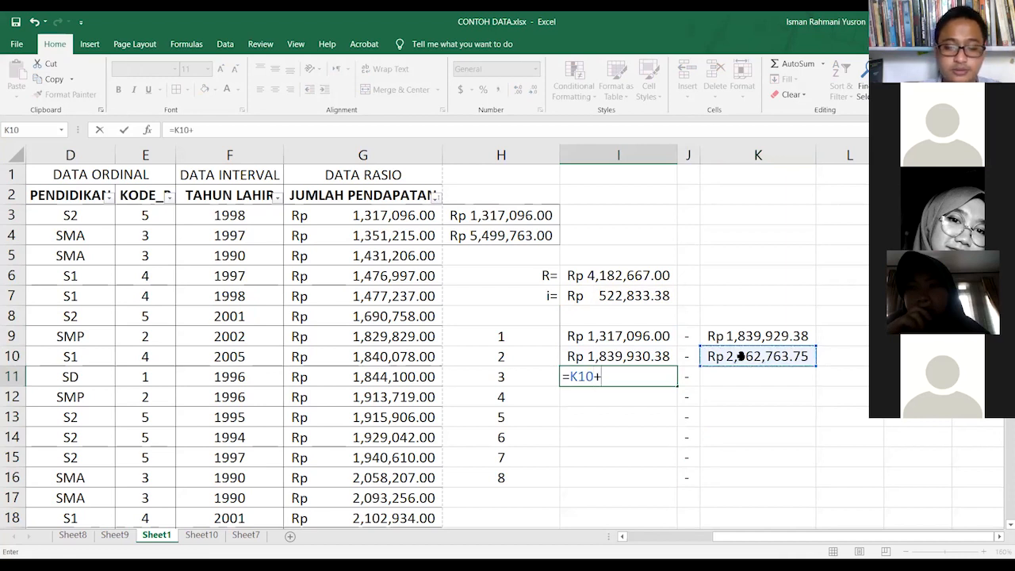
key("Return")
Step: Calculate the upper limit of class 3 in K11 by adding the interval width with =I11+I7
key("Up")
key("Up")
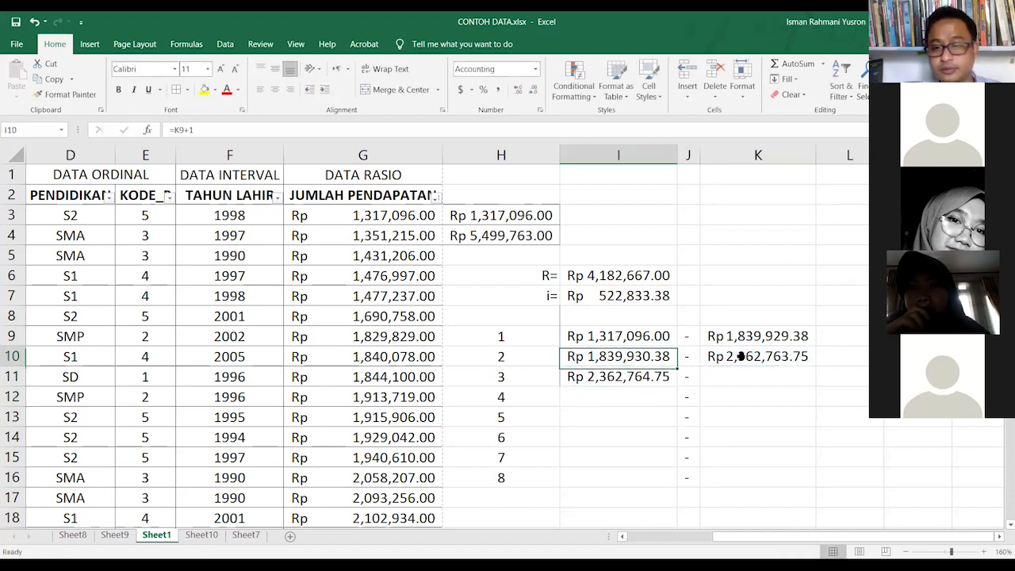
key("Right")
key("Down")
key("Right")
type("=")
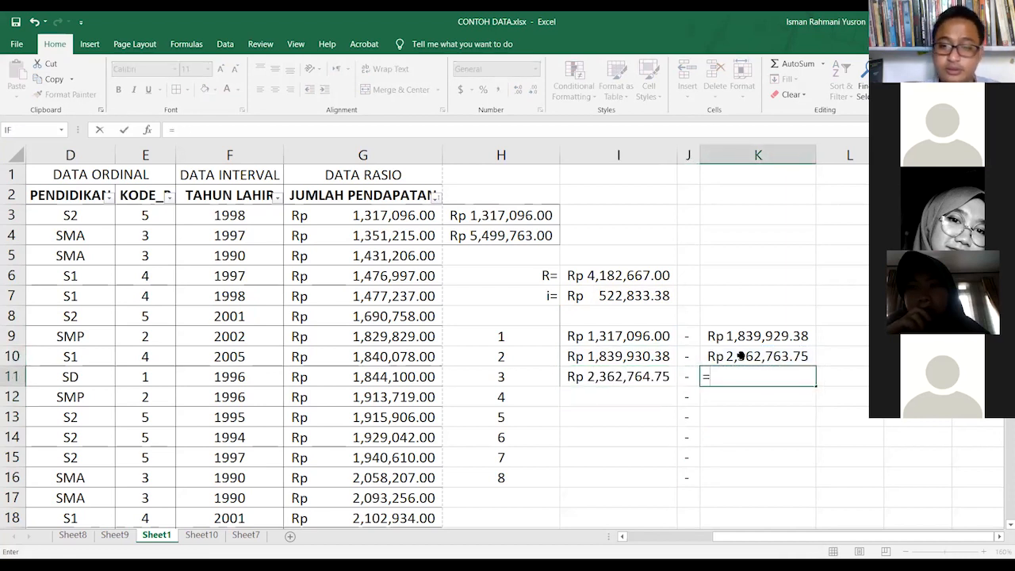
left_click(635, 376)
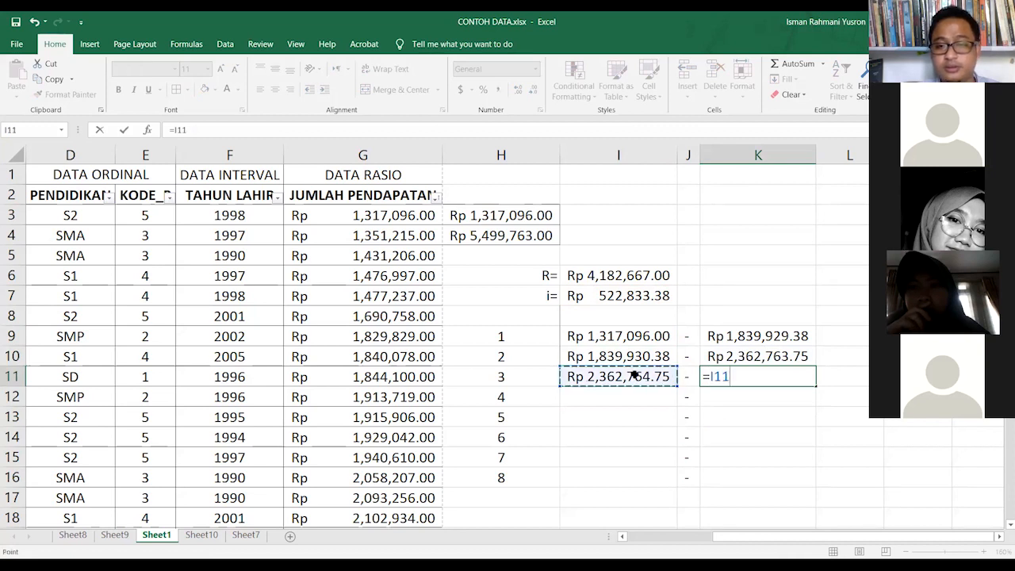
type("+")
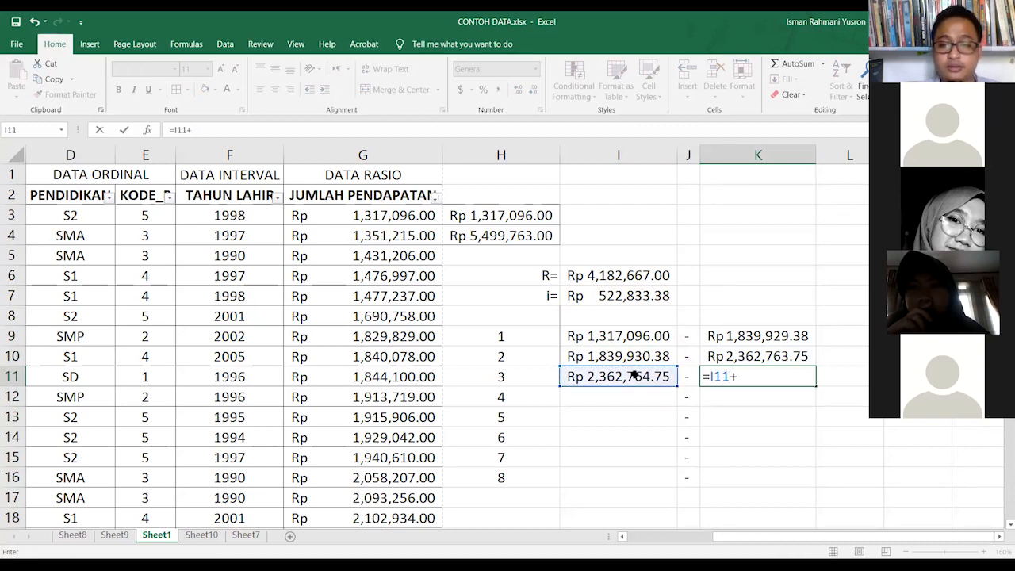
left_click(631, 292)
key("Return")
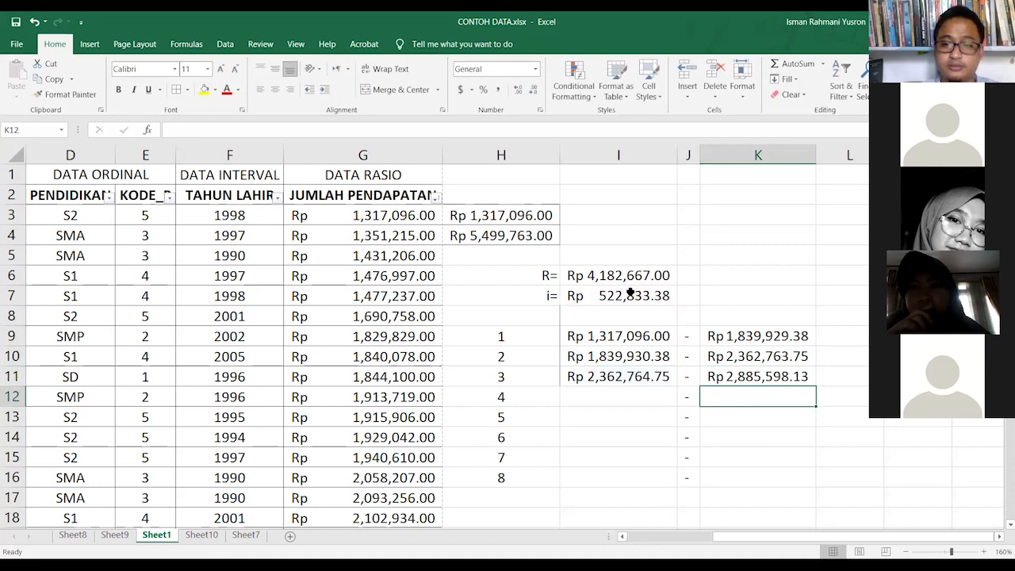
Step: Calculate the lower limit of class 4 in I12 from the previous upper limit with =K11+1
key("Left")
key("Left")
type("=")
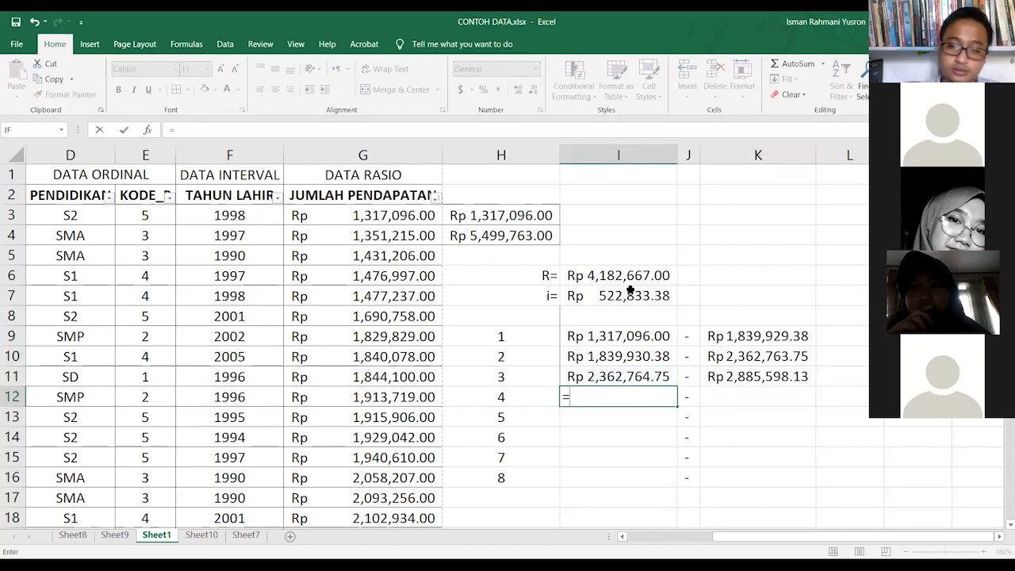
left_click(757, 378)
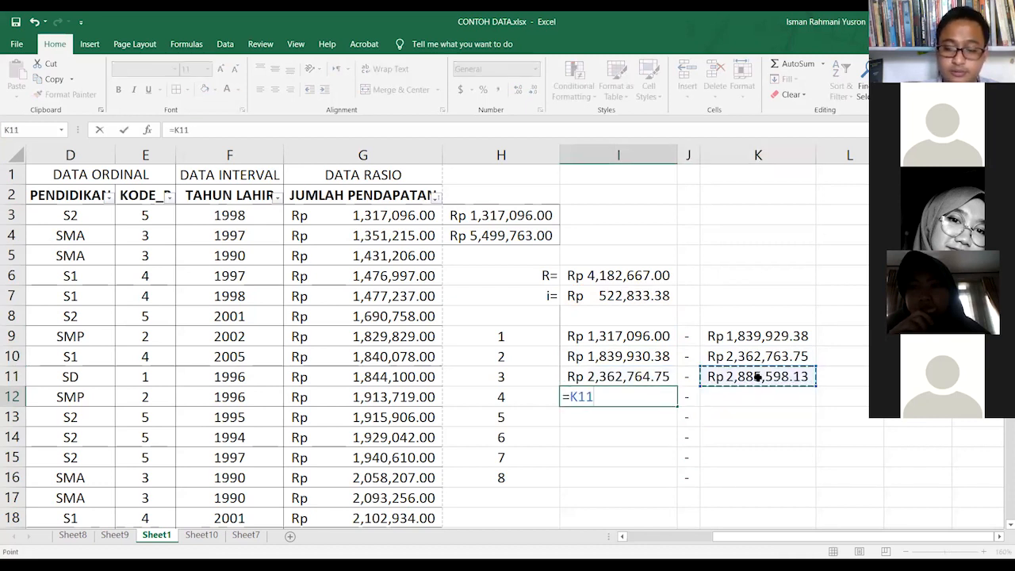
type("+1")
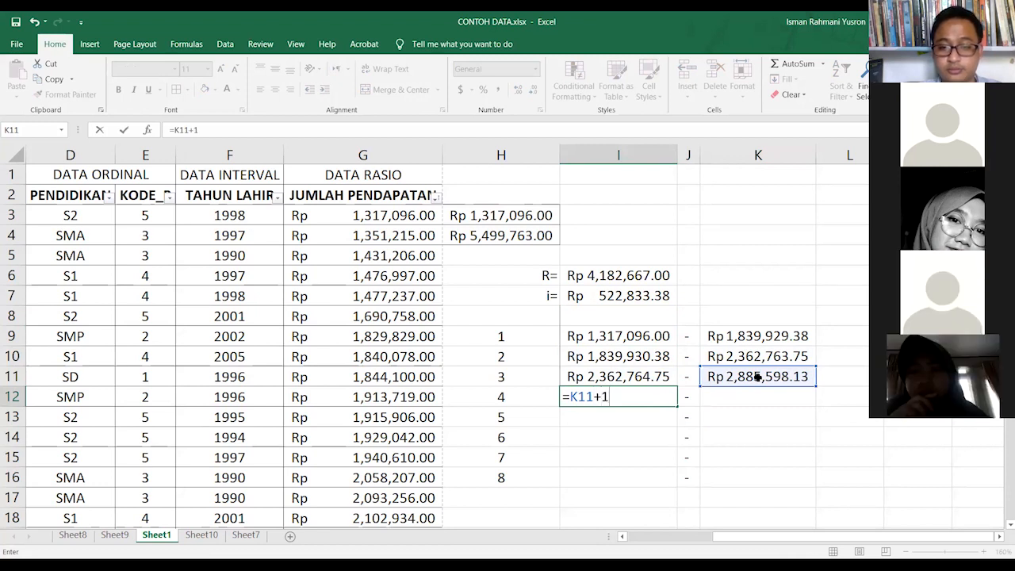
key("Return")
Step: Calculate the upper limit of class 4 in K12 by adding the interval width with =I12+I7
key("Up")
key("Right")
key("Right")
type("=")
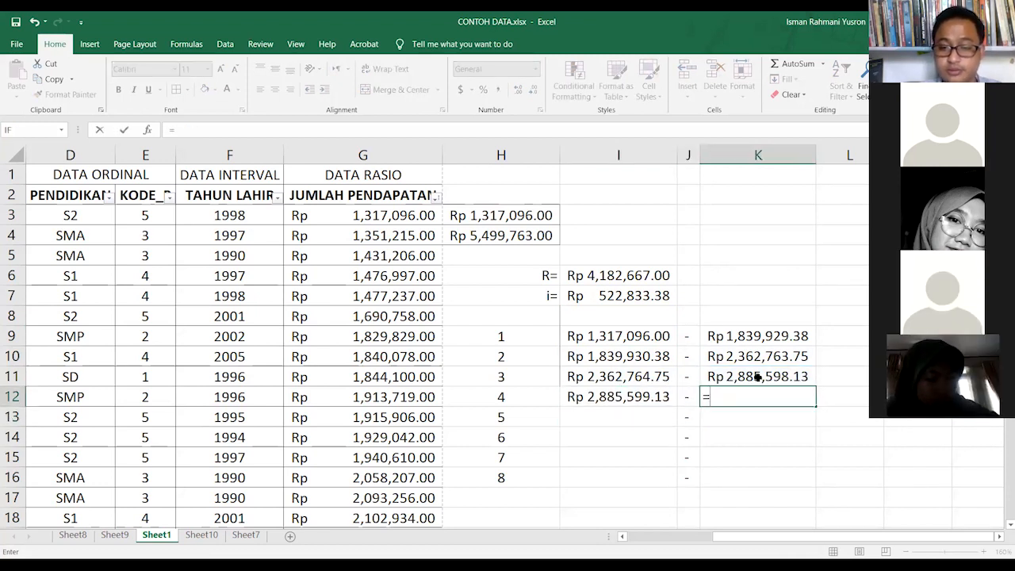
left_click(647, 397)
type("+")
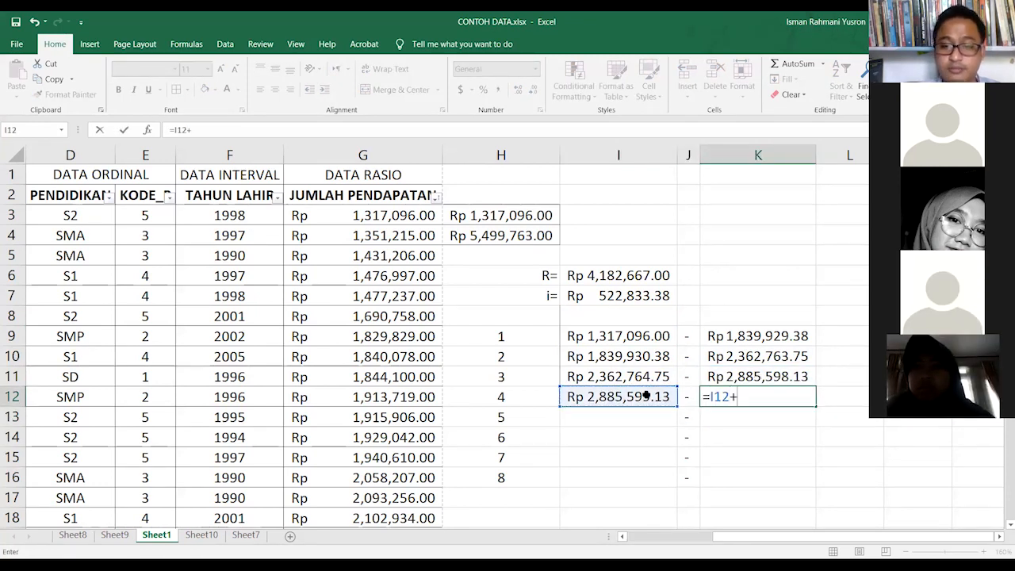
left_click(636, 295)
key("Return")
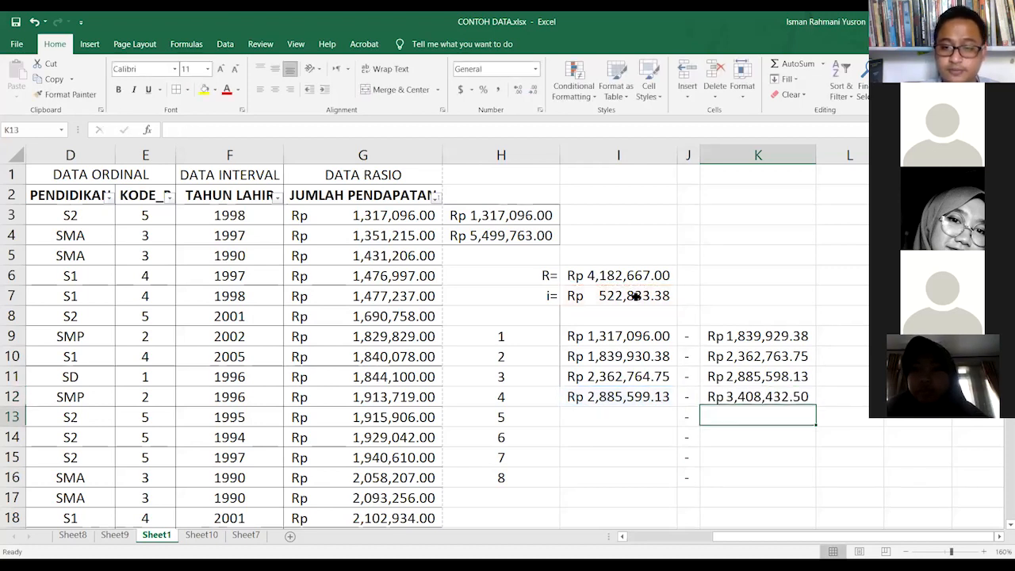
Step: Calculate the lower limit of class 5 in I13 from the previous upper limit with =K12+1
key("Left")
key("Left")
type("=")
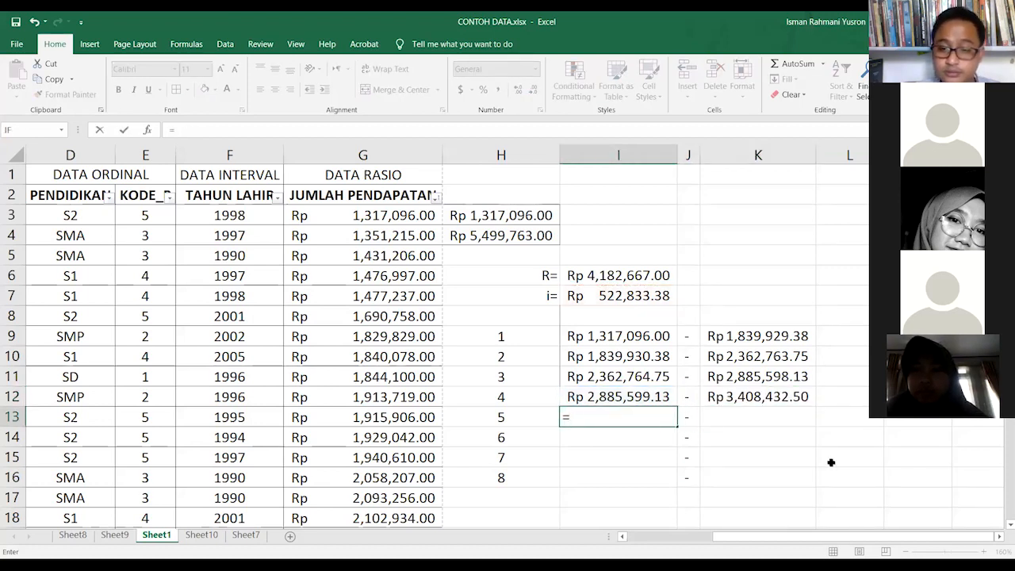
left_click(757, 396)
type("+1")
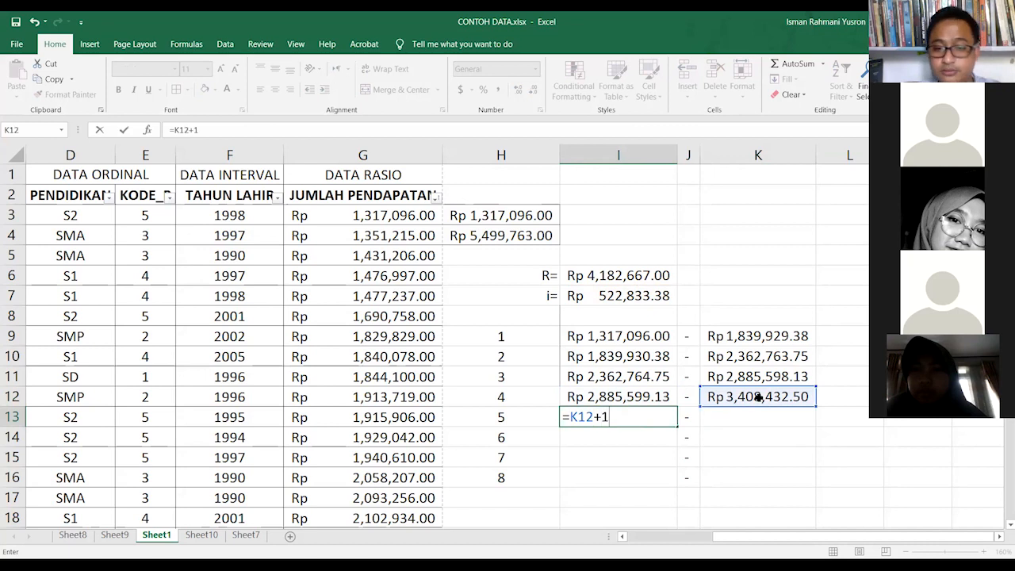
key("Return")
Step: Calculate the upper limit of class 5 in K13 by adding the interval width with =I13+I7
key("Right")
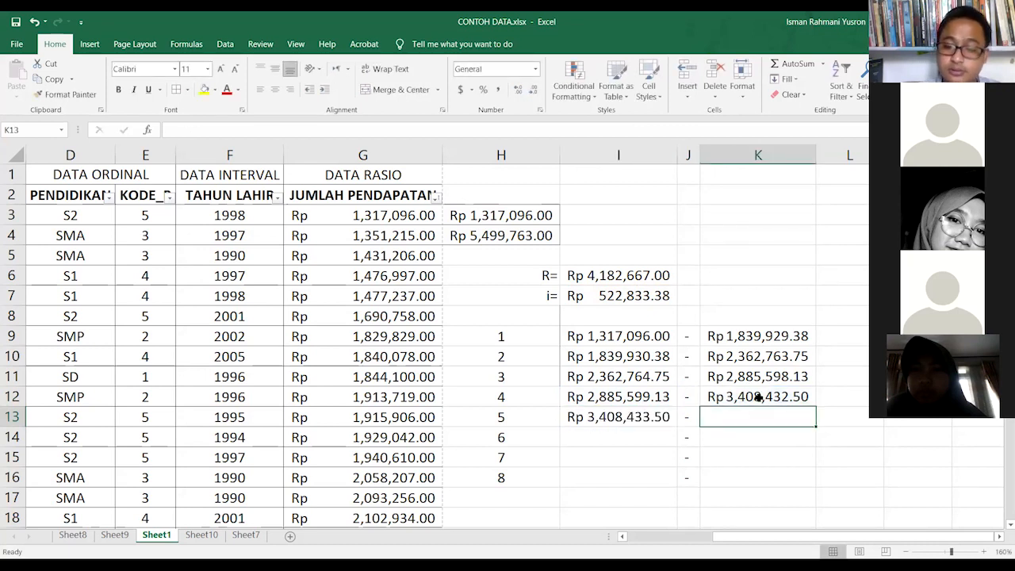
type("=")
left_click(619, 412)
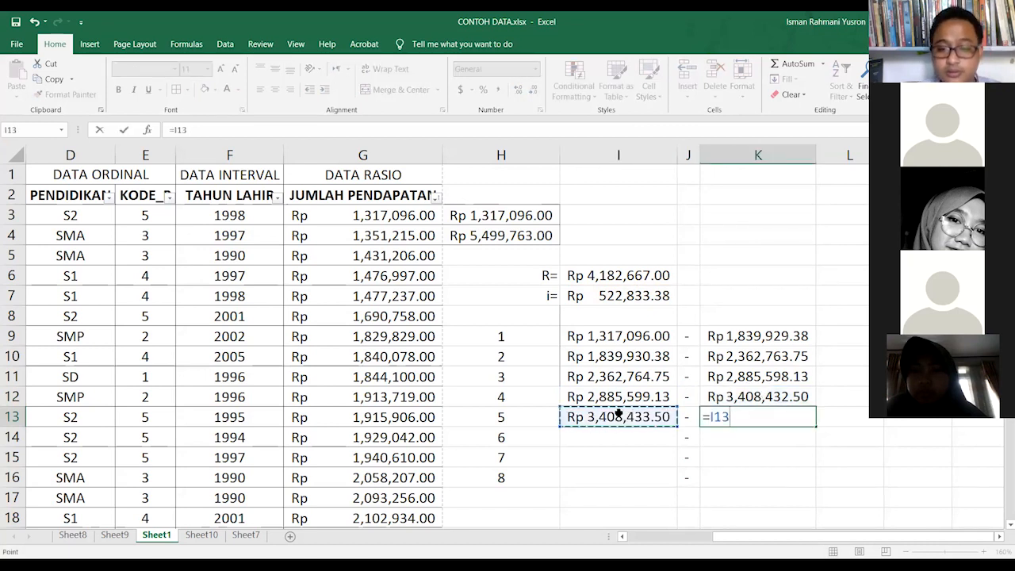
type("+")
left_click(597, 295)
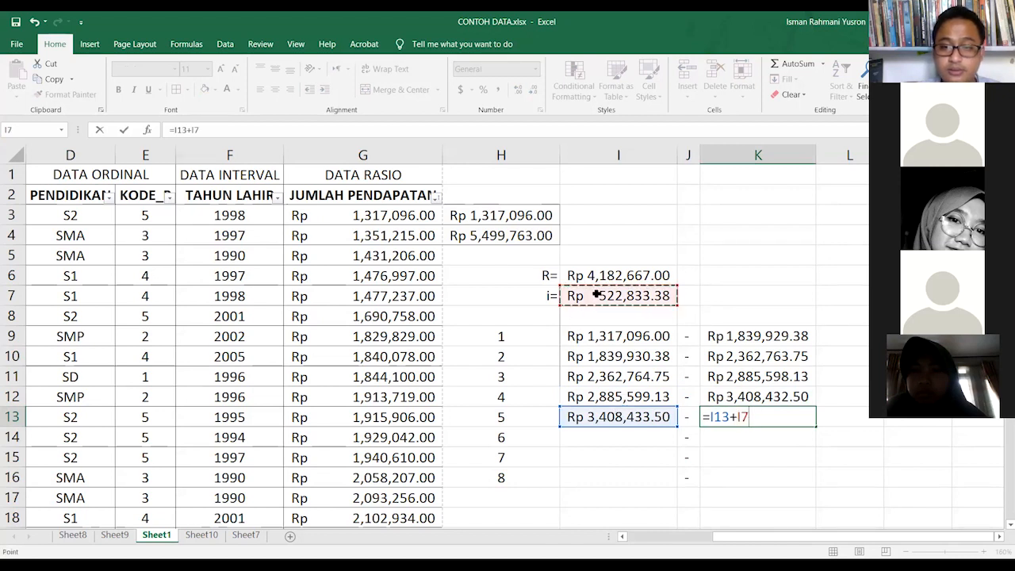
key("Return")
Step: Calculate the lower limit of class 6 in I14 from the previous upper limit with =K13+1
key("Left")
key("Left")
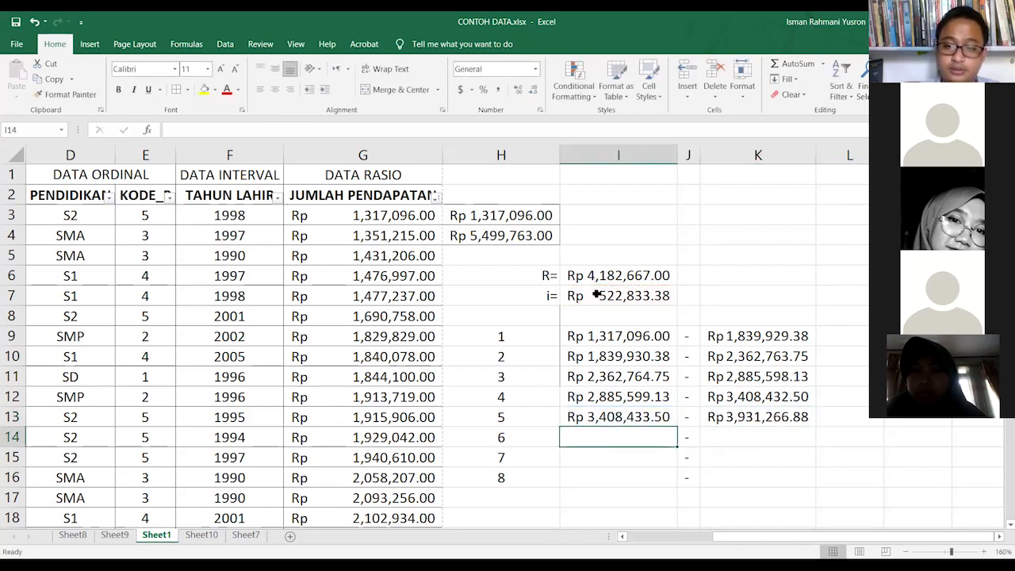
type("=")
left_click(741, 410)
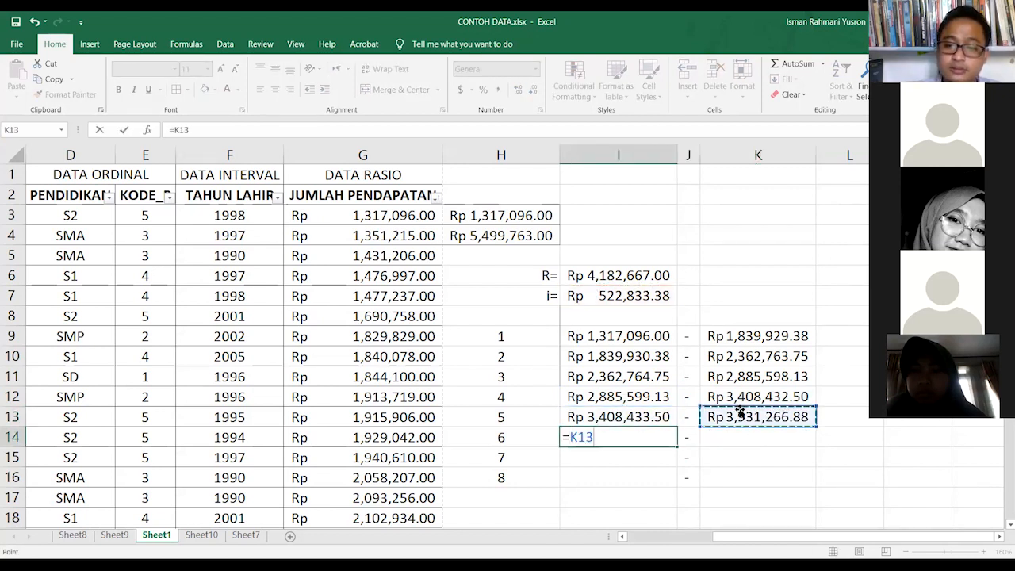
type("+1")
key("Return")
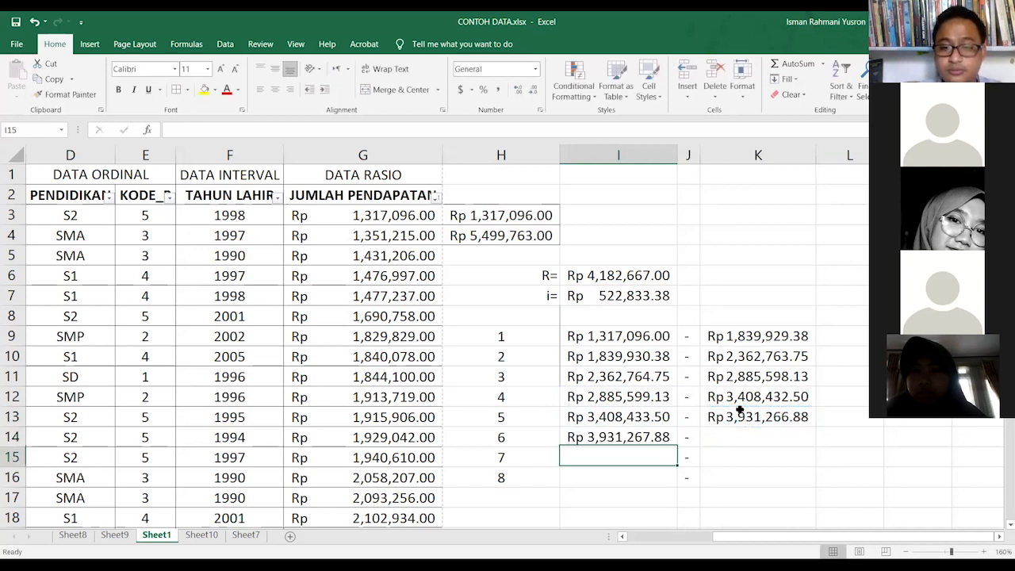
Step: Calculate the upper limit of class 6 in K14 by adding the interval width with =I14+I7
key("Up")
key("Right")
key("Right")
type("=")
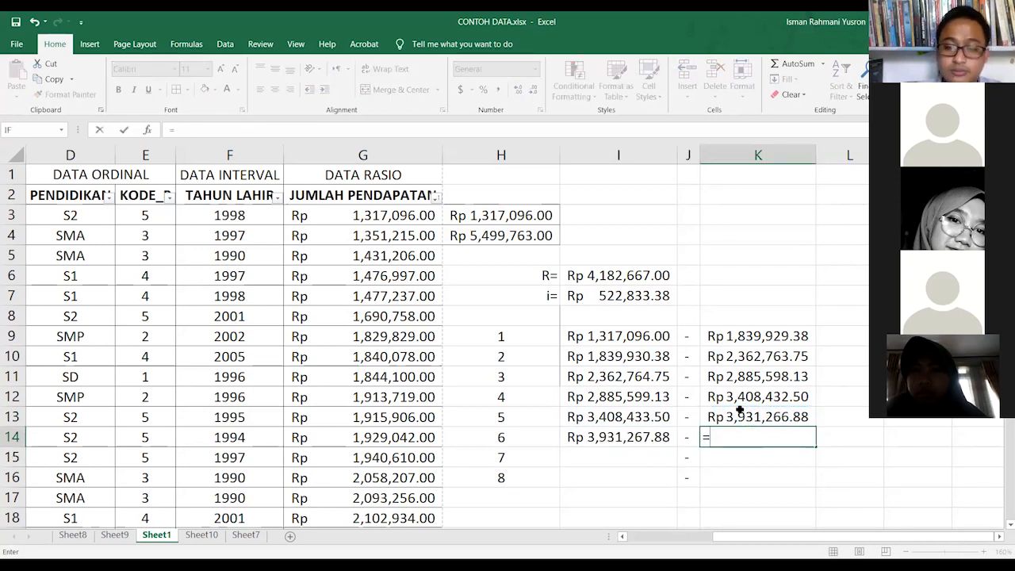
left_click(637, 443)
type("+")
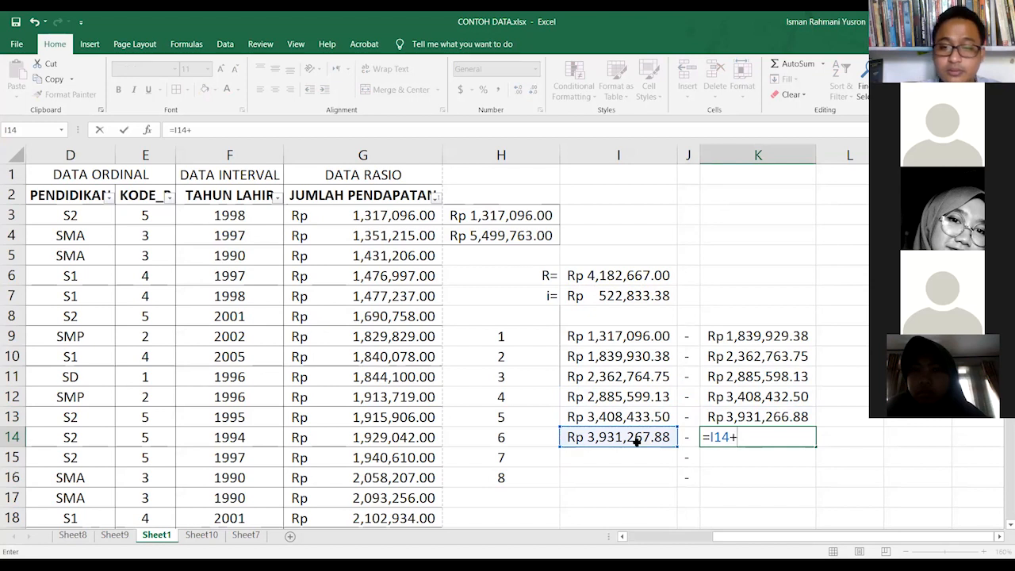
left_click(641, 295)
key("Return")
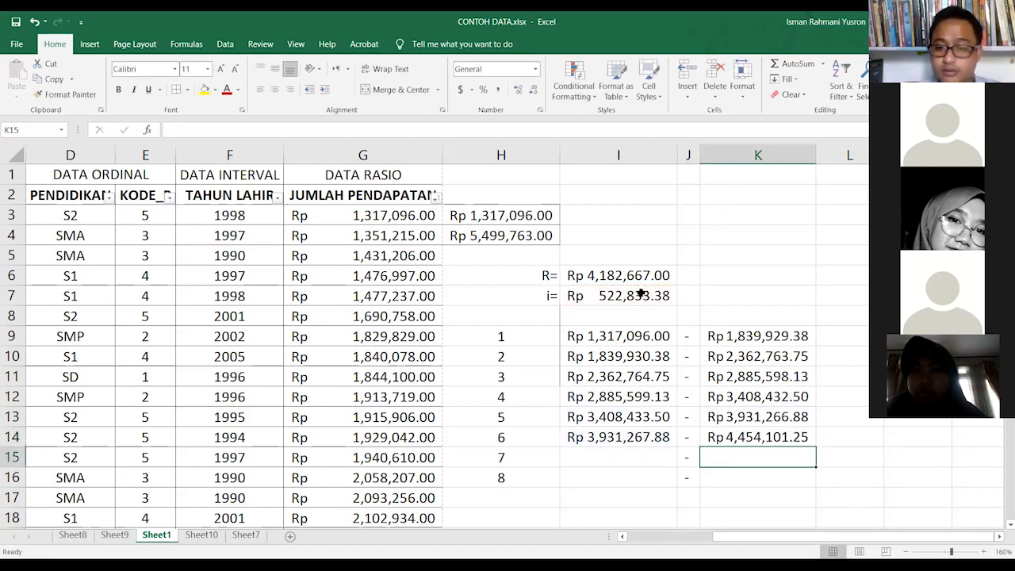
Step: Calculate the lower limit of class 7 in I15 from the previous upper limit with =K14+1
key("Left")
key("Left")
type("=")
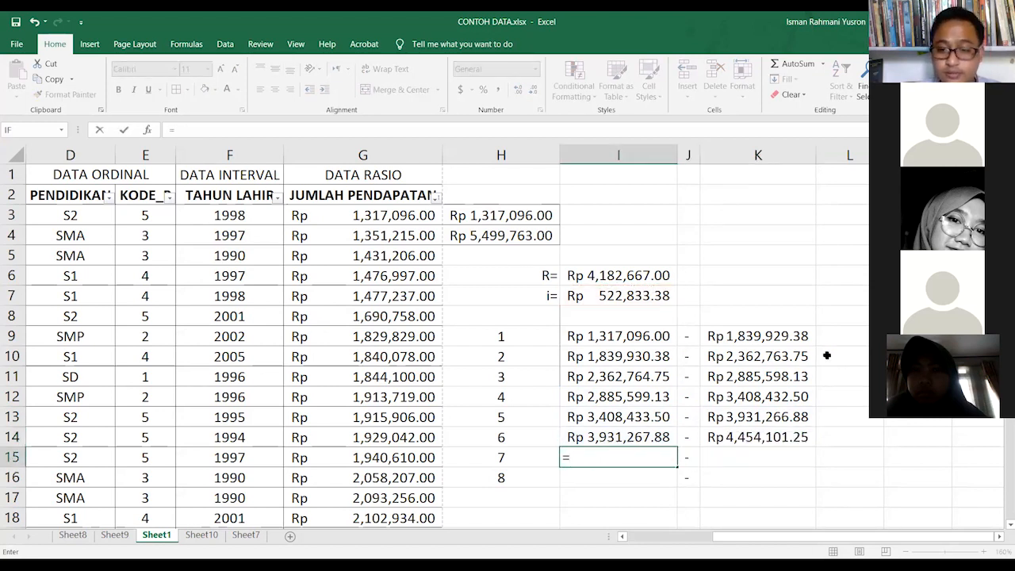
left_click(722, 437)
type("+1")
key("Return")
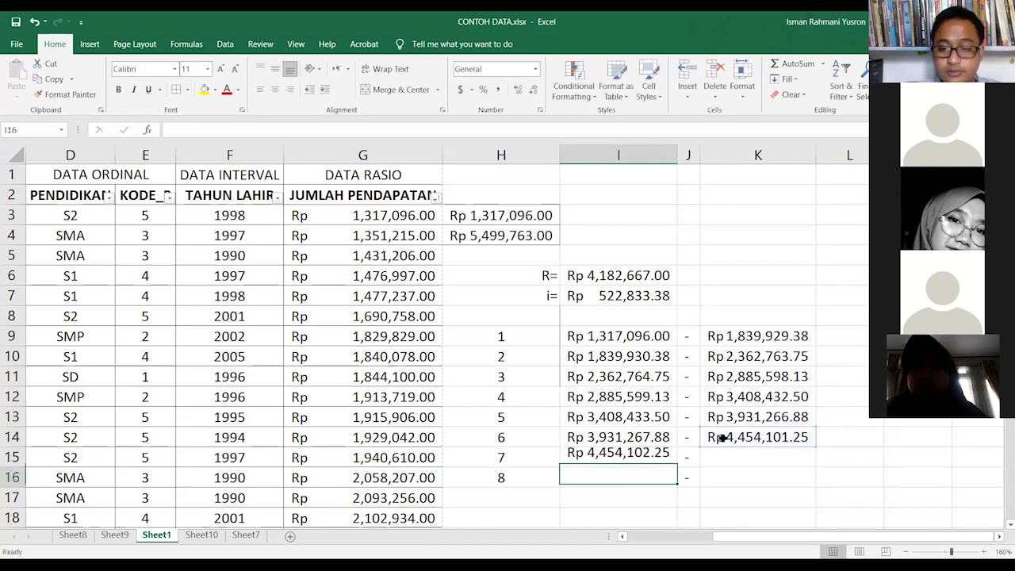
Step: Calculate the upper limit of class 7 in K15 by adding the interval width with =I15+I7
key("Up")
key("Right")
key("Right")
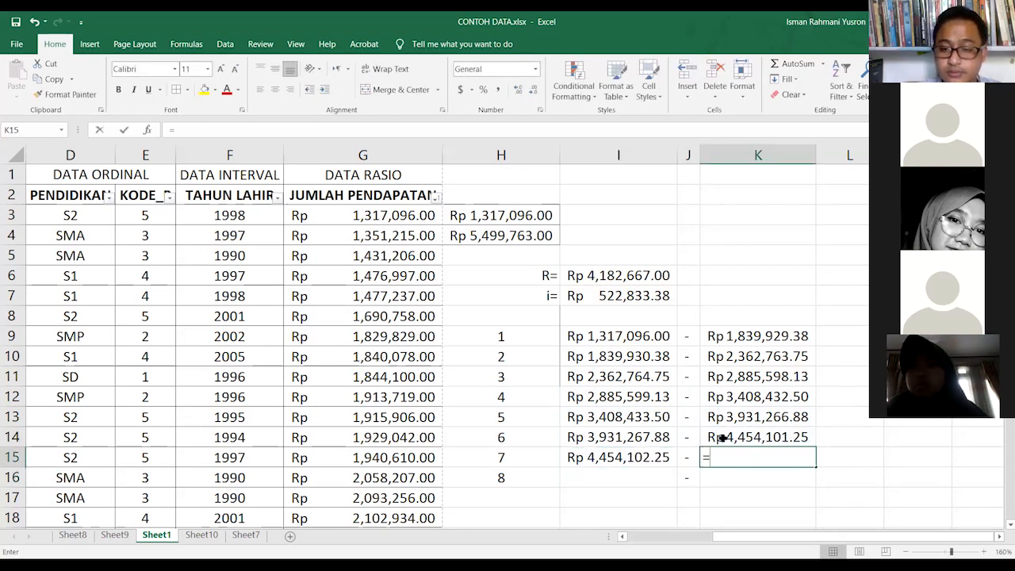
type("=")
left_click(626, 457)
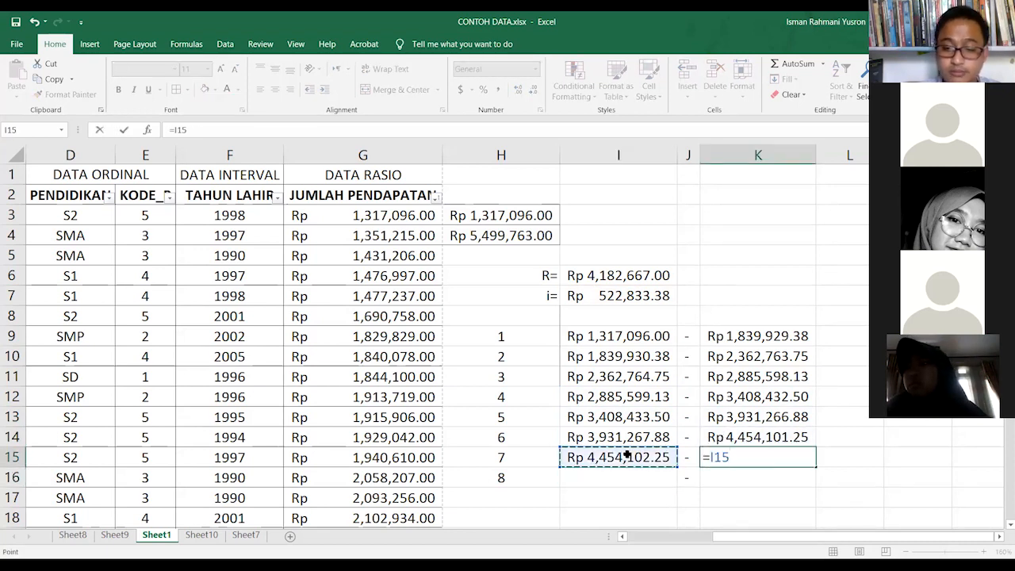
type("+")
left_click(603, 296)
key("Return")
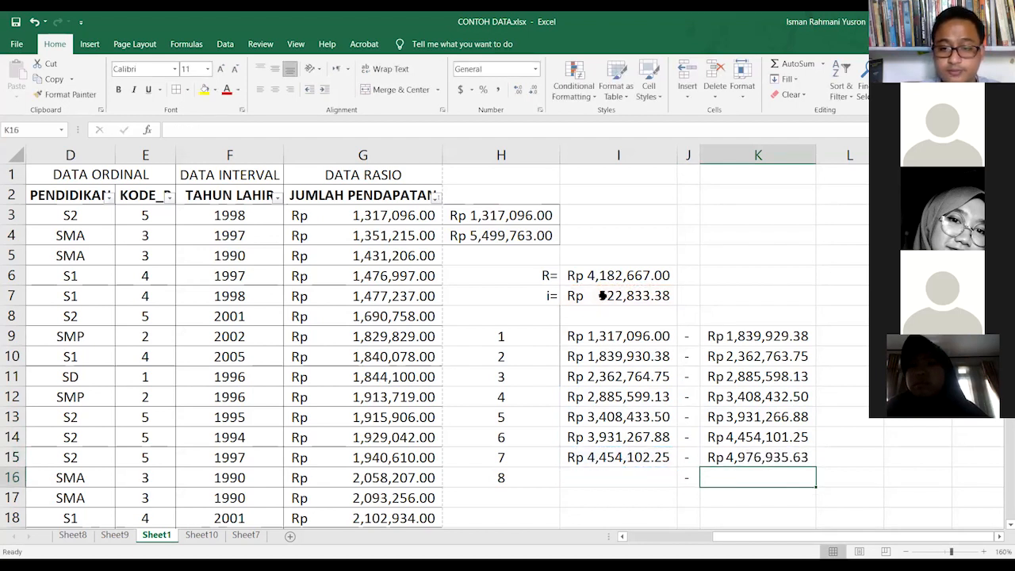
Step: Calculate the lower limit of class 8 in I16 from the previous upper limit with =K15+1
key("Left")
key("Left")
type("=")
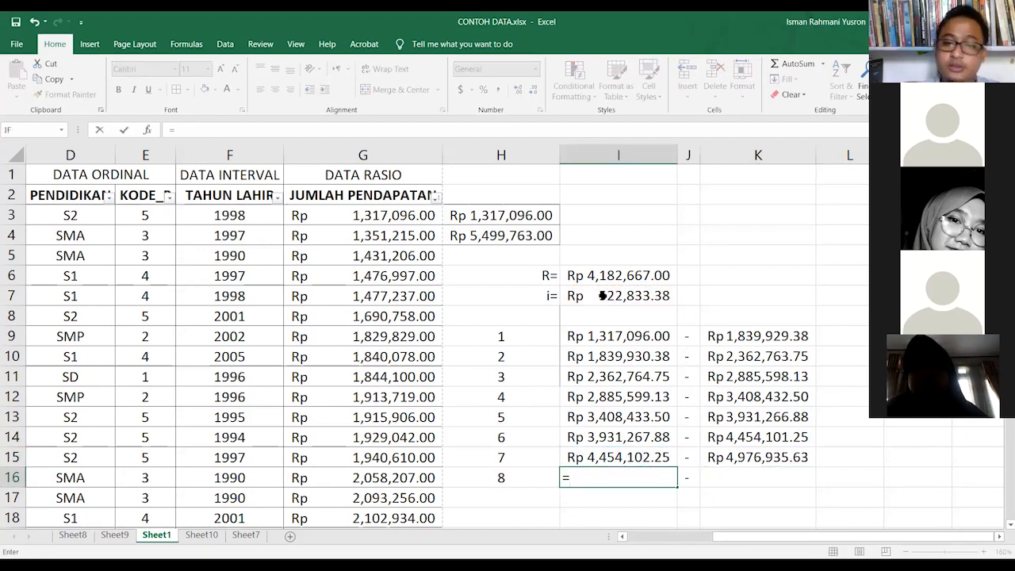
left_click(766, 459)
type("+")
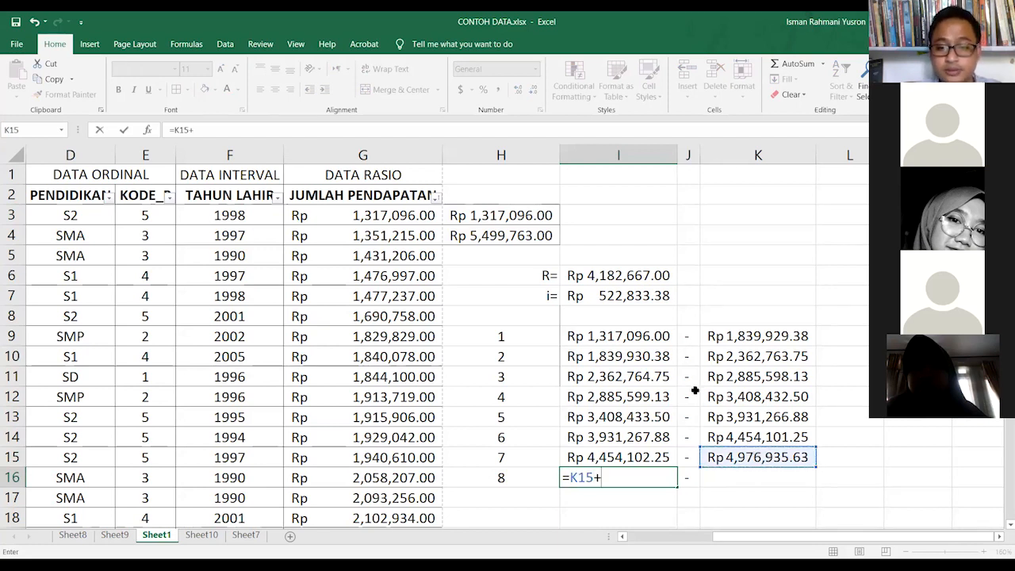
type("1")
key("Tab")
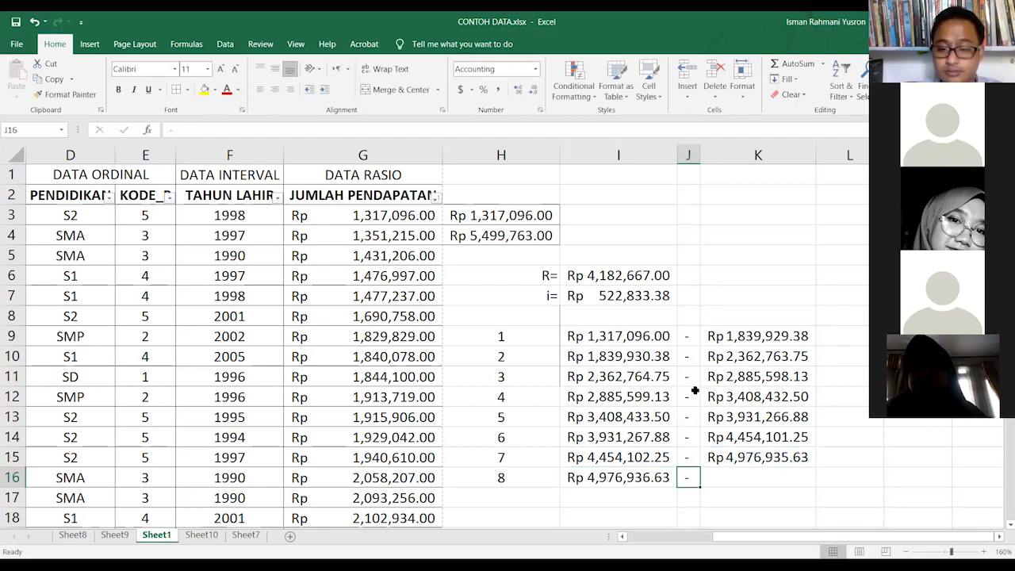
Step: Calculate the upper limit of class 8 in K16 by adding the interval width with =I16+I7
key("Tab")
type("=")
left_click(594, 478)
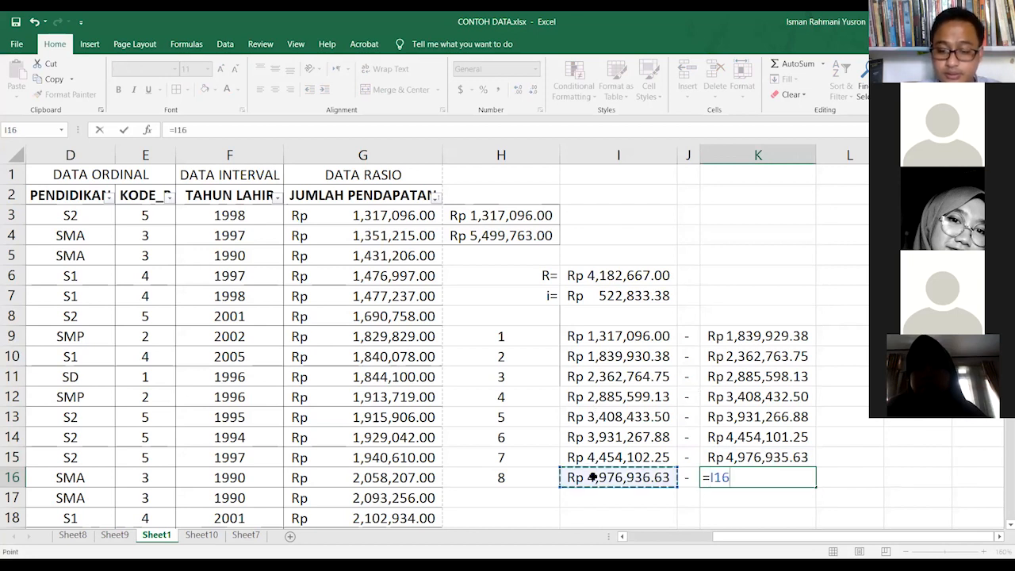
type("+")
left_click(616, 292)
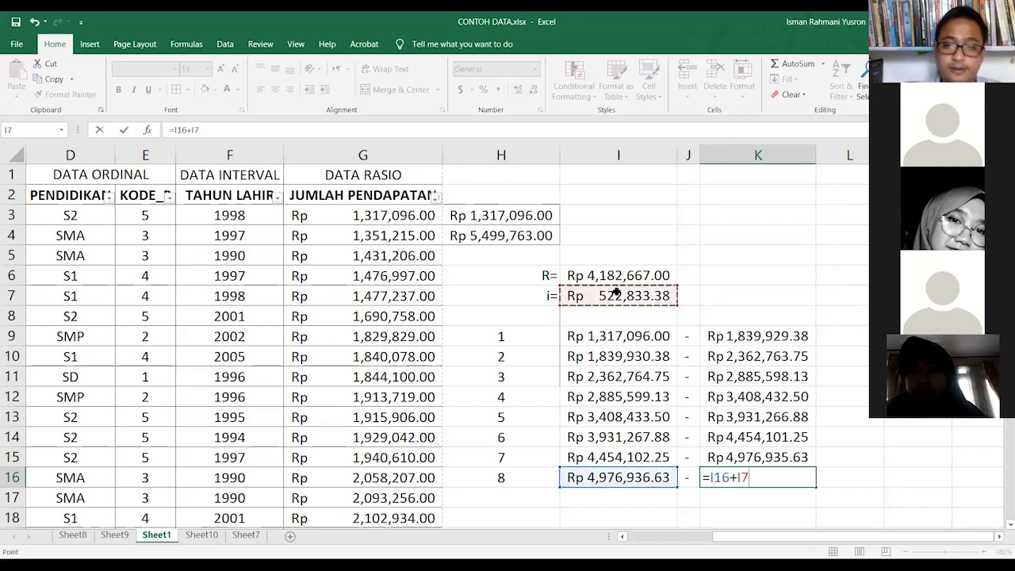
key("Return")
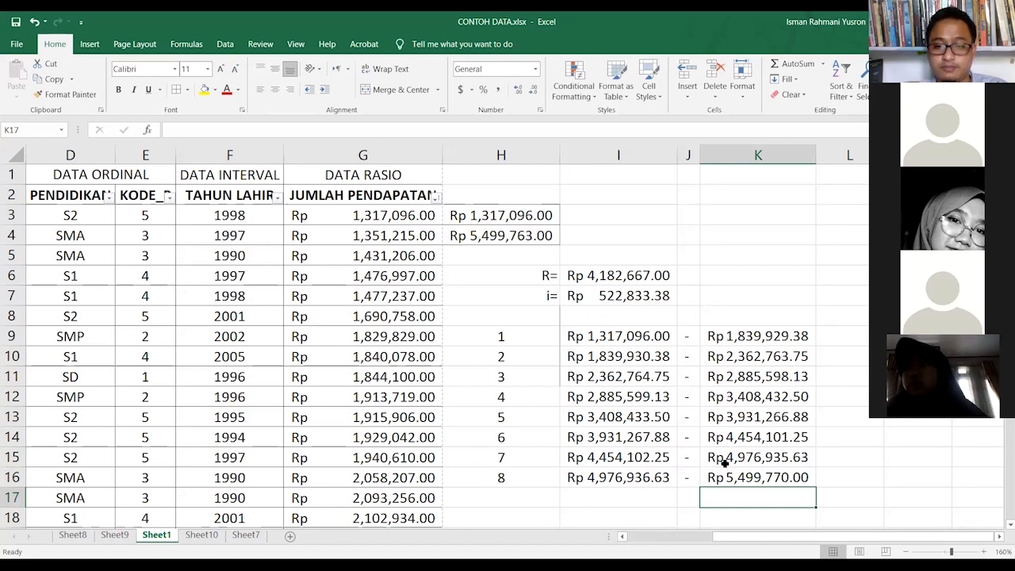
Step: Compare the upper limit of class 8 in K16 with the maximum income in H4
left_click(759, 480)
left_click(486, 235)
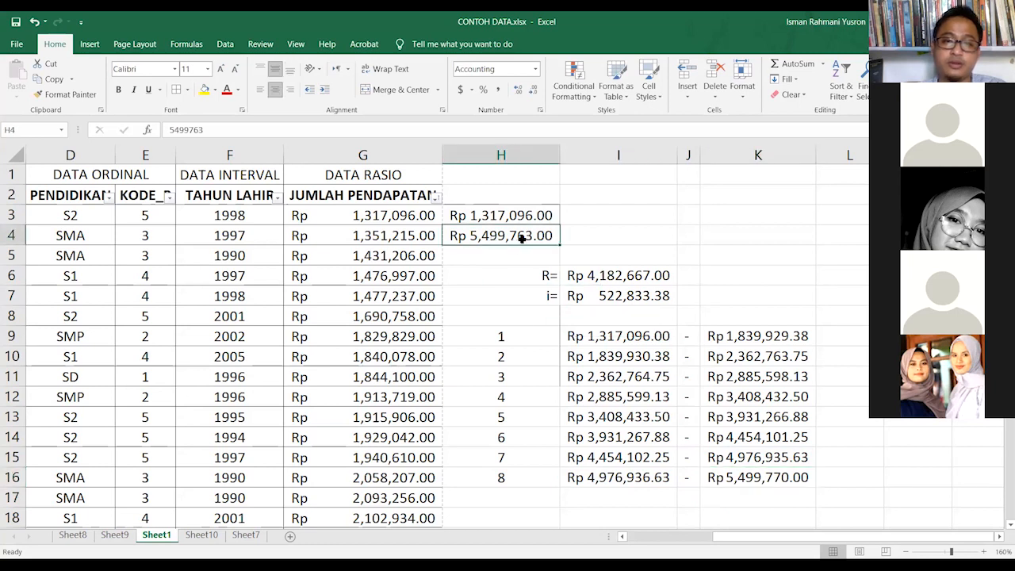
left_click(773, 480)
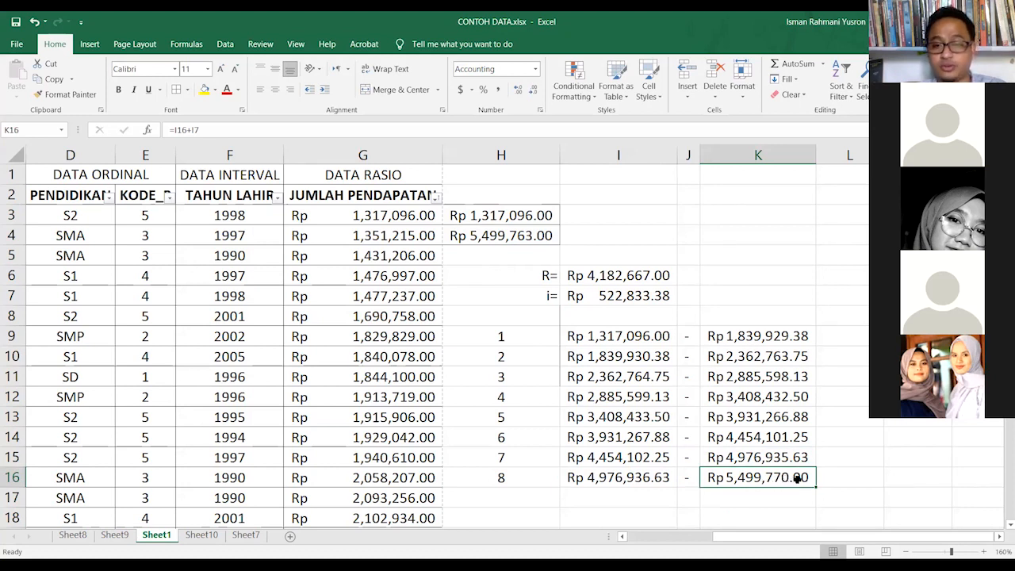
left_click(762, 336)
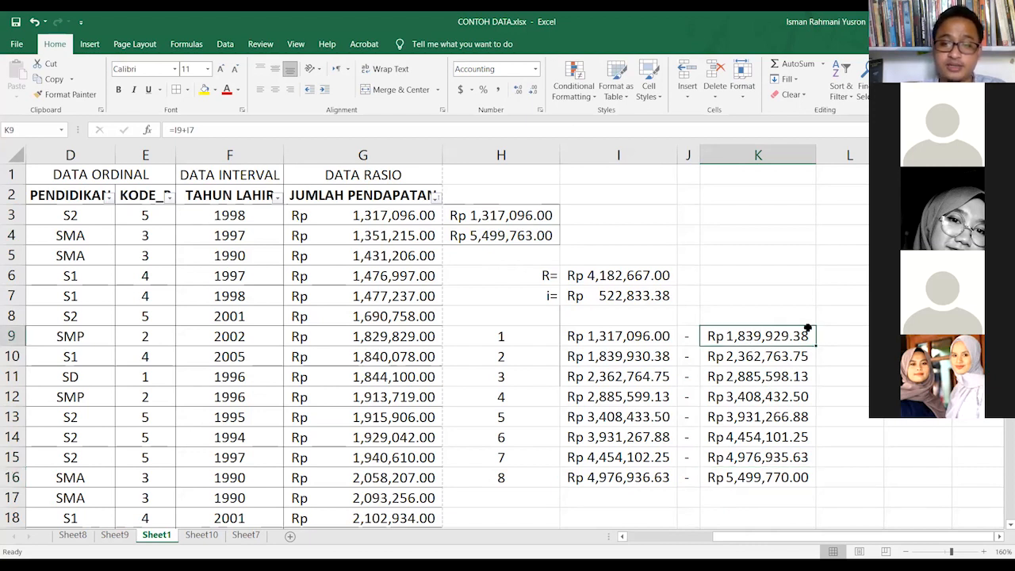
key("Left")
key("Right")
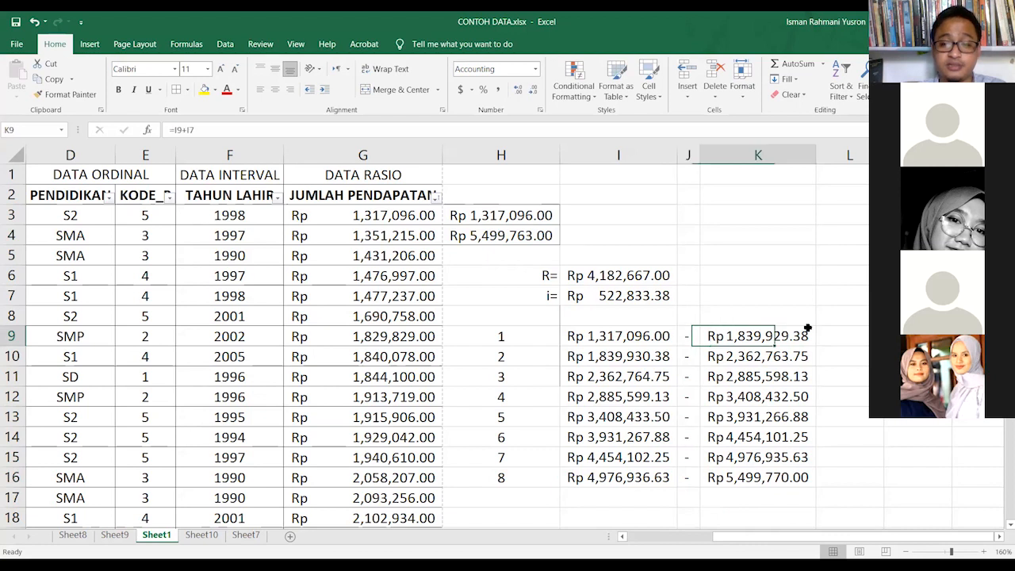
key("Right")
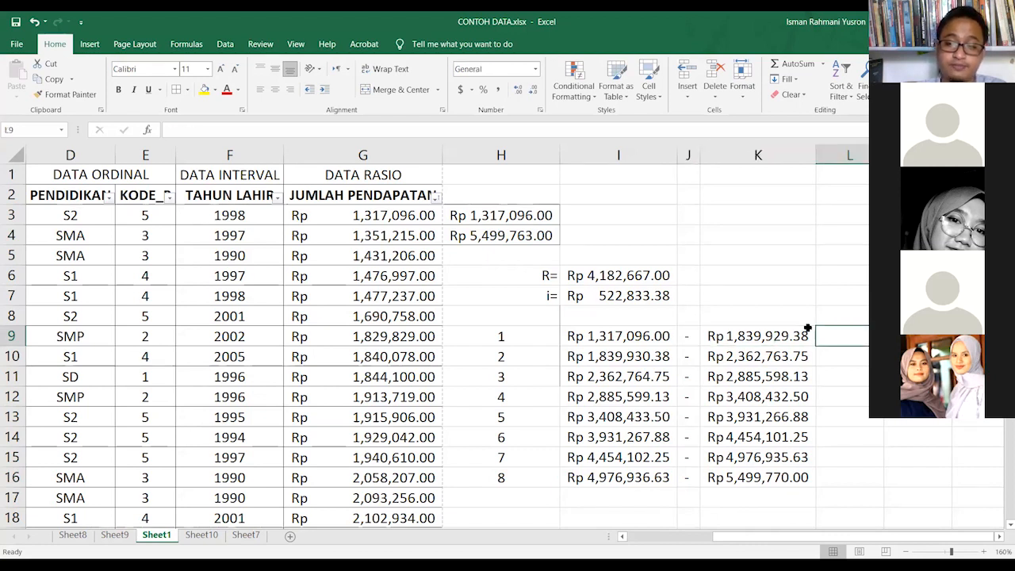
type("=")
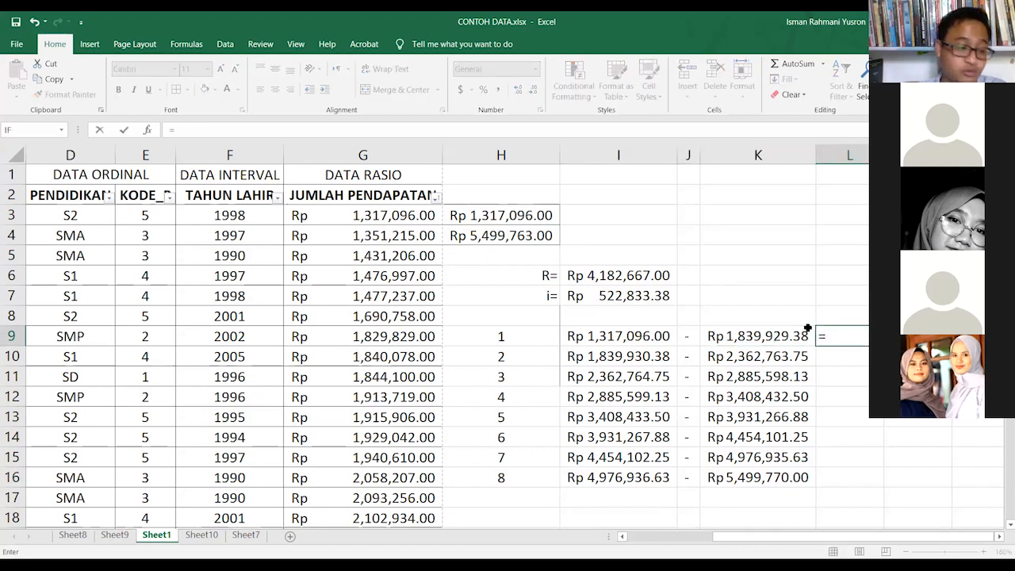
key("BackSpace")
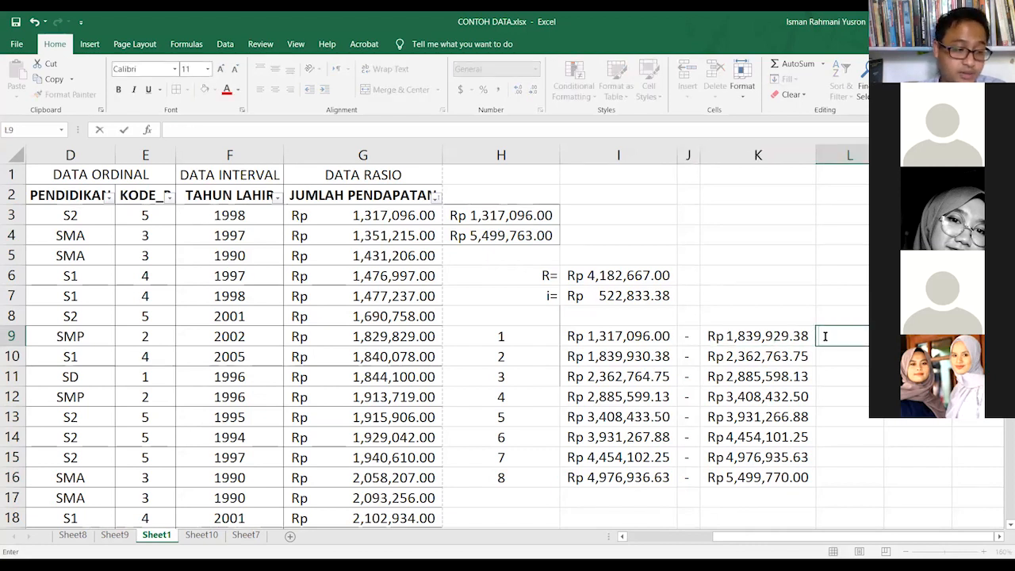
left_click(999, 537)
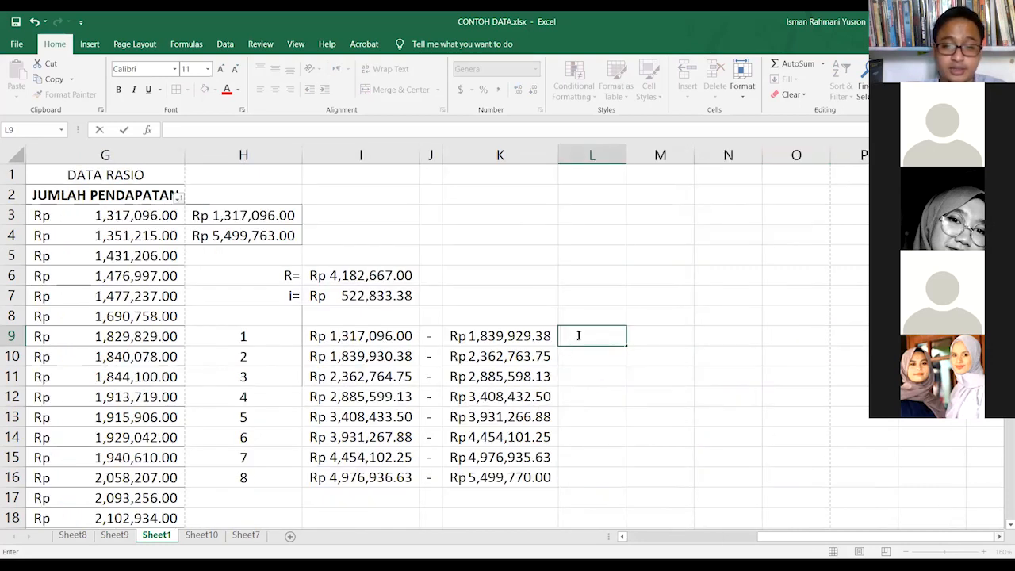
key("Escape")
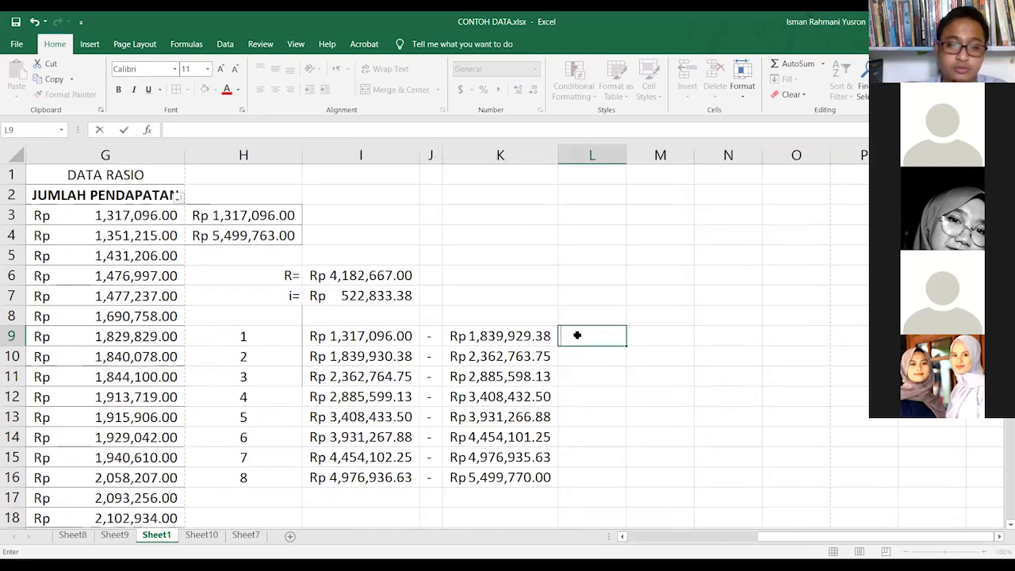
Step: Review the lower and upper limits of class 1 in I9 and K9
key("Left")
key("Left")
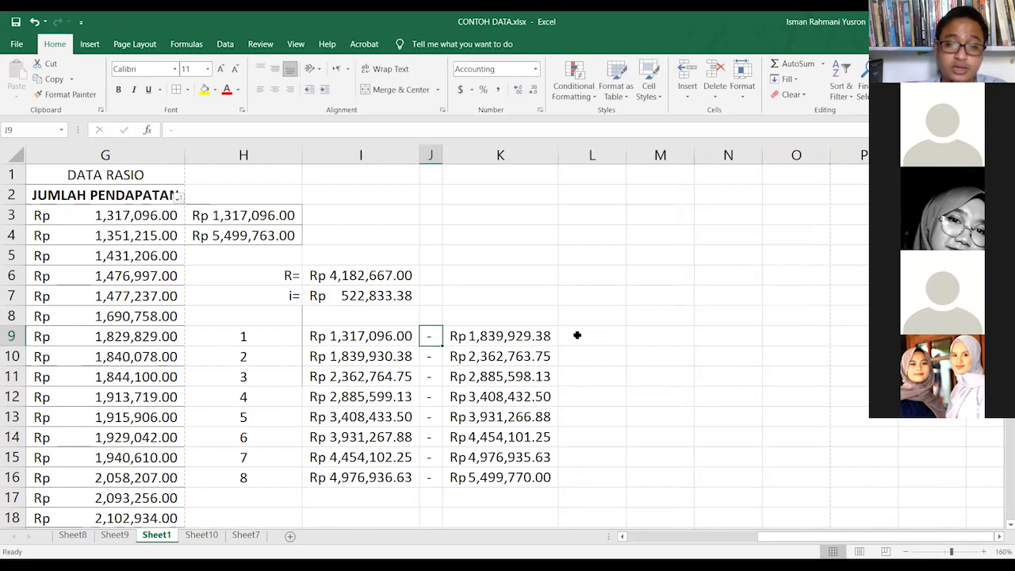
key("Left")
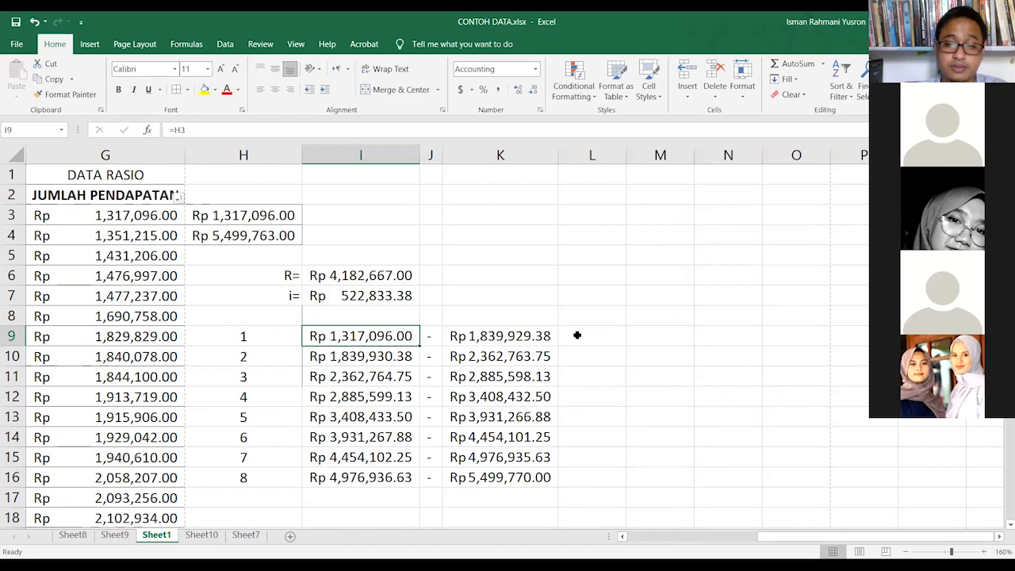
key("Right")
key("Right")
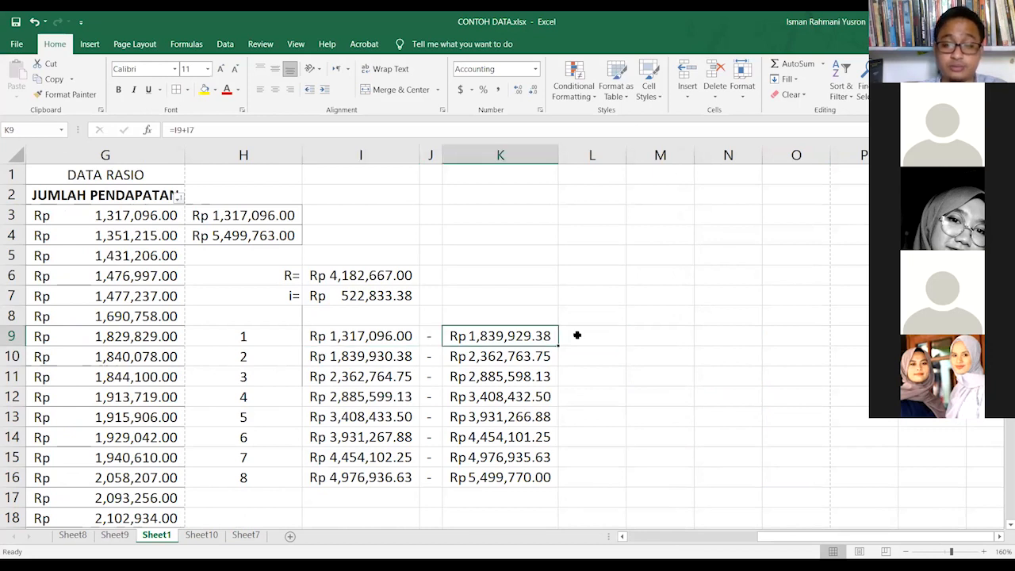
key("Right")
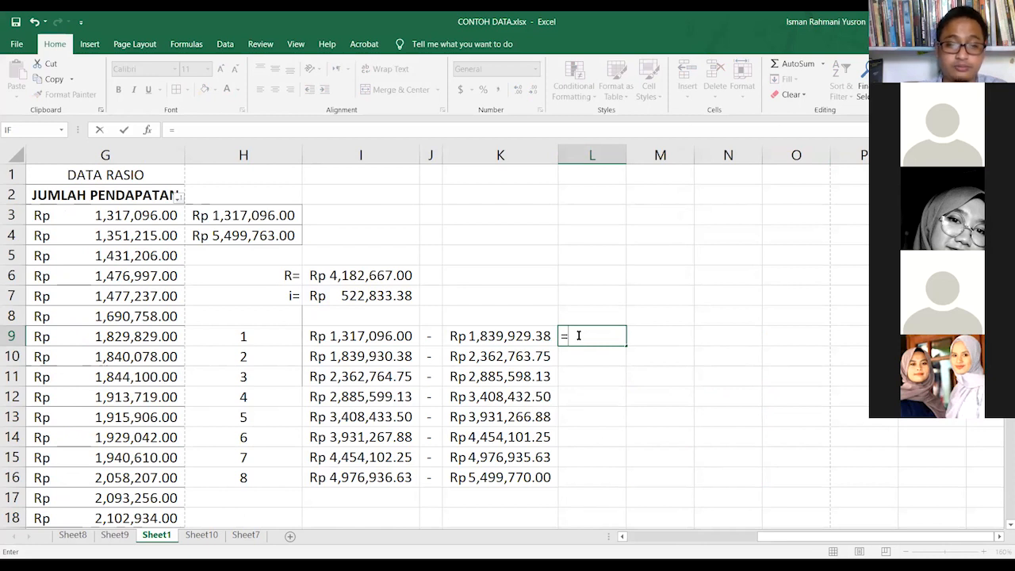
Step: Start a COUNTIF formula in L9 with the income data G3:G100 as its range
type("C")
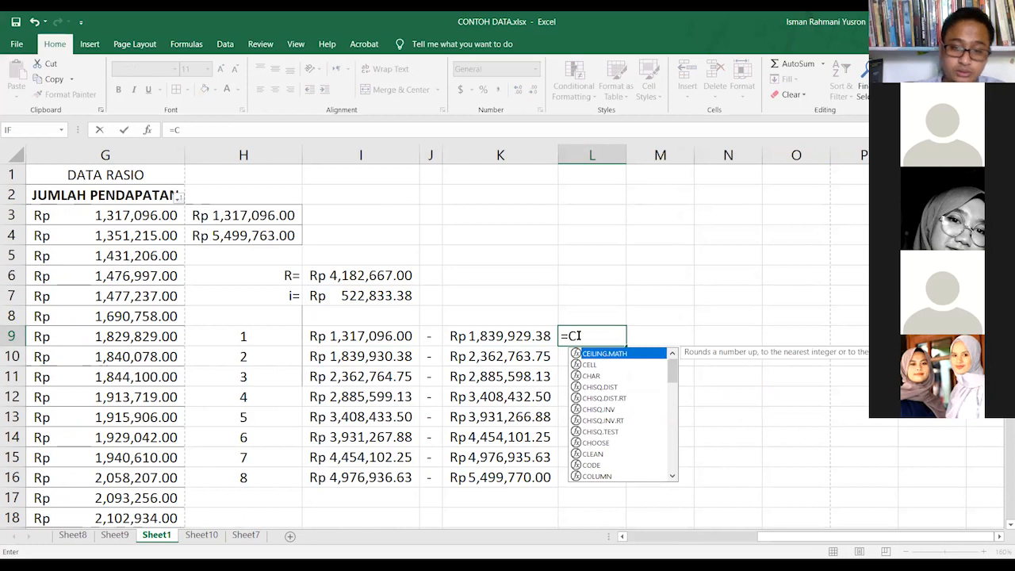
type("OU")
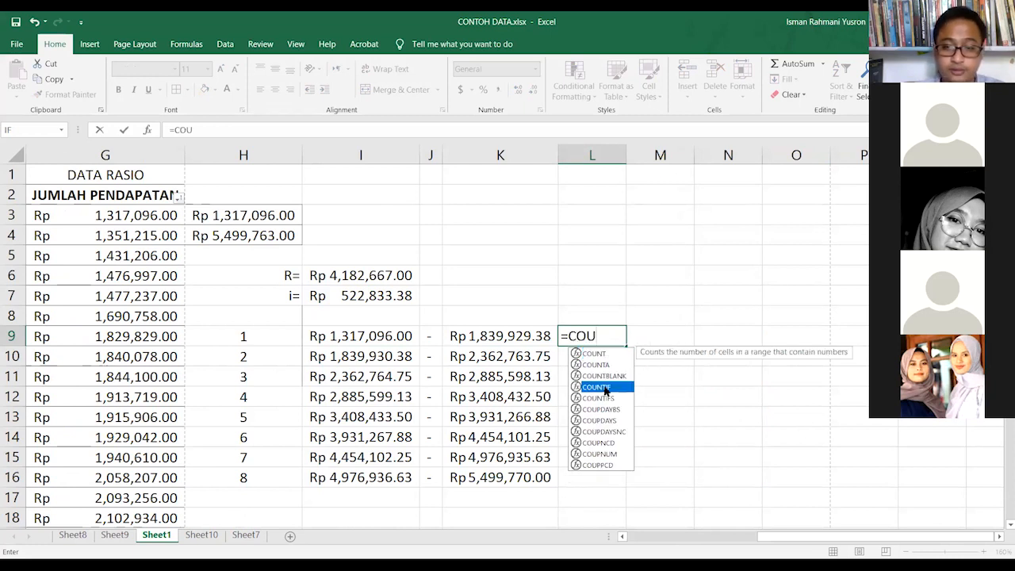
key("Tab")
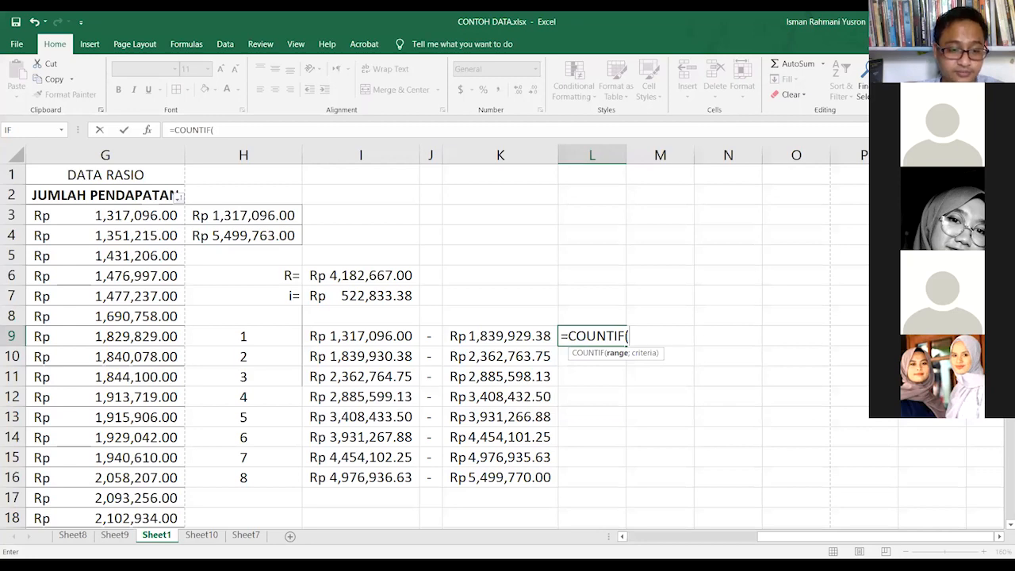
left_click_drag(105, 215, 148, 499)
scroll(148, 500, "up", 5)
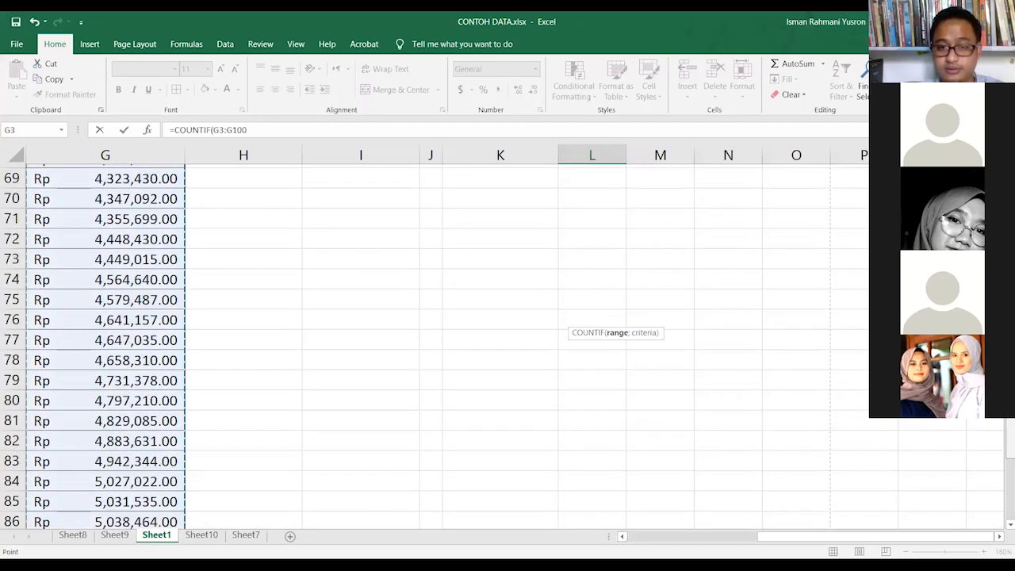
scroll(754, 317, "up", 20)
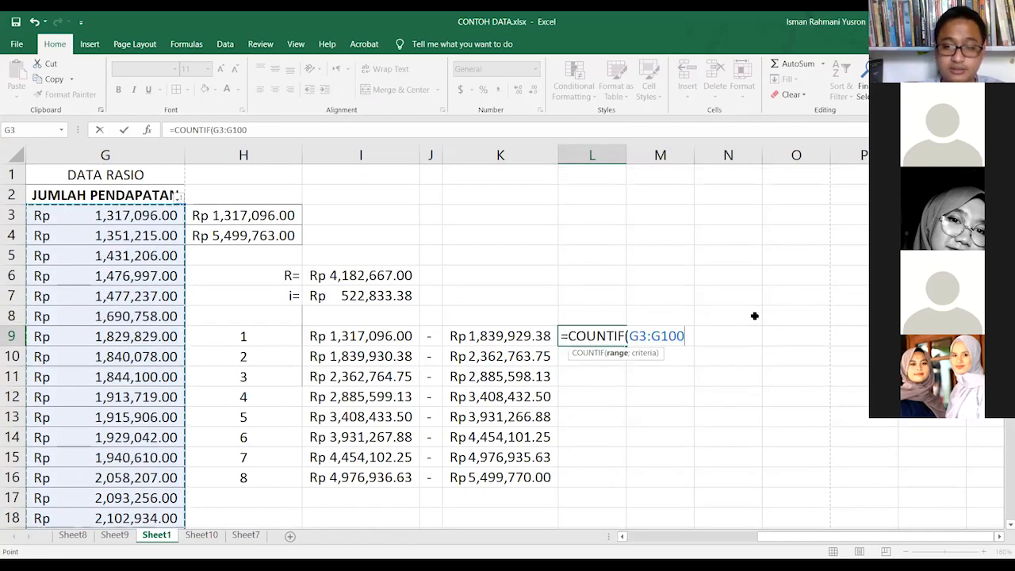
type(";")
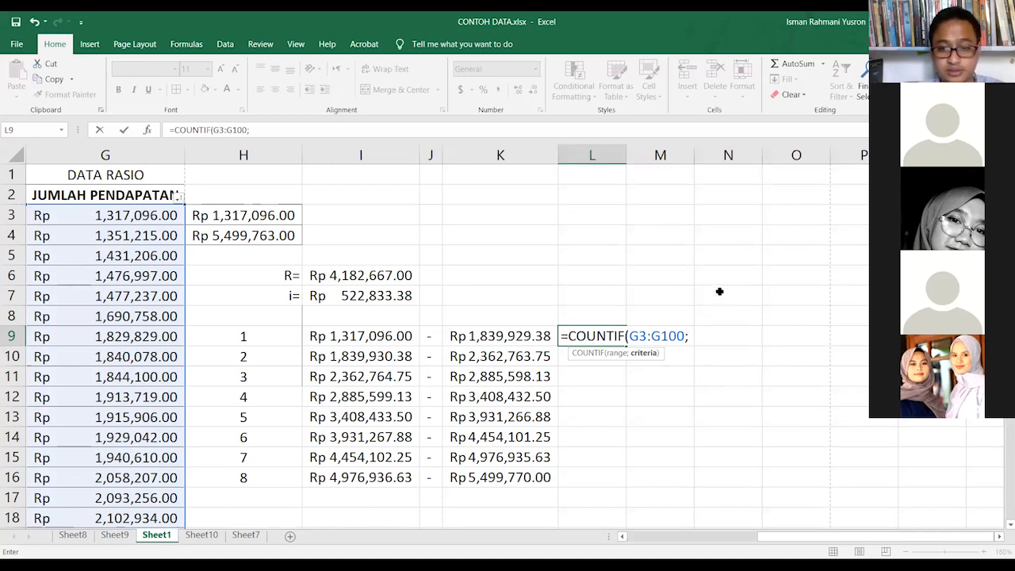
Step: Try to complete the COUNTIF formula in L9 with the criterion <1839929.38, the upper limit of class 1
type(">")
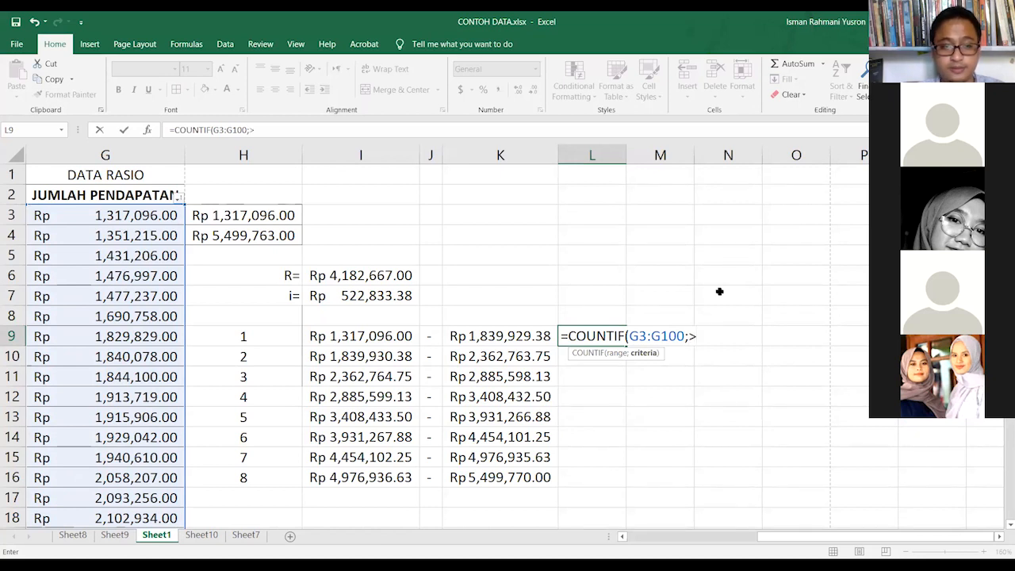
key("BackSpace")
type("<")
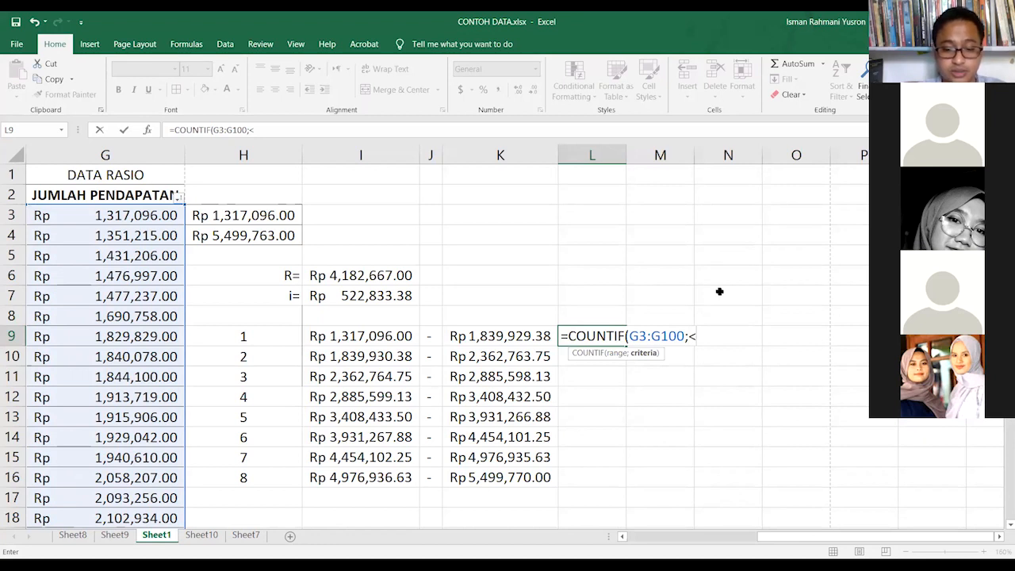
type("18")
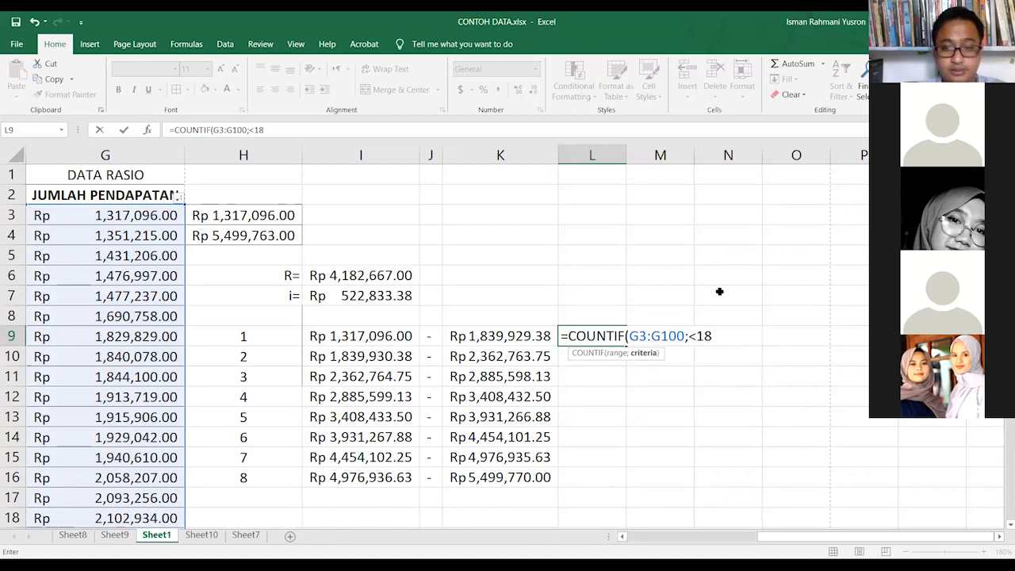
type("39")
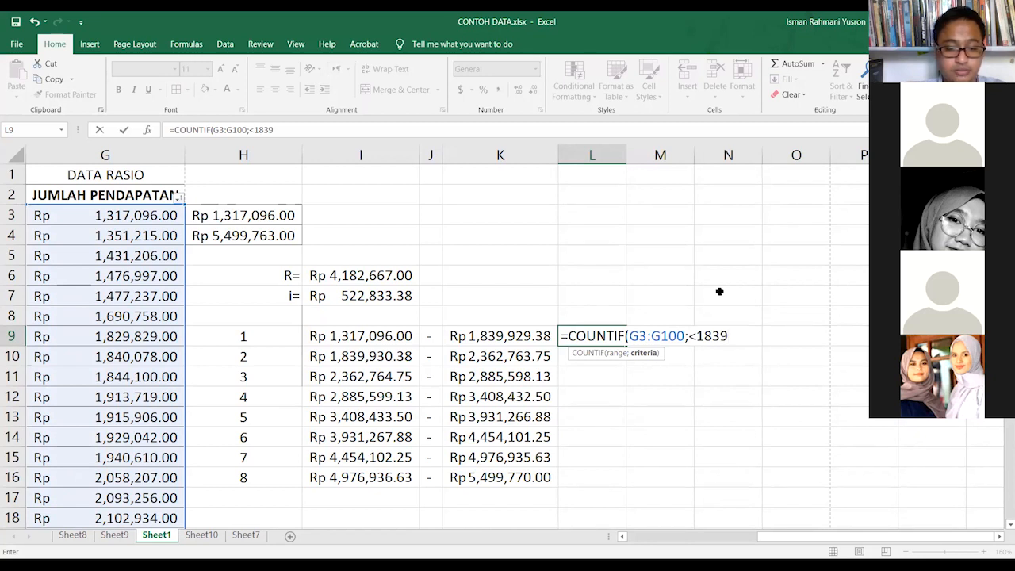
type("929")
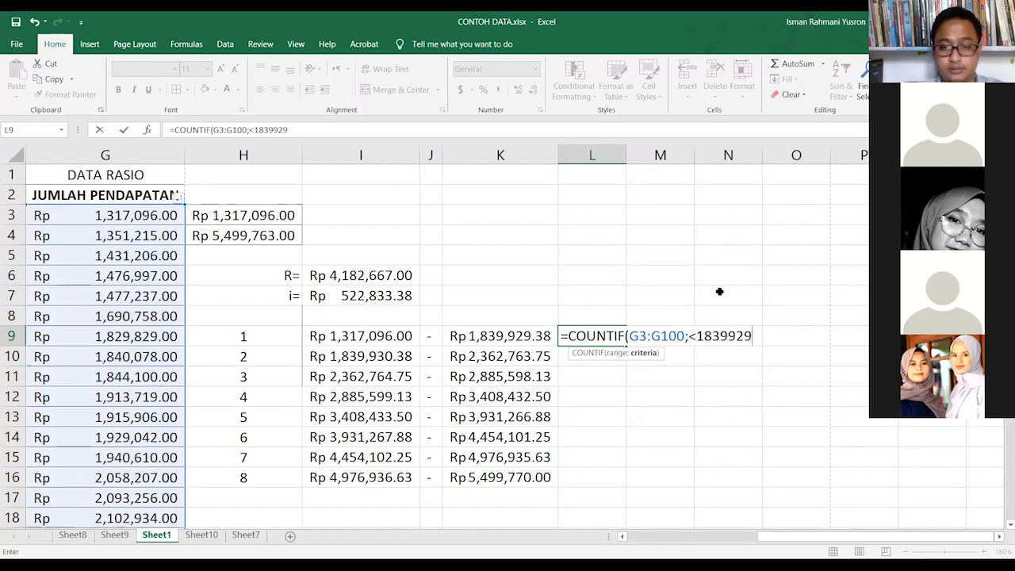
type(".")
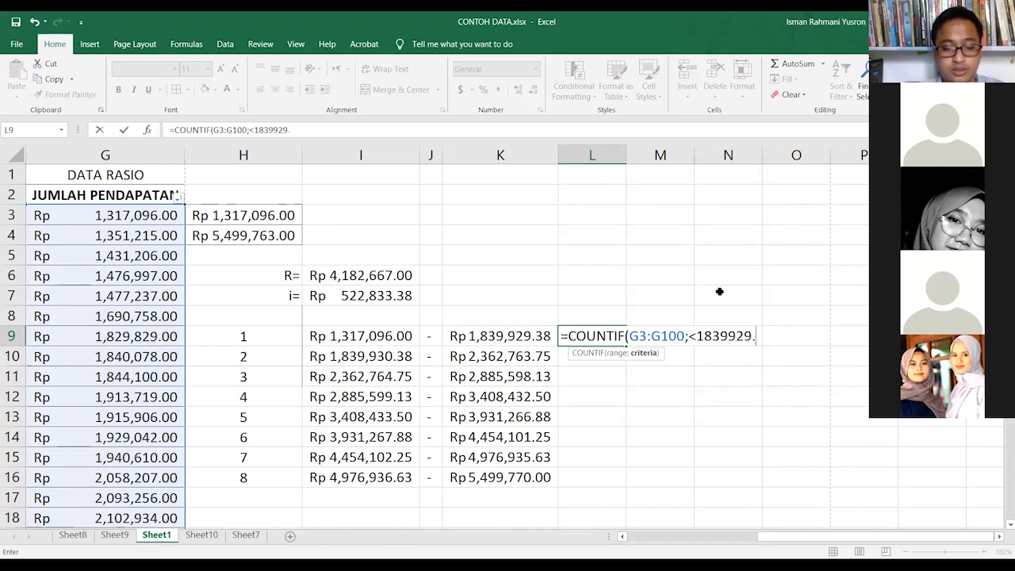
type("38")
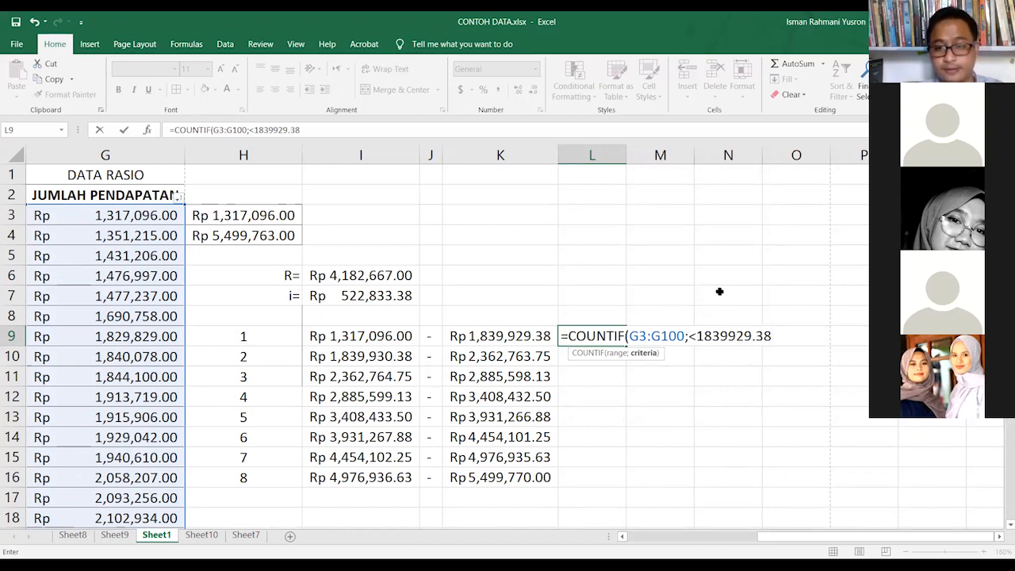
key("Return")
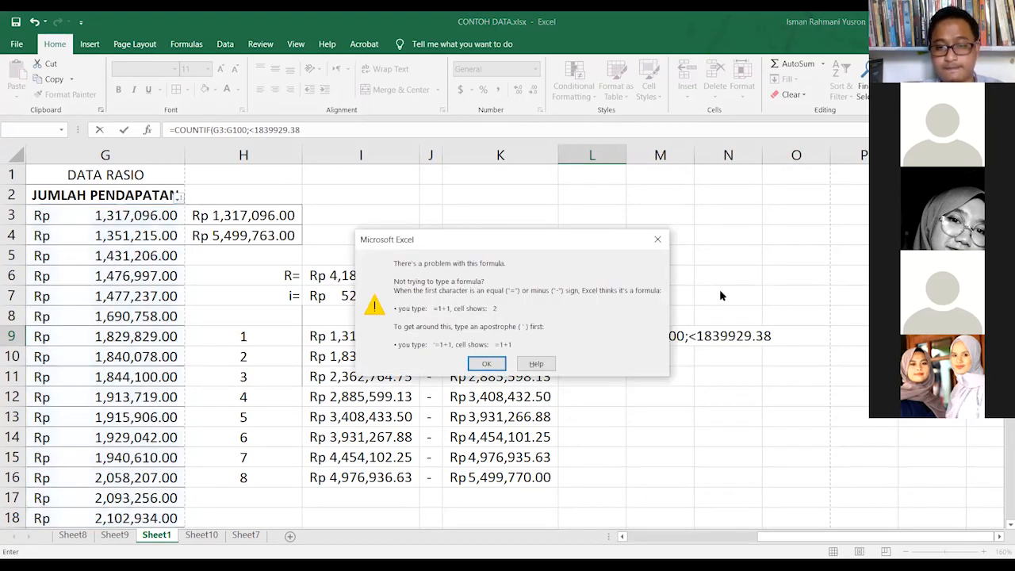
key("Return")
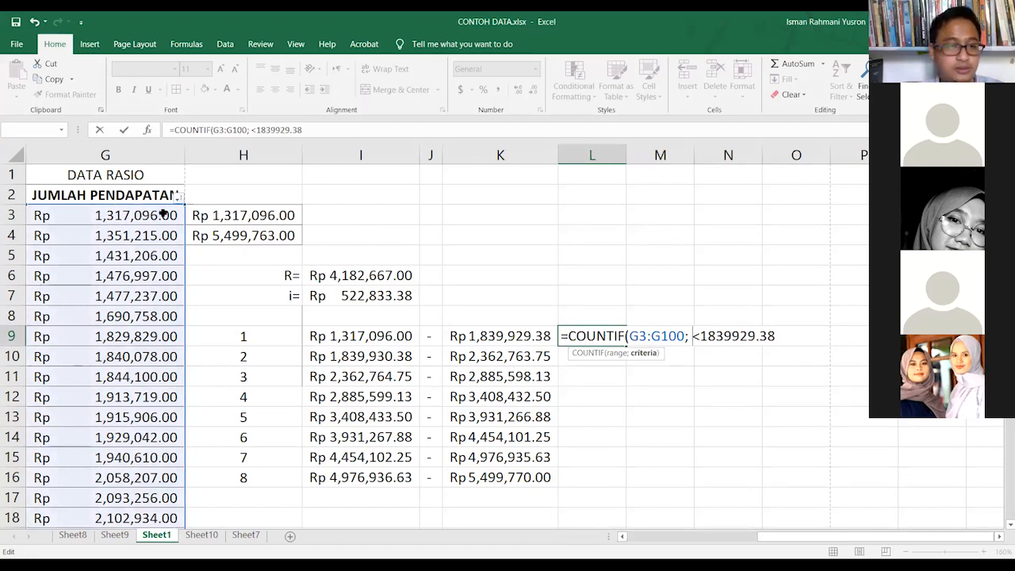
Step: Put the income range G3:G100 before the comparison in L9, giving =COUNTIF(G3:G100; G3:G100<1839929.38)
left_click(142, 216)
left_click_drag(141, 217, 151, 548)
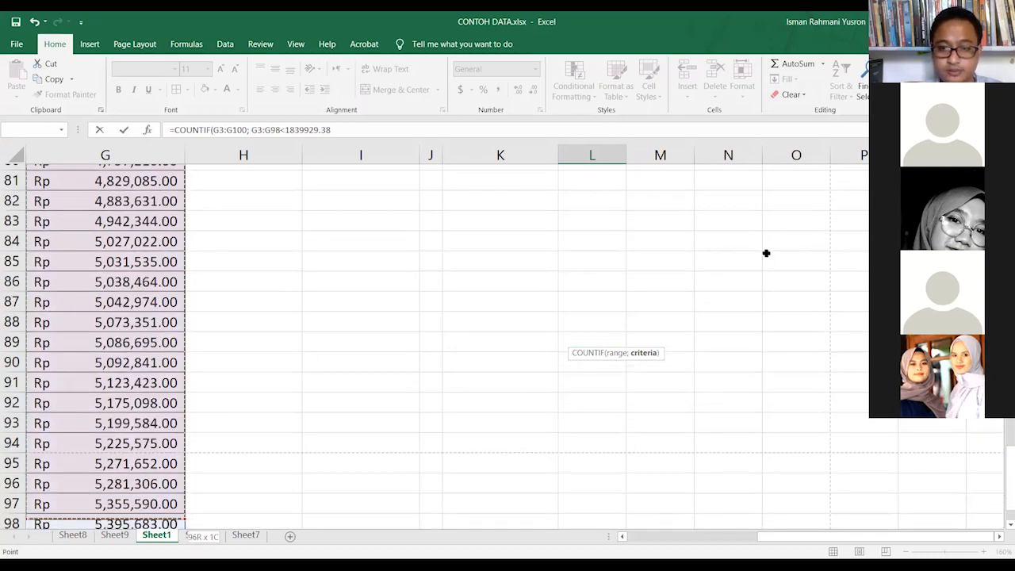
key("Return")
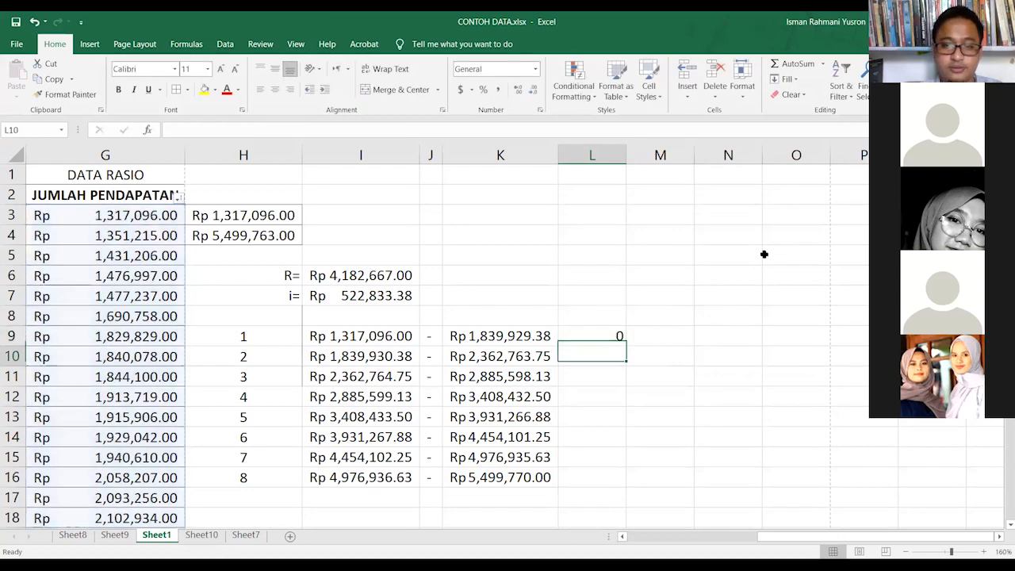
key("Up")
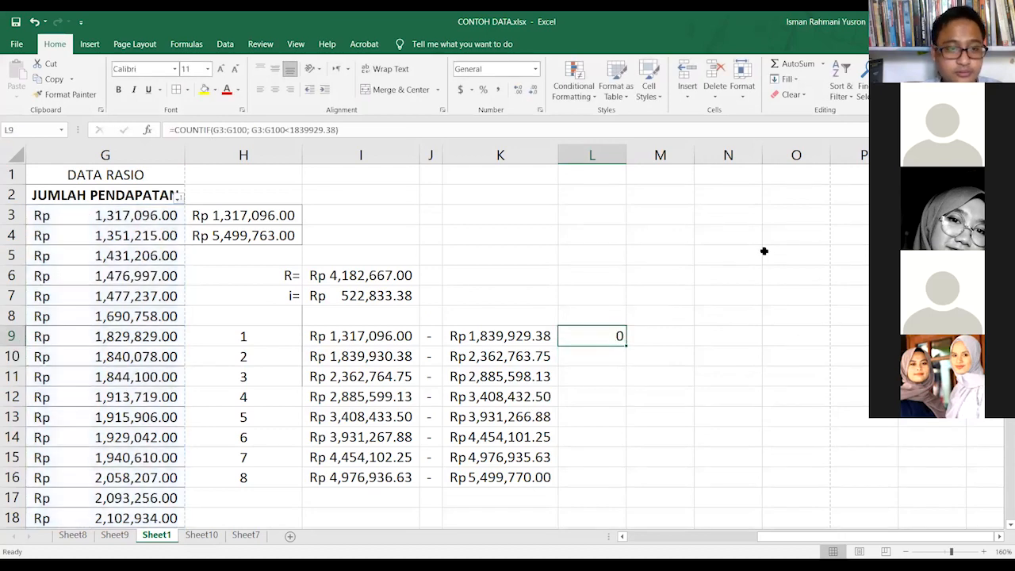
Step: Remove the decimals from the criterion in L9 so that it reads G3:G100<1839929
double_click(617, 335)
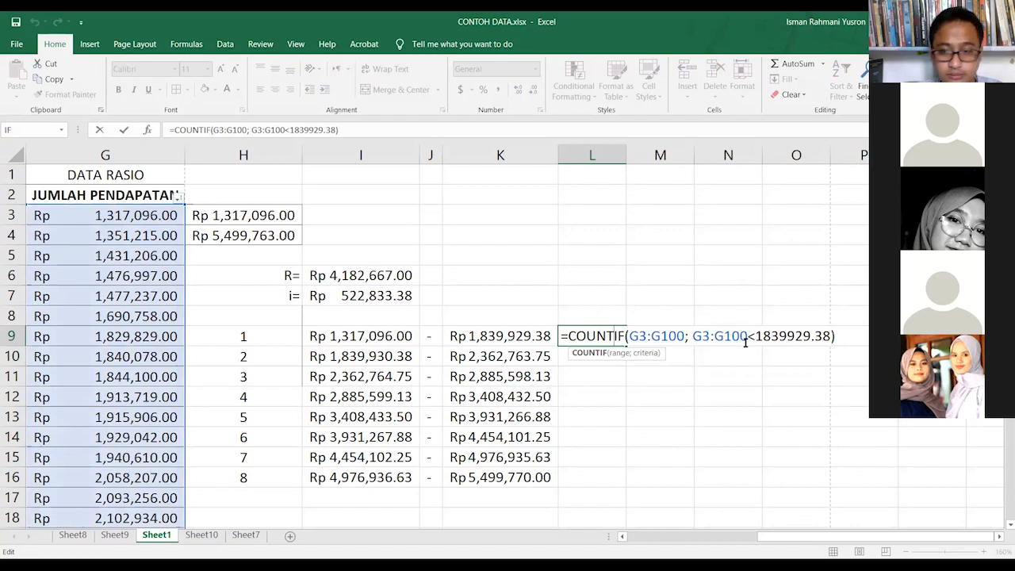
left_click(687, 336)
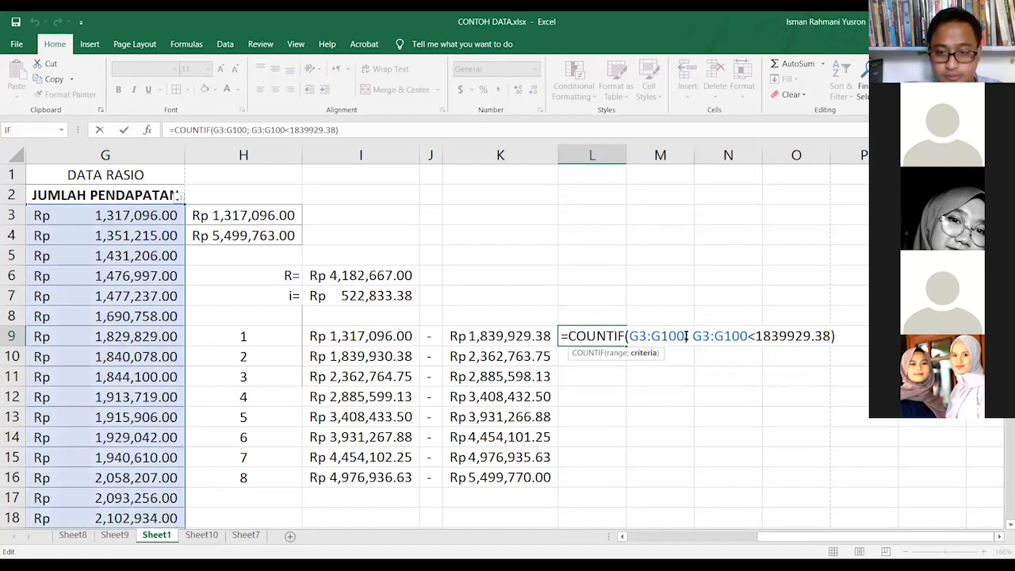
left_click(685, 337)
left_click(749, 337)
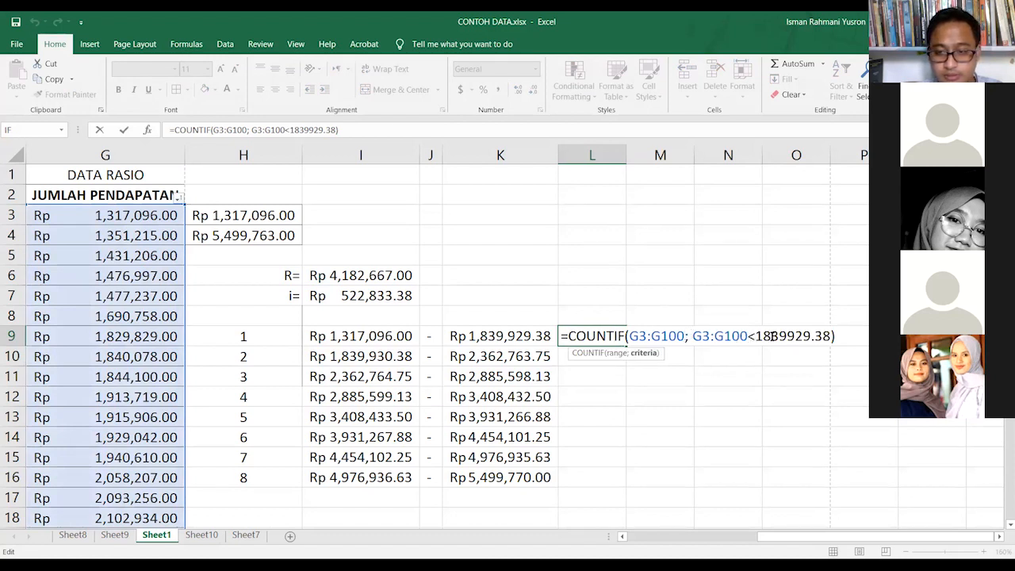
left_click(780, 336)
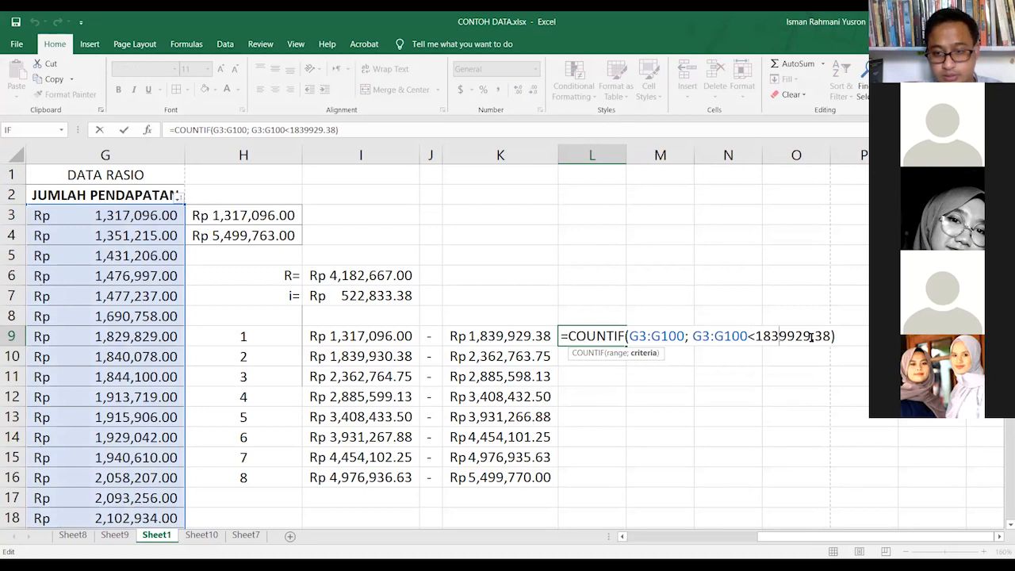
left_click_drag(815, 336, 831, 334)
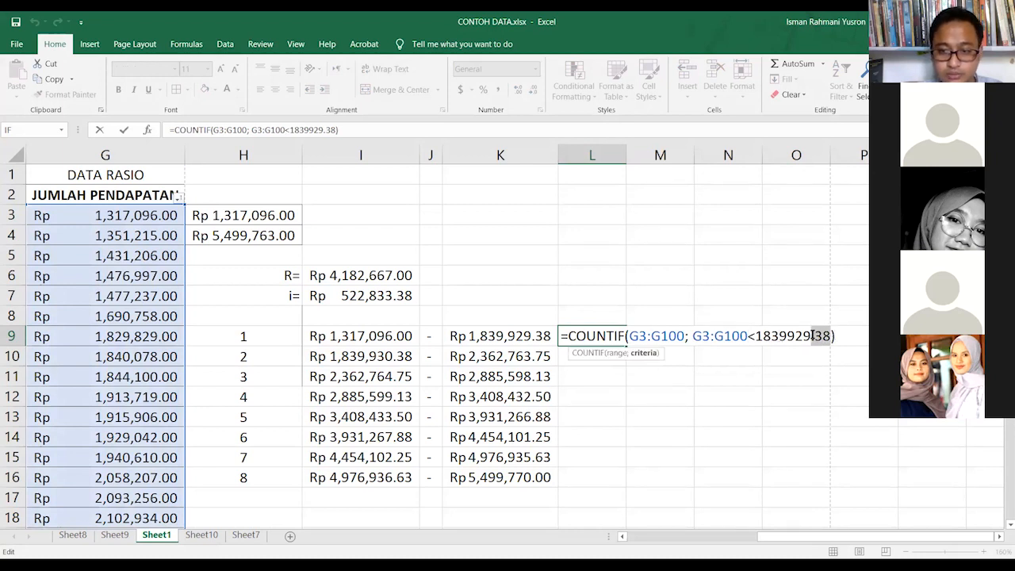
key("BackSpace")
key("Return")
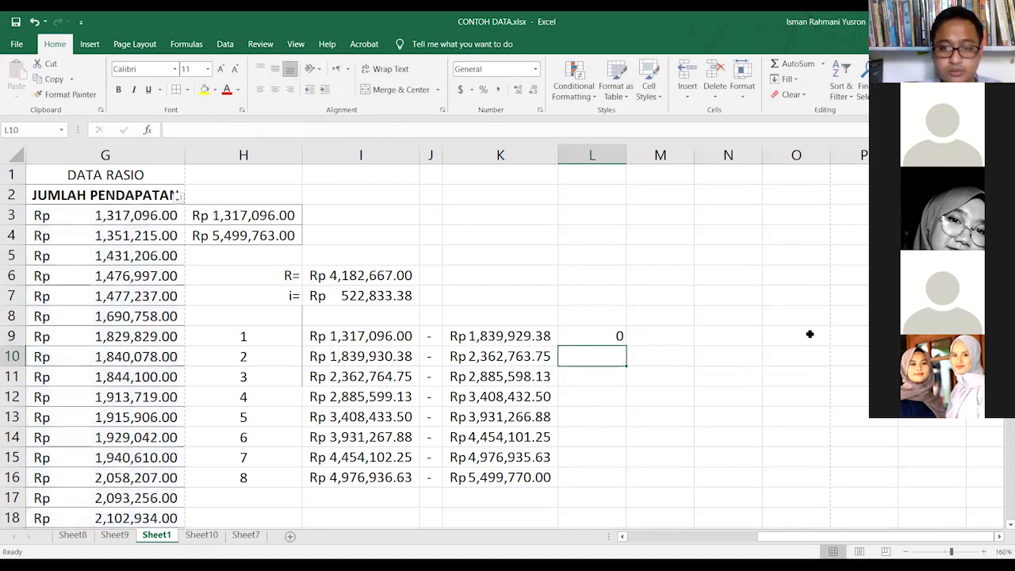
Step: Clear the COUNTIF formula from L9
key("Up")
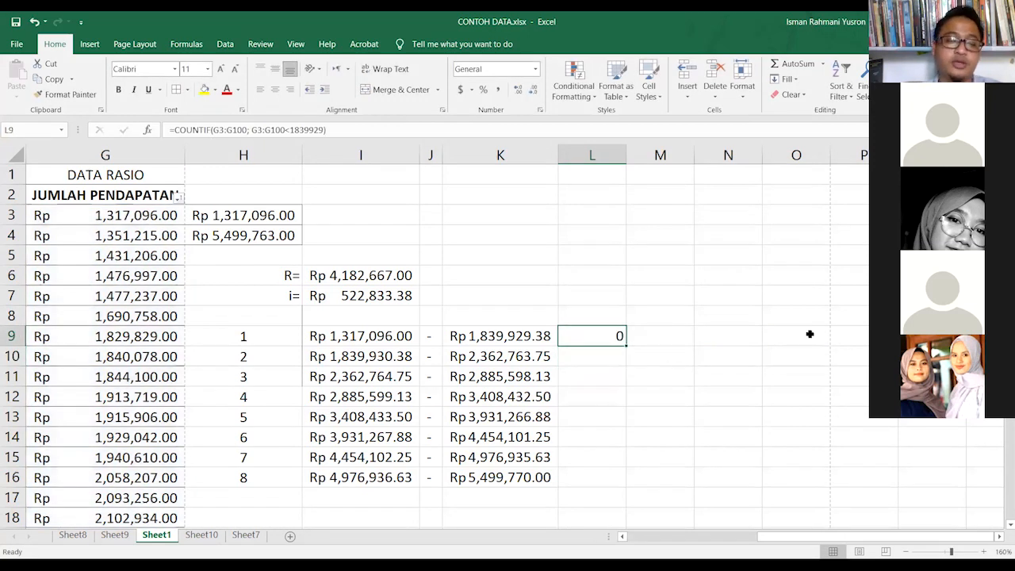
key("Delete")
key("Down")
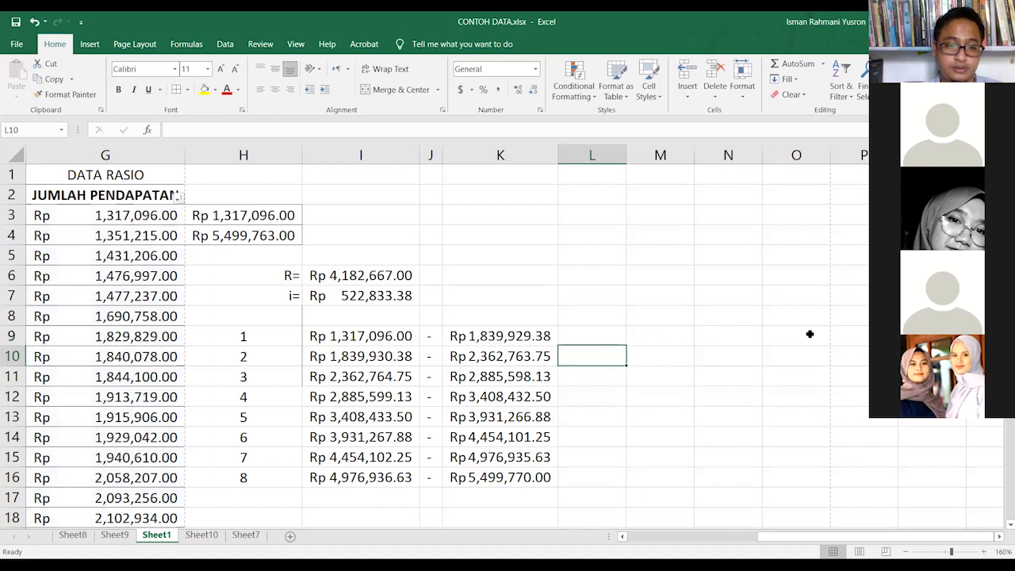
key("Up")
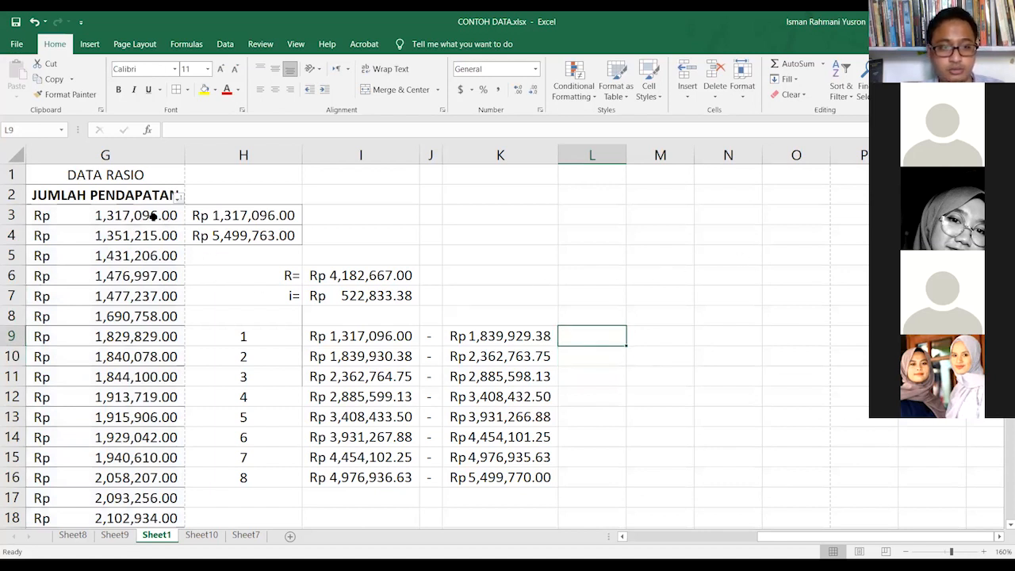
Step: Count the class 1 incomes by selecting G3:G9 and enter the frequency 7 in L9
left_click(154, 219)
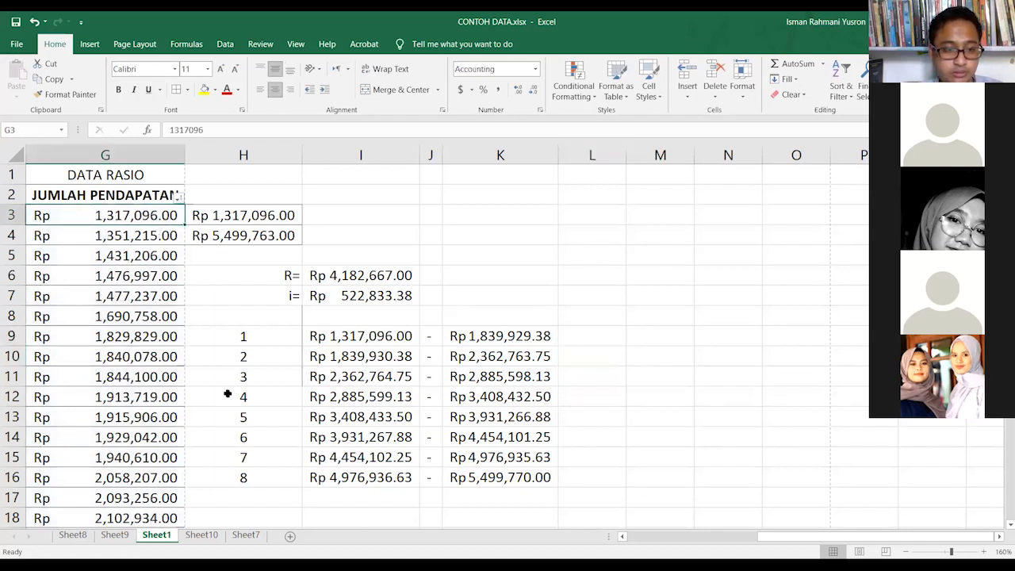
left_click(143, 342, "shift")
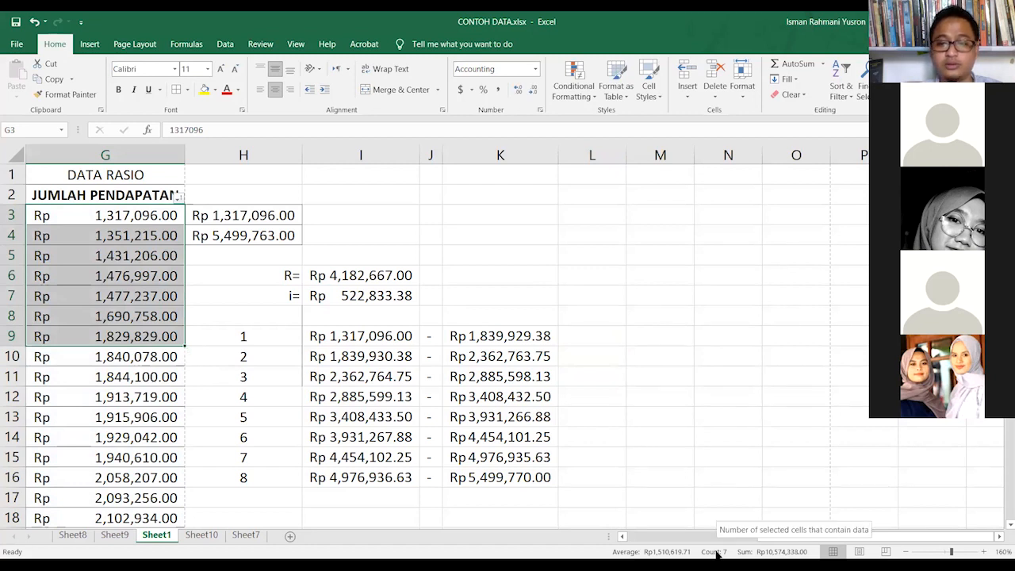
left_click(581, 338)
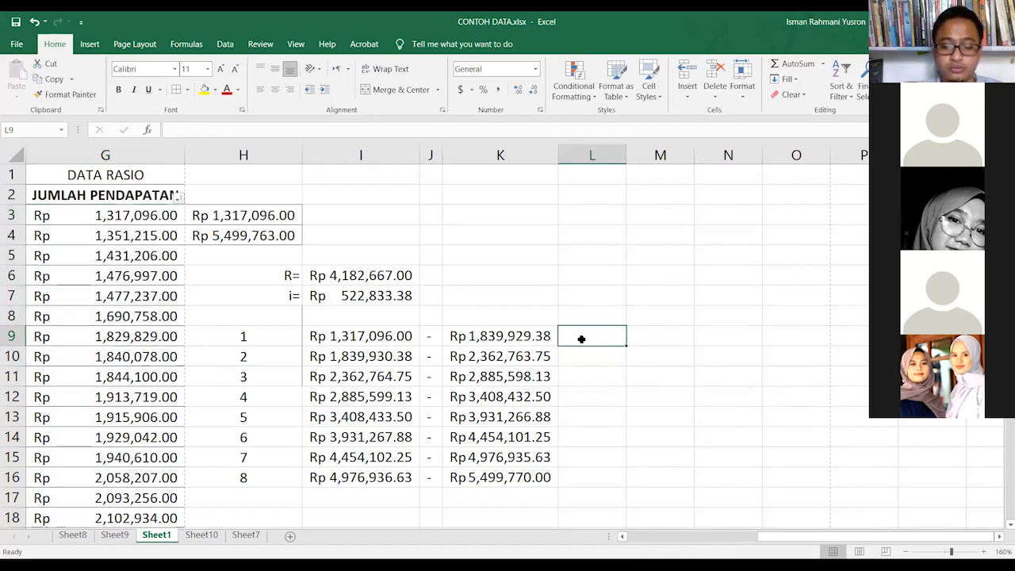
type("7")
key("Return")
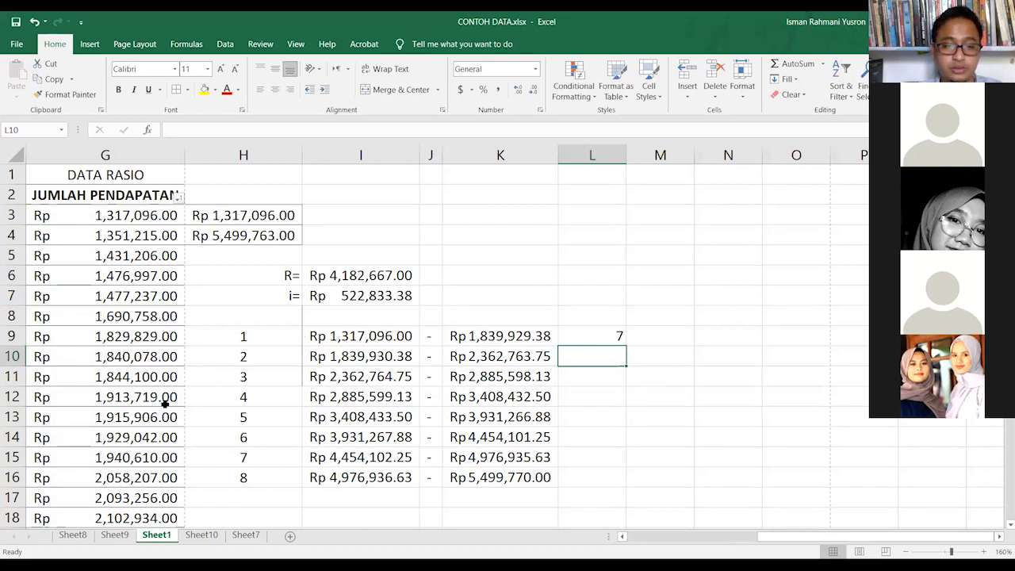
left_click(165, 358)
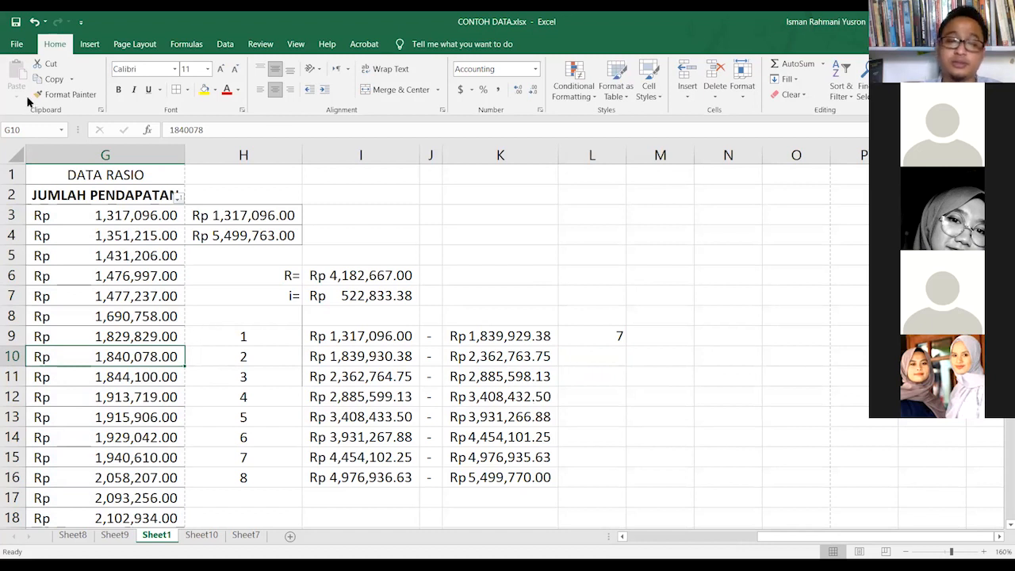
left_click(597, 355)
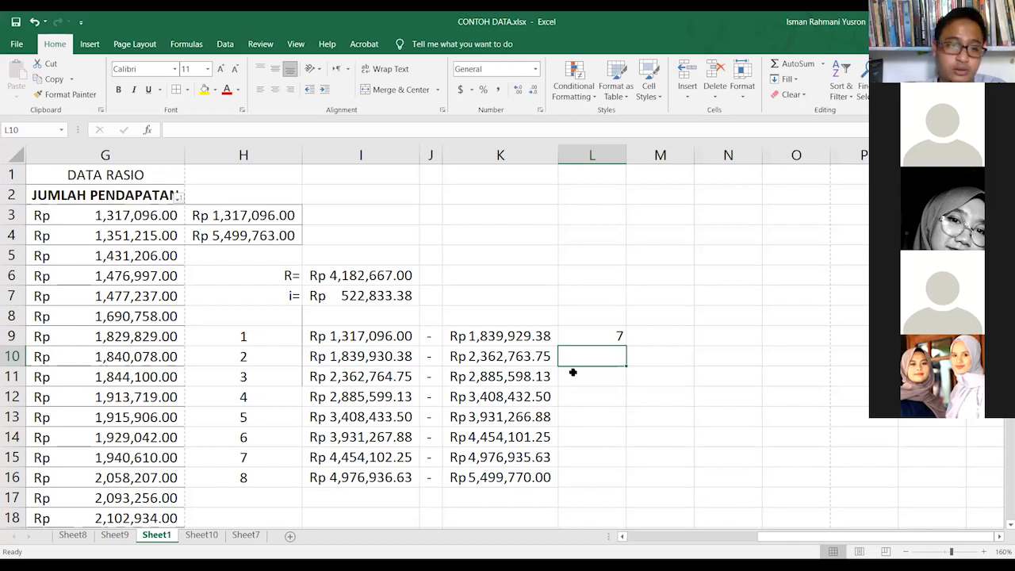
key("BackSpace")
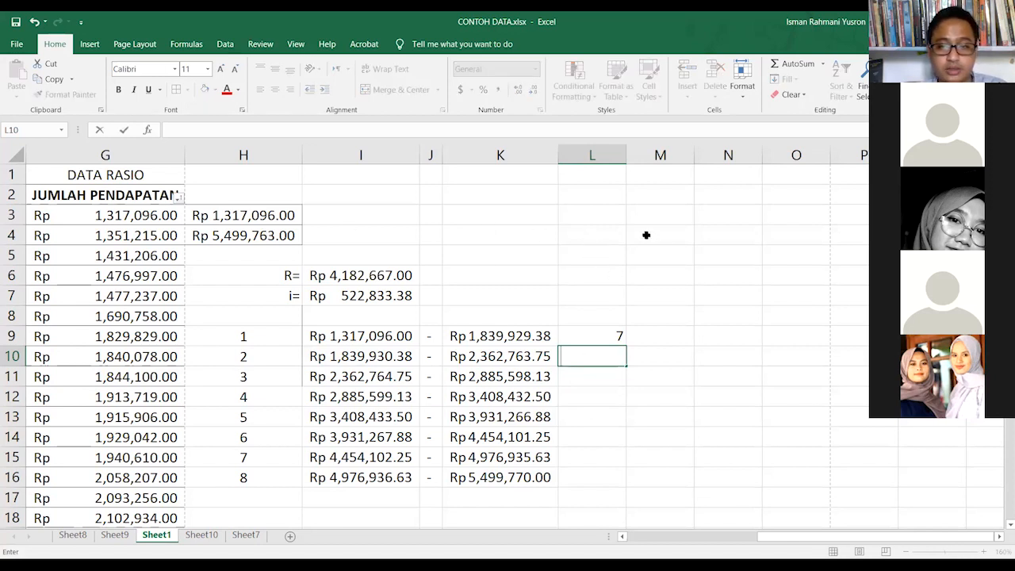
Step: Start an IF formula in M3 whose logical test begins with G3<
left_click(640, 211)
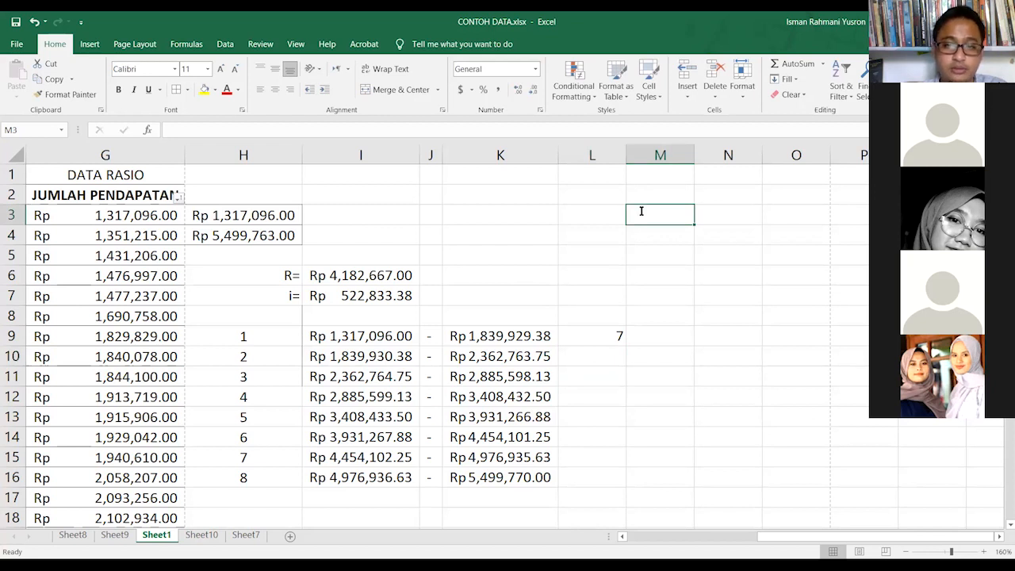
type("=")
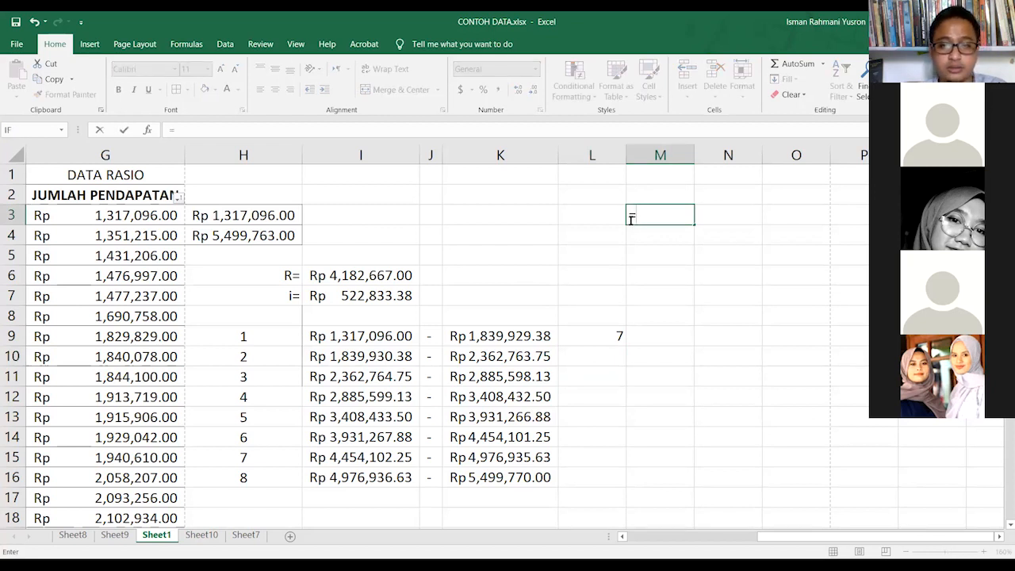
type("i")
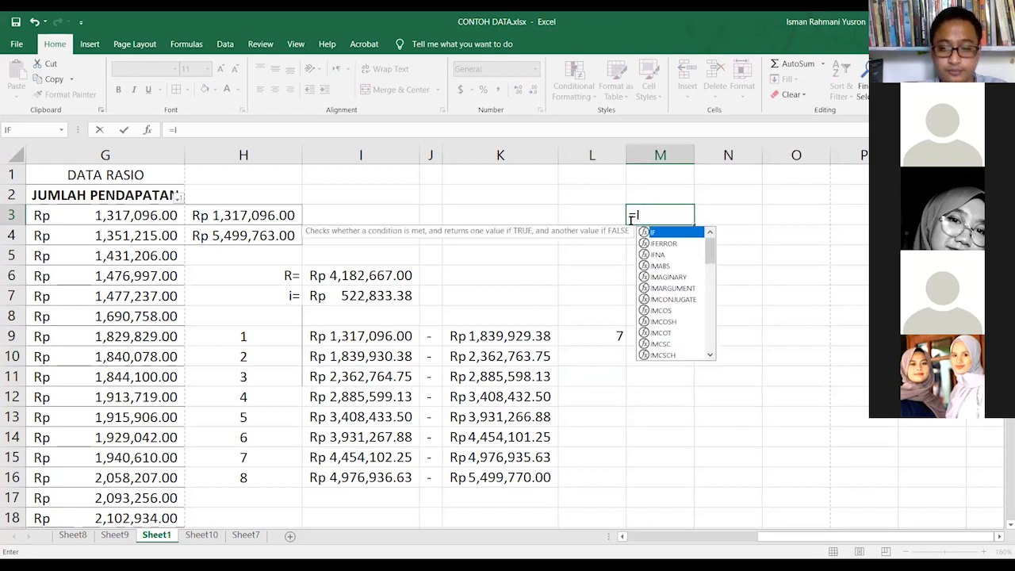
type("f(")
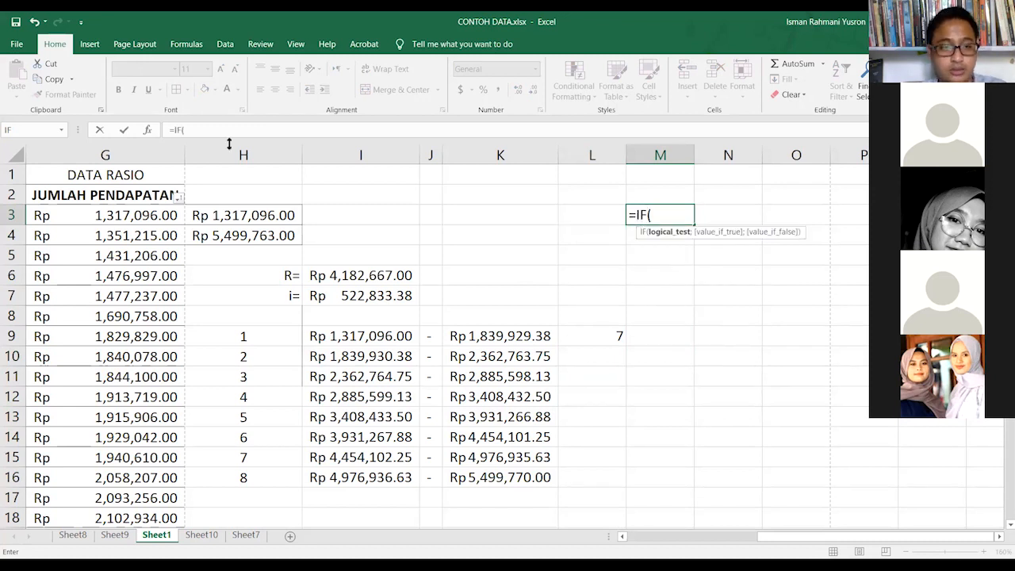
left_click(133, 214)
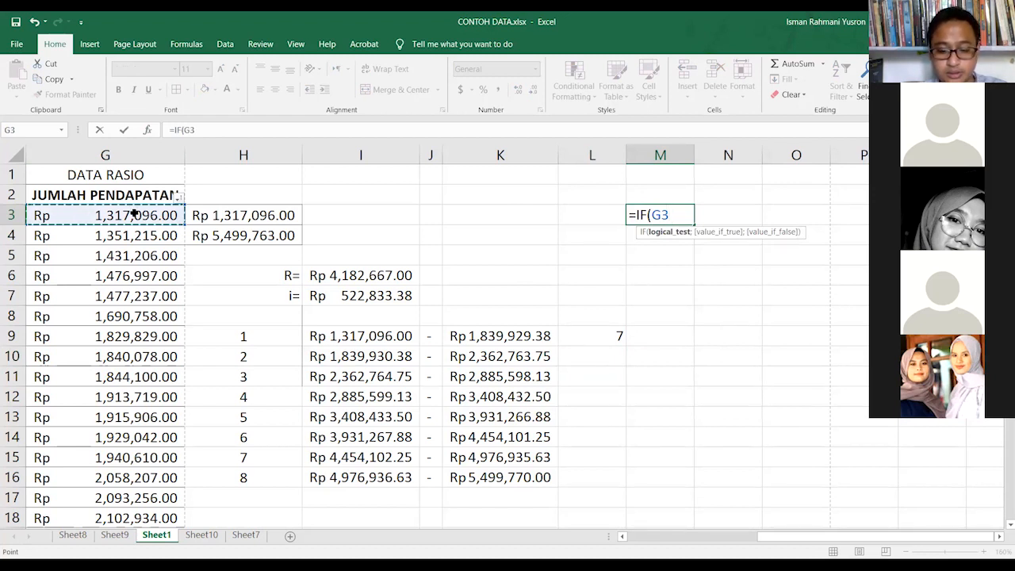
type(">")
key("BackSpace")
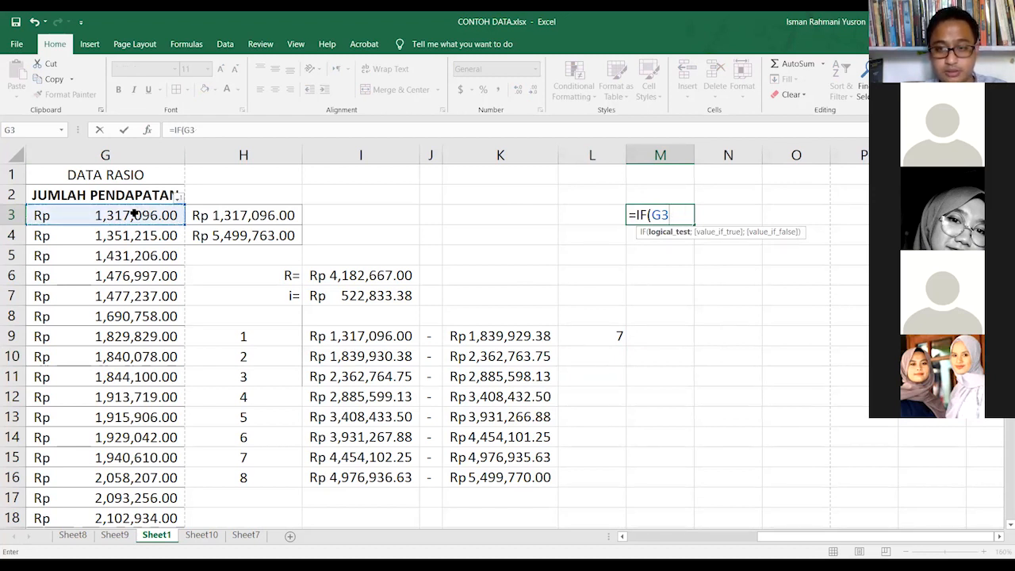
type(">")
key("BackSpace")
type("<")
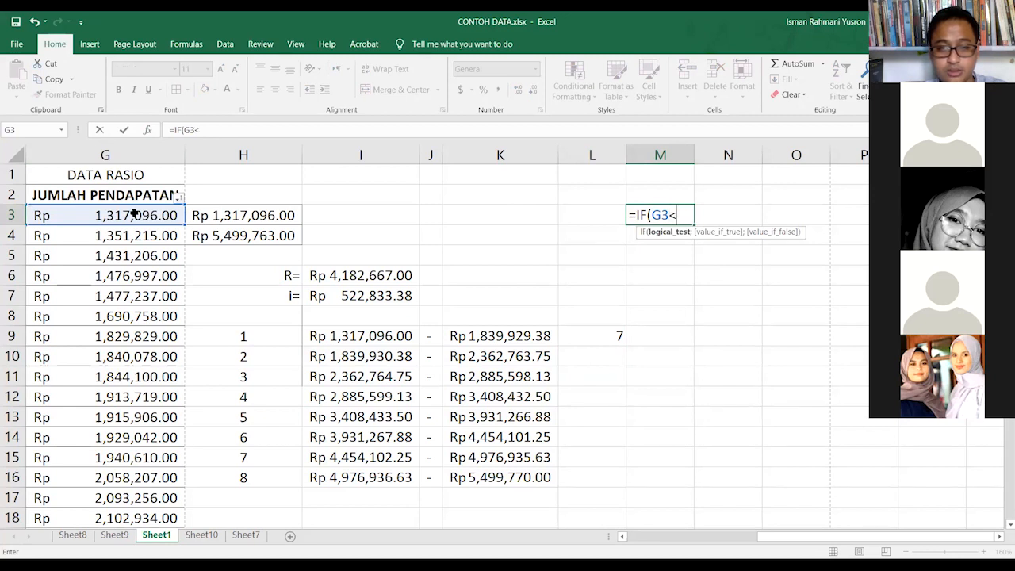
Step: Complete the first IF condition in M3 with the limit 1839,929 and the true result "1", and begin its value-if-false argument
type("1")
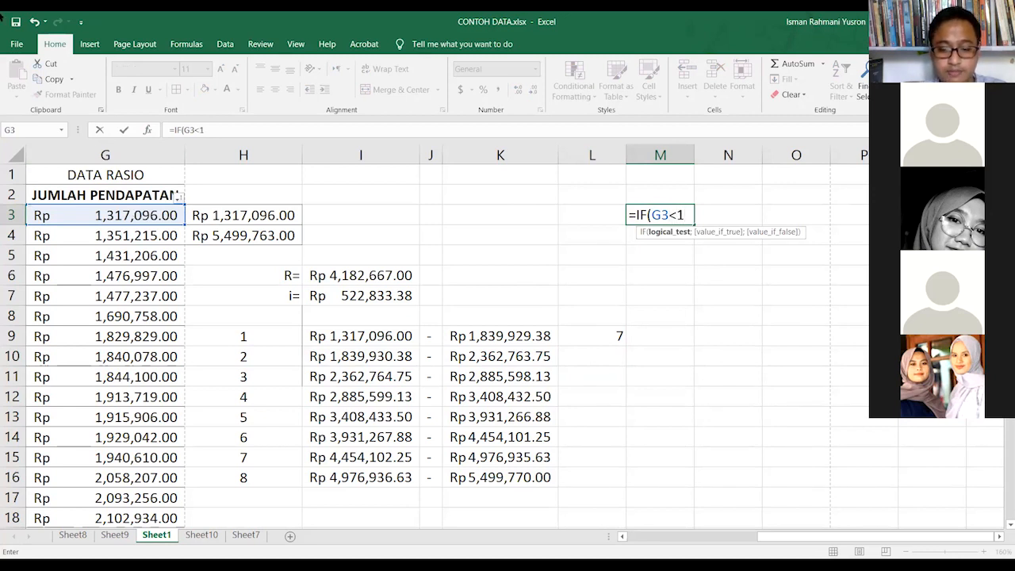
type("839")
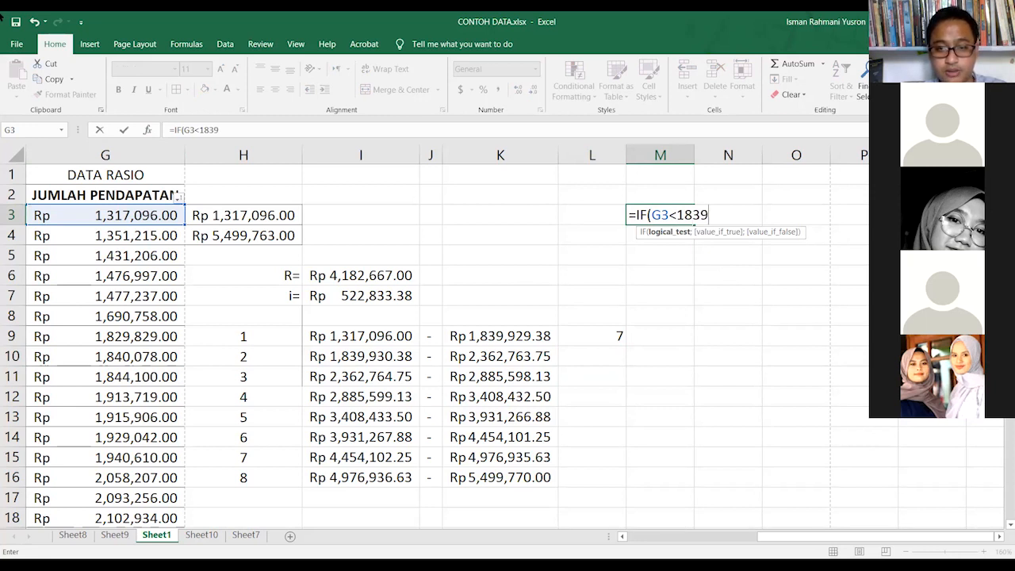
type(",")
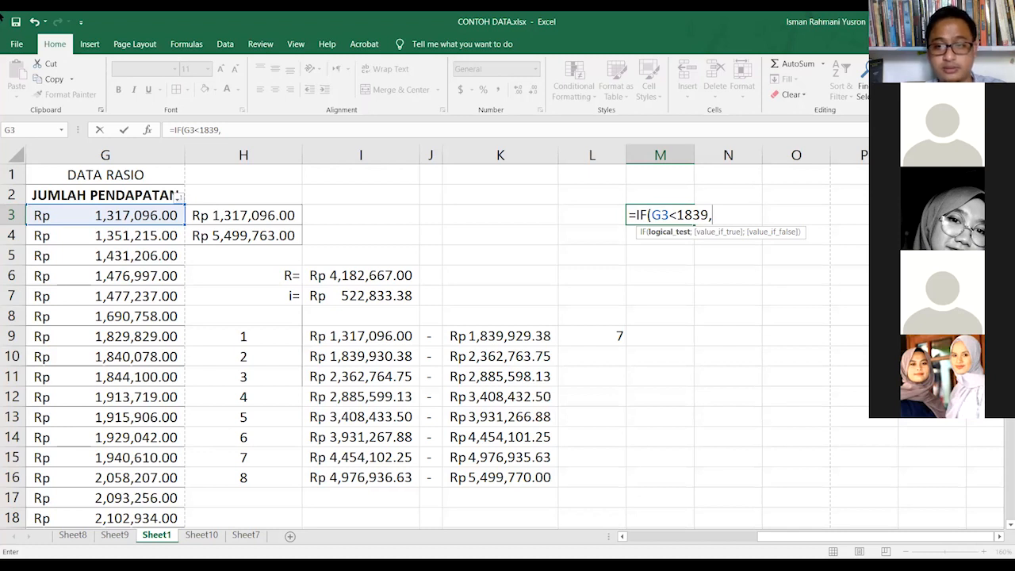
type("929")
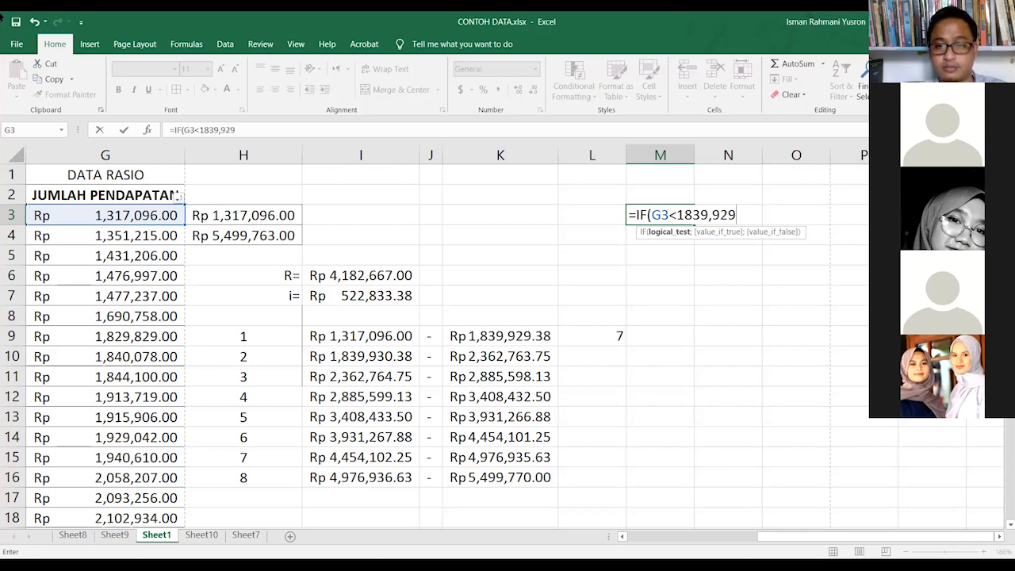
type(";")
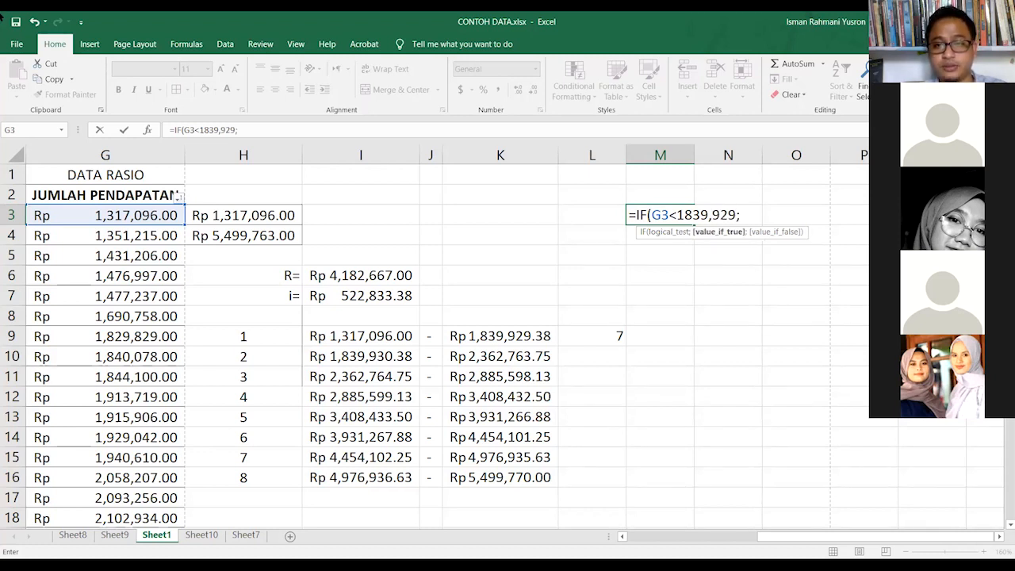
type("\"1\"")
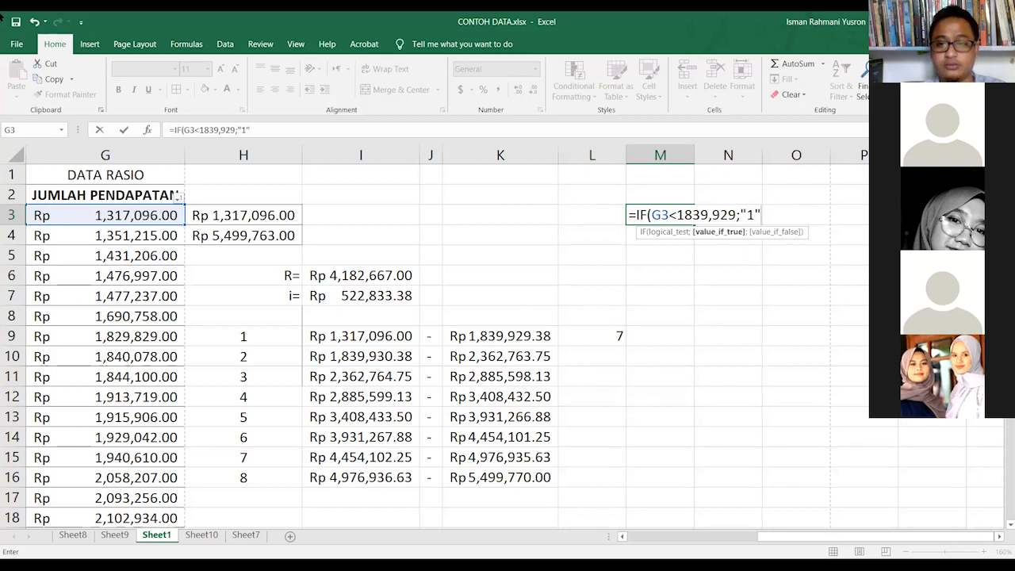
type(";")
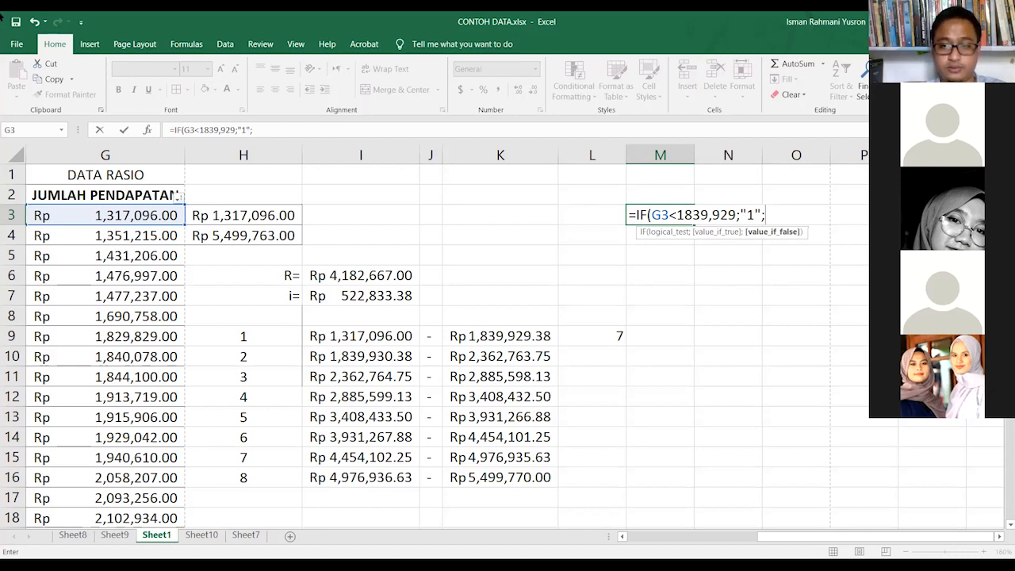
Step: Nest a second IF as the value-if-false argument in M3 and begin its logical test with G3<
type("IF")
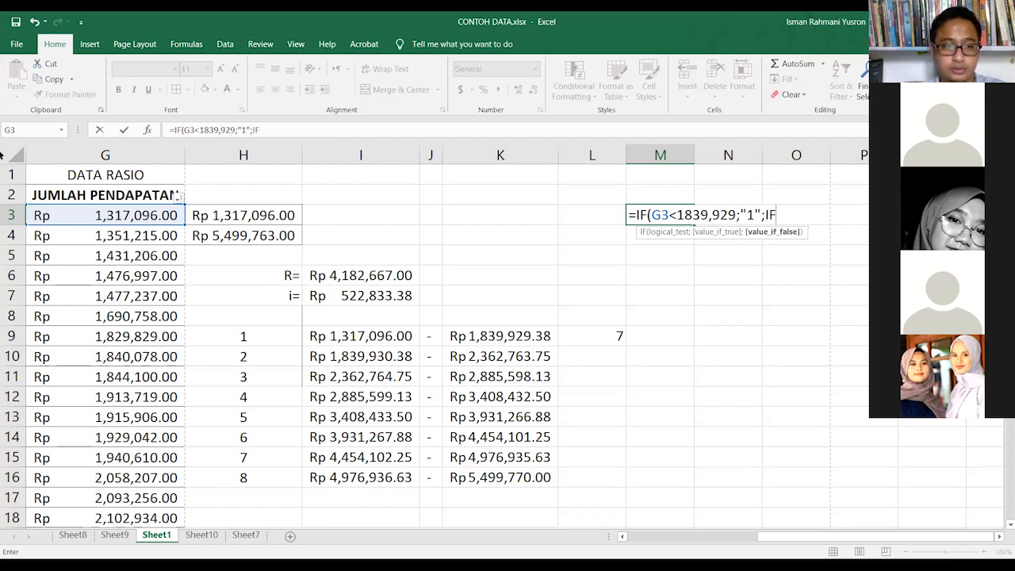
left_click(479, 374)
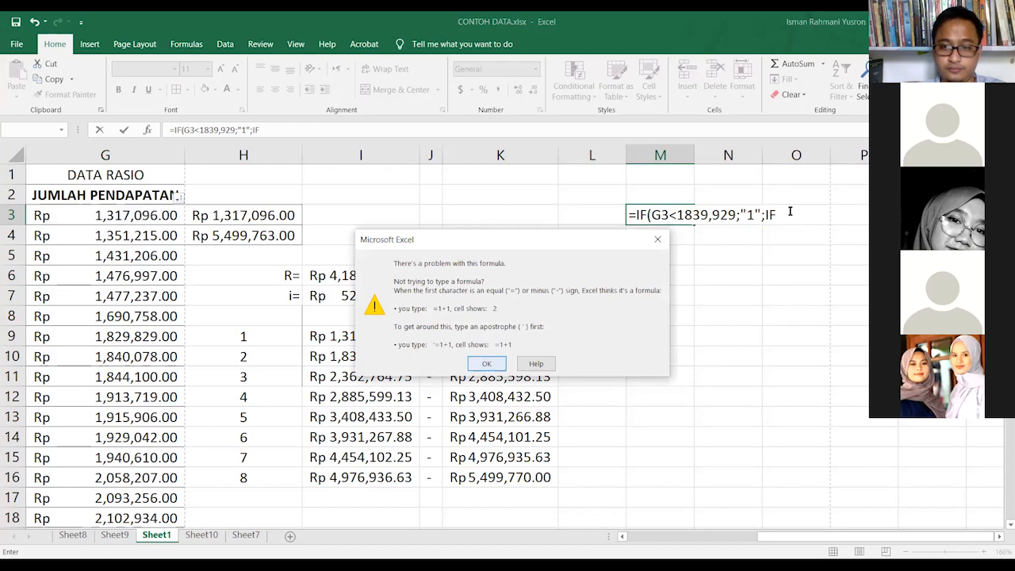
key("Return")
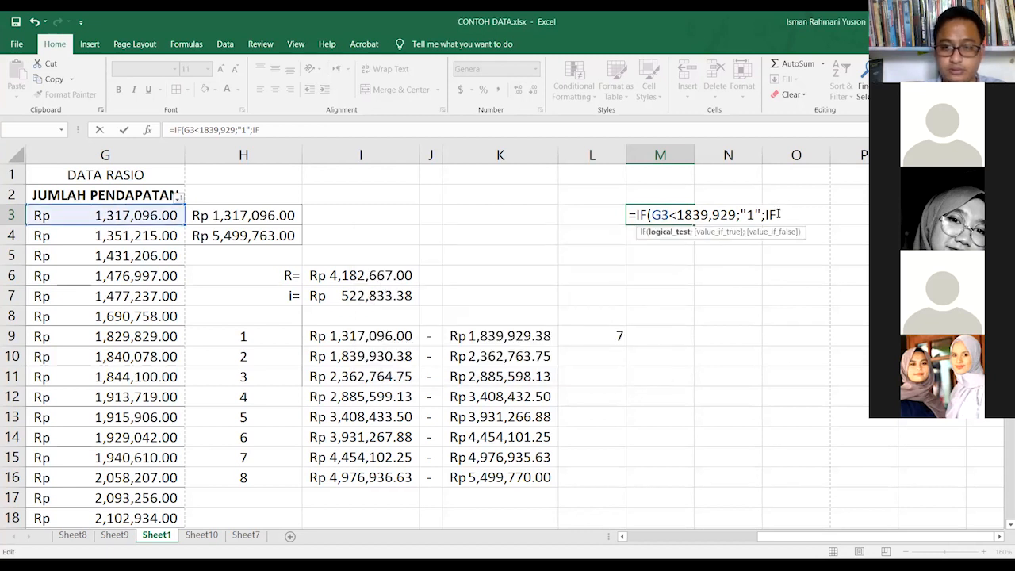
type("(")
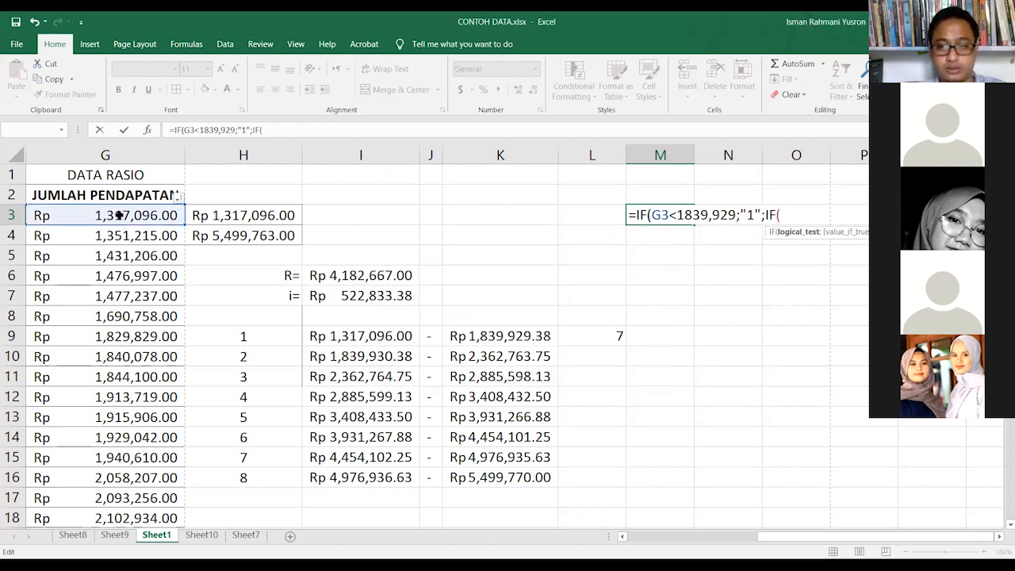
left_click(118, 215)
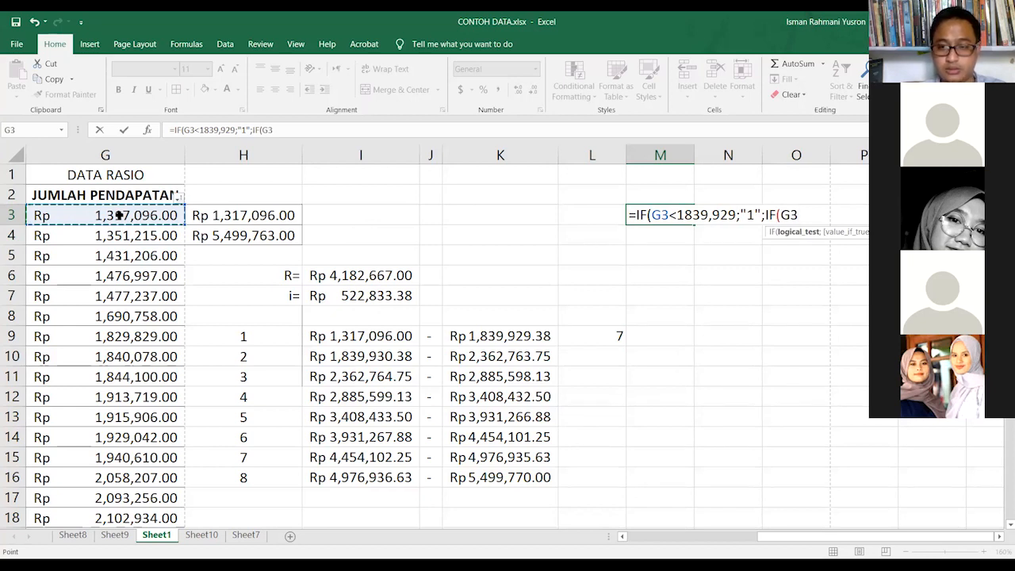
type(")")
key("BackSpace")
type("<")
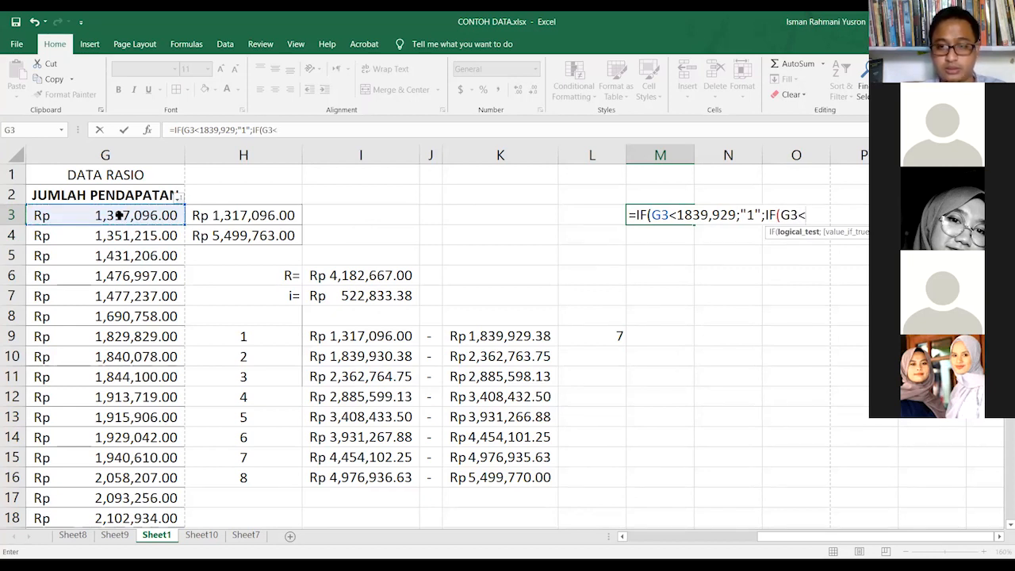
key("BackSpace")
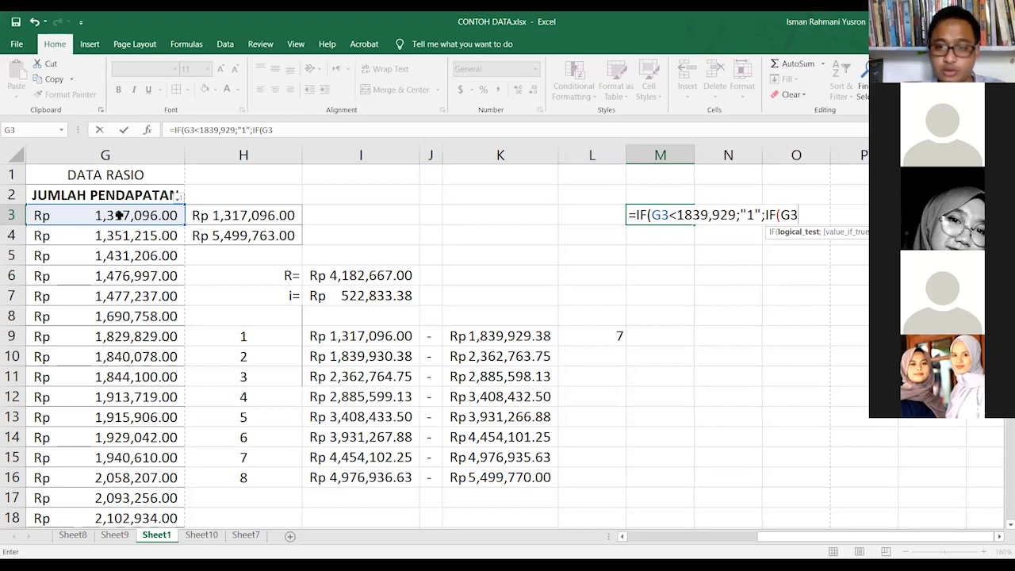
left_click(672, 215)
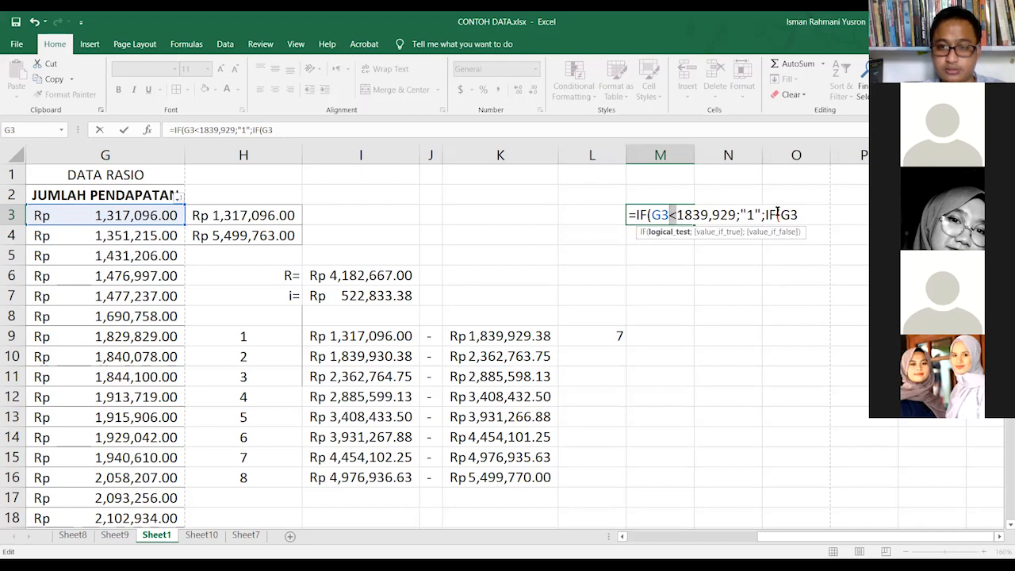
left_click(811, 219)
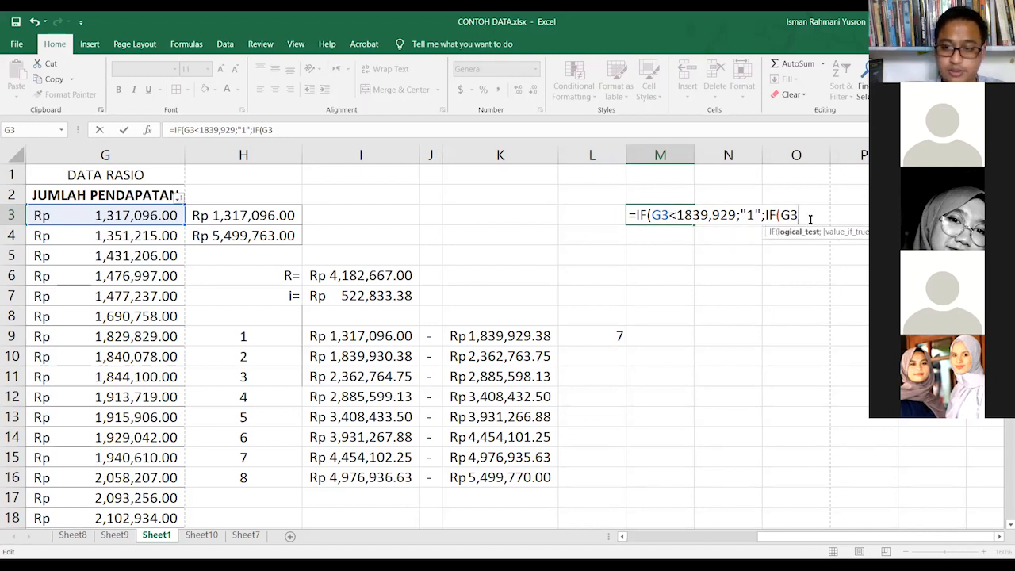
type("<")
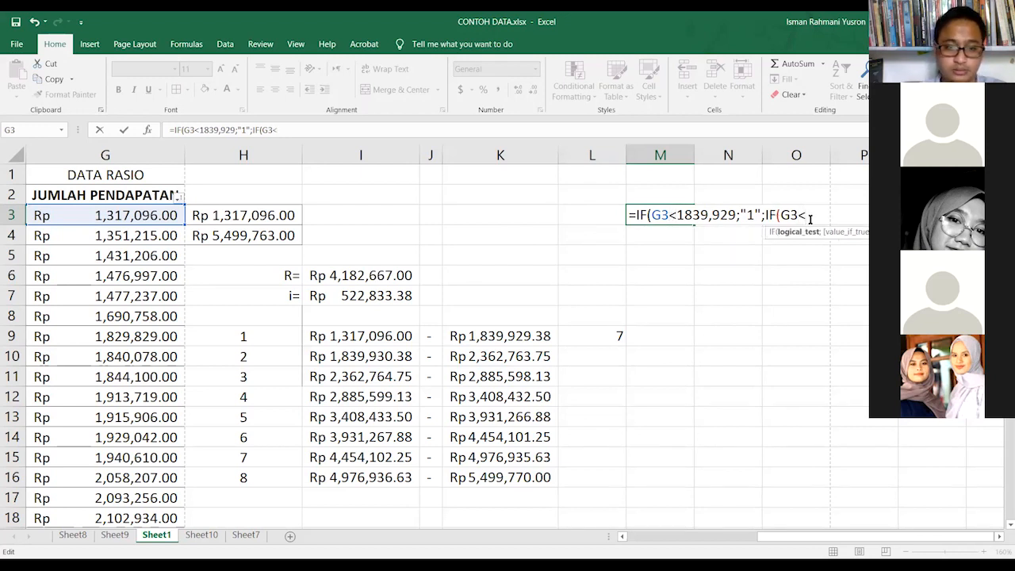
Step: Complete the second IF condition in M3 with the limit 2362763 and the true result "2", and begin its value-if-false argument
type("2")
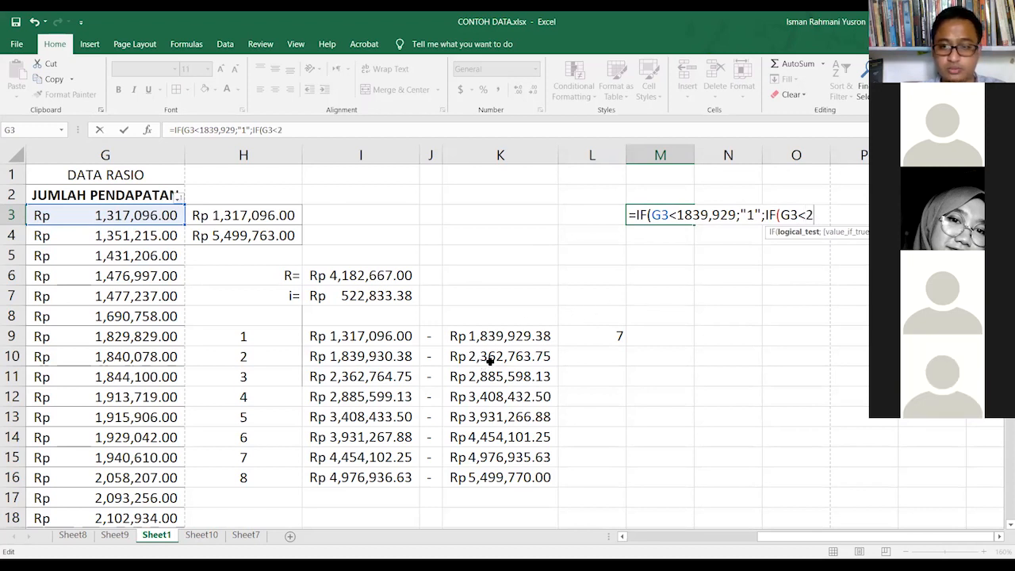
type("3")
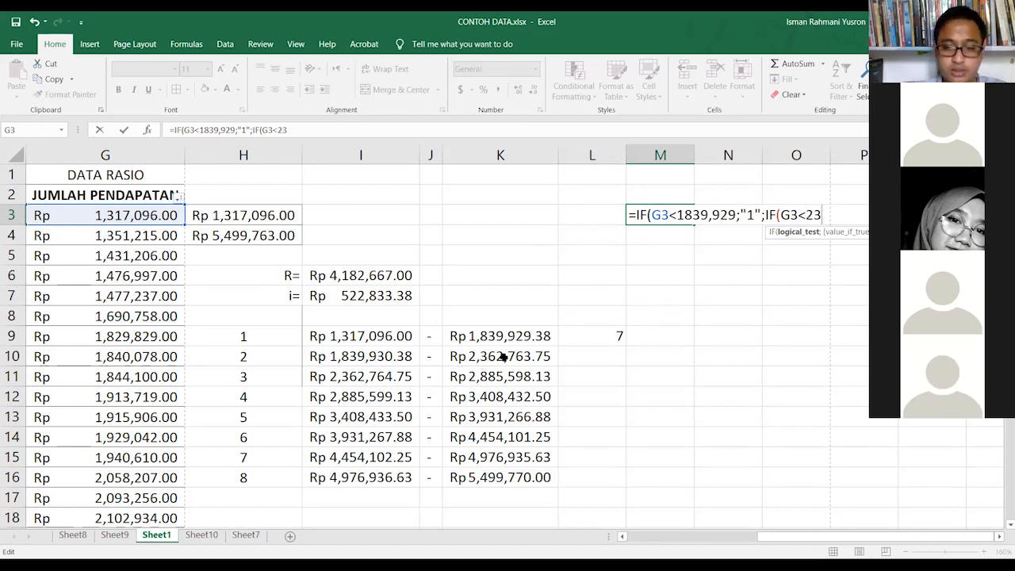
type("62")
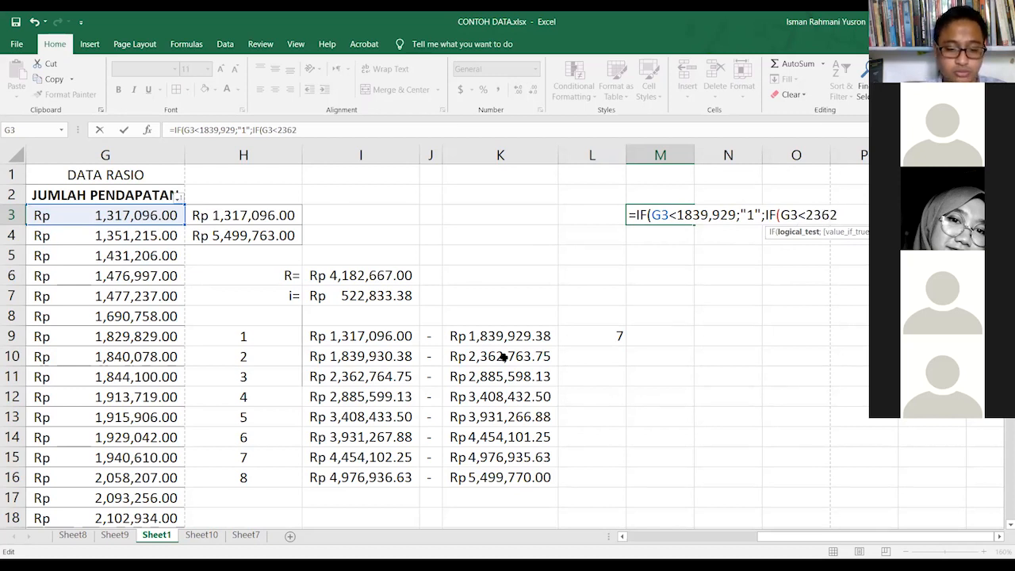
type("7")
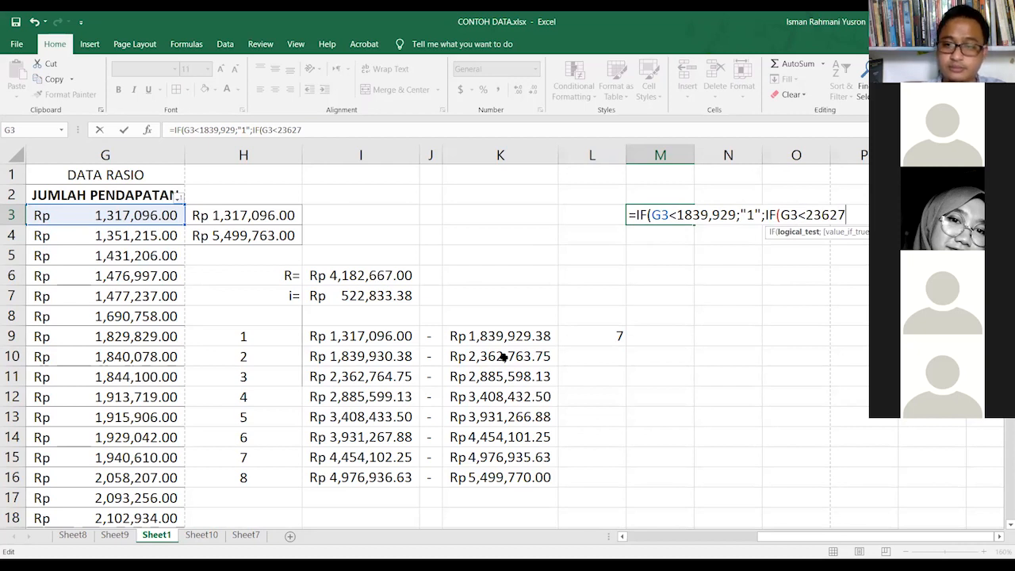
type("63")
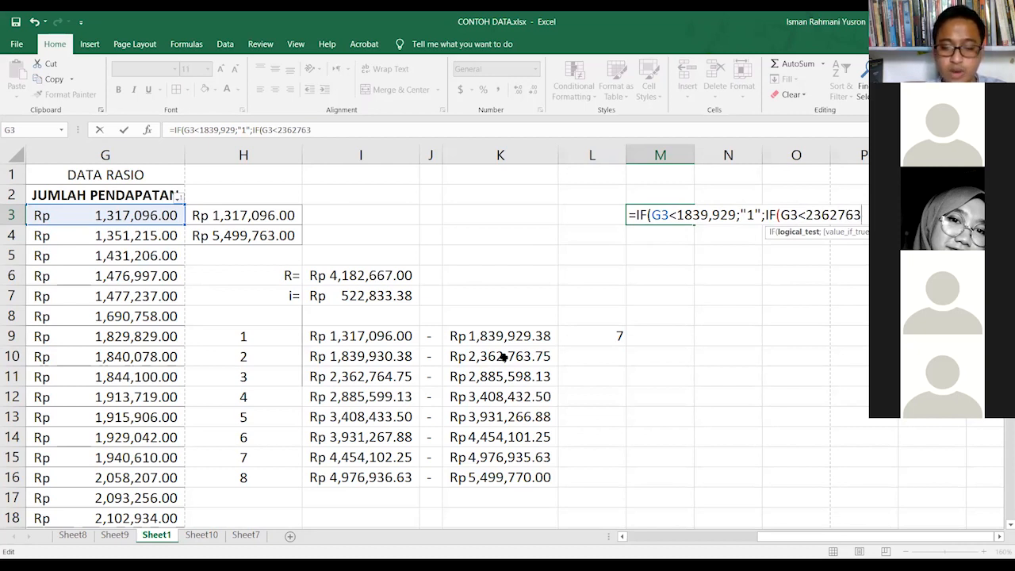
type(";\"2")
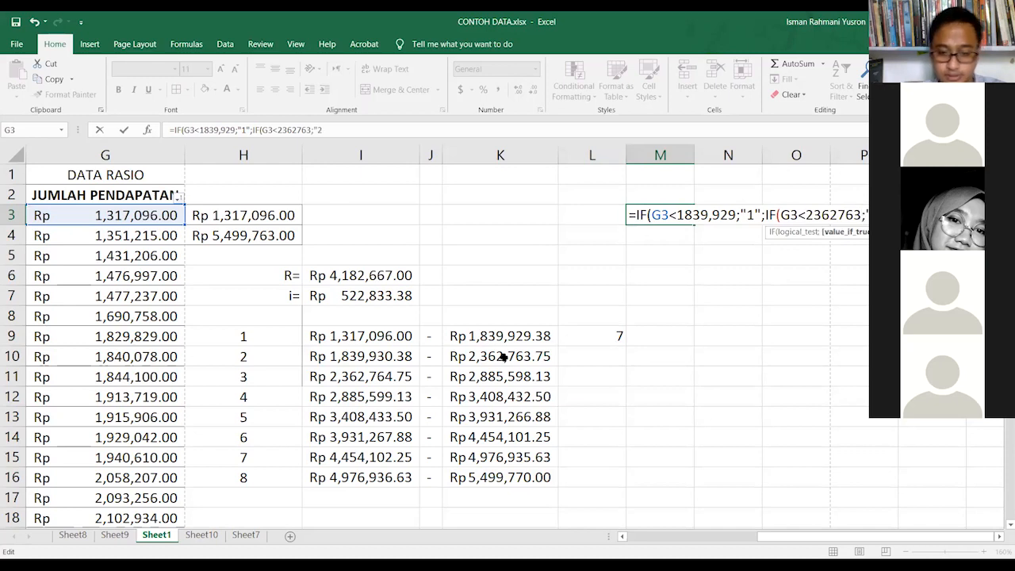
type("\"")
scroll(972, 528, "right", 5)
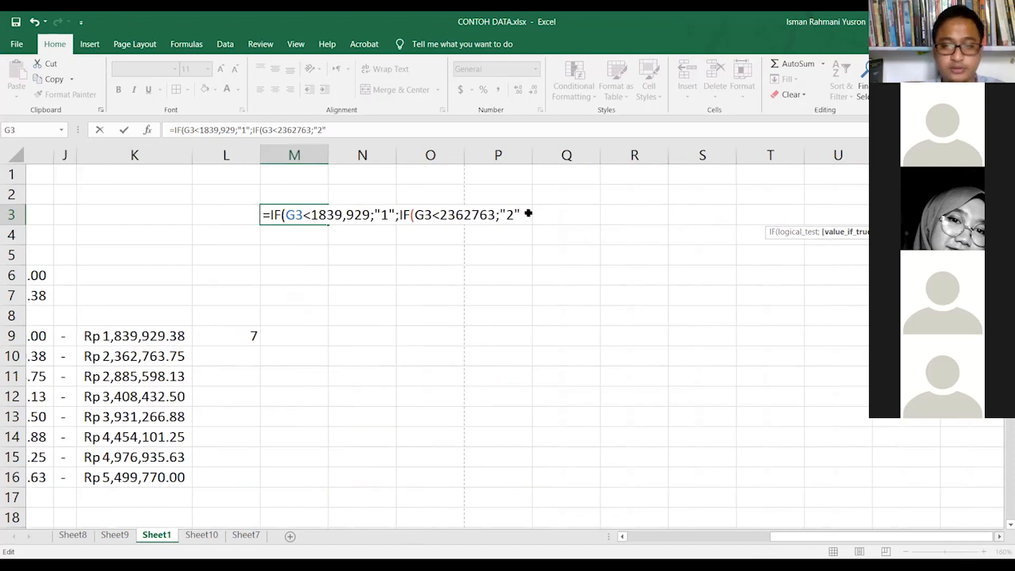
type(";")
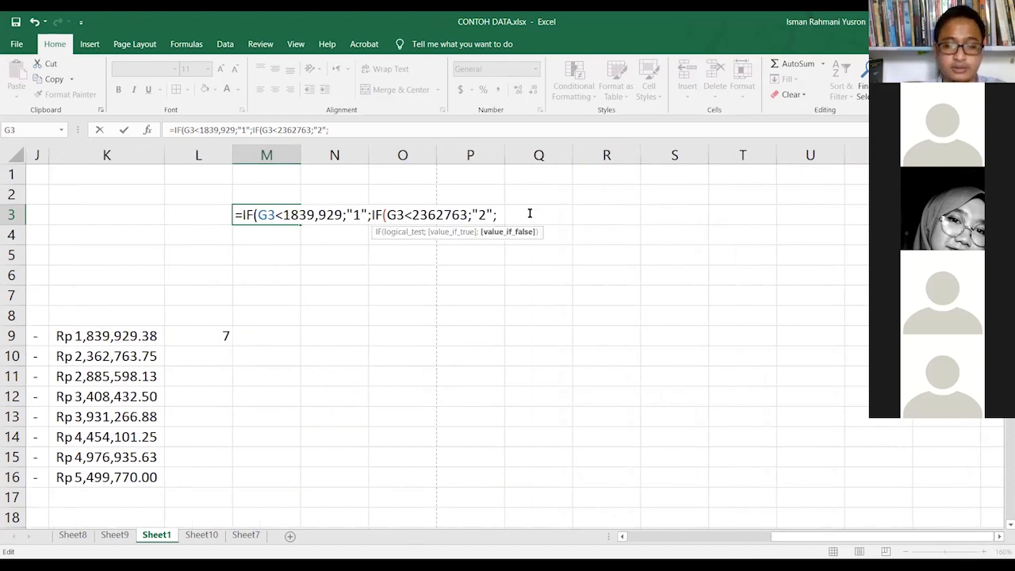
Step: Finish the nested IF formula in M3 with the false result "3" and correct the first limit to 1839929
type("\"3")
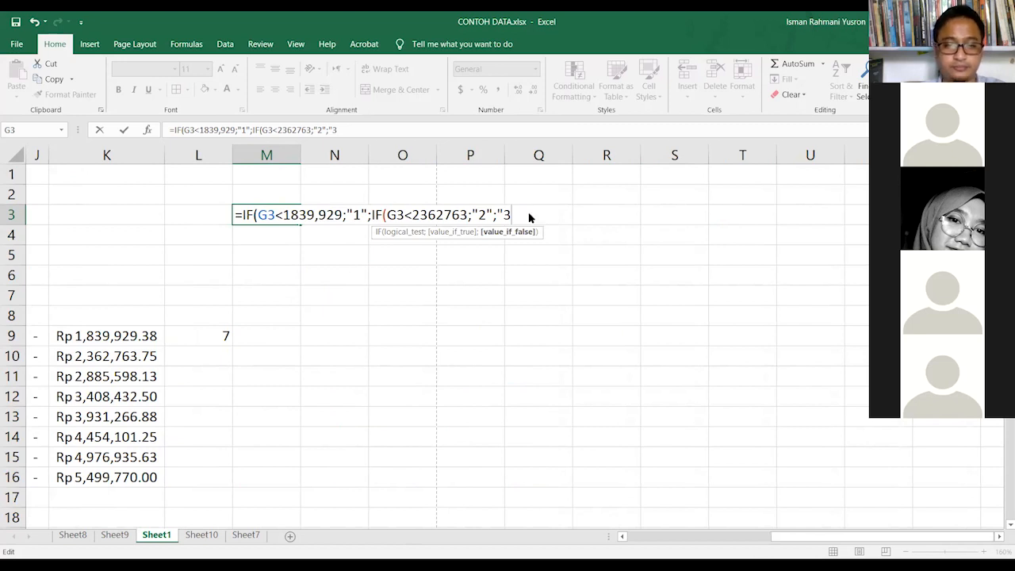
type("\"")
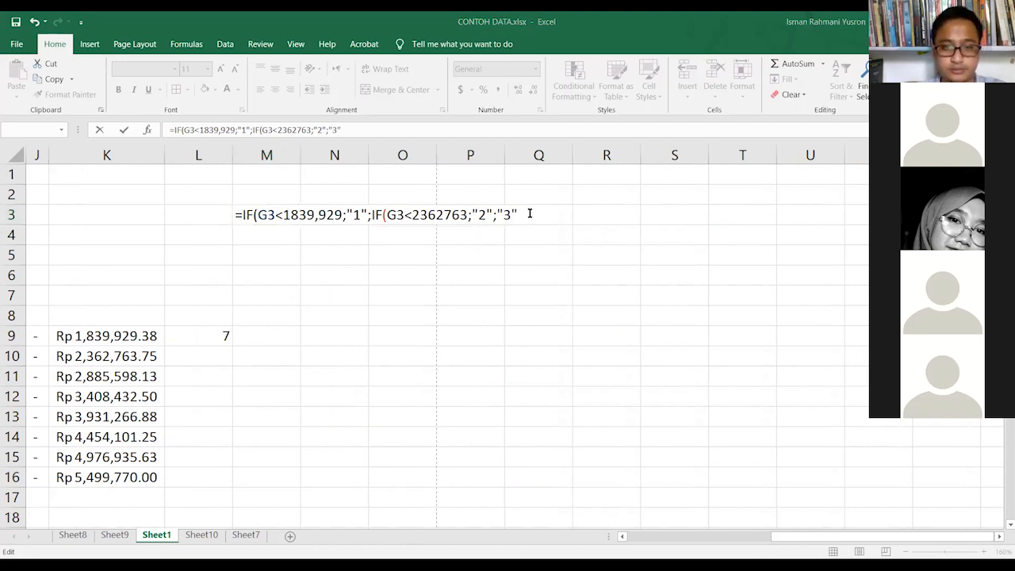
left_click(321, 215)
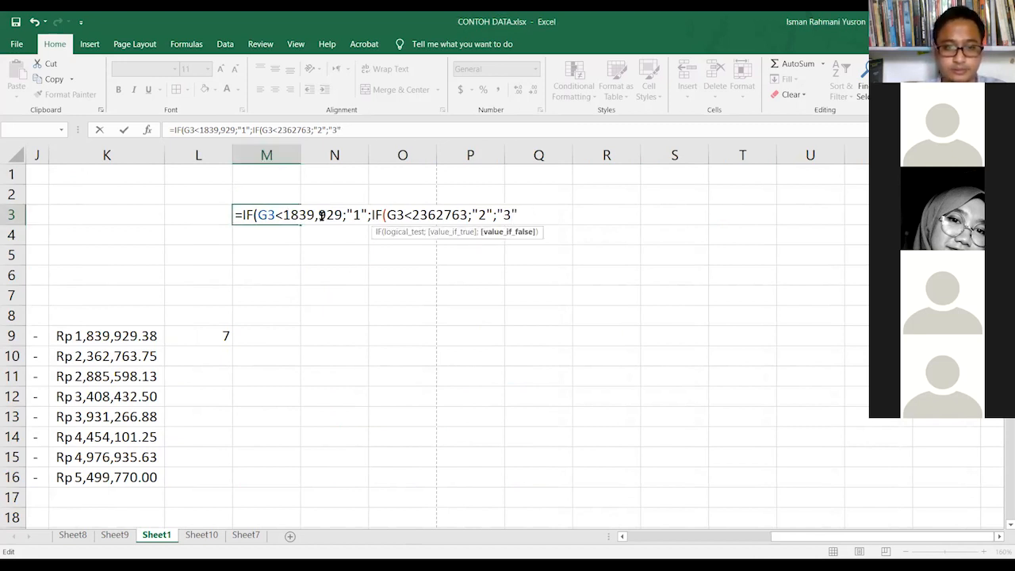
key("Return")
Step: Compare the income in G3 with the class interval in I9:K9 and fill the M3 formula down to M17
left_click(274, 208)
key("Left")
key("Left")
key("Left")
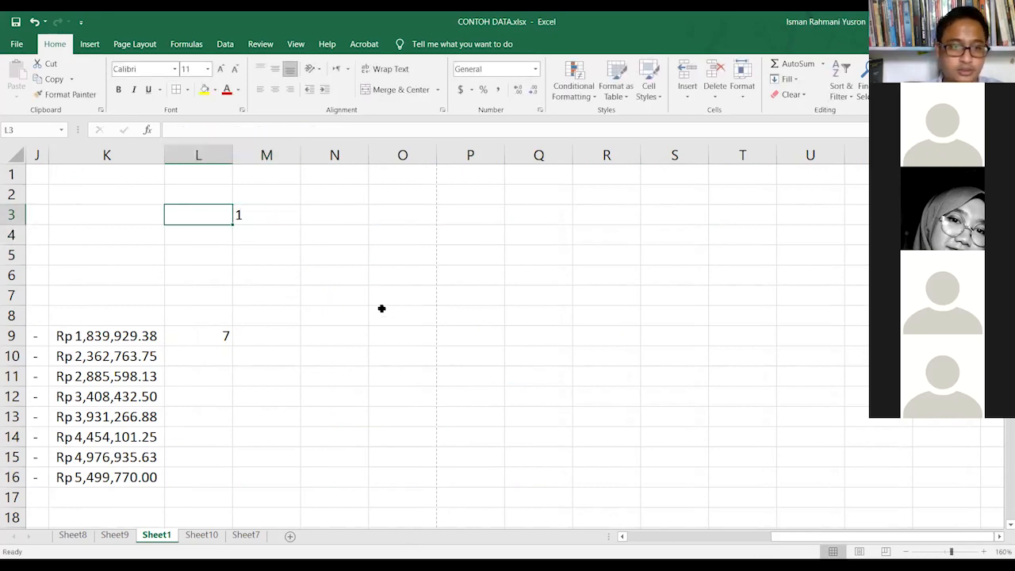
key("Left")
key("Left")
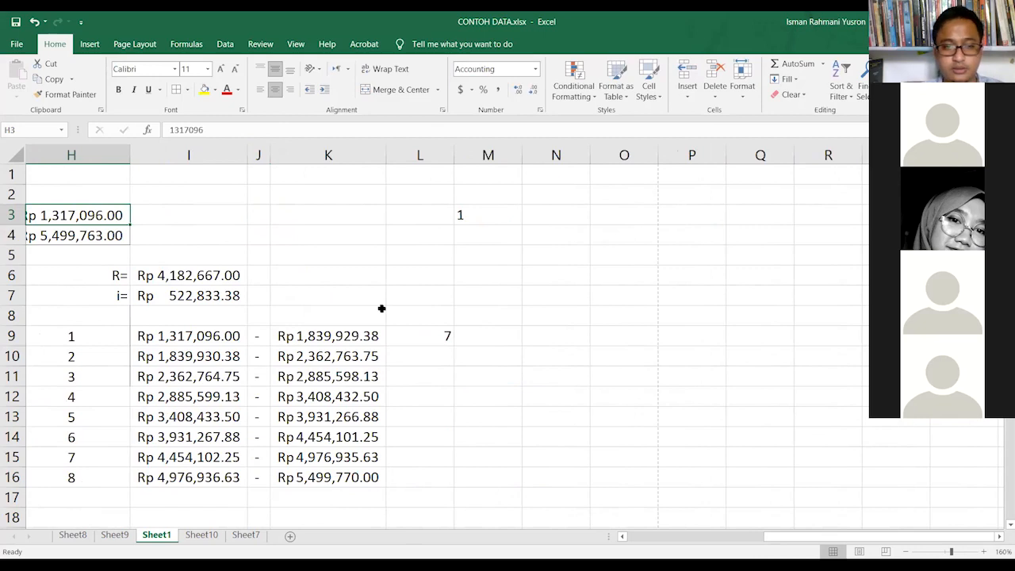
key("Left")
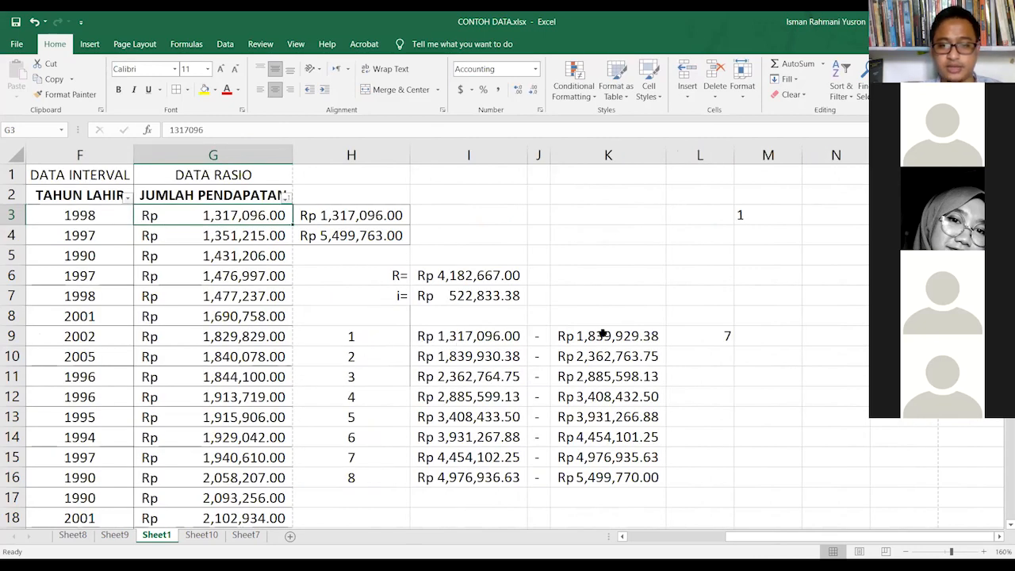
left_click_drag(469, 336, 606, 334)
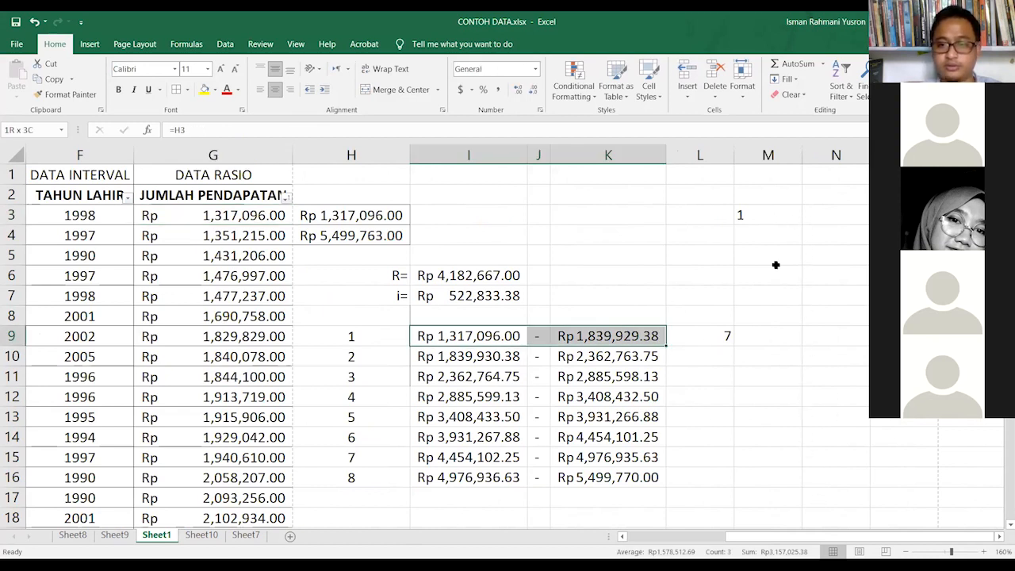
Step: Check the class codes in column M against the incomes in column G and the second class interval
left_click(253, 236)
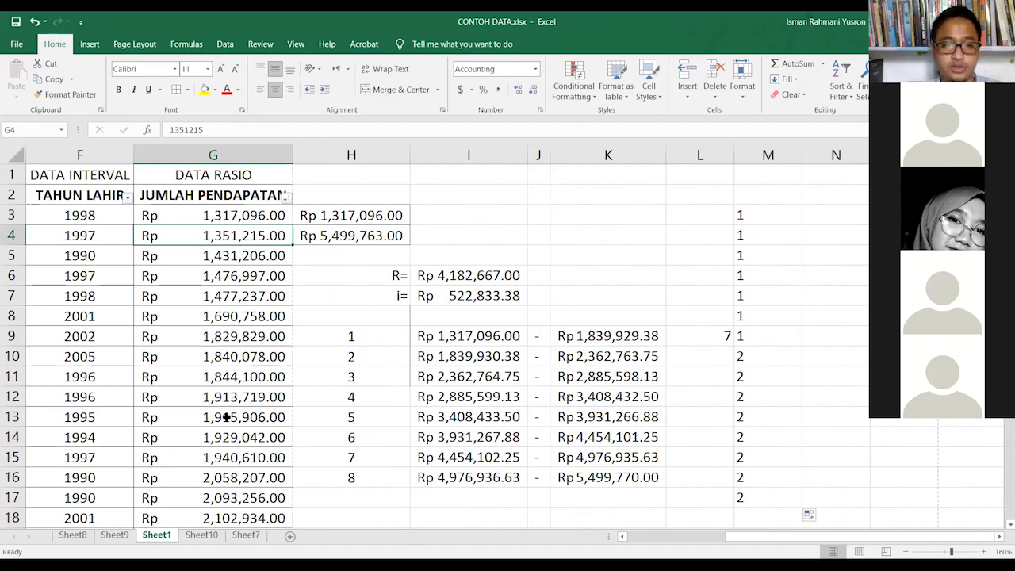
left_click_drag(229, 336, 237, 412)
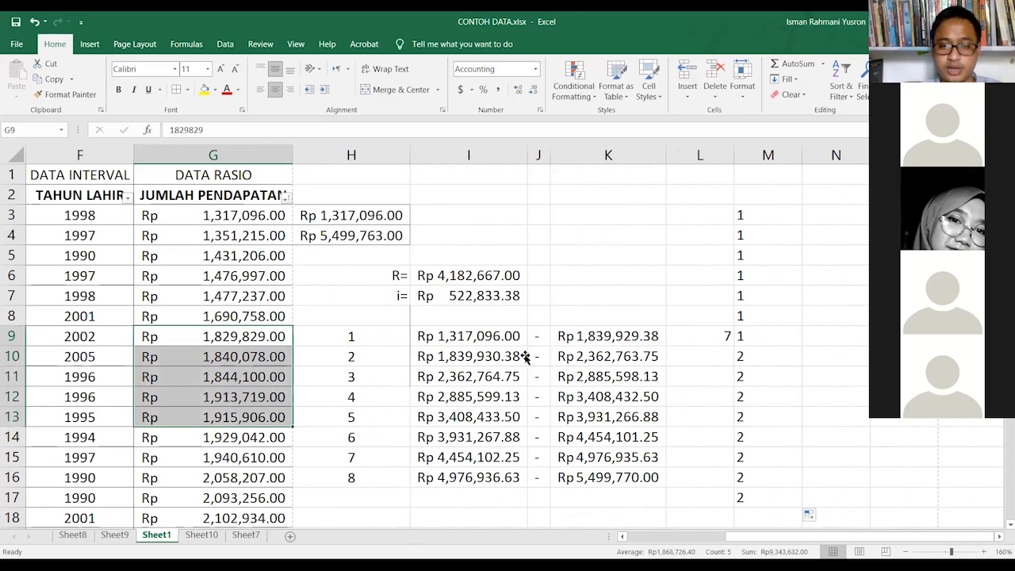
mouse_move(526, 359)
left_mouse_down()
mouse_move(762, 356)
mouse_move(538, 357)
left_mouse_up()
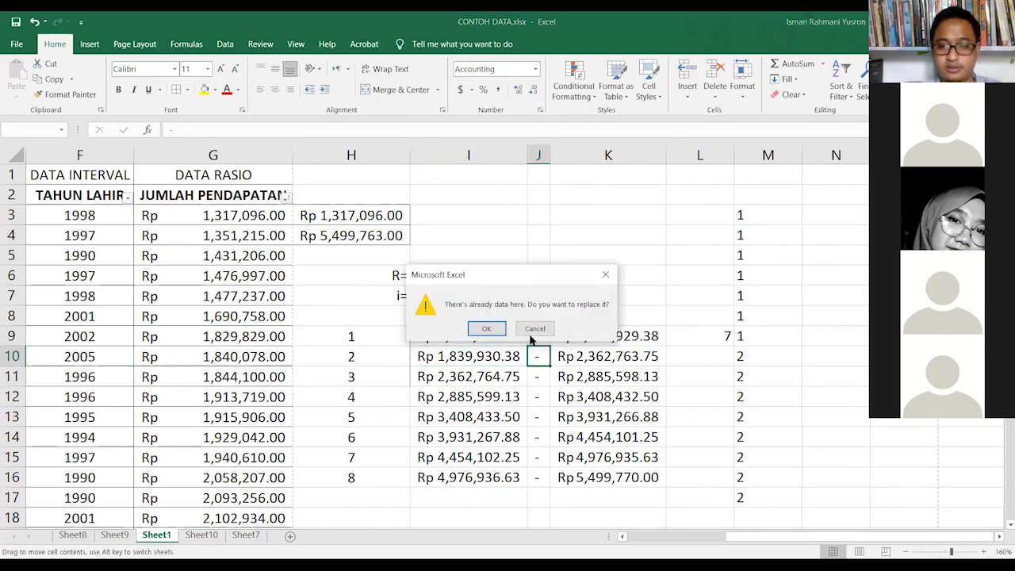
key("Escape")
left_click(768, 356)
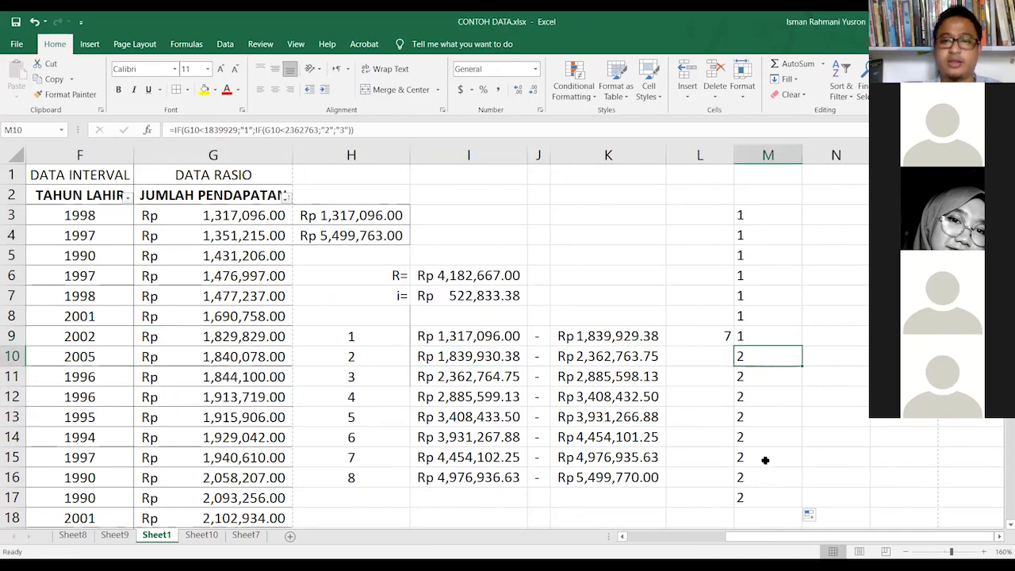
left_click(747, 436)
Step: Enter the heading KODE in M2 above the class codes
left_click(751, 194)
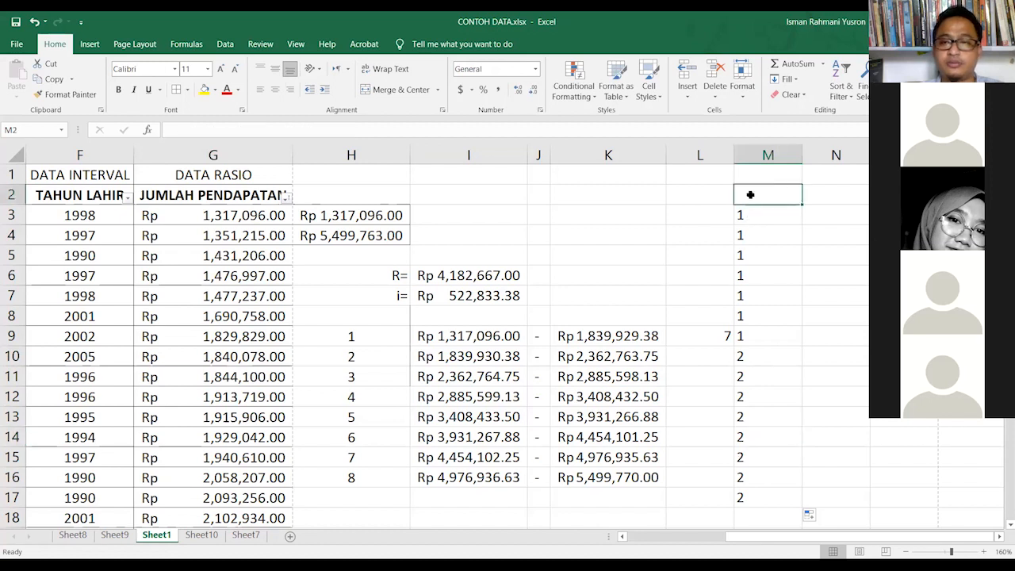
type("KODE")
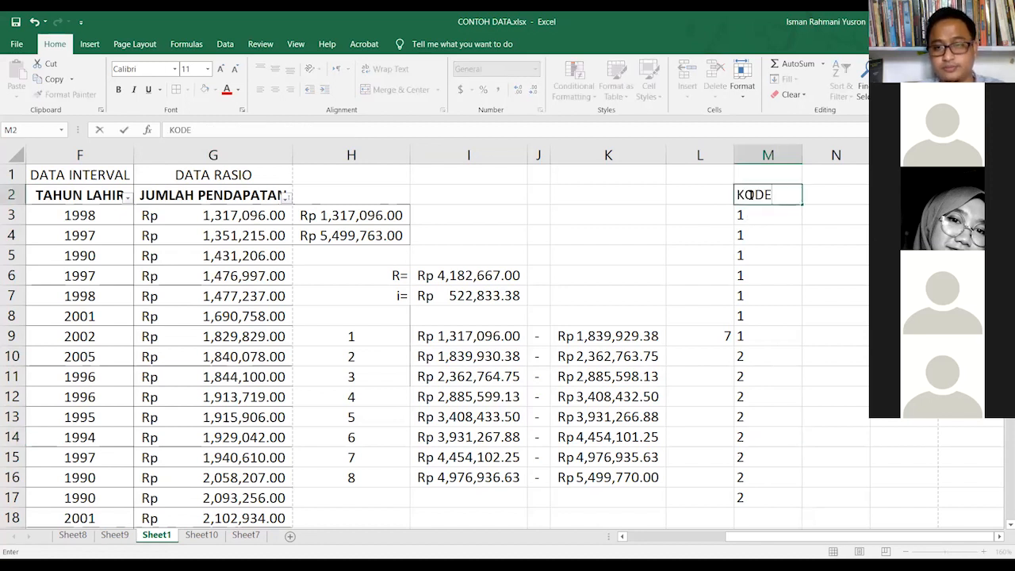
left_click(749, 194)
key("ctrl+Return")
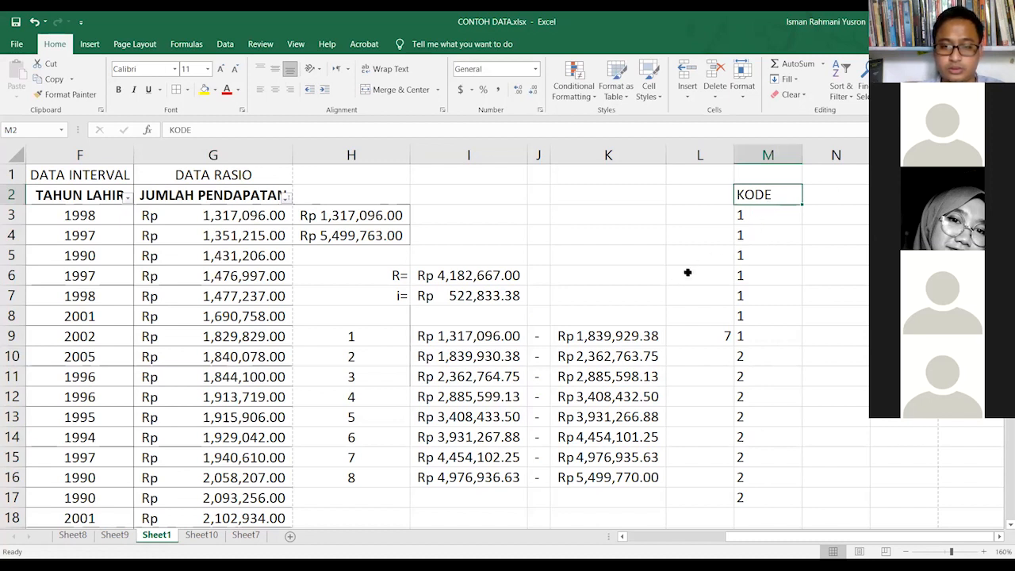
Step: Create a PivotTable from the class codes in M3:M17 on a new worksheet
left_click(760, 215)
left_click(770, 493, "shift")
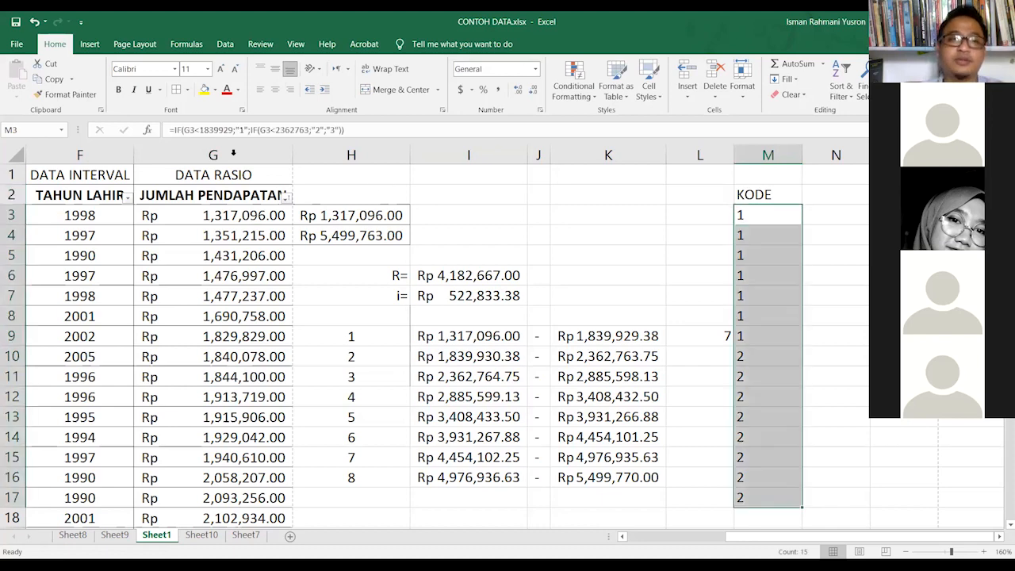
left_click(89, 44)
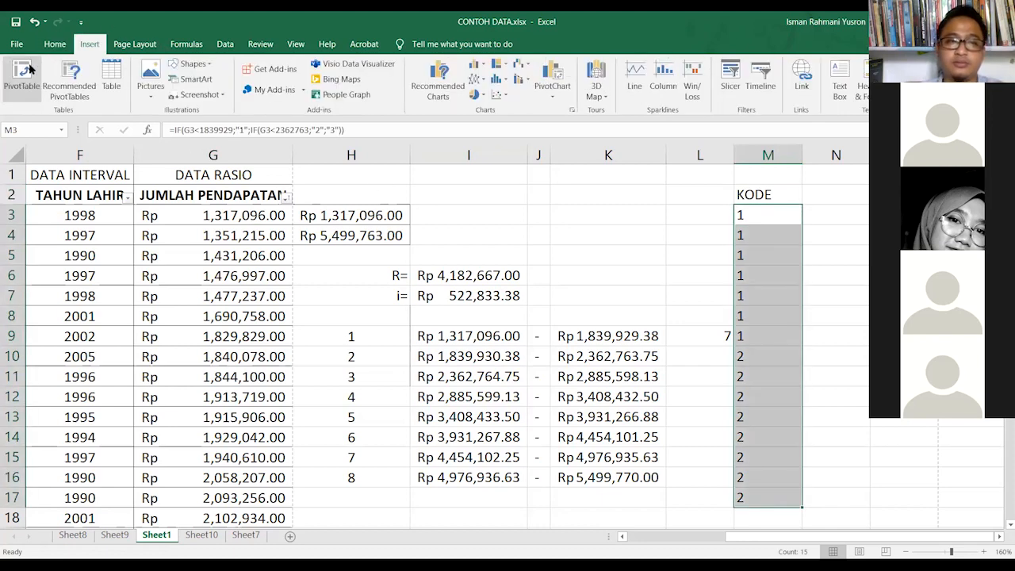
left_click(30, 70)
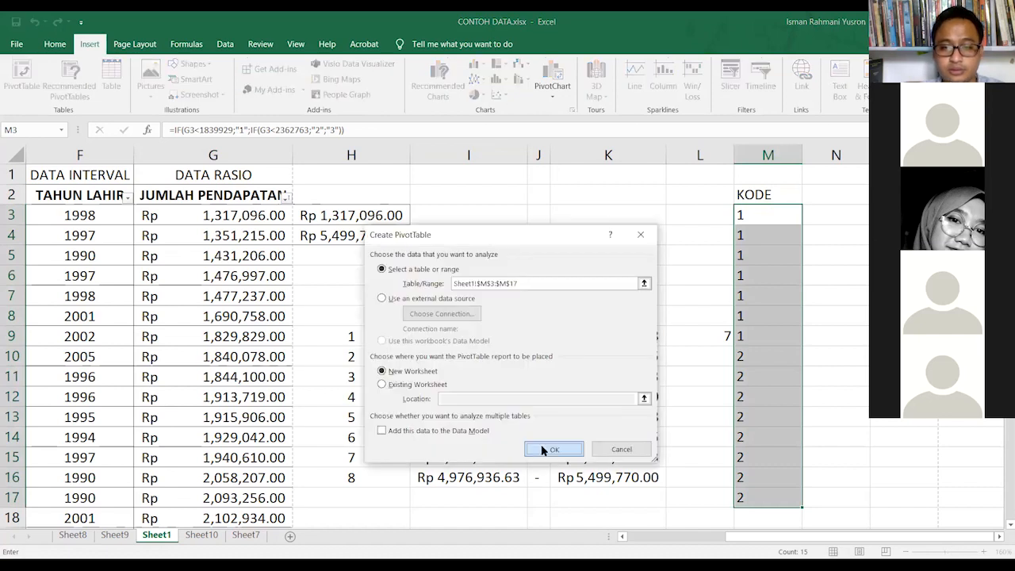
left_click(544, 450)
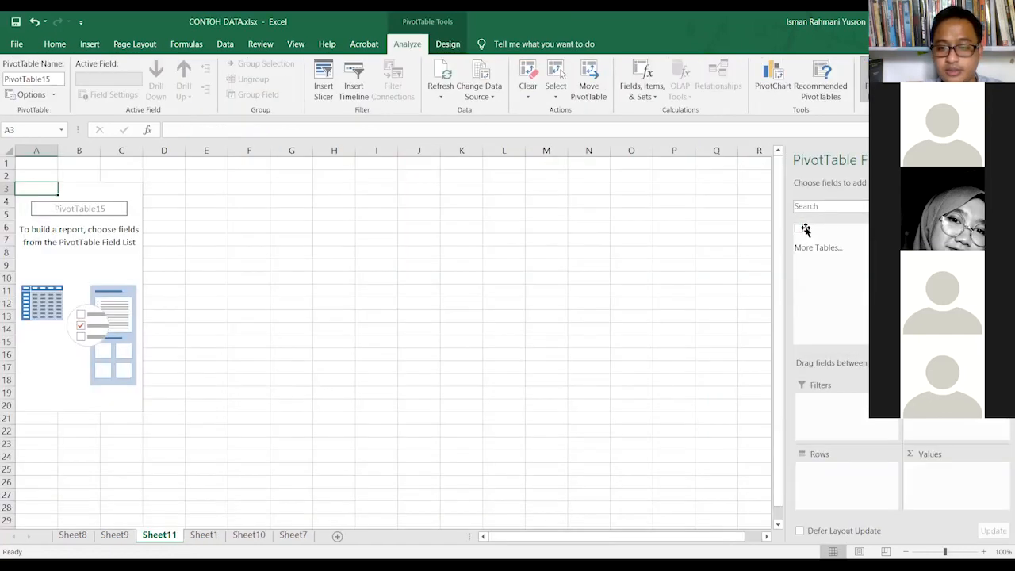
Step: Add field 1 to both the Rows and Values areas of the PivotTable to count each class code
left_click_drag(806, 229, 984, 499)
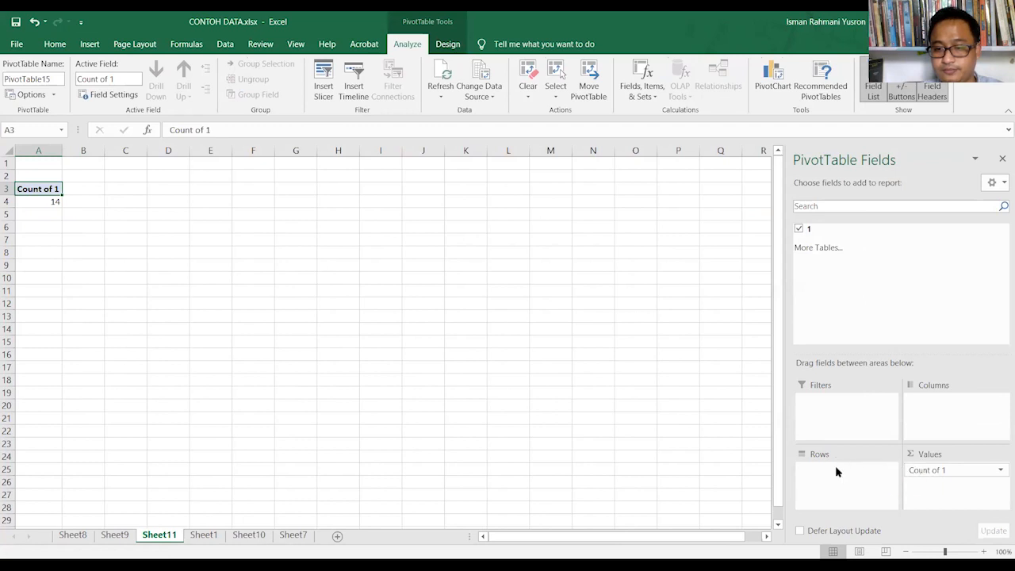
key("ctrl+z")
left_click_drag(827, 230, 957, 470)
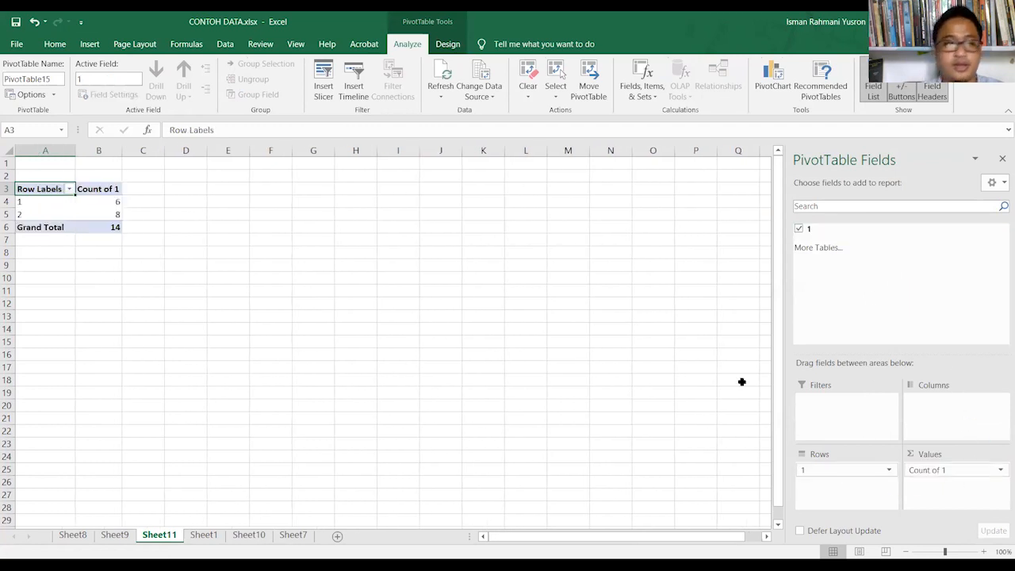
Step: Examine the class code rows, their counts and the grand total in the PivotTable
left_click(29, 201)
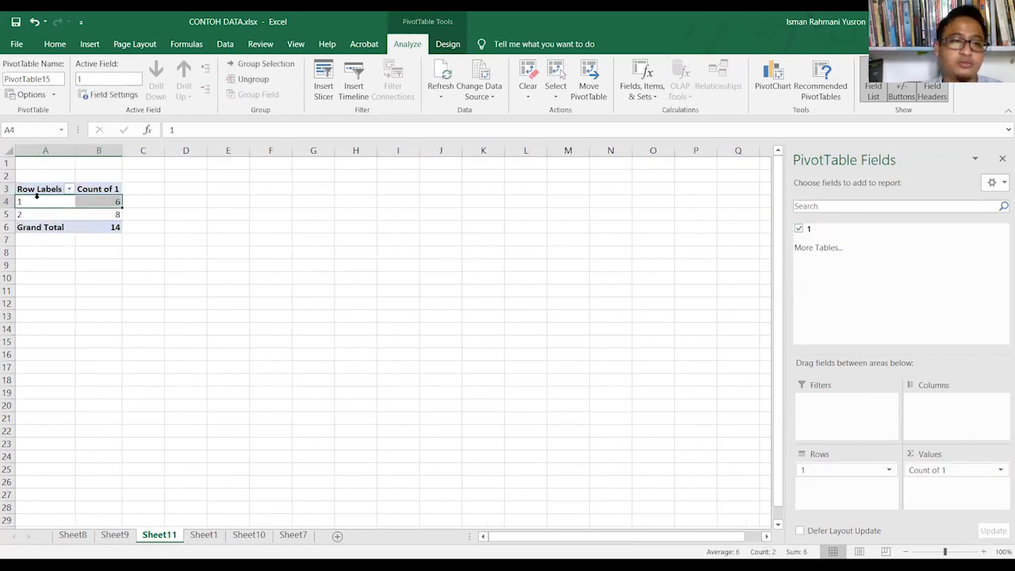
left_click(37, 194)
left_click(37, 202)
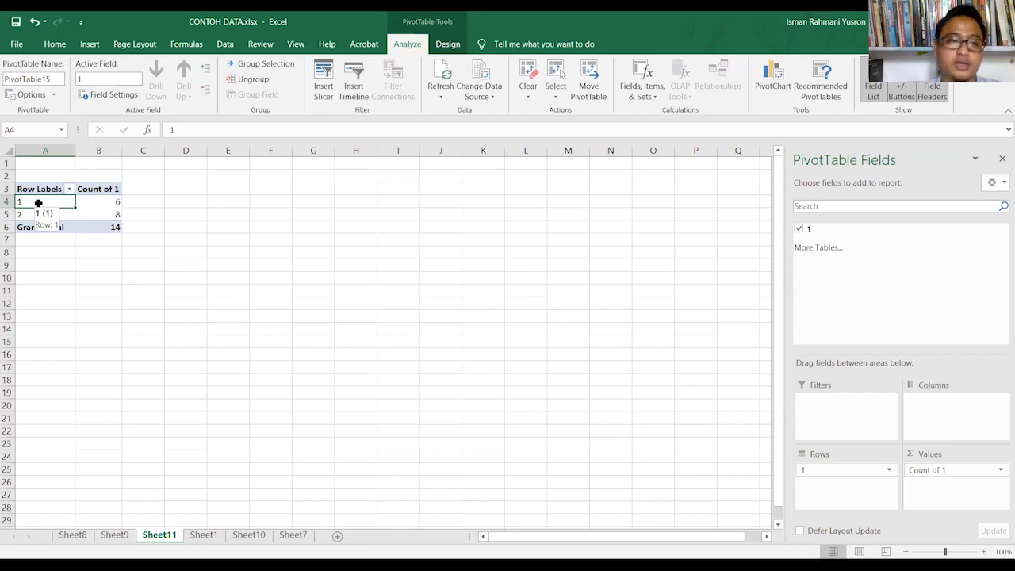
left_click(111, 204)
left_click(113, 229)
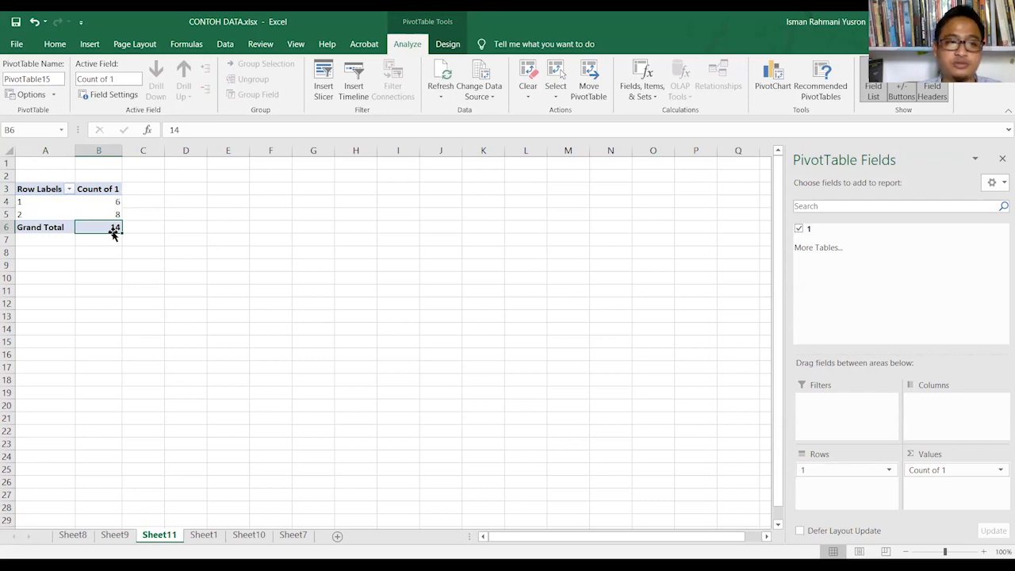
left_click(54, 202)
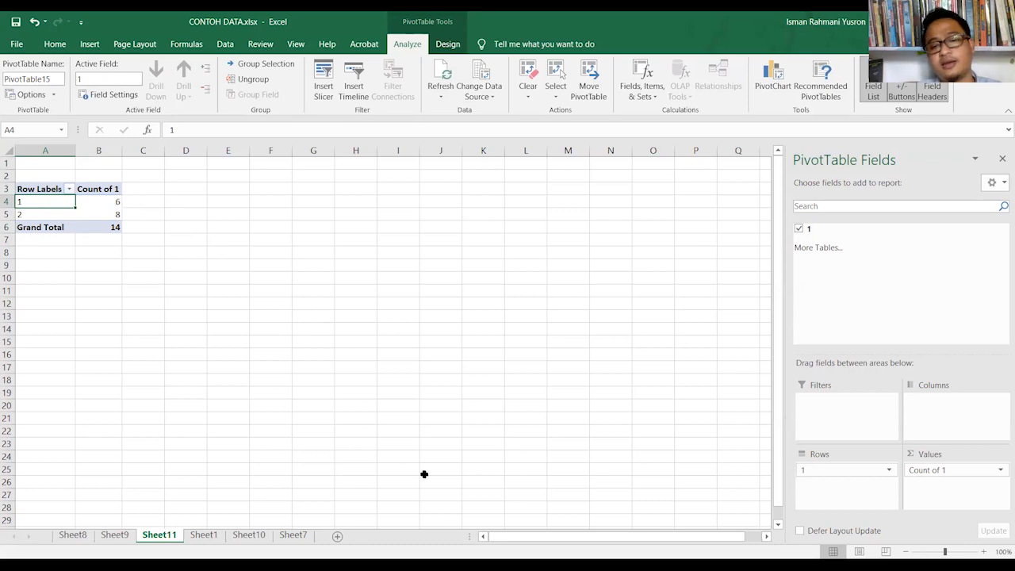
key("alt+Tab")
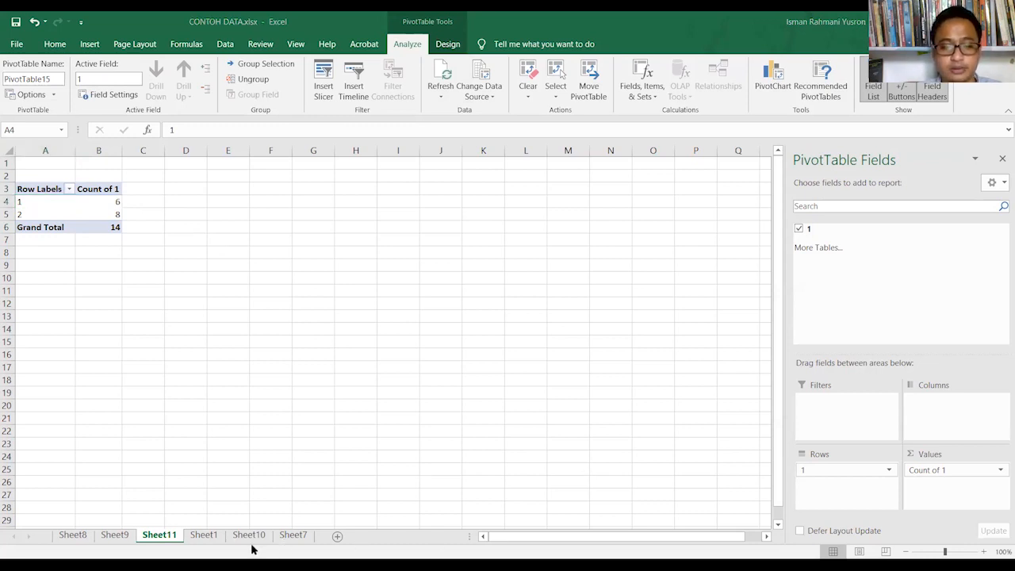
Step: Return to Sheet1 and clear the frequency entered in L9 for the first class
left_click(208, 538)
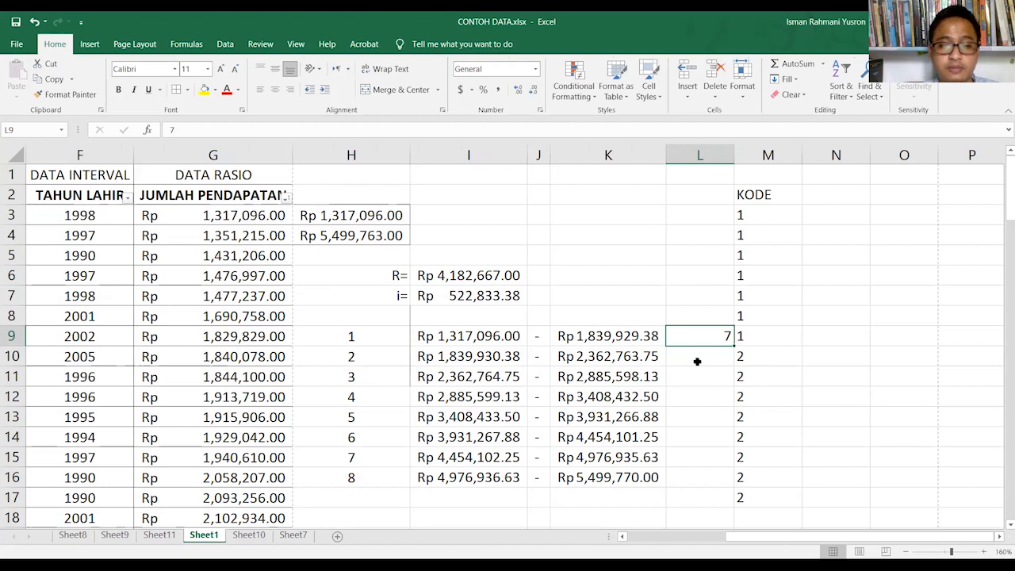
left_click(698, 360)
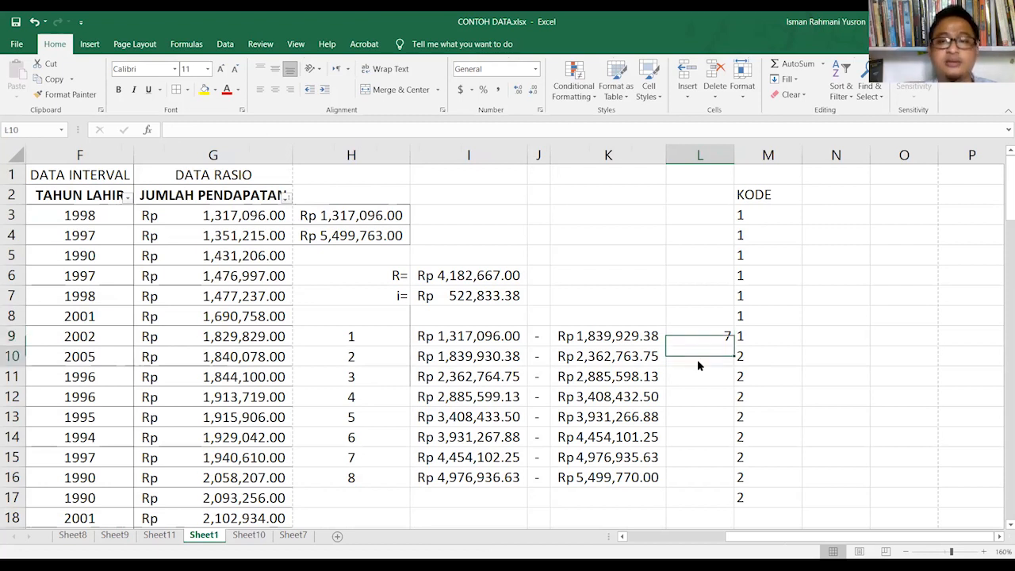
right_click(697, 359)
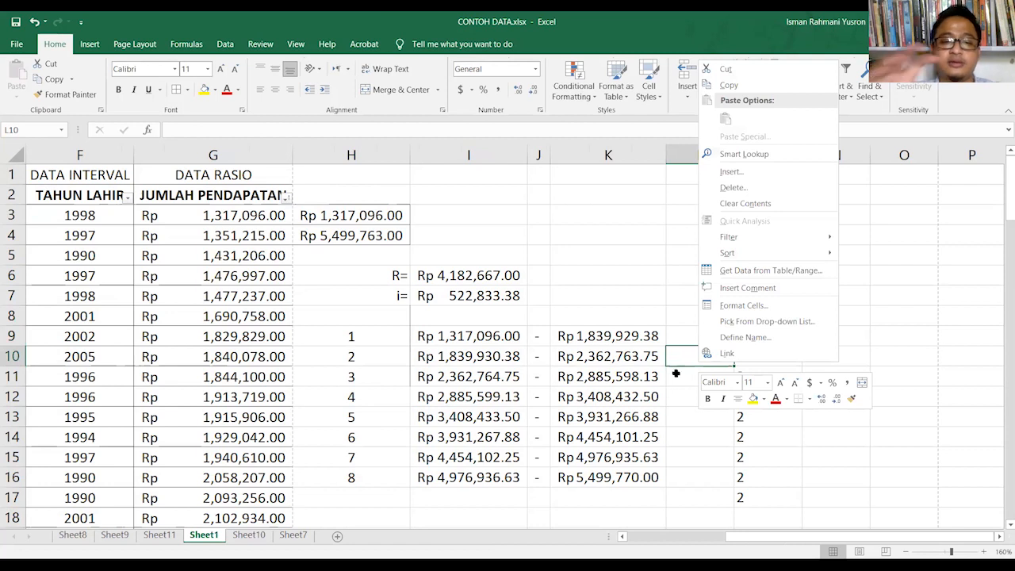
key("Escape")
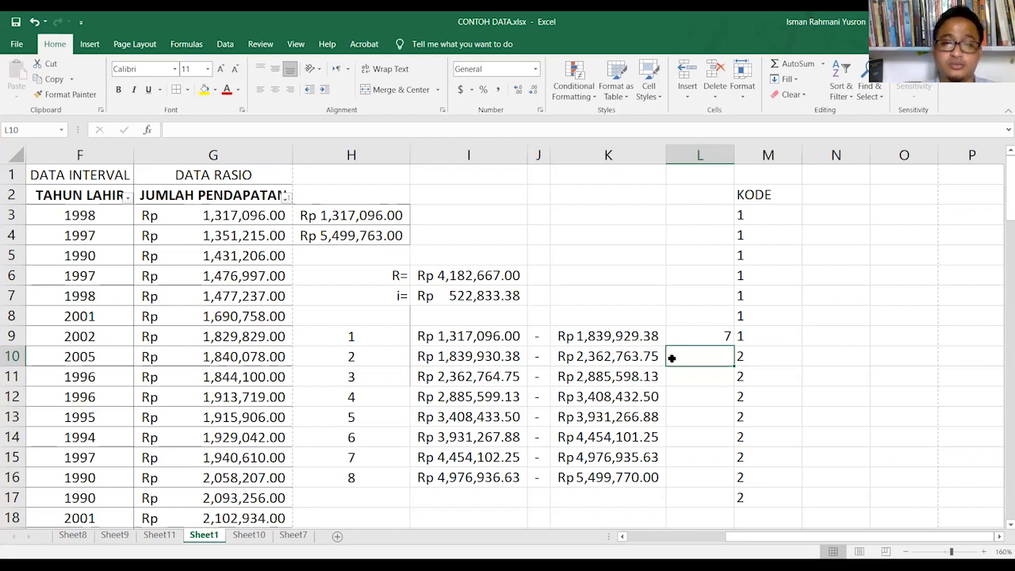
left_click(712, 335)
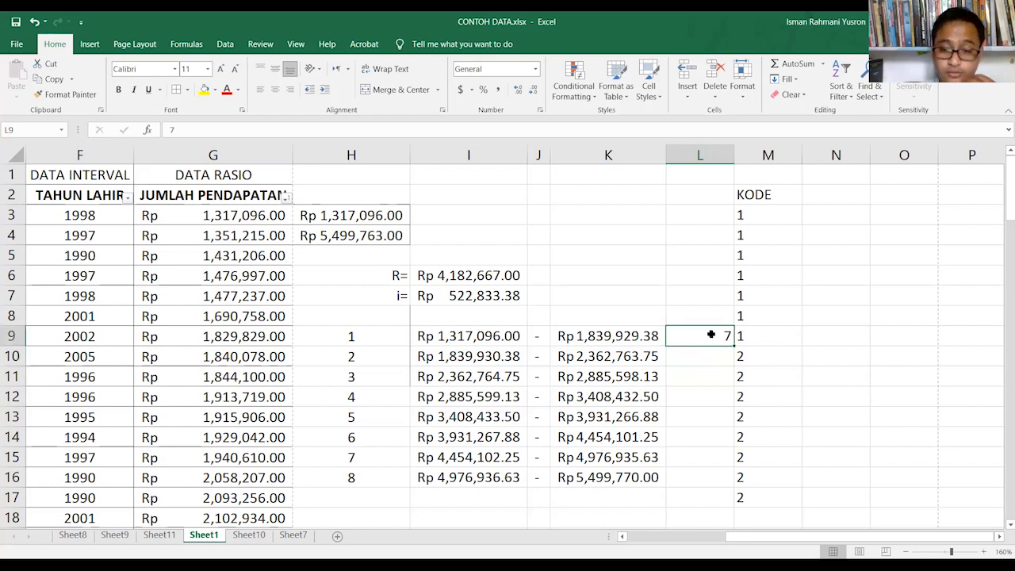
key("Delete")
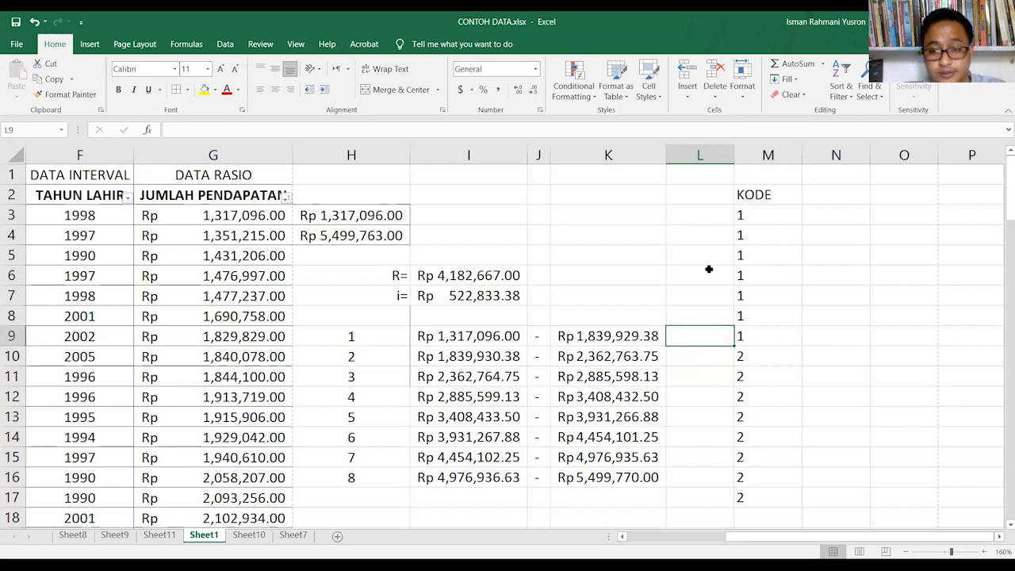
Step: Edit the nested IF formula in M3 and insert another IF opening before the "2" result
left_click(725, 414)
left_click(717, 462)
left_click(743, 432)
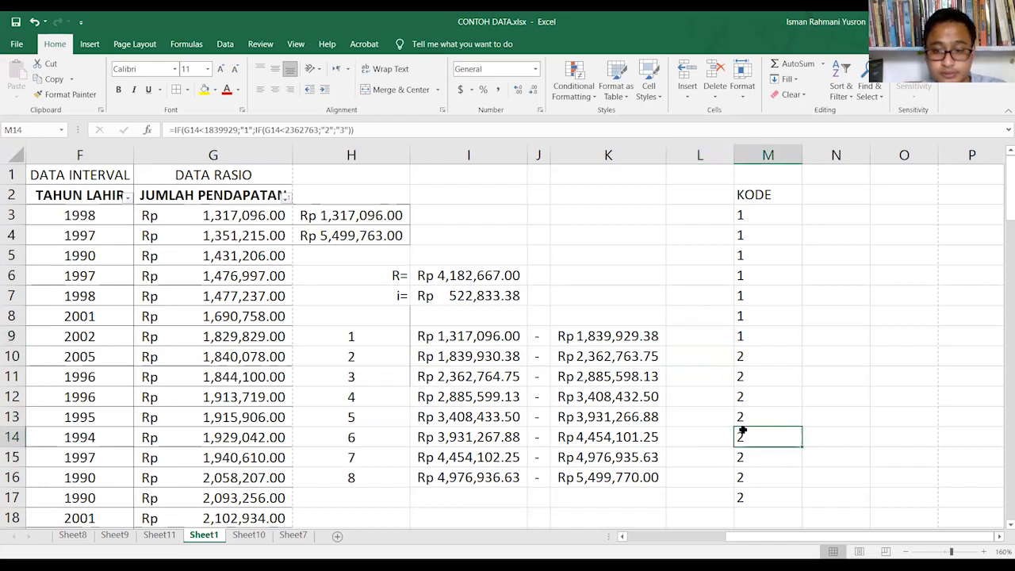
double_click(752, 216)
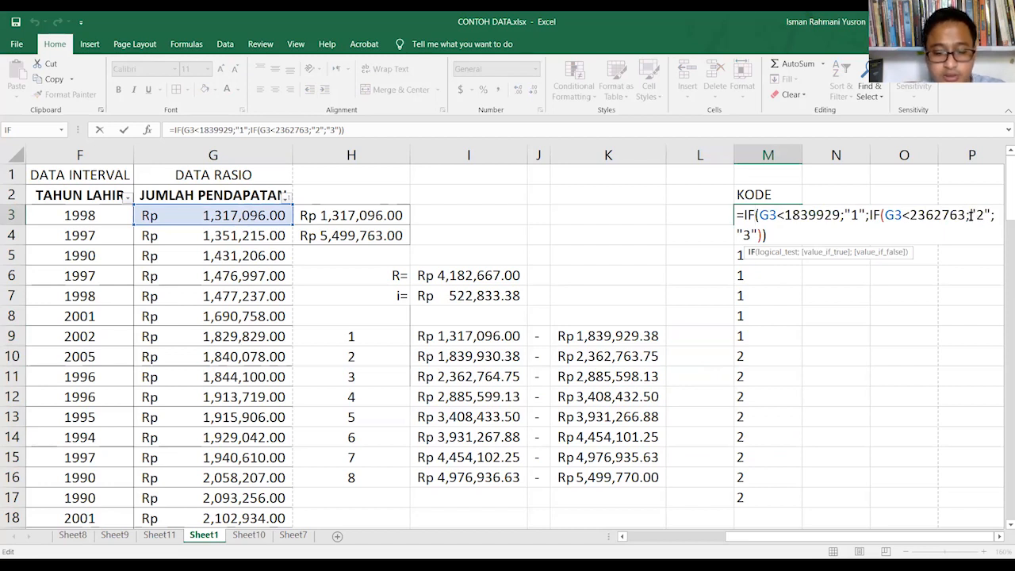
left_click(971, 215)
type("IF(")
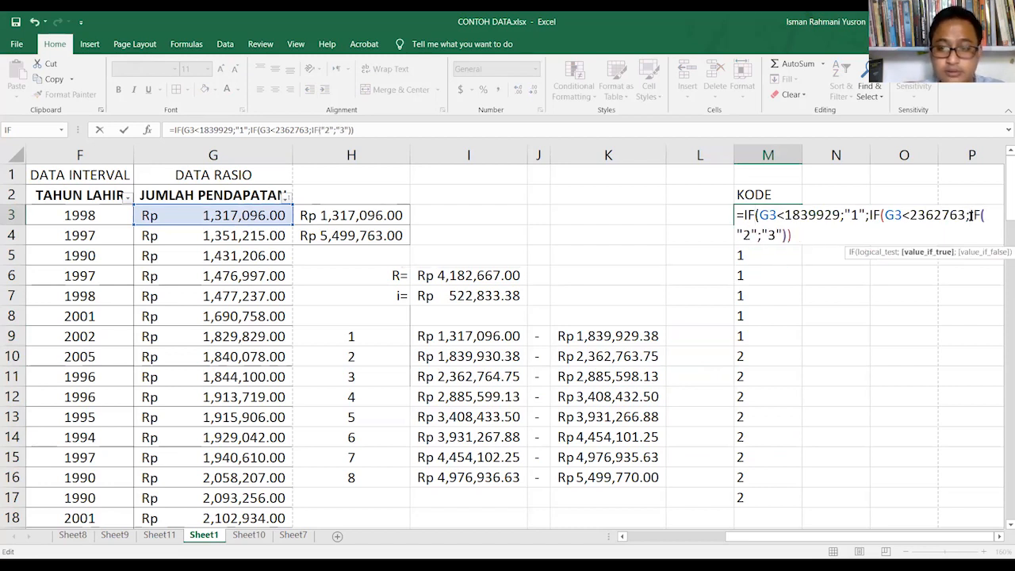
Step: Enter the logical test G3<2885598.75 followed by a semicolon in the newly inserted IF of M3's formula
left_click(229, 215)
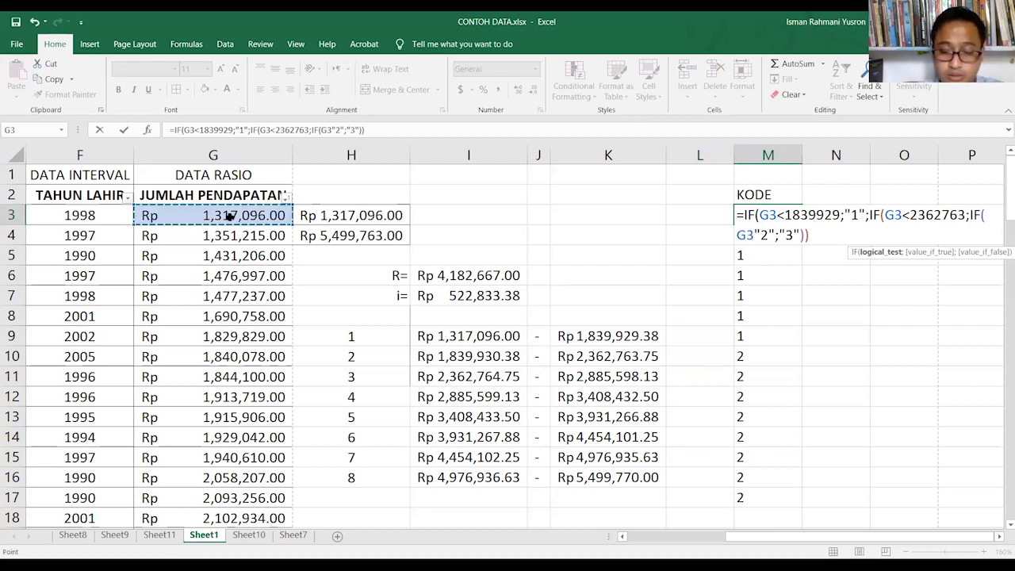
type("<")
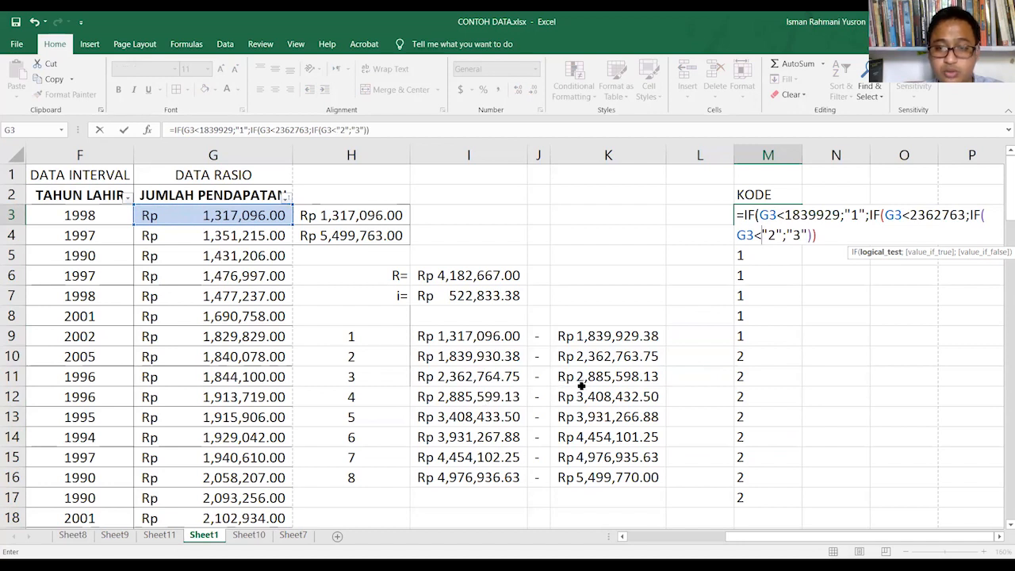
type("2")
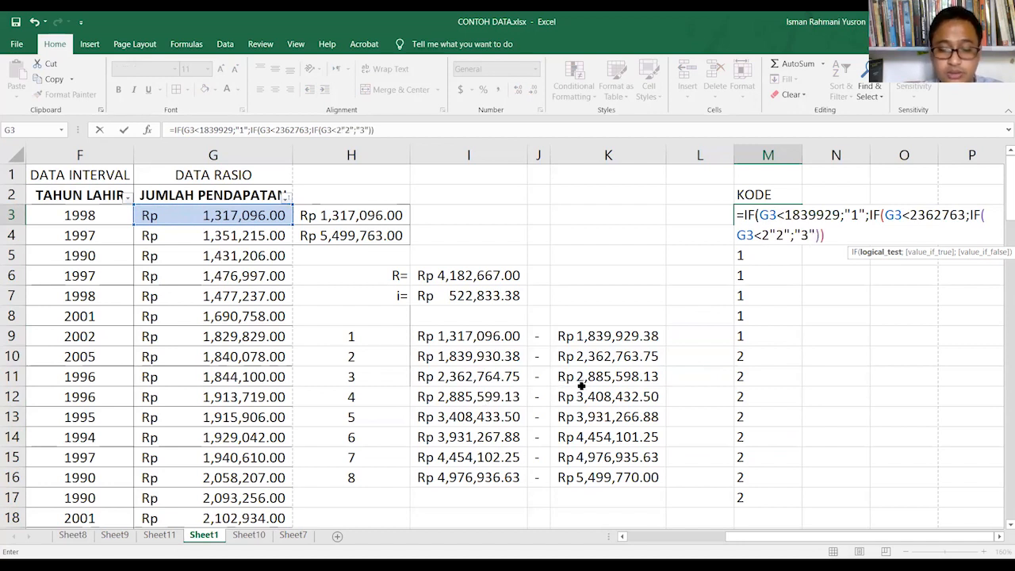
type("886")
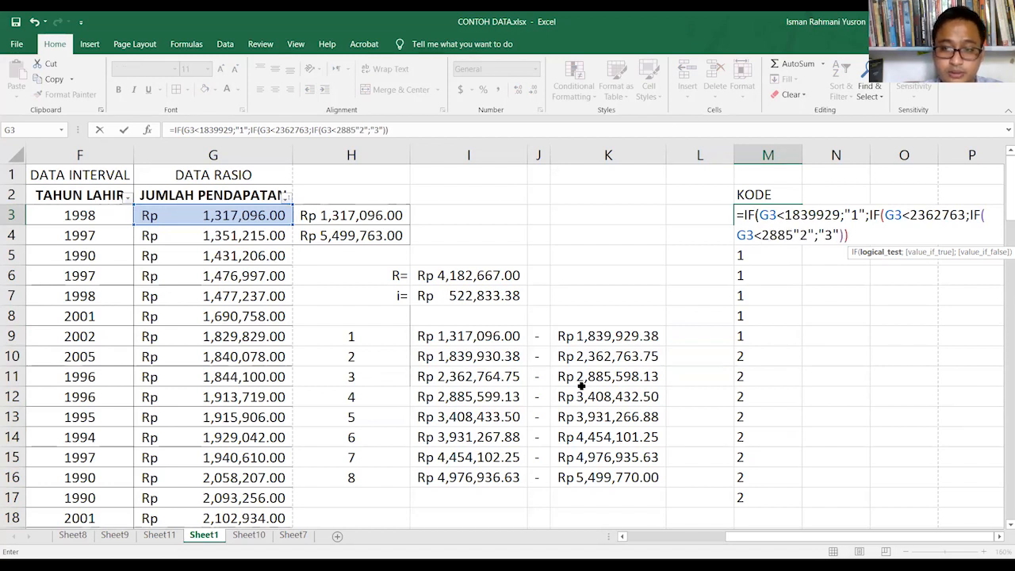
key("BackSpace")
type("55")
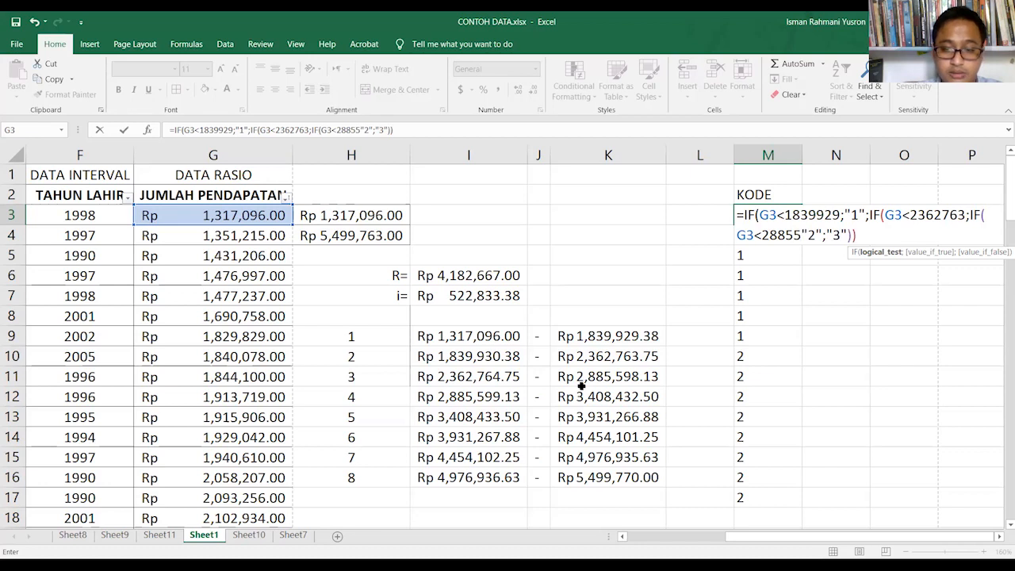
type("9")
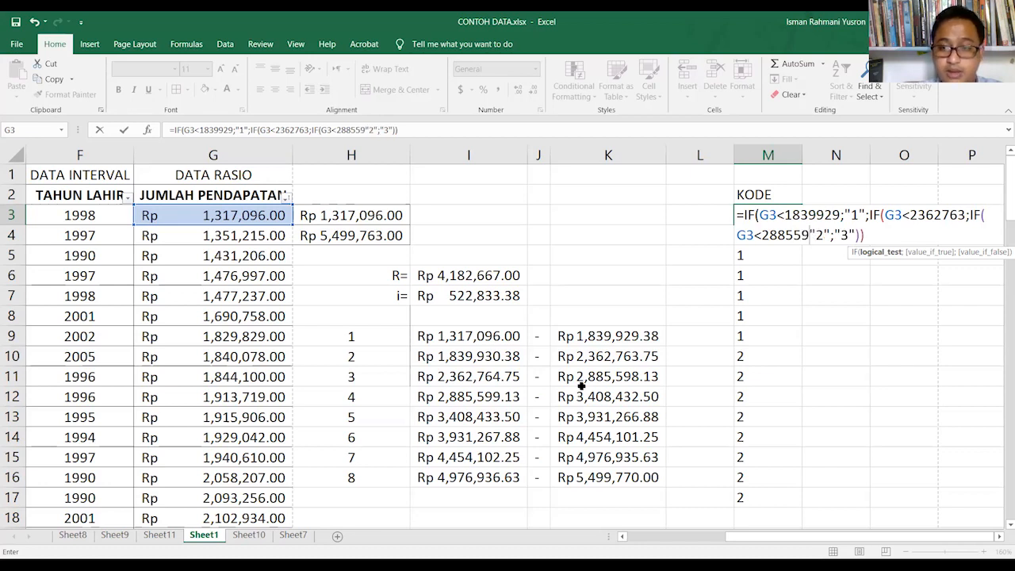
type("8")
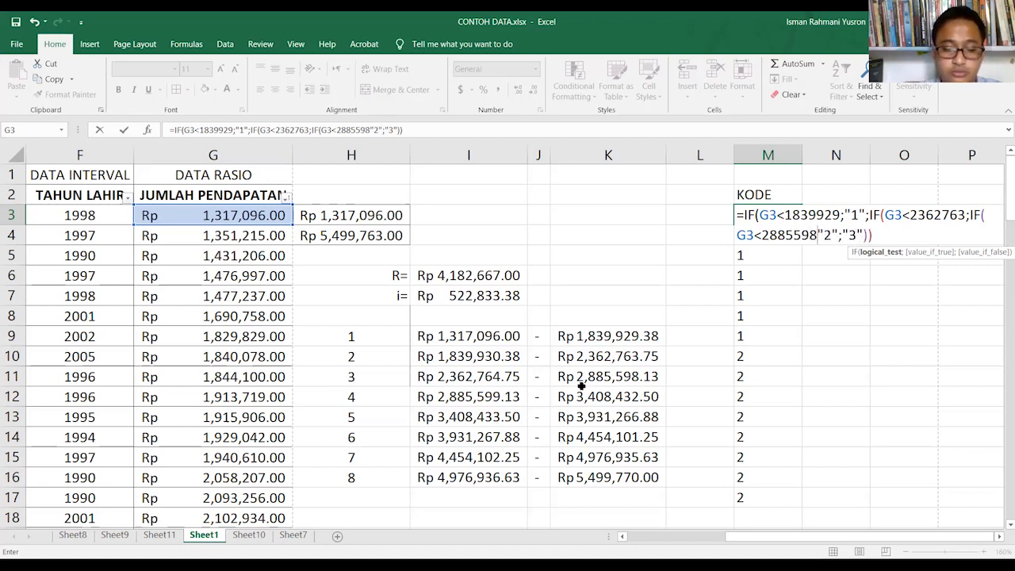
type(".")
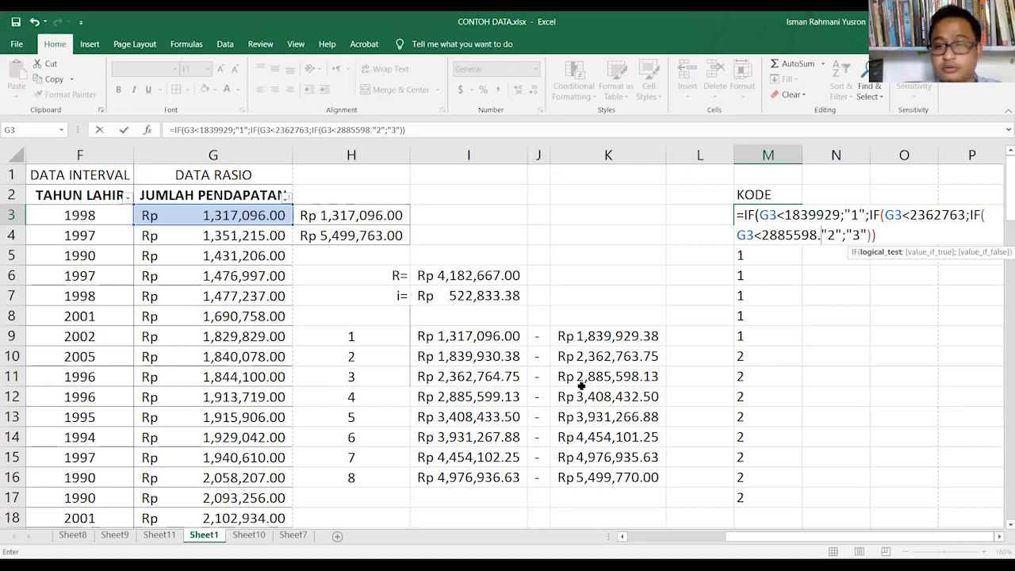
type("75")
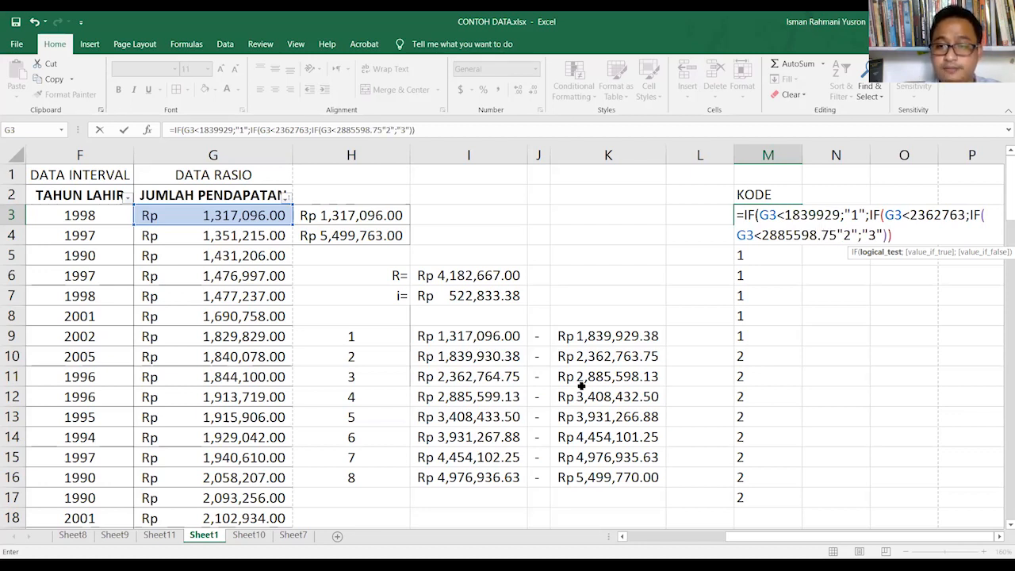
type(";")
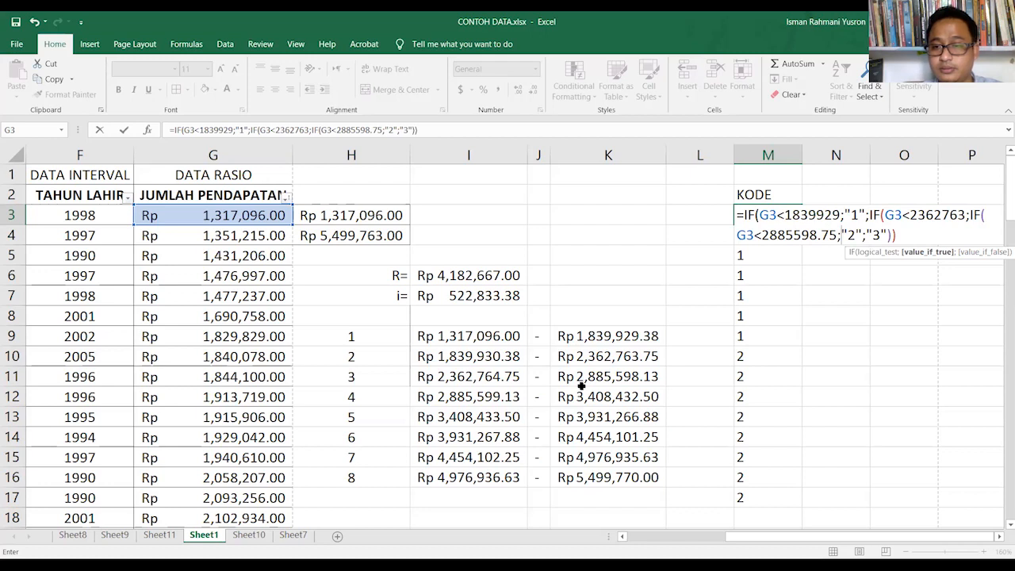
key("ctrl+shift+Left")
key("ctrl+z")
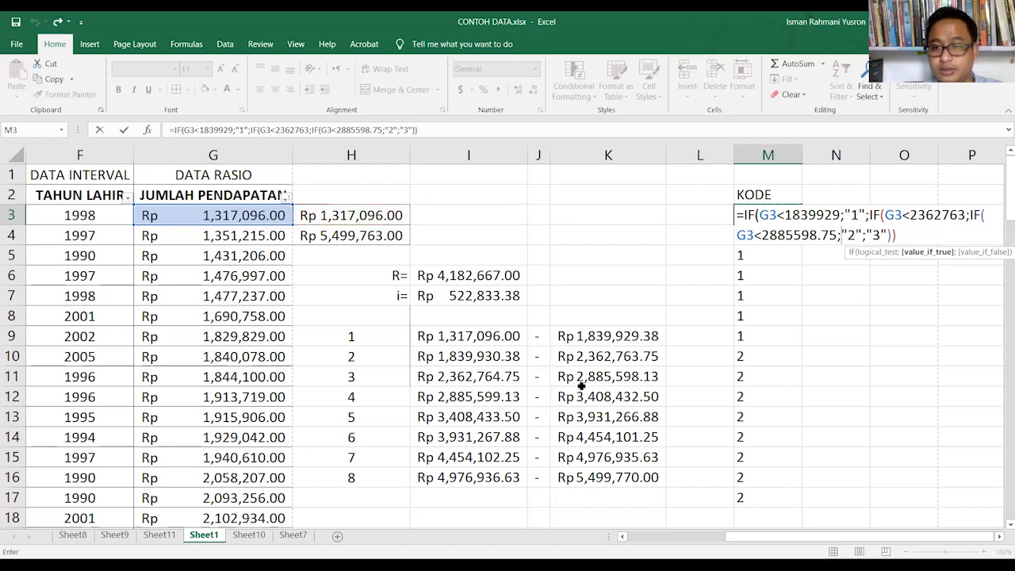
key("shift+Left")
key("shift+Left")
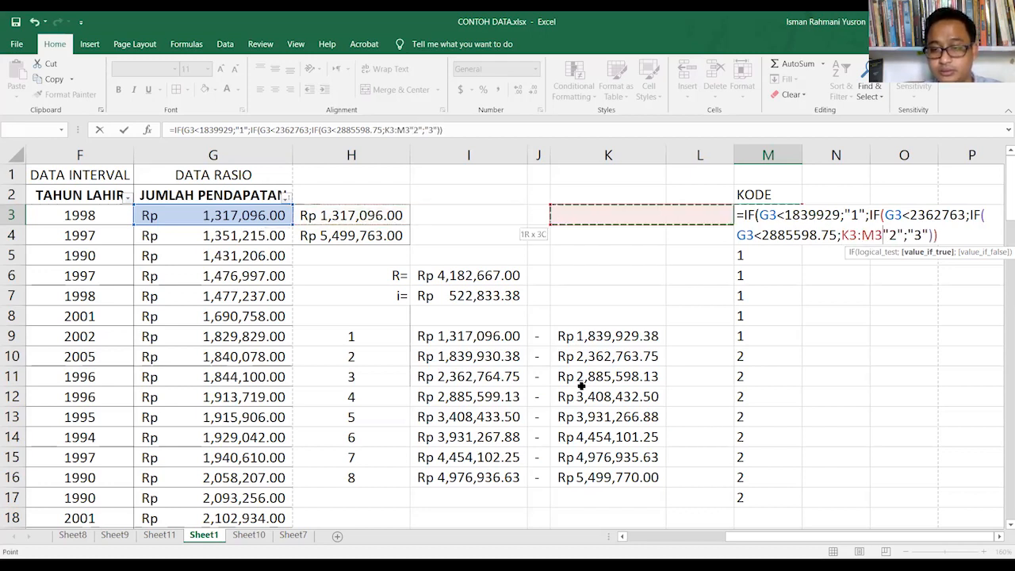
key("ctrl+z")
key("shift+Left")
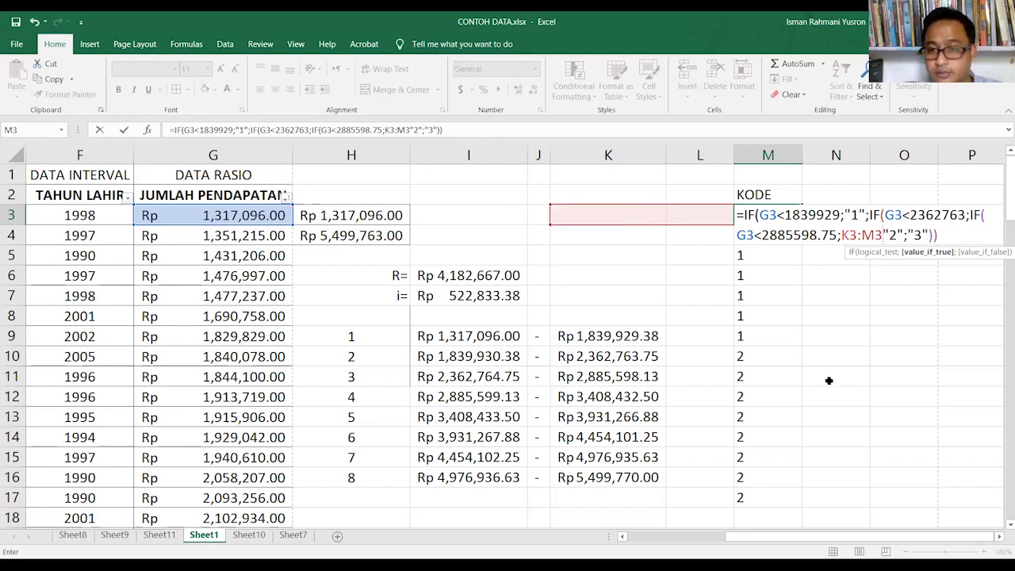
key("ctrl+z")
Step: Copy the test G3<2885598.75; from M3's formula and remove it together with its IF opening before "2"
left_click_drag(843, 236, 740, 233)
key("ctrl+c")
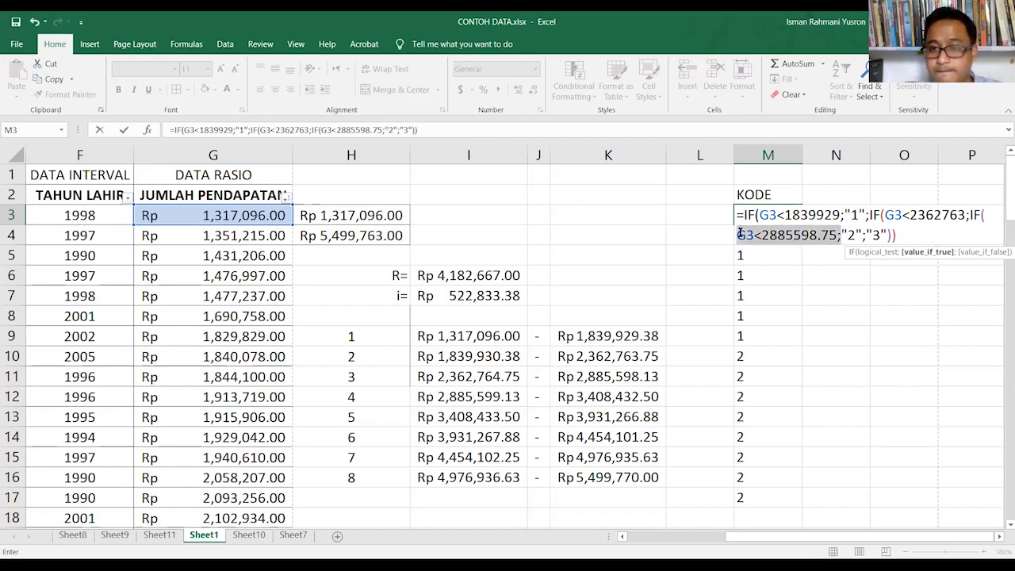
key("BackSpace")
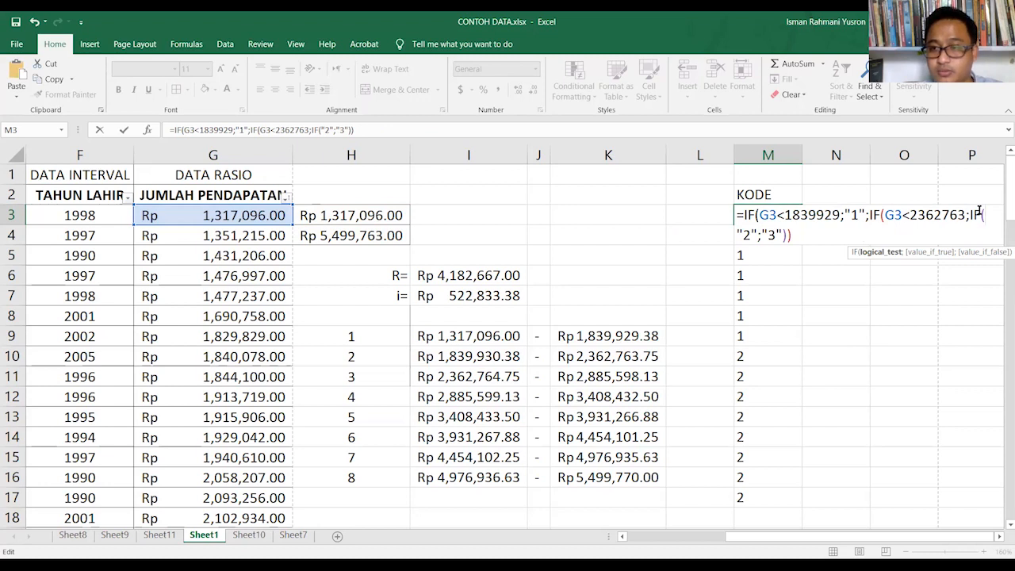
key("BackSpace")
key("BackSpace")
key("BackSpace")
Step: Paste the copied test G3<2885598.75; before the "3" result and put a nested IF opening in front of it
key("Right")
key("Right")
key("Right")
key("Right")
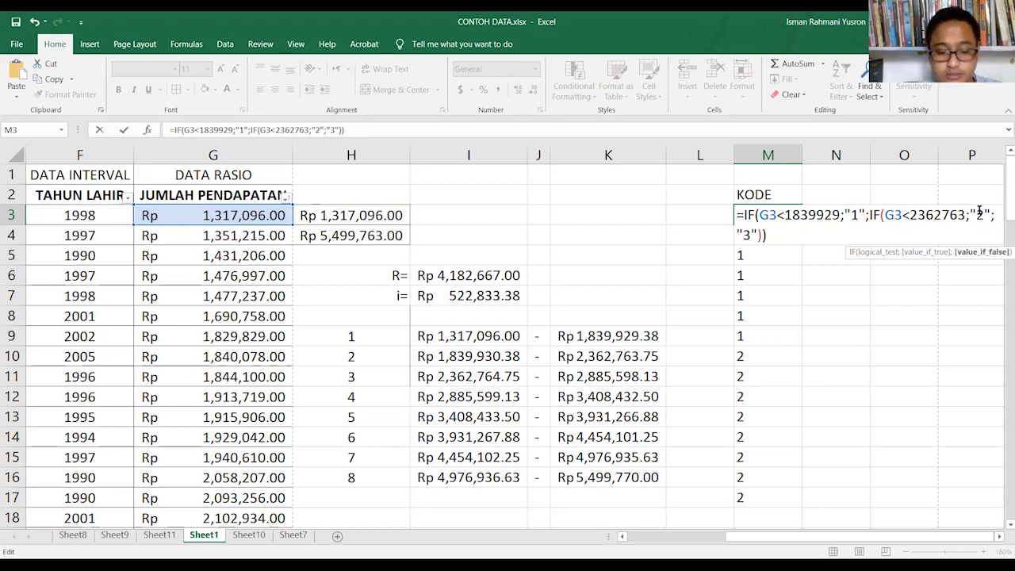
key("ctrl+v")
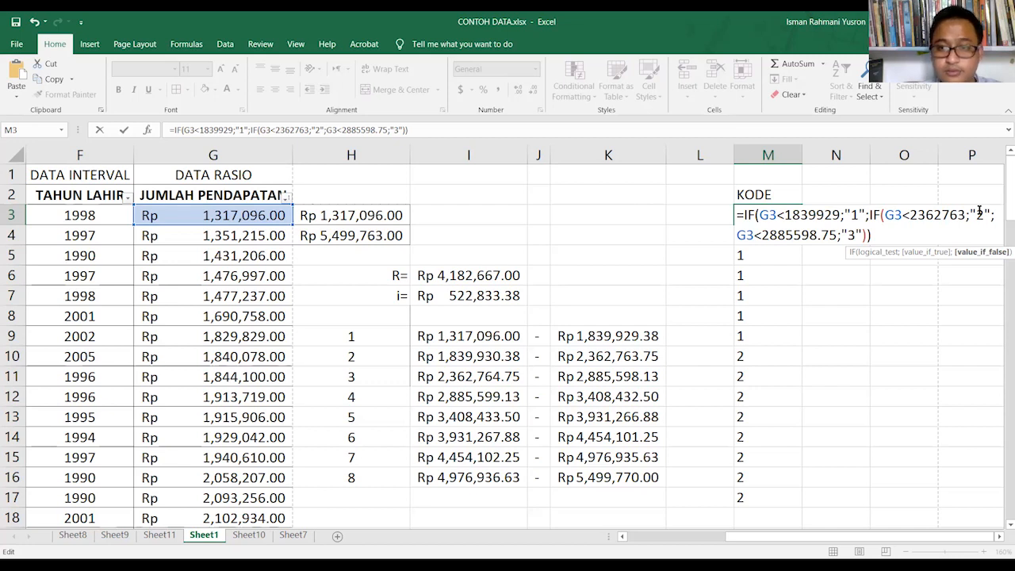
type("if(")
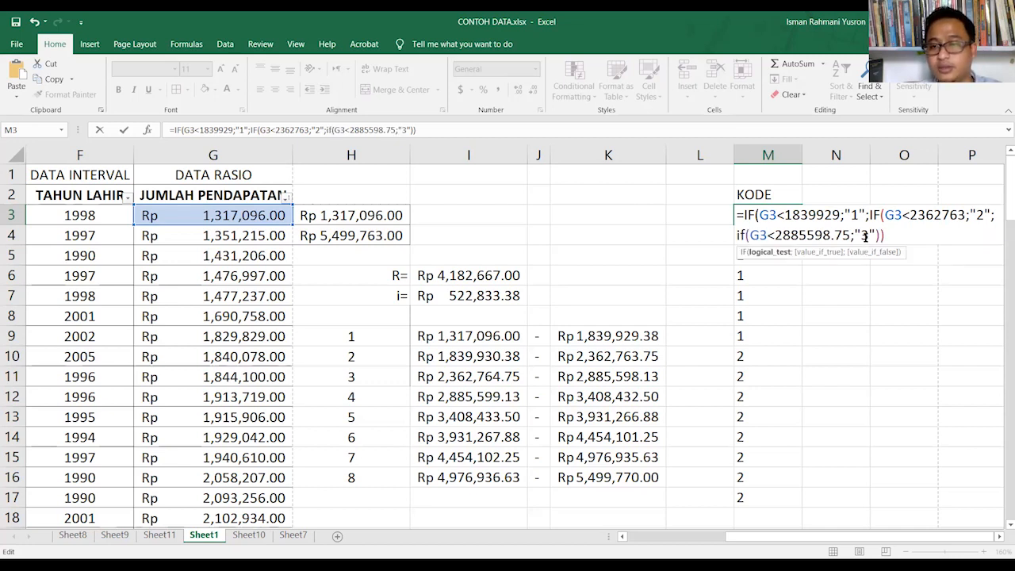
Step: Add a further nested IF opening after the "3" result as the value-if-false part of M3's formula
left_click(865, 236)
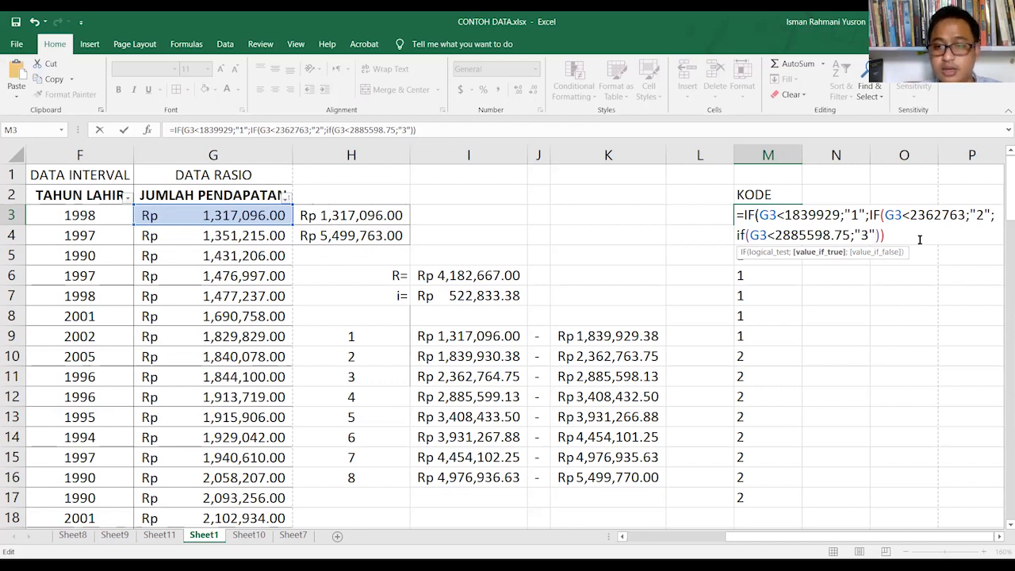
type(";")
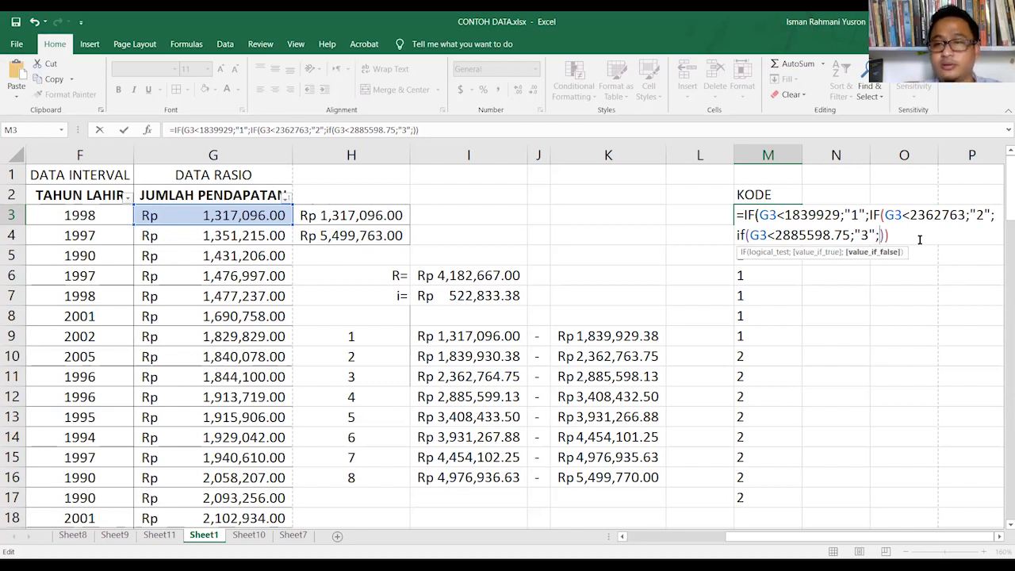
type("IF")
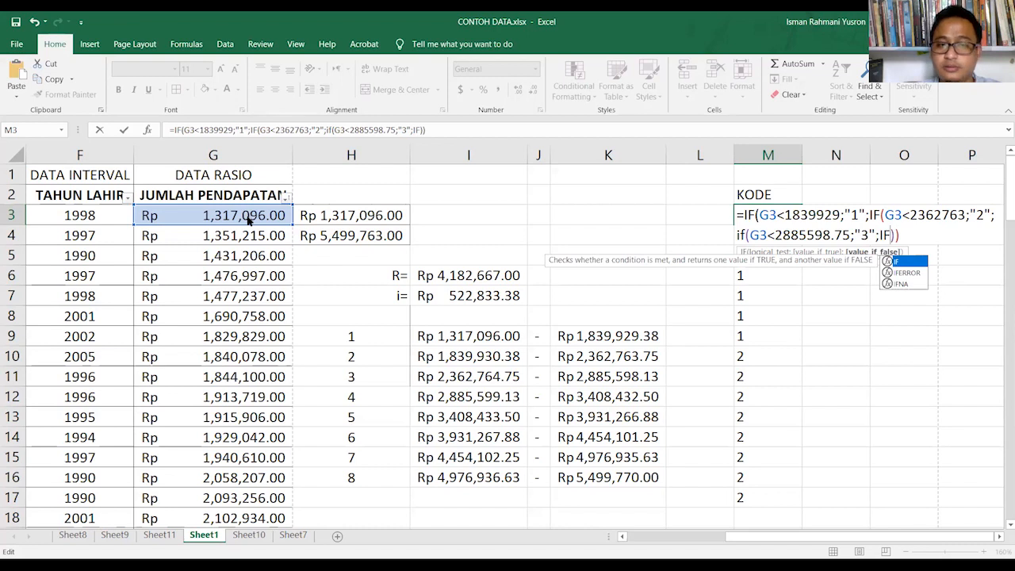
key("Return")
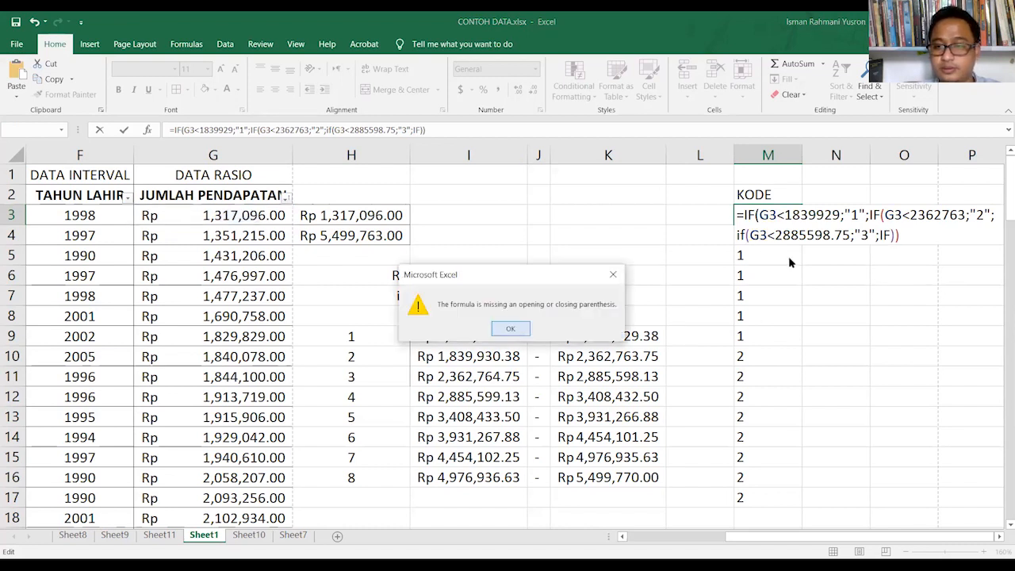
key("Return")
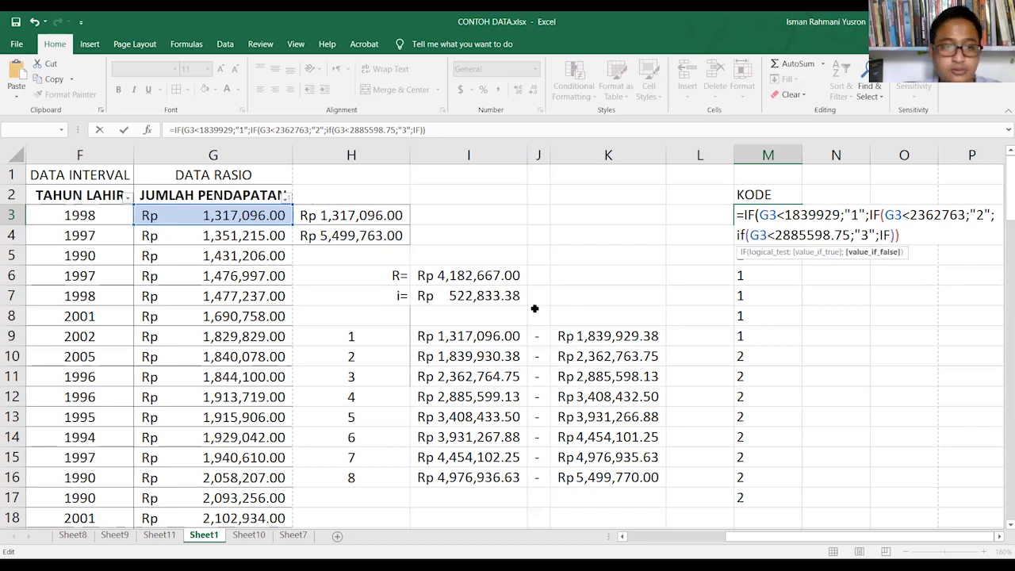
type("(")
Step: Enter the logical test G3<3408432 followed by a semicolon in the newest nested IF of M3's formula
left_click(236, 216)
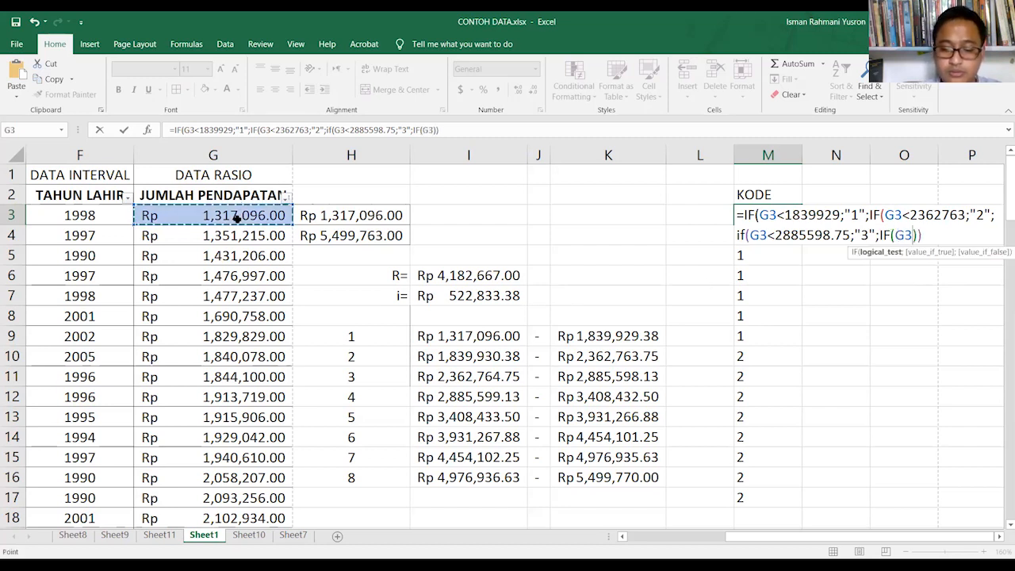
type(">")
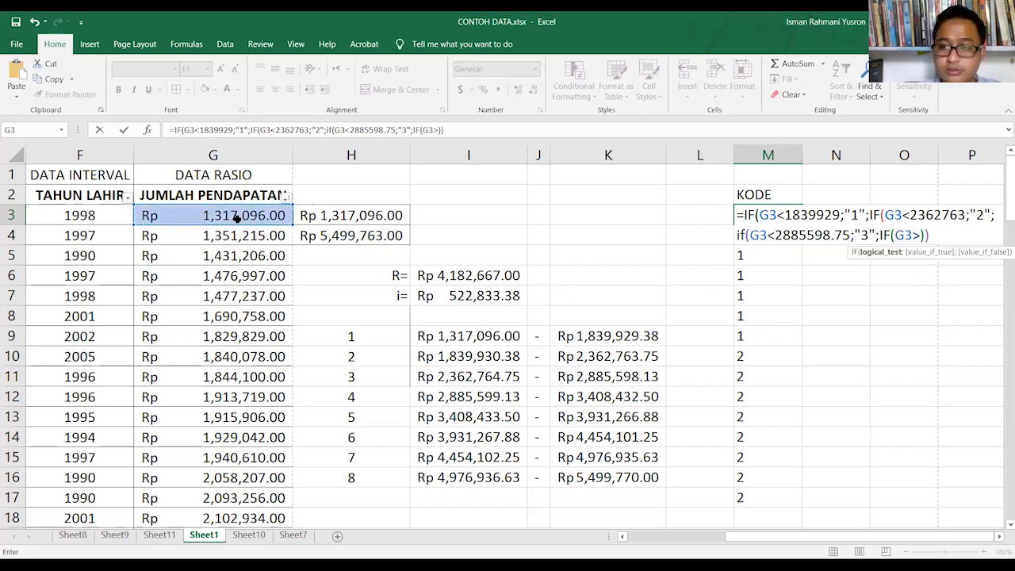
key("BackSpace")
type("<")
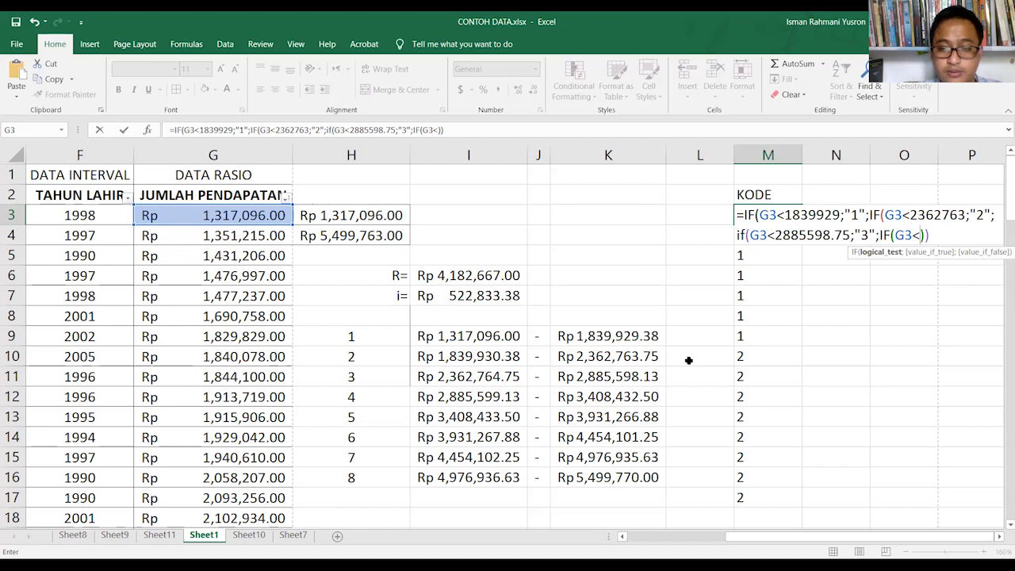
type("3408")
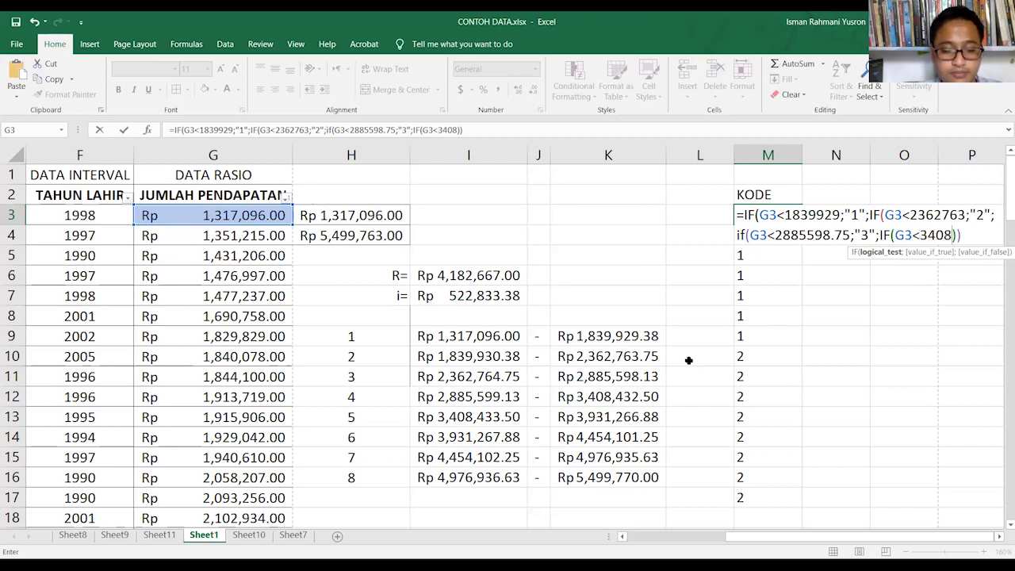
type("32")
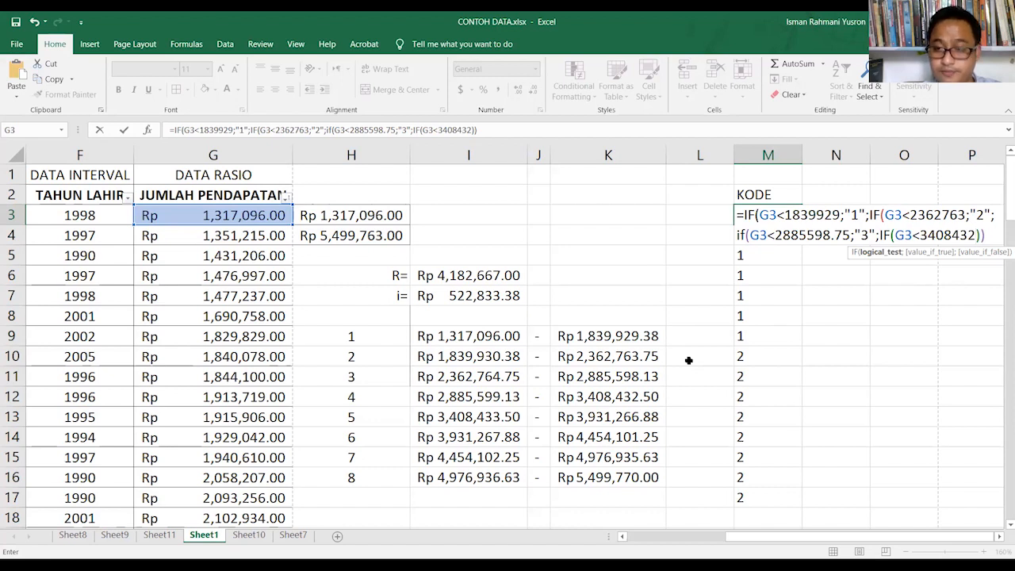
type(";")
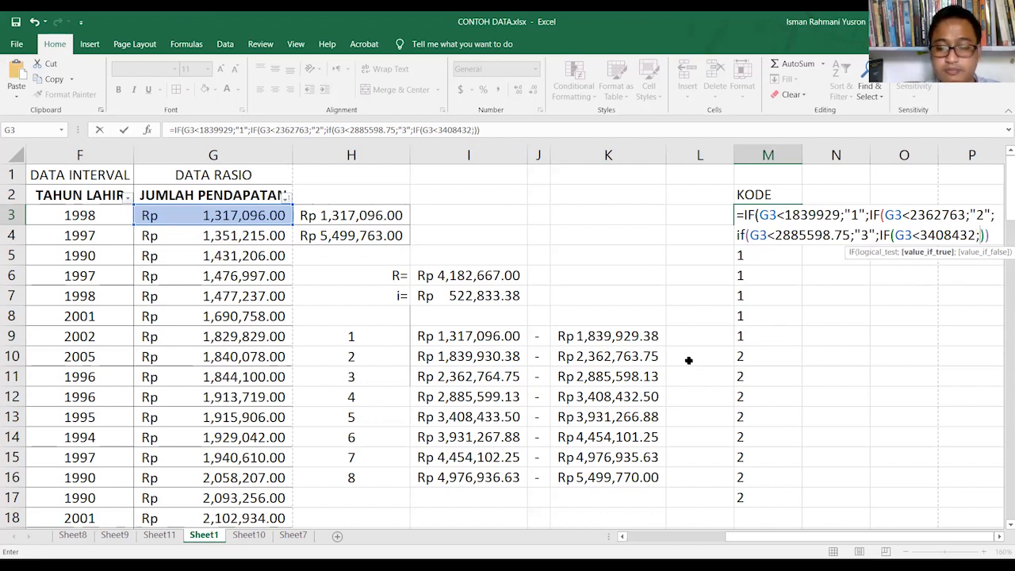
Step: Complete the innermost IF of M3's formula with the result text "4;"5" and commit the formula
type("\"")
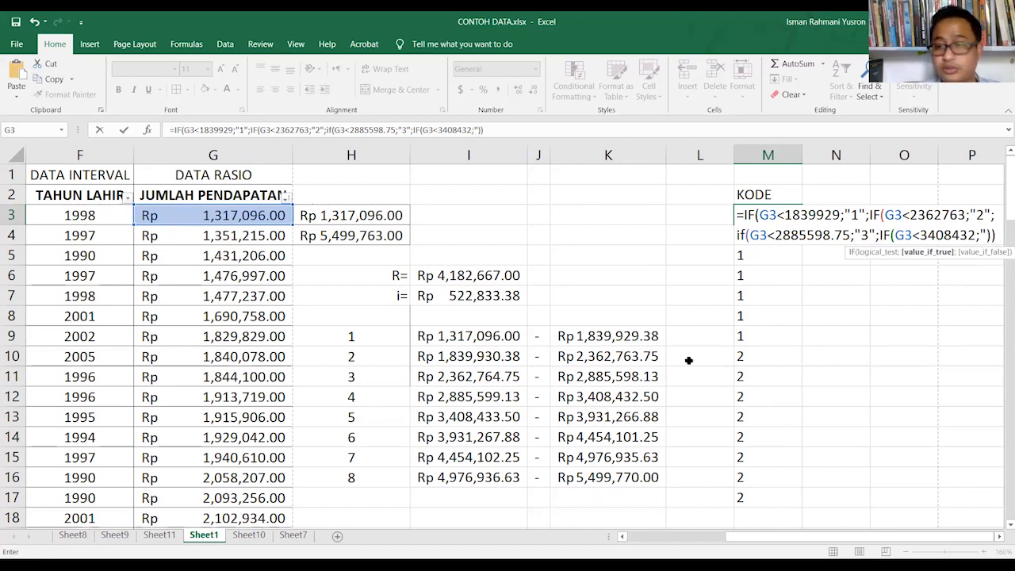
type("4")
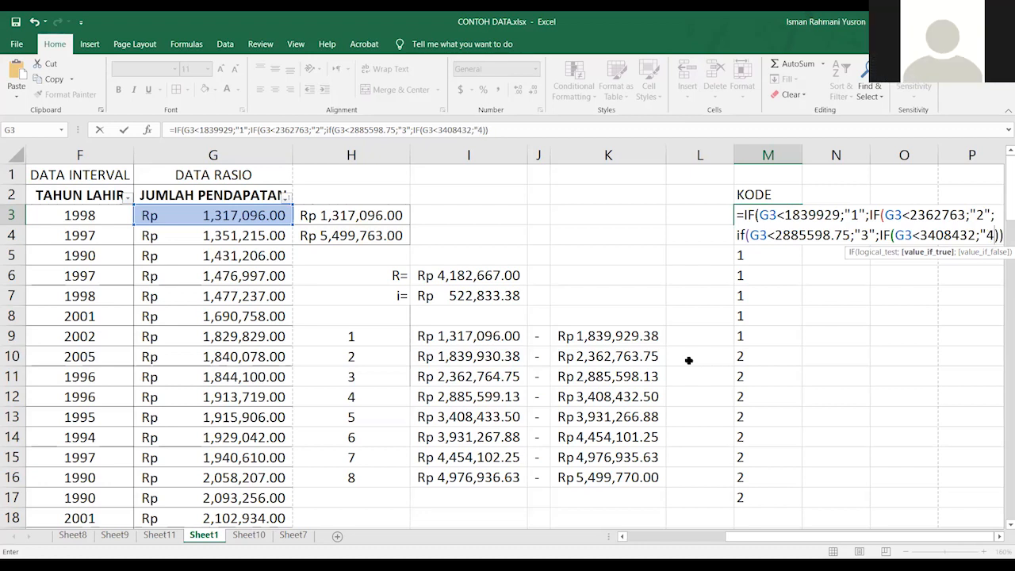
type(";")
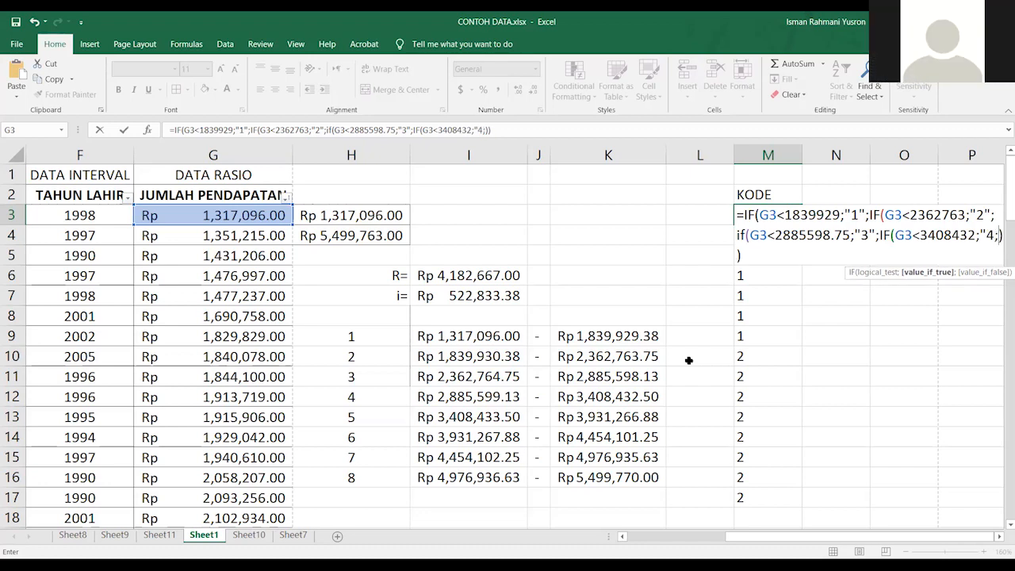
type("5")
key("BackSpace")
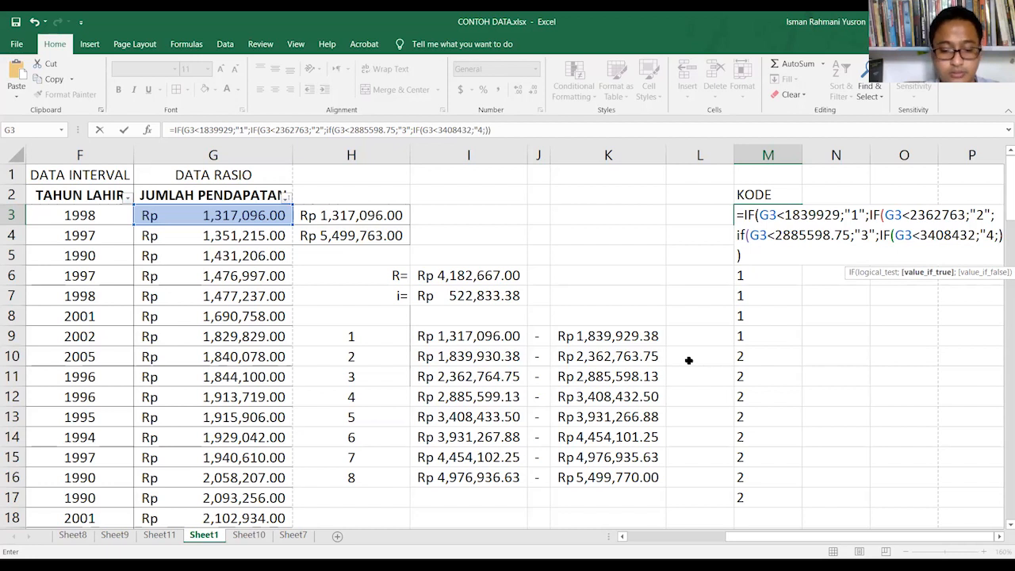
type("\"5\"")
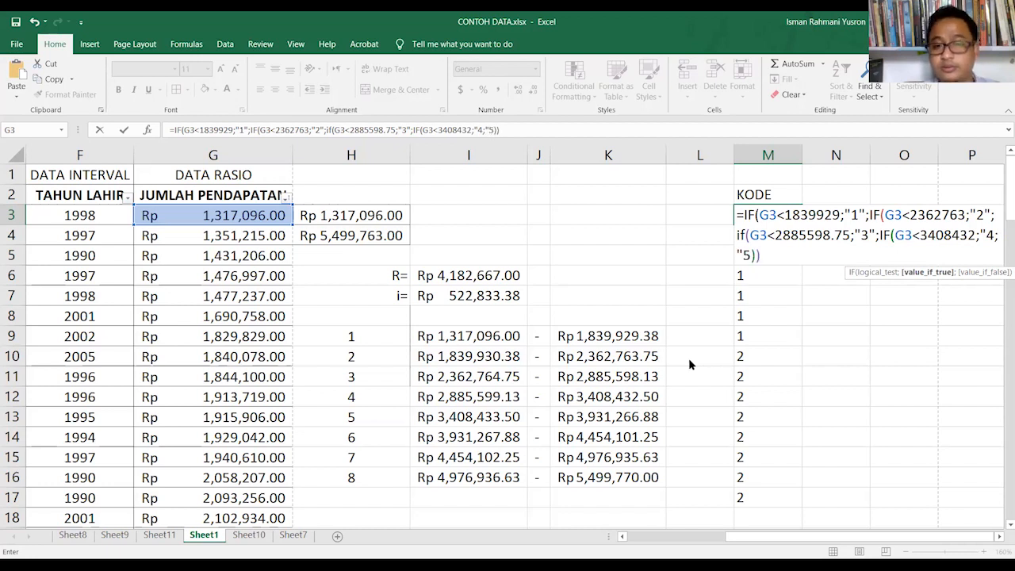
key("Return")
key("Up")
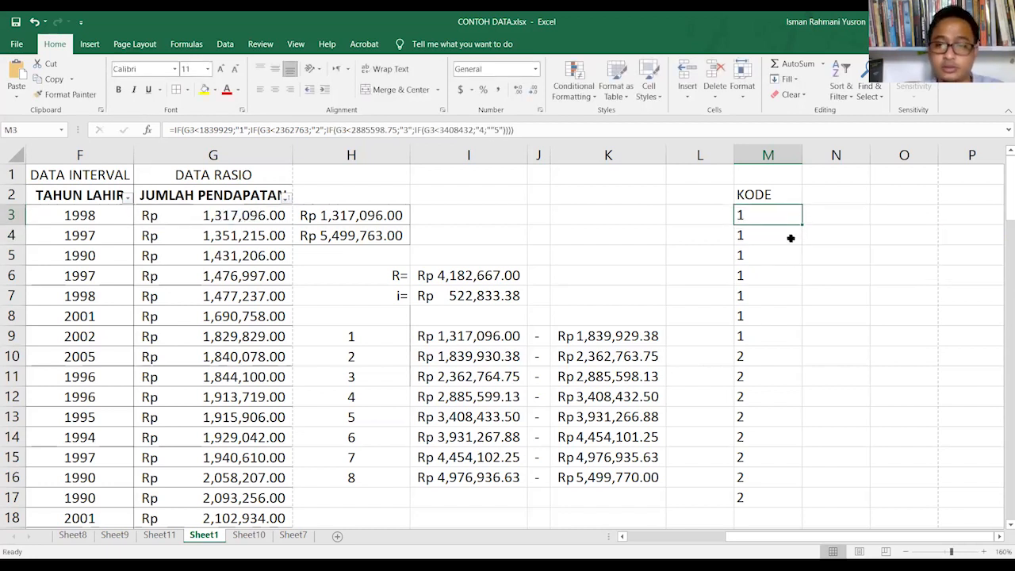
Step: Fill M3's KODE formula down the column through M52
left_click_drag(803, 223, 798, 319)
left_click(767, 219)
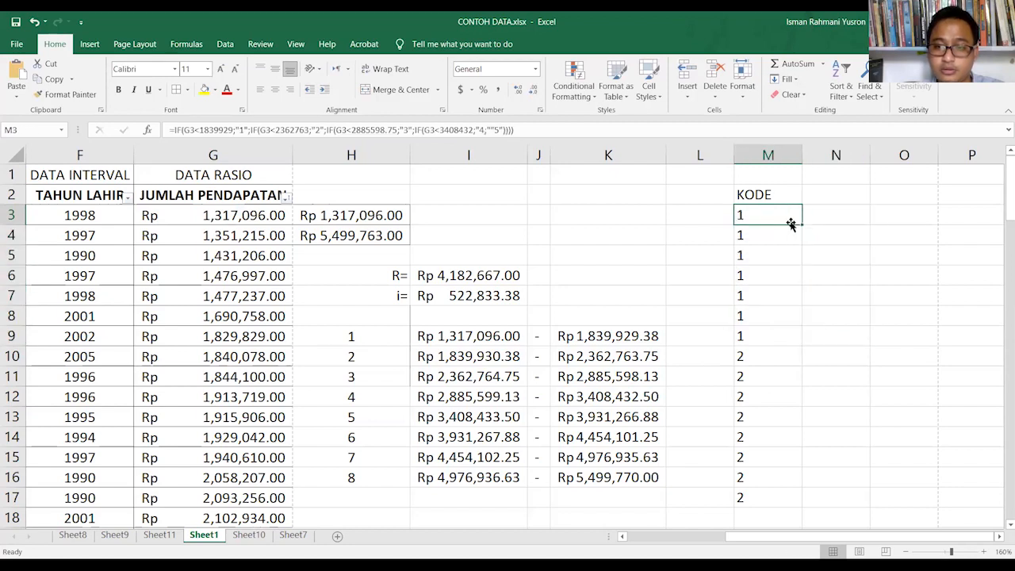
left_click_drag(801, 224, 793, 365)
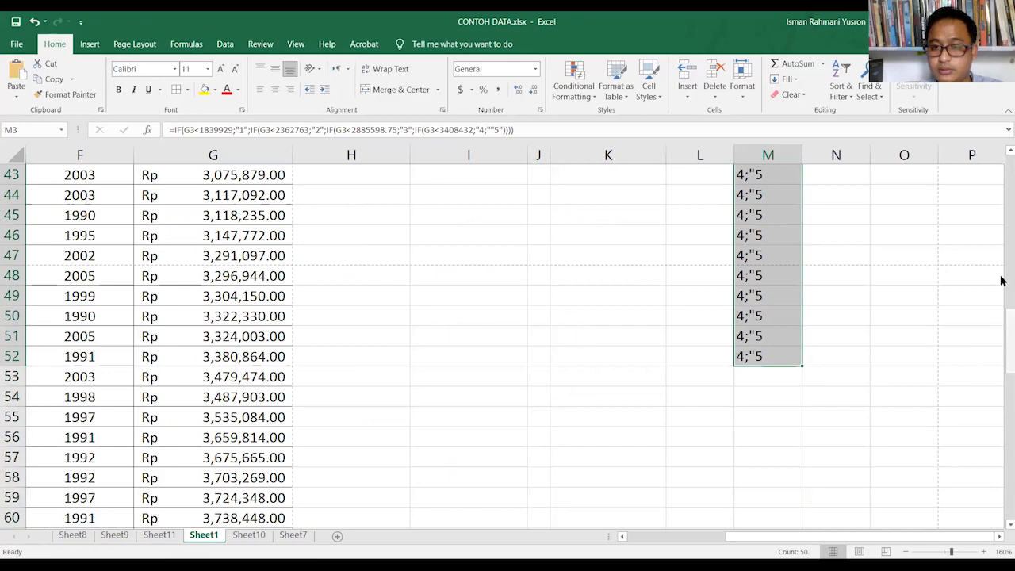
scroll(1003, 258, "up", 5)
scroll(1004, 284, "down", 2)
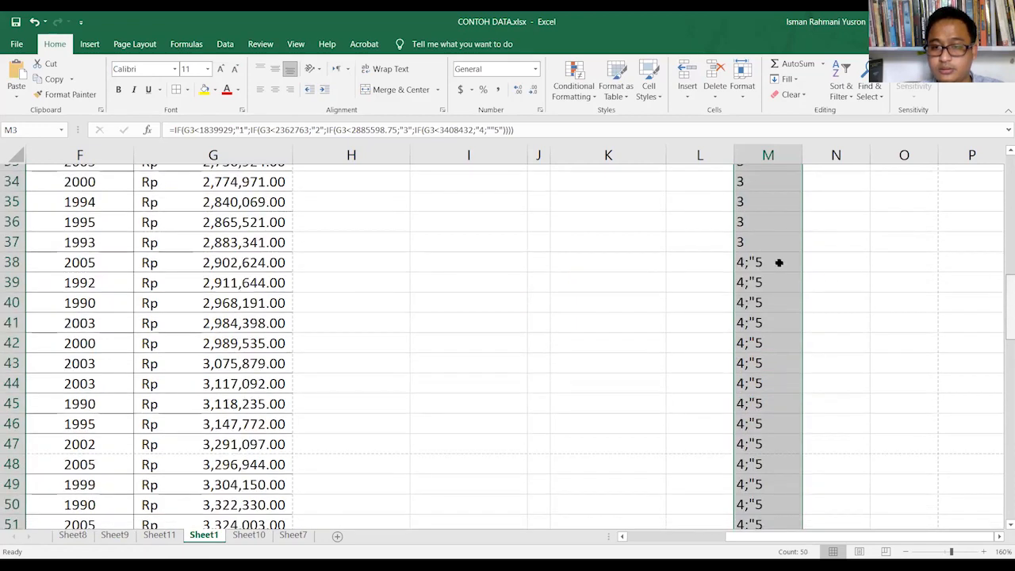
Step: Insert the missing closing quotation mark after the 4 in M38's formula and commit it
double_click(762, 262)
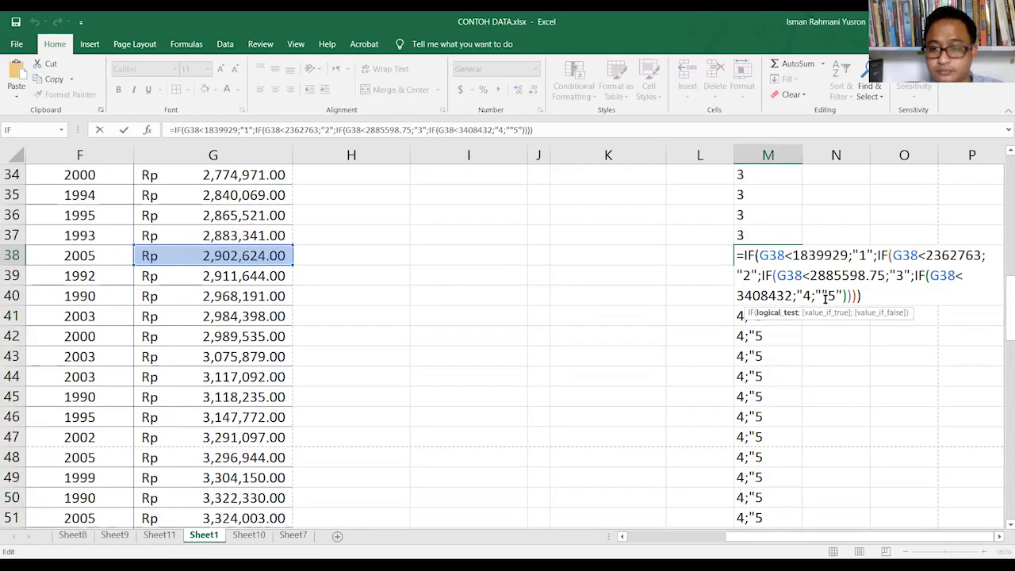
left_click(813, 295)
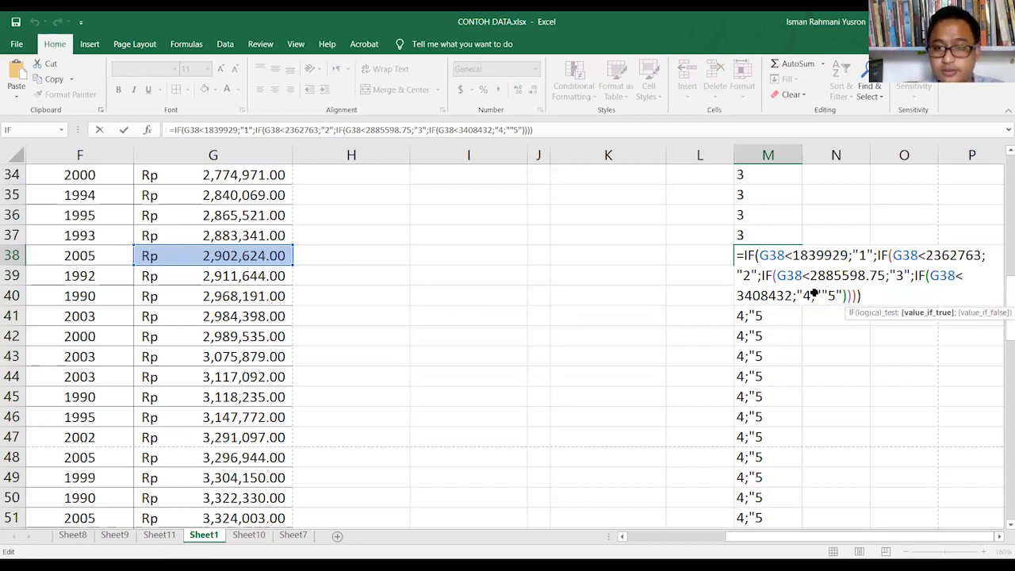
type("\"")
key("ctrl+Return")
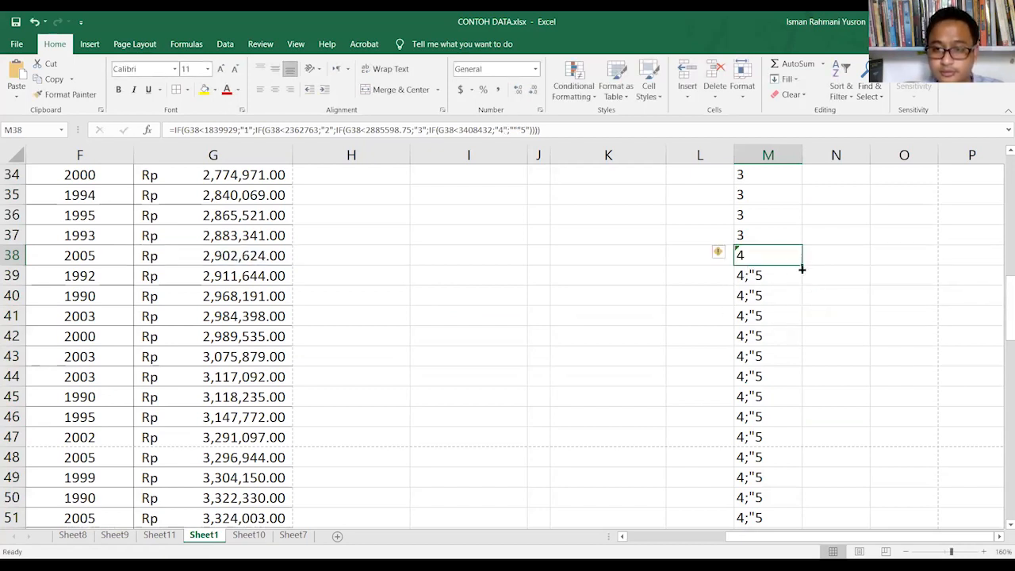
Step: Fill M38's corrected formula down the KODE column through M70 and check the codes against the incomes
left_click_drag(802, 265, 789, 347)
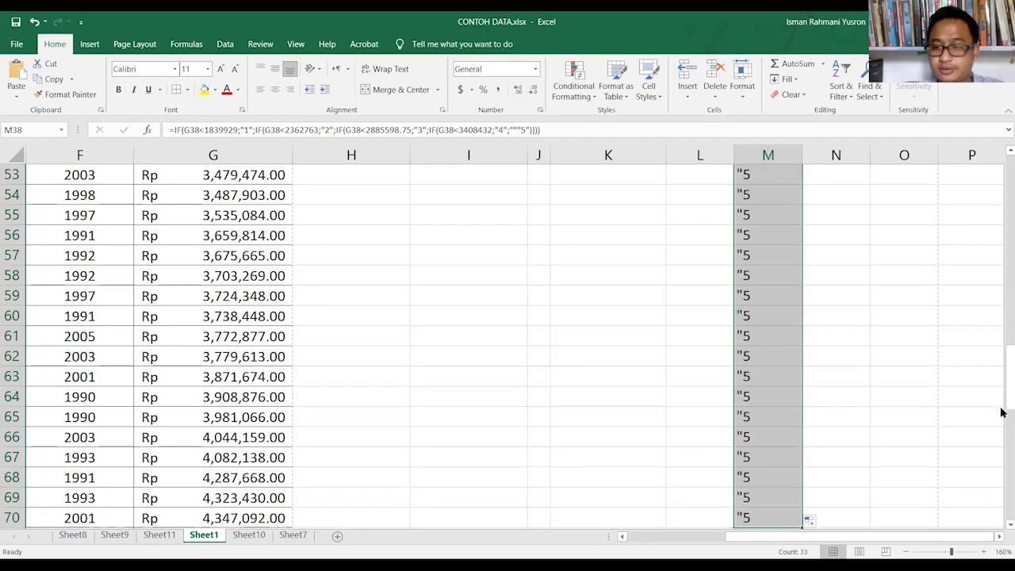
scroll(1002, 303, "up", 8)
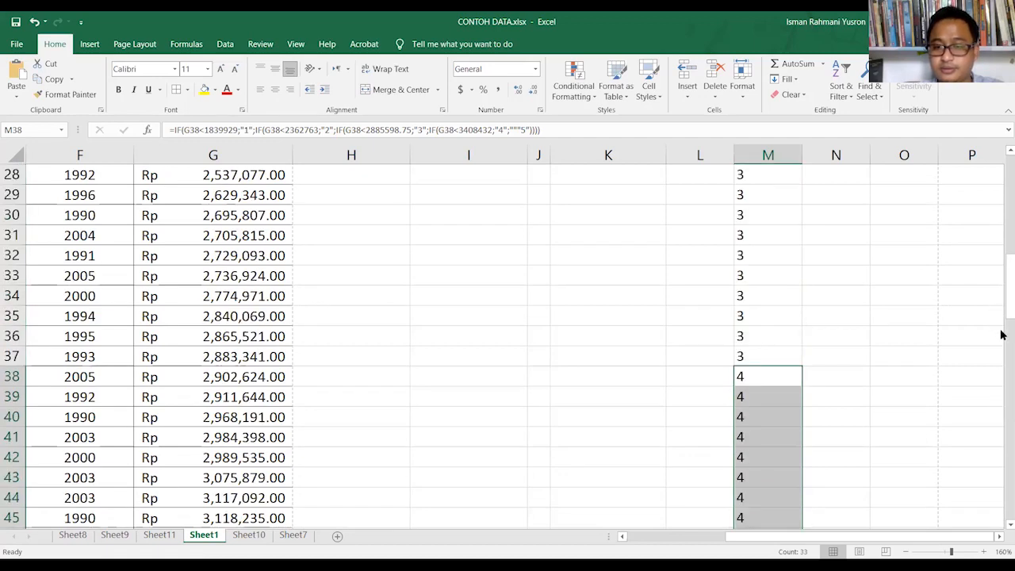
scroll(1002, 414, "down", 10)
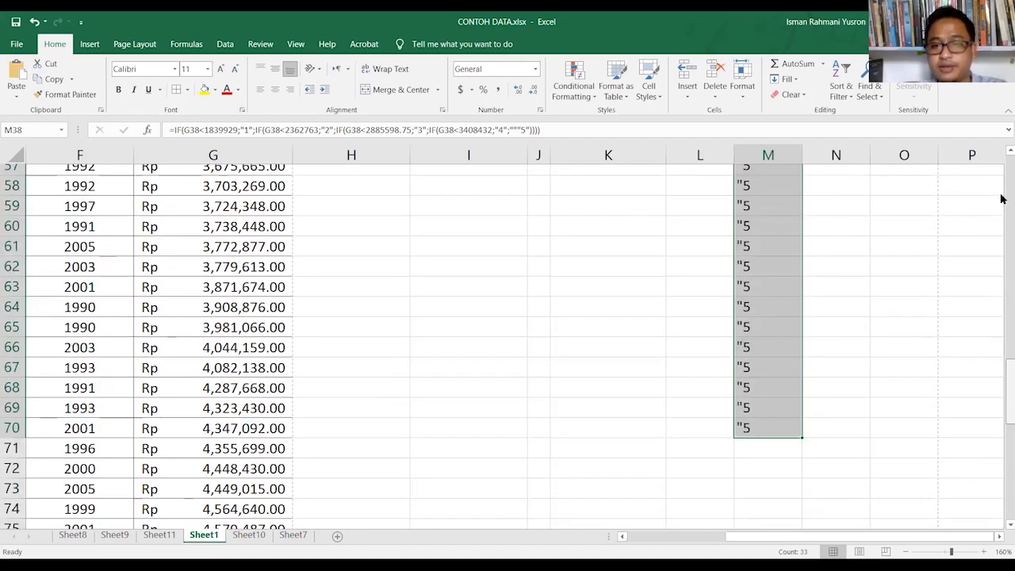
scroll(1002, 191, "up", 19)
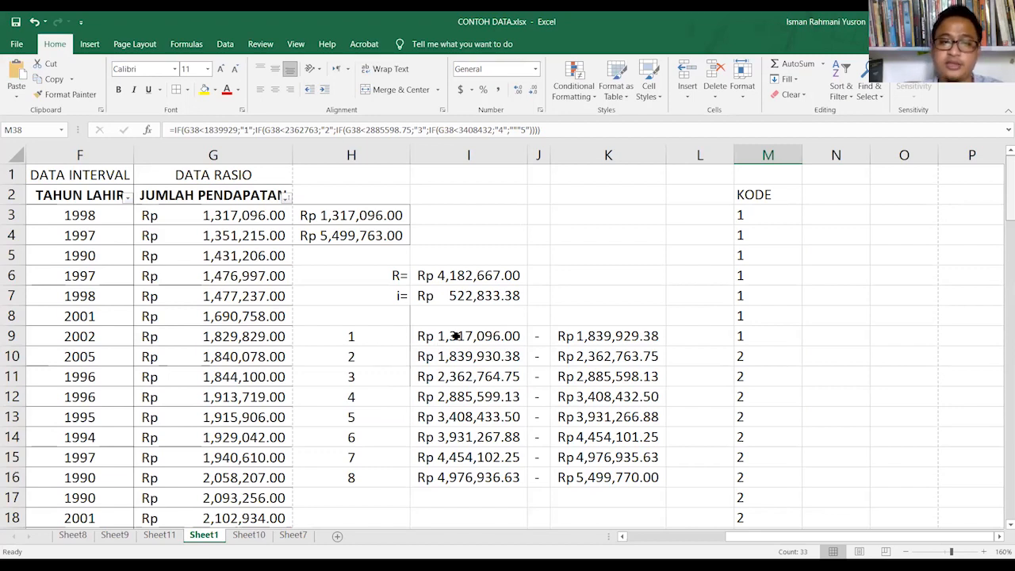
Step: Look at the income list on Sheet7 and return to Sheet1
left_click(622, 333)
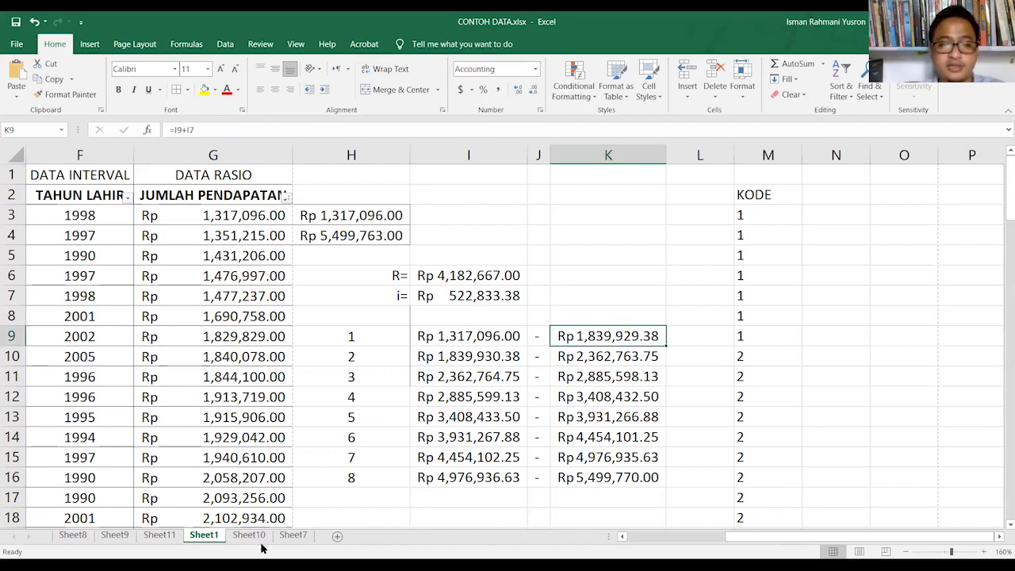
left_click(292, 536)
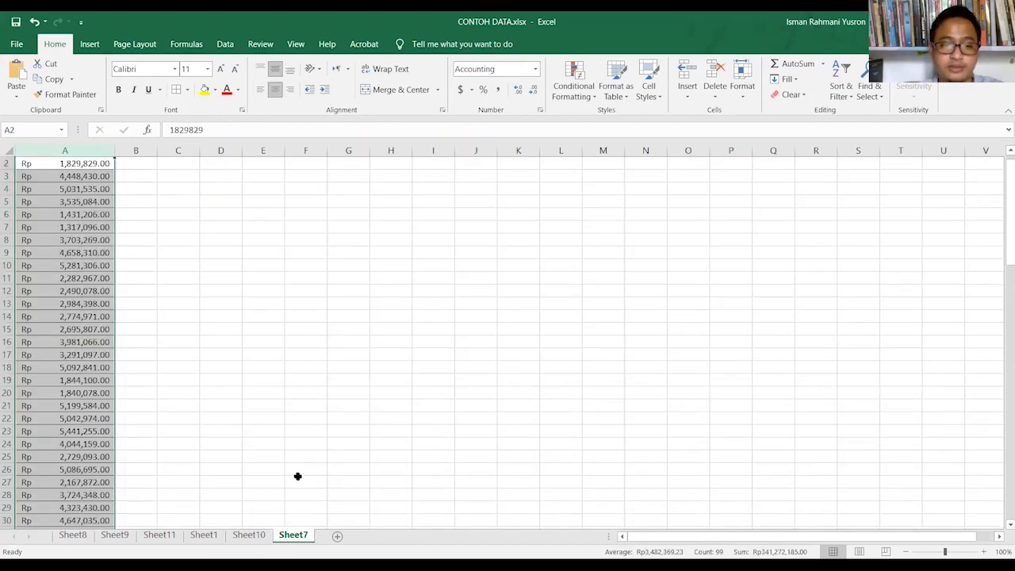
key("ctrl+Page_Up")
key("ctrl+Page_Up")
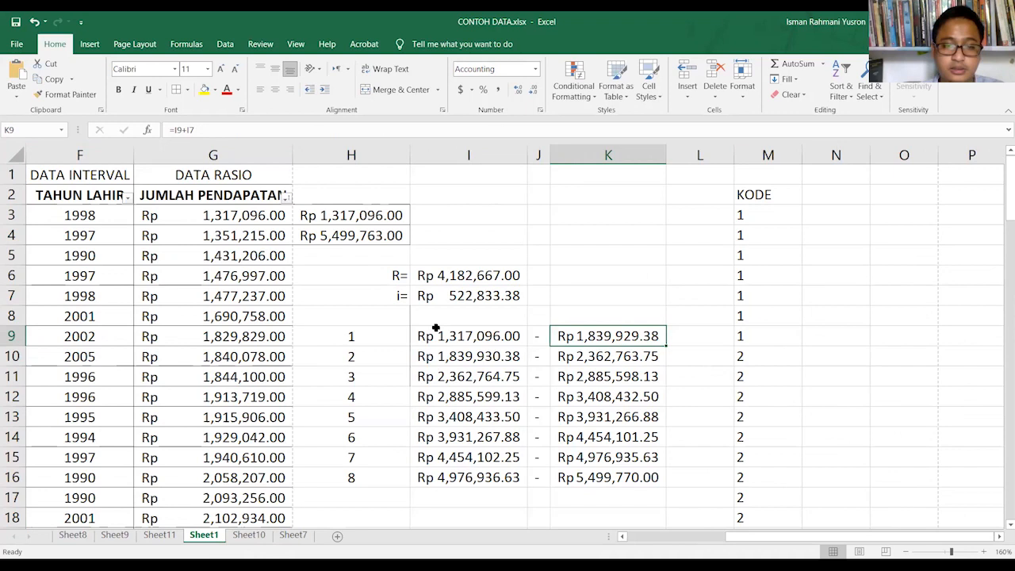
Step: Go through the class interval table row by row, from class 1 to class 8, examining the limits in columns I and K
left_click_drag(435, 332, 545, 361)
left_click(694, 338)
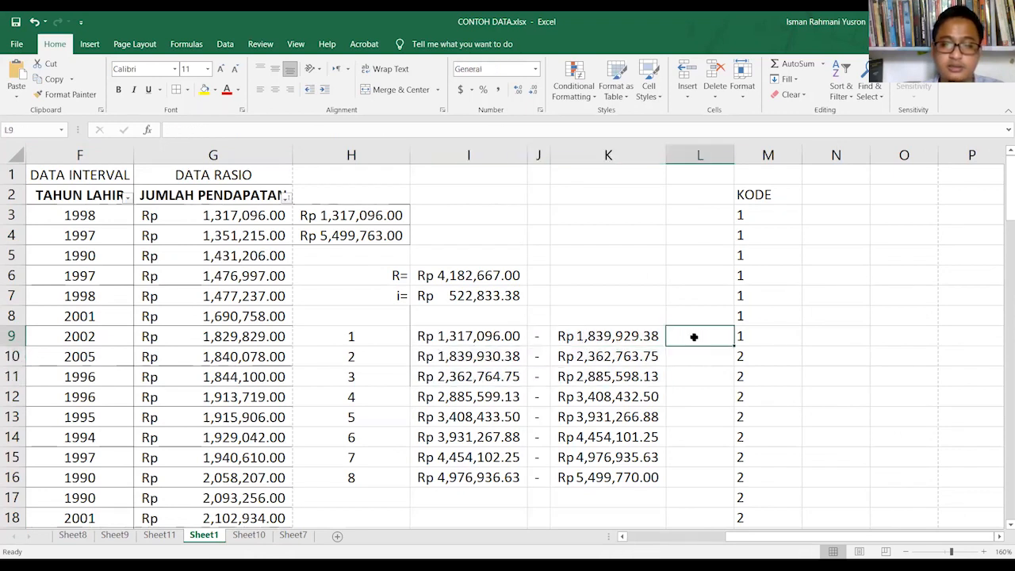
left_click_drag(699, 365, 696, 382)
left_click(705, 438)
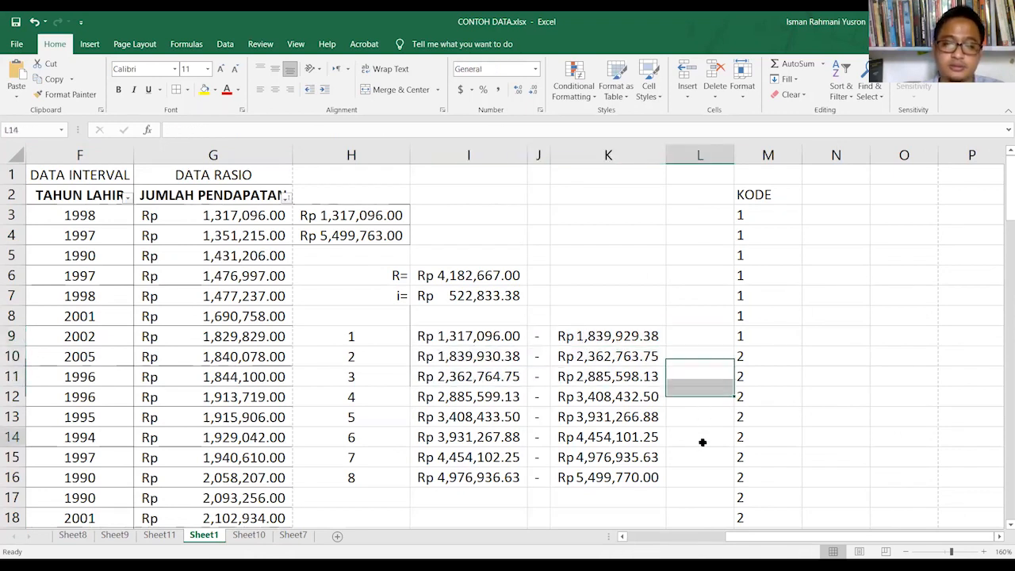
left_click(687, 372)
left_click(685, 356)
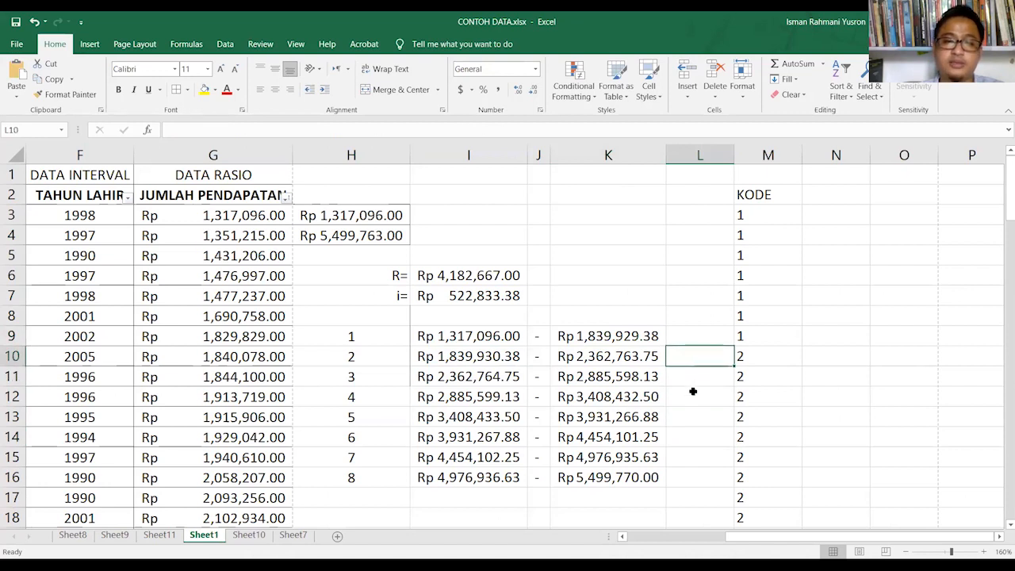
left_click(695, 398)
left_click(696, 419)
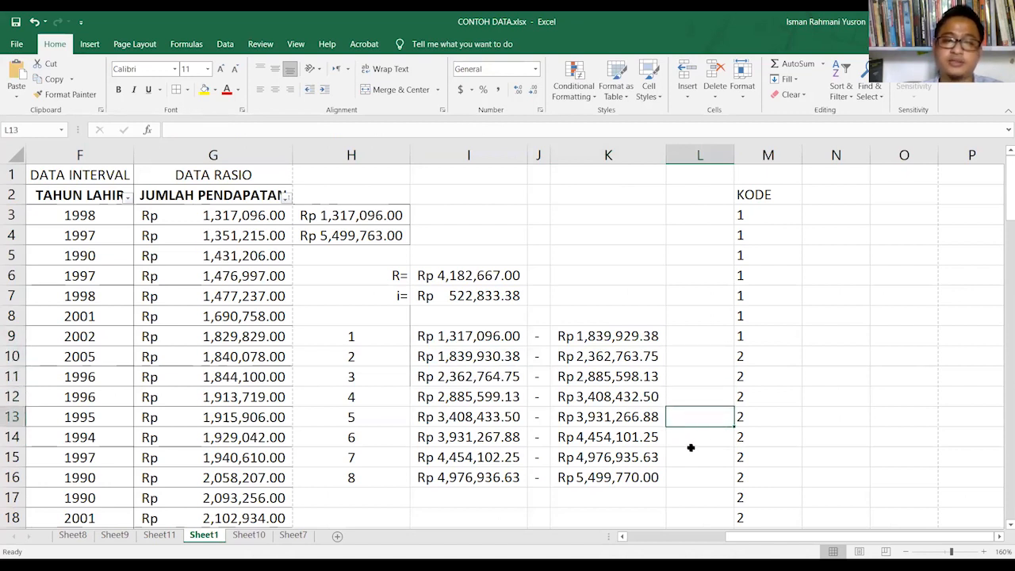
left_click(703, 442)
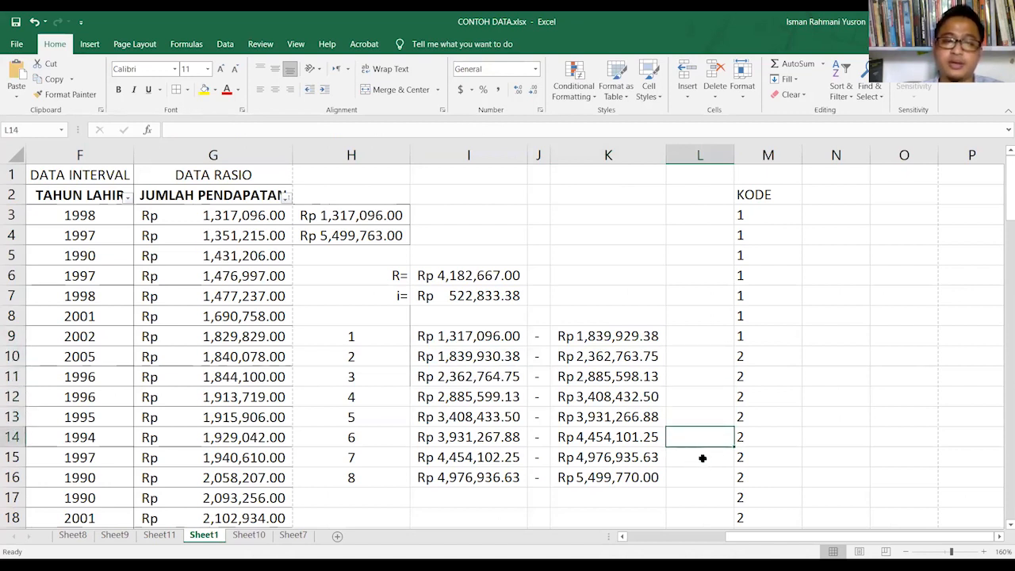
left_click(702, 458)
left_click(701, 474)
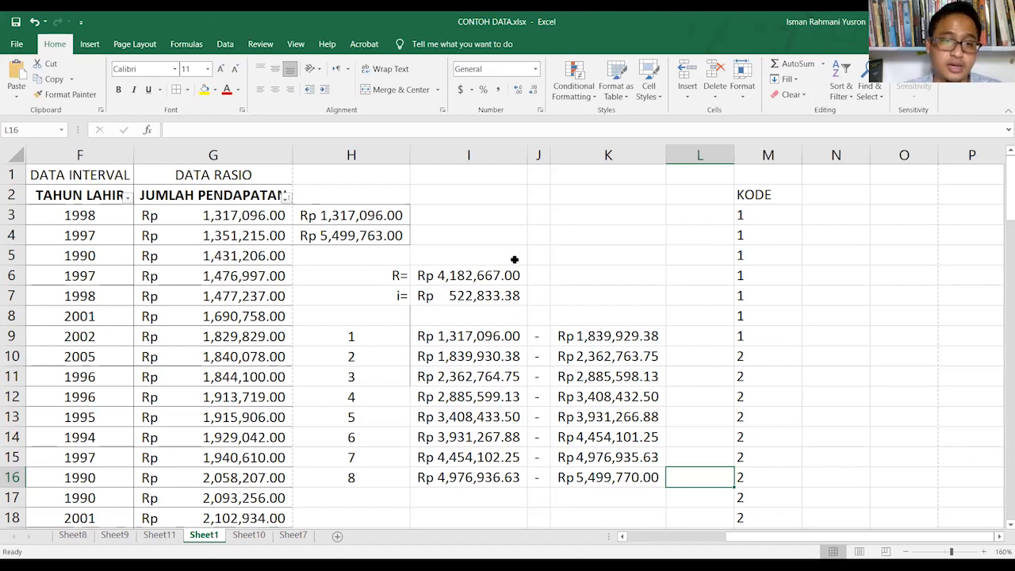
left_click_drag(334, 179, 772, 521)
left_click_drag(641, 437, 590, 308)
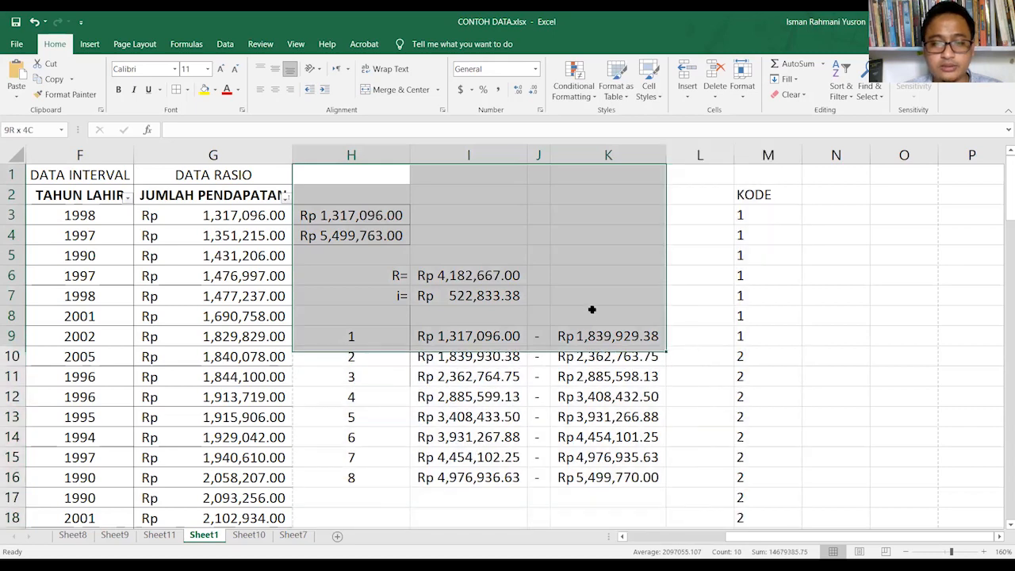
left_click(546, 270)
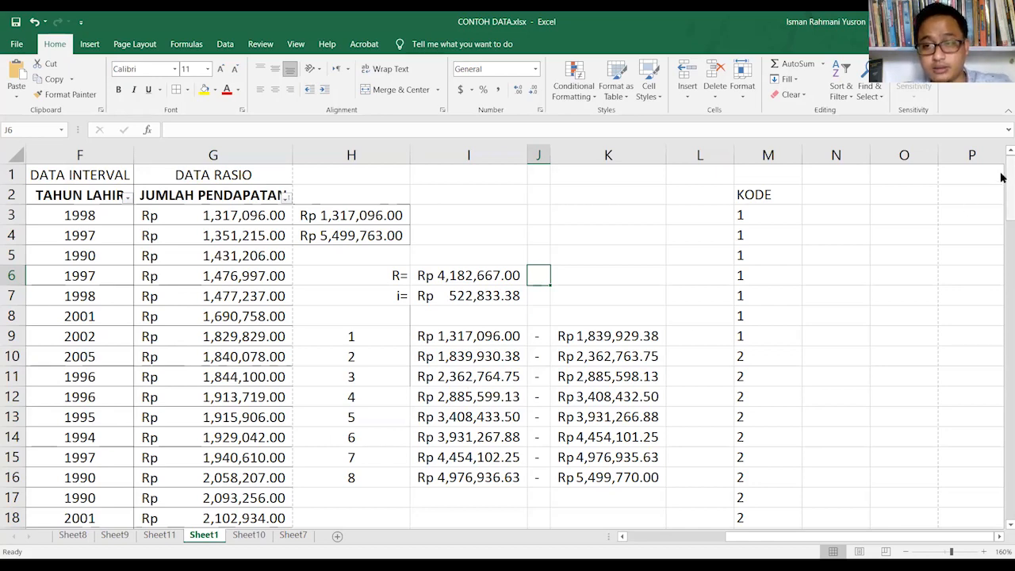
scroll(1000, 184, "down", 1)
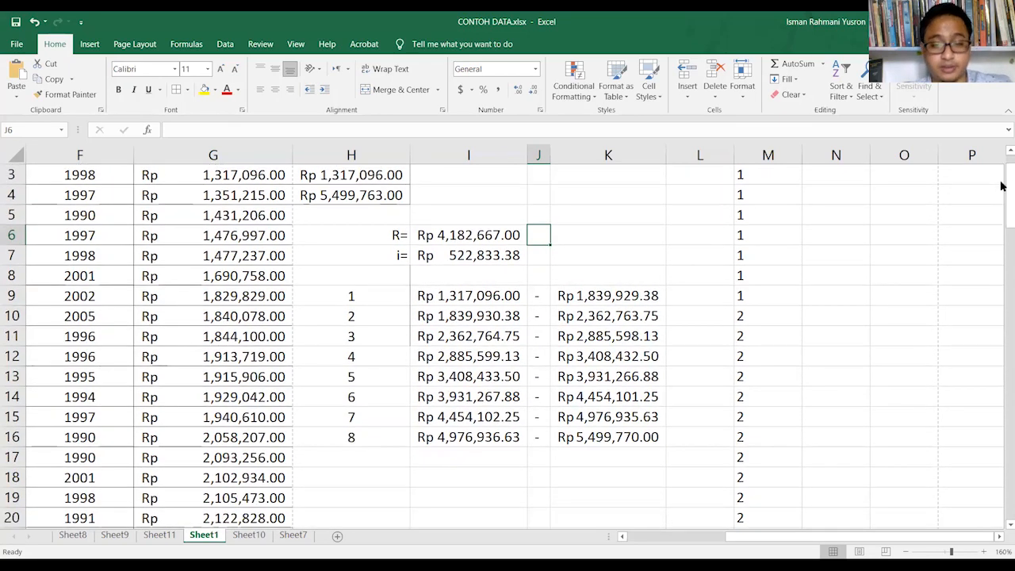
left_click(590, 326)
left_click(330, 300)
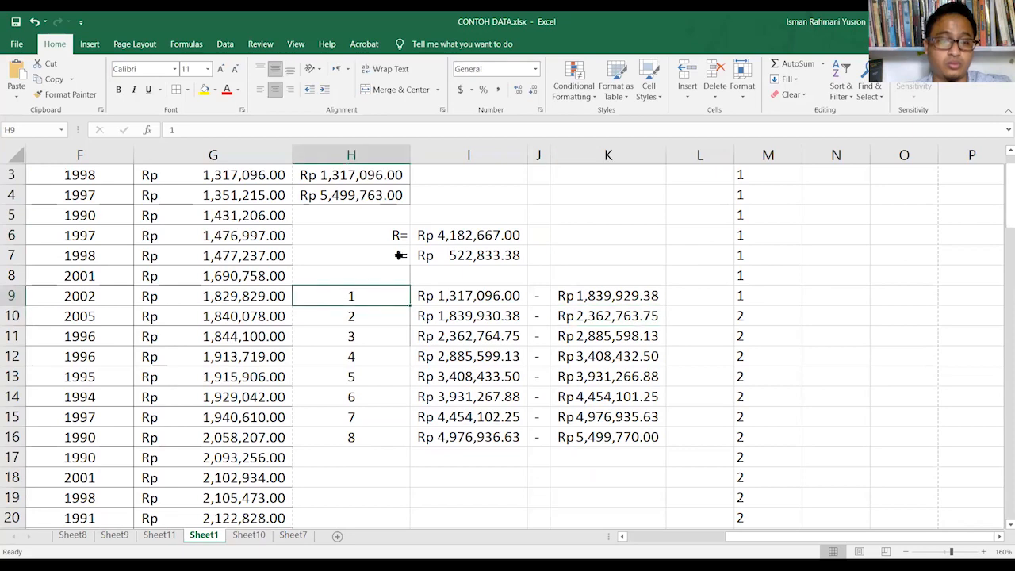
left_click(559, 269)
key("Left")
key("Left")
key("Left")
key("Left")
key("Left")
key("Left")
key("Left")
key("Left")
key("Left")
key("Left")
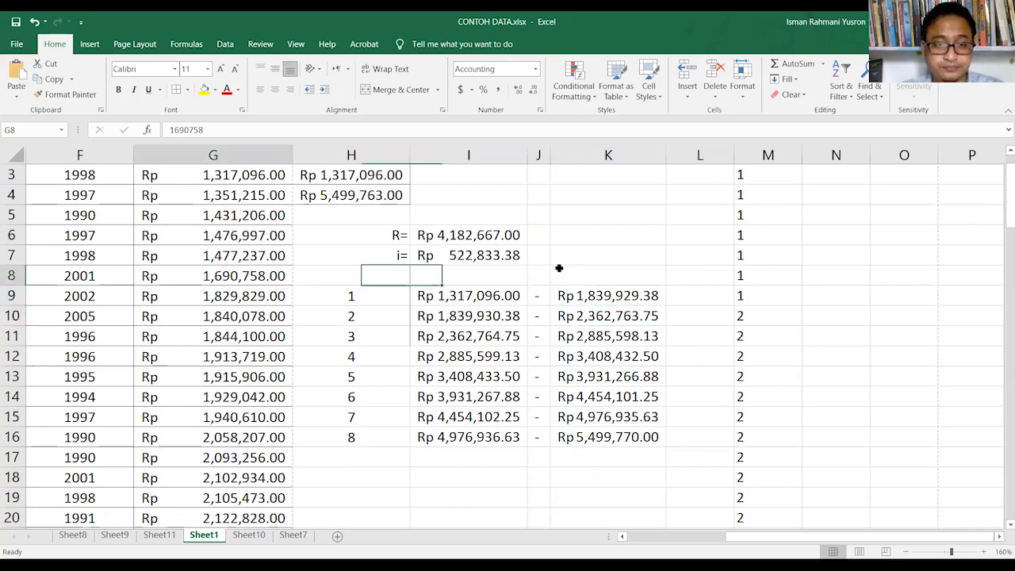
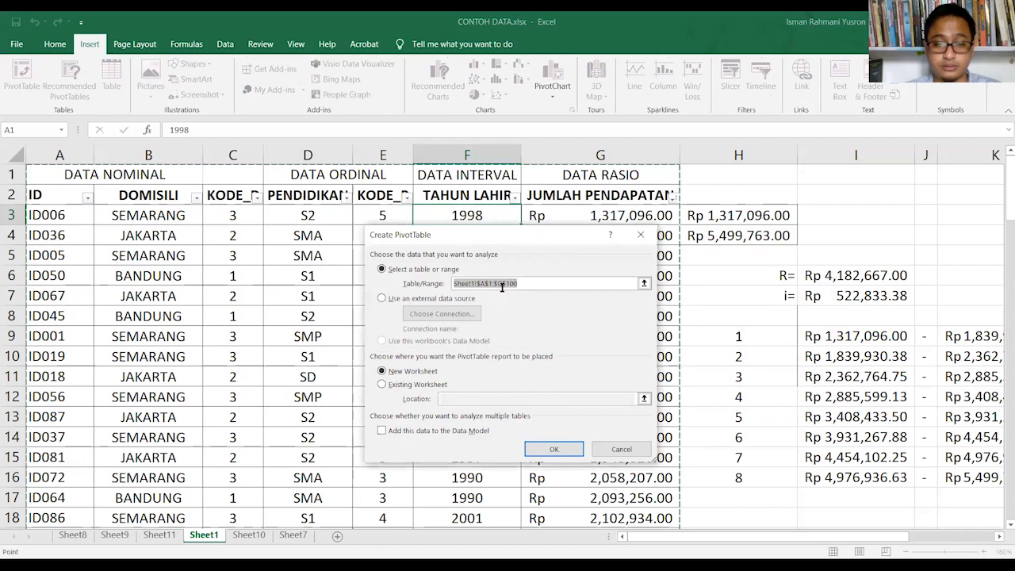
left_click(643, 286)
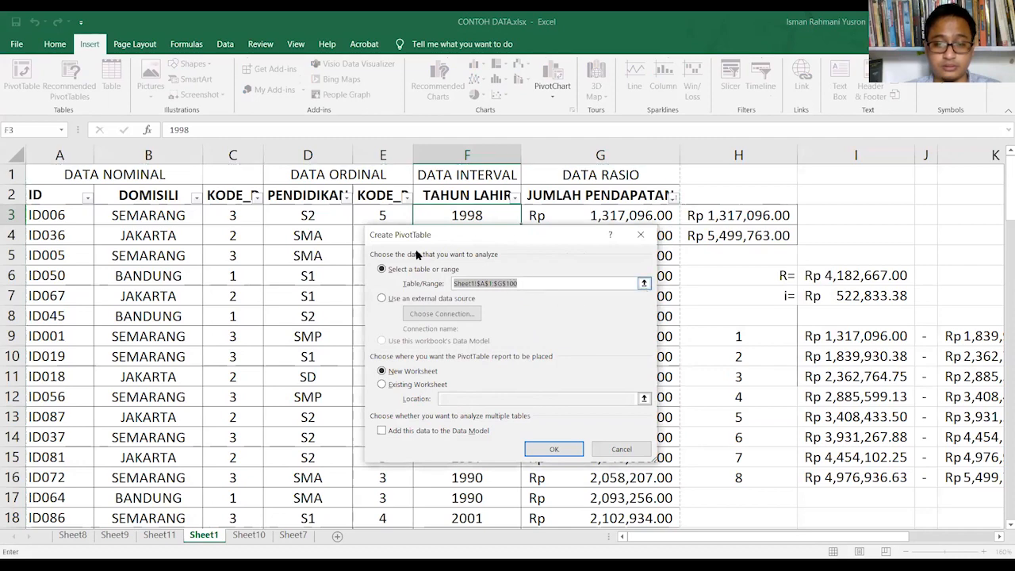
left_click(643, 284)
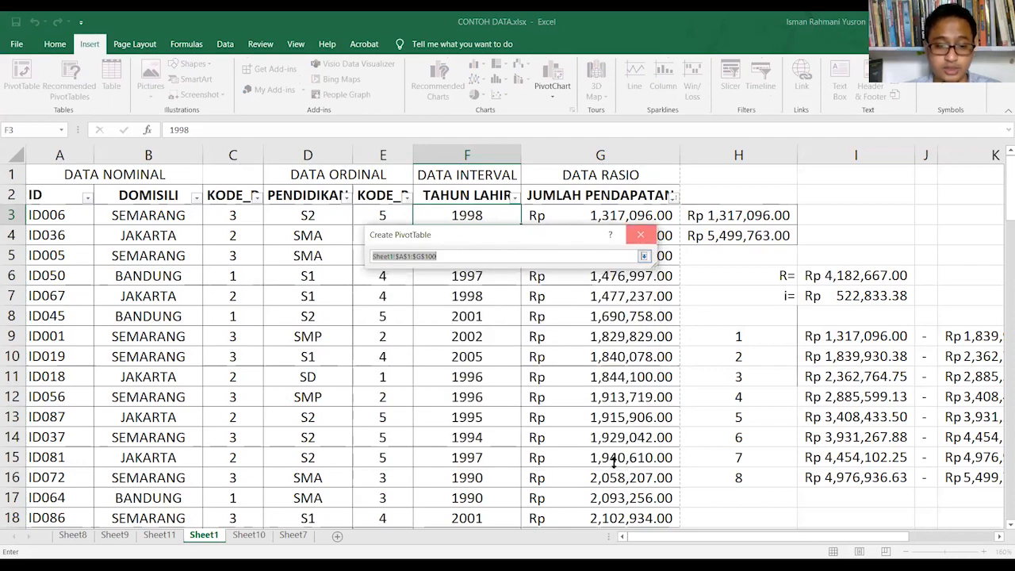
key("Return")
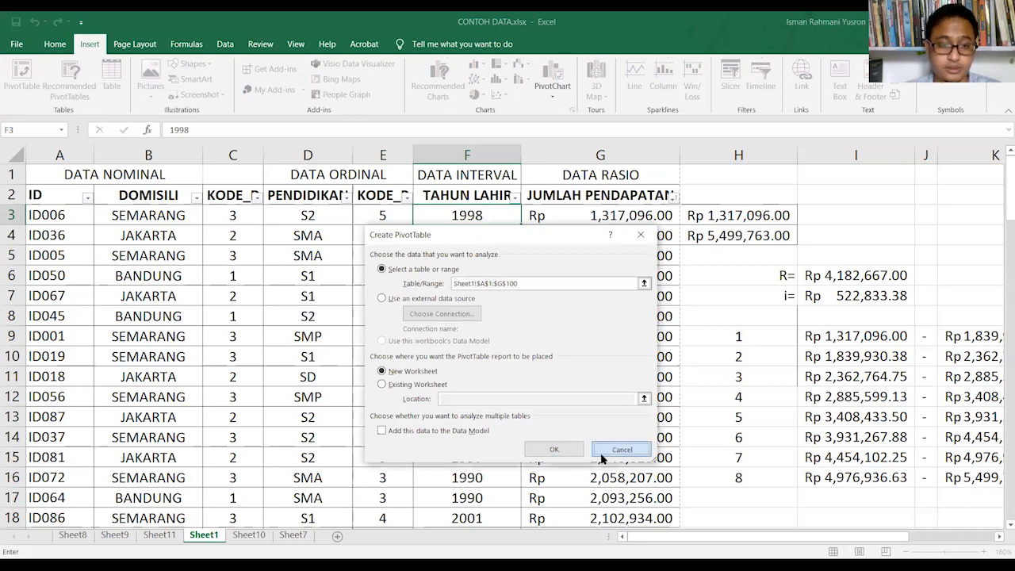
left_click(601, 458)
Step: Remove Average of JUMLAH PENDAPATAN from the values of the PENDIDIKAN PivotTable on Sheet8
left_click(249, 535)
left_click(115, 536)
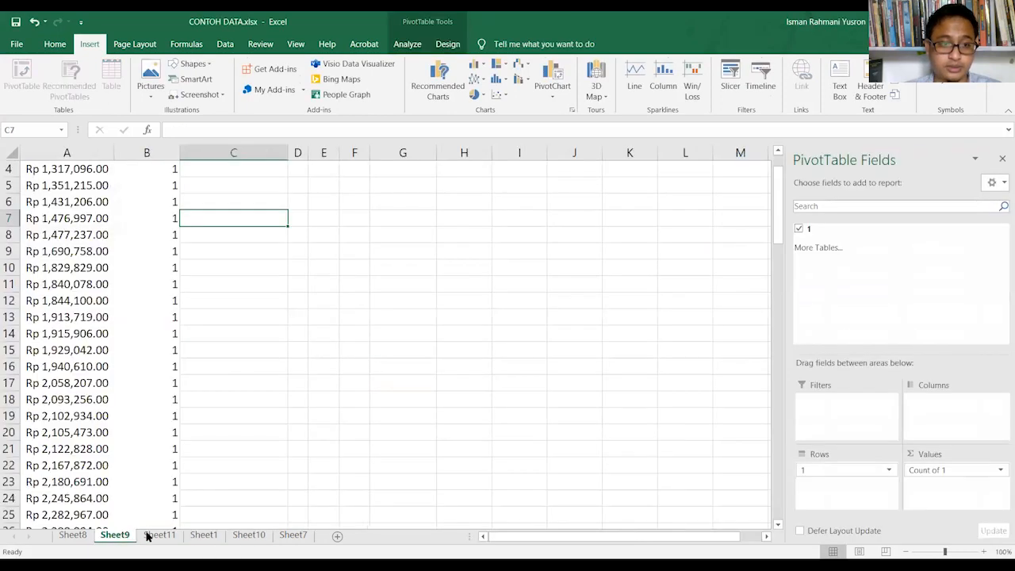
left_click(83, 538)
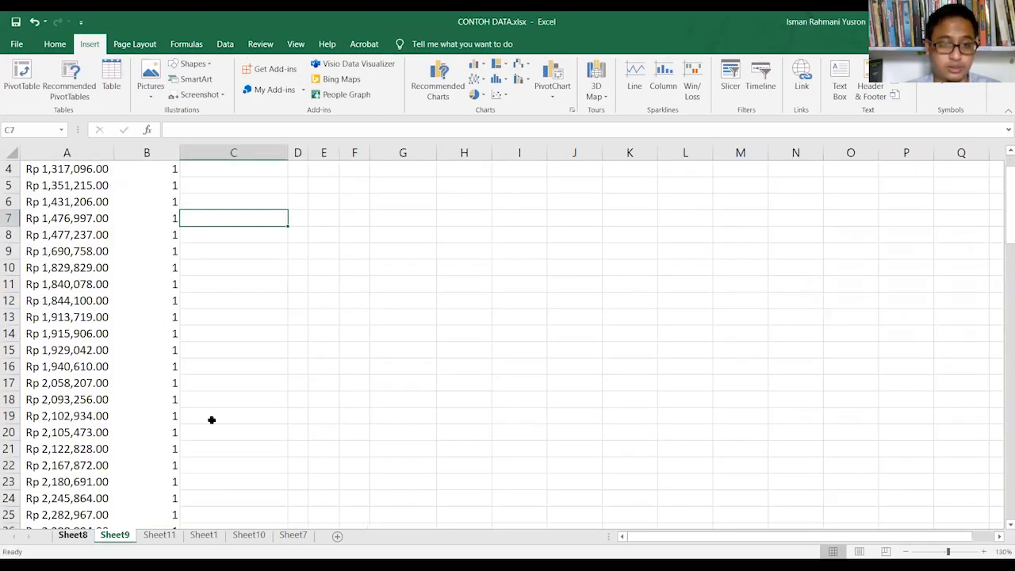
key("ctrl+Page_Up")
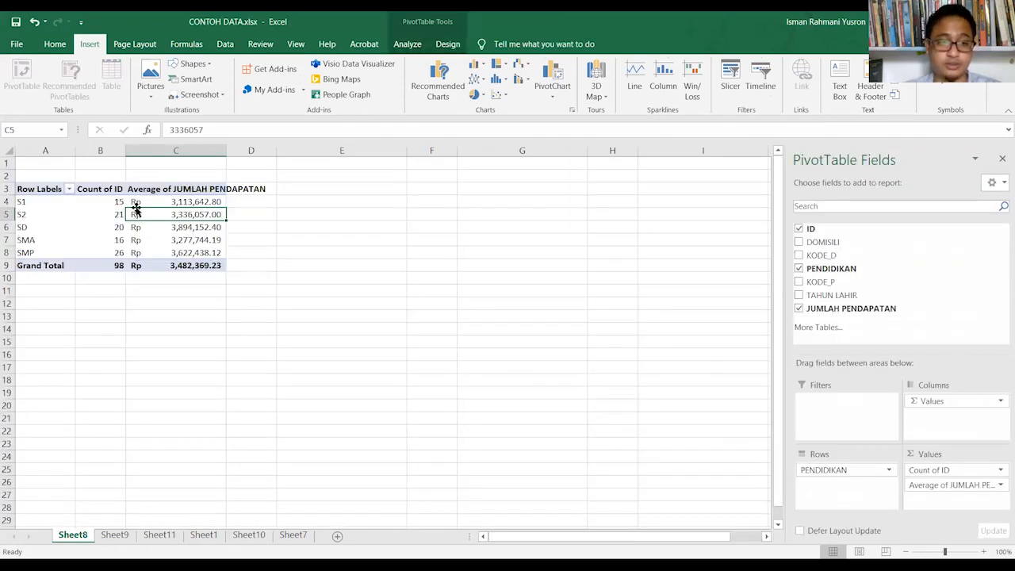
left_click(68, 208)
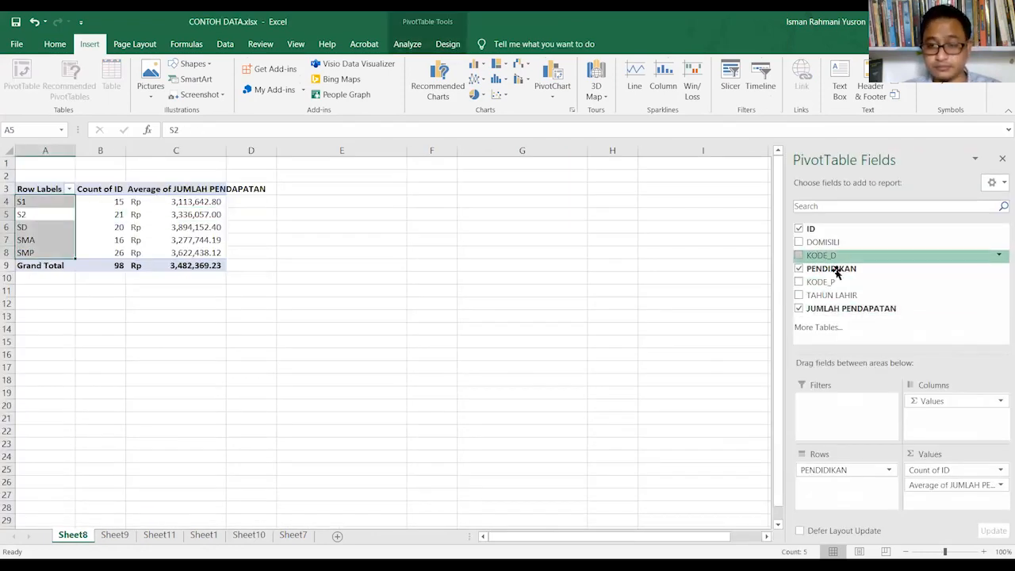
left_click_drag(837, 272, 834, 469)
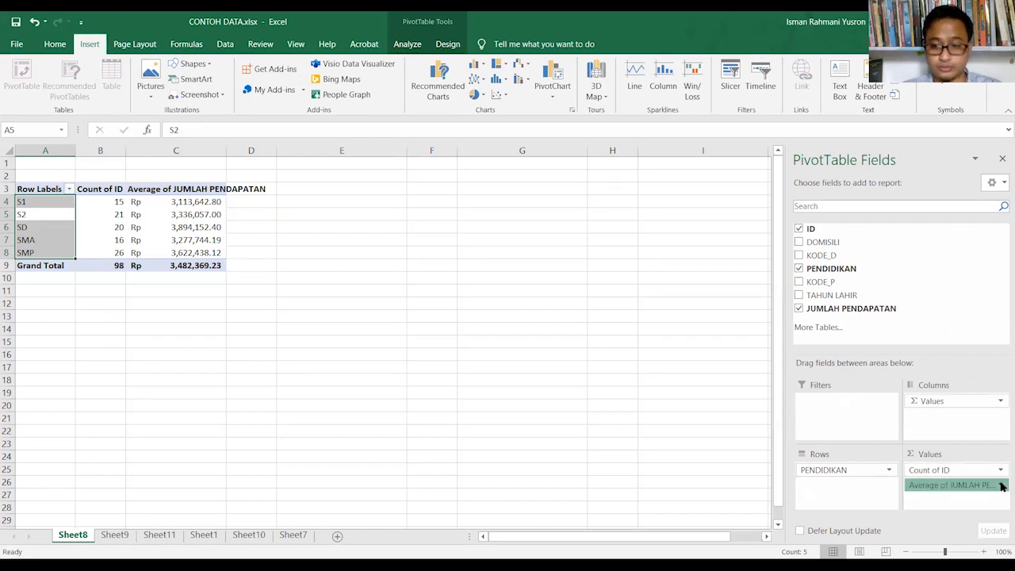
left_click_drag(1002, 486, 879, 433)
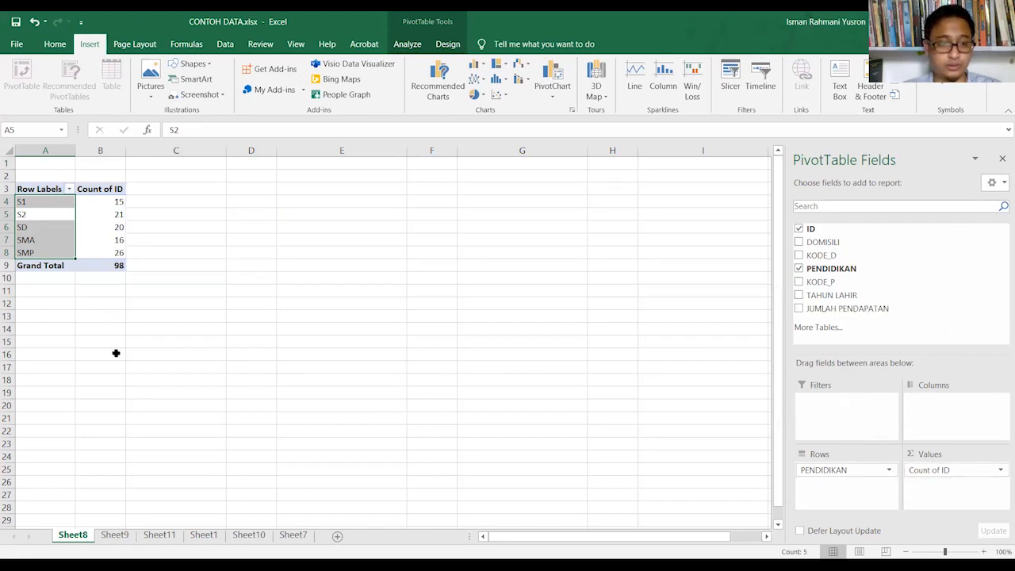
Step: Examine the ID count for each education level in the Sheet8 PivotTable, from S1 to SMP
left_click(100, 292)
left_click(21, 201)
left_click(122, 242)
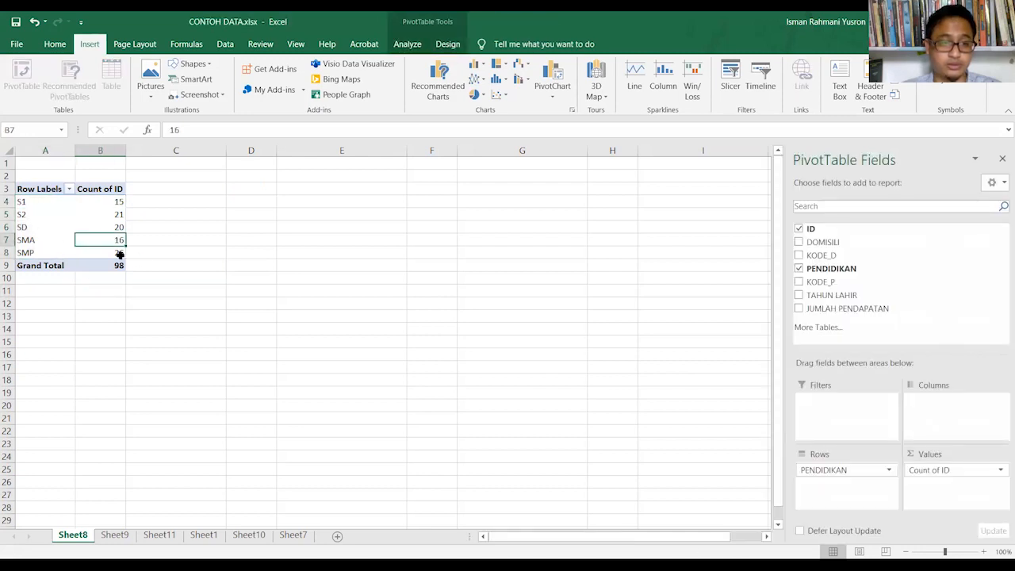
left_click(120, 254)
left_click(21, 203)
left_click(30, 214)
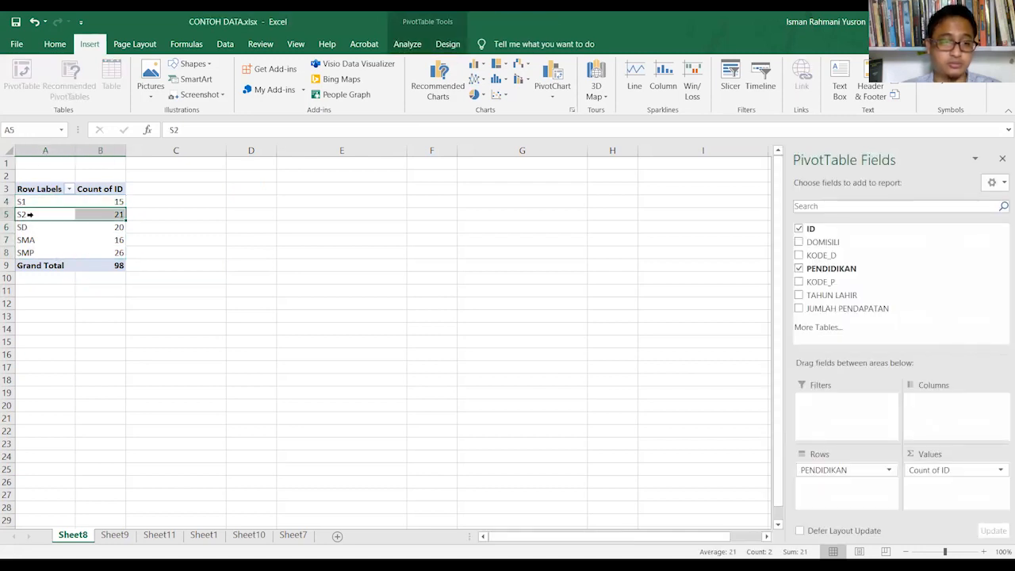
left_click(38, 227)
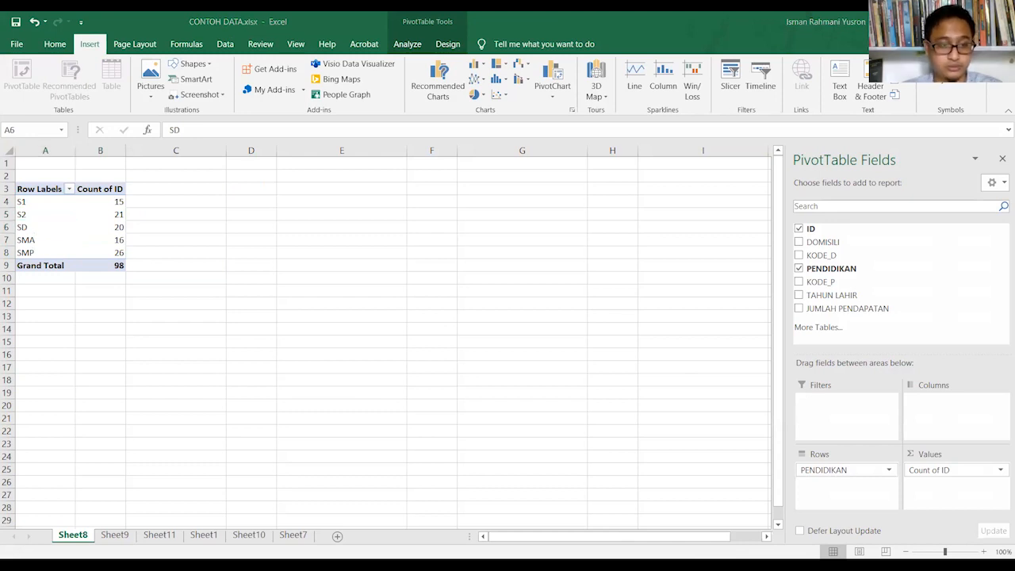
left_click(53, 187)
left_click(29, 215)
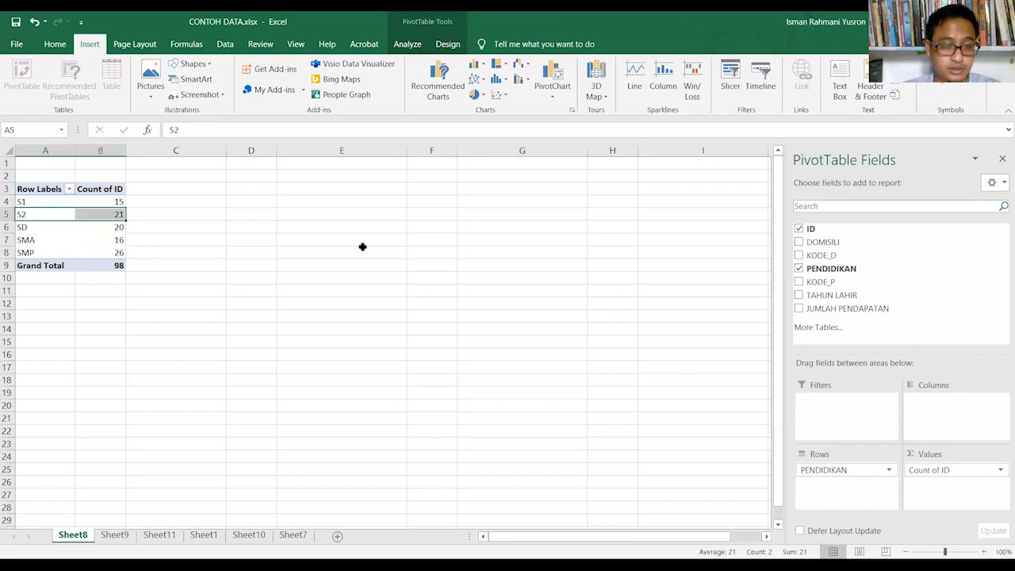
Step: Insert a clustered column PivotChart of the ID counts in A4:B8 and place it beside the PivotTable
left_click(984, 551)
left_click(984, 551)
left_click(984, 551)
left_click(148, 321)
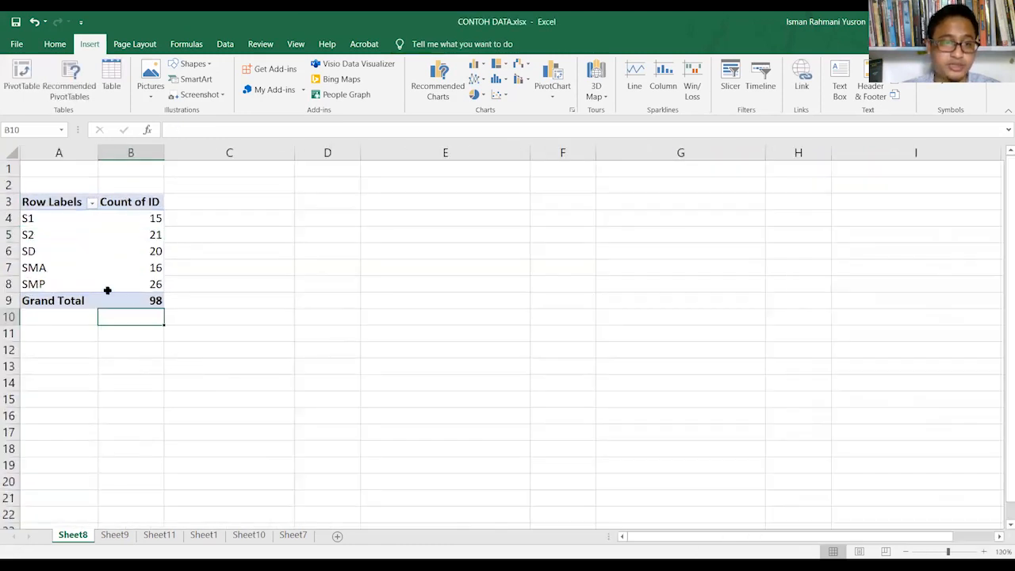
left_click(32, 218)
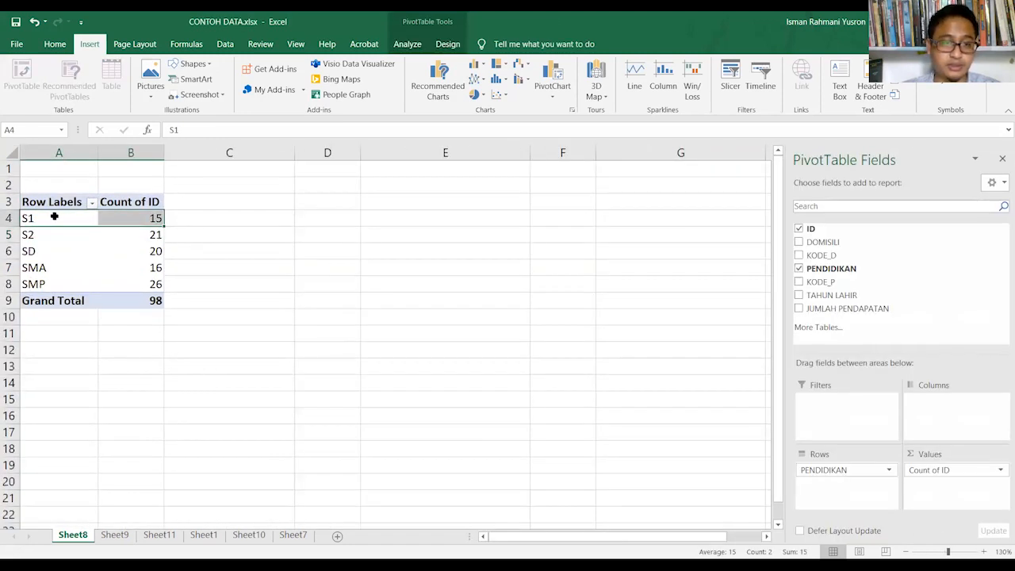
left_click_drag(54, 217, 119, 277)
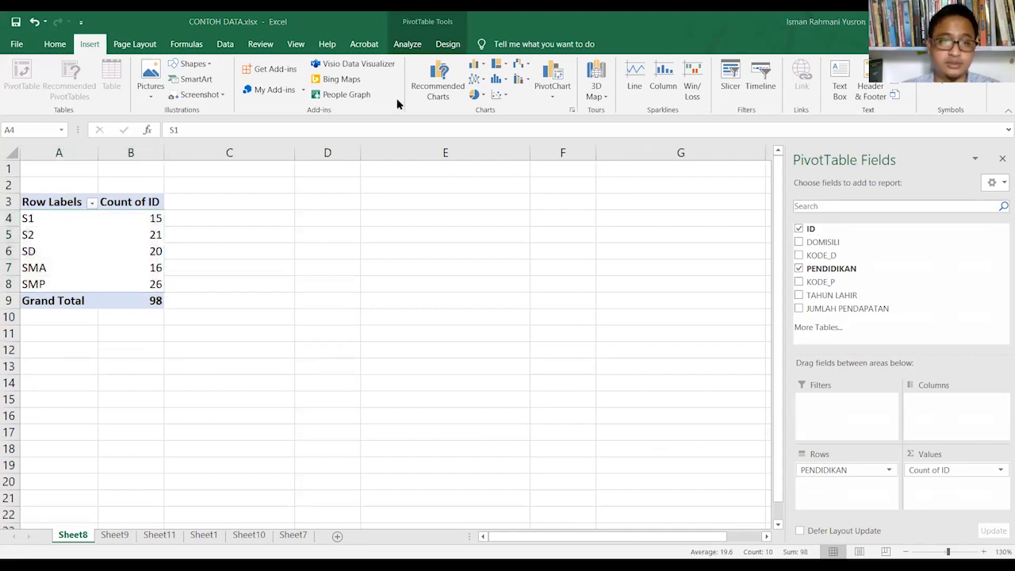
left_click(441, 75)
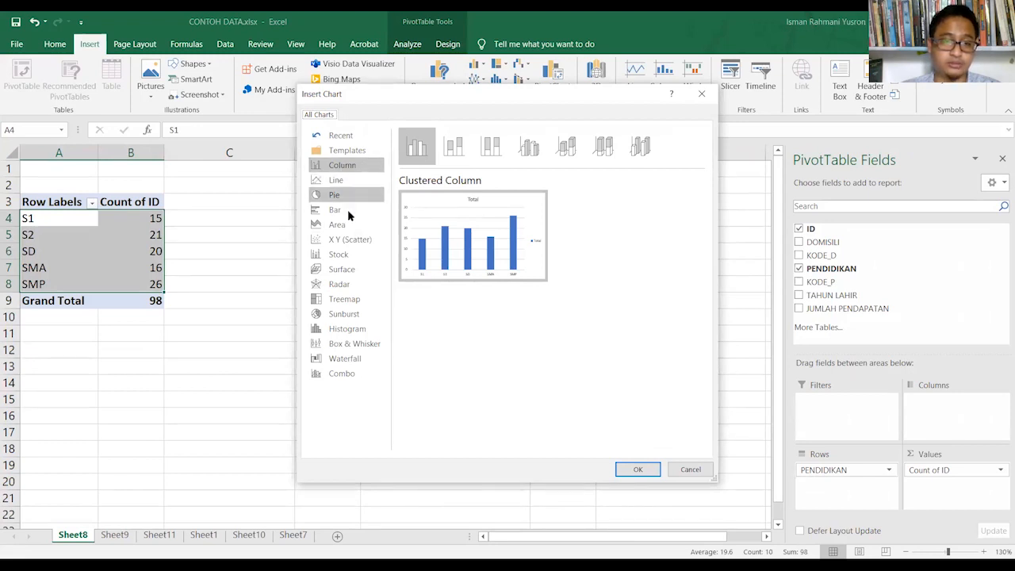
left_click(349, 210)
left_click(351, 165)
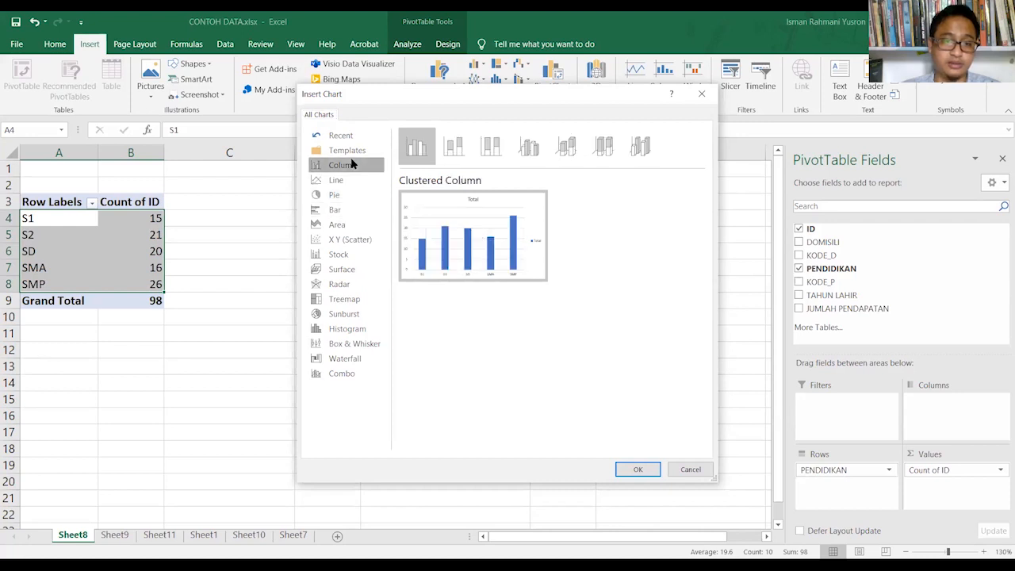
mouse_move(473, 254)
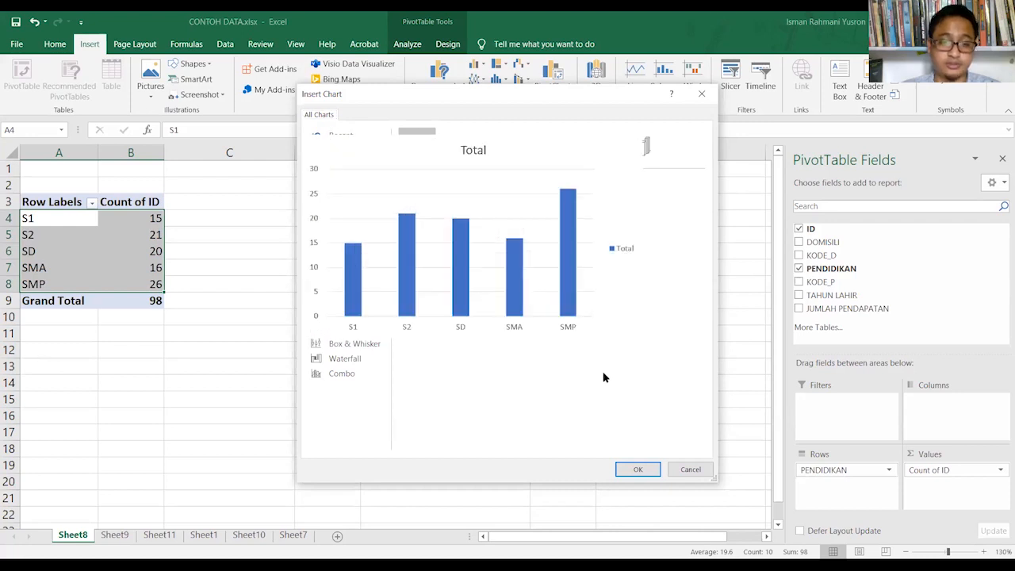
left_click(637, 469)
left_click_drag(421, 282, 453, 251)
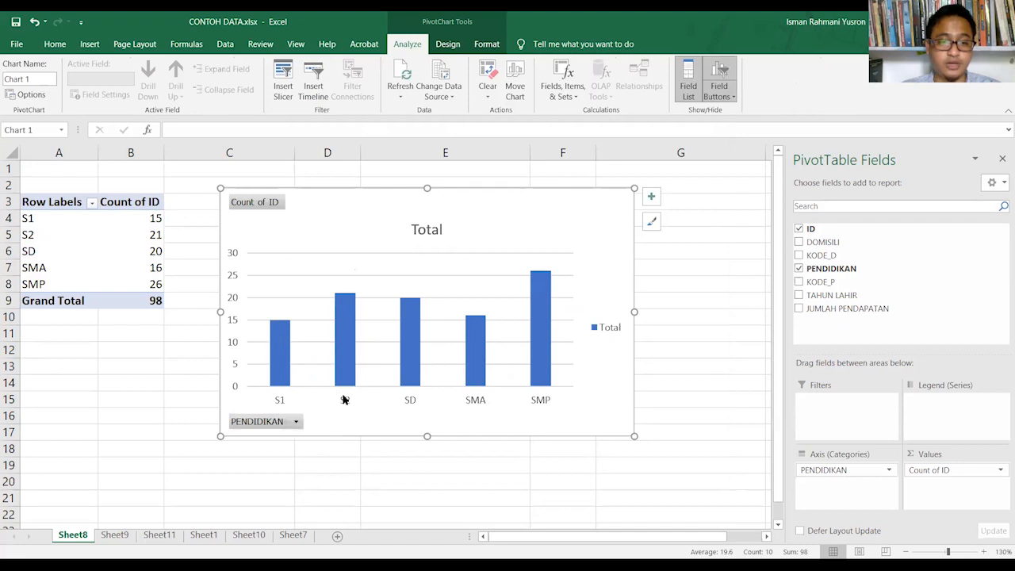
Step: Filter S1 and S2 out of the PivotChart's PENDIDIKAN field and restore both
left_click(295, 423)
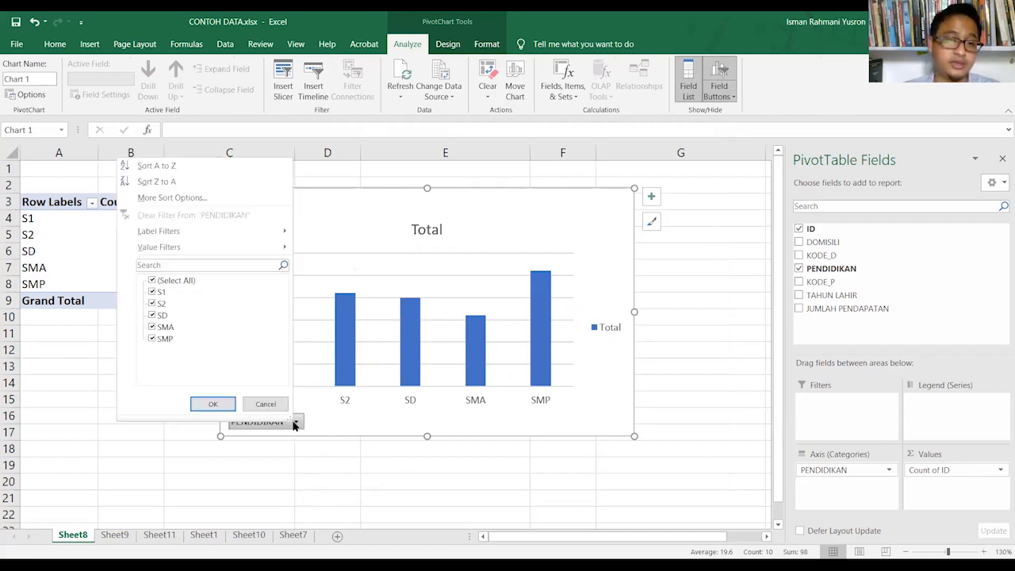
left_click(153, 292)
left_click(152, 303)
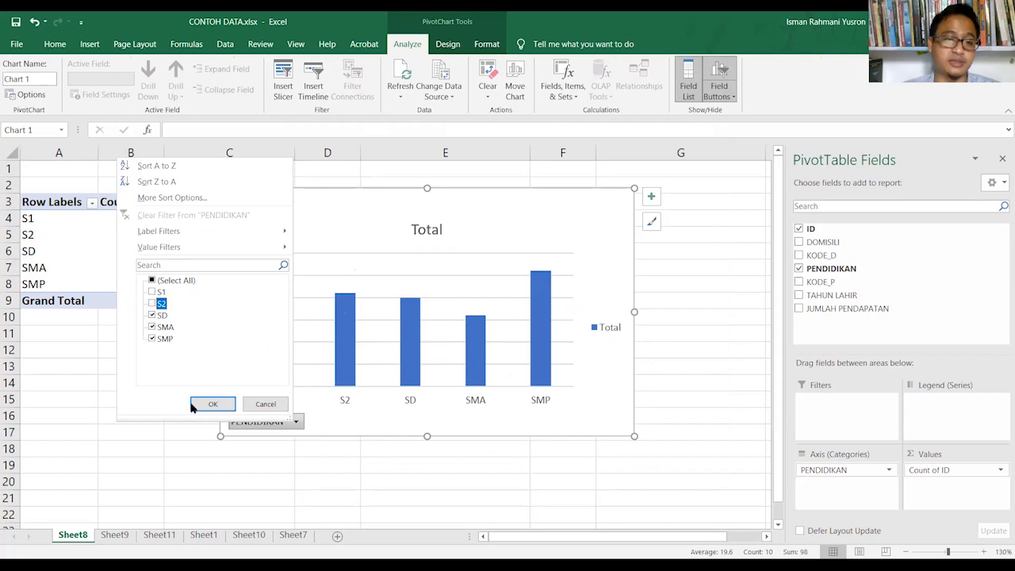
left_click(209, 404)
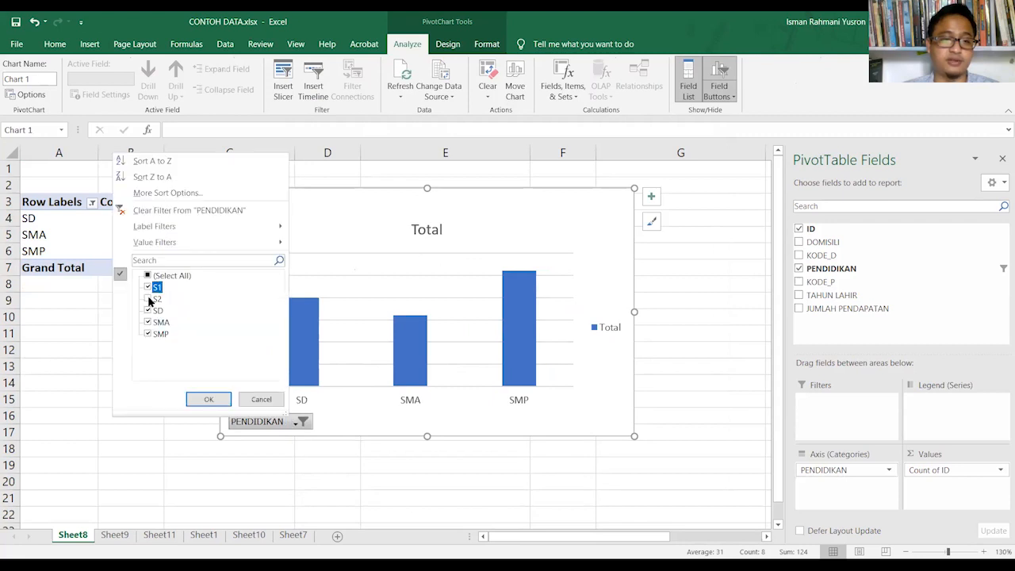
left_click(148, 299)
left_click(209, 400)
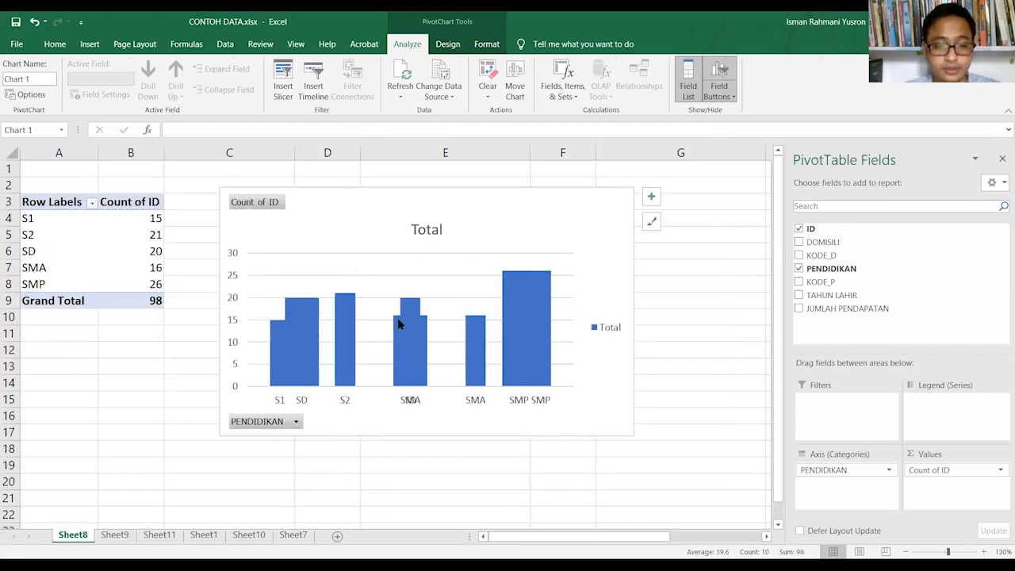
Step: Change the PivotChart's type from clustered column to Pie
left_click(429, 236)
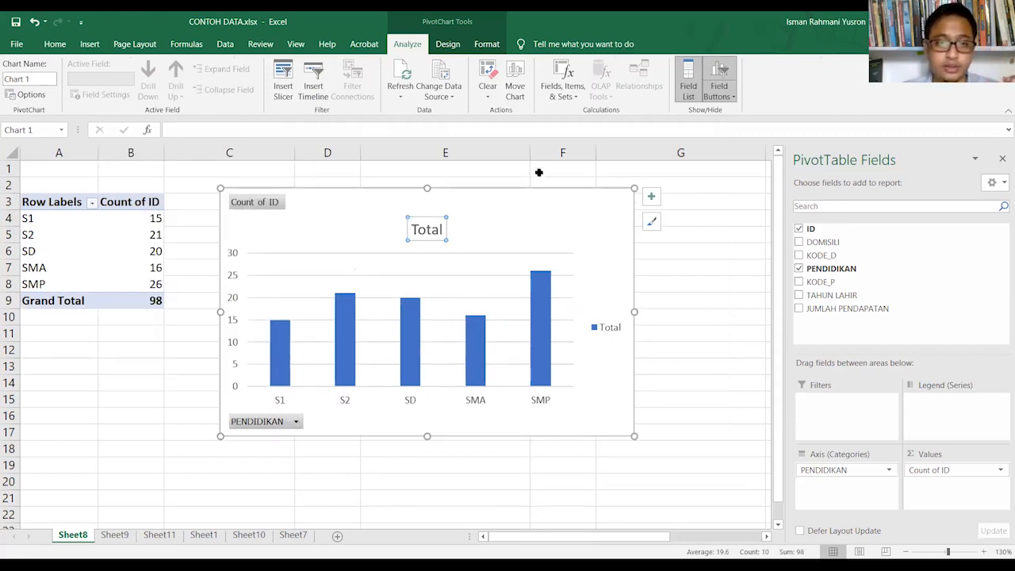
left_click(447, 46)
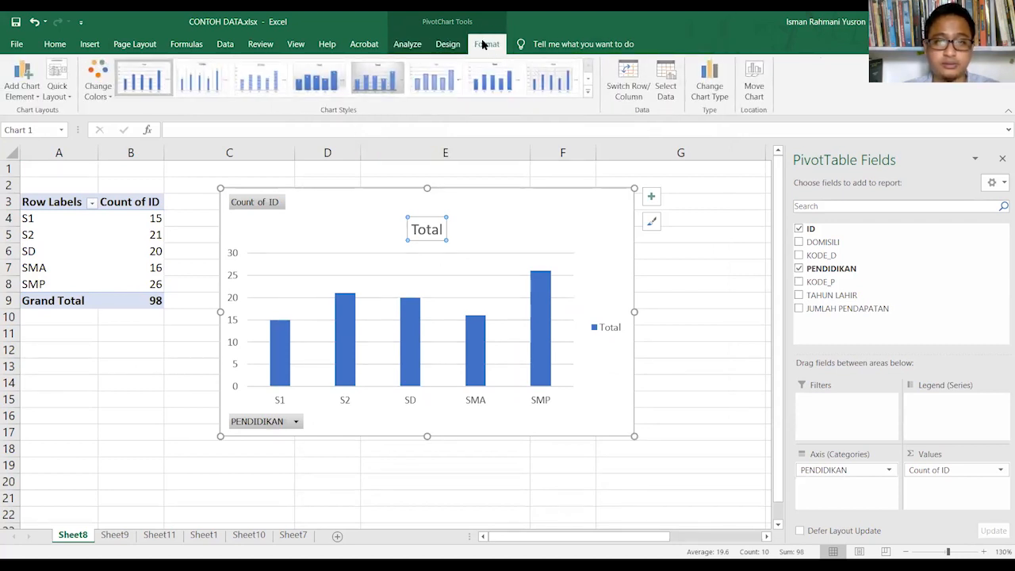
left_click(485, 45)
left_click(447, 44)
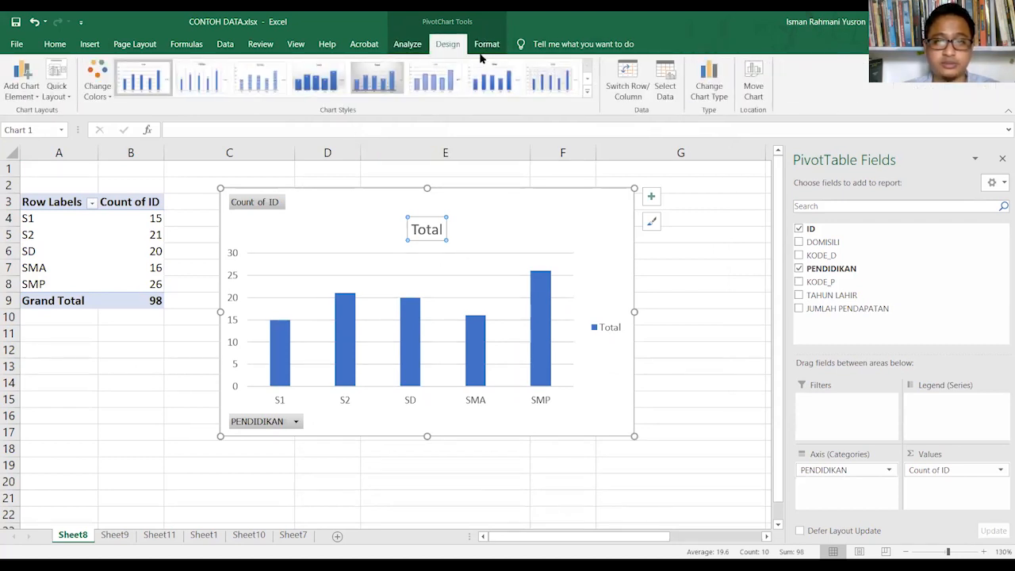
left_click(703, 74)
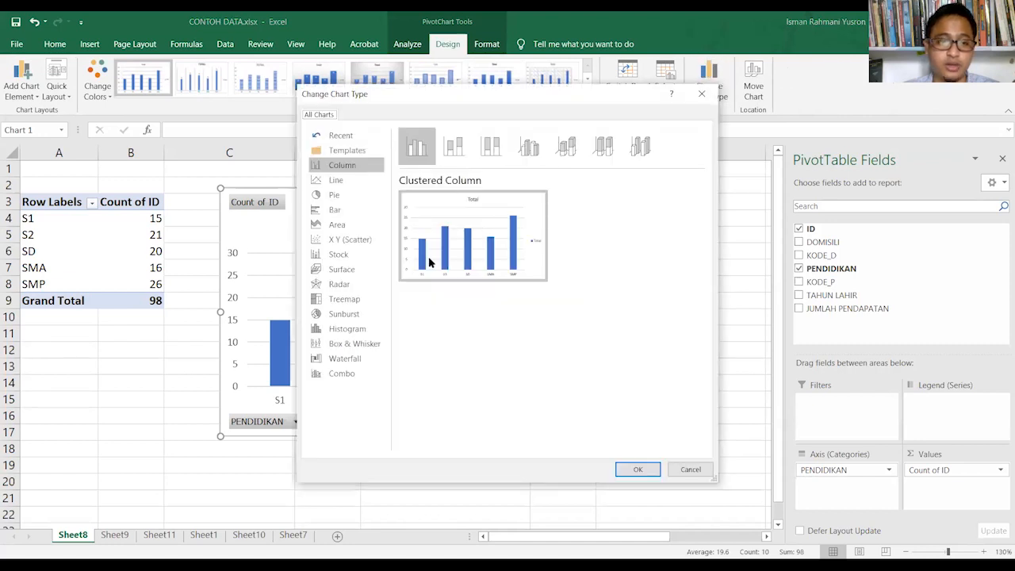
left_click(337, 195)
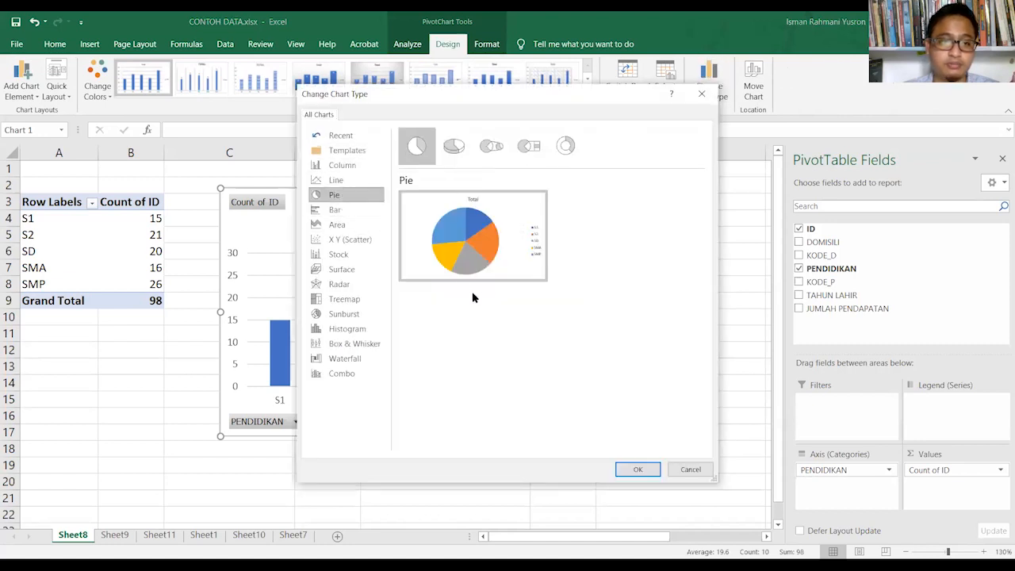
left_click(647, 469)
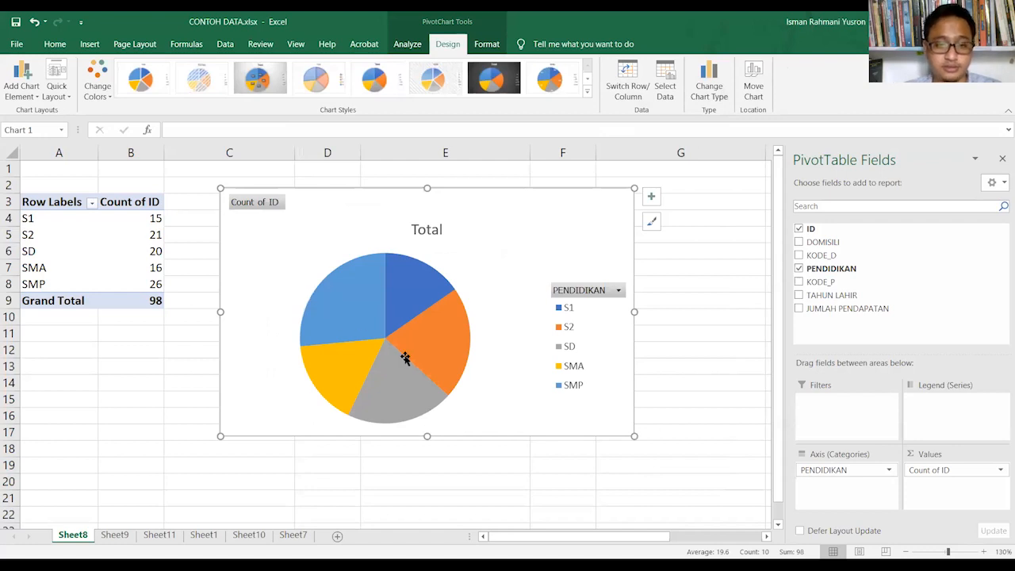
Step: Apply the chart layout that labels each pie slice with its education level and percentage to the PivotChart
left_click(441, 342)
left_click(432, 300)
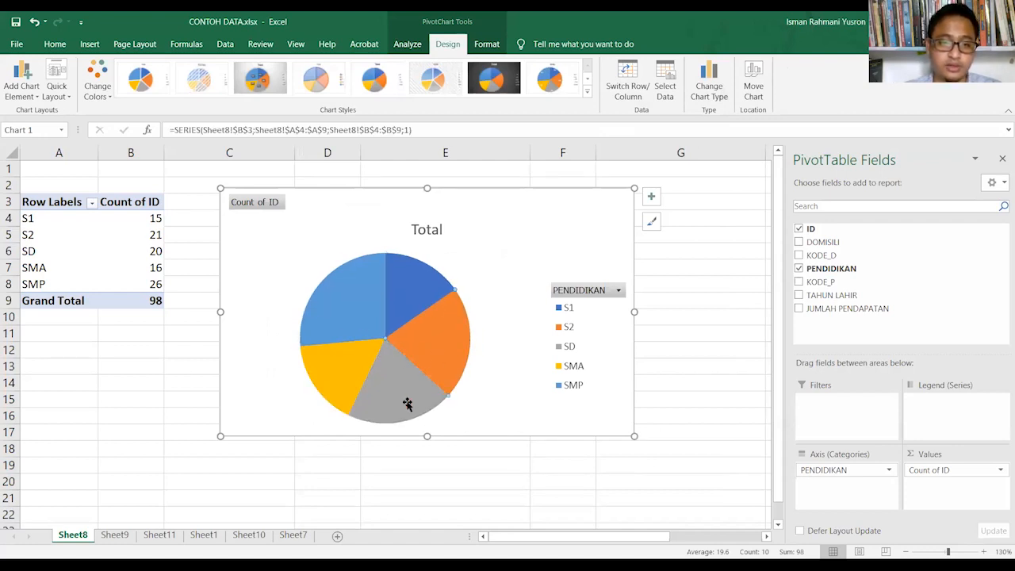
left_click(346, 379)
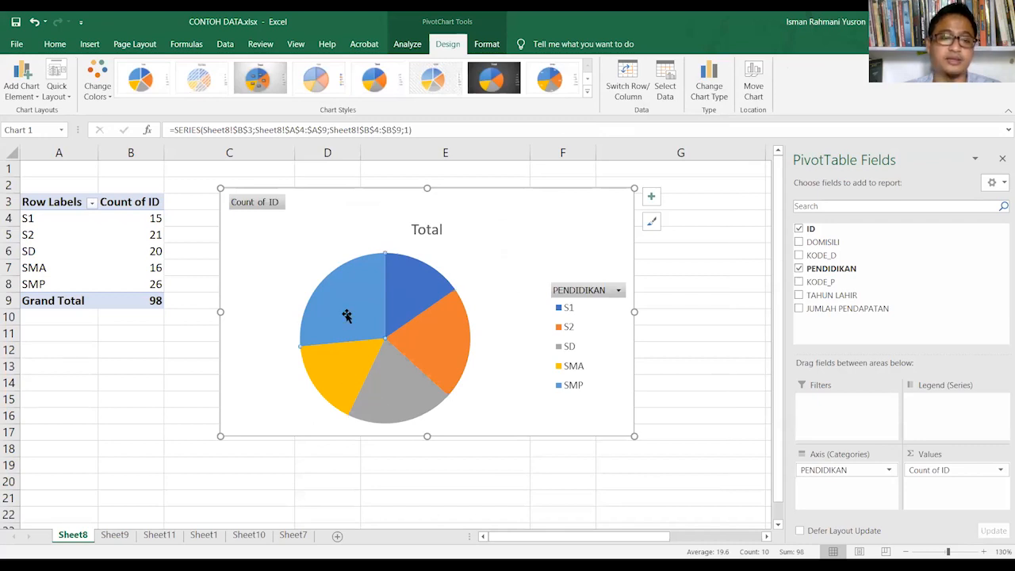
left_click(57, 84)
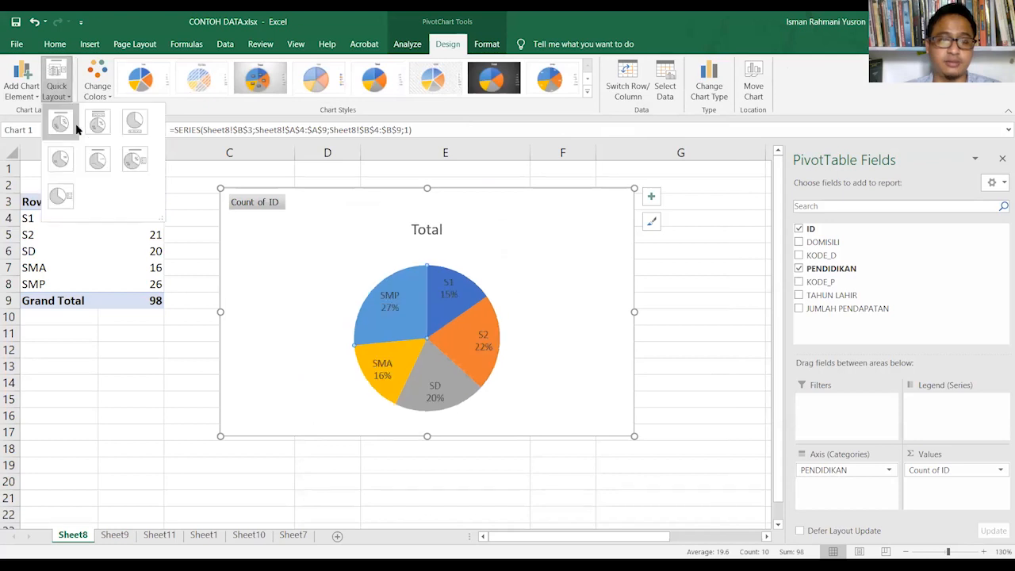
left_click(61, 123)
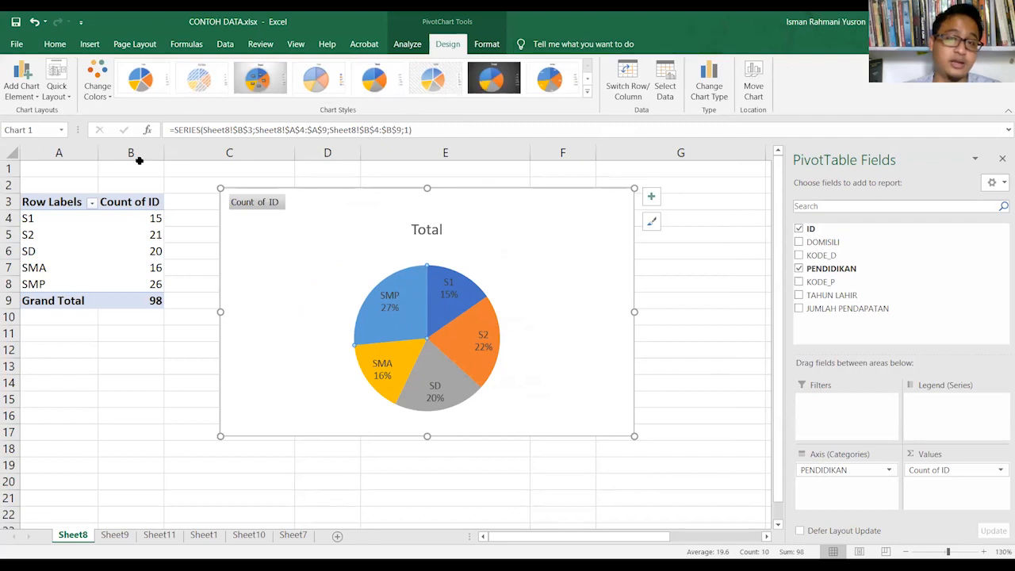
Step: Delete the pie PivotChart beside the education PivotTable
left_click_drag(71, 222, 119, 284)
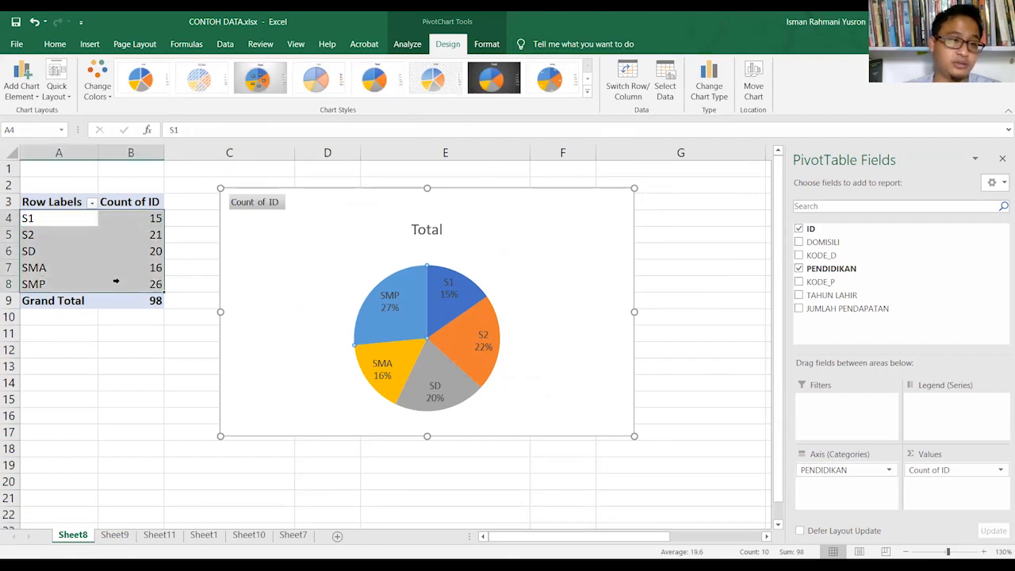
left_click(424, 44)
left_click(447, 44)
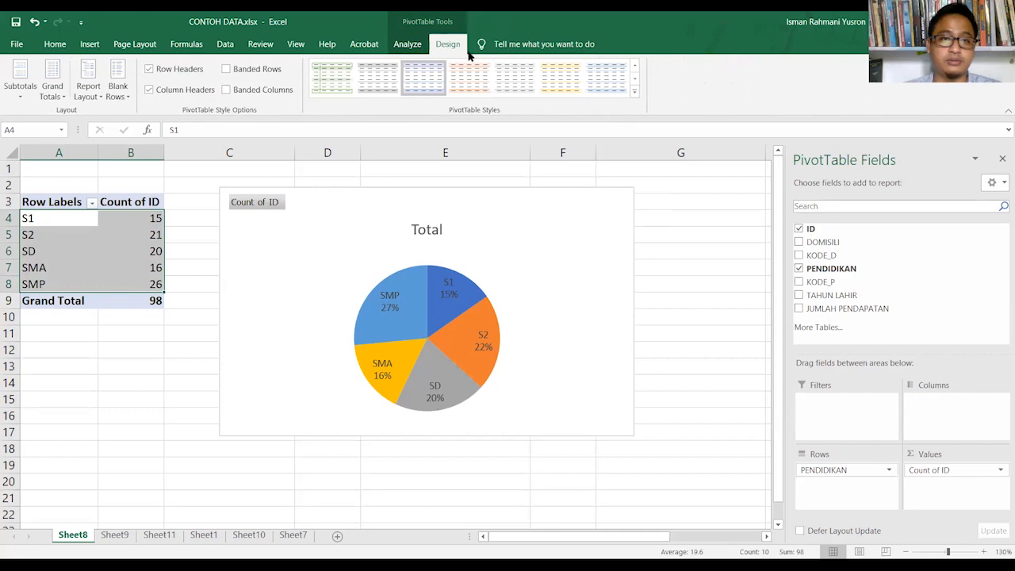
left_click(476, 174)
left_click(473, 208)
key("Delete")
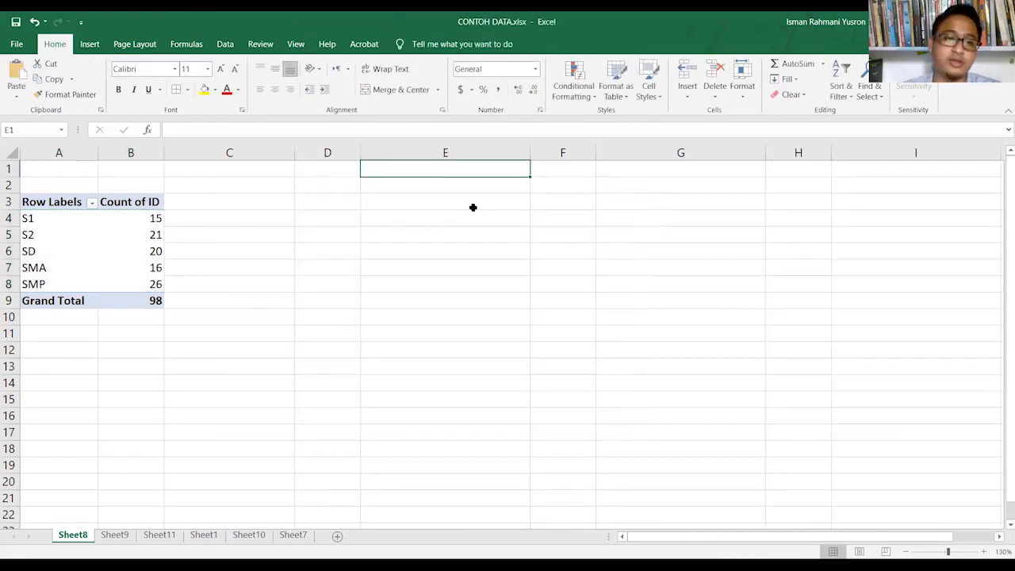
Step: Try to insert a scatter chart from the education levels and ID counts in A4:B8
left_click(132, 217)
left_click(64, 219)
left_click_drag(125, 257, 151, 284)
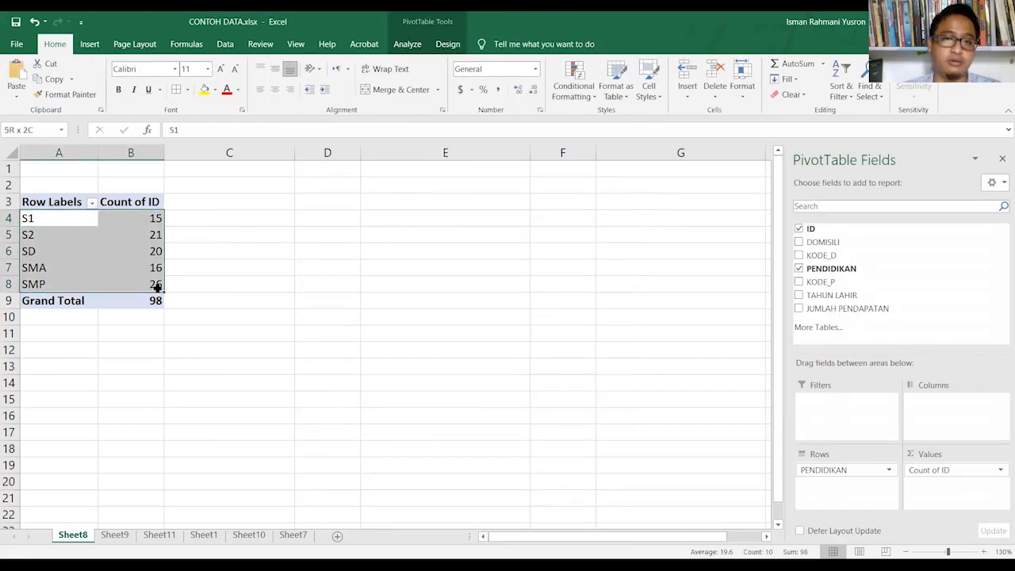
left_click(407, 43)
left_click(465, 43)
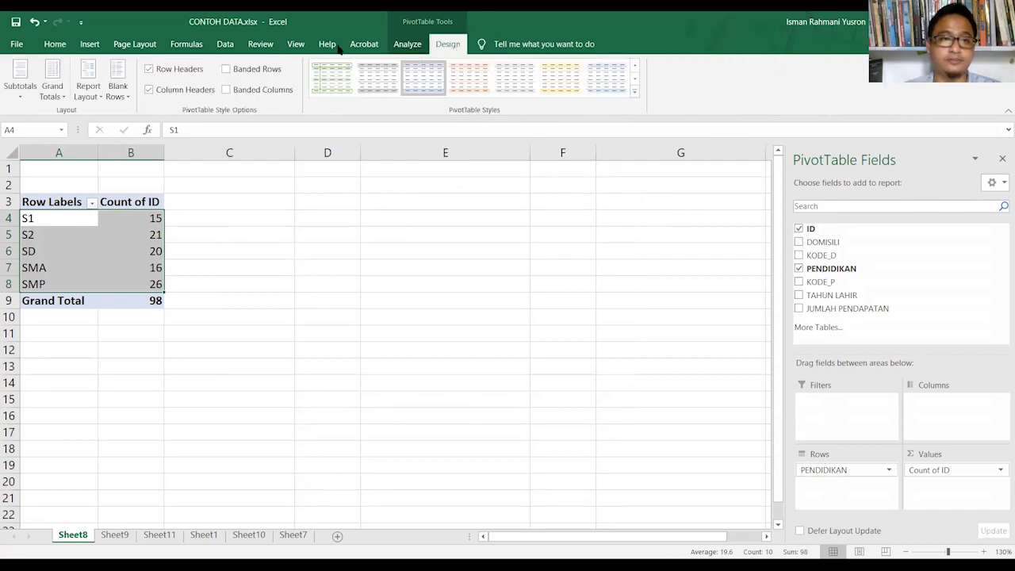
left_click(54, 43)
left_click(87, 44)
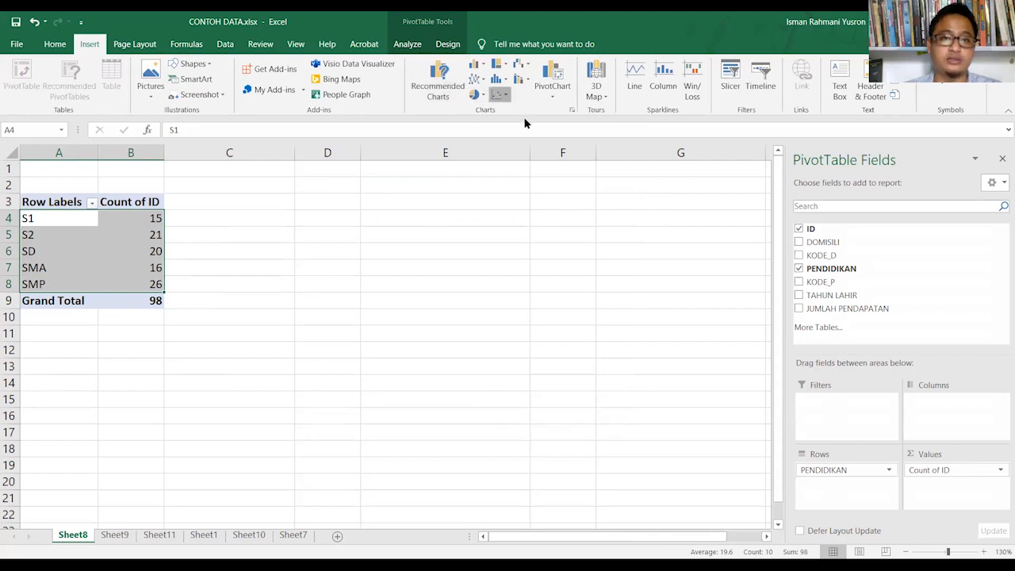
left_click(500, 94)
left_click(532, 176)
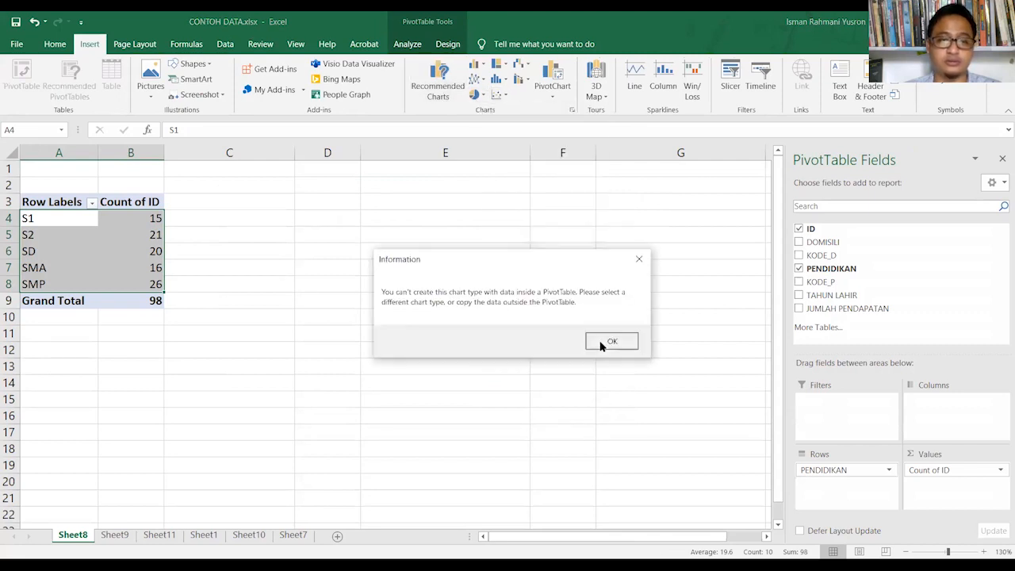
left_click(603, 343)
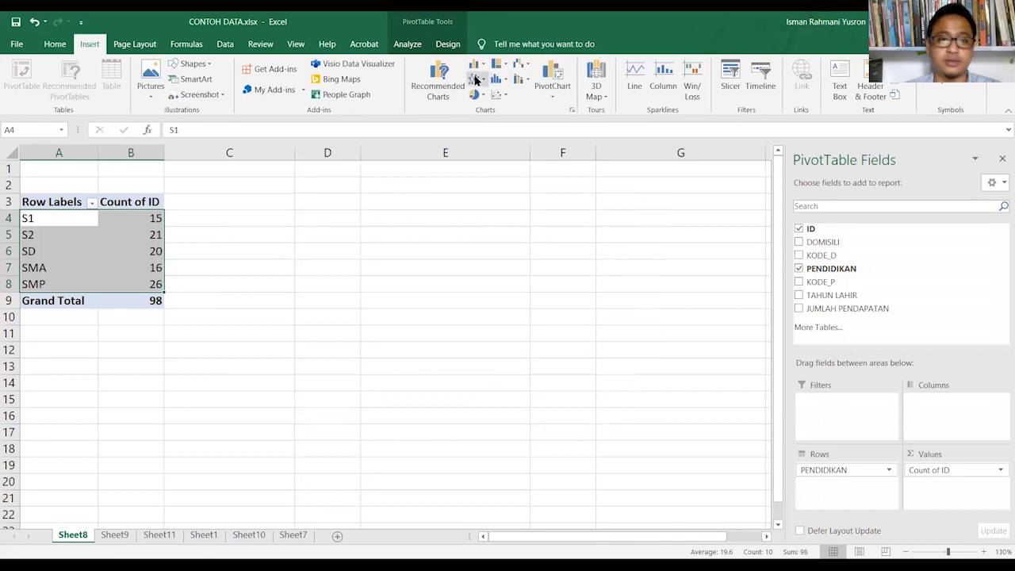
Step: Insert a 2-D line PivotChart of the ID counts per education level in A4:B8
left_click(476, 79)
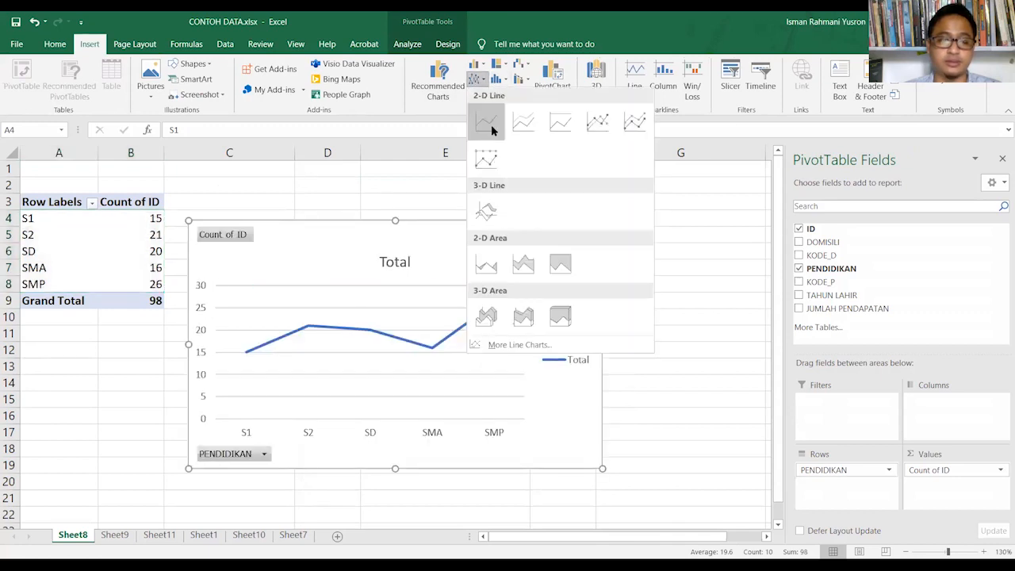
left_click(491, 125)
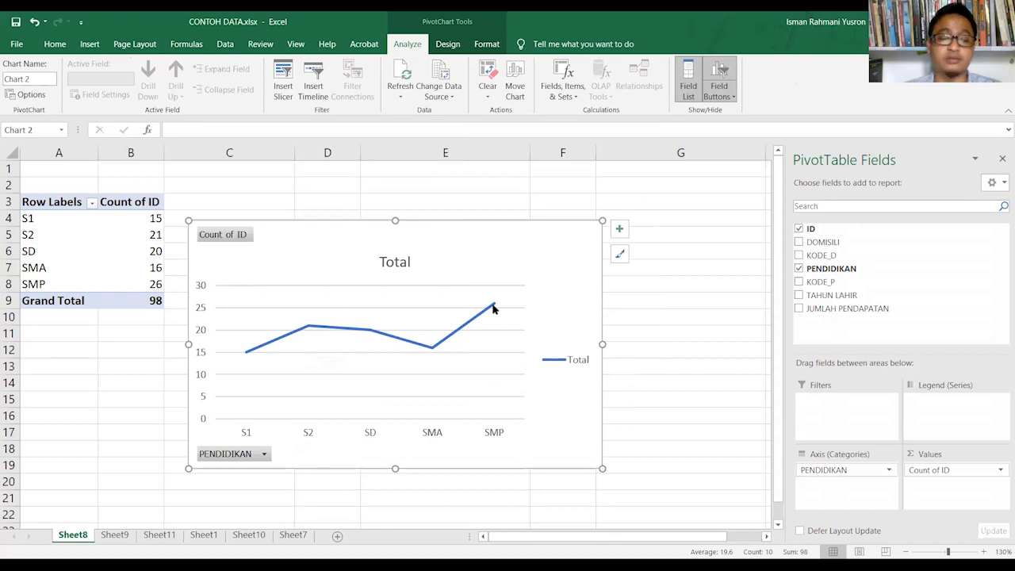
mouse_move(486, 328)
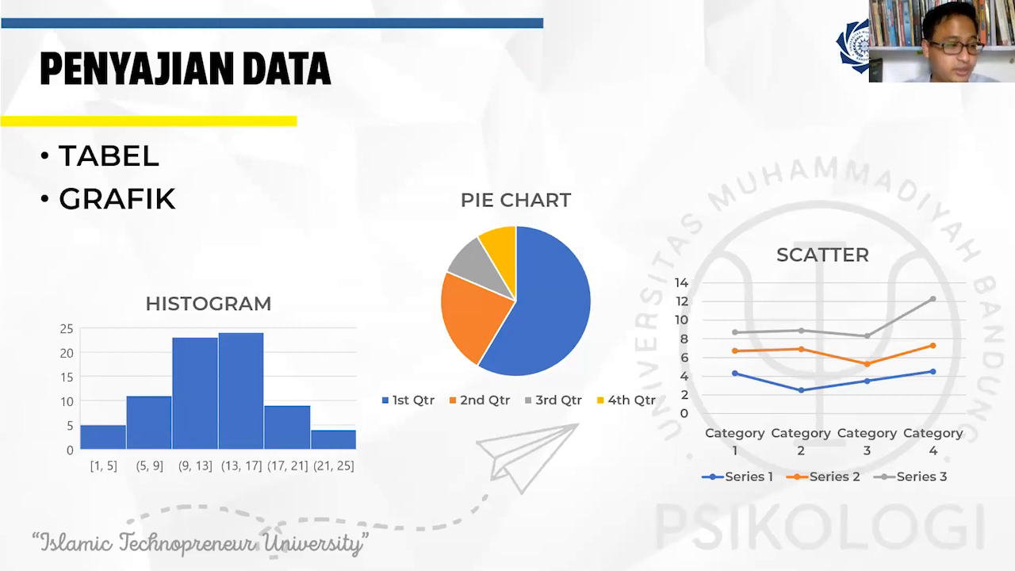
key("Right")
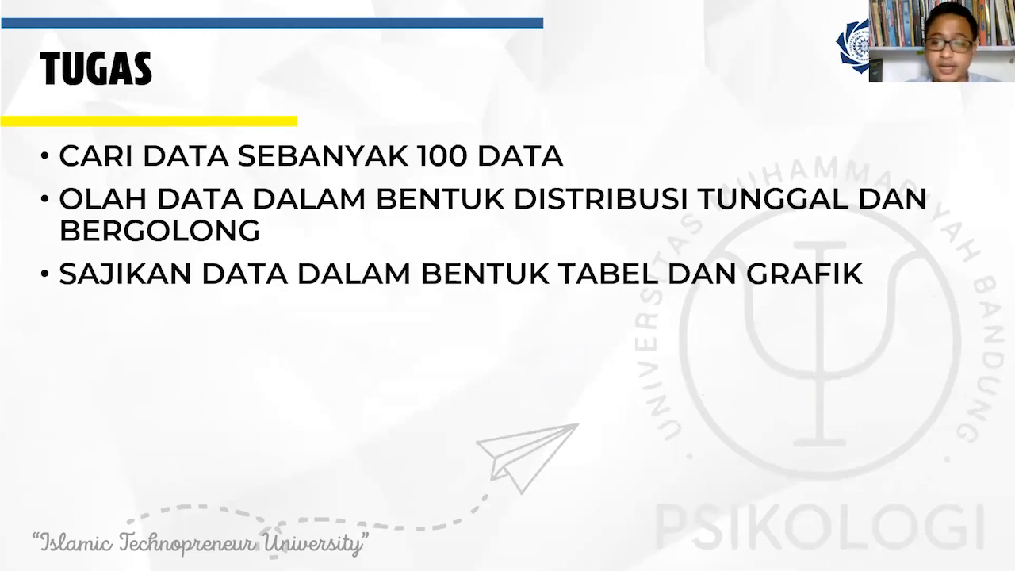